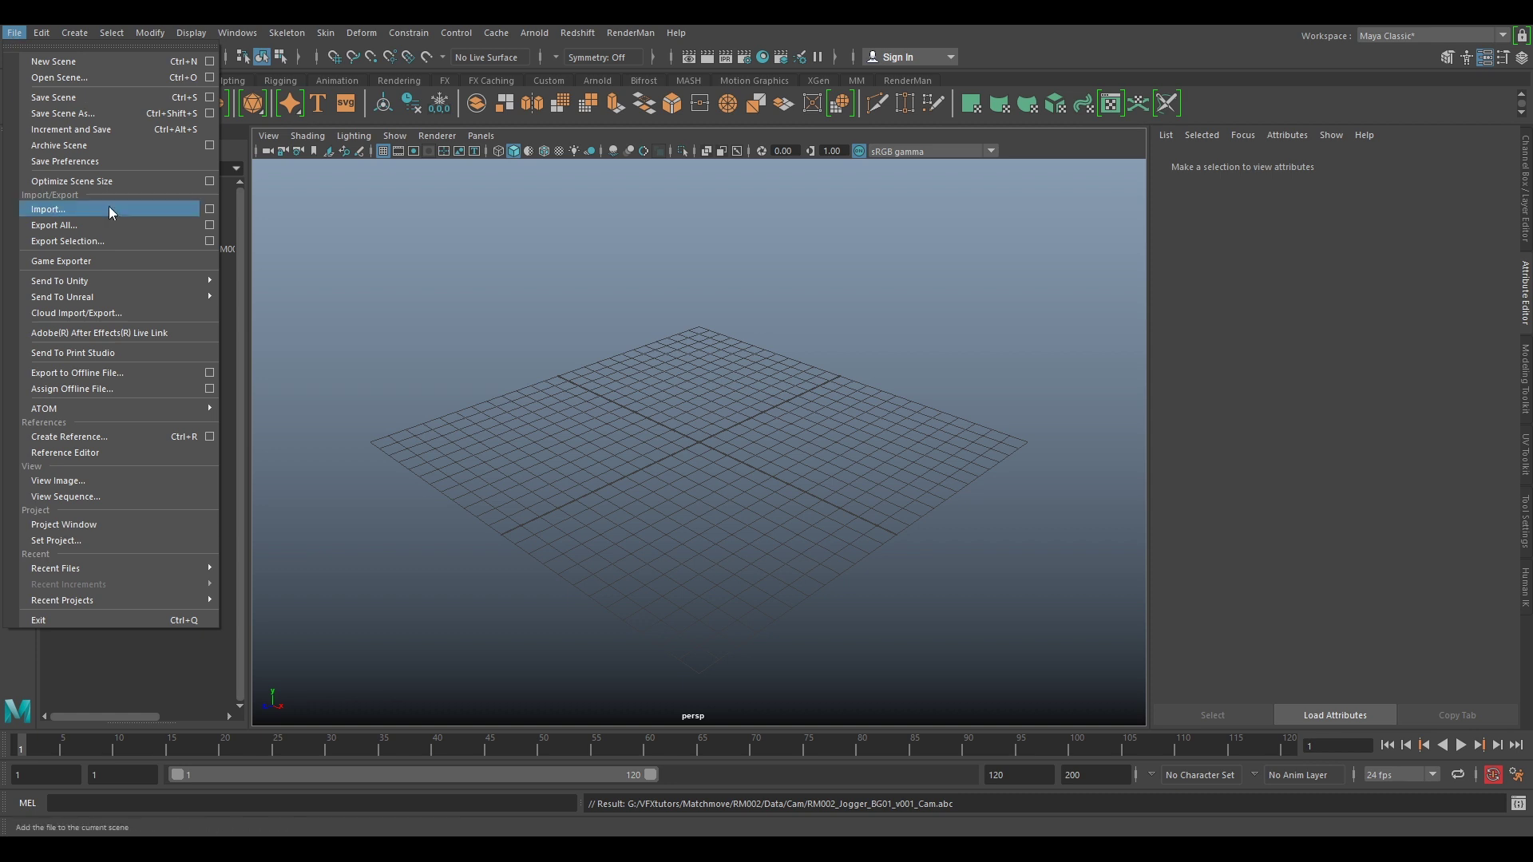
Import the ground plane model RM002_GroundPlane_v001.obj into the scene
{"action": "left_click", "coordinate": [815, 297]}
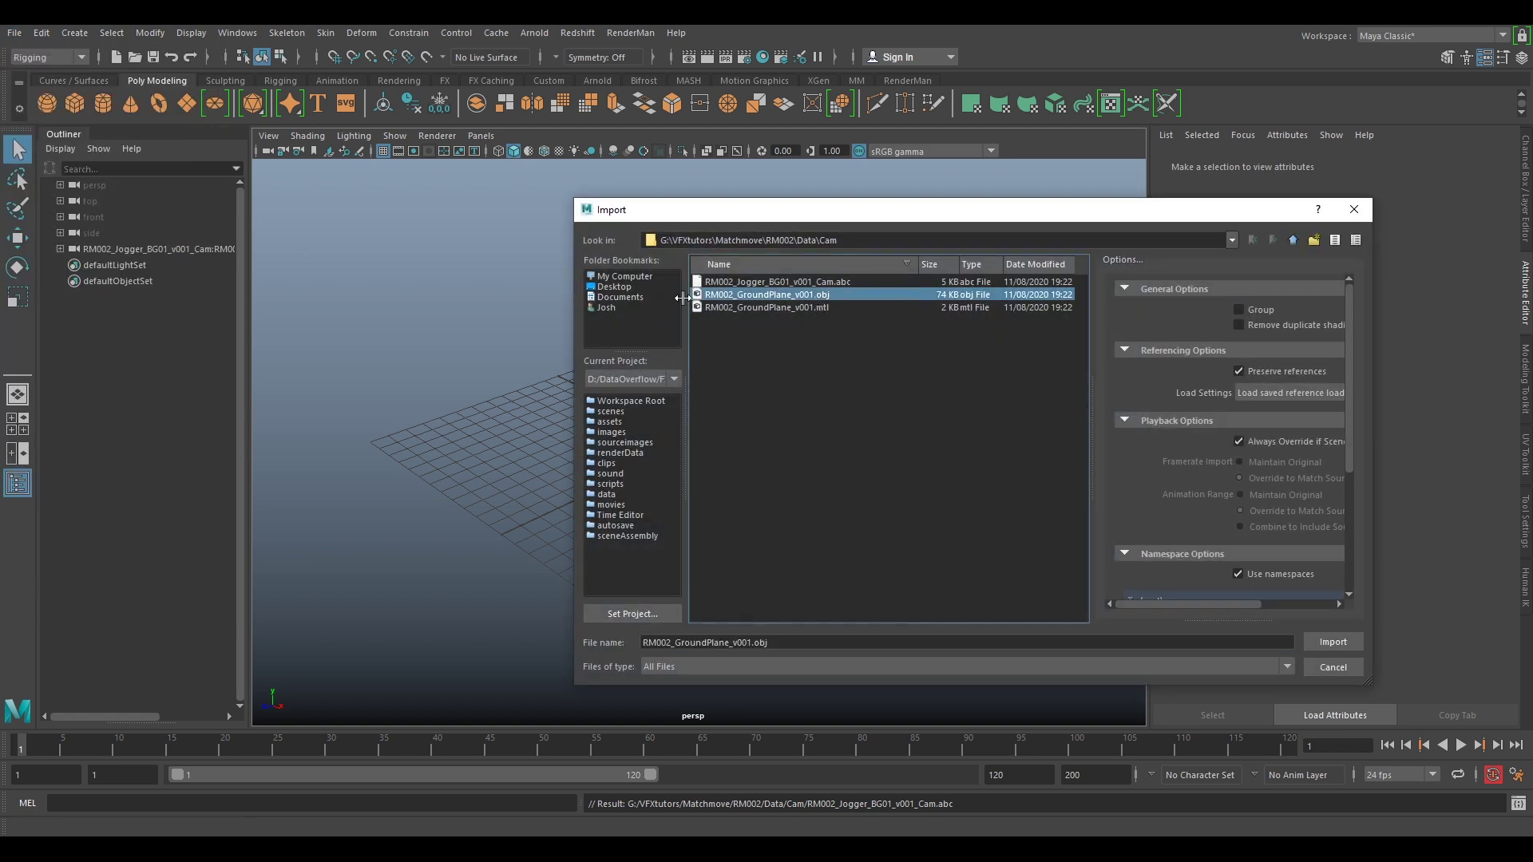
{"action": "left_click", "coordinate": [1322, 649]}
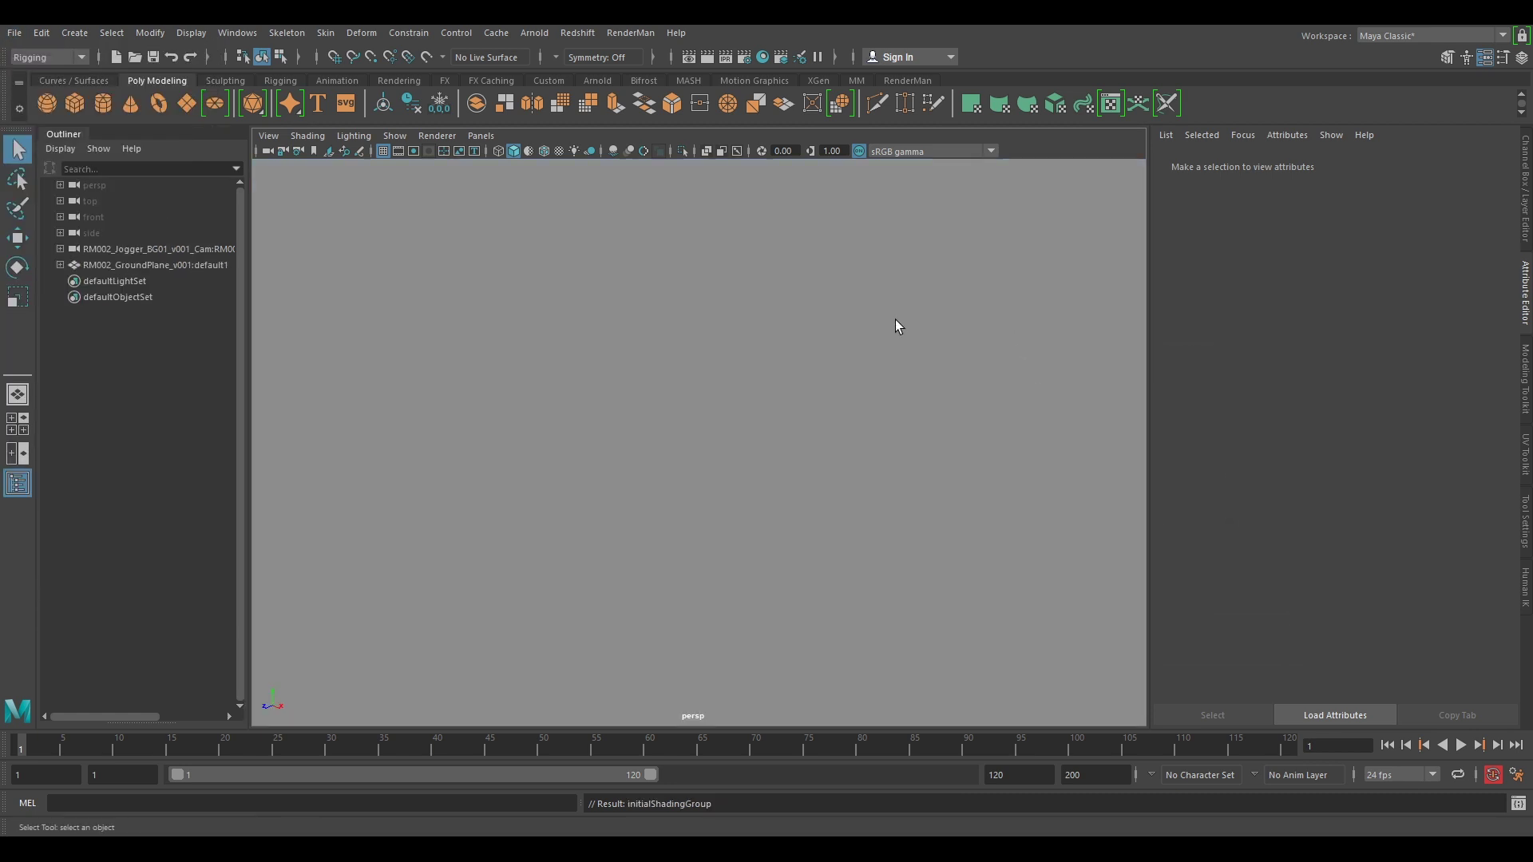
{"action": "scroll", "coordinate": [662, 344], "scroll_direction": "down", "scroll_amount": 6}
{"action": "left_click_drag", "start_coordinate": [704, 370], "coordinate": [1118, 316], "text": "alt"}
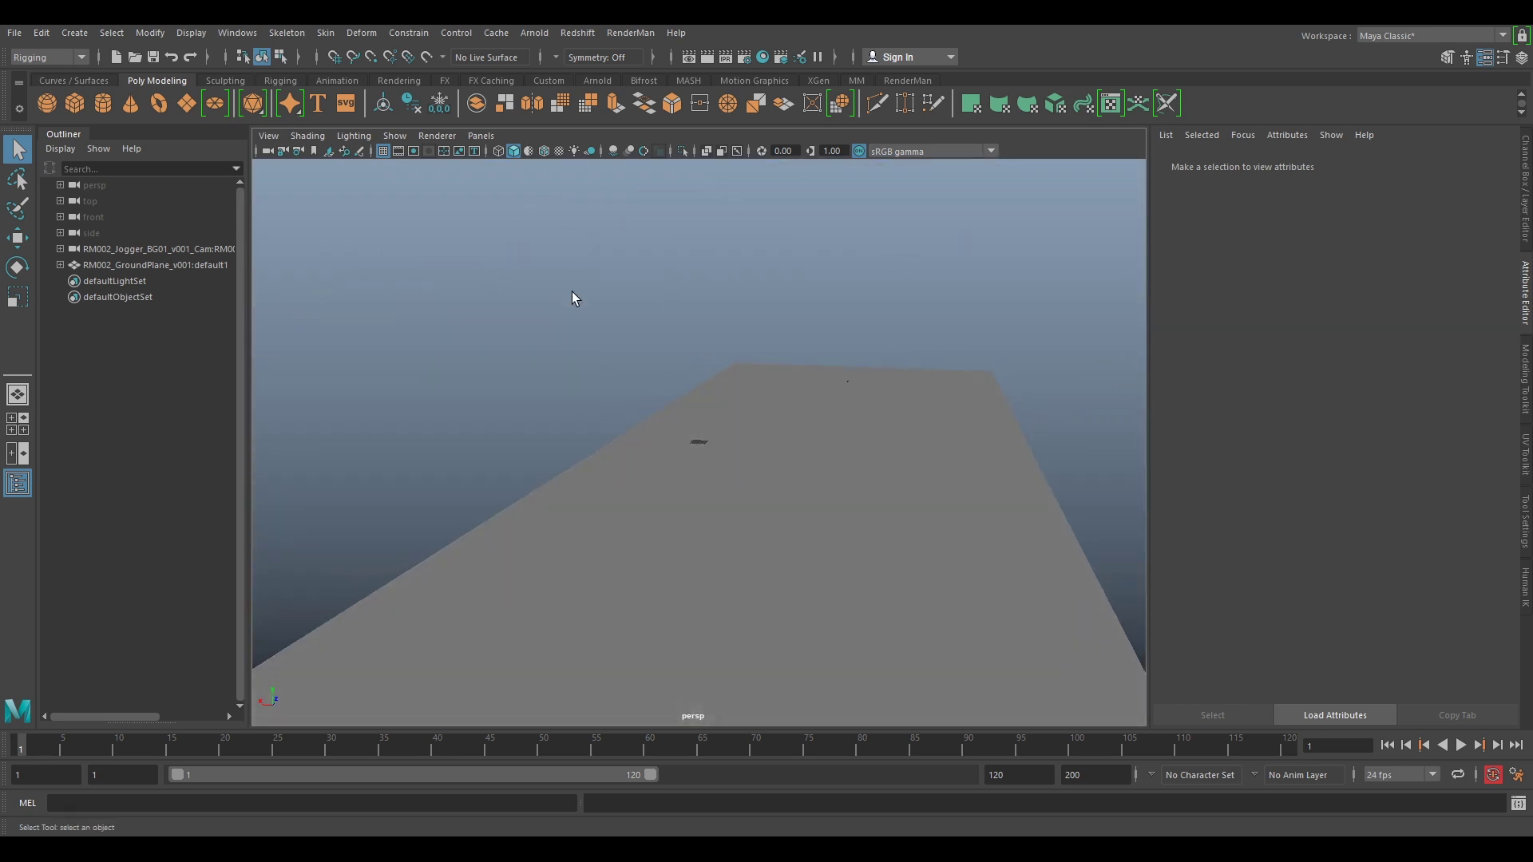
Group the imported Jogger camera and the ground plane together and name the group MM
{"action": "left_click", "coordinate": [166, 248]}
{"action": "left_click", "coordinate": [166, 267], "text": "shift"}
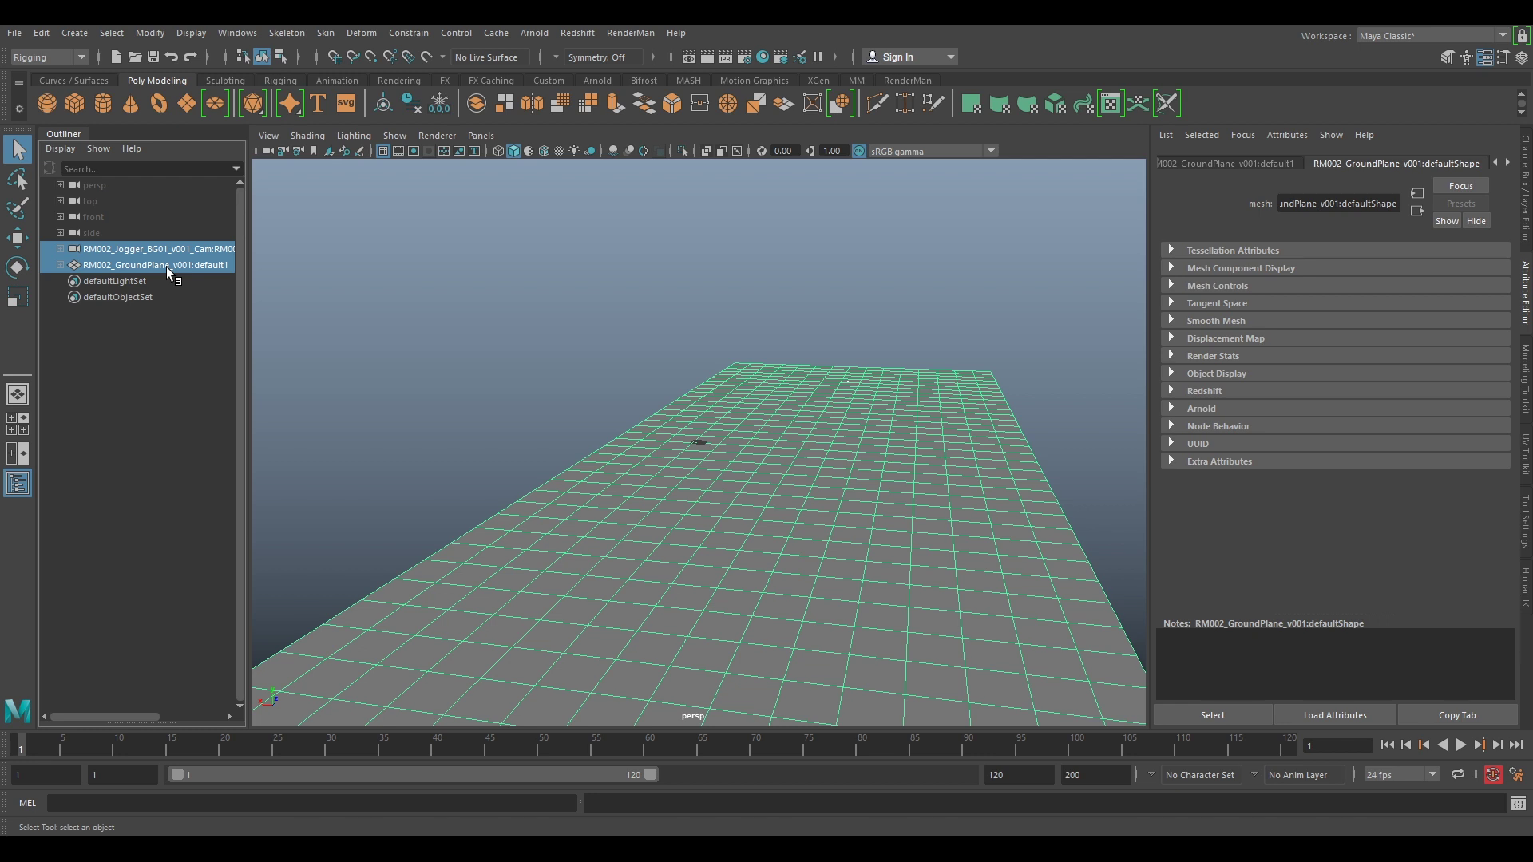
{"action": "key", "text": "ctrl+g"}
{"action": "double_click", "coordinate": [109, 248]}
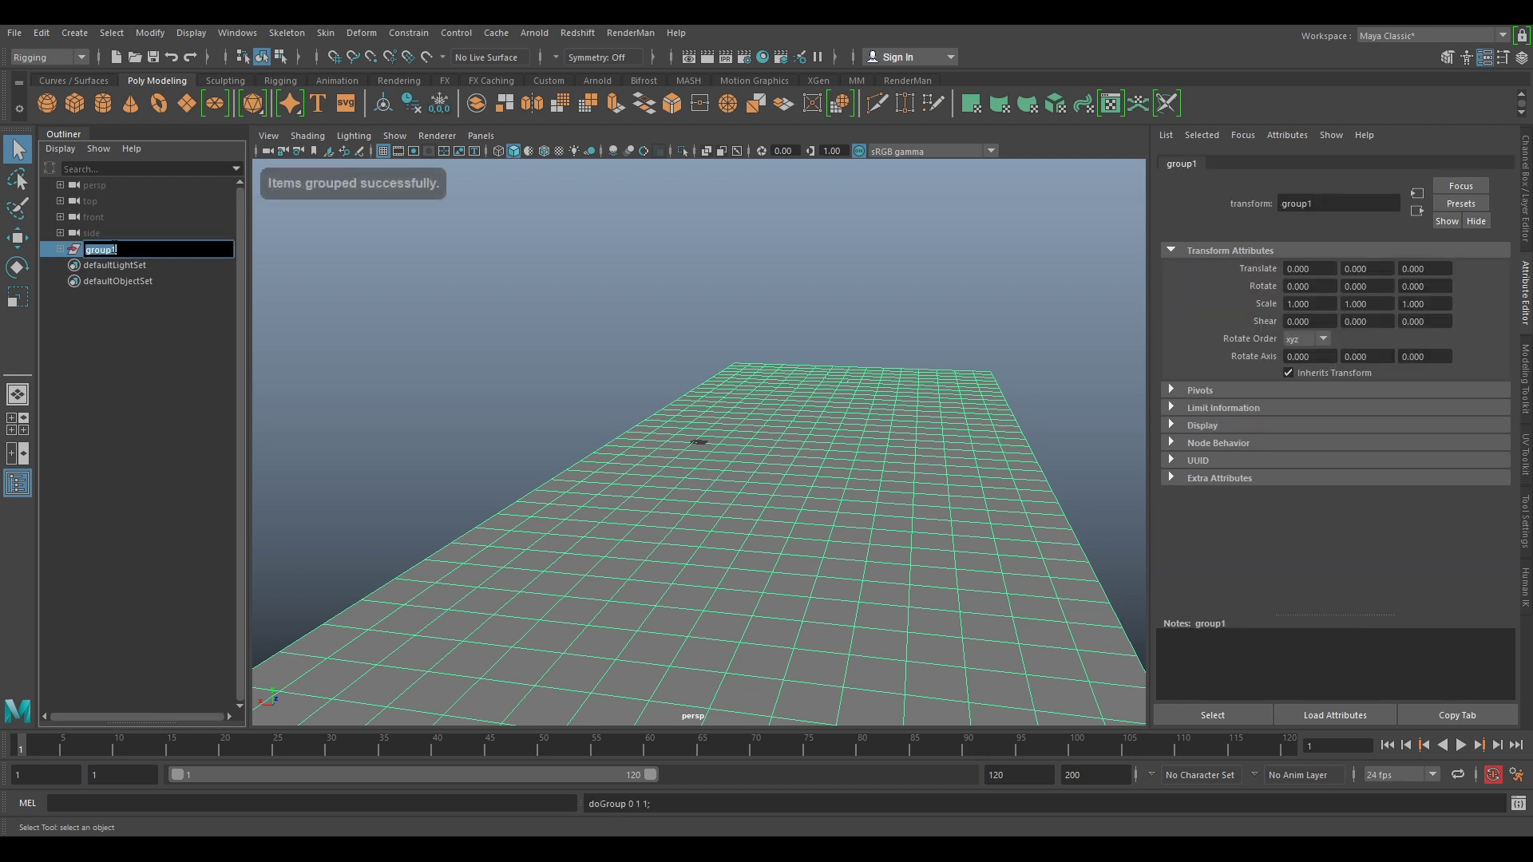
{"action": "type", "text": "MM"}
{"action": "key", "text": "Return"}
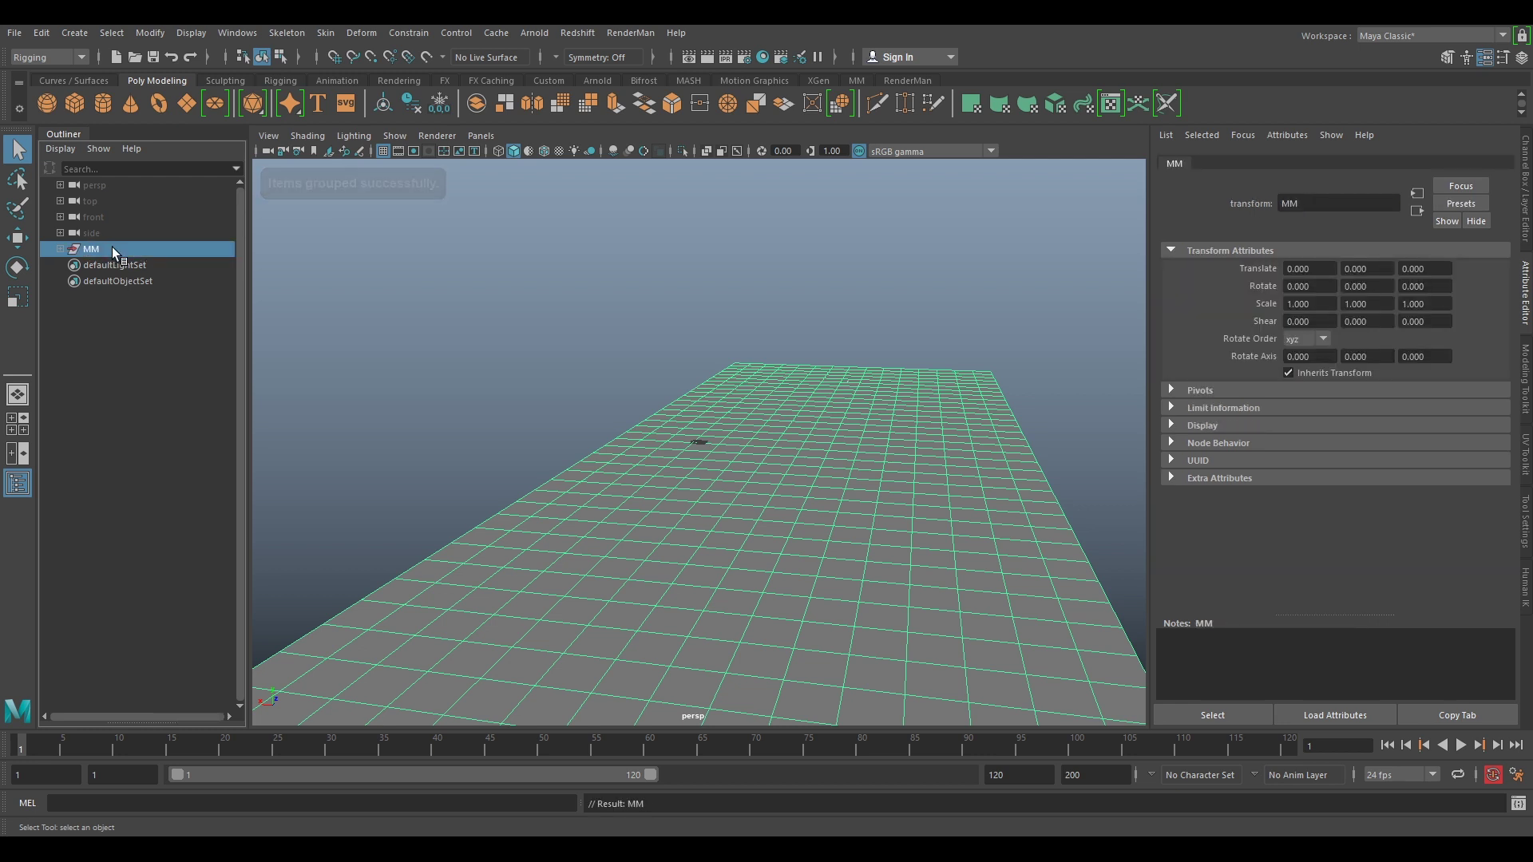
Lock the Jogger camera's channels from Translate X through Rs Stereo Cube Separation
{"action": "left_click", "coordinate": [61, 250]}
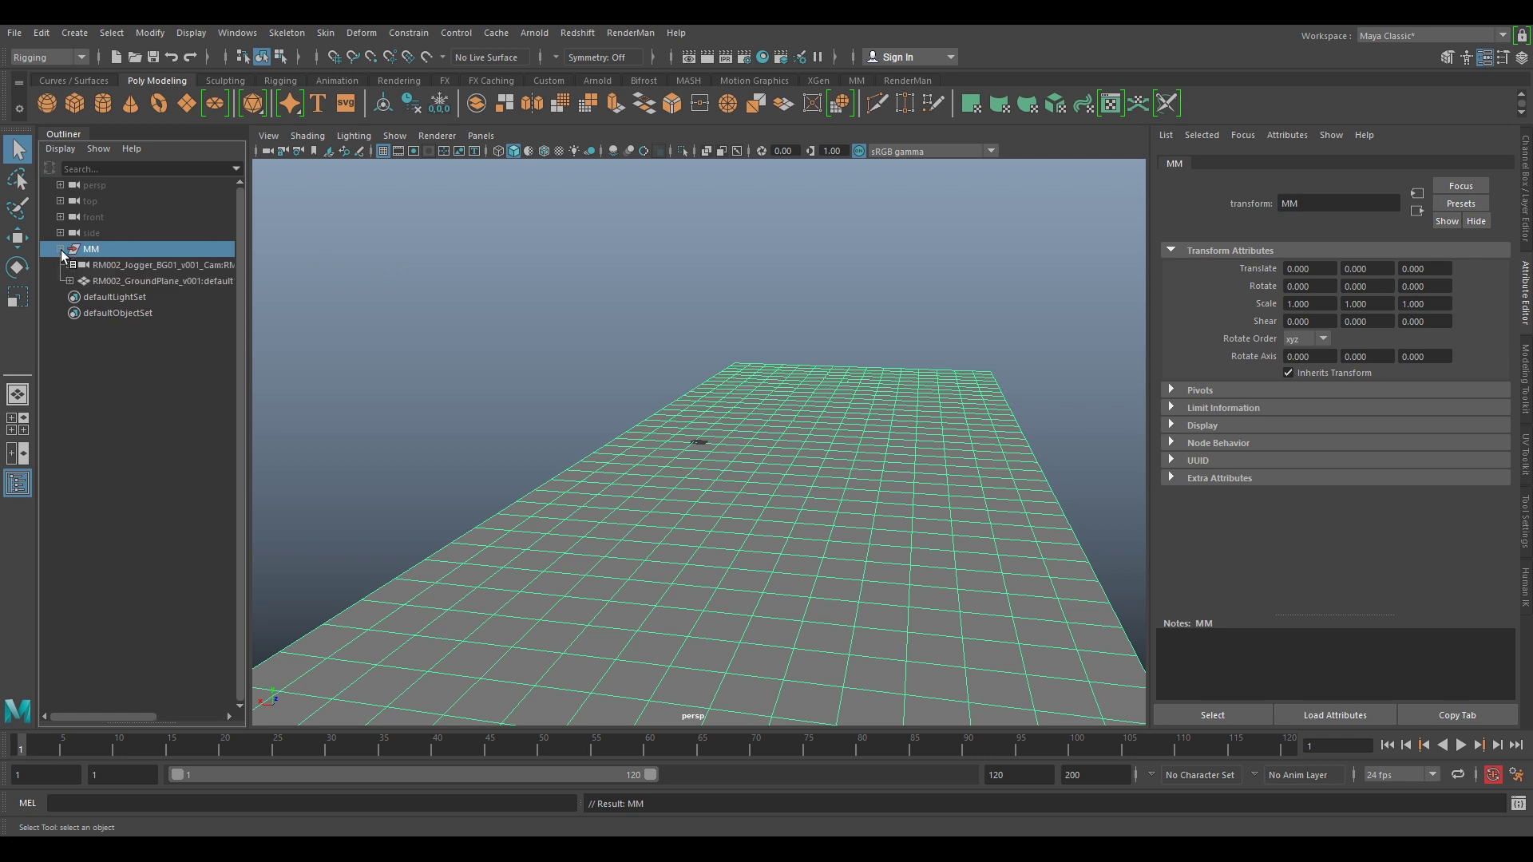
{"action": "left_click", "coordinate": [113, 264]}
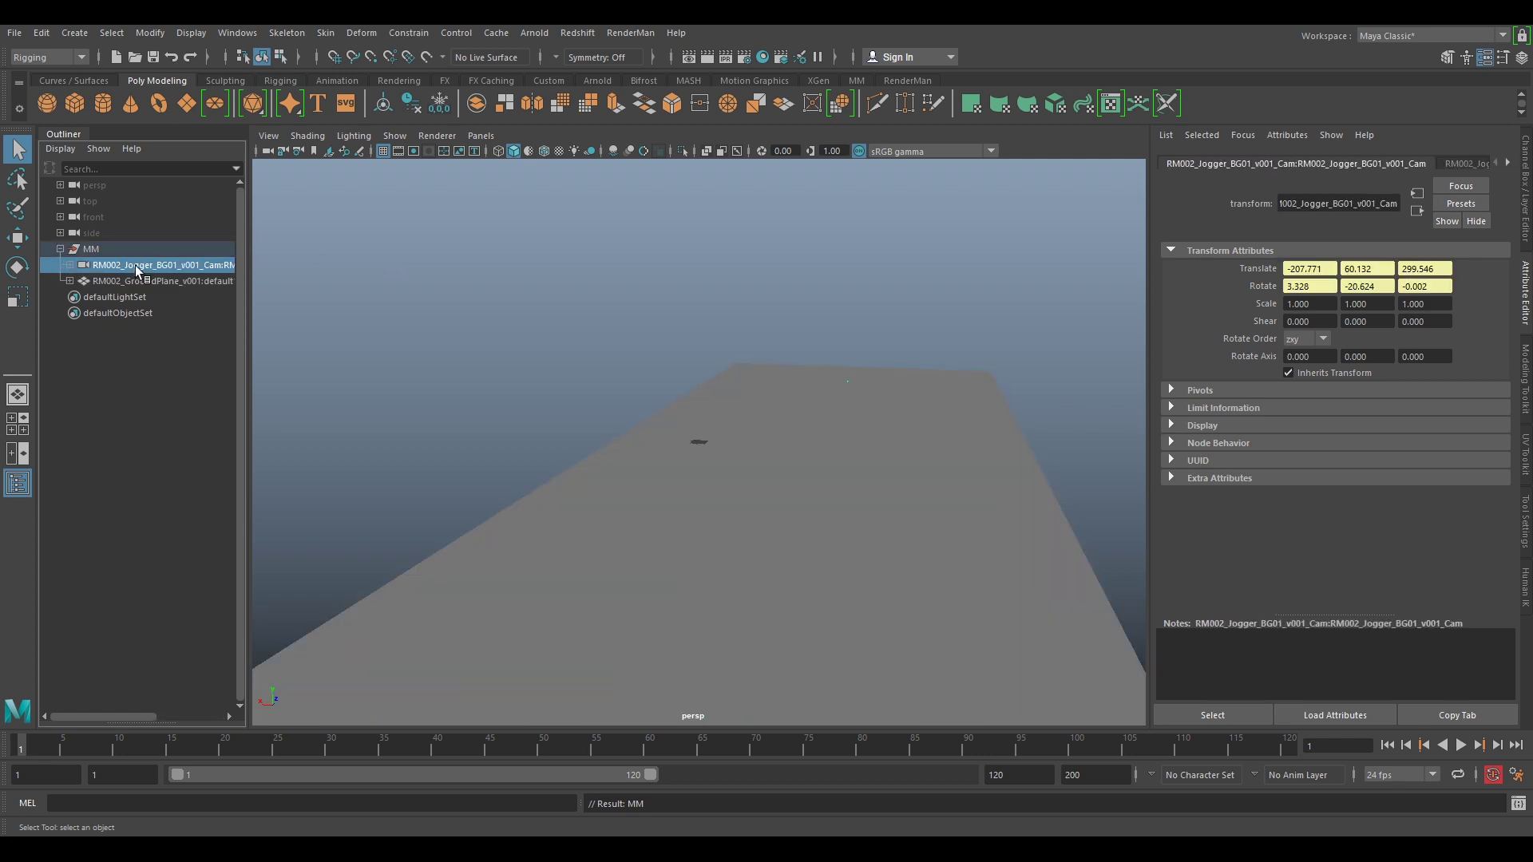
{"action": "left_click", "coordinate": [1521, 188]}
{"action": "left_click", "coordinate": [1442, 180]}
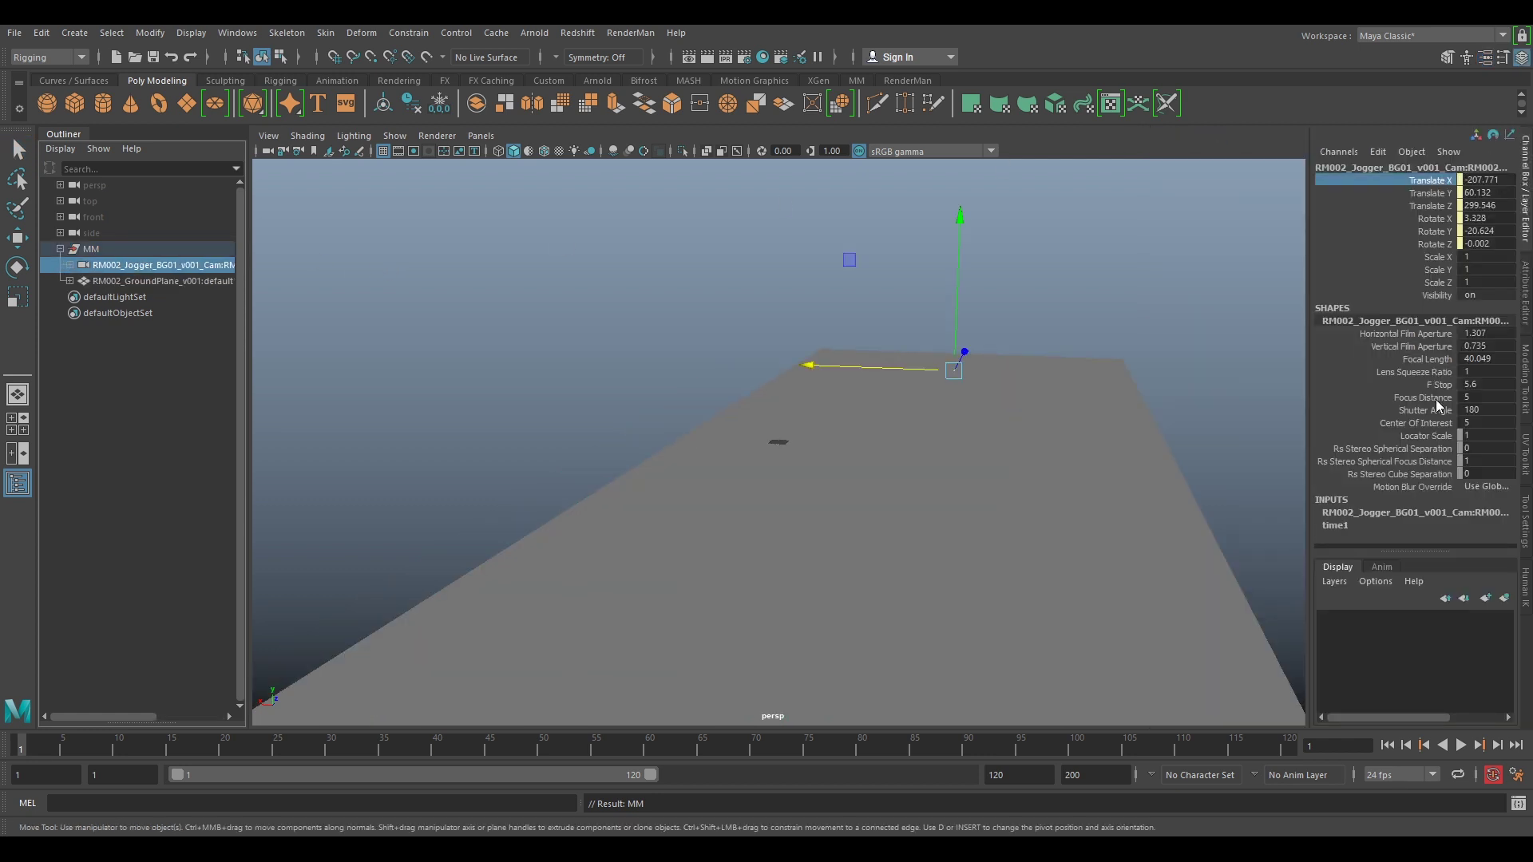
{"action": "left_click", "coordinate": [1431, 476], "text": "shift"}
{"action": "right_click", "coordinate": [1431, 476]}
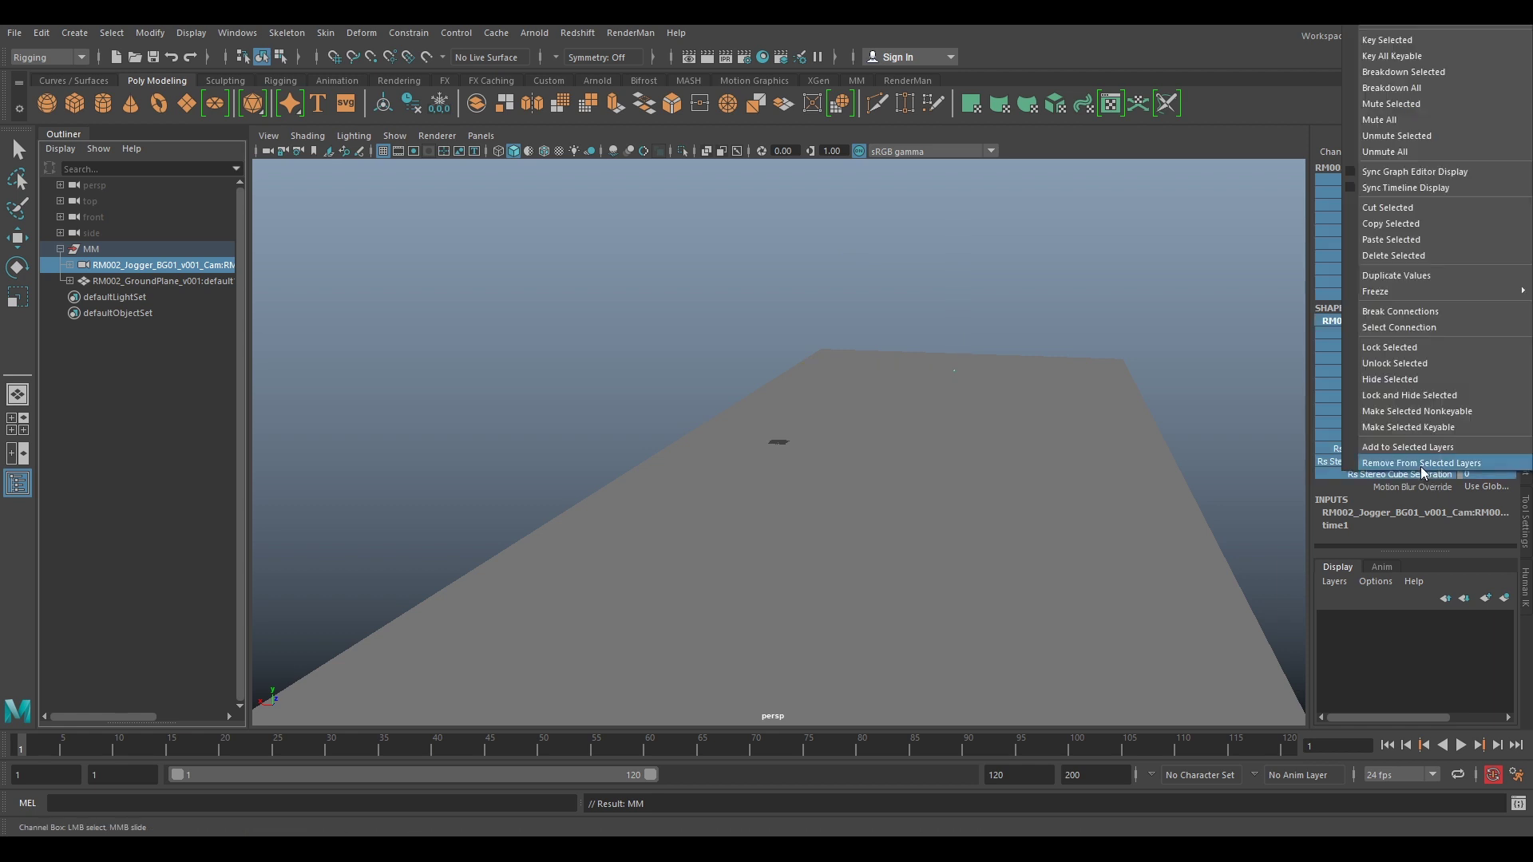
{"action": "left_click", "coordinate": [1403, 349]}
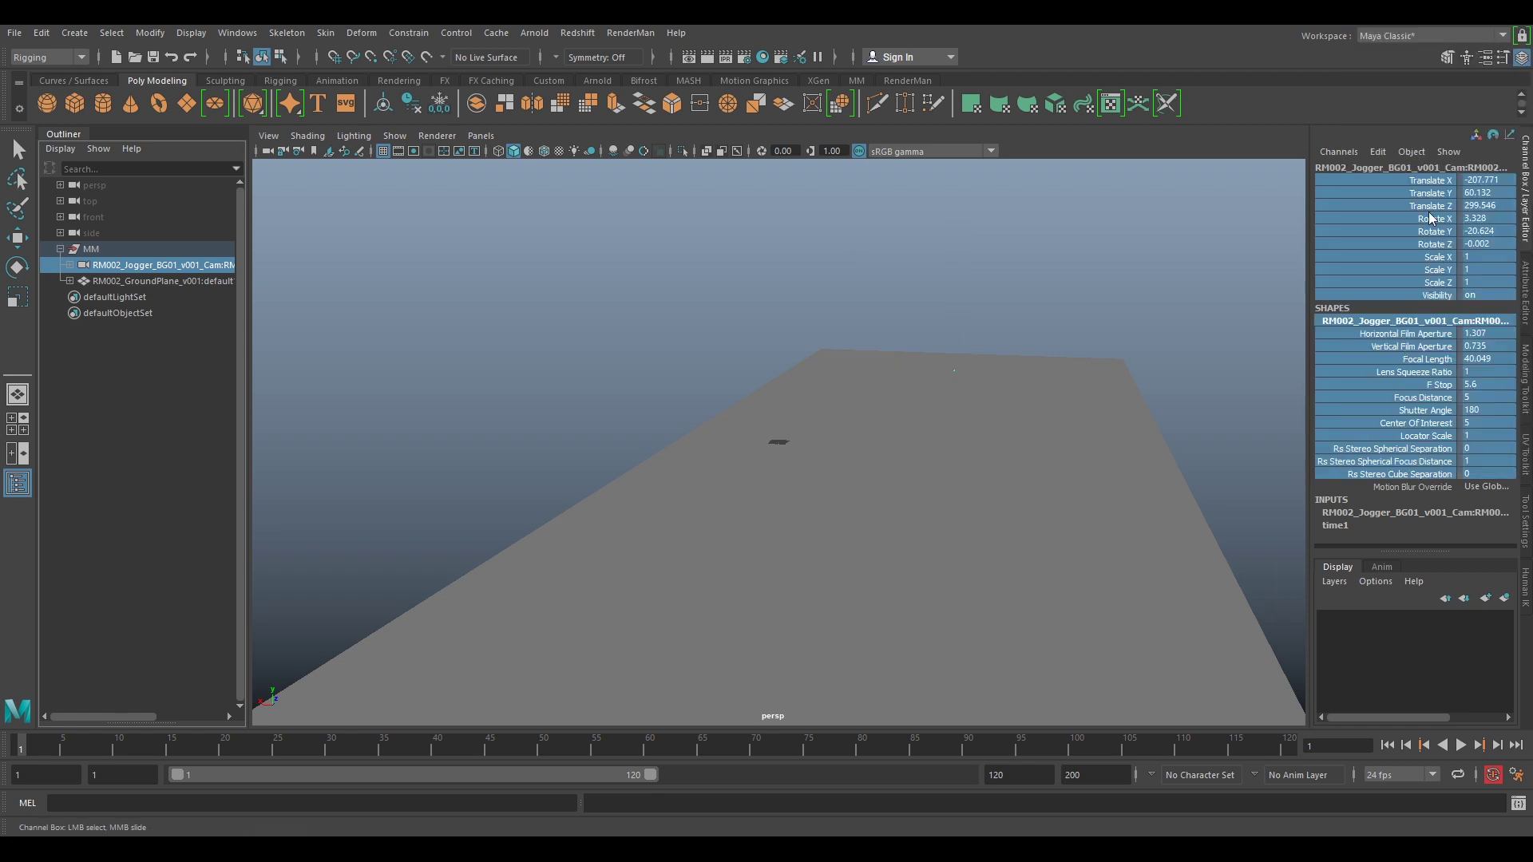
Create a display layer from the selected MM group and name it MM_layer
{"action": "left_click", "coordinate": [147, 280]}
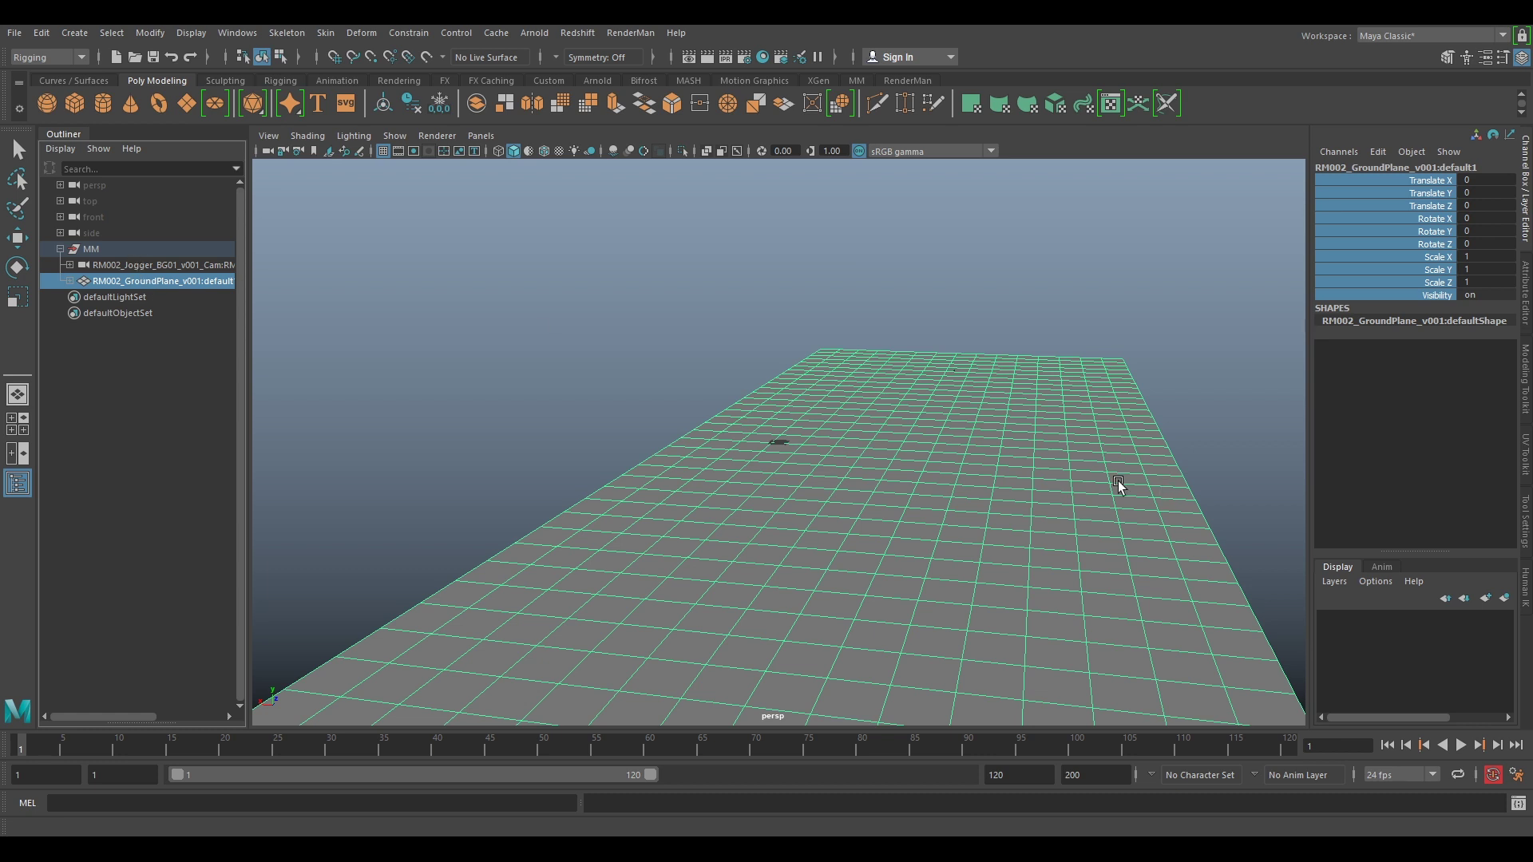
{"action": "left_click", "coordinate": [104, 250]}
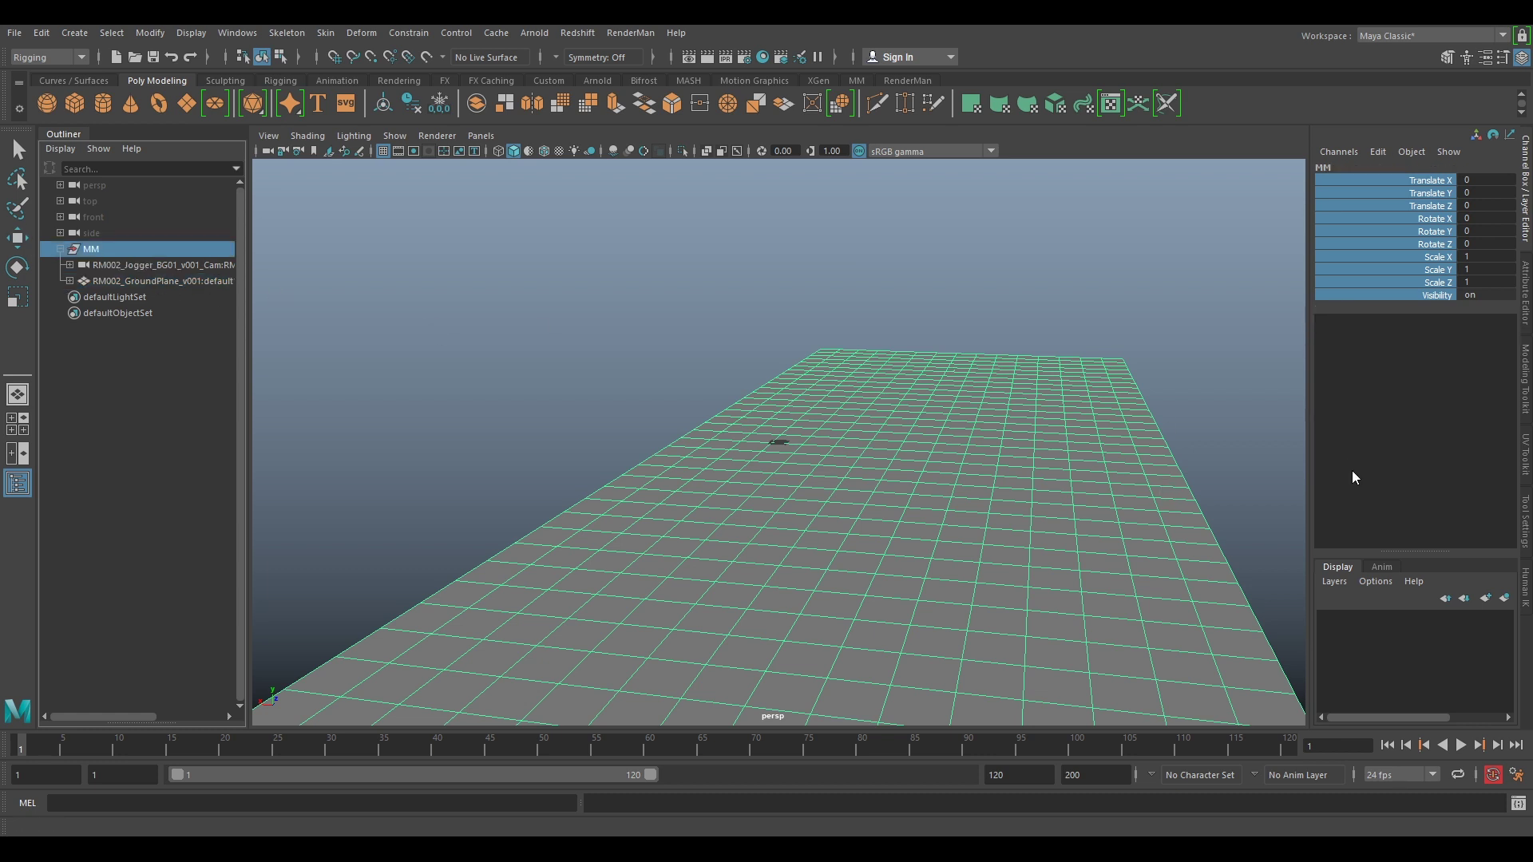
{"action": "left_click", "coordinate": [1484, 598]}
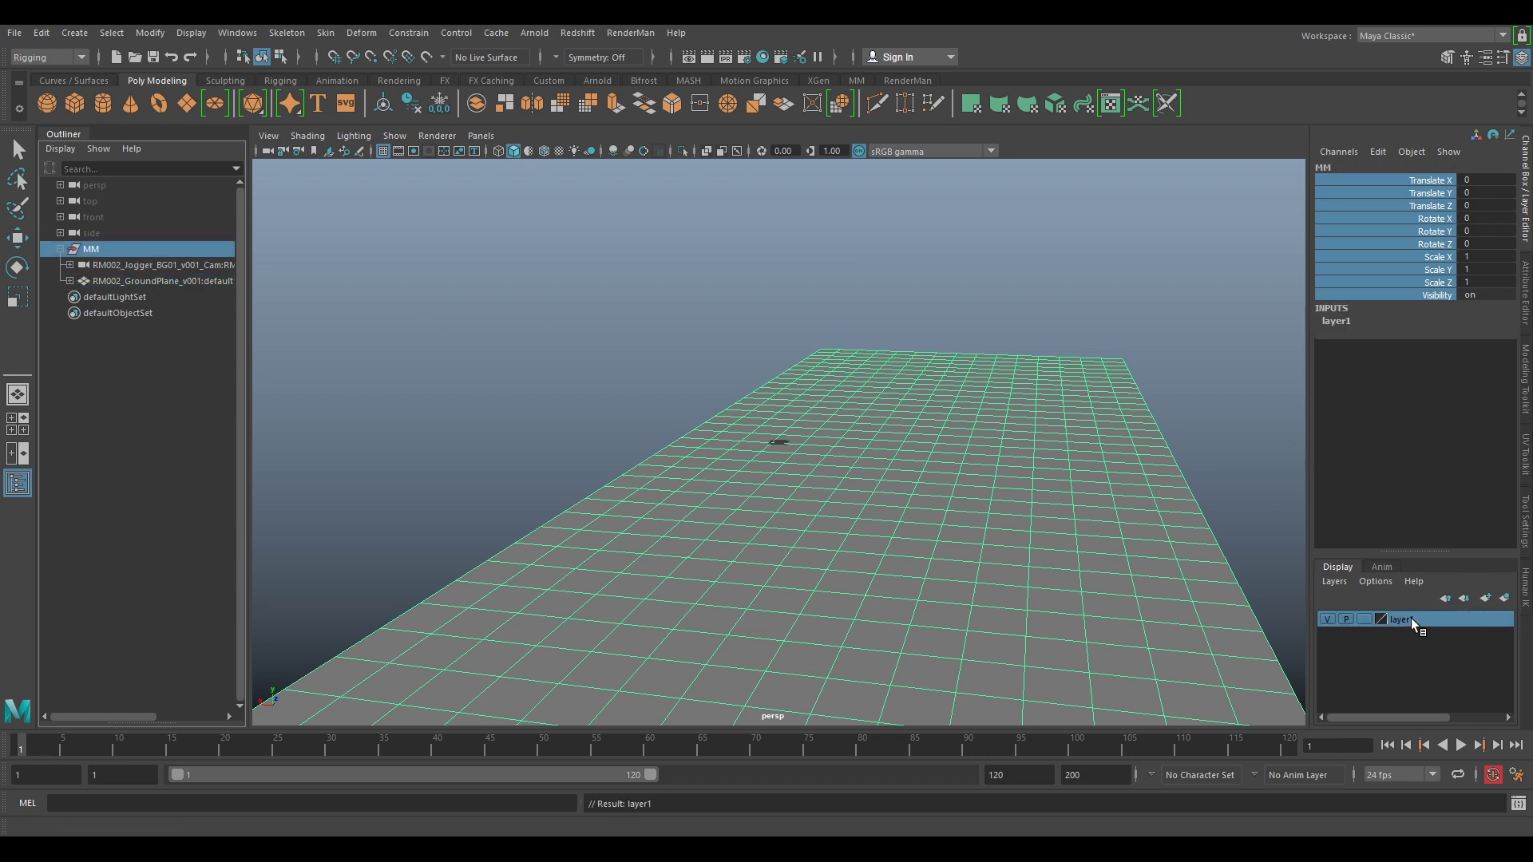
{"action": "double_click", "coordinate": [1412, 625]}
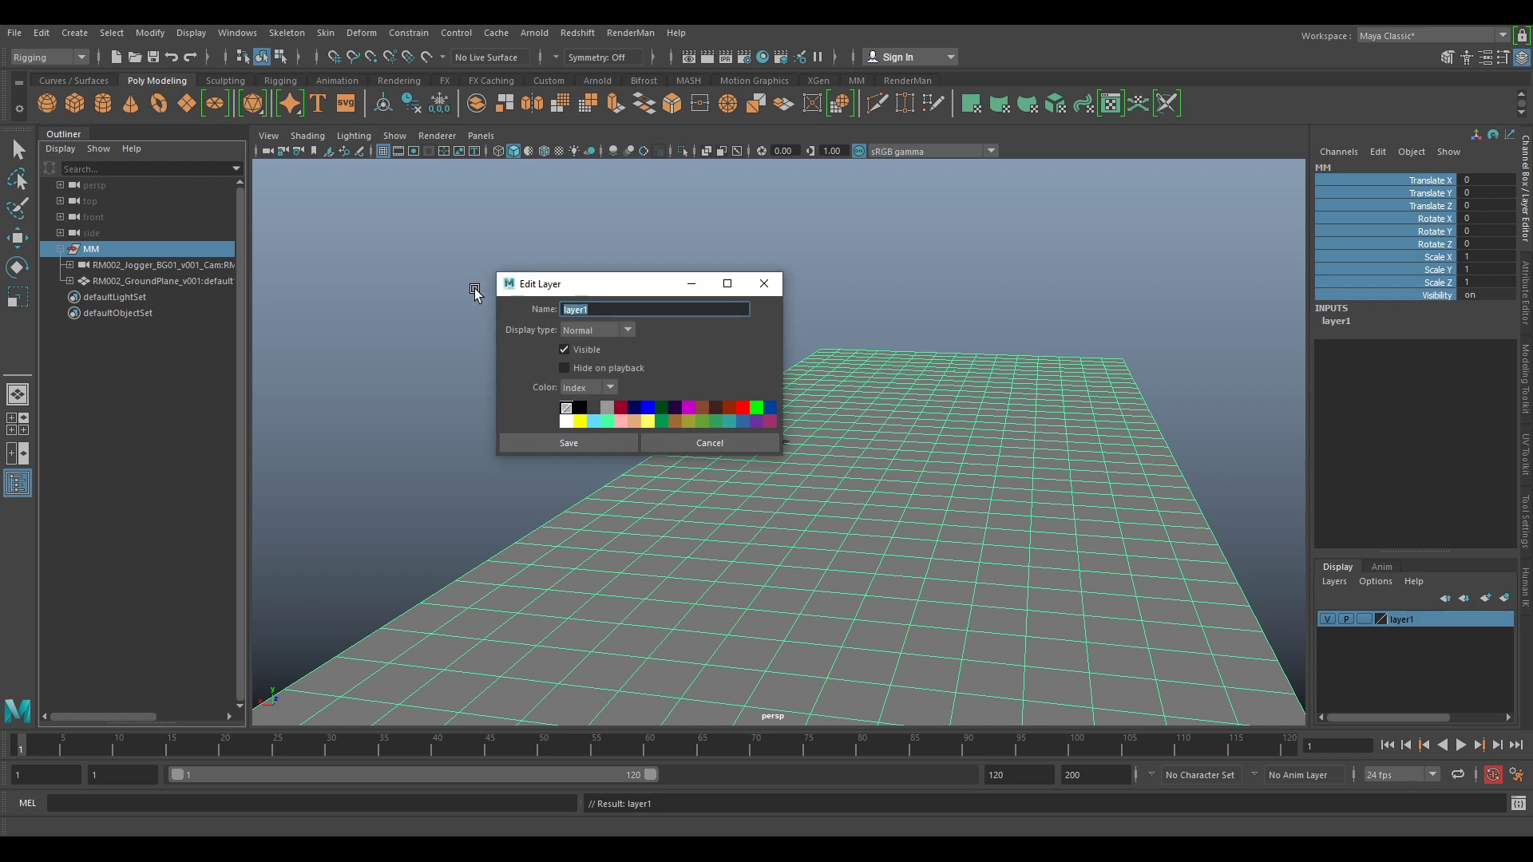
{"action": "type", "text": "MM_"}
{"action": "left_click", "coordinate": [601, 444]}
Set MM_layer to the Reference display type and collapse the MM group in the Outliner
{"action": "left_click", "coordinate": [1362, 621]}
{"action": "left_click", "coordinate": [1362, 621]}
{"action": "left_click", "coordinate": [923, 484]}
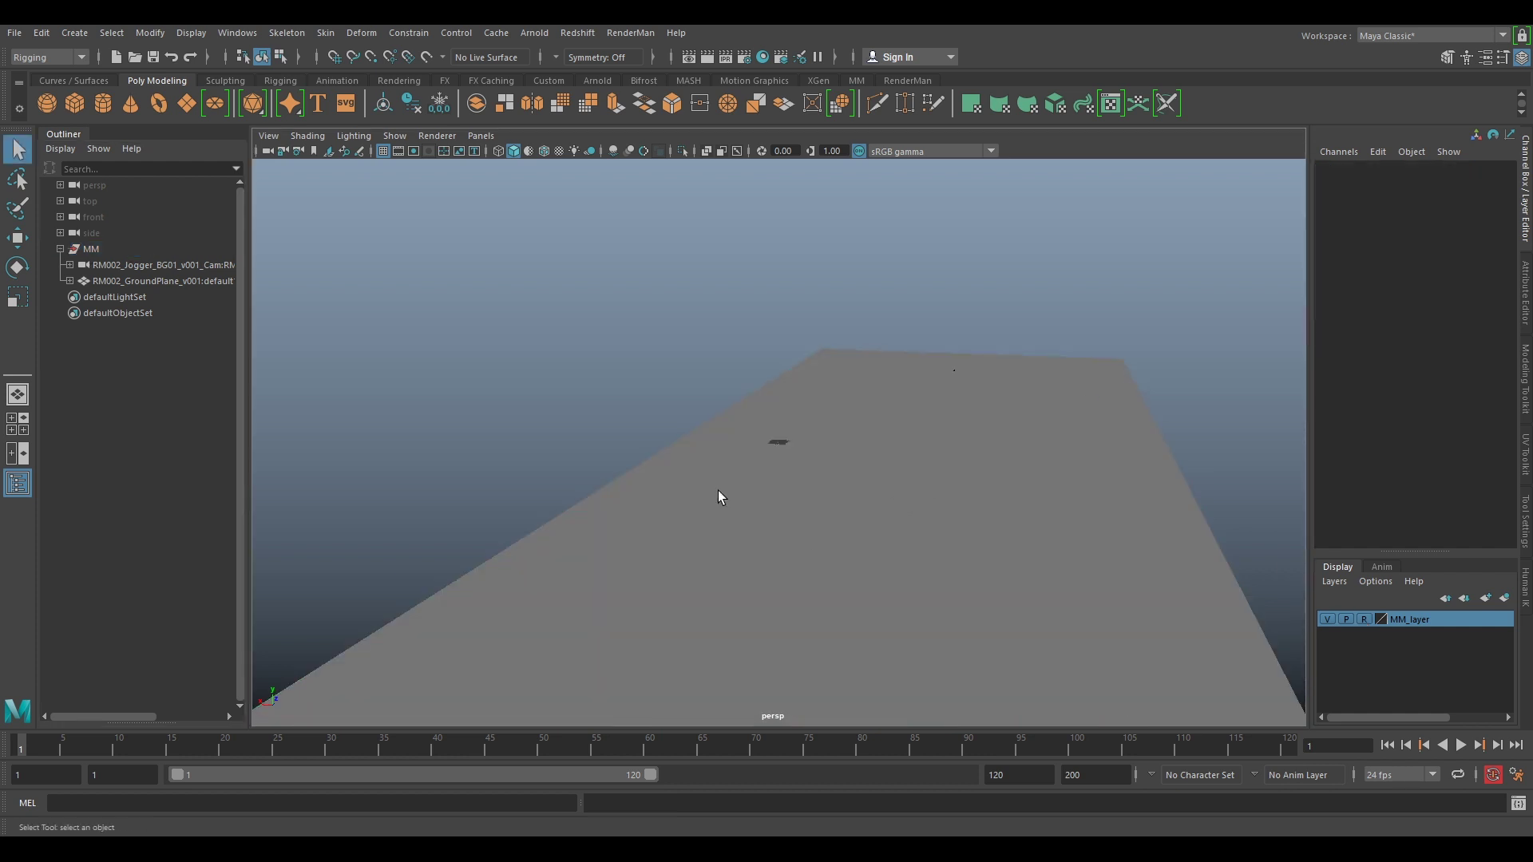
{"action": "left_click", "coordinate": [60, 248]}
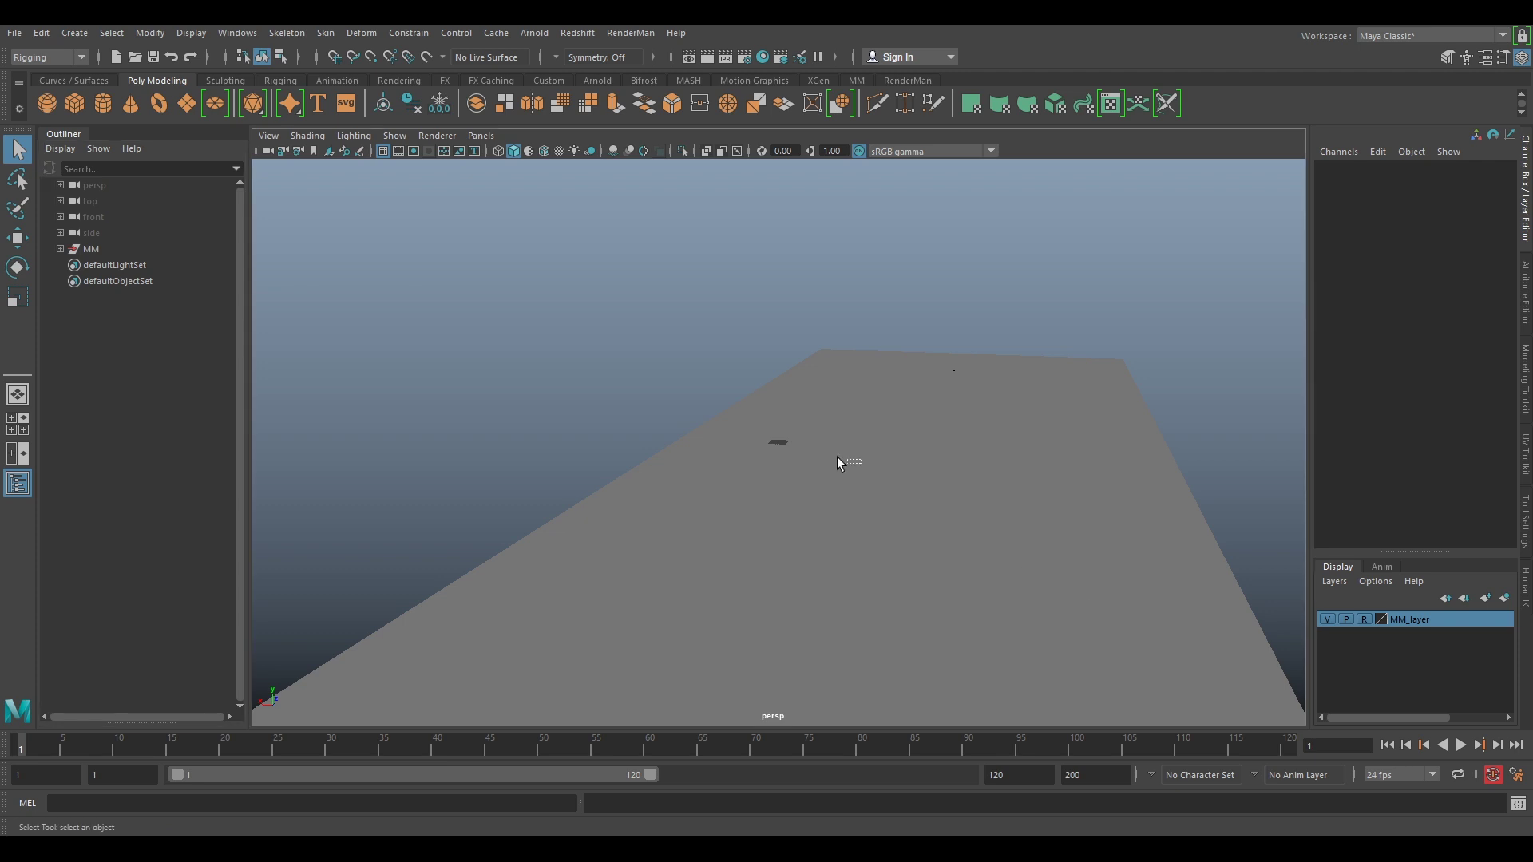
Switch the viewport to look through the RM002_Jogger_BG01_v001_Cam camera
{"action": "left_click_drag", "start_coordinate": [867, 431], "coordinate": [753, 291], "text": "alt"}
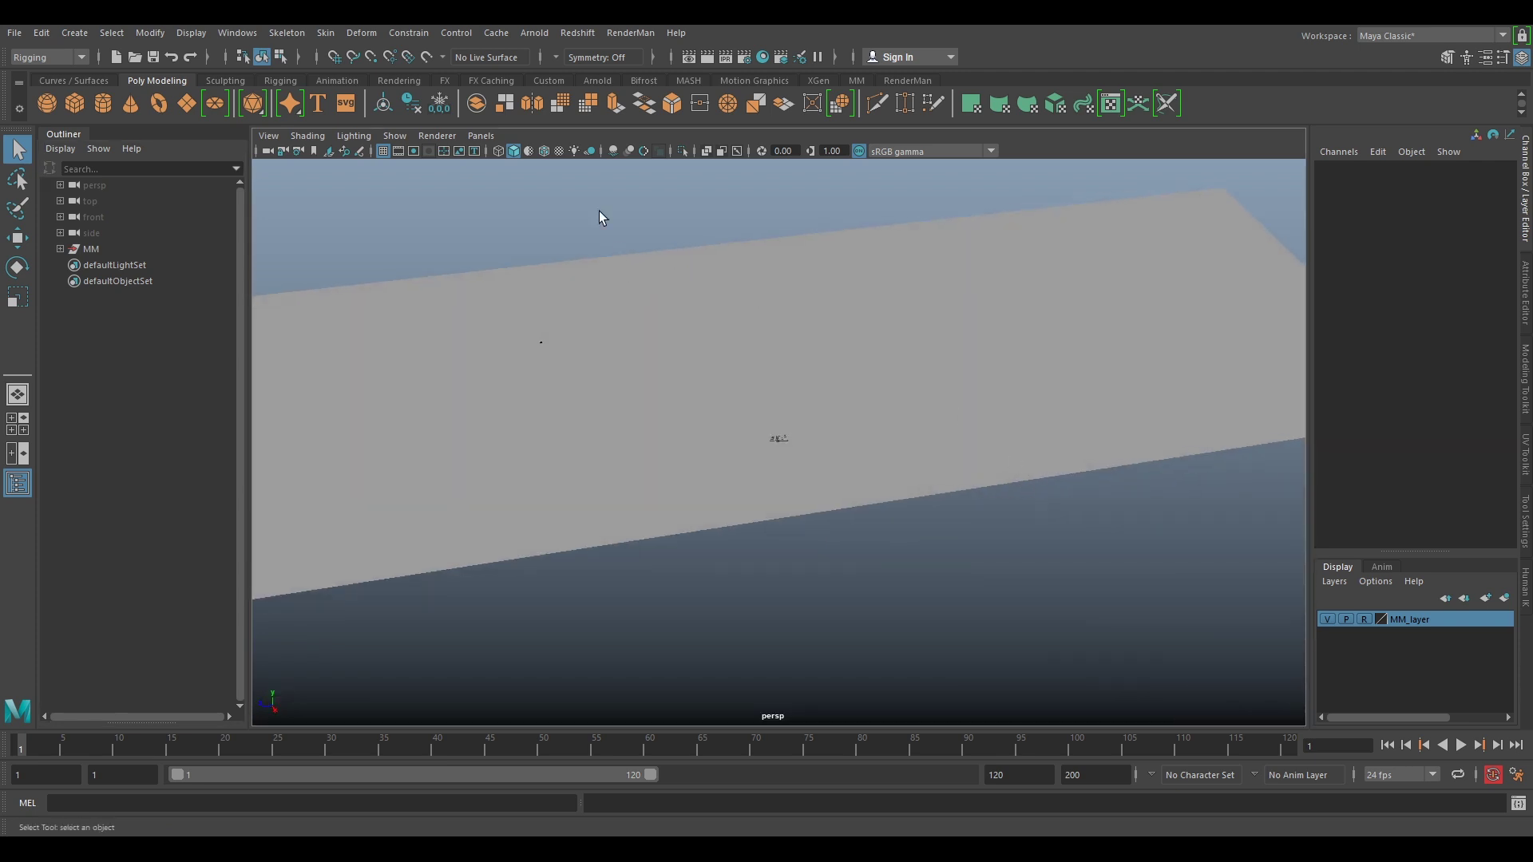
{"action": "left_click", "coordinate": [483, 135]}
{"action": "mouse_move", "coordinate": [511, 152]}
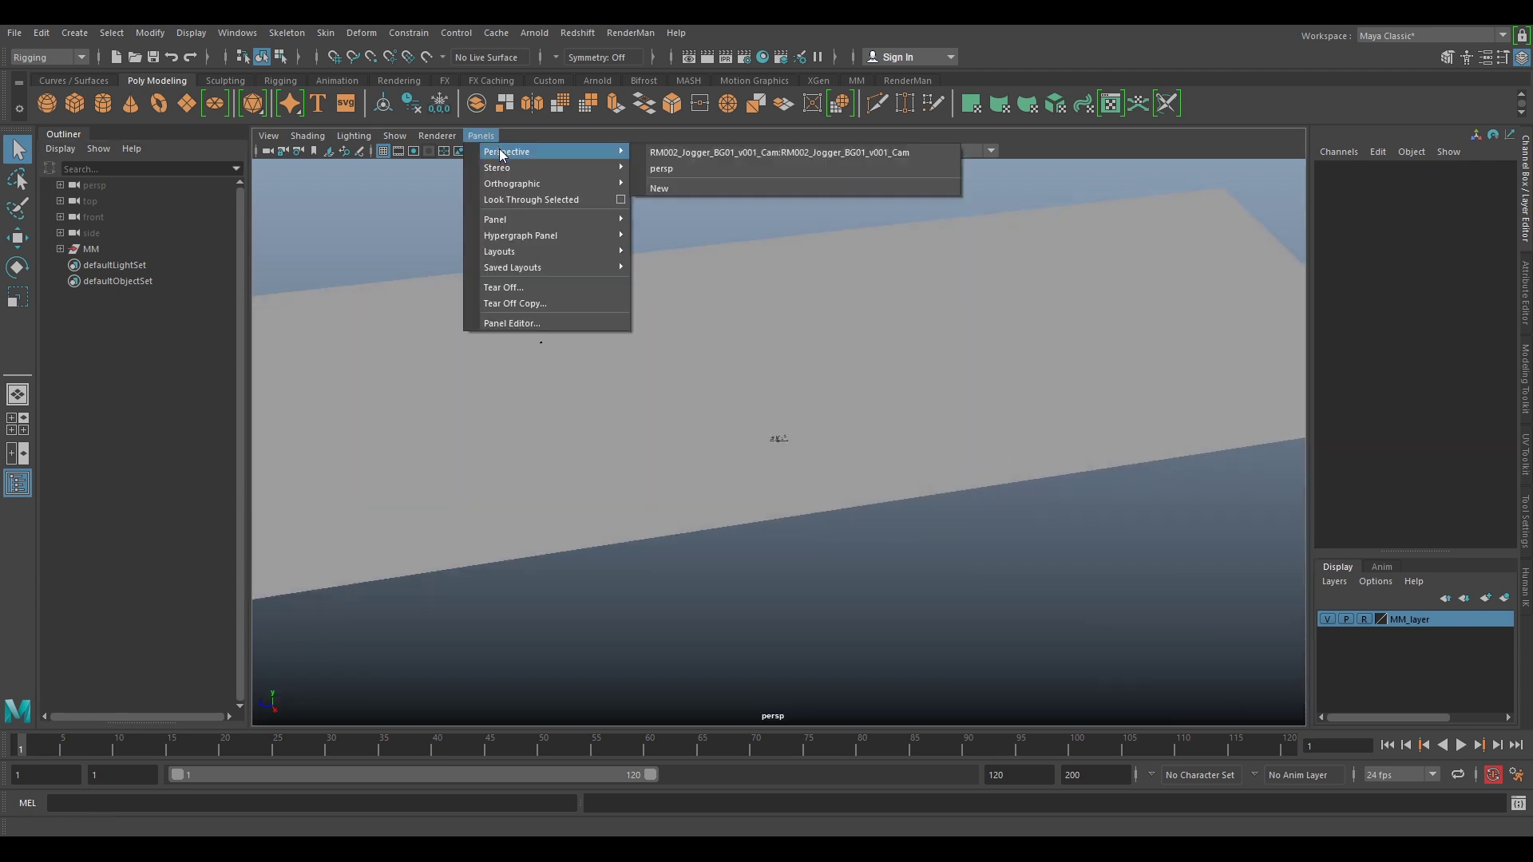
{"action": "left_click", "coordinate": [656, 151]}
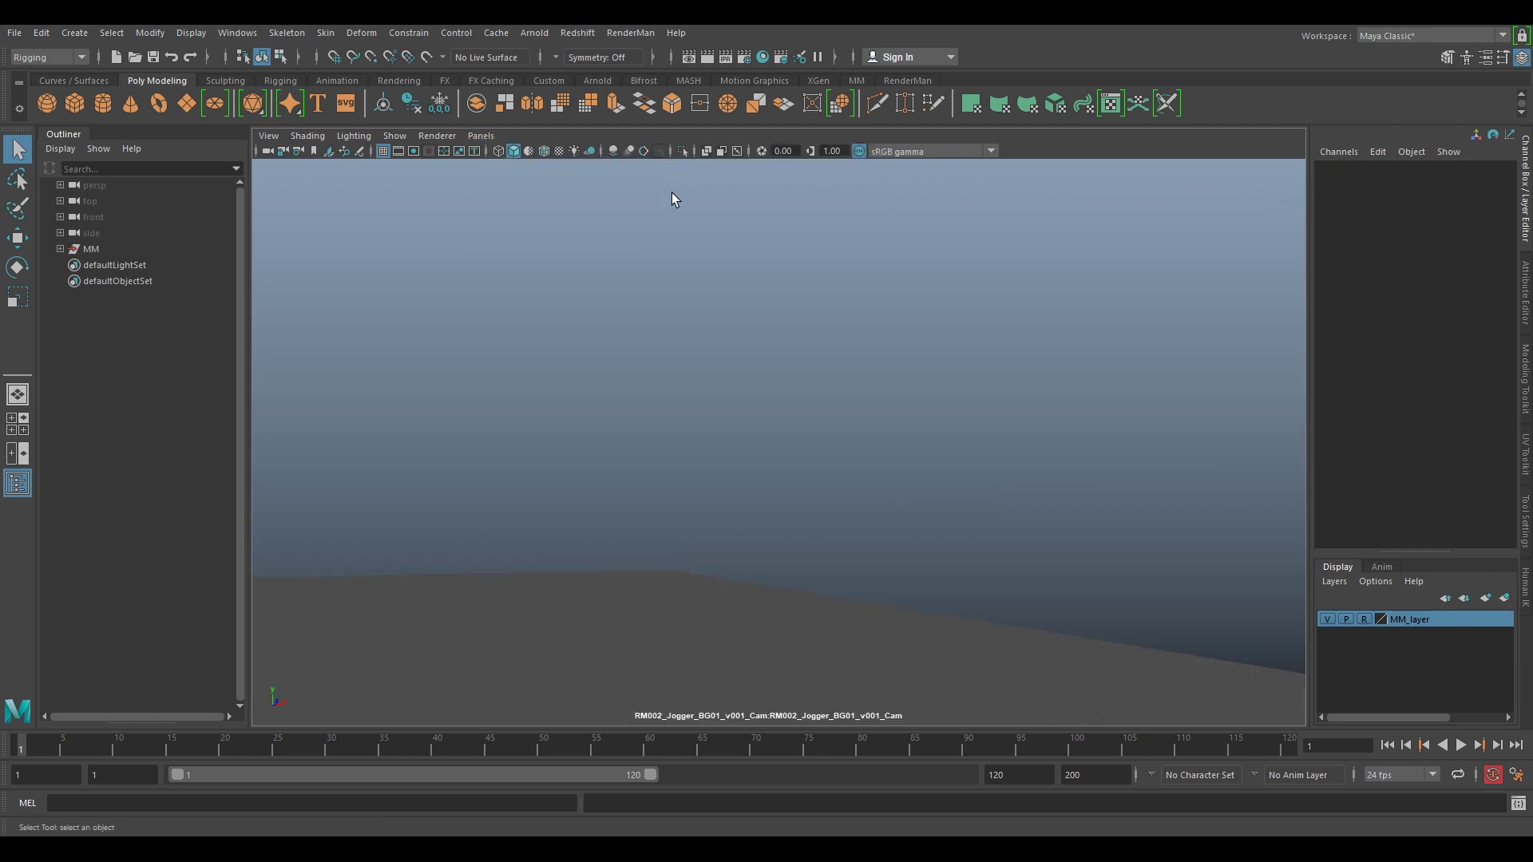
Set the playback range to start at frame 1001 and end at frame 1080
{"action": "left_click", "coordinate": [126, 774]}
{"action": "type", "text": "001"}
{"action": "key", "text": "Return"}
{"action": "double_click", "coordinate": [1015, 774]}
{"action": "type", "text": "10"}
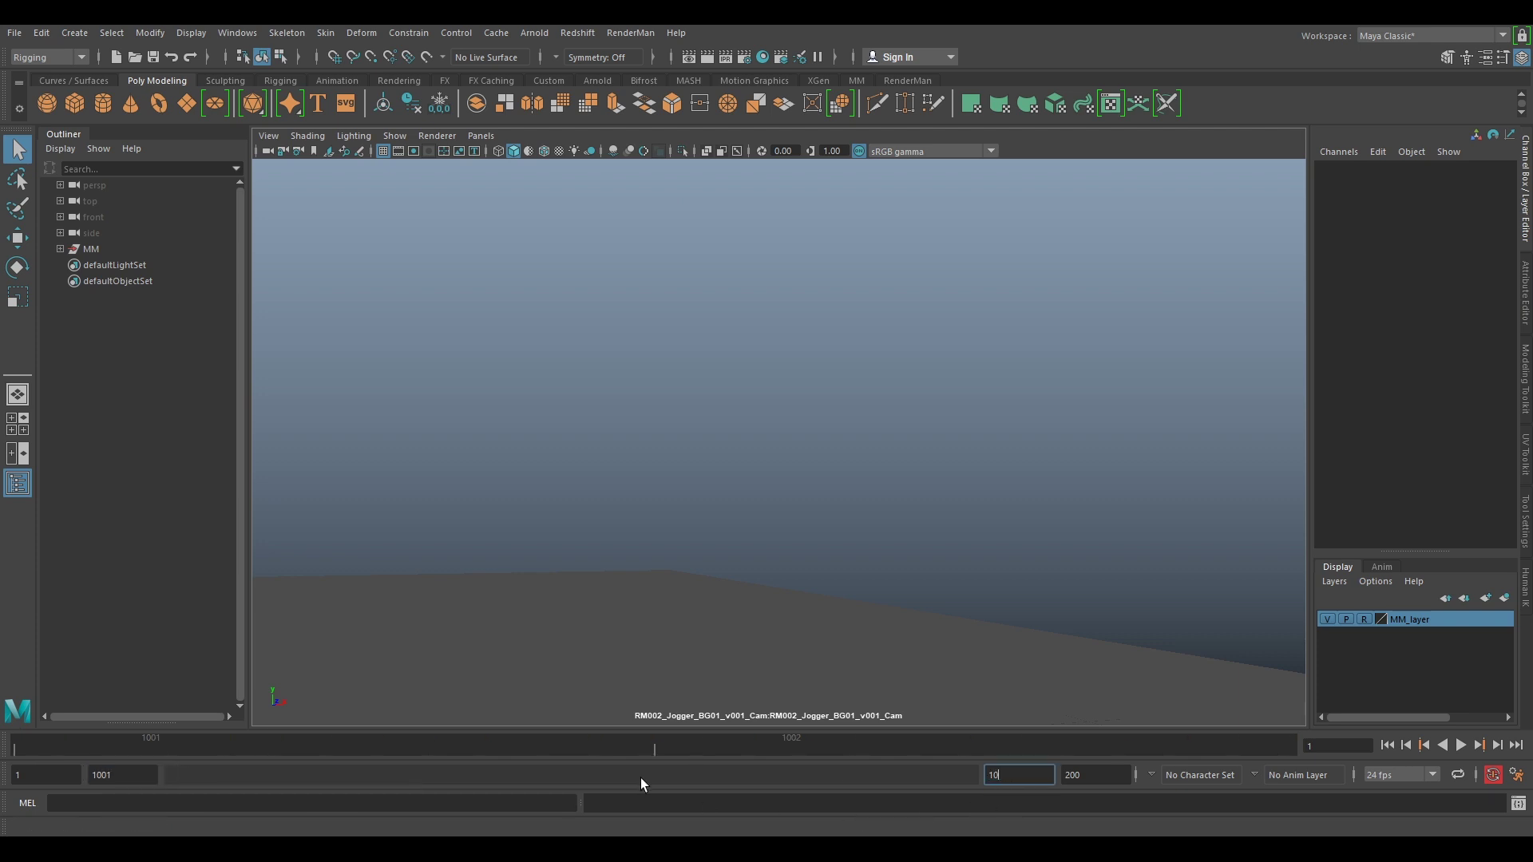
{"action": "type", "text": "80"}
{"action": "key", "text": "Return"}
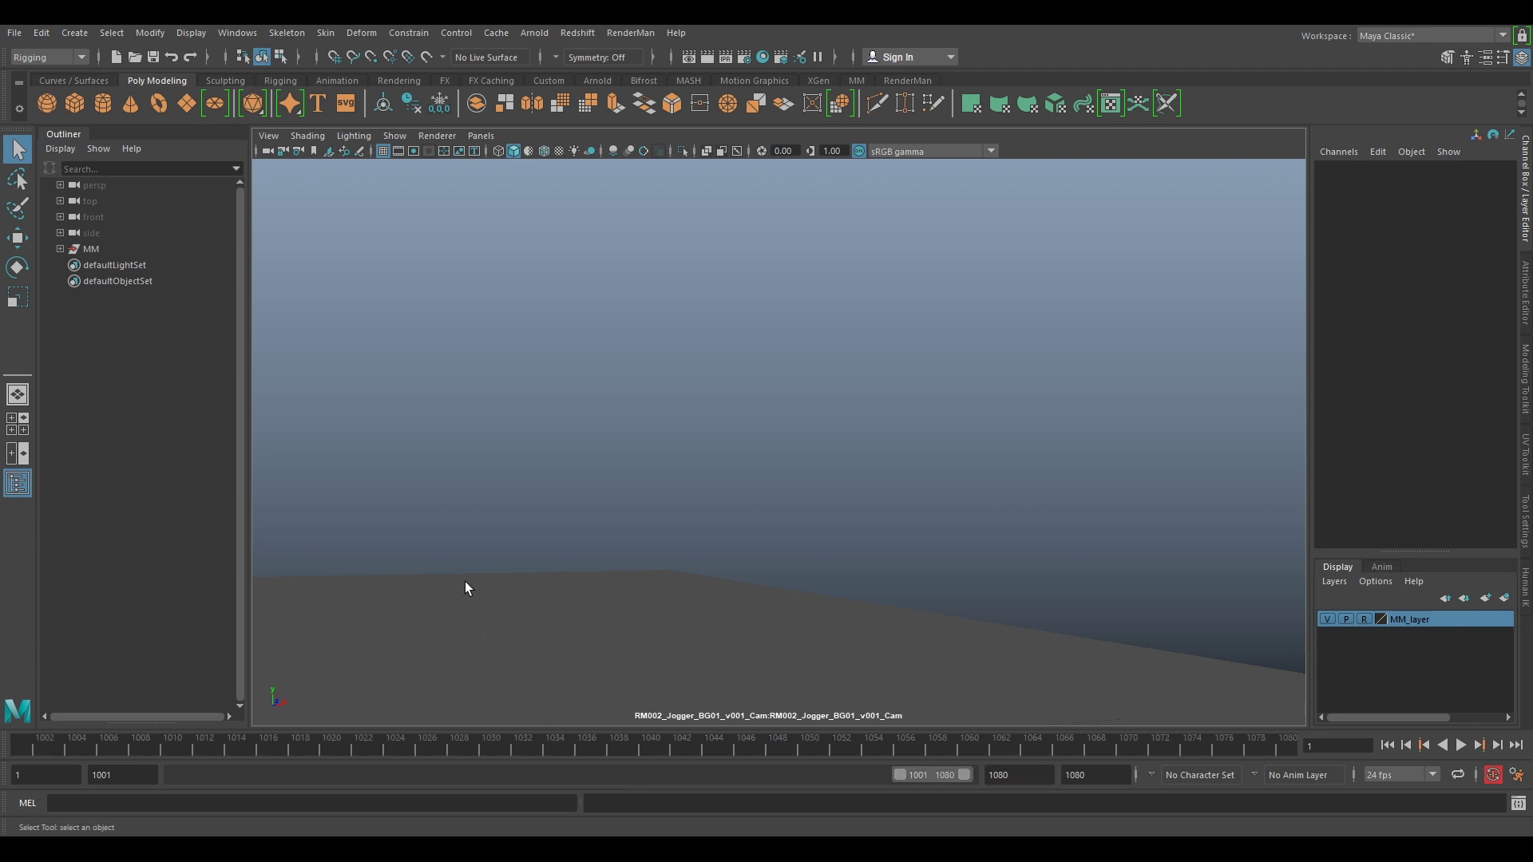
Set both the animation start and the playback start of the timeline to frame 1001
{"action": "left_click", "coordinate": [44, 776]}
{"action": "type", "text": "100"}
{"action": "key", "text": "Return"}
{"action": "double_click", "coordinate": [49, 775]}
{"action": "type", "text": "10"}
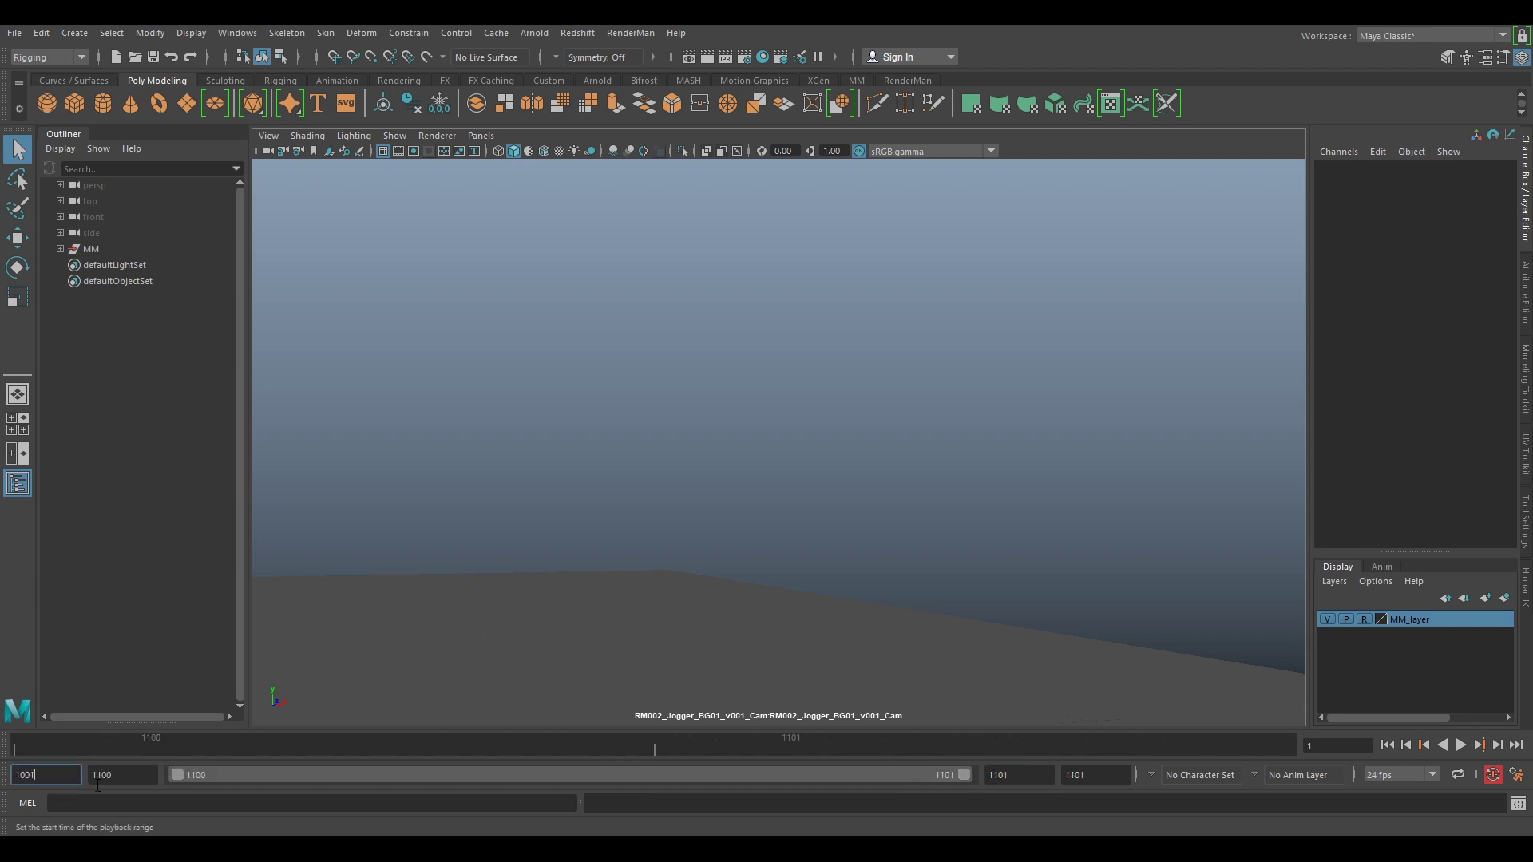
{"action": "key", "text": "Return"}
{"action": "key", "text": "Tab"}
{"action": "type", "text": "1001"}
{"action": "key", "text": "Return"}
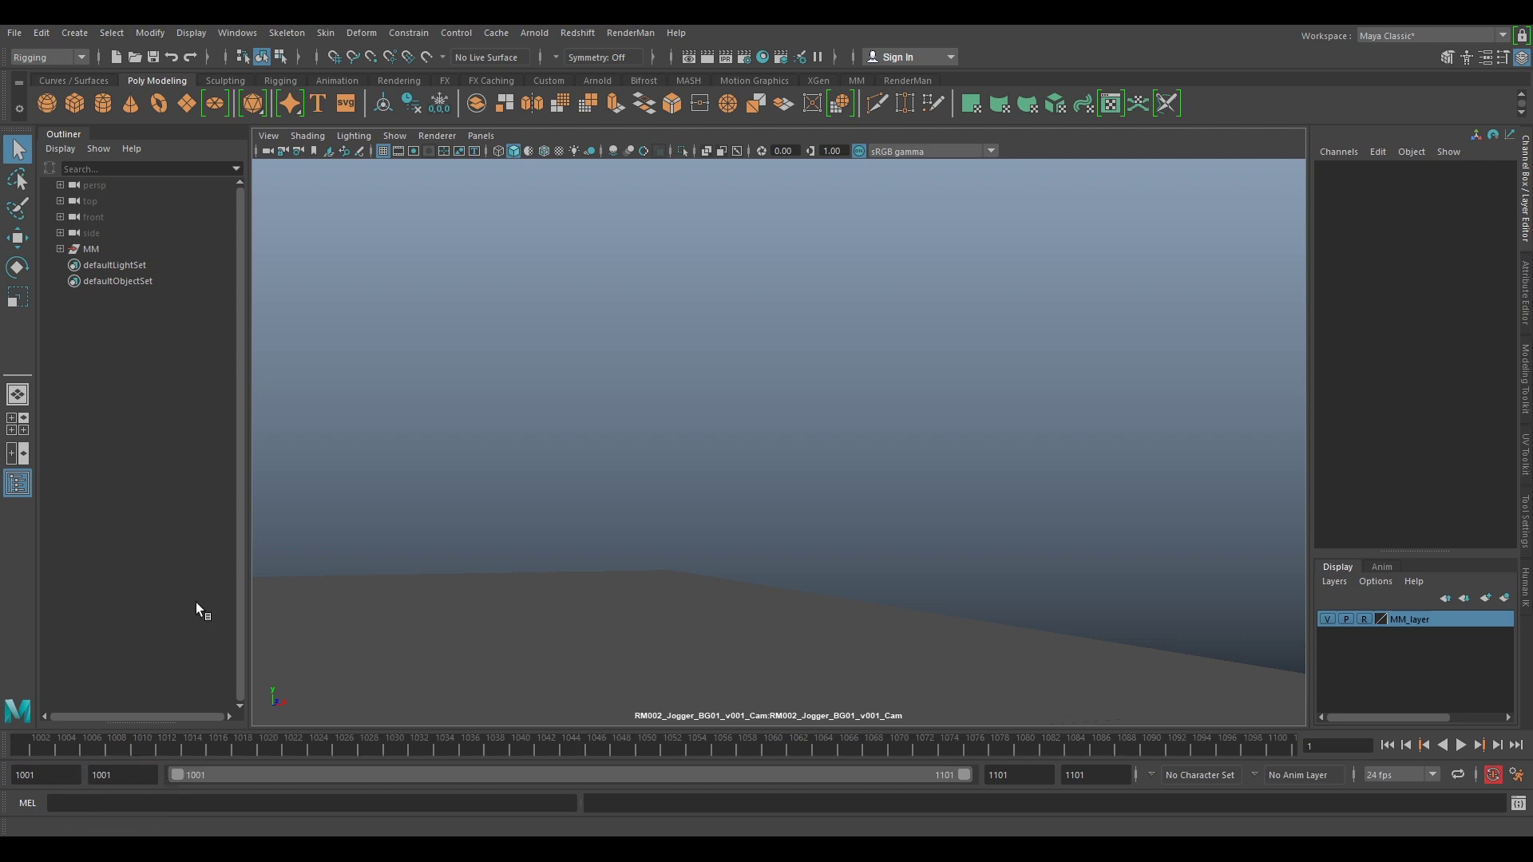
Import RM002_Jogger_BG01_v001.1051.exr as an image plane on the Jogger camera
{"action": "left_click", "coordinate": [269, 150]}
{"action": "left_click", "coordinate": [271, 137]}
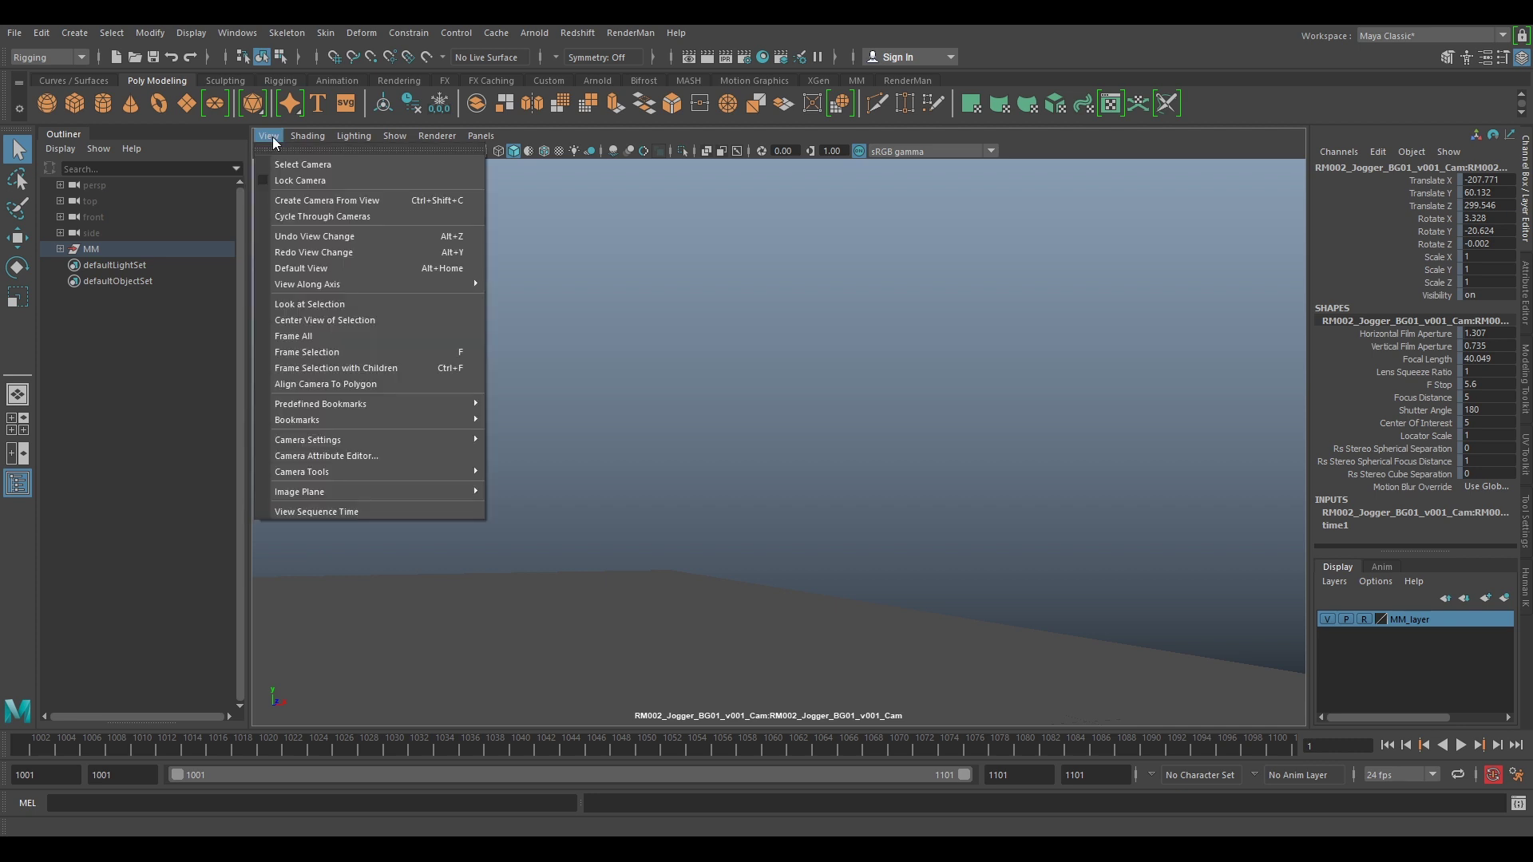
{"action": "mouse_move", "coordinate": [373, 491]}
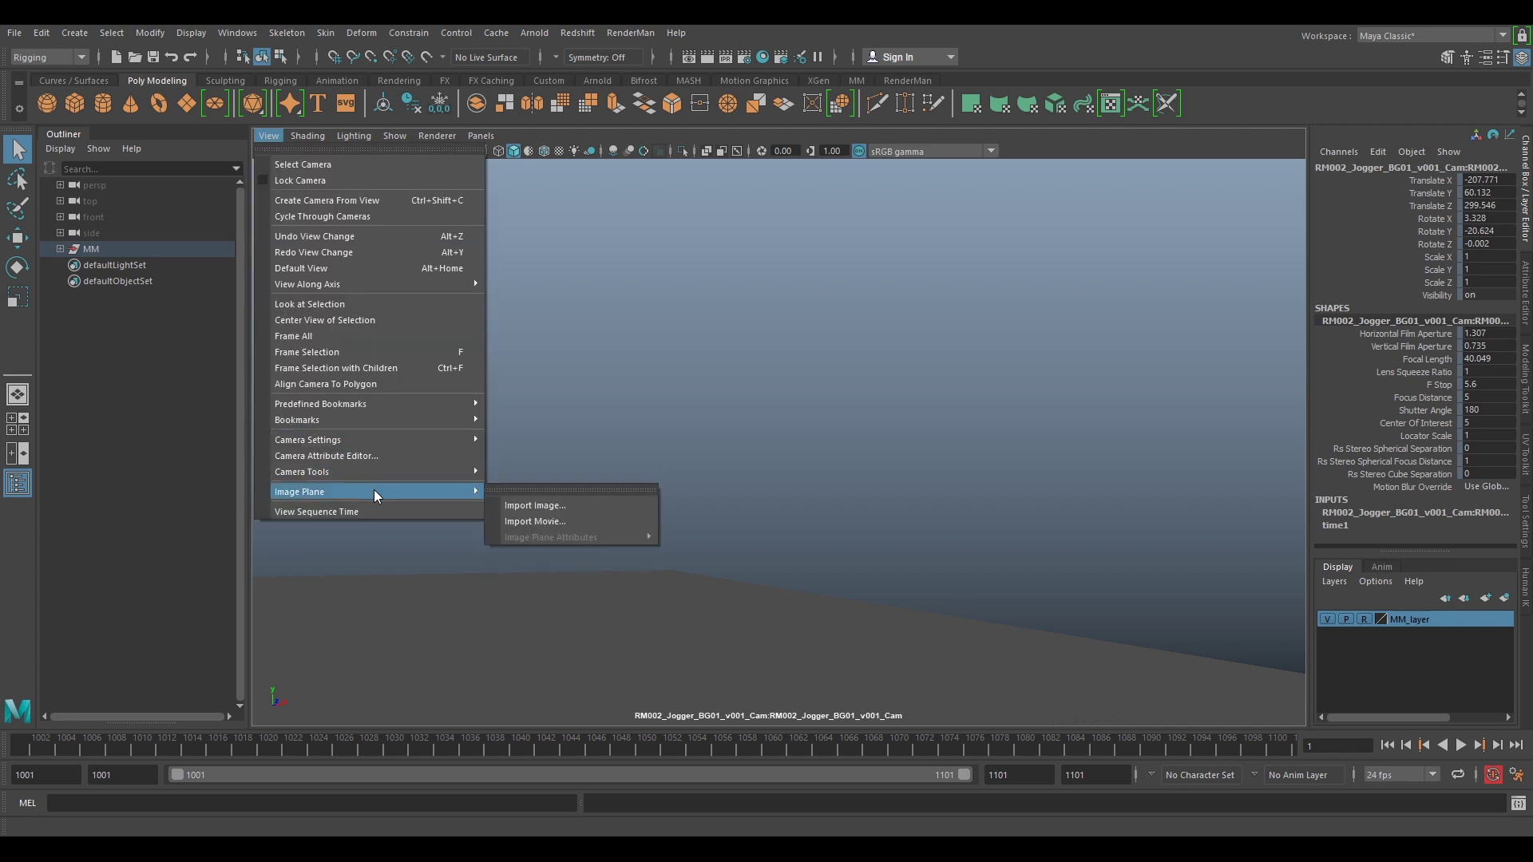
{"action": "left_click", "coordinate": [532, 506]}
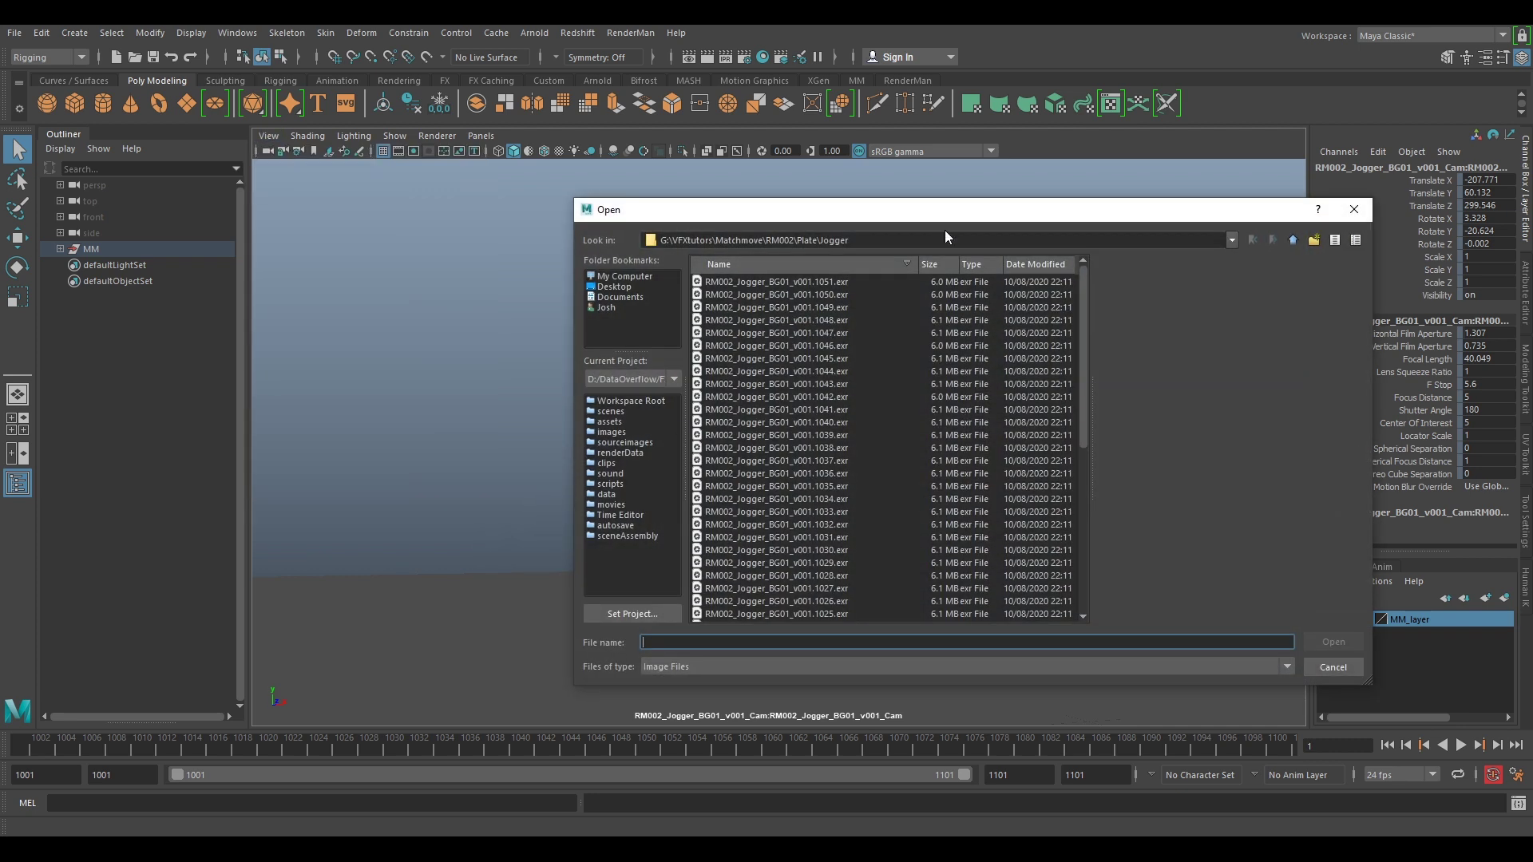
{"action": "left_click", "coordinate": [797, 282]}
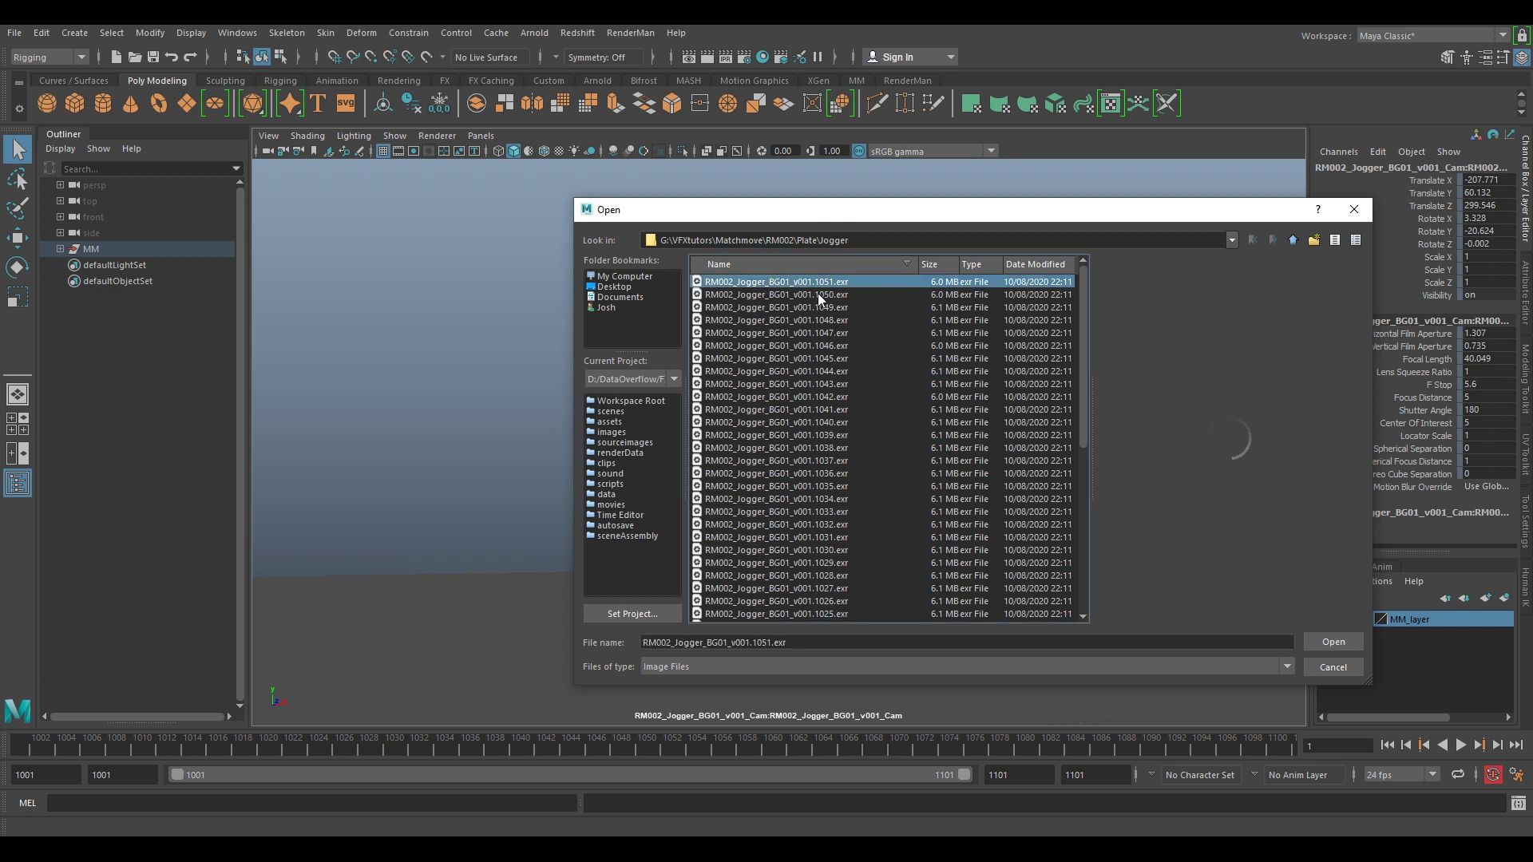
{"action": "left_click", "coordinate": [1332, 643]}
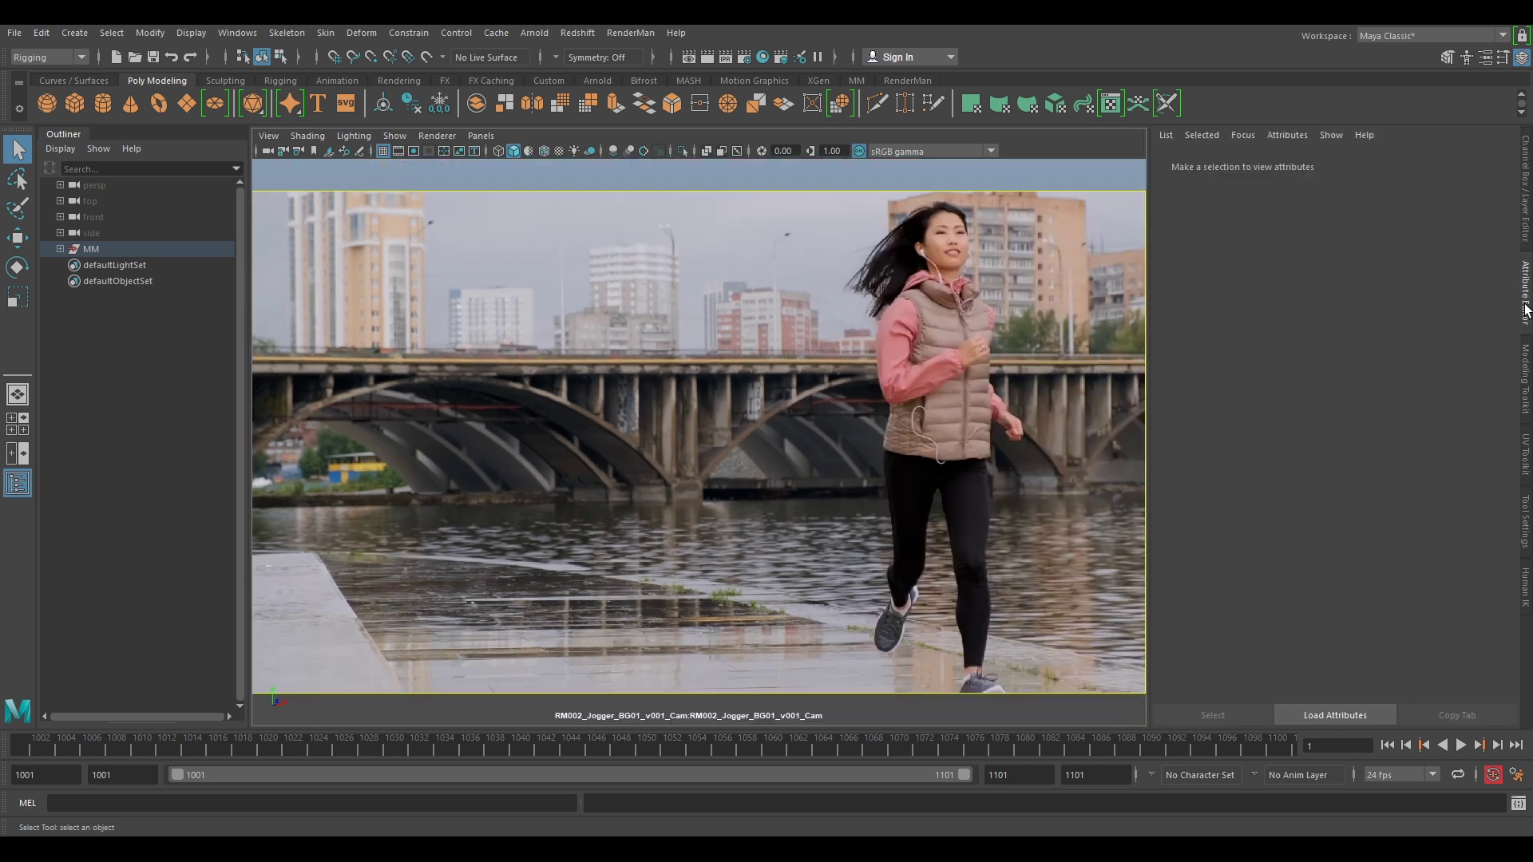
Set the image plane's Alpha Gain to 0.7
{"action": "left_click", "coordinate": [1525, 311]}
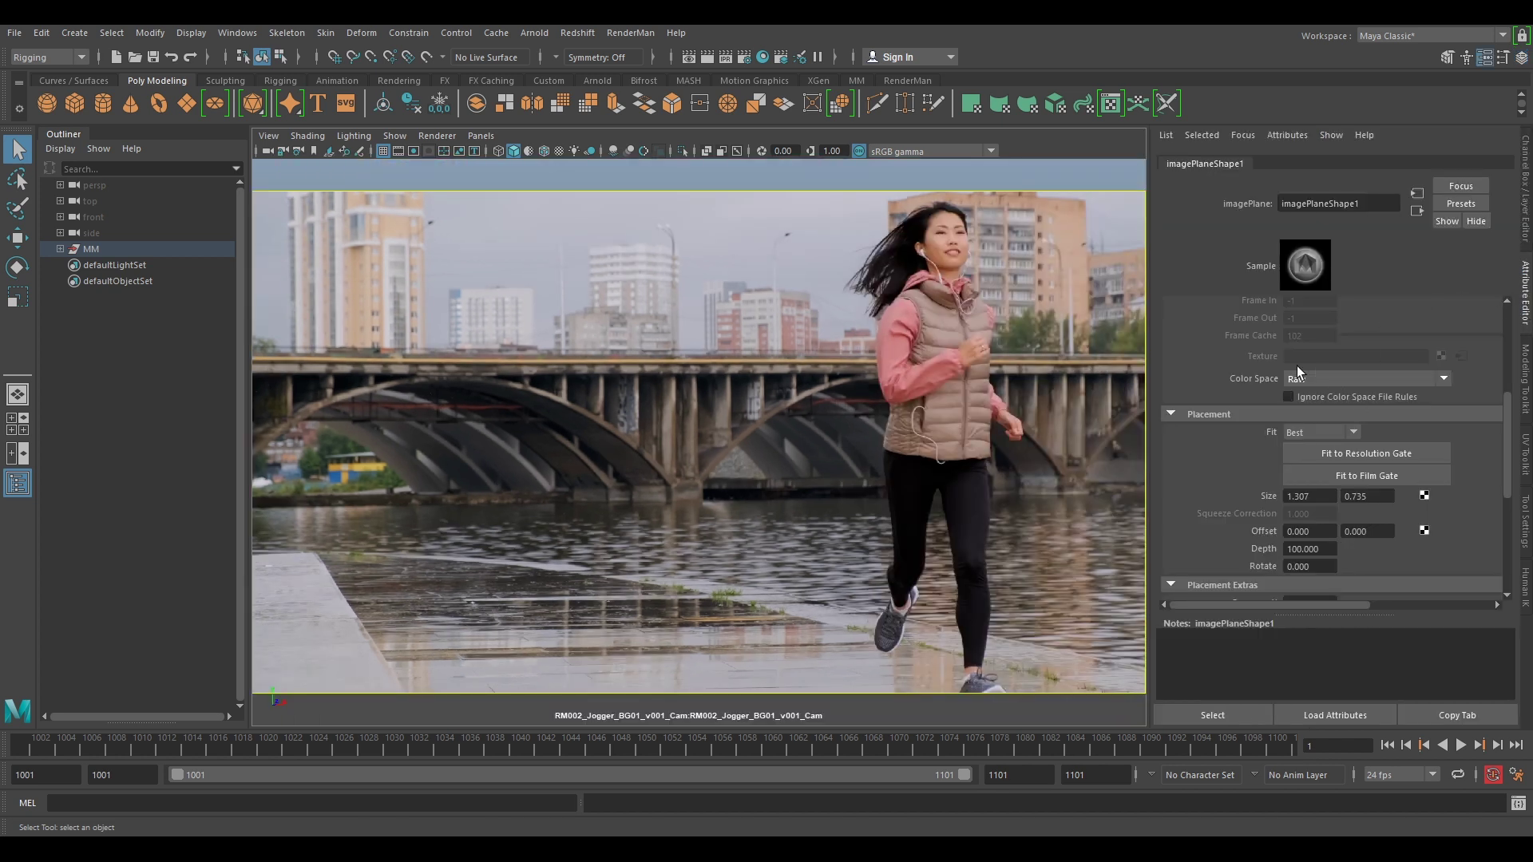
{"action": "scroll", "coordinate": [1298, 371], "scroll_direction": "up", "scroll_amount": 5}
{"action": "left_click", "coordinate": [1319, 414]}
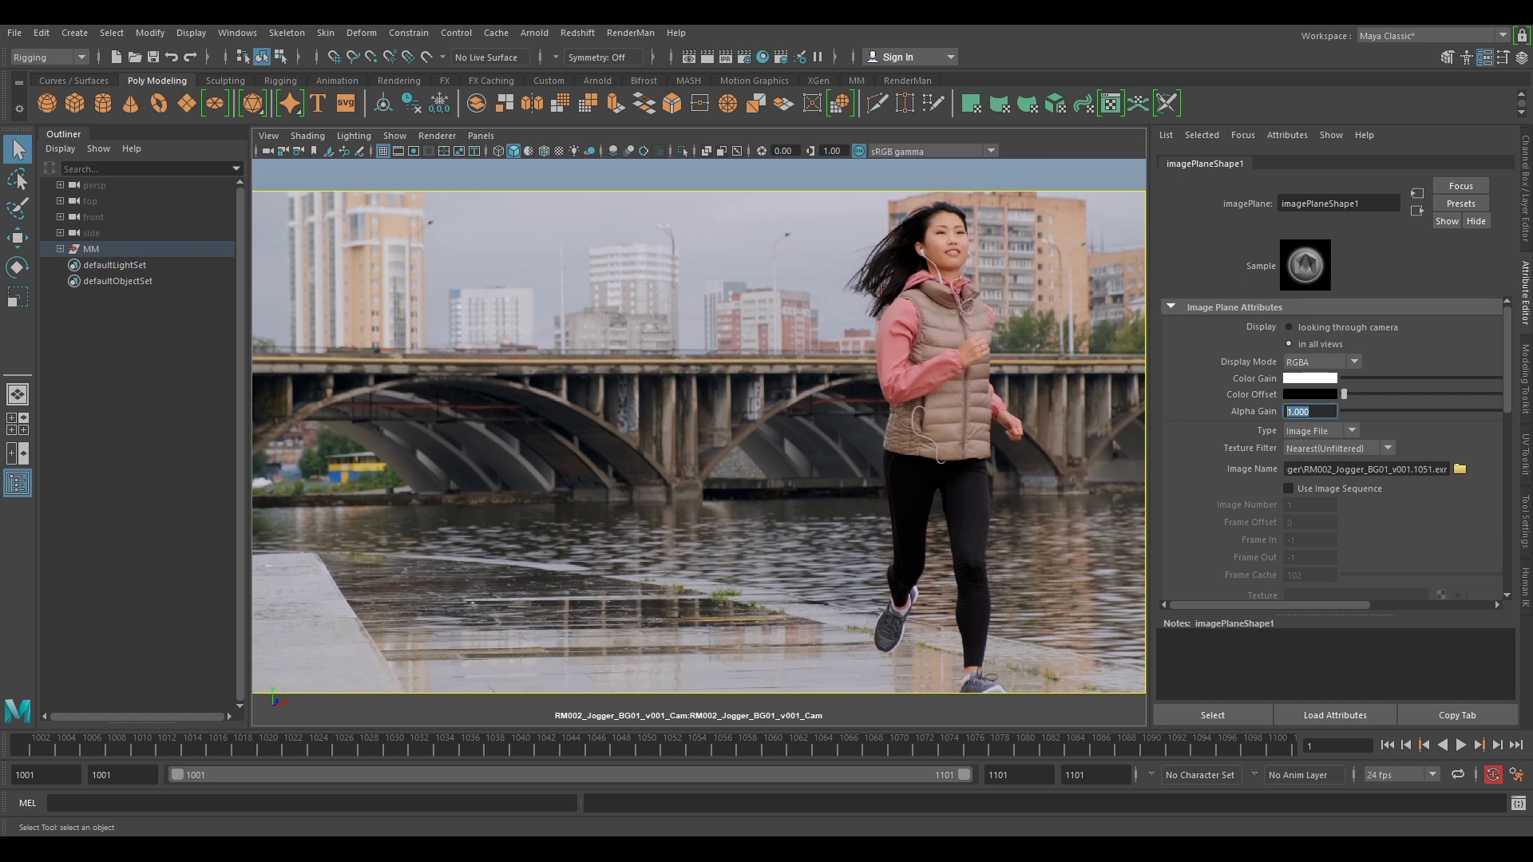
{"action": "type", "text": "0.7"}
{"action": "key", "text": "Return"}
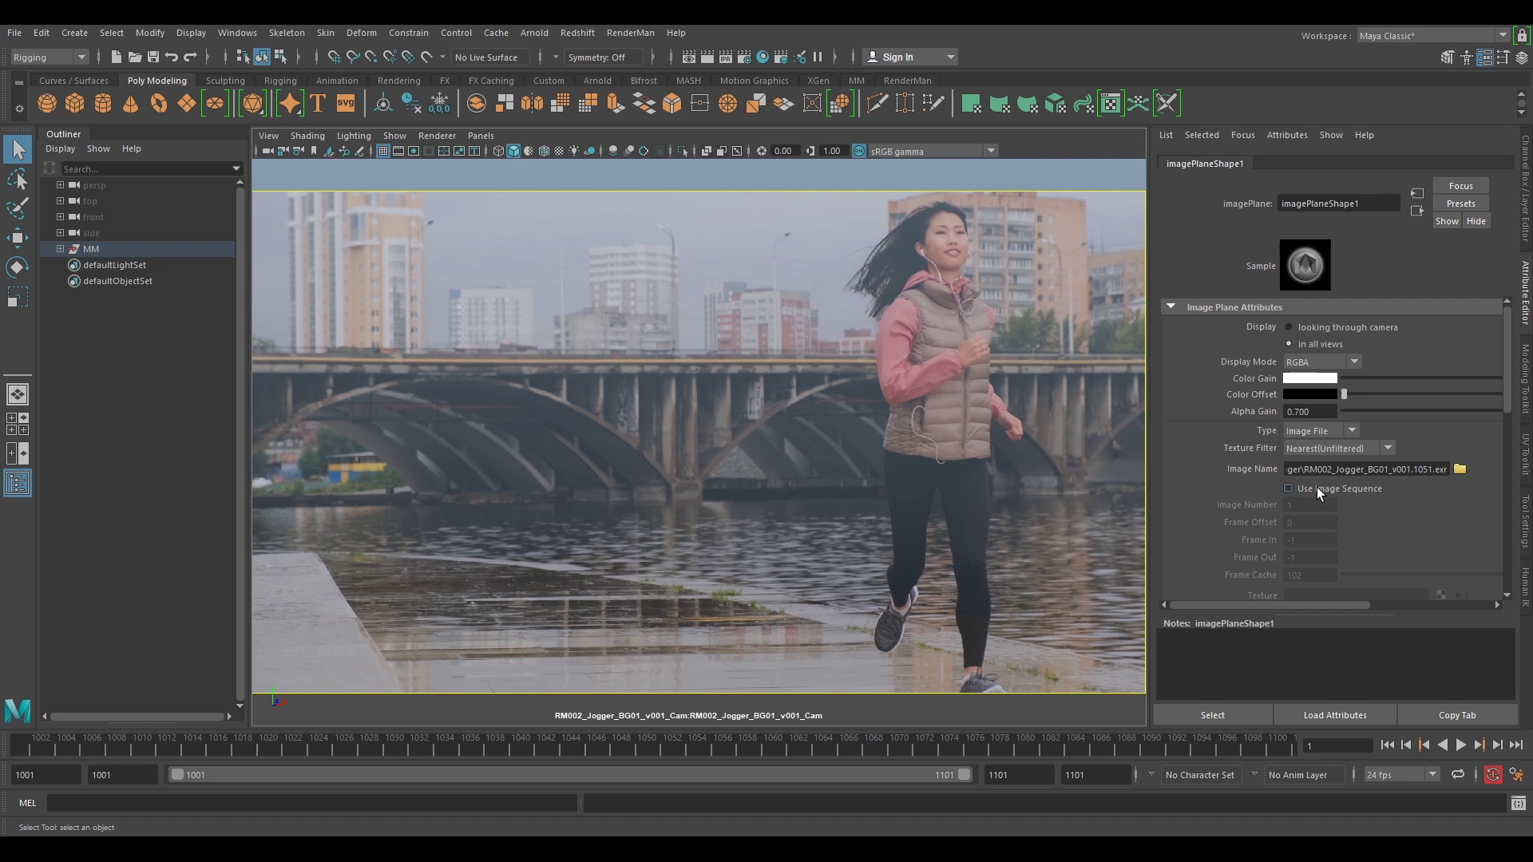
Enable Use Image Sequence for the camera's image plane
{"action": "left_click", "coordinate": [1289, 487]}
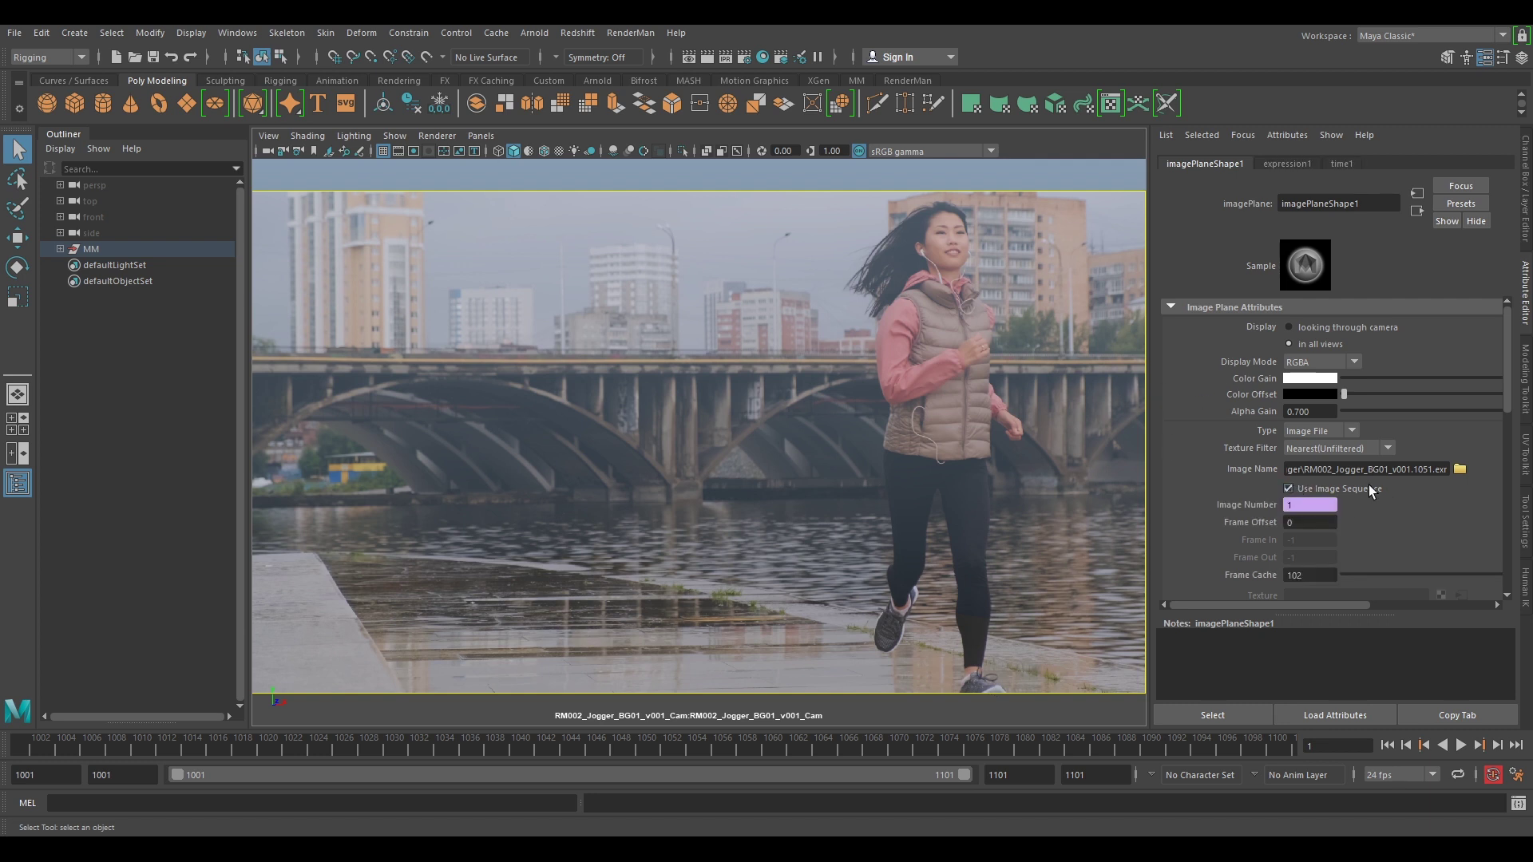
{"action": "scroll", "coordinate": [1409, 512], "scroll_direction": "down", "scroll_amount": 1}
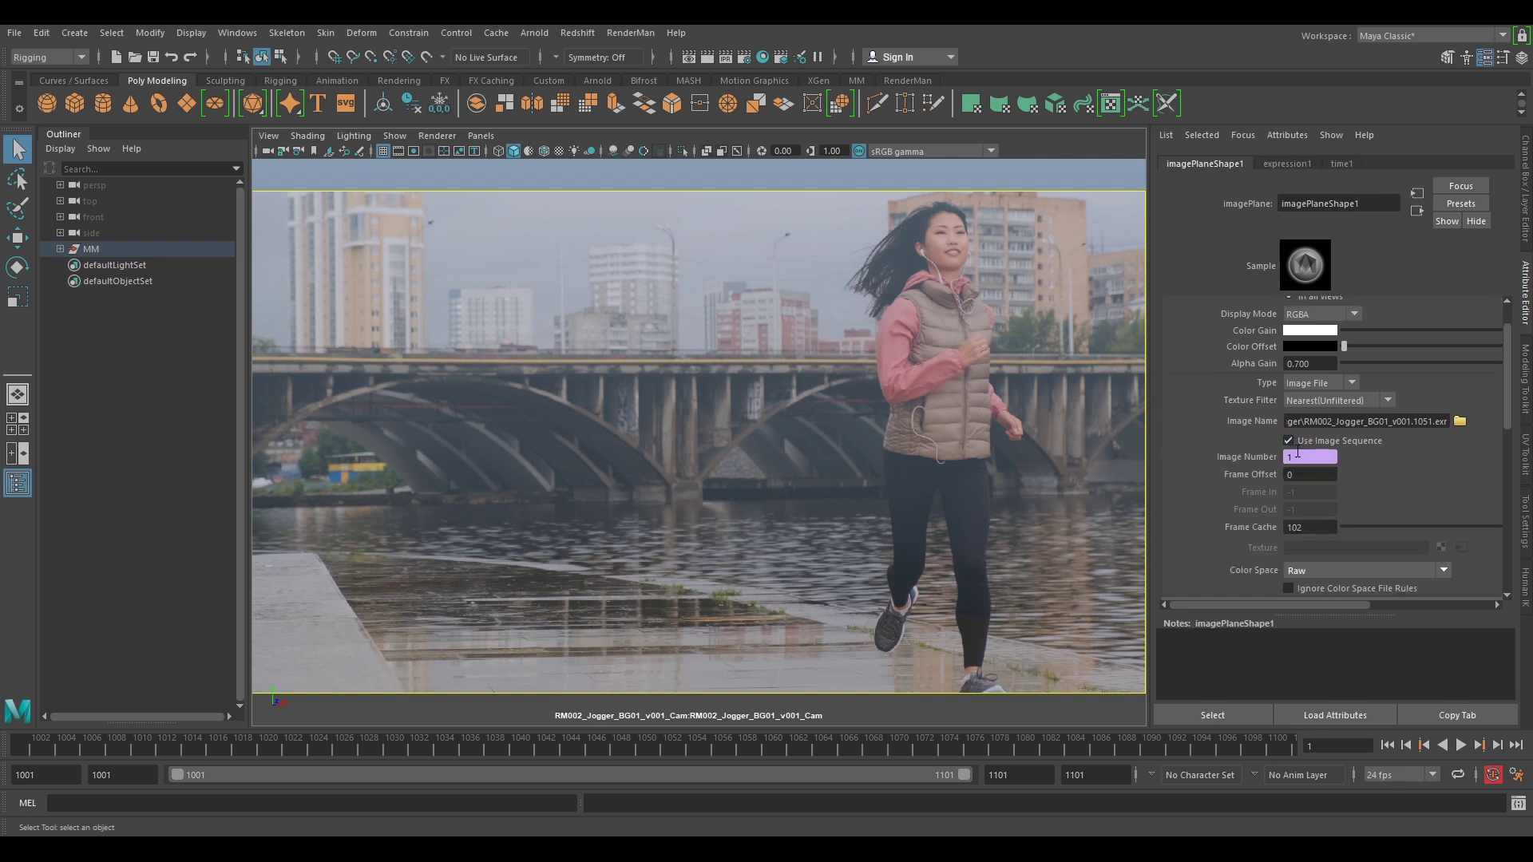
{"action": "scroll", "coordinate": [1347, 500], "scroll_direction": "down", "scroll_amount": 4}
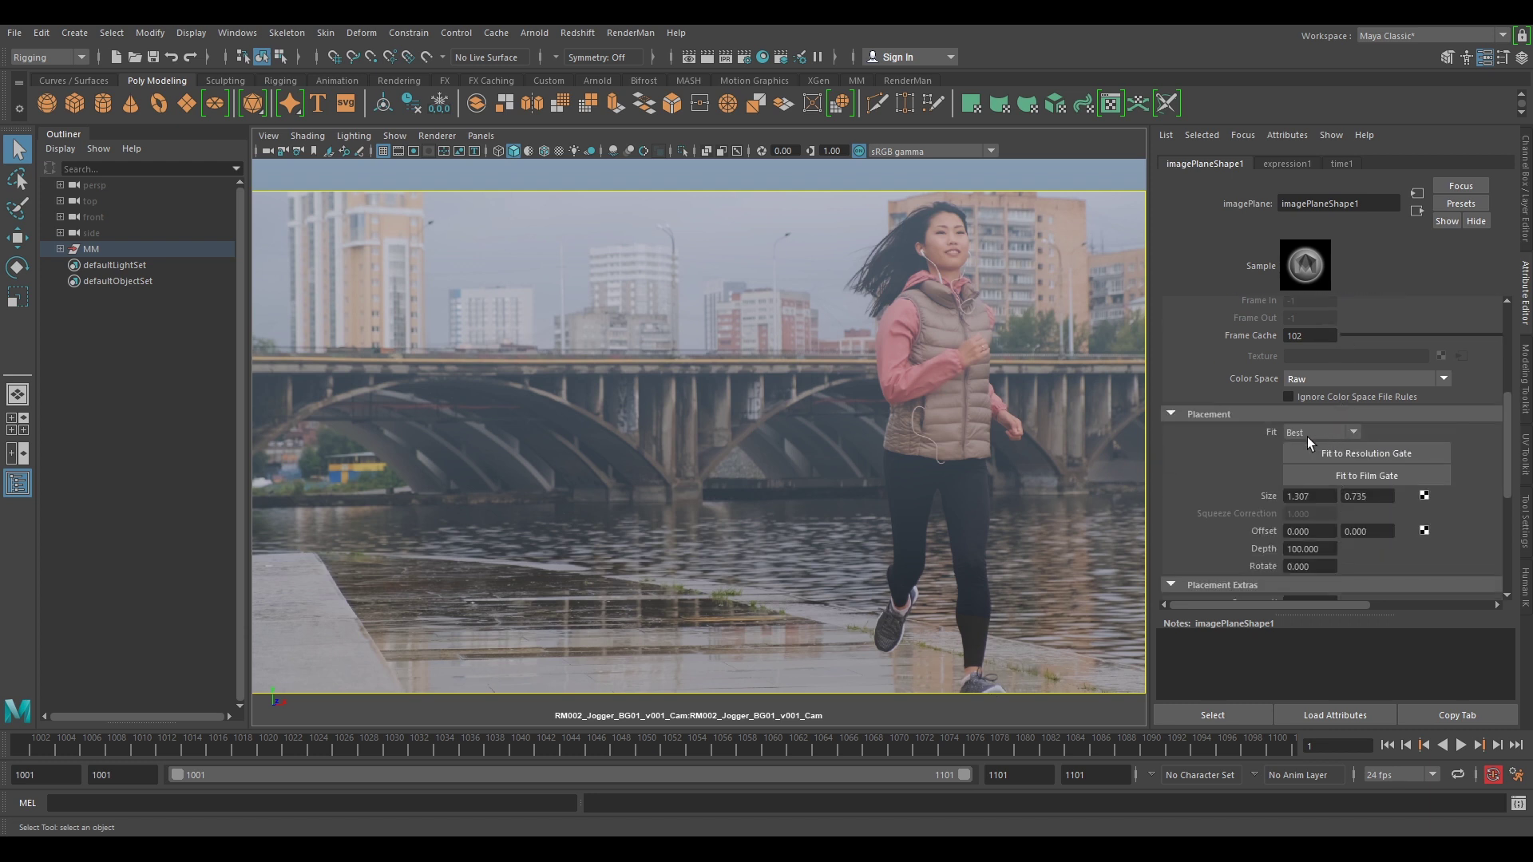
Set the Depth of the camera's image plane to 1
{"action": "scroll", "coordinate": [1325, 419], "scroll_direction": "down", "scroll_amount": 3}
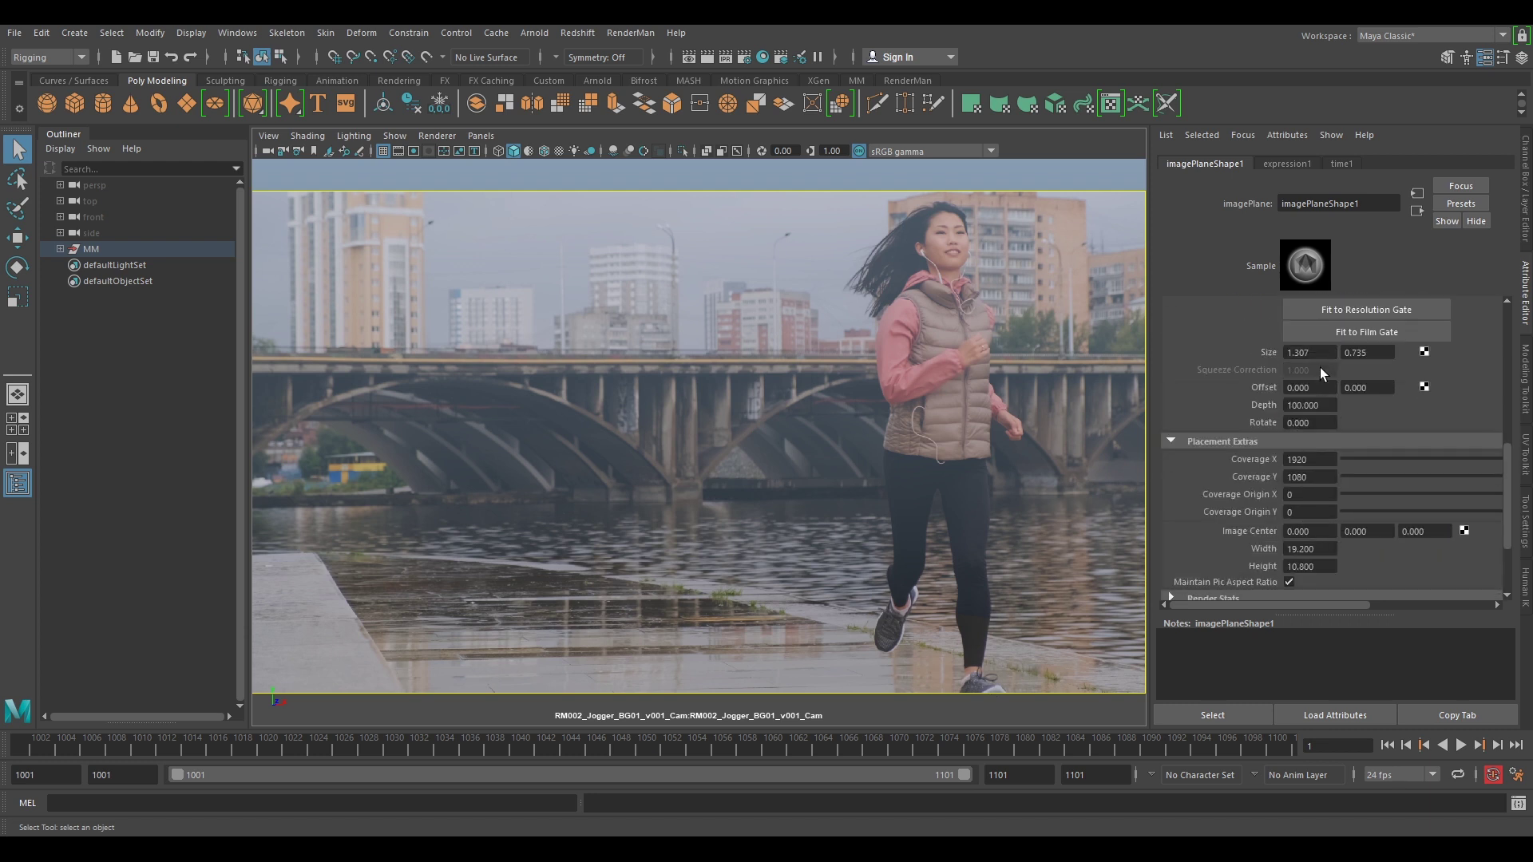
{"action": "left_click", "coordinate": [1328, 404]}
{"action": "type", "text": "1"}
{"action": "key", "text": "Return"}
Turn on Wireframe on Shaded for the camera view and clear the image plane selection
{"action": "left_click", "coordinate": [308, 136]}
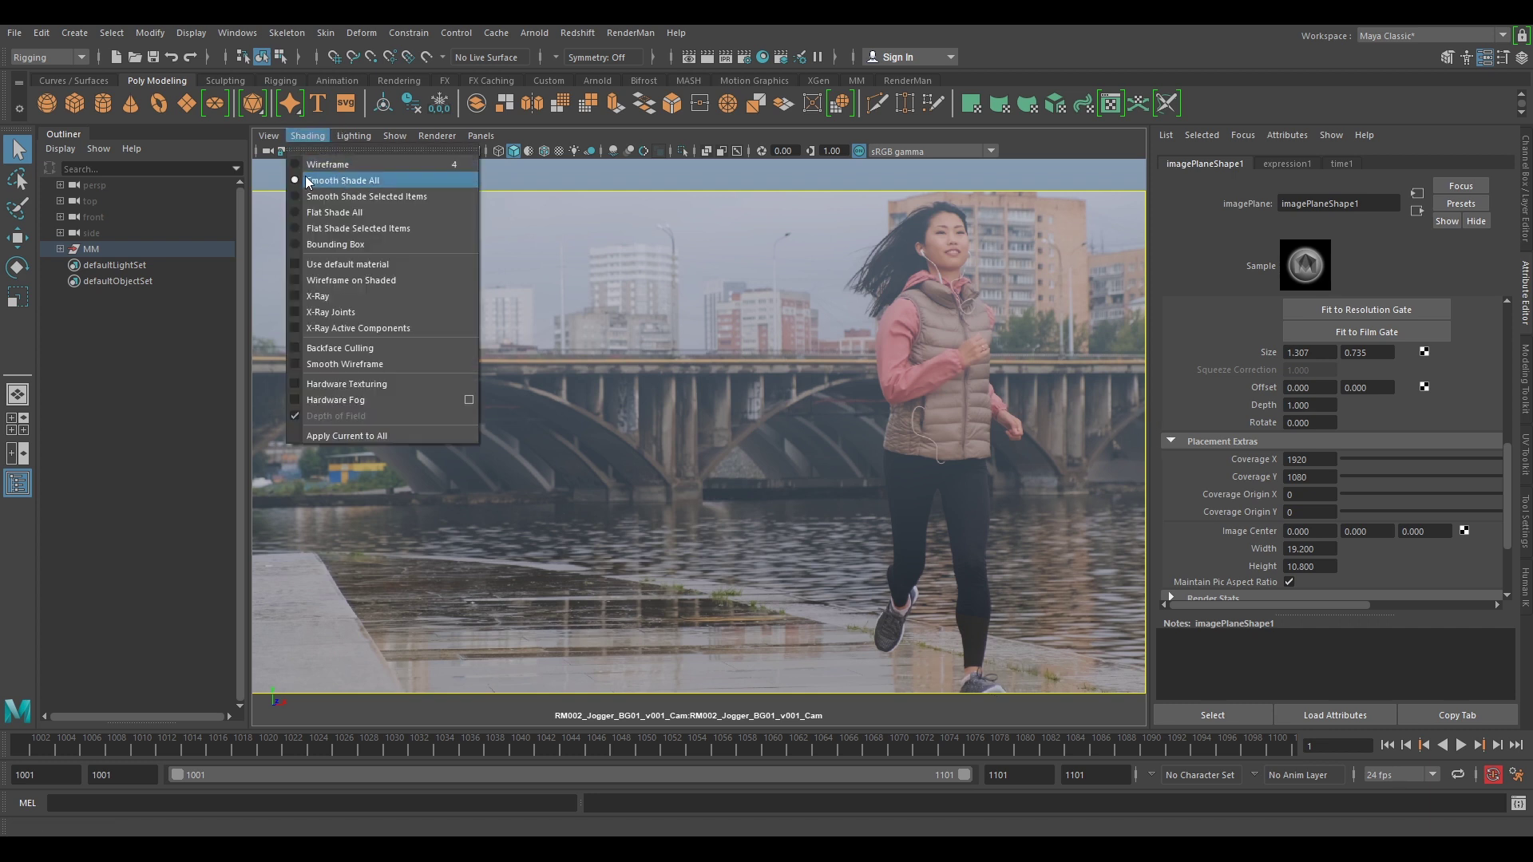
{"action": "left_click", "coordinate": [353, 275]}
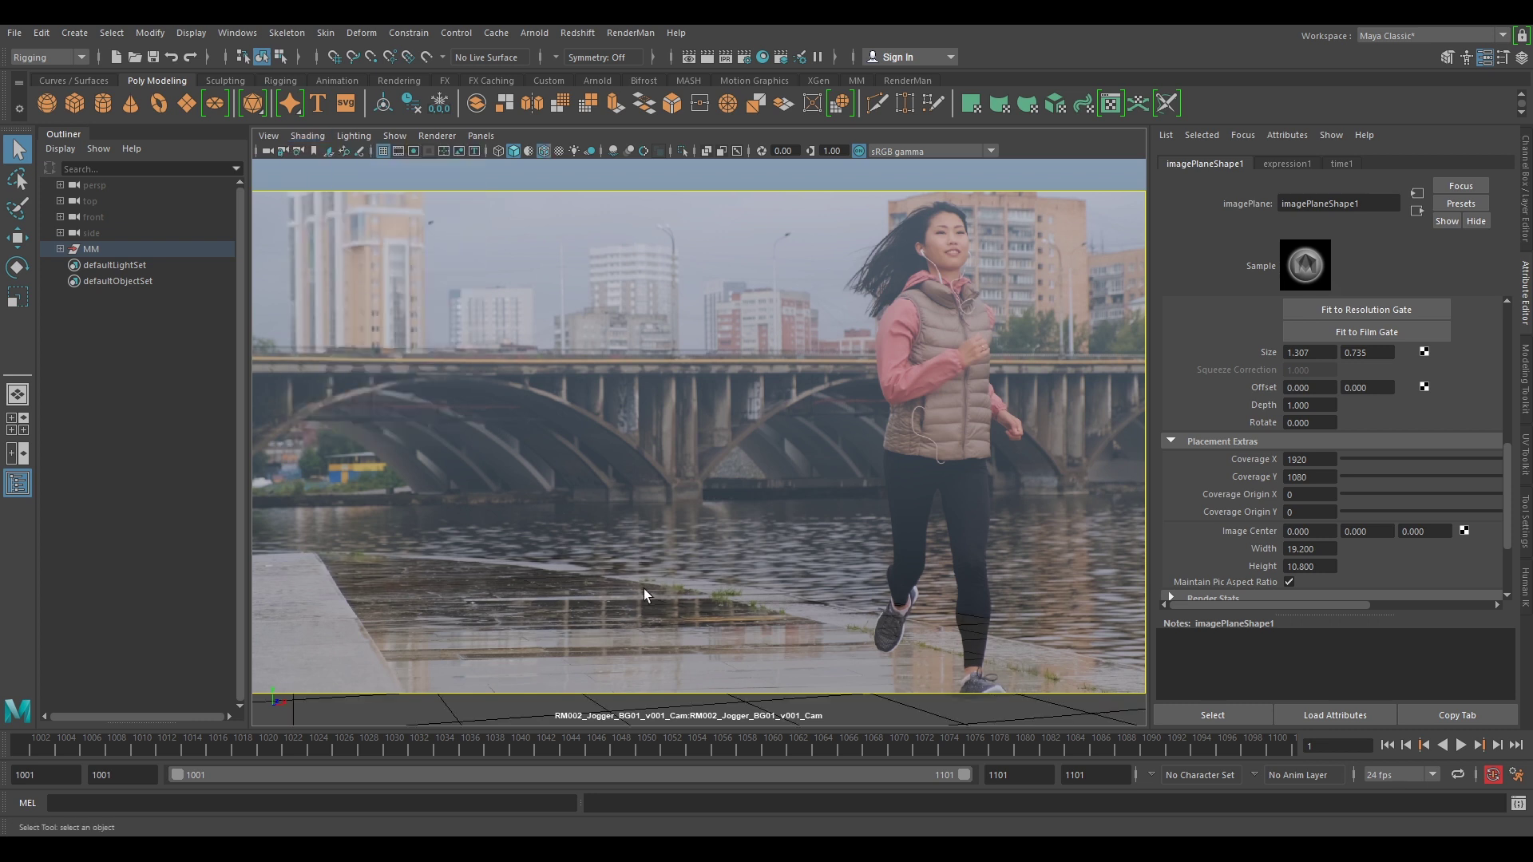
{"action": "left_click", "coordinate": [822, 688]}
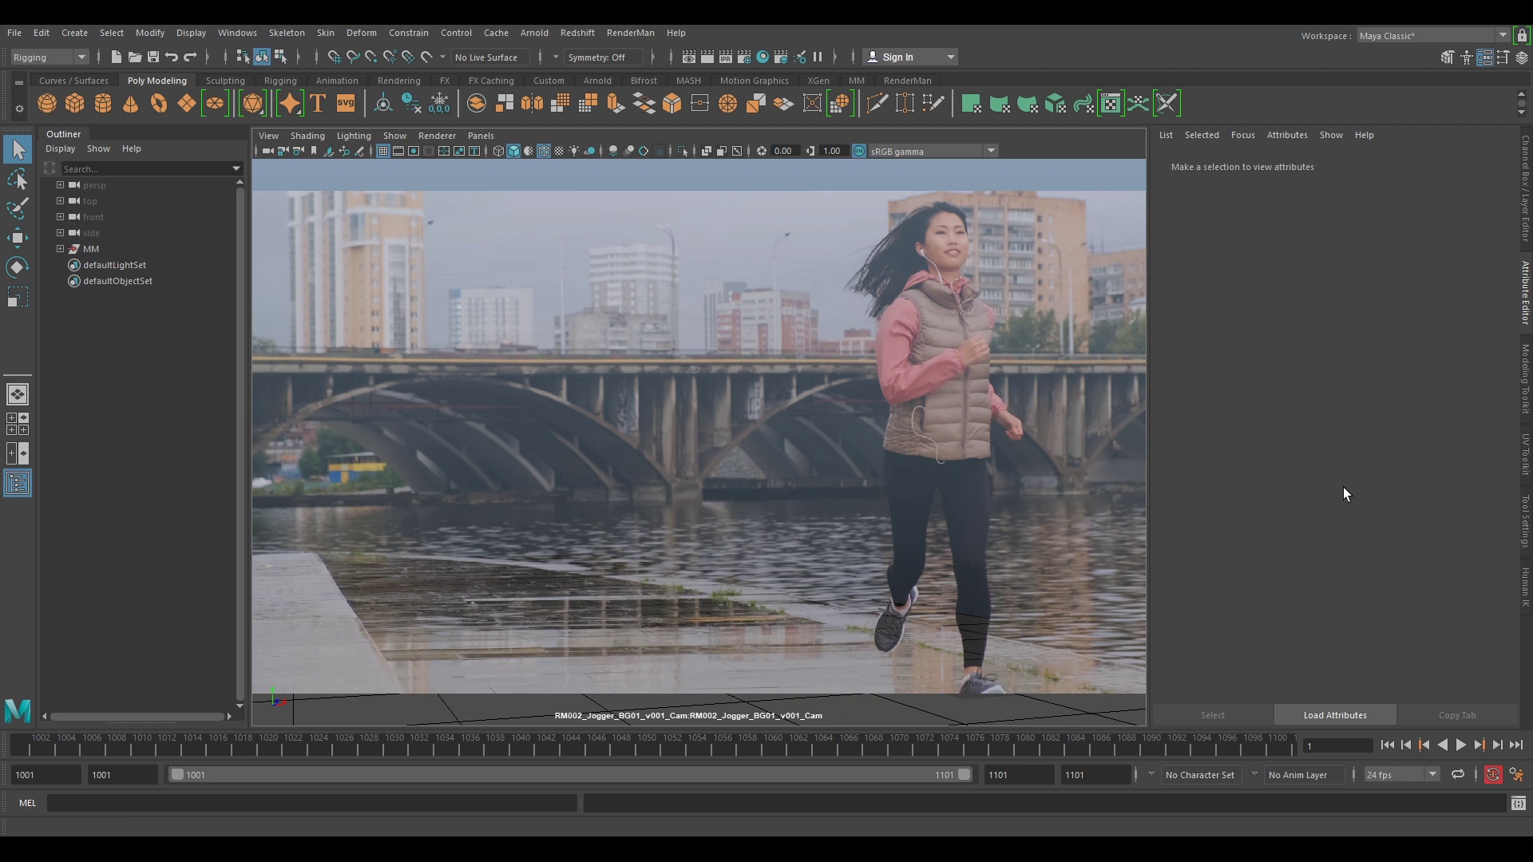
Import the character rig RotoWomen.ma from the Rig folder of the RM002 data into the scene
{"action": "left_click", "coordinate": [13, 35]}
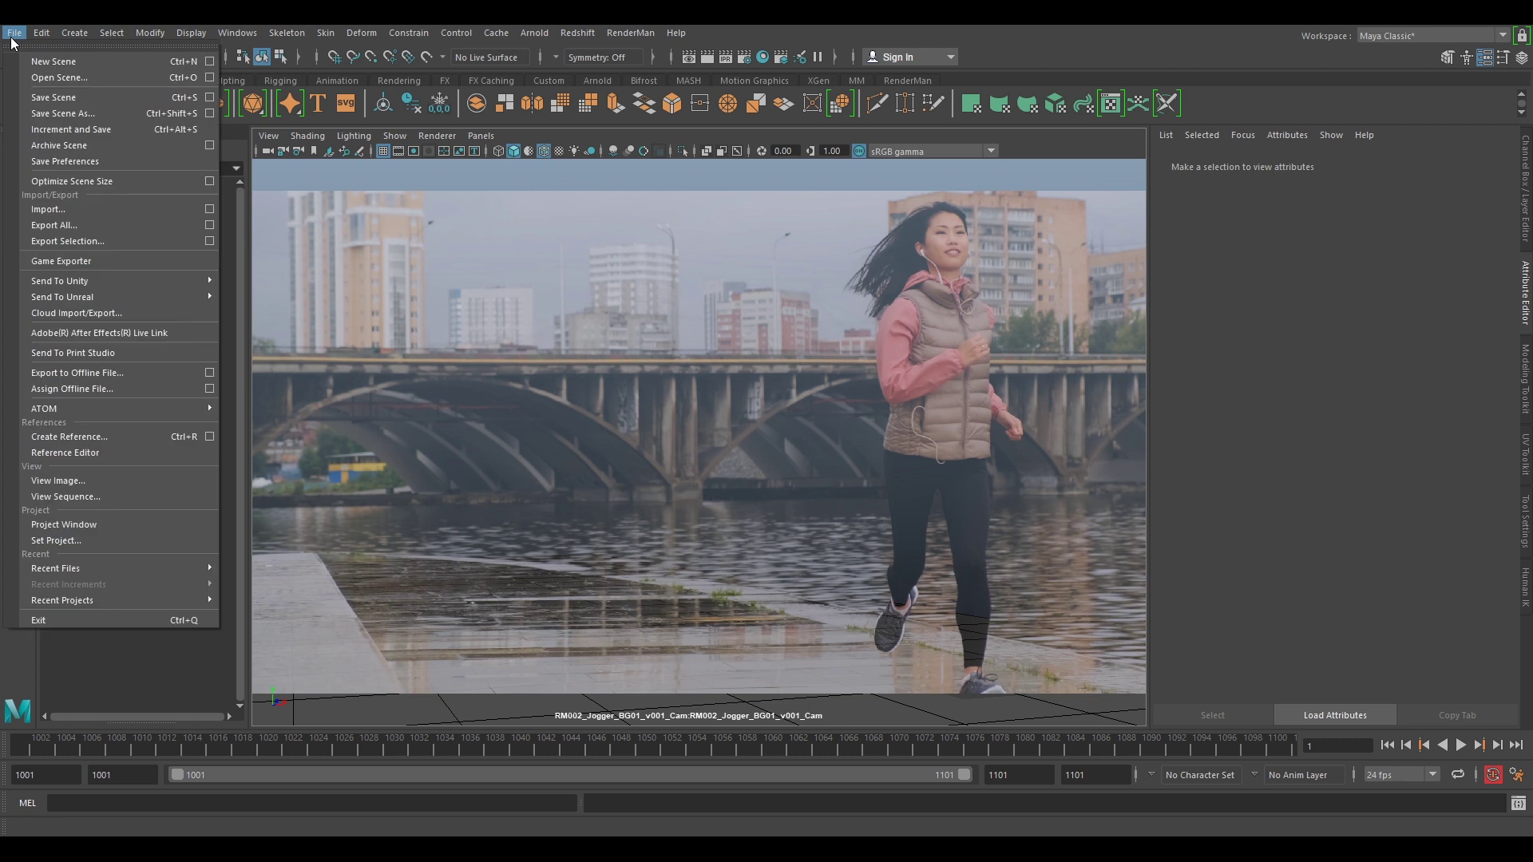
{"action": "left_click", "coordinate": [91, 209]}
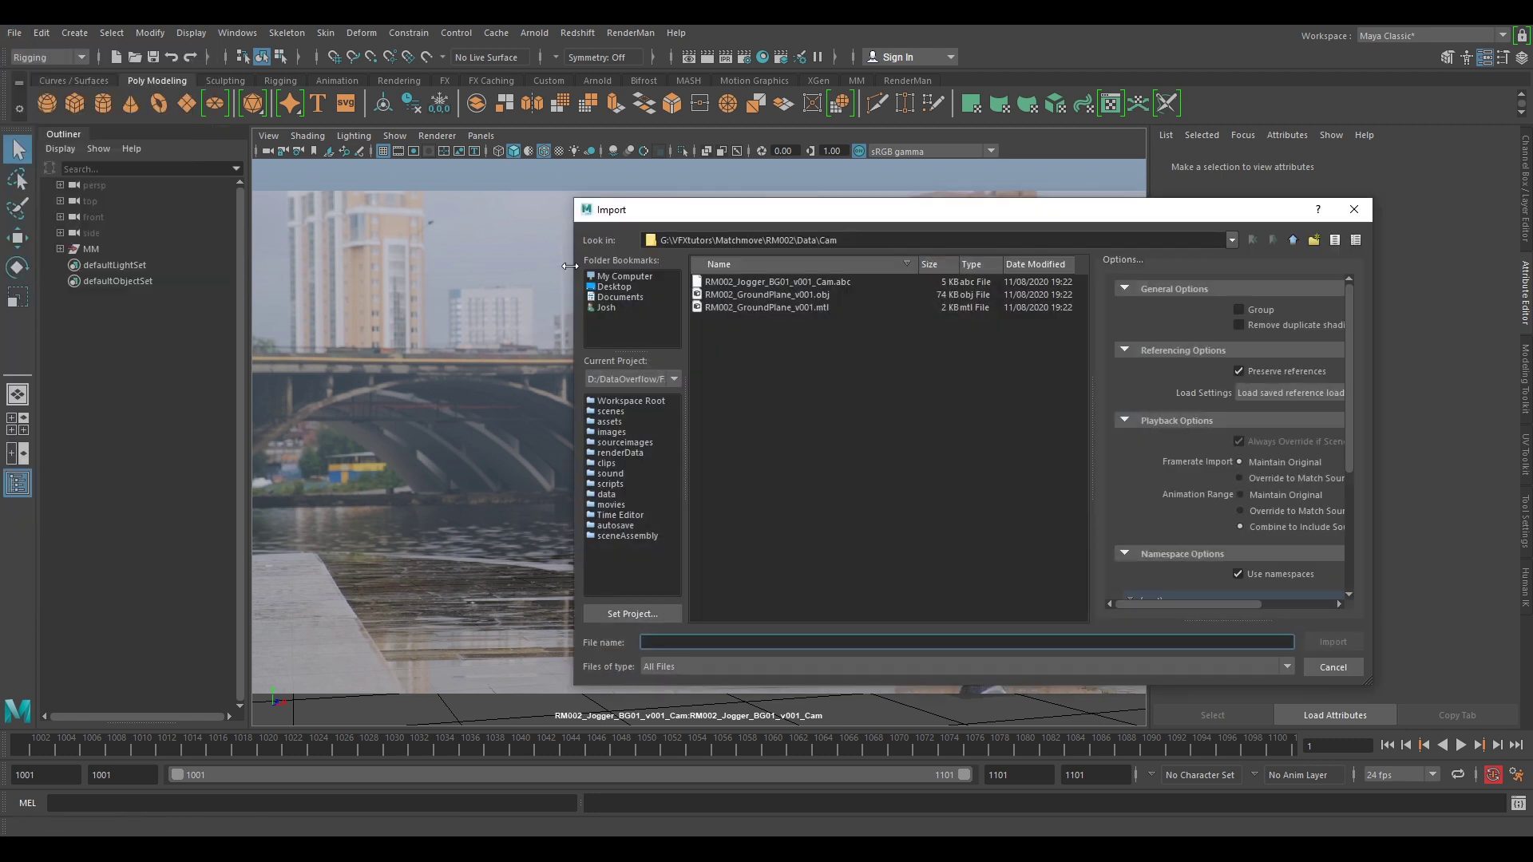
{"action": "left_click", "coordinate": [1293, 240]}
{"action": "double_click", "coordinate": [731, 281]}
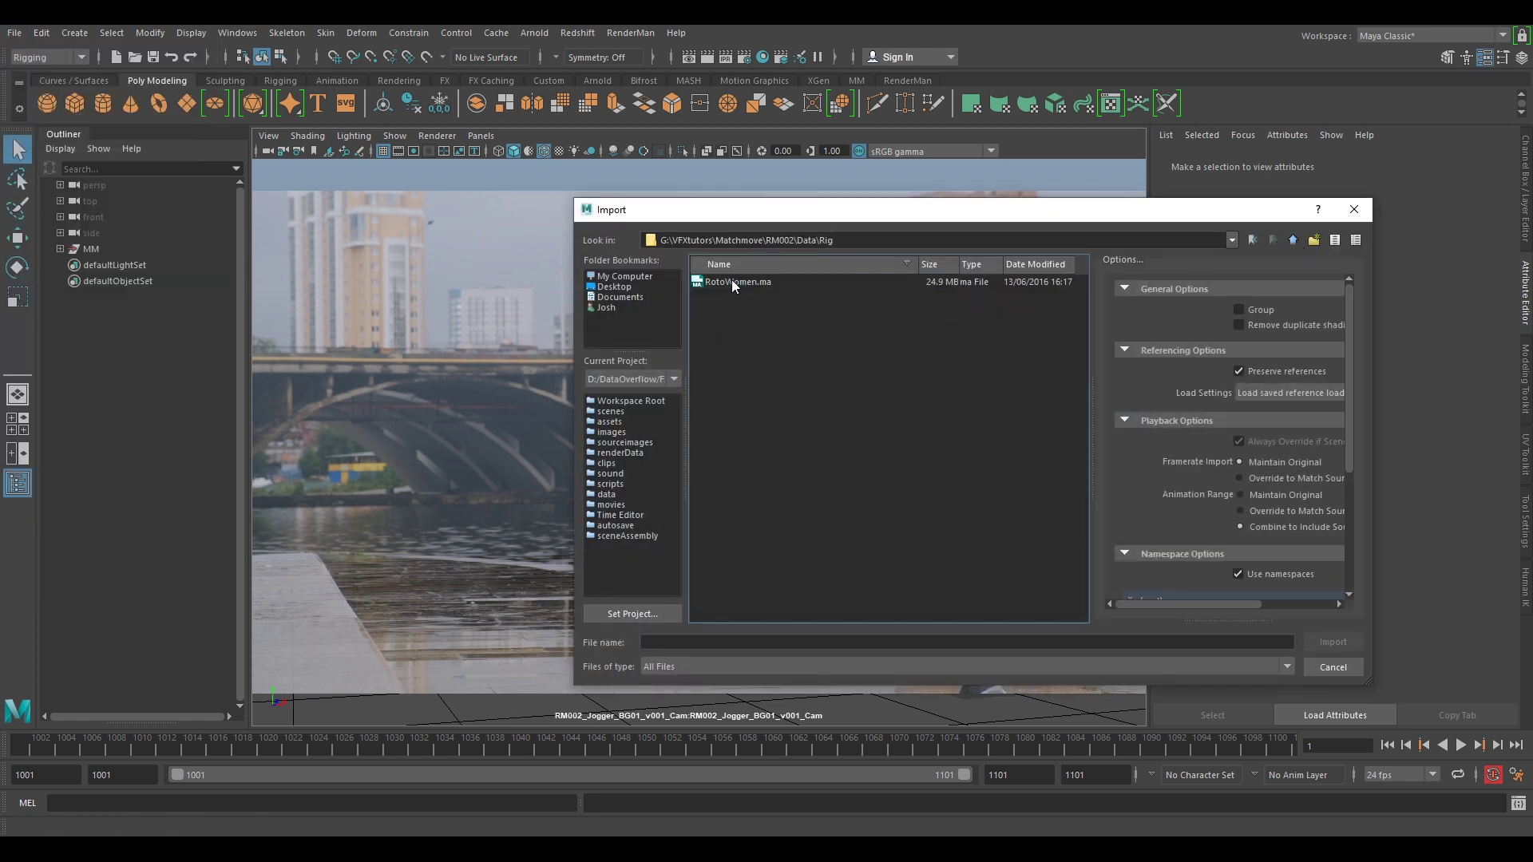
{"action": "left_click", "coordinate": [749, 282]}
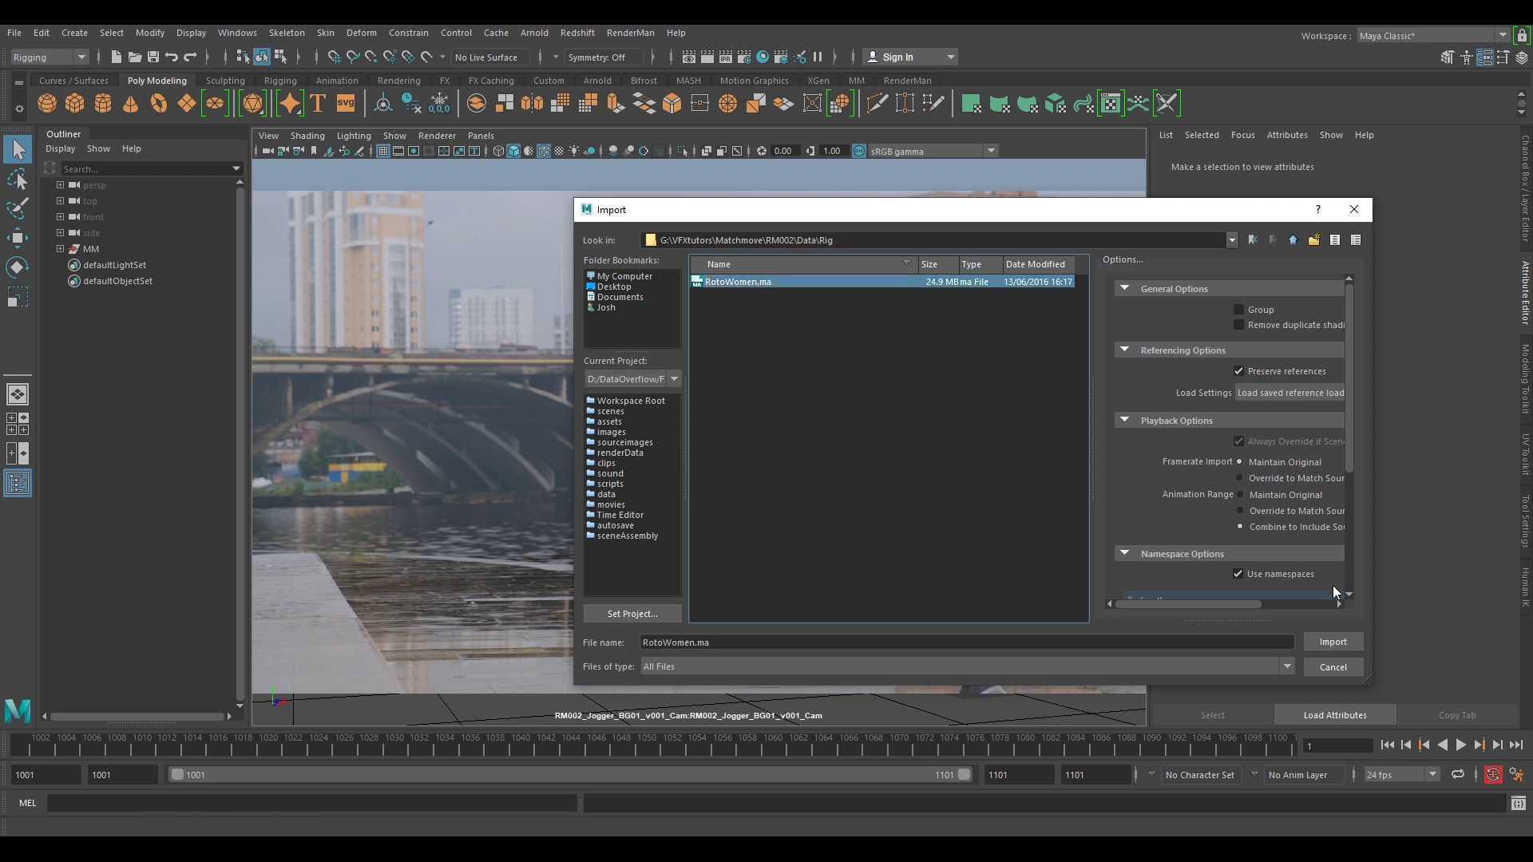
{"action": "left_click", "coordinate": [1338, 641]}
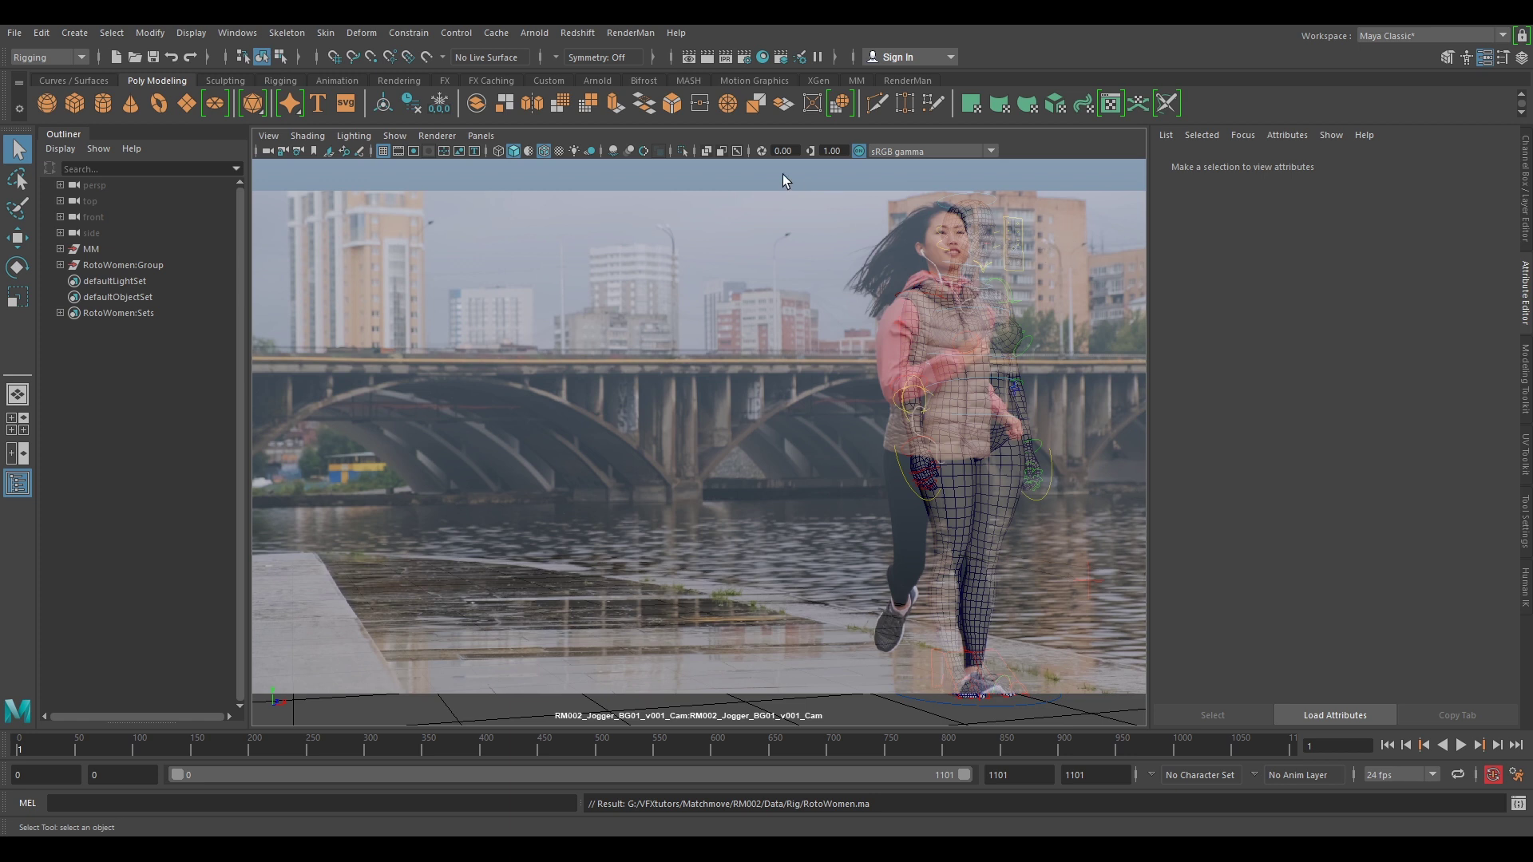
Tear off a copy of the Jogger camera view, enlarge the floating window and move it beside the main viewport
{"action": "left_click", "coordinate": [480, 137]}
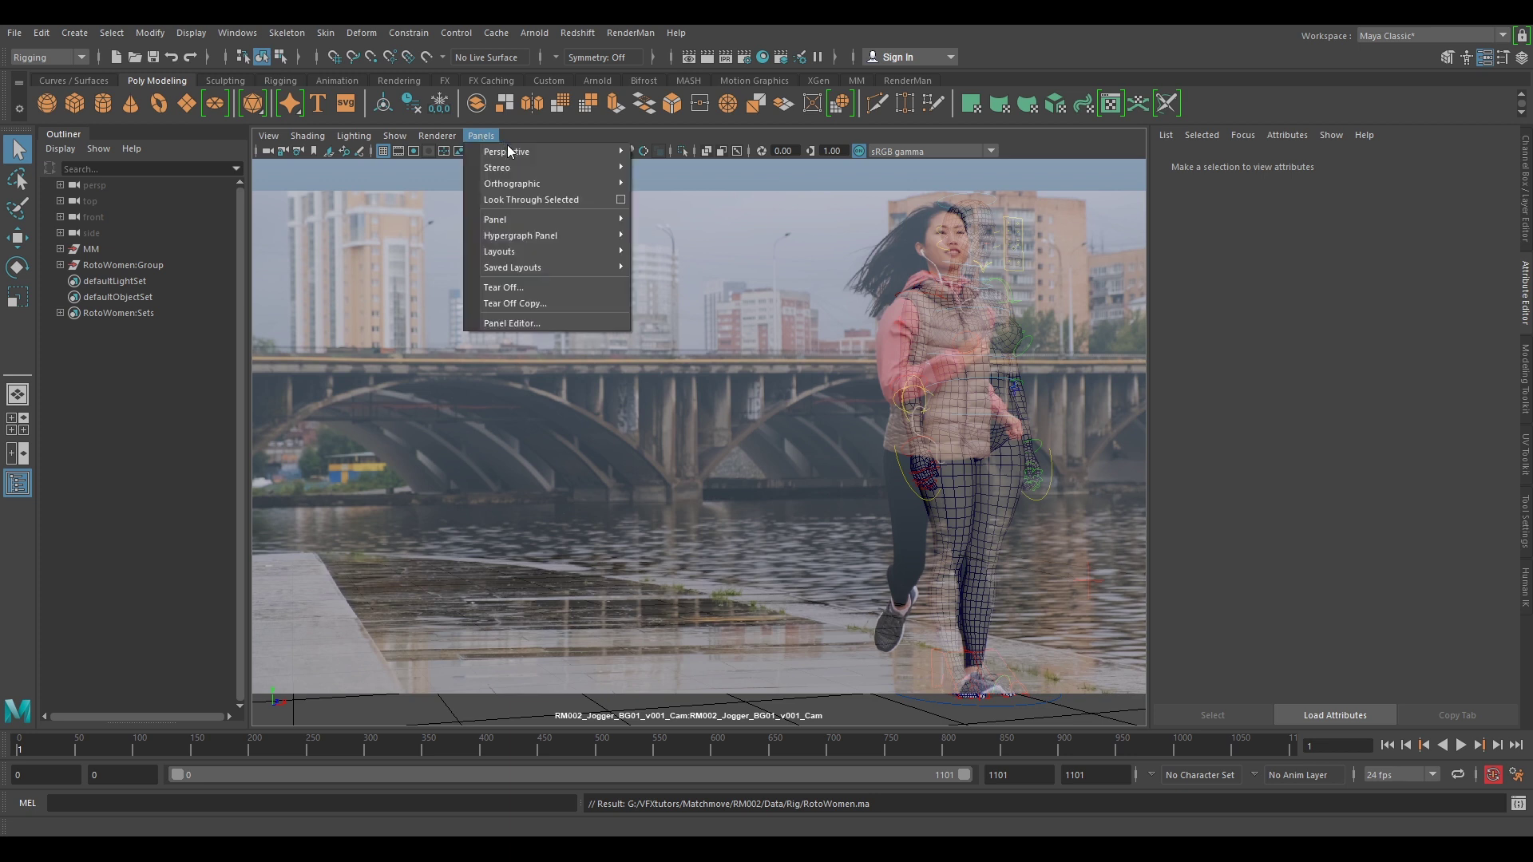
{"action": "mouse_move", "coordinate": [511, 146]}
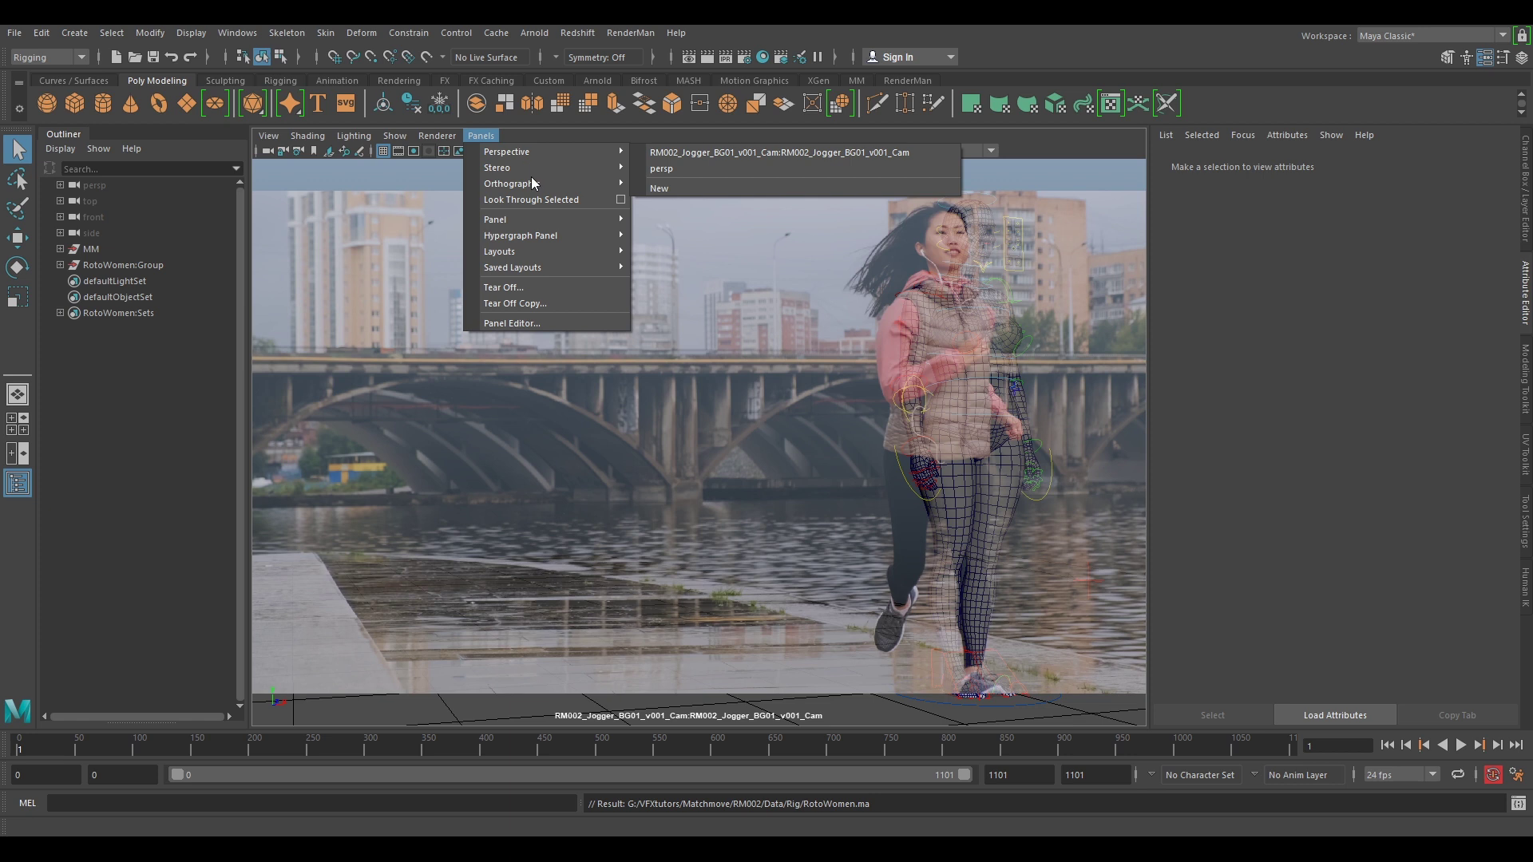
{"action": "left_click", "coordinate": [543, 303]}
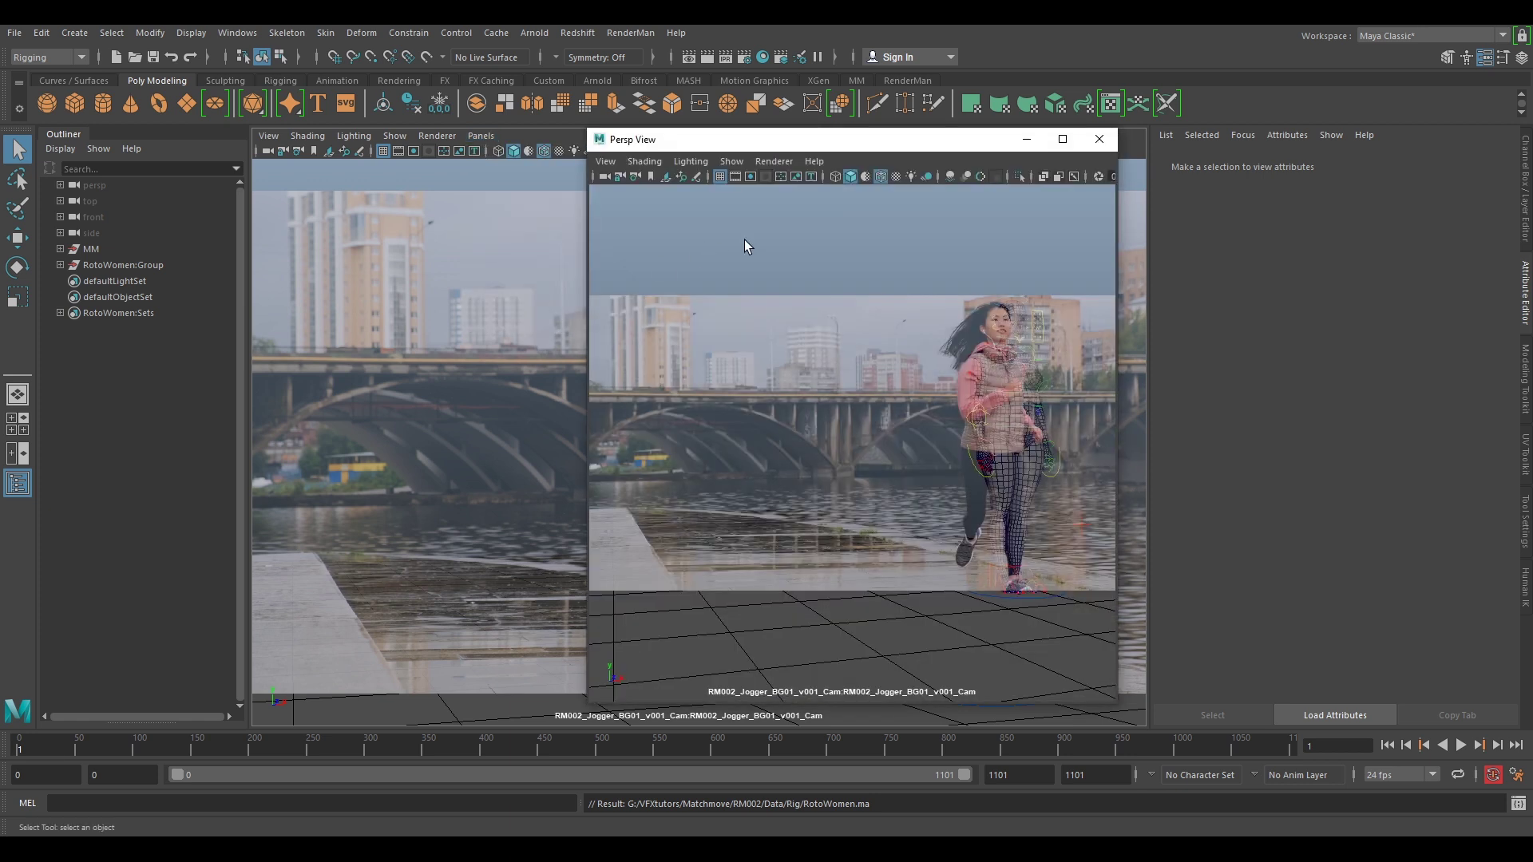
{"action": "left_click_drag", "start_coordinate": [588, 130], "coordinate": [471, 238]}
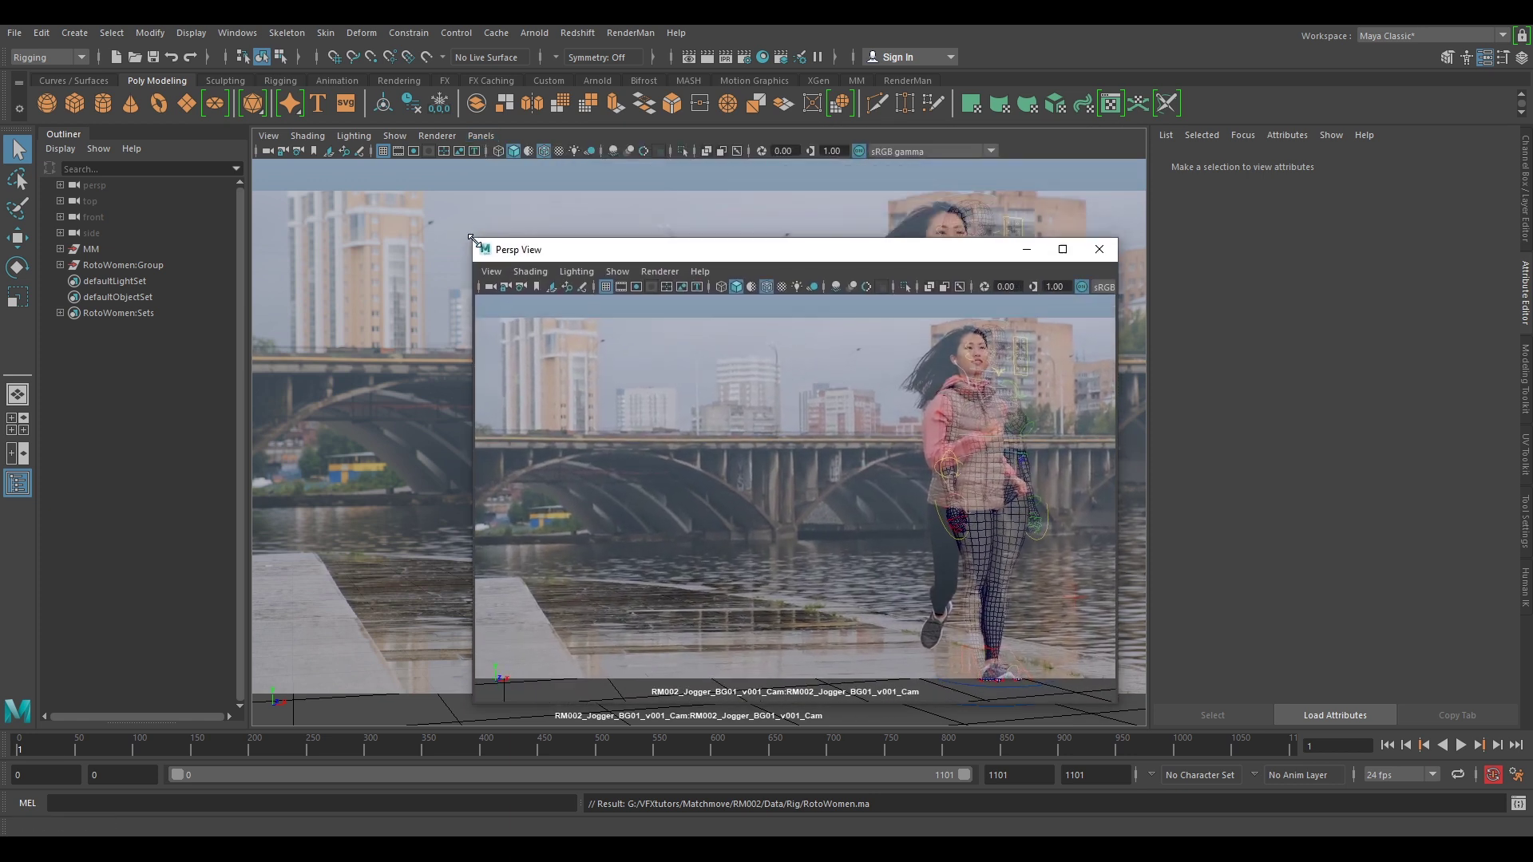
{"action": "left_click_drag", "start_coordinate": [733, 261], "coordinate": [1099, 255]}
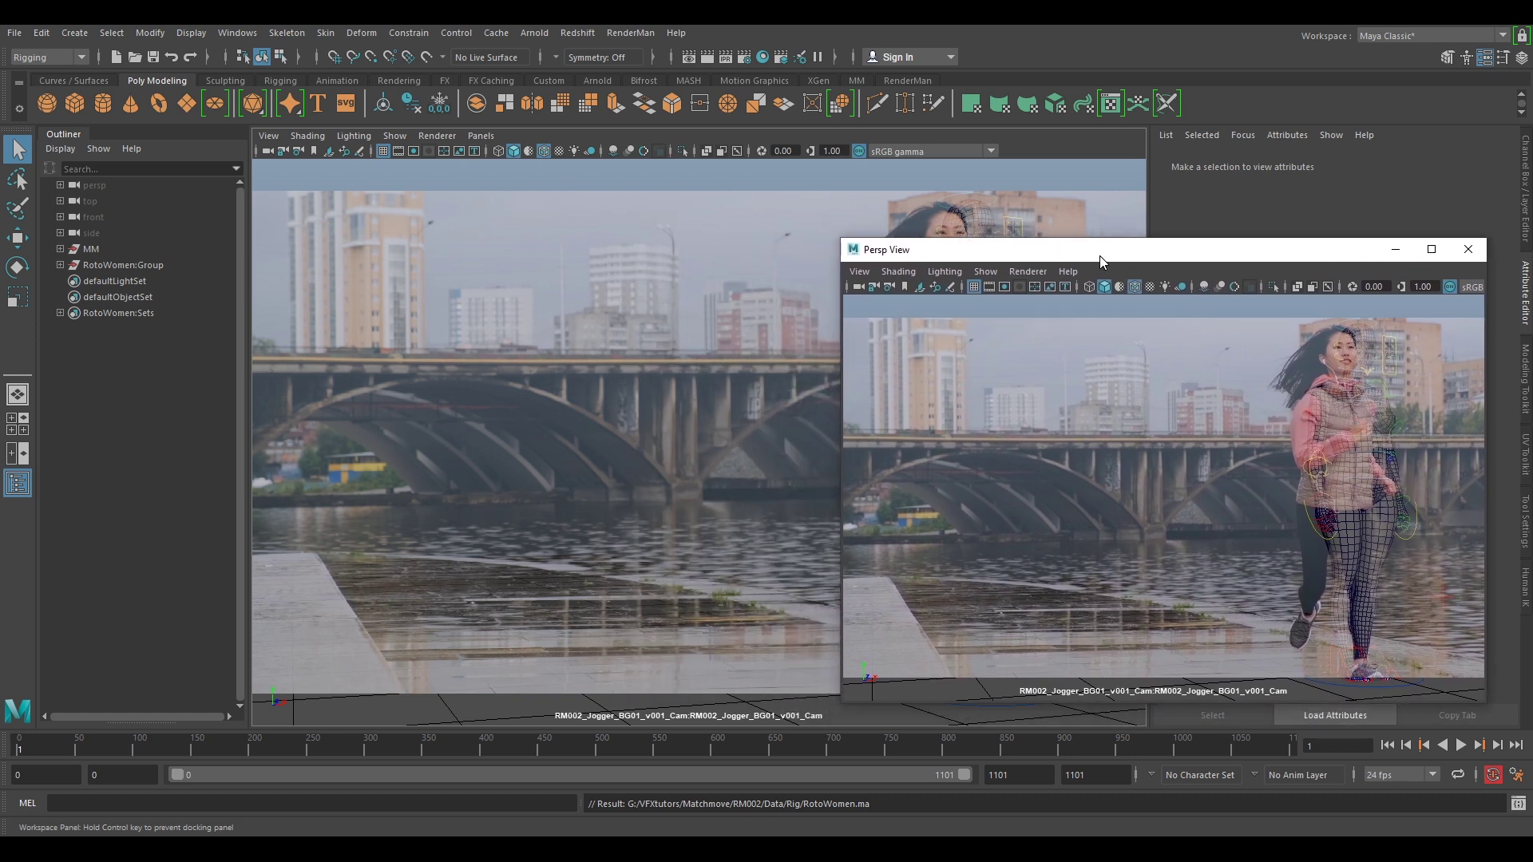
Switch the main viewport to the persp camera, keeping the Jogger camera in the floating view
{"action": "left_click", "coordinate": [482, 137]}
{"action": "mouse_move", "coordinate": [559, 152]}
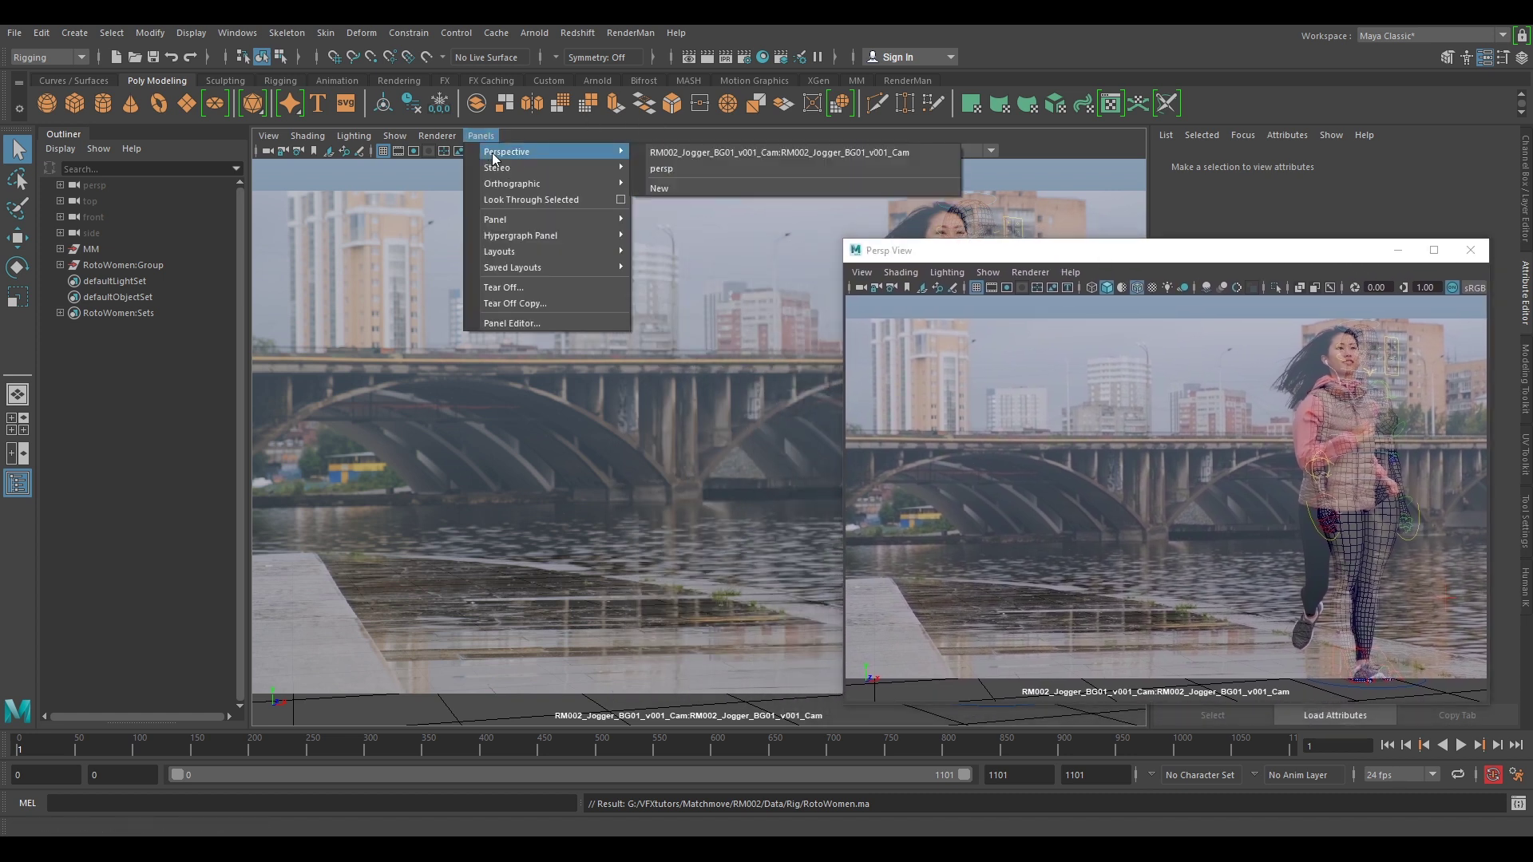
{"action": "left_click", "coordinate": [701, 166]}
{"action": "left_click_drag", "start_coordinate": [670, 427], "coordinate": [827, 416], "text": "alt"}
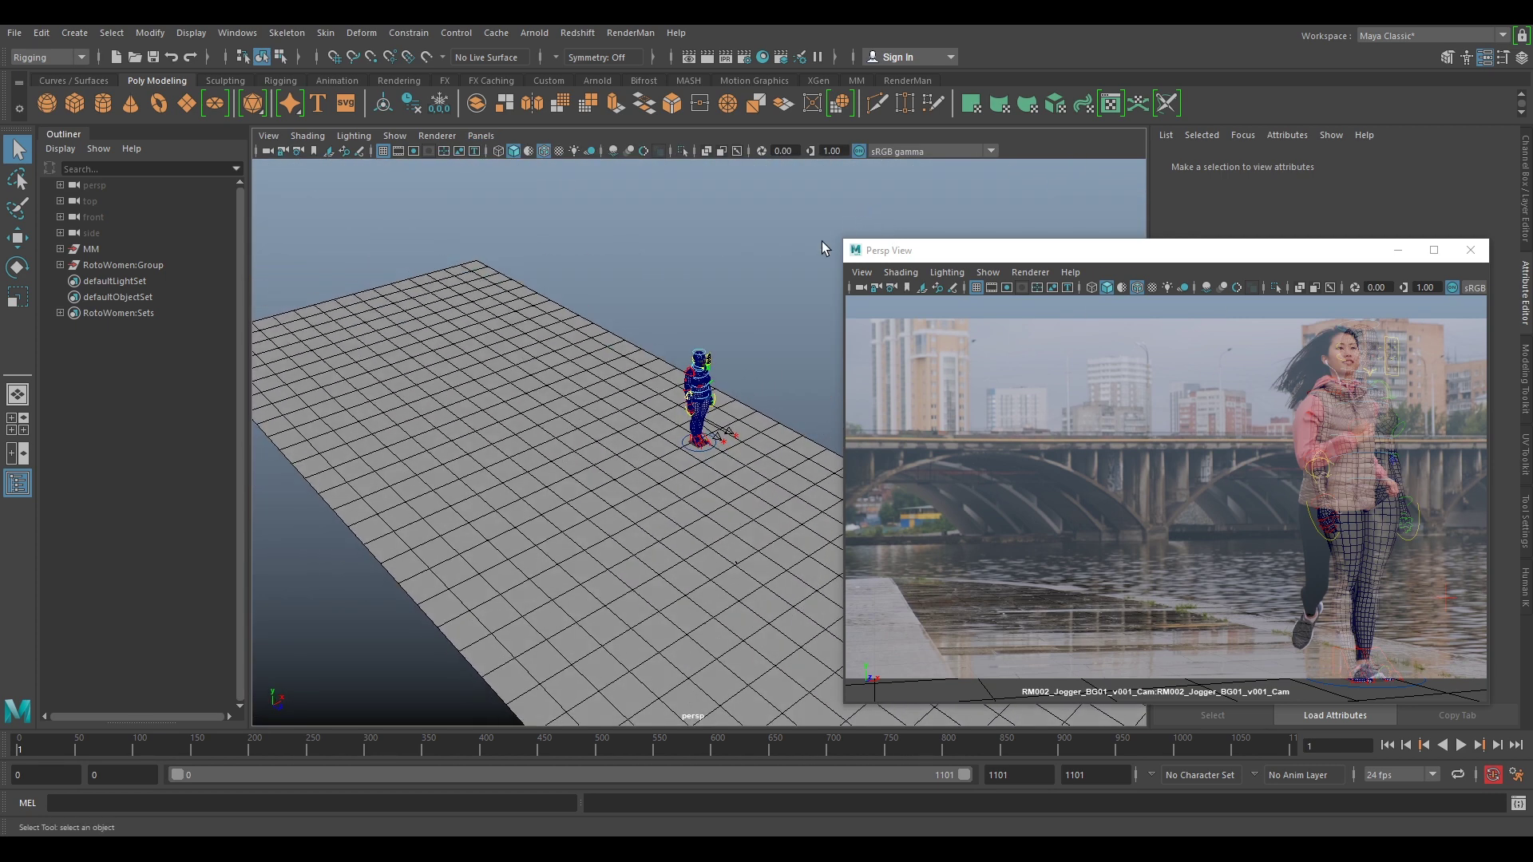
Examine the imported rig's torso, arms and body controls up close in the perspective view
{"action": "scroll", "coordinate": [718, 347], "scroll_direction": "up", "scroll_amount": 6}
{"action": "middle_click_drag", "start_coordinate": [719, 285], "coordinate": [704, 391], "text": "alt"}
{"action": "scroll", "coordinate": [704, 391], "scroll_direction": "up", "scroll_amount": 5}
{"action": "left_click_drag", "start_coordinate": [723, 411], "coordinate": [677, 388], "text": "alt"}
{"action": "scroll", "coordinate": [637, 415], "scroll_direction": "up", "scroll_amount": 5}
{"action": "scroll", "coordinate": [693, 348], "scroll_direction": "down", "scroll_amount": 3}
{"action": "scroll", "coordinate": [614, 451], "scroll_direction": "up", "scroll_amount": 3}
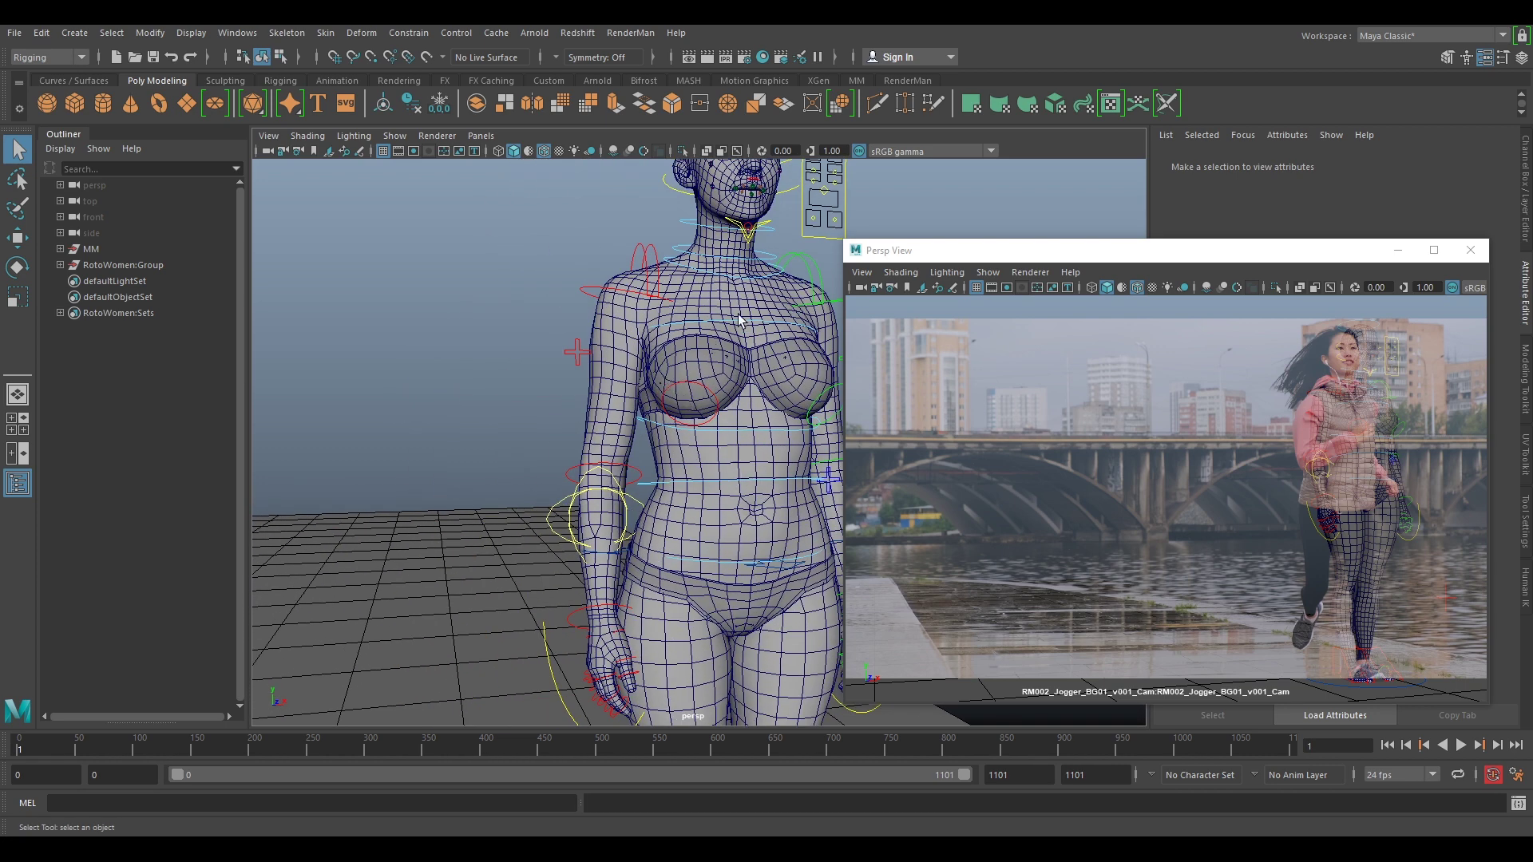
{"action": "scroll", "coordinate": [713, 526], "scroll_direction": "down", "scroll_amount": 3}
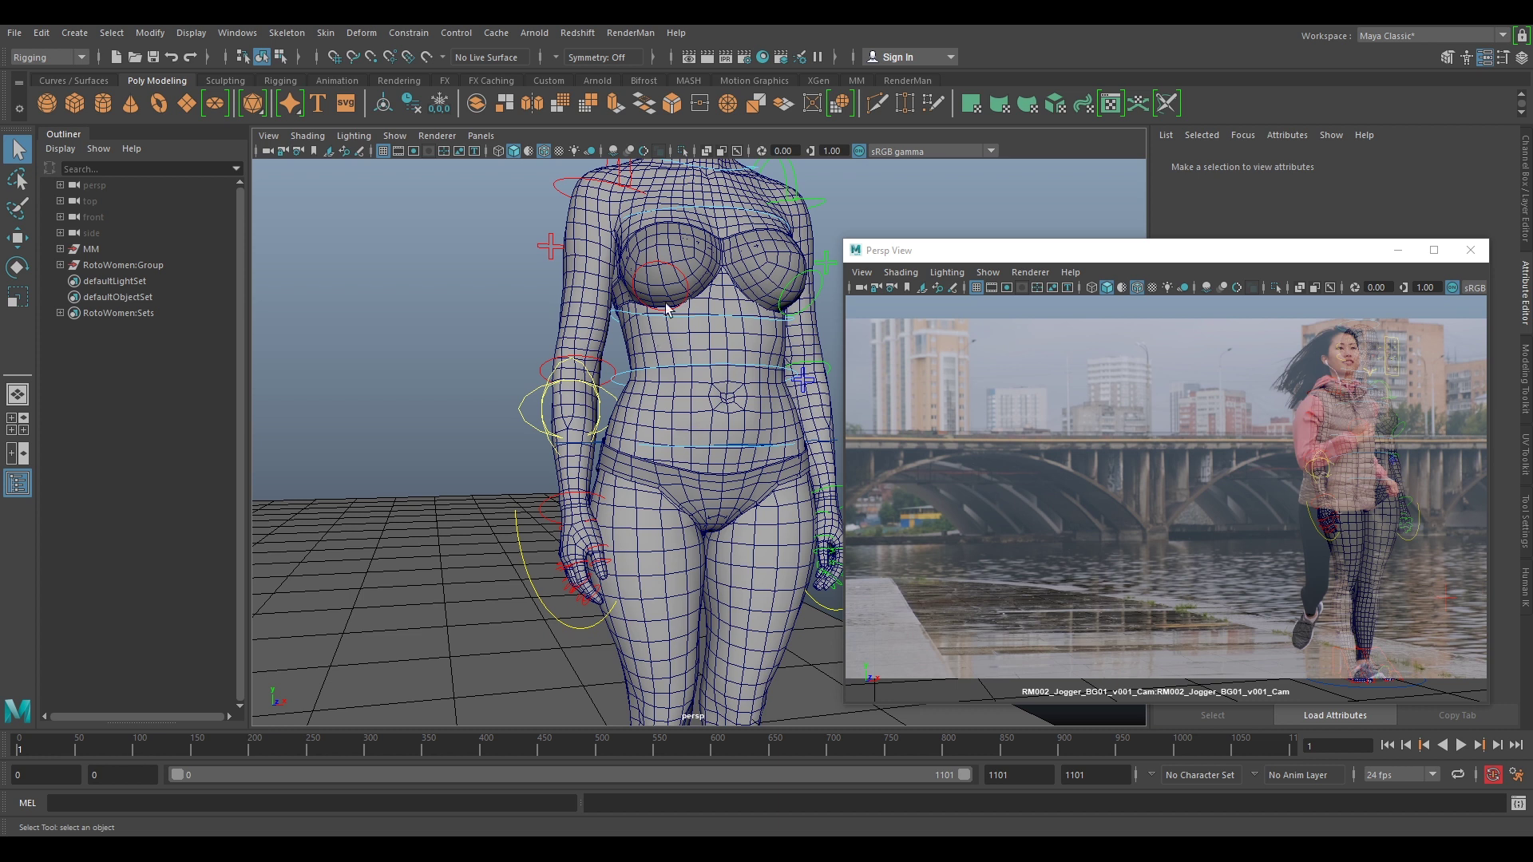
{"action": "scroll", "coordinate": [678, 423], "scroll_direction": "up", "scroll_amount": 2}
Test the rig by moving its FK spine control upward and sideways, and undo both moves
{"action": "left_click", "coordinate": [691, 442]}
{"action": "key", "text": "w"}
{"action": "left_click_drag", "start_coordinate": [692, 443], "coordinate": [691, 38]}
{"action": "scroll", "coordinate": [747, 501], "scroll_direction": "down", "scroll_amount": 4}
{"action": "middle_click_drag", "start_coordinate": [750, 499], "coordinate": [735, 585], "text": "alt"}
{"action": "mouse_move", "coordinate": [680, 316]}
{"action": "left_mouse_down"}
{"action": "mouse_move", "coordinate": [692, 362]}
{"action": "mouse_move", "coordinate": [664, 338]}
{"action": "left_mouse_up"}
{"action": "key", "text": "ctrl+z"}
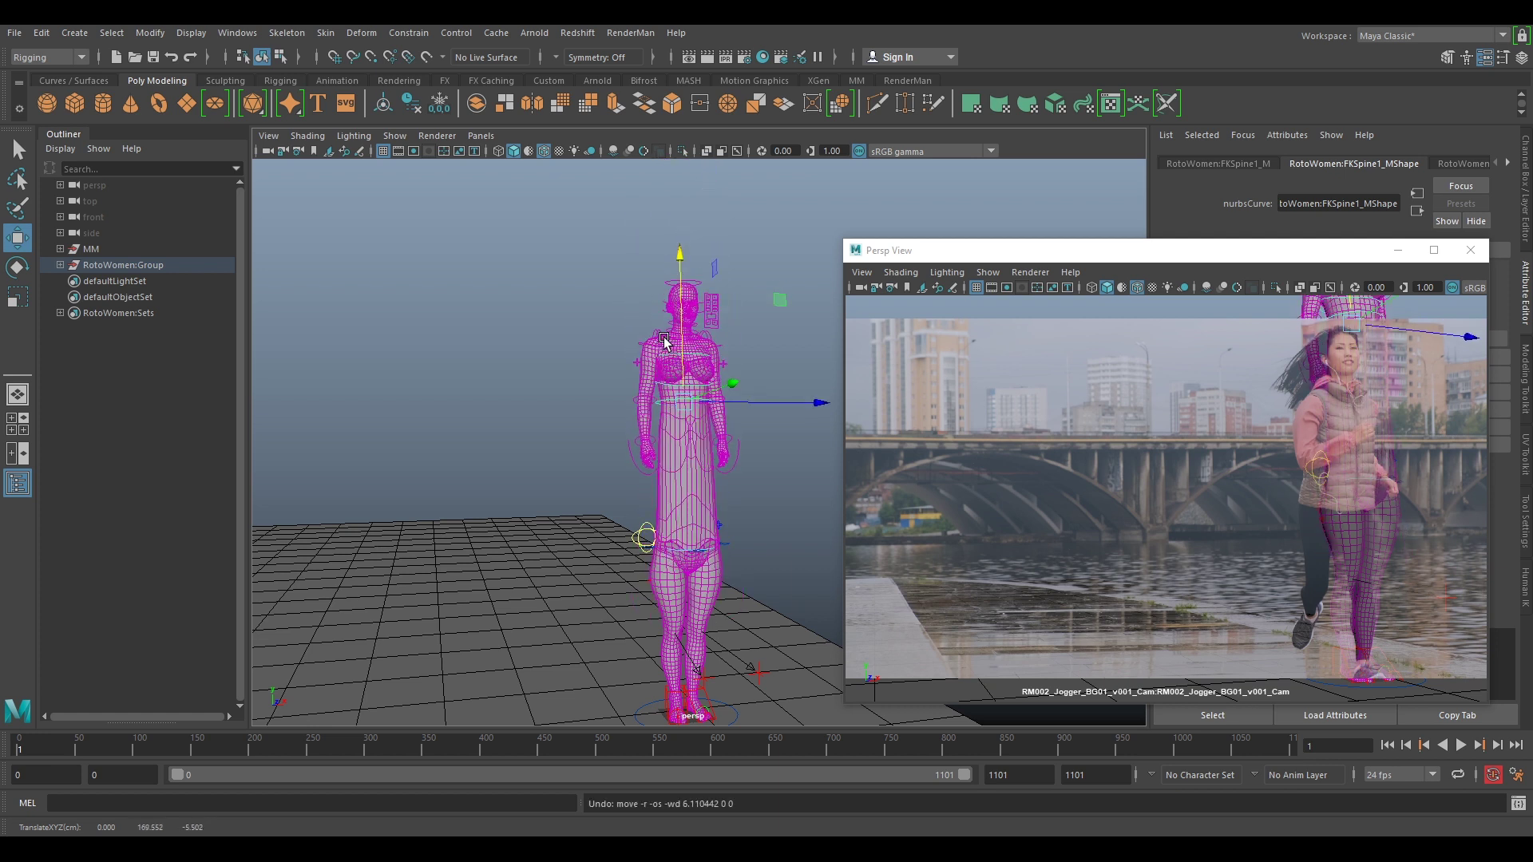
{"action": "key", "text": "ctrl+z"}
Inspect the rig from the side and front, including the leg, knee and foot controls
{"action": "mouse_move", "coordinate": [705, 530]}
{"action": "left_mouse_down", "text": "alt"}
{"action": "mouse_move", "coordinate": [801, 564]}
{"action": "mouse_move", "coordinate": [718, 523]}
{"action": "left_mouse_up", "text": "alt"}
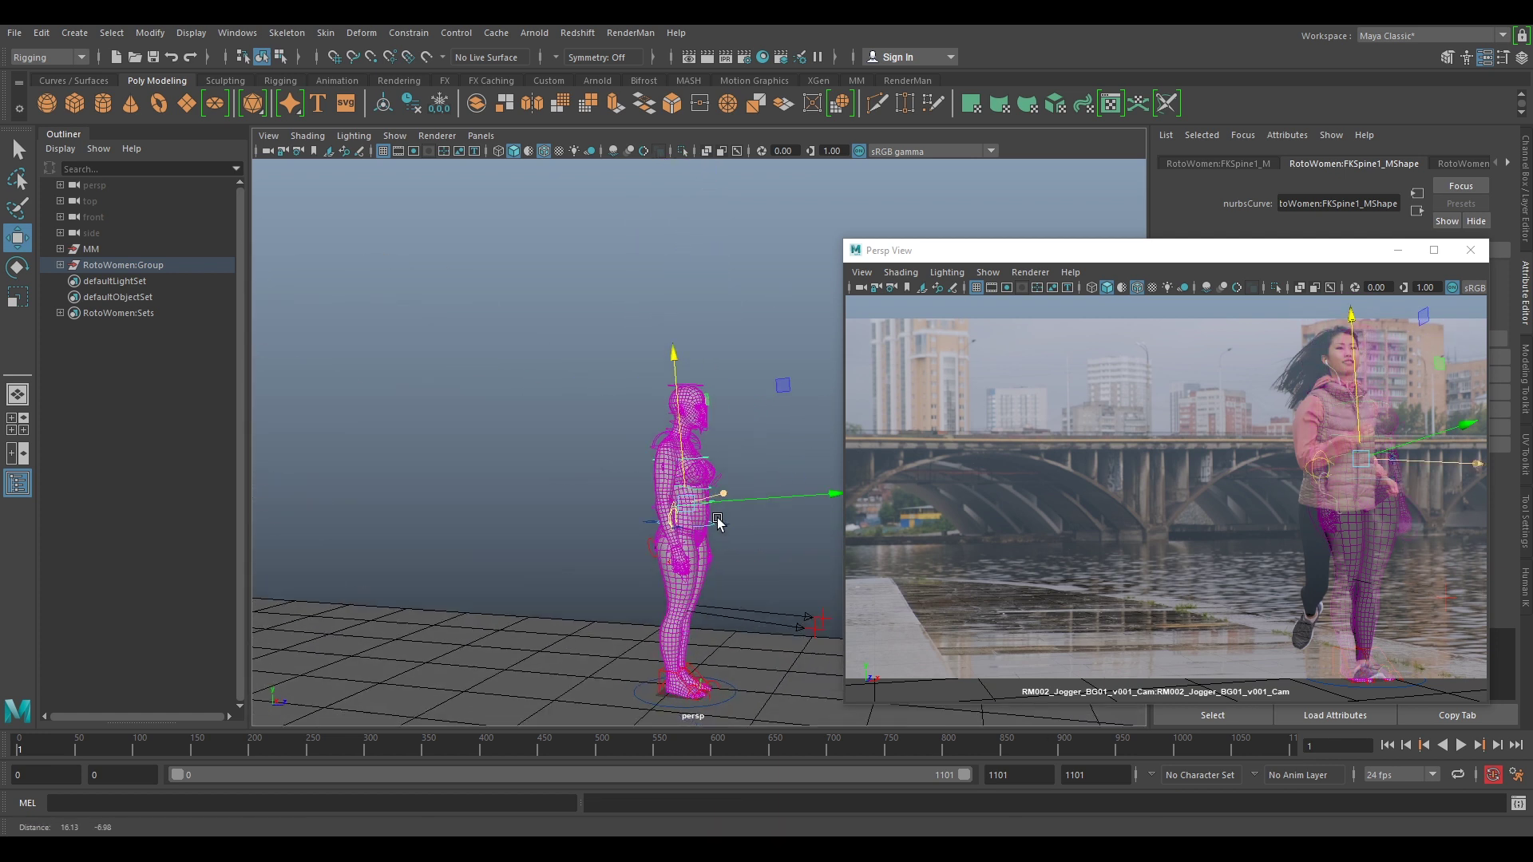
{"action": "scroll", "coordinate": [644, 442], "scroll_direction": "up", "scroll_amount": 5}
{"action": "left_click_drag", "start_coordinate": [645, 444], "coordinate": [577, 348], "text": "alt"}
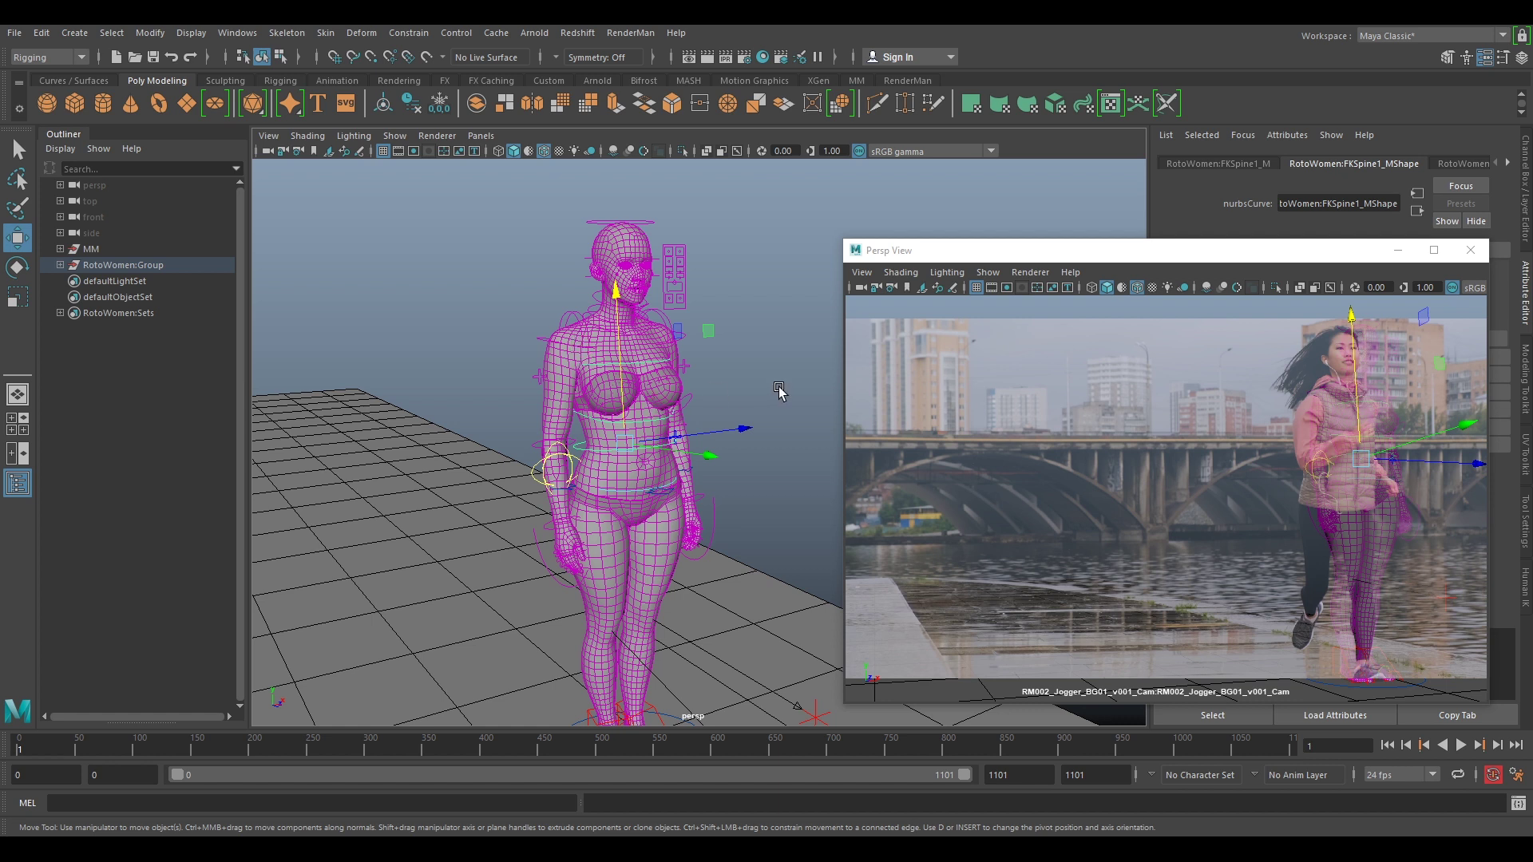
{"action": "left_click_drag", "start_coordinate": [748, 502], "coordinate": [704, 508], "text": "alt"}
{"action": "middle_click_drag", "start_coordinate": [704, 507], "coordinate": [679, 327], "text": "alt"}
{"action": "right_click_drag", "start_coordinate": [678, 327], "coordinate": [654, 380], "text": "alt"}
{"action": "left_click_drag", "start_coordinate": [592, 444], "coordinate": [635, 466], "text": "alt"}
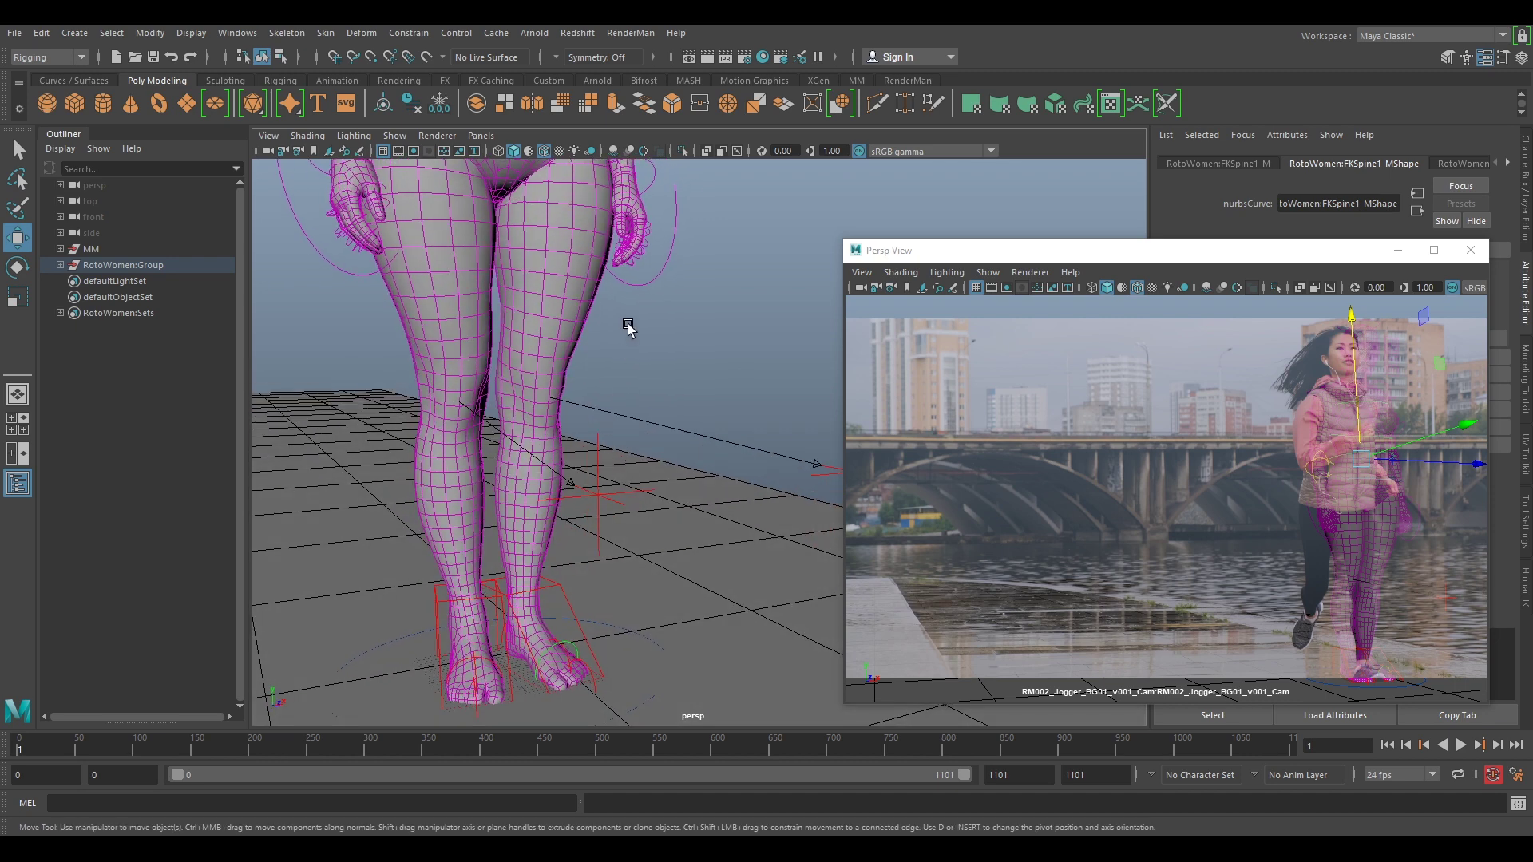
{"action": "middle_click_drag", "start_coordinate": [633, 328], "coordinate": [647, 522], "text": "alt"}
{"action": "right_click_drag", "start_coordinate": [647, 522], "coordinate": [629, 520], "text": "alt"}
{"action": "left_click_drag", "start_coordinate": [626, 491], "coordinate": [661, 522], "text": "alt"}
{"action": "scroll", "coordinate": [659, 519], "scroll_direction": "down", "scroll_amount": 5}
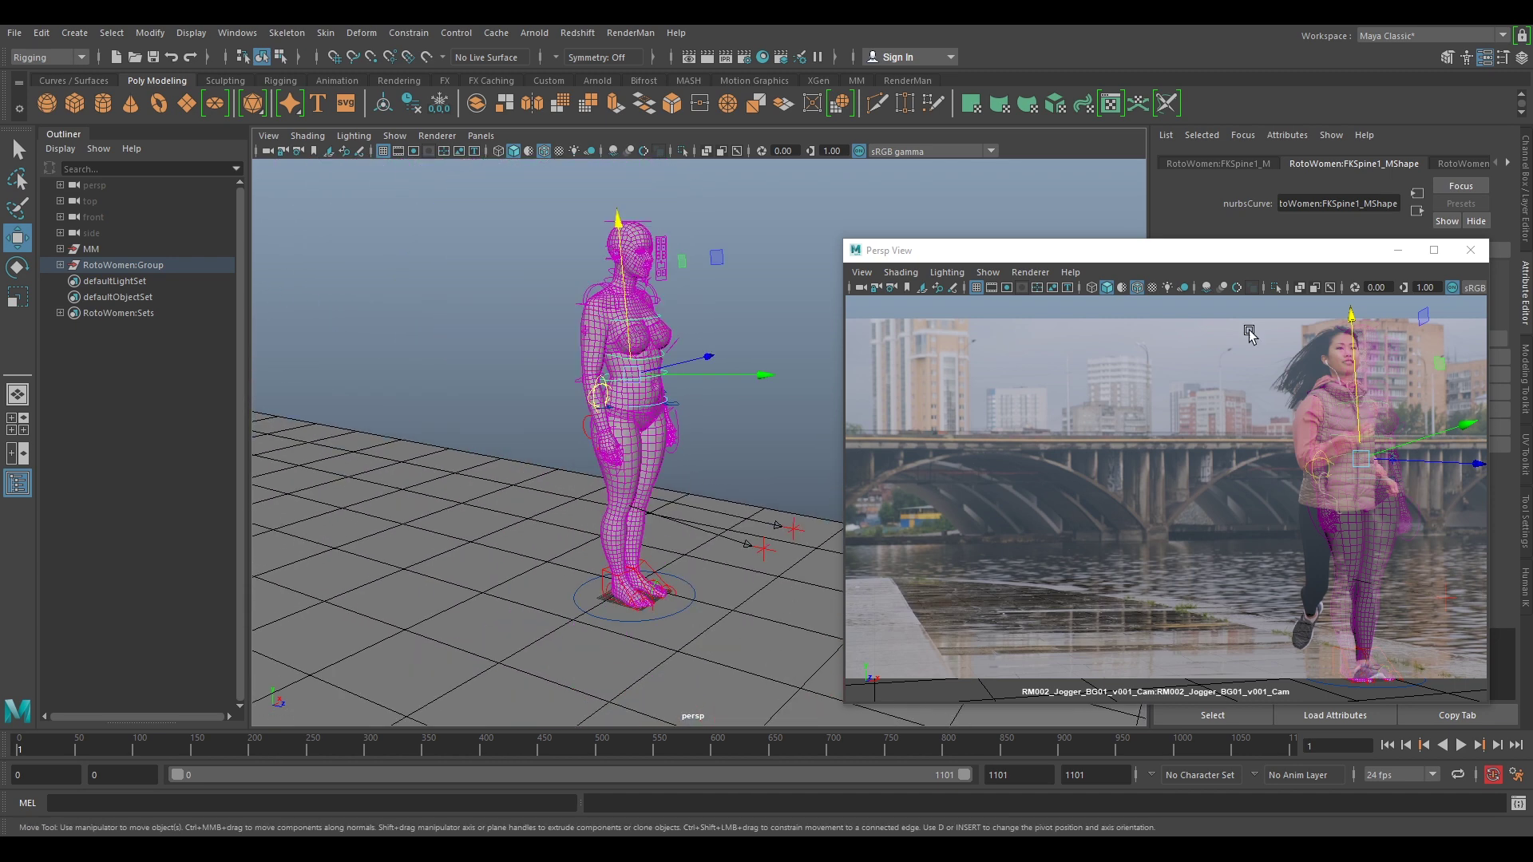
Set both the animation range and the playback range to run from frame 1001 to frame 1050
{"action": "left_click_drag", "start_coordinate": [854, 742], "coordinate": [453, 792]}
{"action": "double_click", "coordinate": [120, 774]}
{"action": "type", "text": "1001"}
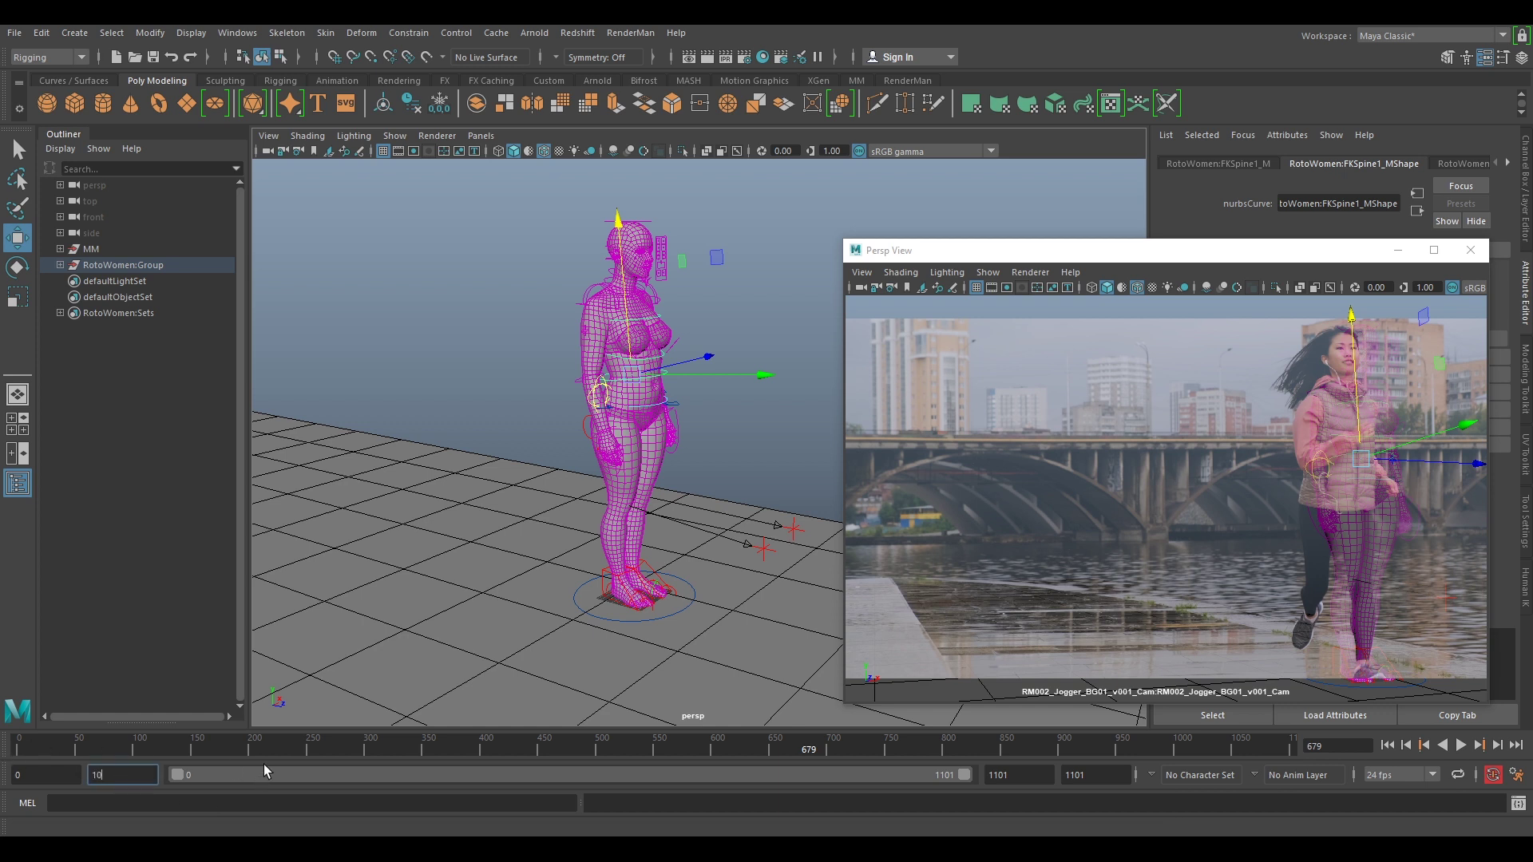
{"action": "key", "text": "Return"}
{"action": "double_click", "coordinate": [45, 774]}
{"action": "type", "text": "1001"}
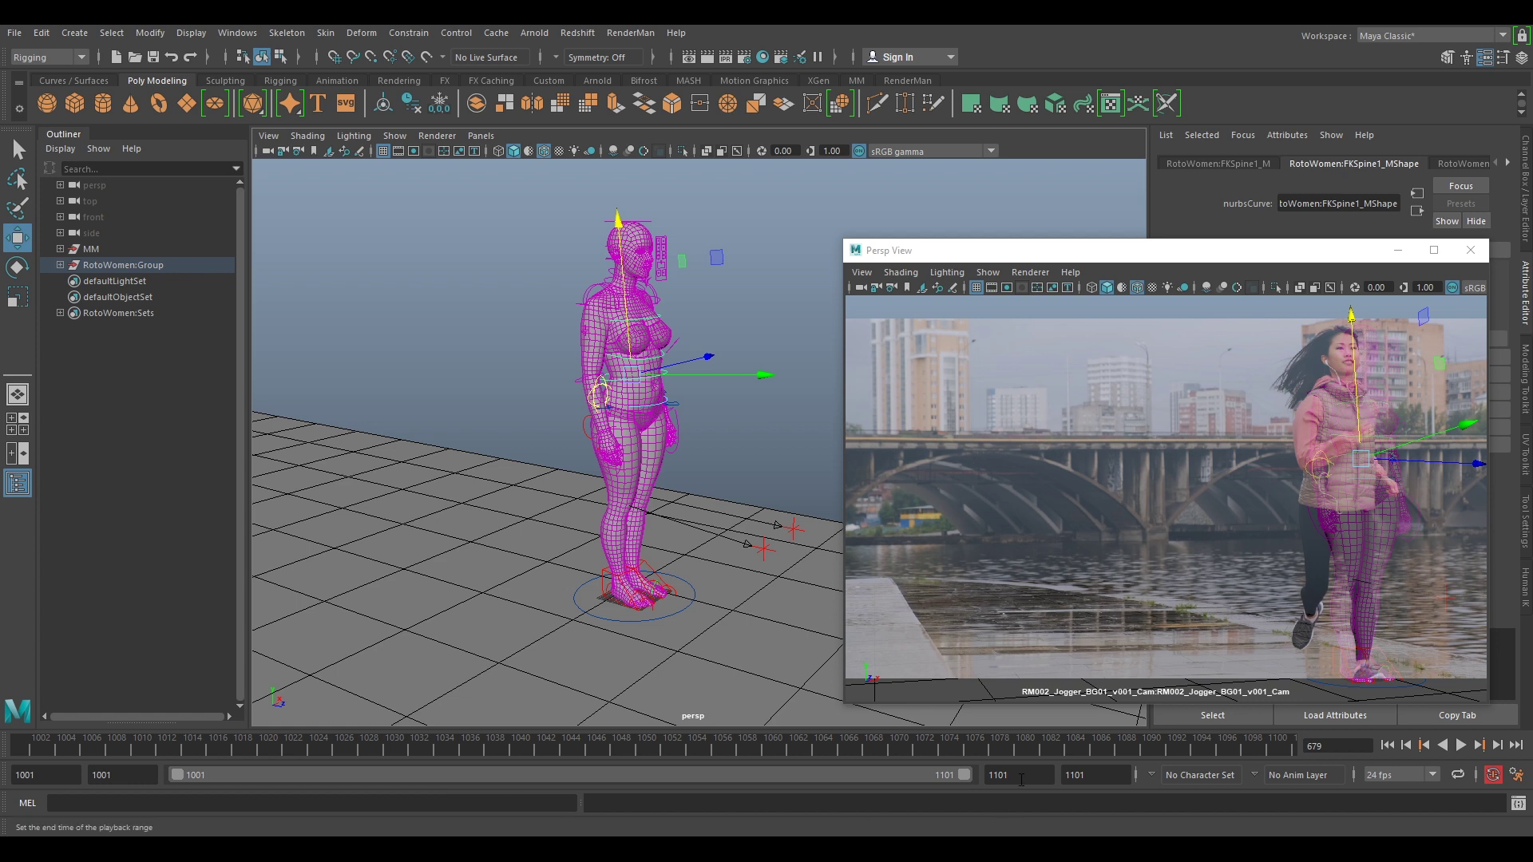
{"action": "type", "text": "50"}
{"action": "key", "text": "Return"}
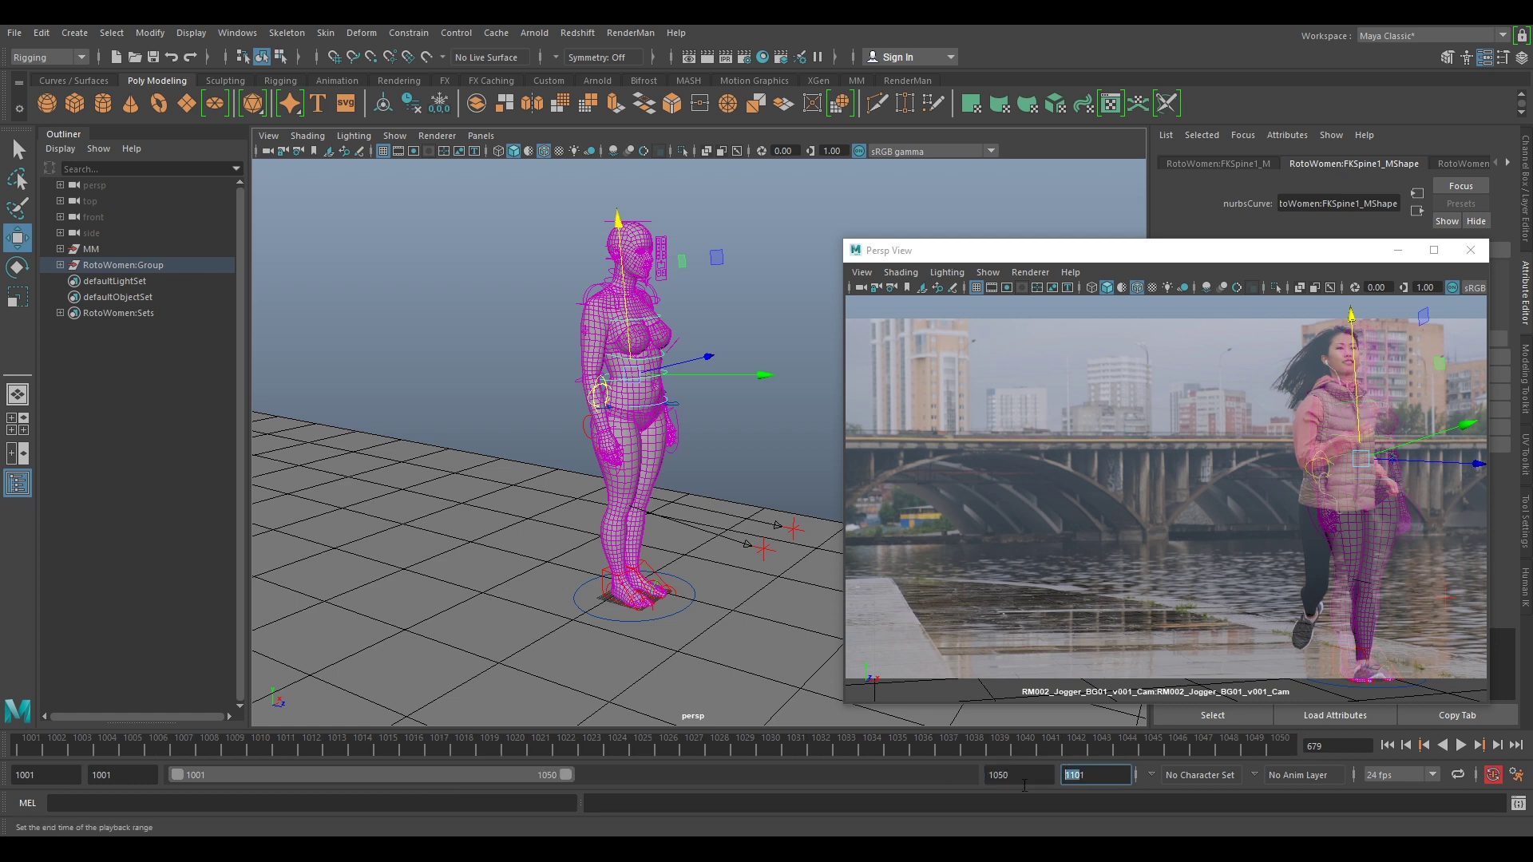
{"action": "type", "text": "1050"}
{"action": "key", "text": "Return"}
Play back the jogger plate and examine the rig's torso and spine controls from the side
{"action": "key", "text": "alt+v"}
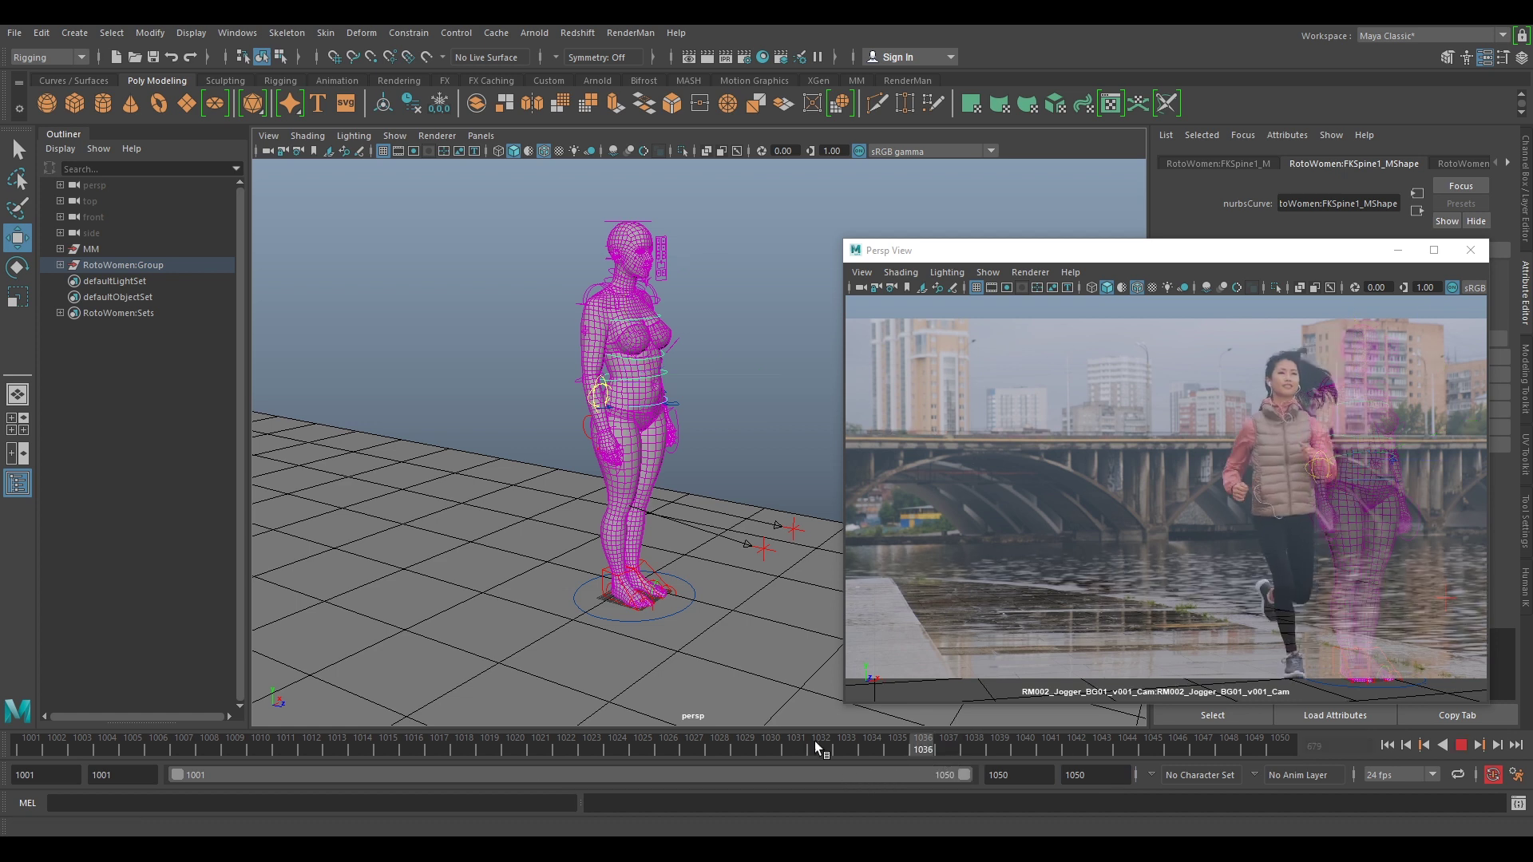
{"action": "key", "text": "alt+v"}
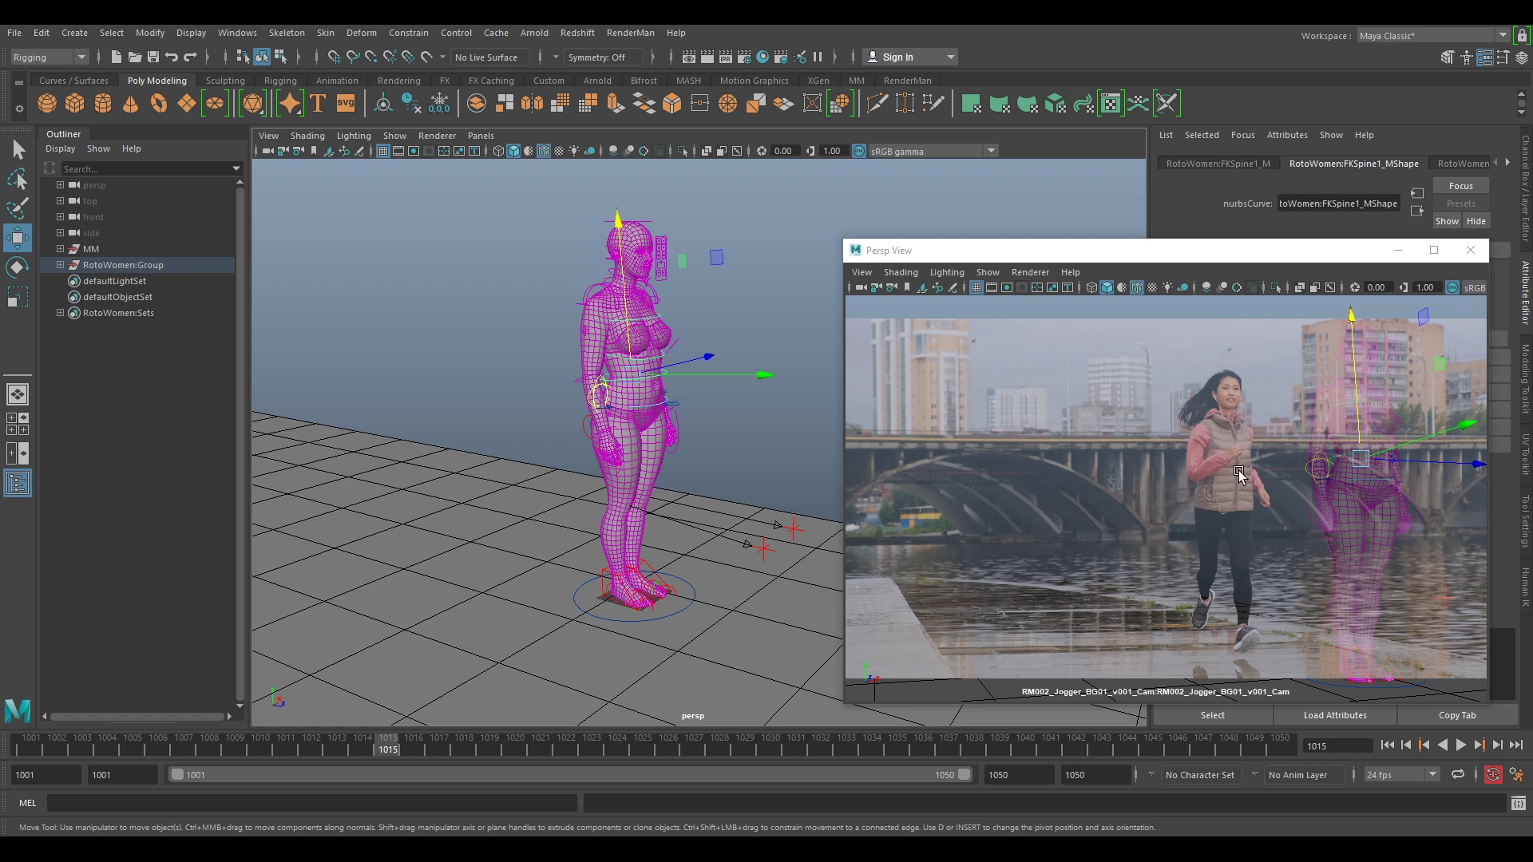
{"action": "left_click_drag", "start_coordinate": [718, 339], "coordinate": [744, 302], "text": "alt"}
{"action": "middle_click_drag", "start_coordinate": [713, 323], "coordinate": [713, 418], "text": "alt"}
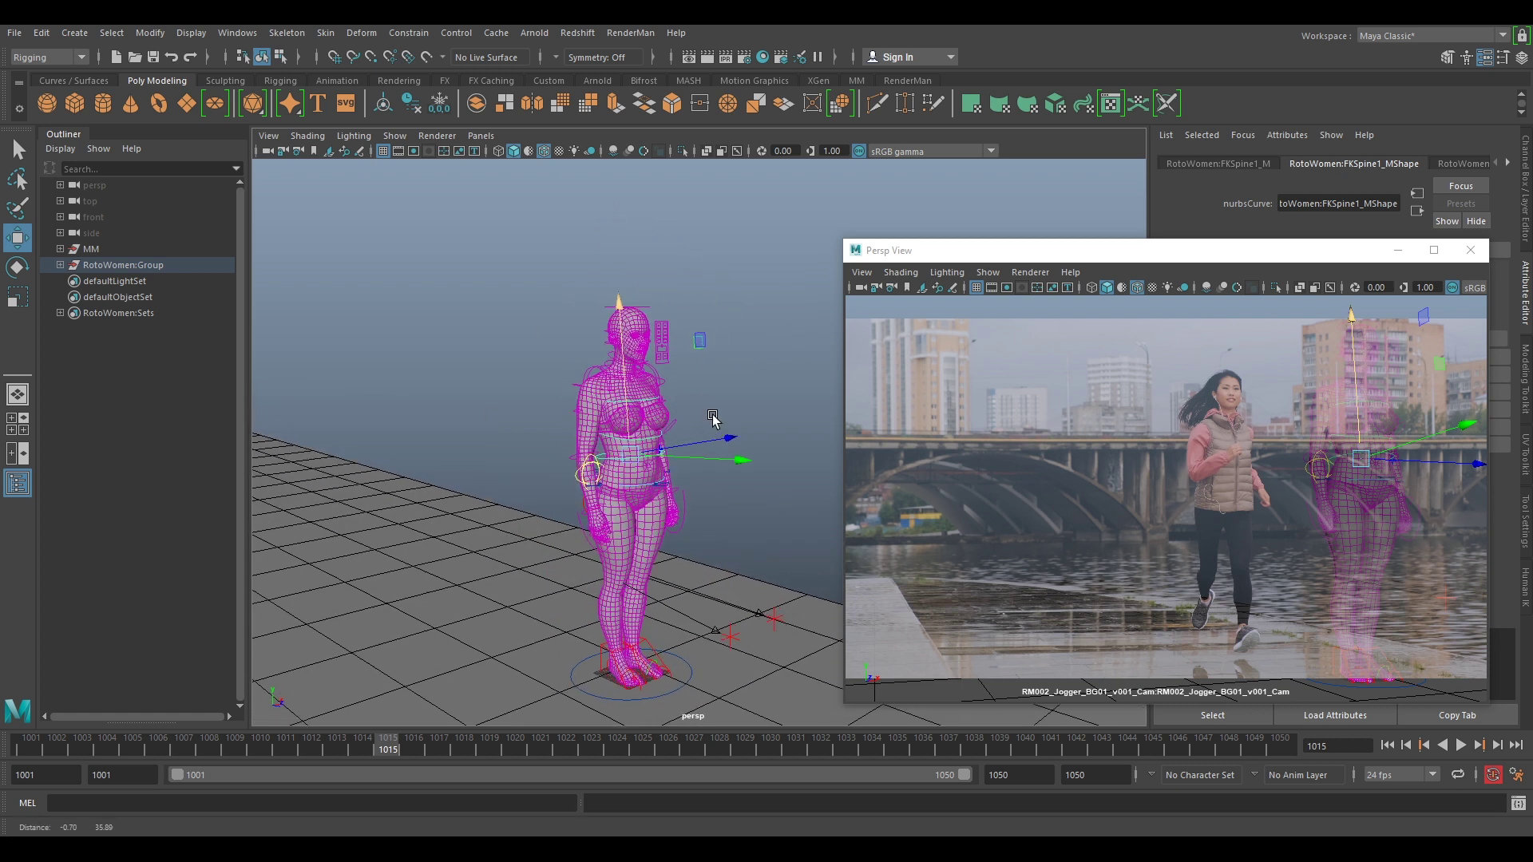
{"action": "scroll", "coordinate": [712, 417], "scroll_direction": "up", "scroll_amount": 5}
{"action": "left_click_drag", "start_coordinate": [697, 506], "coordinate": [794, 494], "text": "alt"}
{"action": "middle_click_drag", "start_coordinate": [793, 493], "coordinate": [767, 529], "text": "alt"}
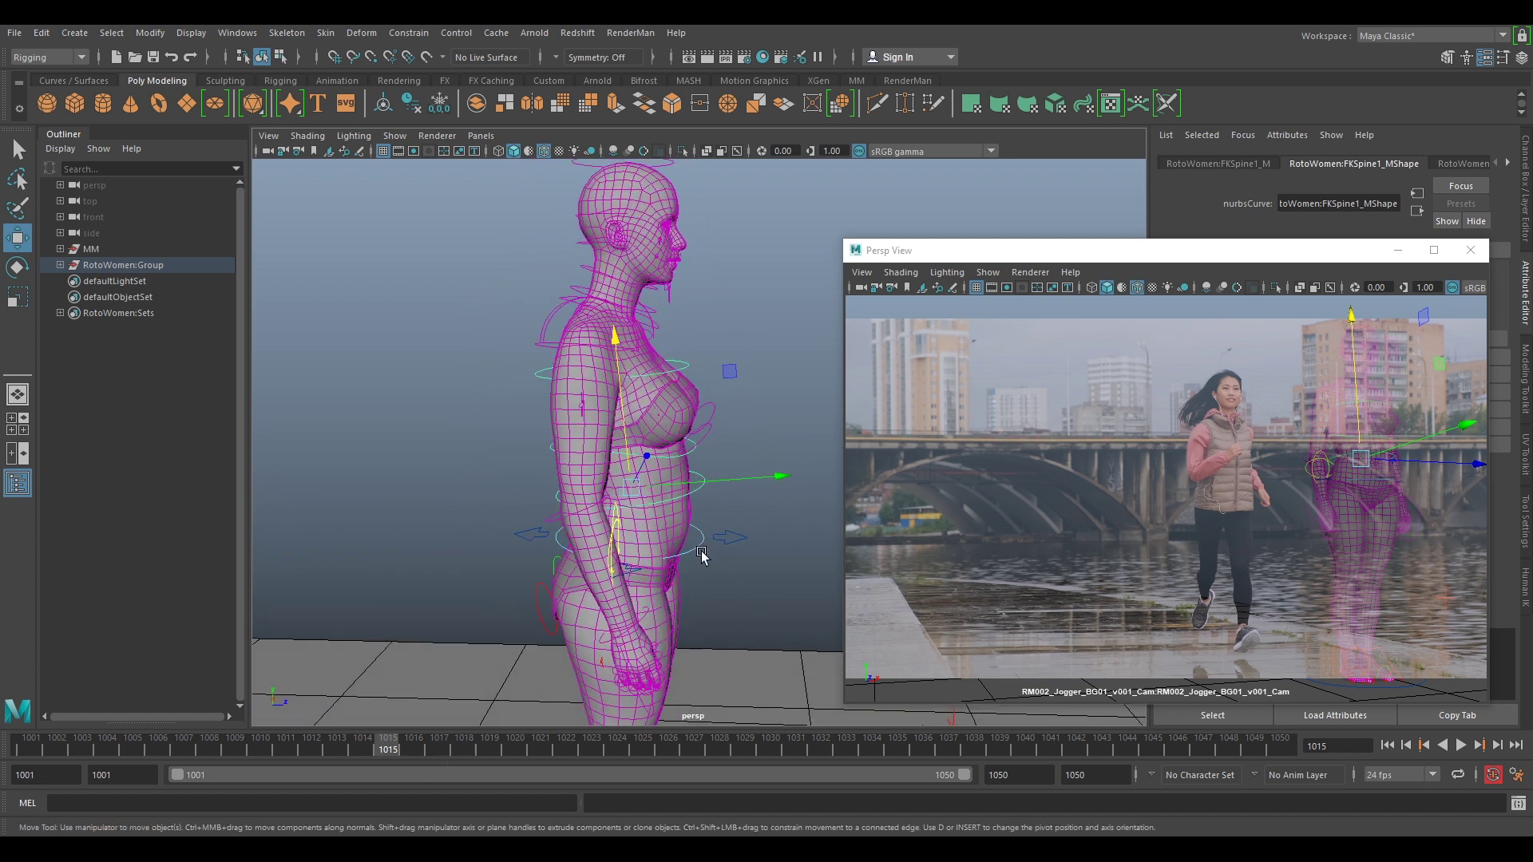
{"action": "scroll", "coordinate": [735, 592], "scroll_direction": "down", "scroll_amount": 5}
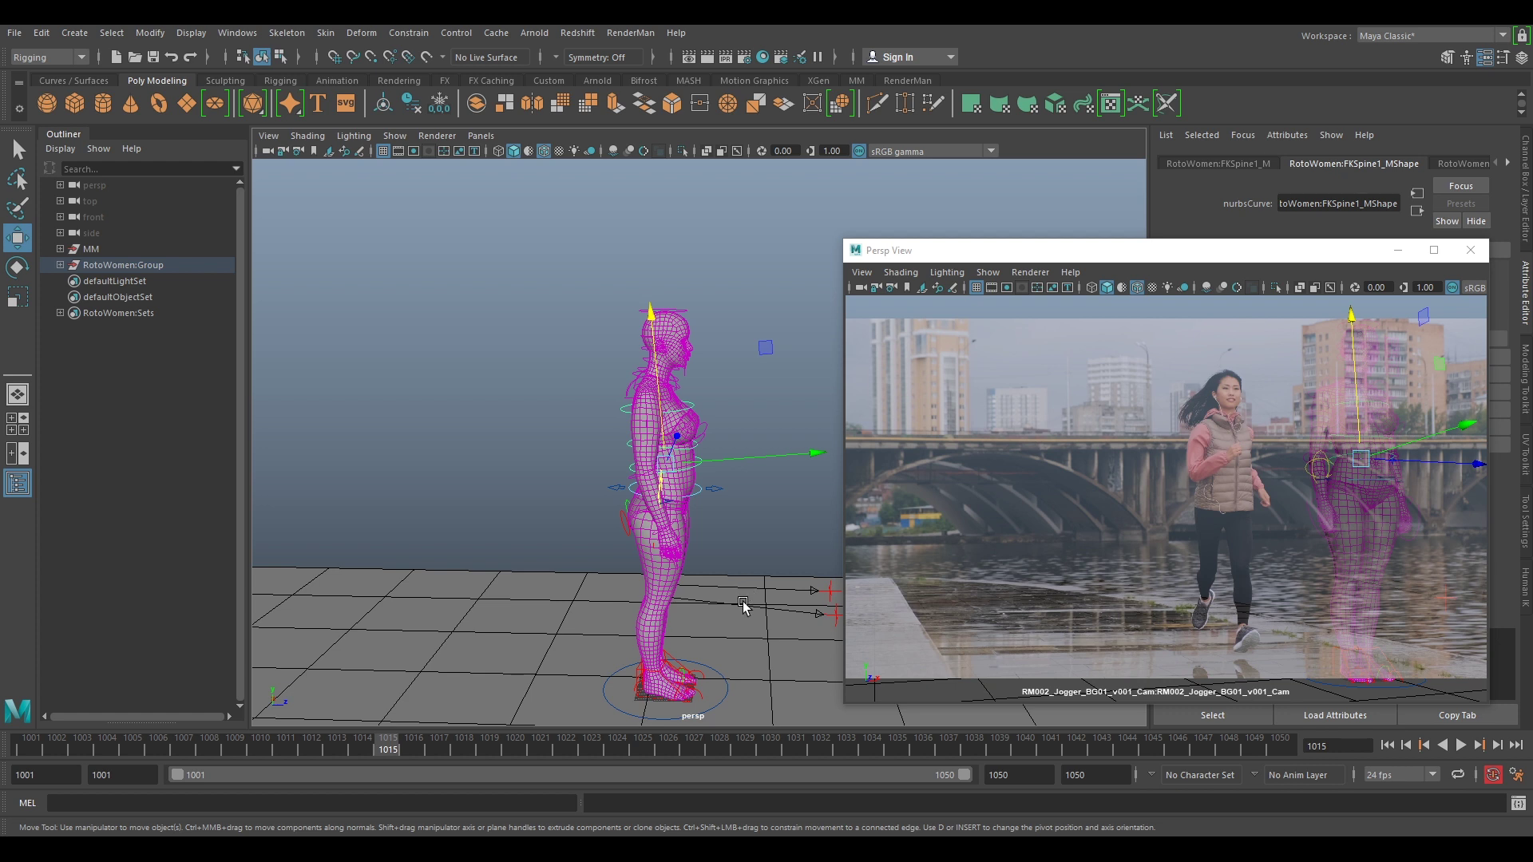
Play and scrub through the shot to study the jogger's stride against the rig
{"action": "key", "text": "alt+v"}
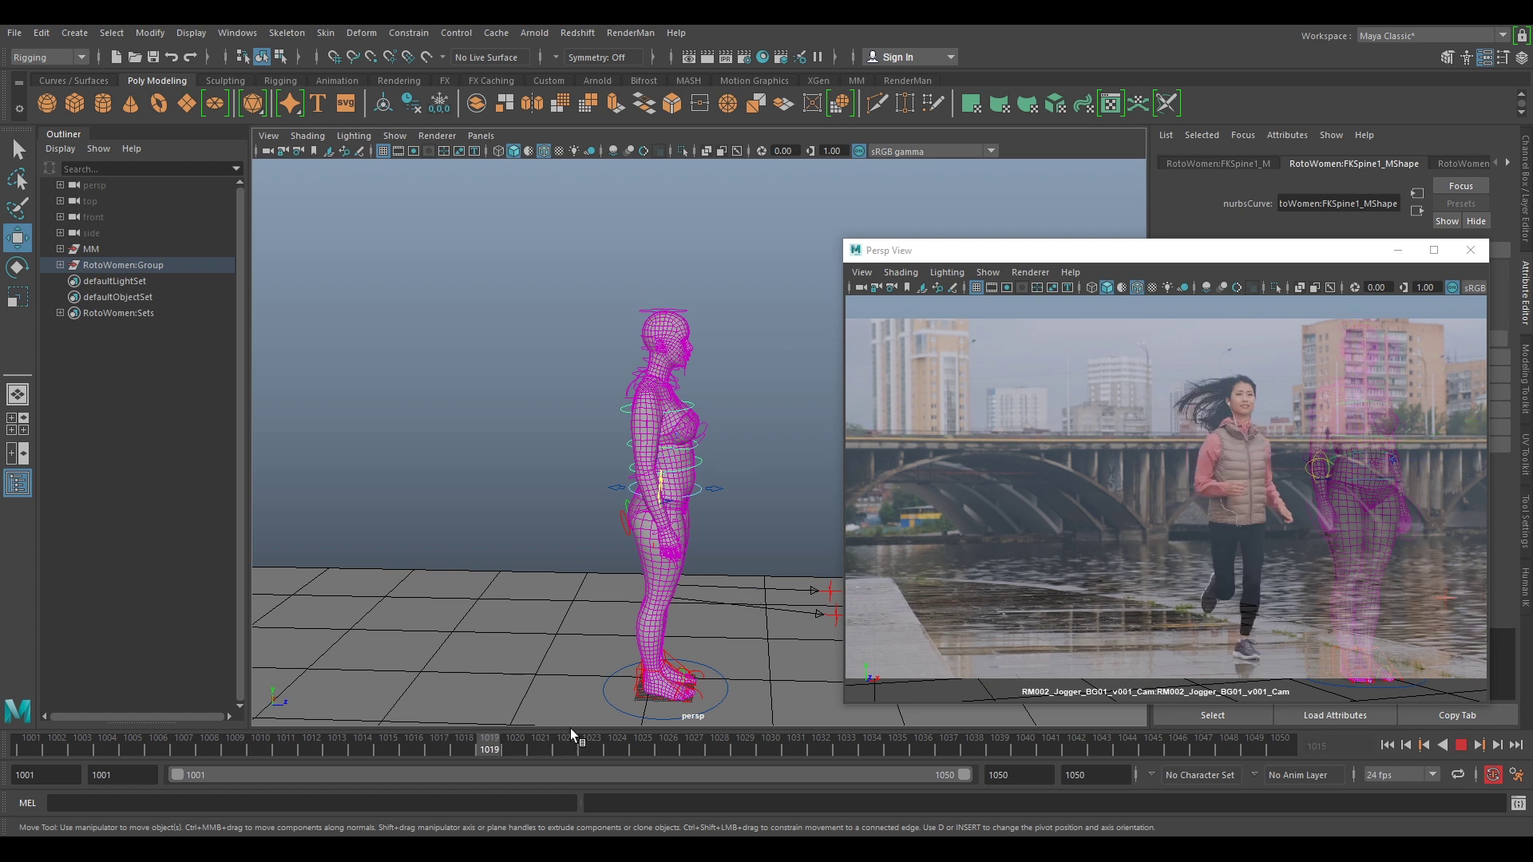
{"action": "key", "text": "alt+v"}
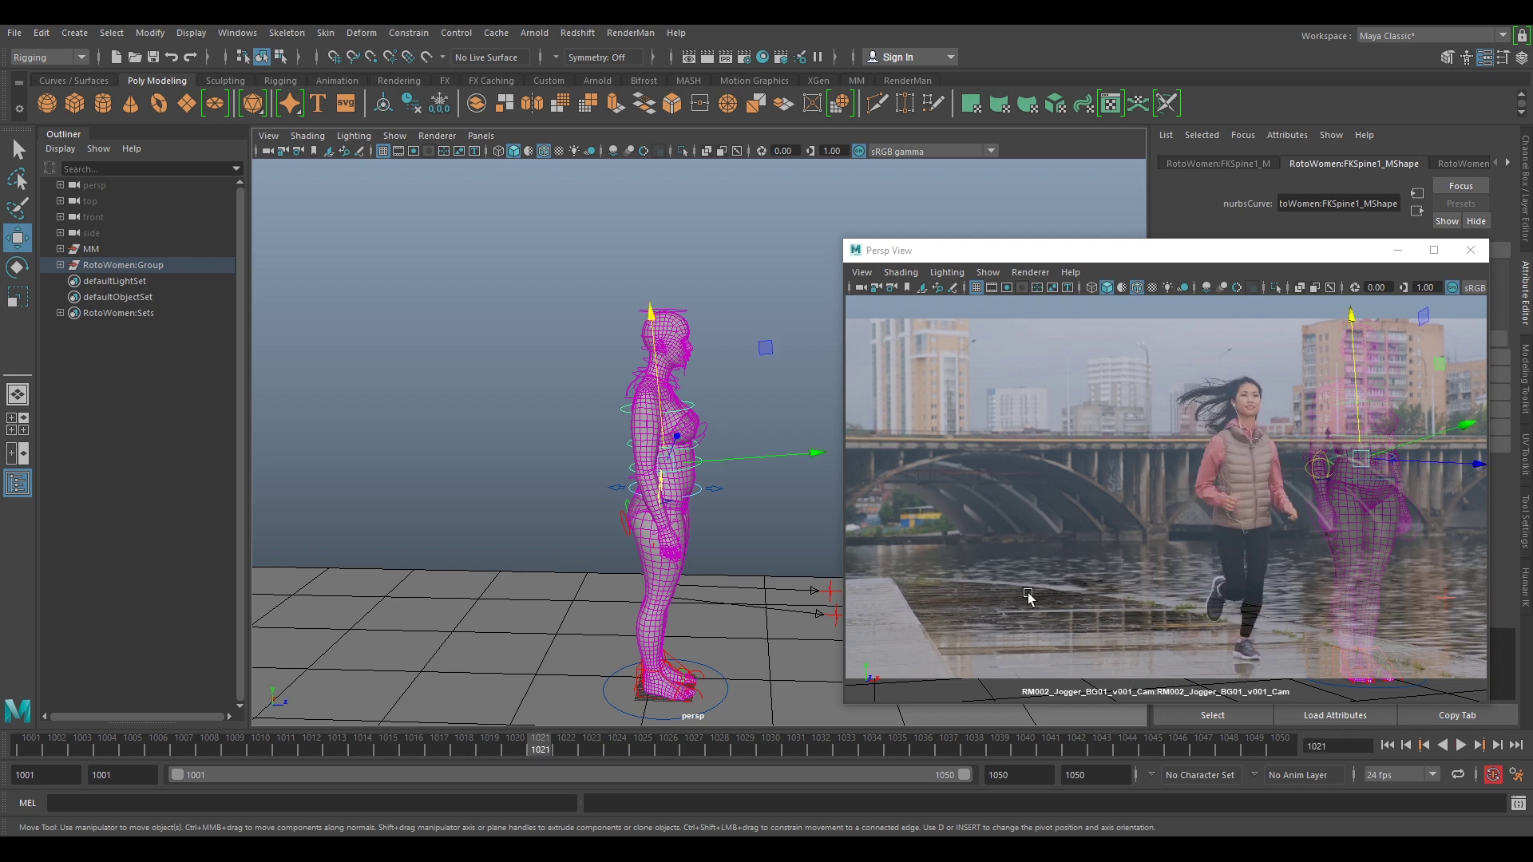
{"action": "left_click_drag", "start_coordinate": [533, 740], "coordinate": [445, 741]}
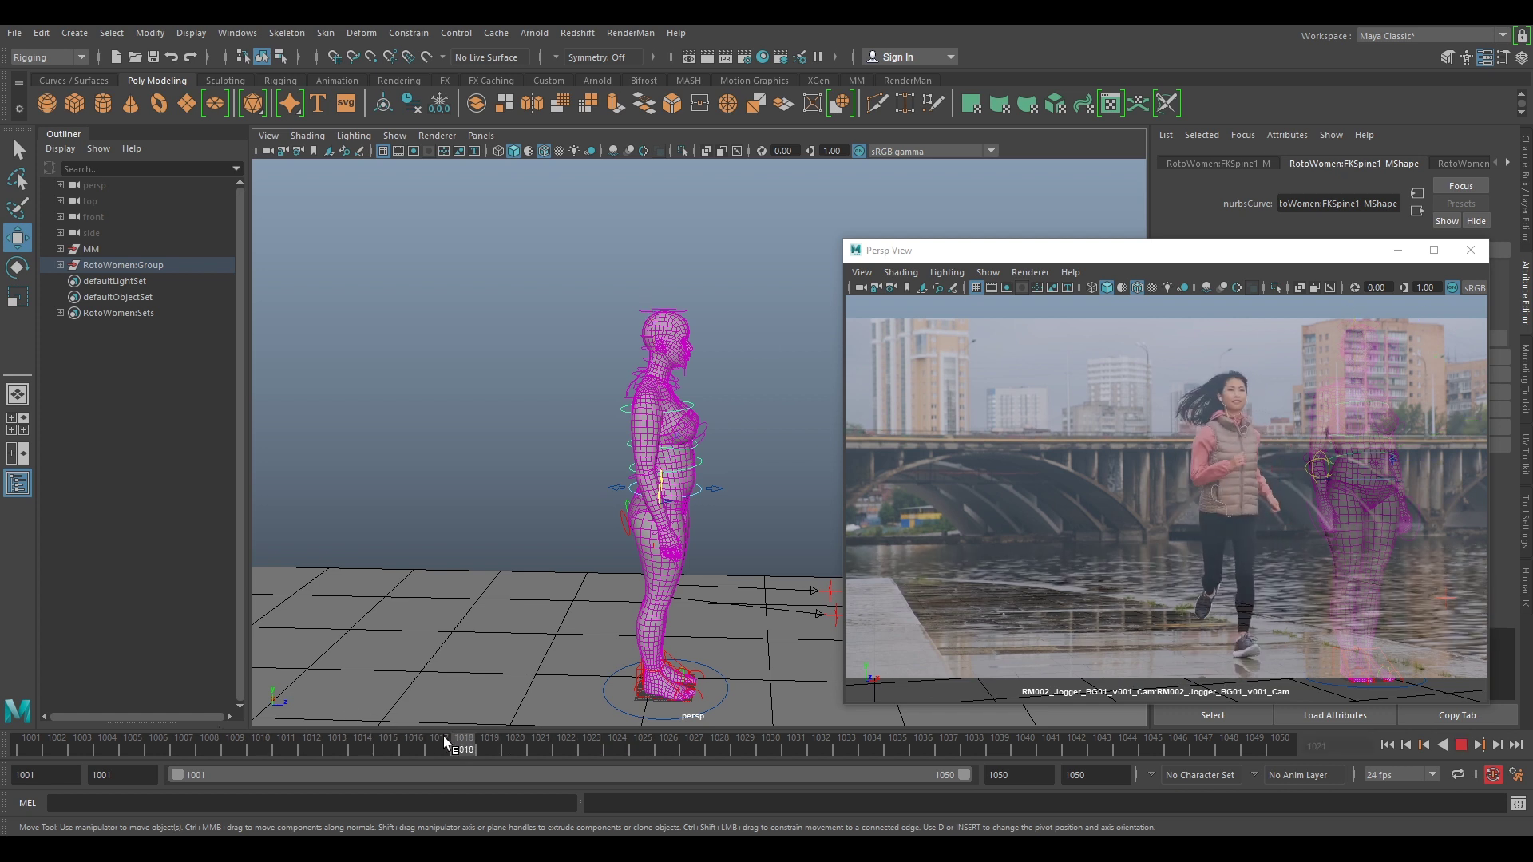
{"action": "left_click_drag", "start_coordinate": [236, 722], "coordinate": [514, 744]}
{"action": "left_click_drag", "start_coordinate": [382, 742], "coordinate": [222, 738]}
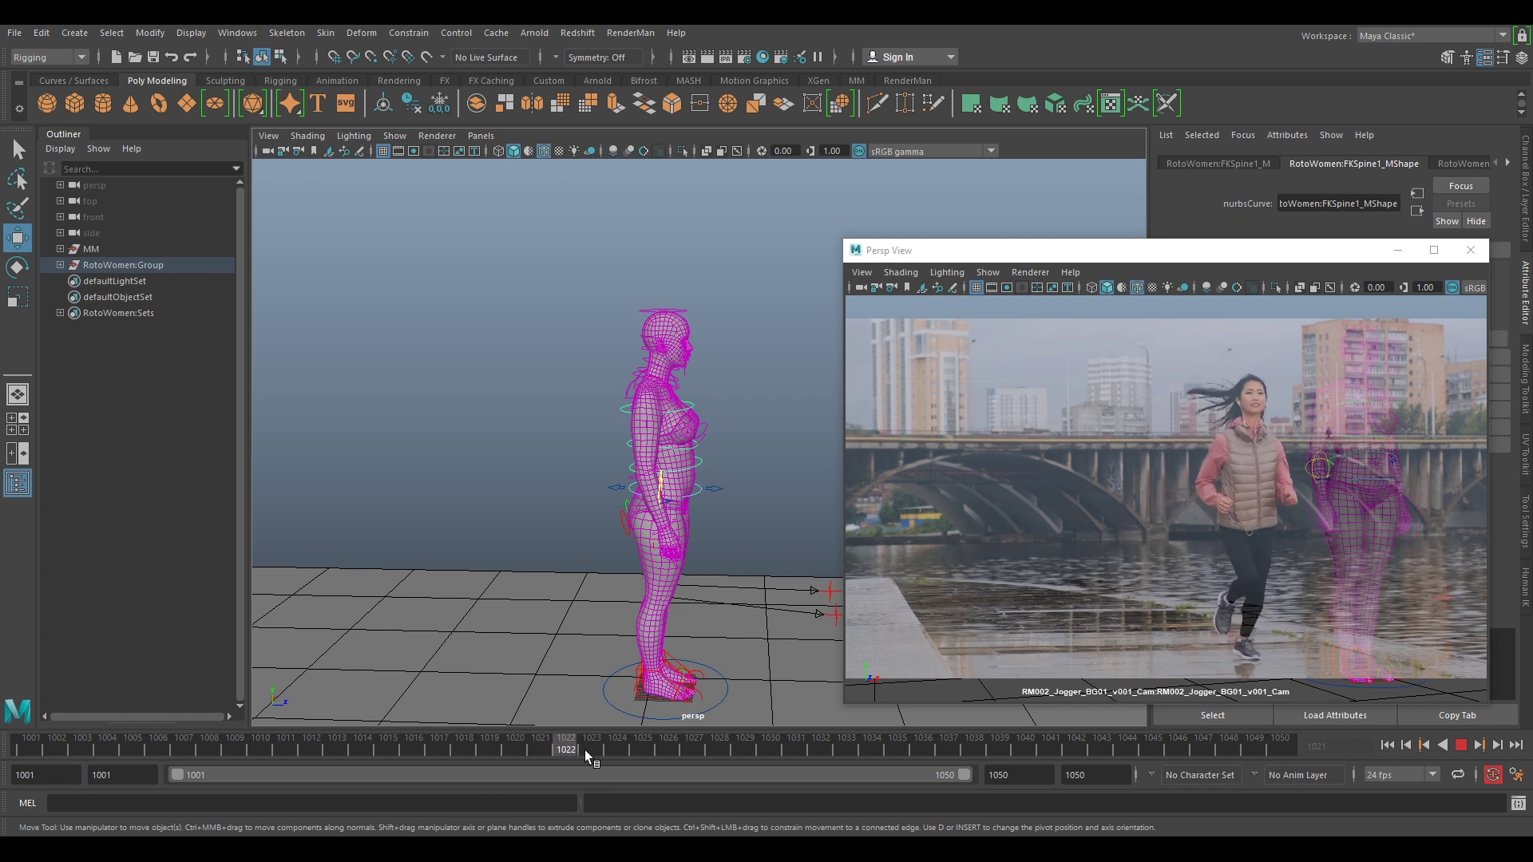
Scrub and play the plate up to frame 1022 to examine the jogger's foot contacts, ending back on frame 1001
{"action": "left_click_drag", "start_coordinate": [792, 750], "coordinate": [504, 752]}
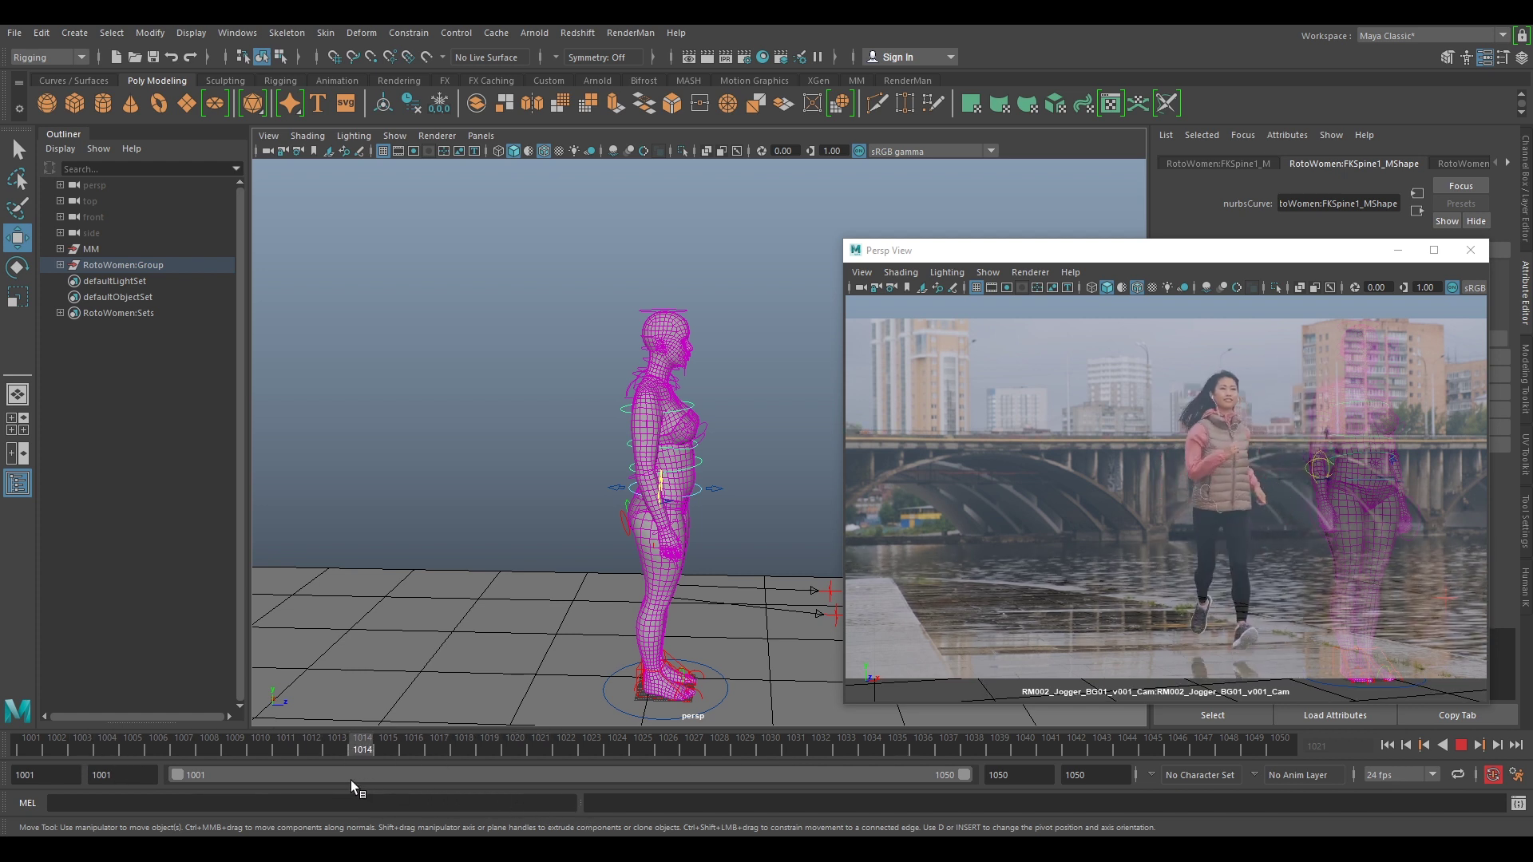
{"action": "left_click_drag", "start_coordinate": [484, 802], "coordinate": [554, 755]}
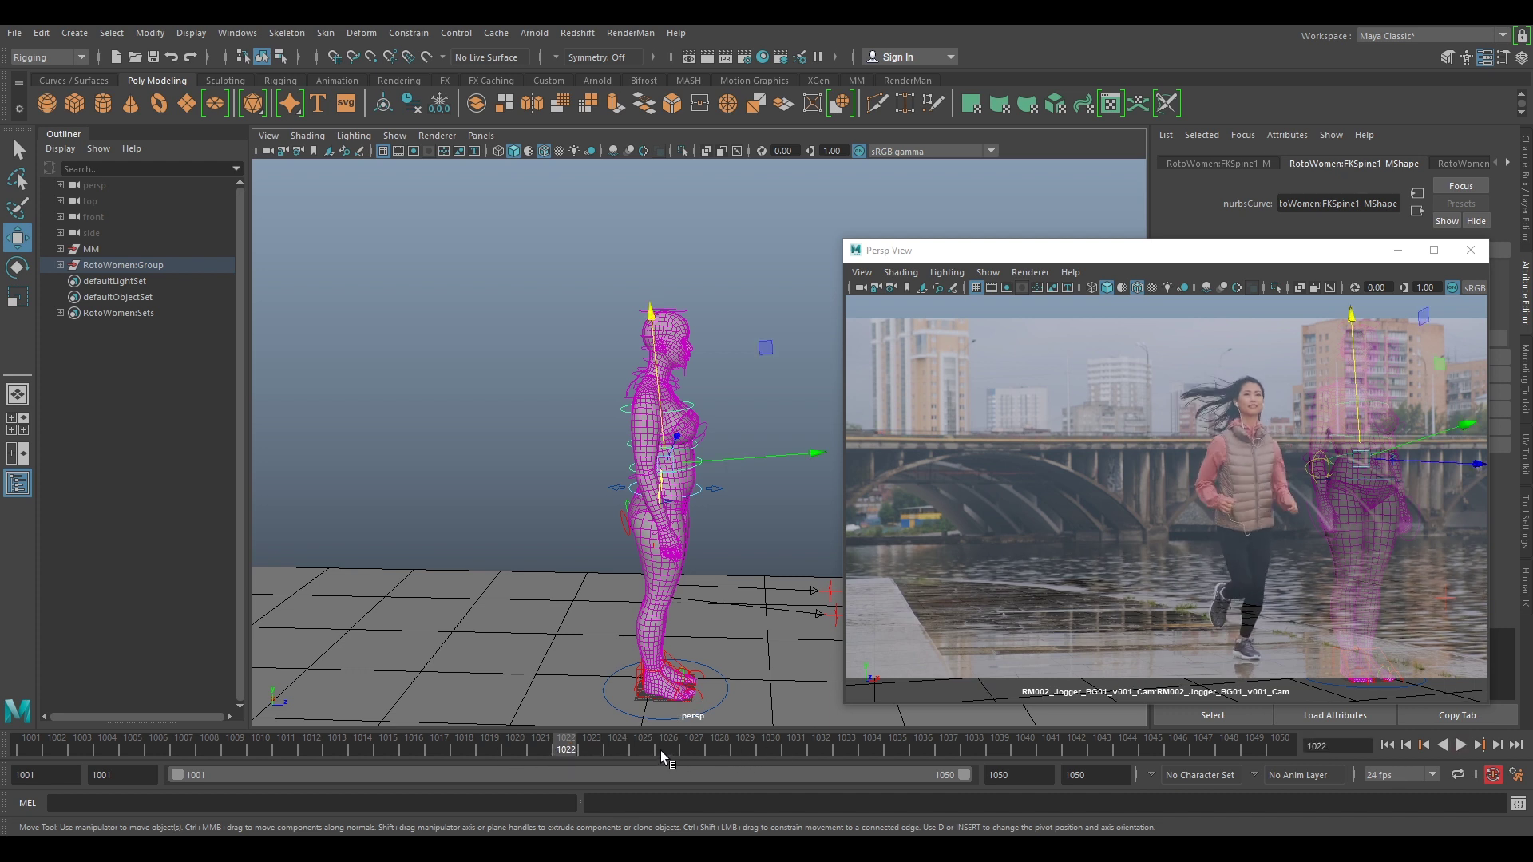
{"action": "left_click_drag", "start_coordinate": [659, 762], "coordinate": [477, 755]}
{"action": "key", "text": "alt+v"}
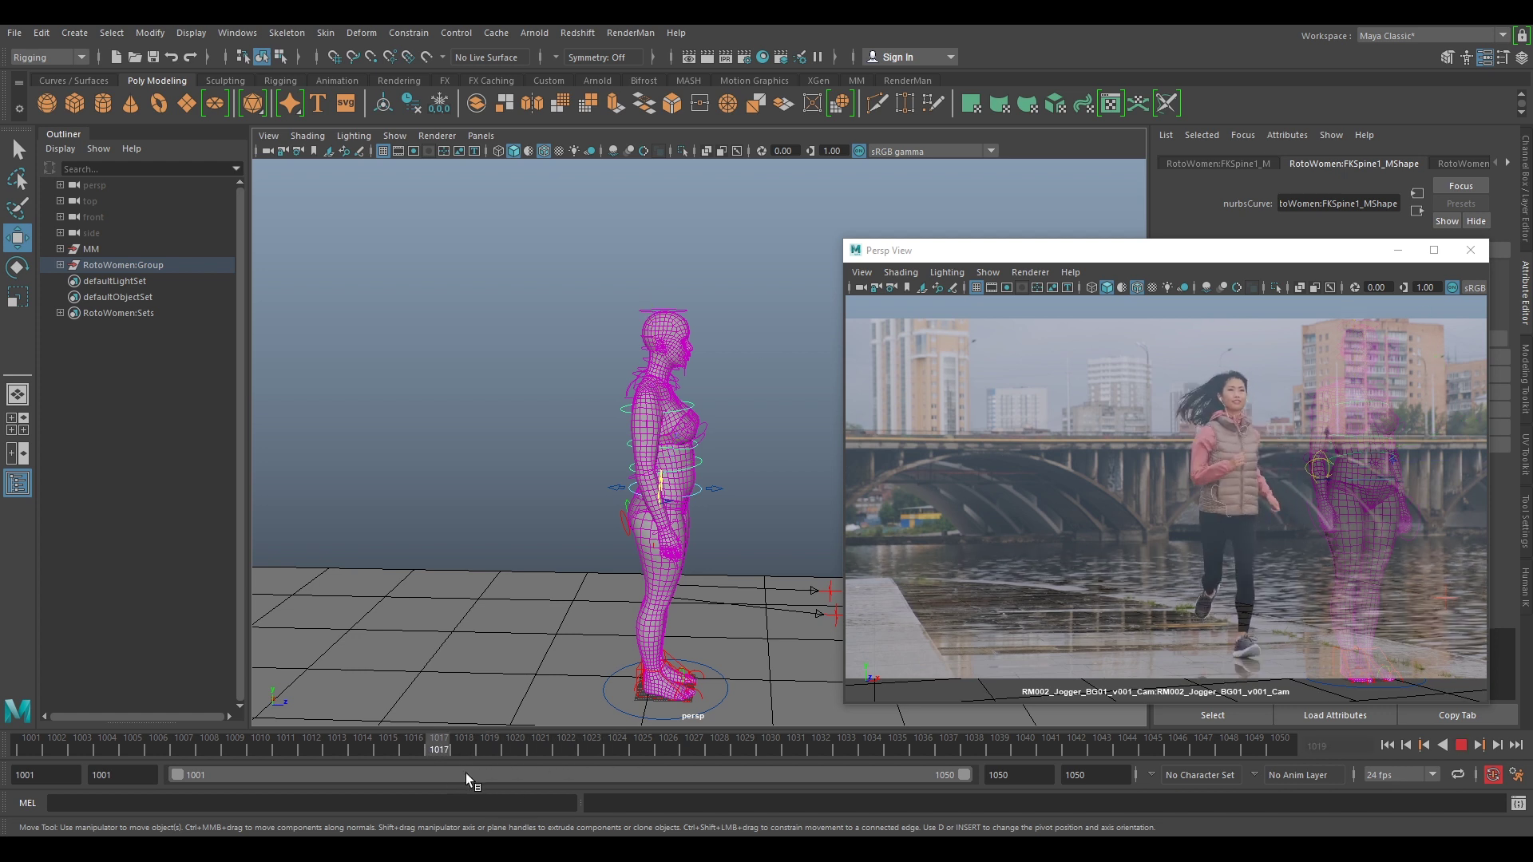
{"action": "key", "text": "alt+v"}
{"action": "left_click_drag", "start_coordinate": [476, 747], "coordinate": [2, 758]}
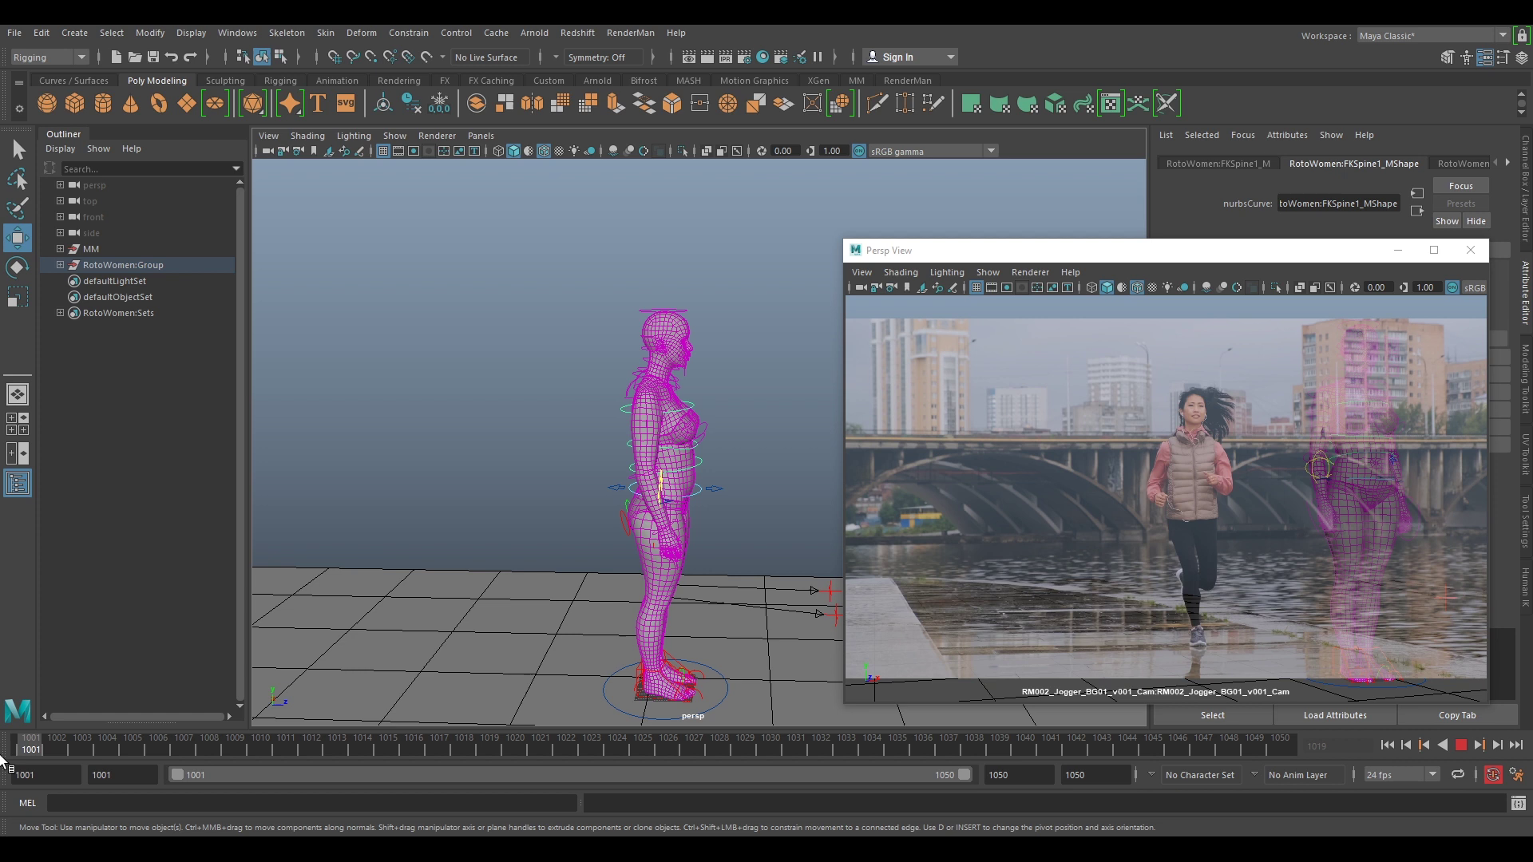
{"action": "key", "text": "alt+v"}
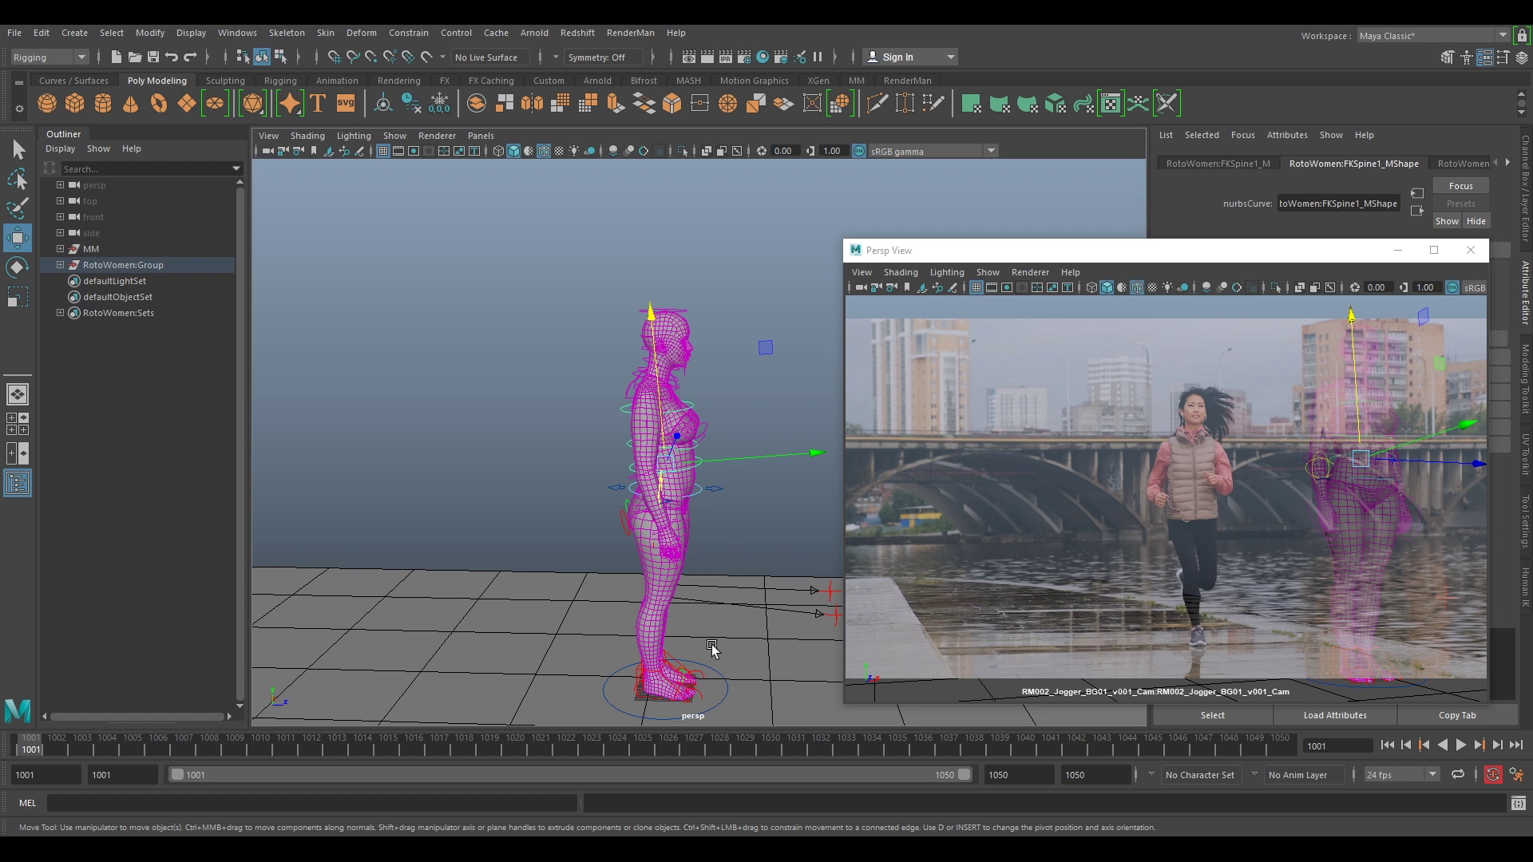
Select the rig's root control at the waist and try lowering it to test how the knees bend
{"action": "left_click_drag", "start_coordinate": [719, 595], "coordinate": [619, 448], "text": "alt"}
{"action": "scroll", "coordinate": [585, 527], "scroll_direction": "up", "scroll_amount": 2}
{"action": "scroll", "coordinate": [747, 479], "scroll_direction": "up", "scroll_amount": 2}
{"action": "left_click", "coordinate": [769, 417]}
{"action": "left_click_drag", "start_coordinate": [768, 418], "coordinate": [675, 463], "text": "alt"}
{"action": "left_click", "coordinate": [675, 465]}
{"action": "left_click_drag", "start_coordinate": [710, 522], "coordinate": [785, 494], "text": "alt"}
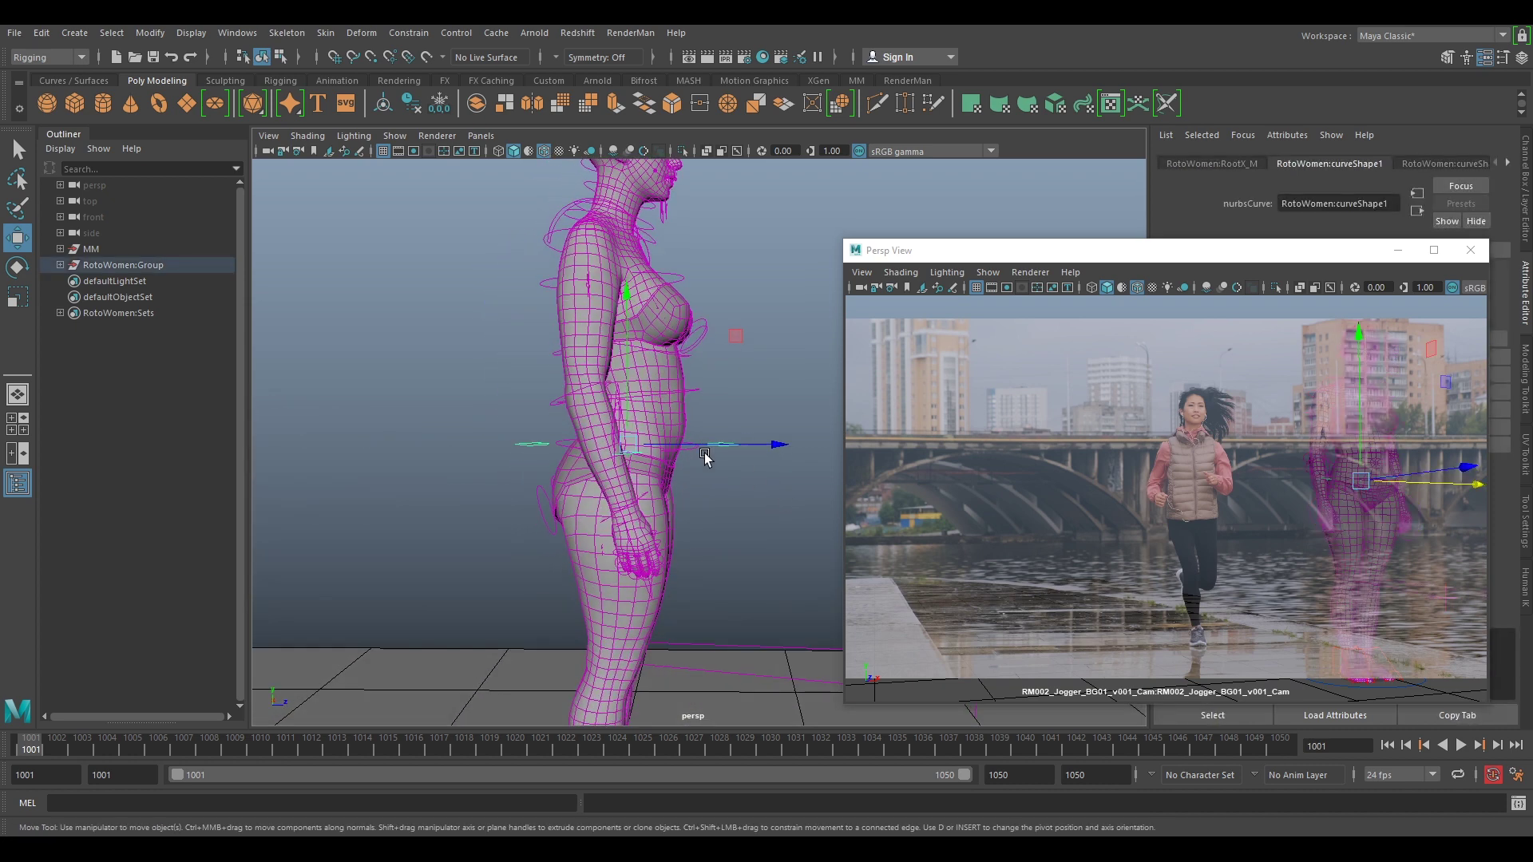
{"action": "left_click_drag", "start_coordinate": [626, 378], "coordinate": [645, 517]}
{"action": "middle_click_drag", "start_coordinate": [621, 519], "coordinate": [610, 353], "text": "alt"}
{"action": "left_click_drag", "start_coordinate": [611, 355], "coordinate": [595, 527], "text": "alt"}
Try out the right leg's foot control and knee pole control on the bent rig
{"action": "left_click", "coordinate": [403, 500]}
{"action": "left_click", "coordinate": [409, 508]}
{"action": "left_click_drag", "start_coordinate": [423, 511], "coordinate": [530, 592], "text": "alt"}
{"action": "key", "text": "ctrl+z"}
{"action": "left_click_drag", "start_coordinate": [724, 533], "coordinate": [776, 436], "text": "alt"}
{"action": "left_click", "coordinate": [712, 572]}
Go over the rig's upper-body and face controls and try moving the right brow control
{"action": "middle_click_drag", "start_coordinate": [523, 344], "coordinate": [532, 502], "text": "alt"}
{"action": "left_click_drag", "start_coordinate": [532, 503], "coordinate": [604, 484], "text": "alt"}
{"action": "scroll", "coordinate": [606, 486], "scroll_direction": "up", "scroll_amount": 4}
{"action": "middle_click_drag", "start_coordinate": [613, 343], "coordinate": [641, 591], "text": "alt"}
{"action": "left_click_drag", "start_coordinate": [526, 546], "coordinate": [495, 522], "text": "alt"}
{"action": "middle_click_drag", "start_coordinate": [559, 447], "coordinate": [702, 641], "text": "alt"}
{"action": "left_click_drag", "start_coordinate": [575, 514], "coordinate": [504, 497], "text": "alt"}
{"action": "scroll", "coordinate": [545, 464], "scroll_direction": "up", "scroll_amount": 3}
{"action": "middle_click_drag", "start_coordinate": [544, 464], "coordinate": [668, 449], "text": "alt"}
{"action": "scroll", "coordinate": [604, 515], "scroll_direction": "up", "scroll_amount": 4}
{"action": "right_click_drag", "start_coordinate": [669, 451], "coordinate": [690, 334], "text": "alt"}
{"action": "left_click", "coordinate": [705, 336]}
{"action": "left_click_drag", "start_coordinate": [705, 336], "coordinate": [662, 346]}
{"action": "key", "text": "ctrl+z"}
Undo all the test selections and moves so the rig returns to its default standing pose
{"action": "right_click_drag", "start_coordinate": [662, 346], "coordinate": [568, 522], "text": "alt"}
{"action": "left_click_drag", "start_coordinate": [569, 535], "coordinate": [712, 575], "text": "alt"}
{"action": "right_click_drag", "start_coordinate": [711, 574], "coordinate": [738, 635], "text": "alt"}
{"action": "middle_click_drag", "start_coordinate": [738, 634], "coordinate": [596, 523], "text": "alt"}
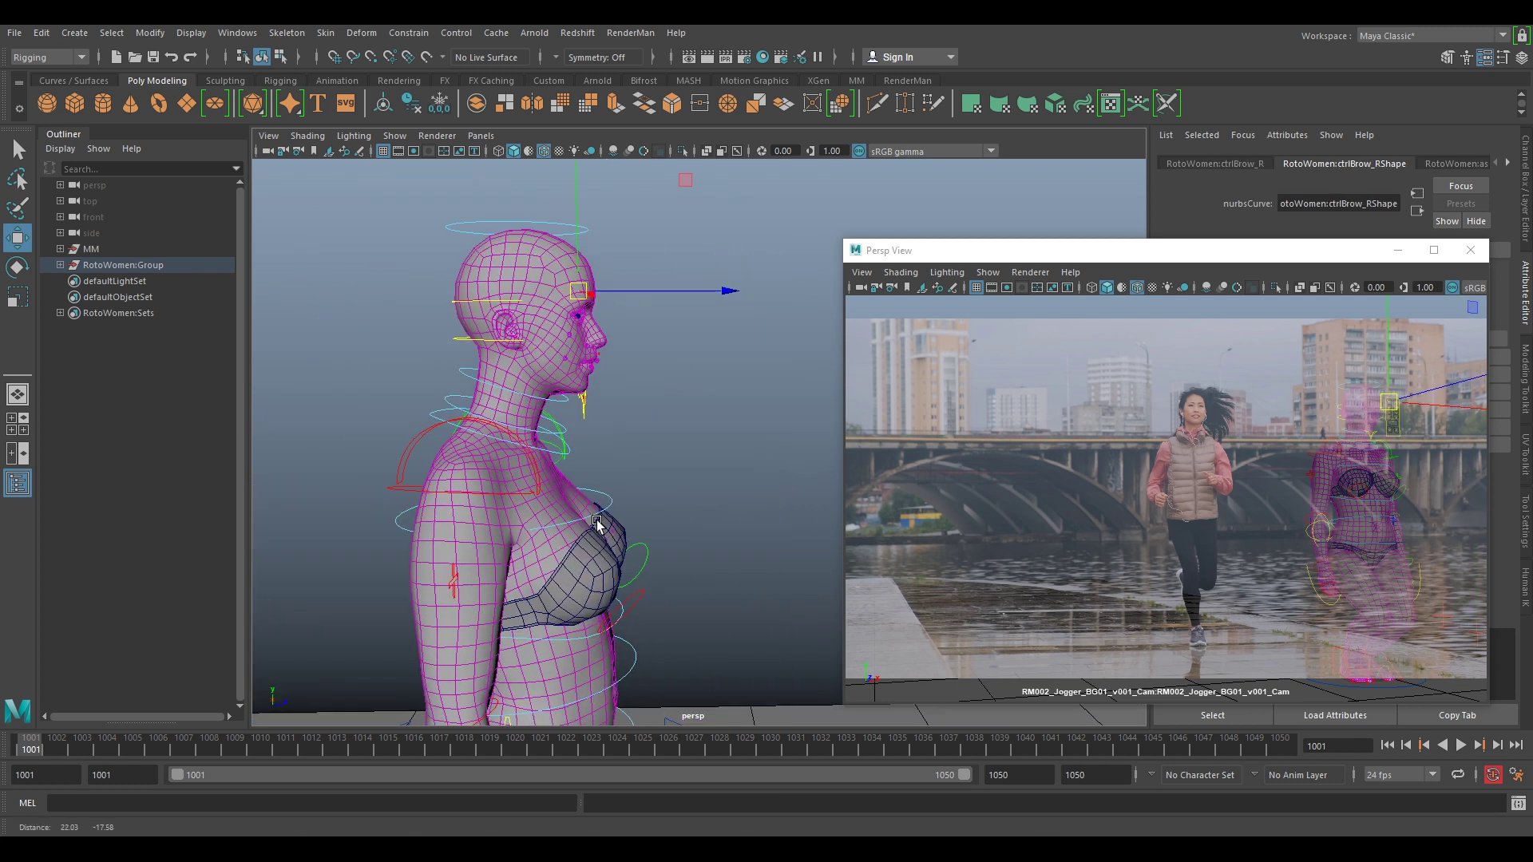
{"action": "right_click_drag", "start_coordinate": [744, 549], "coordinate": [713, 565], "text": "alt"}
{"action": "middle_click_drag", "start_coordinate": [713, 566], "coordinate": [675, 488], "text": "alt"}
{"action": "key", "text": "ctrl+z"}
{"action": "key", "text": "ctrl+z"}
{"action": "key", "text": "ctrl+z"}
{"action": "key", "text": "ctrl+z"}
{"action": "key", "text": "ctrl+z"}
{"action": "key", "text": "ctrl+z"}
{"action": "key", "text": "ctrl+z"}
{"action": "key", "text": "ctrl+z"}
{"action": "key", "text": "ctrl+z"}
{"action": "key", "text": "ctrl+z"}
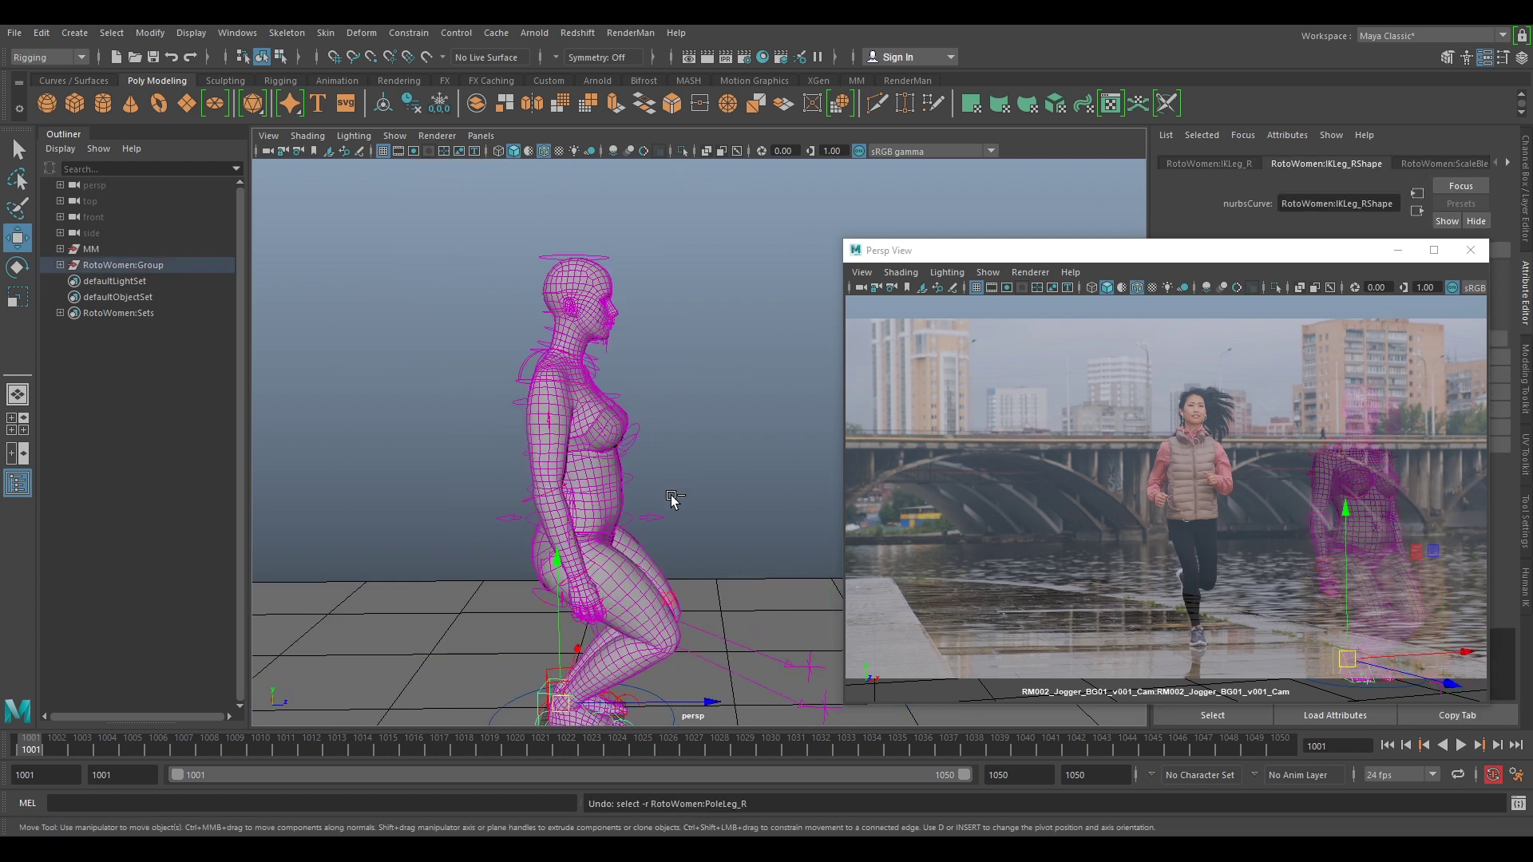
{"action": "right_click_drag", "start_coordinate": [749, 489], "coordinate": [726, 496], "text": "alt"}
{"action": "left_click_drag", "start_coordinate": [725, 496], "coordinate": [633, 513], "text": "alt"}
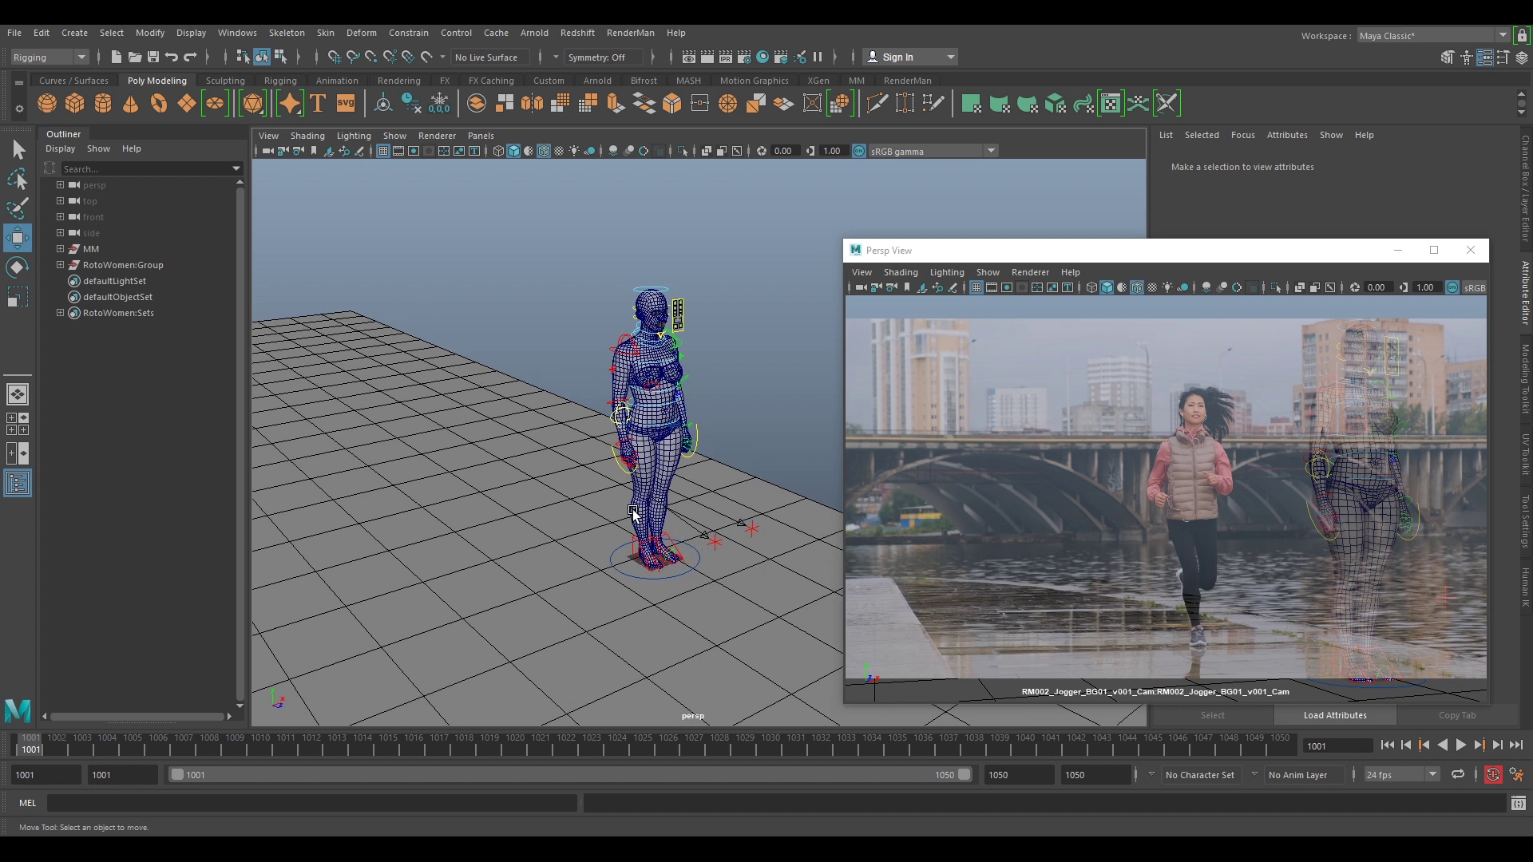
Select the rig's main control around the feet, with the shot on frame 1001
{"action": "left_click", "coordinate": [669, 576]}
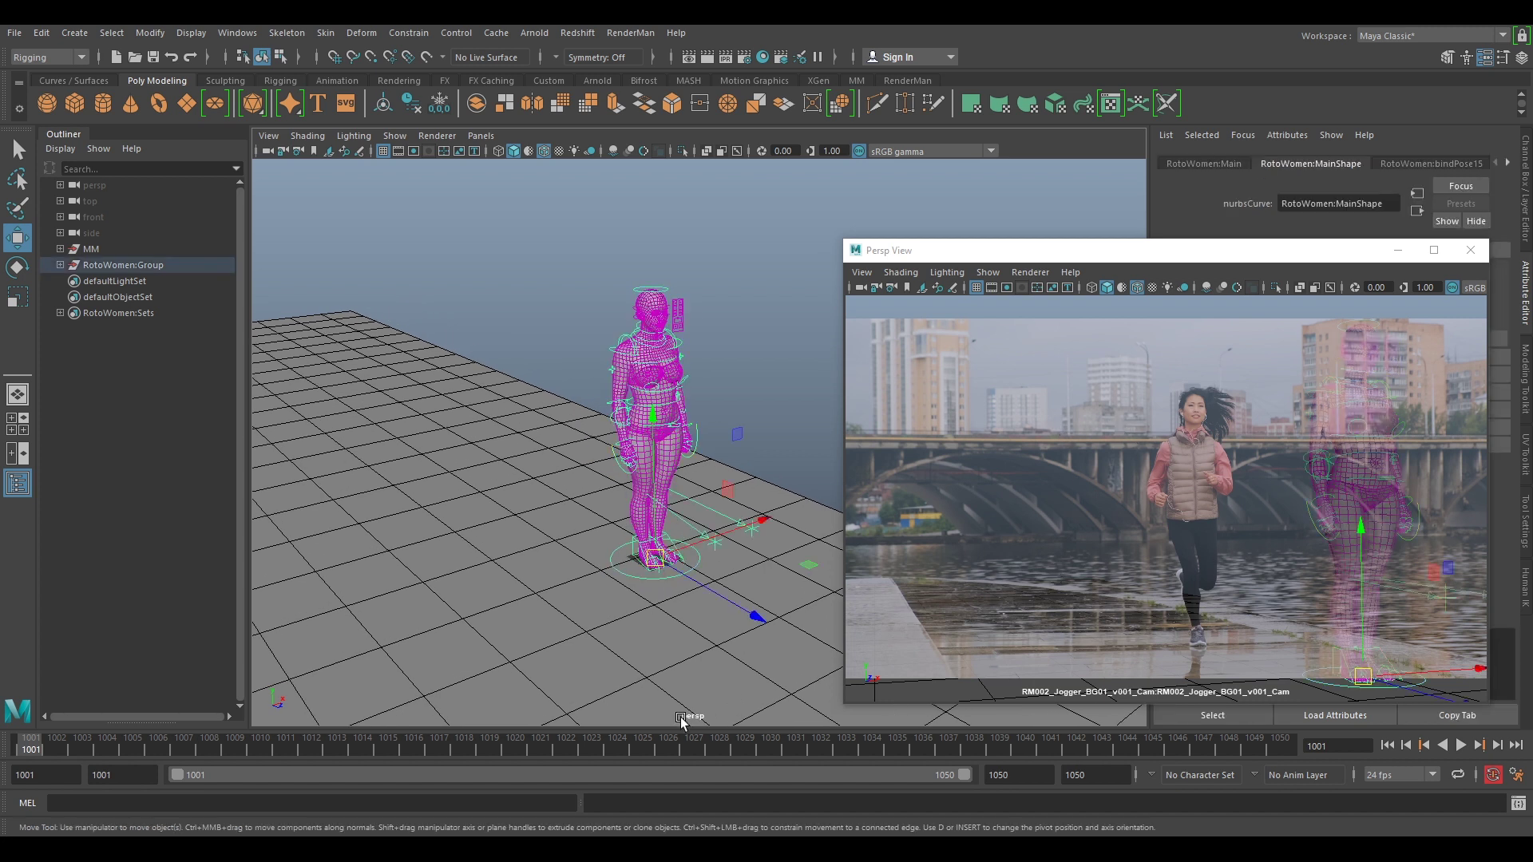
{"action": "left_click_drag", "start_coordinate": [506, 749], "coordinate": [4, 768]}
{"action": "left_click_drag", "start_coordinate": [720, 596], "coordinate": [687, 558]}
{"action": "right_click_drag", "start_coordinate": [688, 558], "coordinate": [710, 614], "text": "alt"}
{"action": "middle_click_drag", "start_coordinate": [711, 615], "coordinate": [713, 527], "text": "alt"}
Try lifting the whole rig off the ground with the main control, and undo the moves
{"action": "left_click_drag", "start_coordinate": [739, 541], "coordinate": [629, 570], "text": "alt"}
{"action": "right_click_drag", "start_coordinate": [629, 570], "coordinate": [670, 537], "text": "alt"}
{"action": "left_click_drag", "start_coordinate": [670, 537], "coordinate": [688, 511], "text": "alt"}
{"action": "middle_click_drag", "start_coordinate": [688, 511], "coordinate": [742, 386], "text": "alt"}
{"action": "left_click_drag", "start_coordinate": [742, 386], "coordinate": [696, 511], "text": "alt"}
{"action": "right_click_drag", "start_coordinate": [696, 511], "coordinate": [657, 489], "text": "alt"}
{"action": "left_click_drag", "start_coordinate": [658, 491], "coordinate": [670, 417], "text": "alt"}
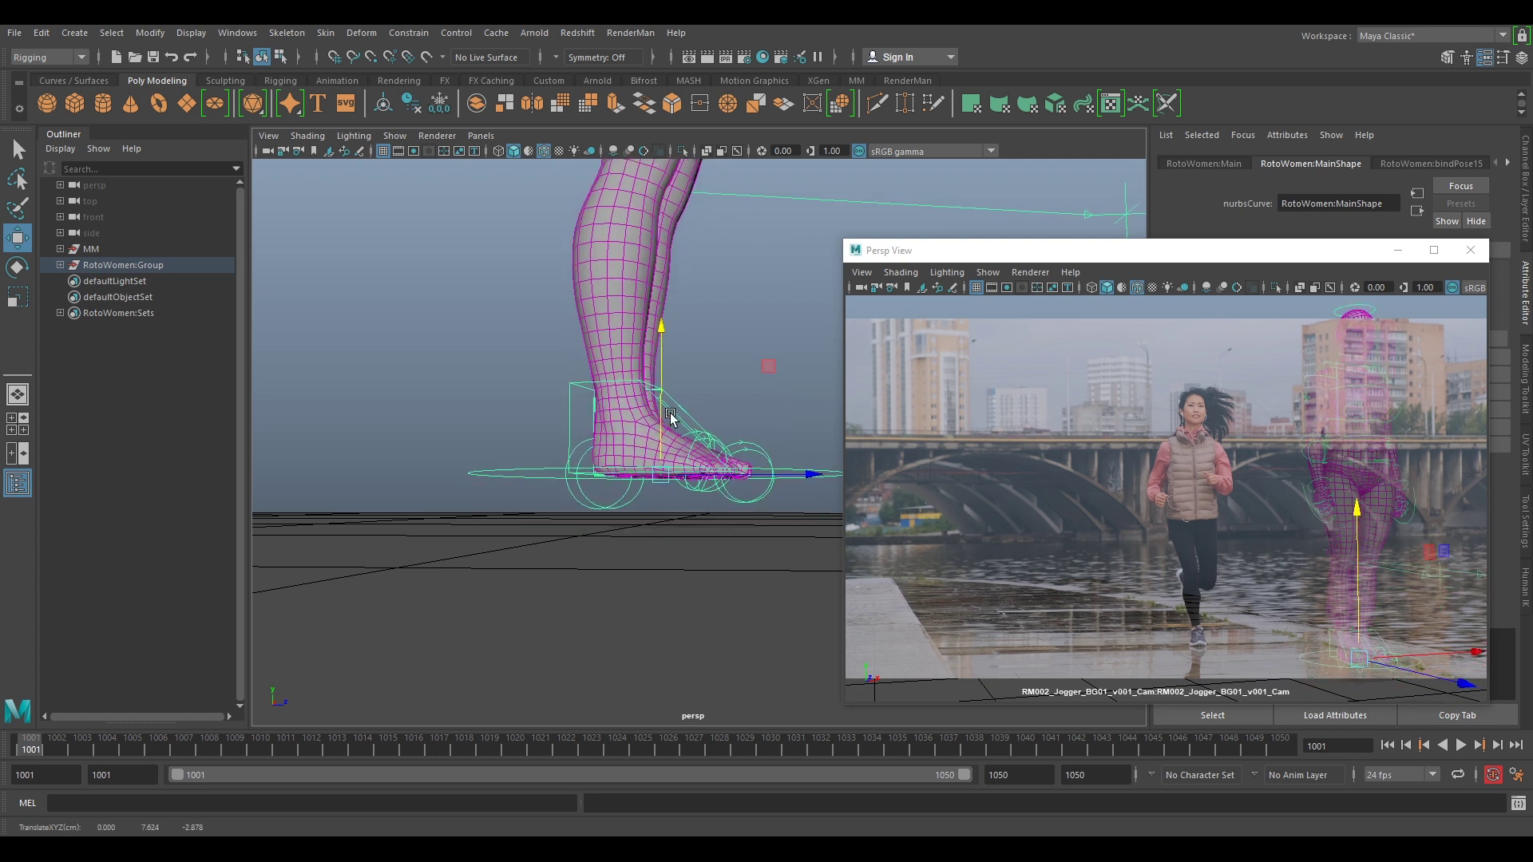
{"action": "key", "text": "ctrl+z"}
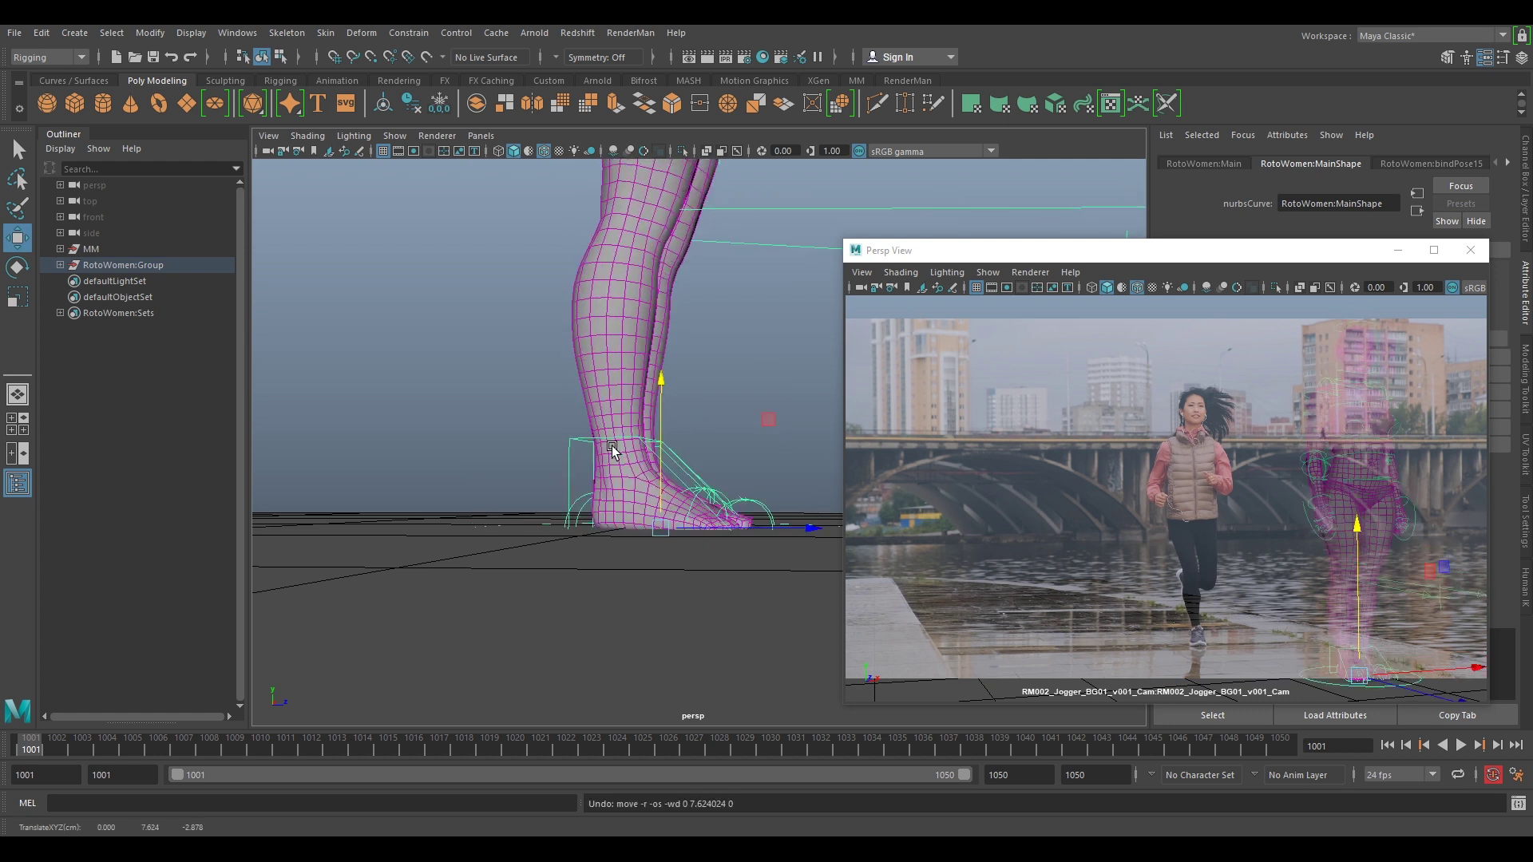
{"action": "key", "text": "ctrl+z"}
Move the main control along the ground to about X -24, Z -115 so the rig overlaps the jogger in the camera view
{"action": "left_click_drag", "start_coordinate": [695, 517], "coordinate": [630, 526], "text": "alt"}
{"action": "scroll", "coordinate": [689, 531], "scroll_direction": "down", "scroll_amount": 3}
{"action": "left_click_drag", "start_coordinate": [736, 521], "coordinate": [497, 411]}
{"action": "left_click_drag", "start_coordinate": [1311, 637], "coordinate": [1274, 642]}
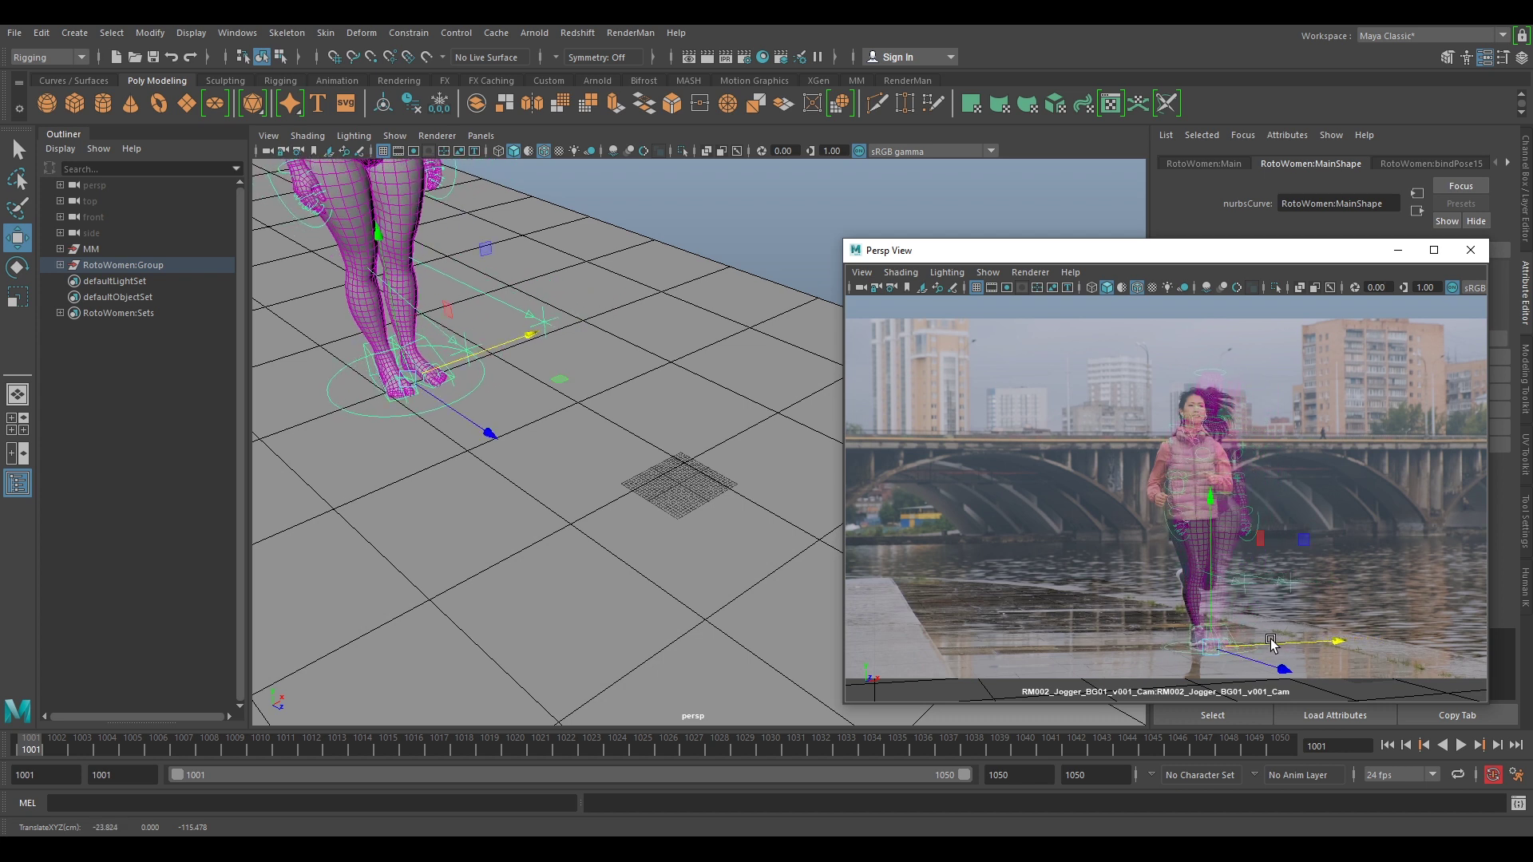
Enlarge the feet with 2D pan/zoom and shift the main control to about X -18, Z -135, onto the jogger's planted shoe
{"action": "key", "text": "backslash"}
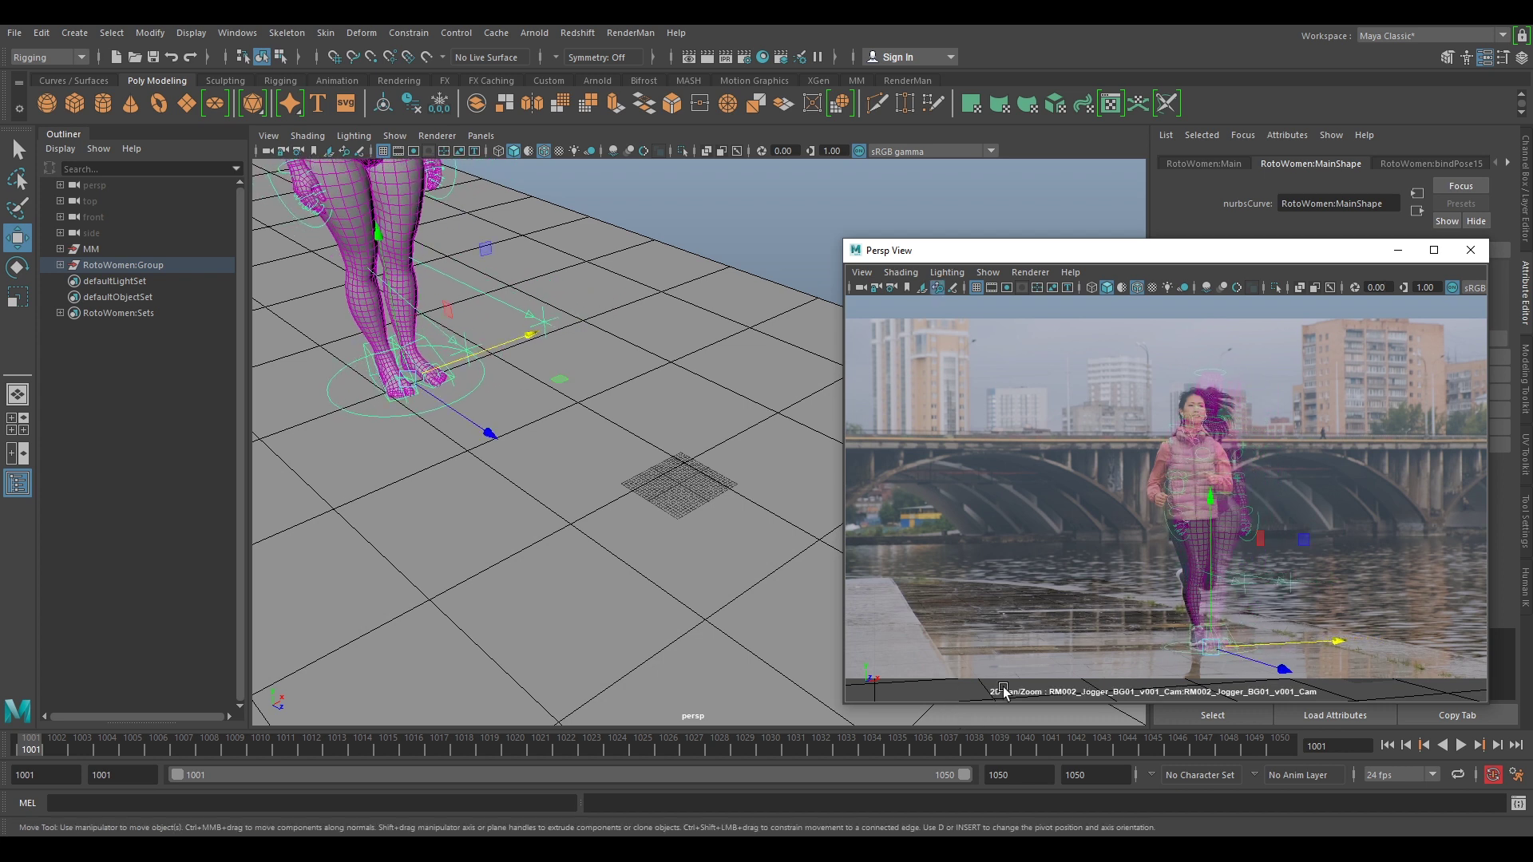
{"action": "right_click_drag", "start_coordinate": [1164, 611], "coordinate": [1447, 704]}
{"action": "middle_click_drag", "start_coordinate": [1283, 620], "coordinate": [1233, 458]}
{"action": "scroll", "coordinate": [1263, 508], "scroll_direction": "up", "scroll_amount": 5}
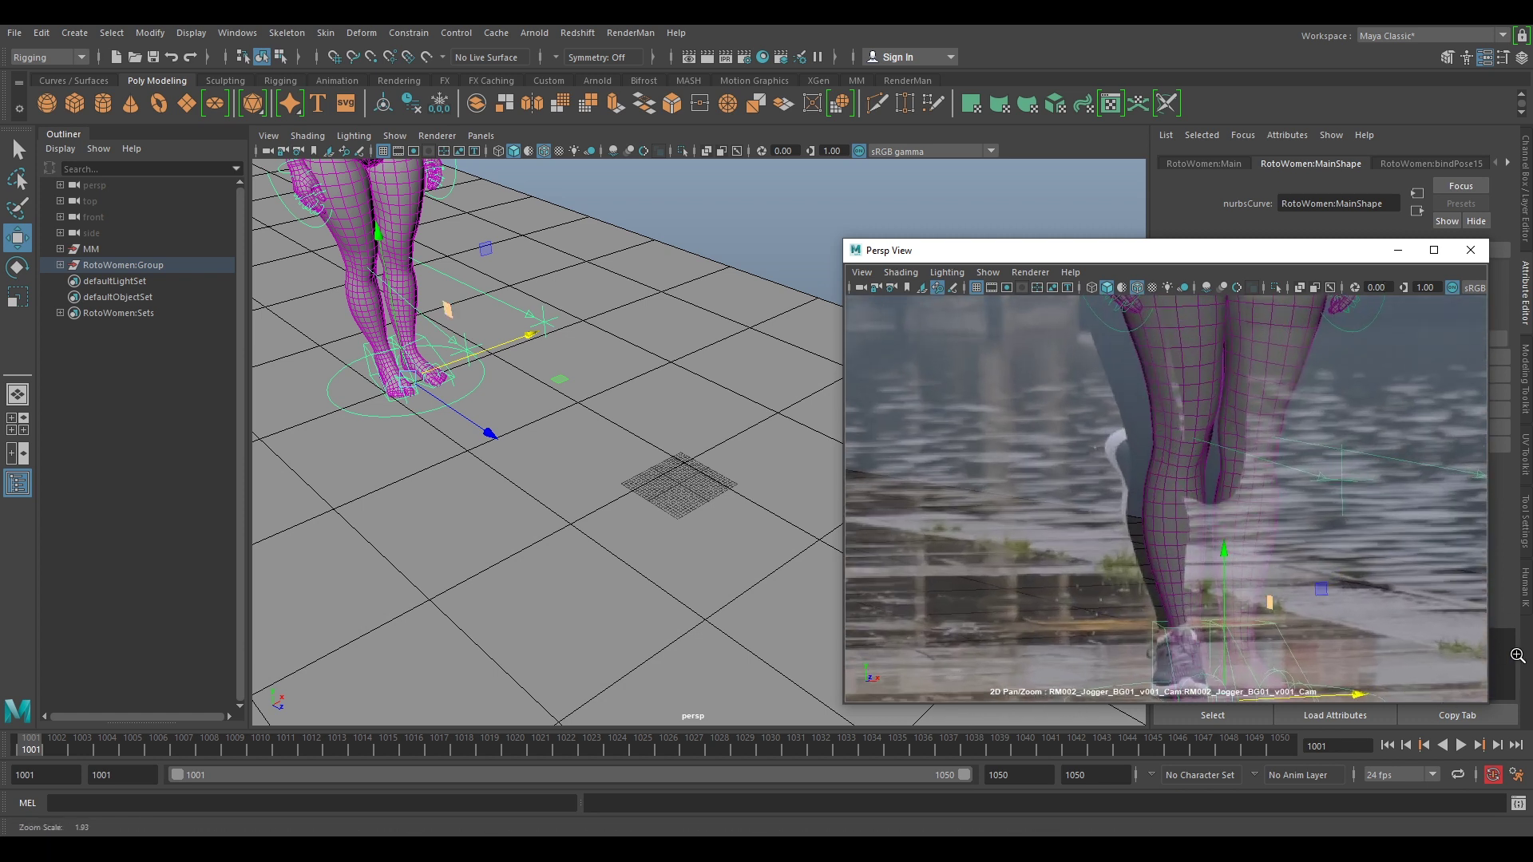
{"action": "left_click_drag", "start_coordinate": [1260, 608], "coordinate": [1232, 576]}
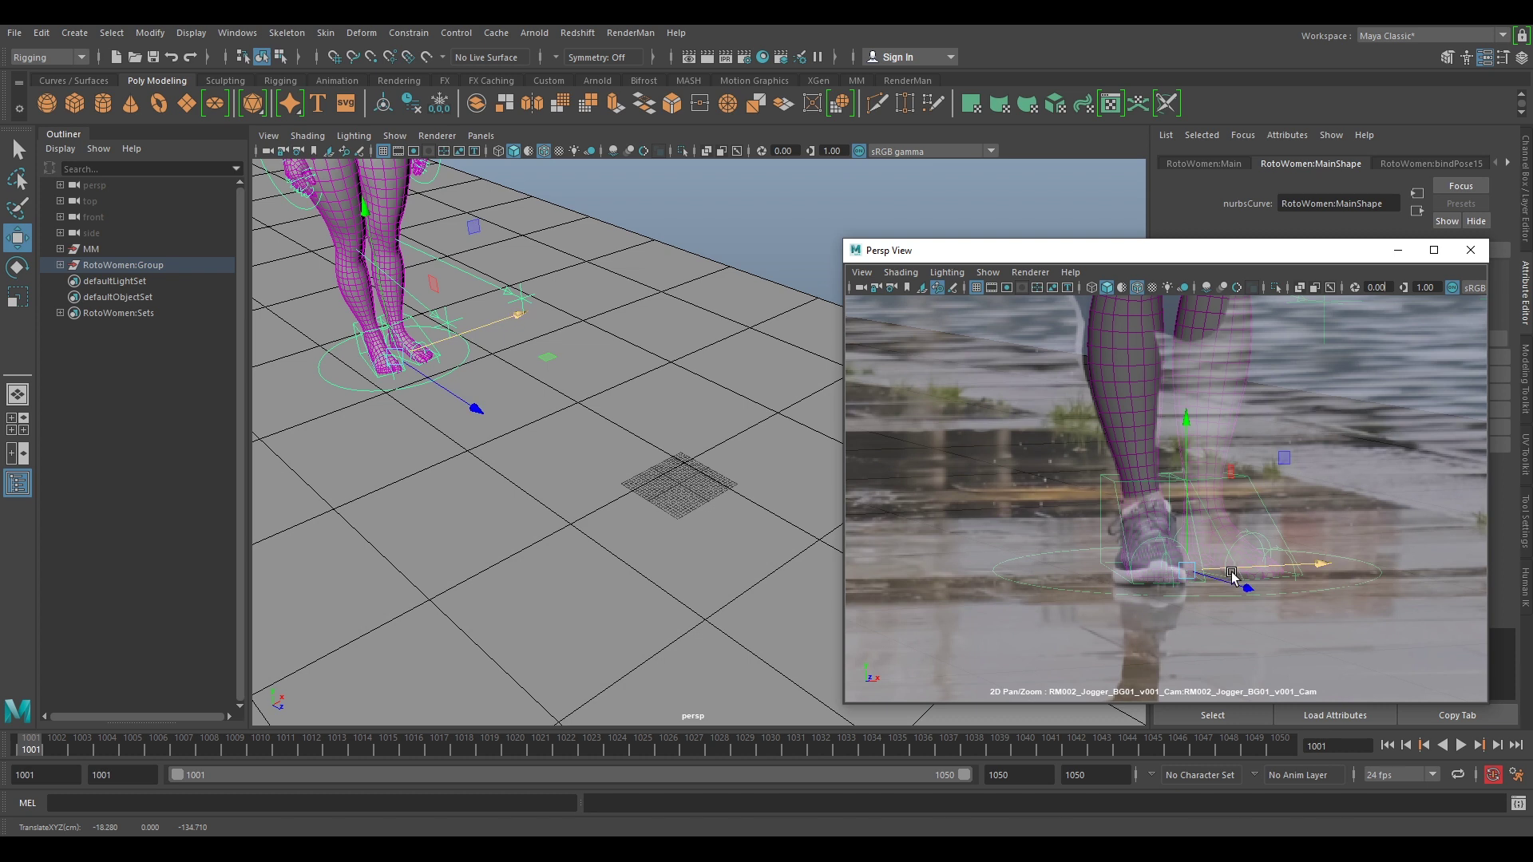
Fine-tune the main control's depth and check the rig's foot and body scale against the jogger
{"action": "right_click_drag", "start_coordinate": [1313, 593], "coordinate": [1190, 511]}
{"action": "middle_click_drag", "start_coordinate": [1222, 488], "coordinate": [1243, 545]}
{"action": "right_click_drag", "start_coordinate": [1293, 588], "coordinate": [1187, 578]}
{"action": "mouse_move", "coordinate": [1187, 578]}
{"action": "middle_mouse_down"}
{"action": "mouse_move", "coordinate": [1183, 684]}
{"action": "mouse_move", "coordinate": [1172, 518]}
{"action": "mouse_move", "coordinate": [1188, 565]}
{"action": "middle_mouse_up"}
{"action": "left_click_drag", "start_coordinate": [1195, 539], "coordinate": [1189, 539]}
{"action": "right_click_drag", "start_coordinate": [1194, 463], "coordinate": [1158, 439]}
{"action": "middle_click_drag", "start_coordinate": [1158, 439], "coordinate": [1230, 431]}
{"action": "middle_click_drag", "start_coordinate": [1155, 399], "coordinate": [1186, 443]}
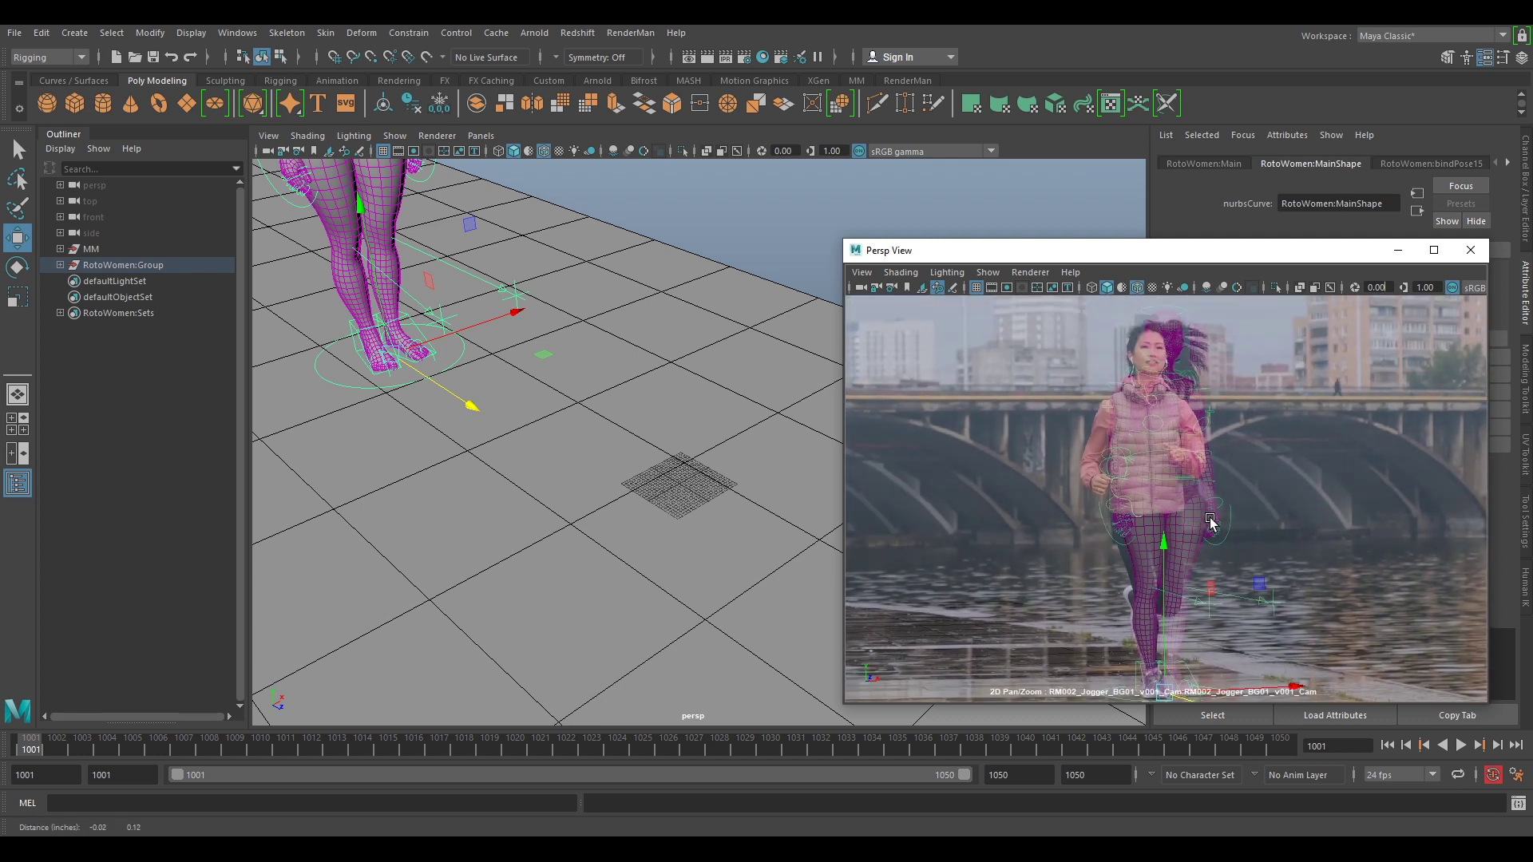
{"action": "middle_click_drag", "start_coordinate": [1218, 623], "coordinate": [1100, 470]}
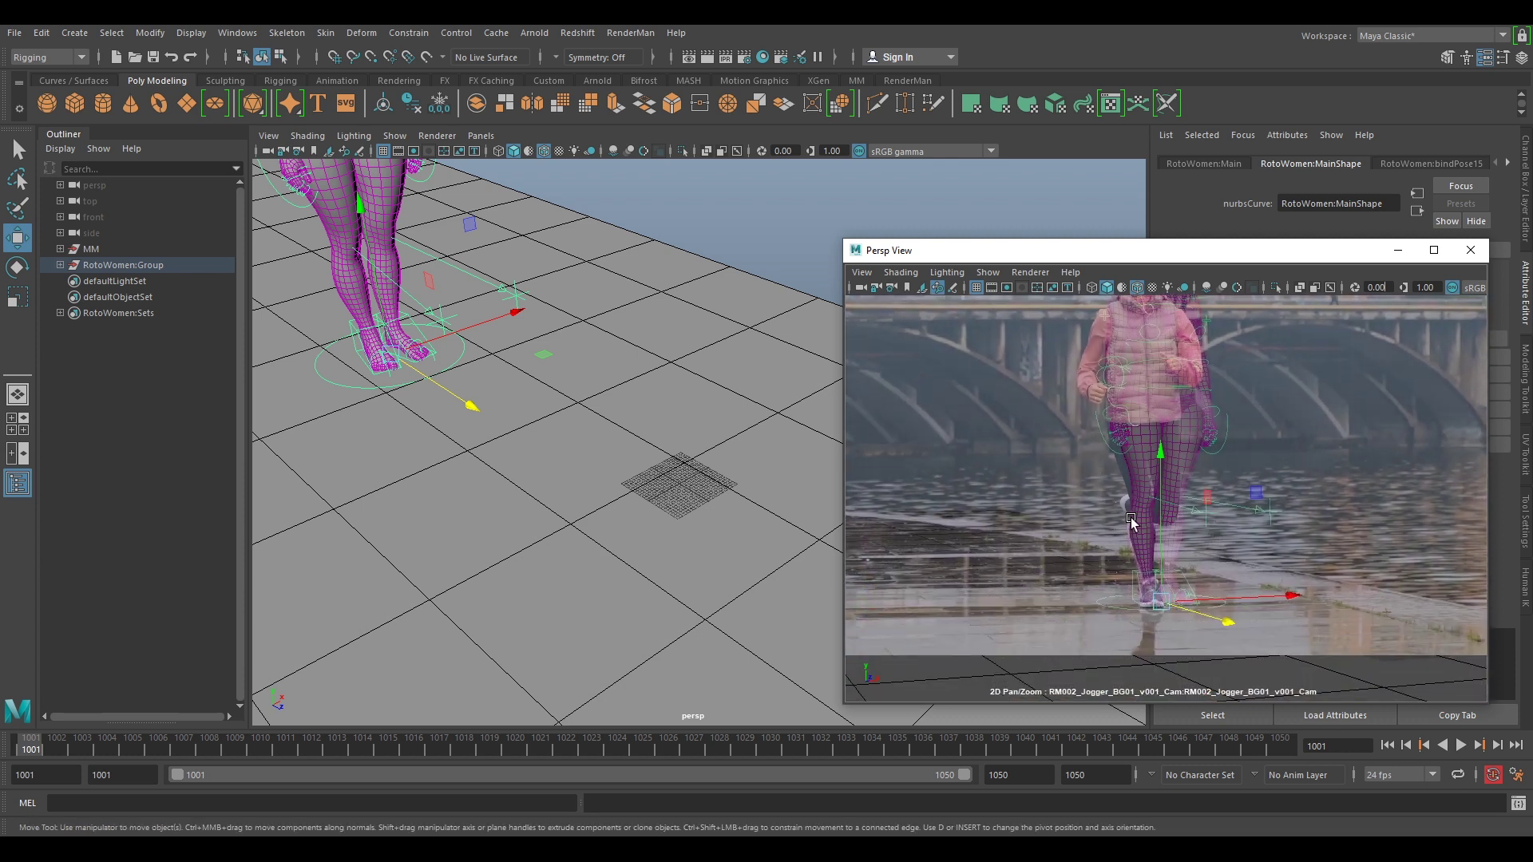
Select the root control, move it onto the jogger's hips and rotate it about -7 degrees in Y
{"action": "left_click_drag", "start_coordinate": [363, 337], "coordinate": [452, 326], "text": "alt"}
{"action": "middle_click_drag", "start_coordinate": [454, 397], "coordinate": [735, 595], "text": "alt"}
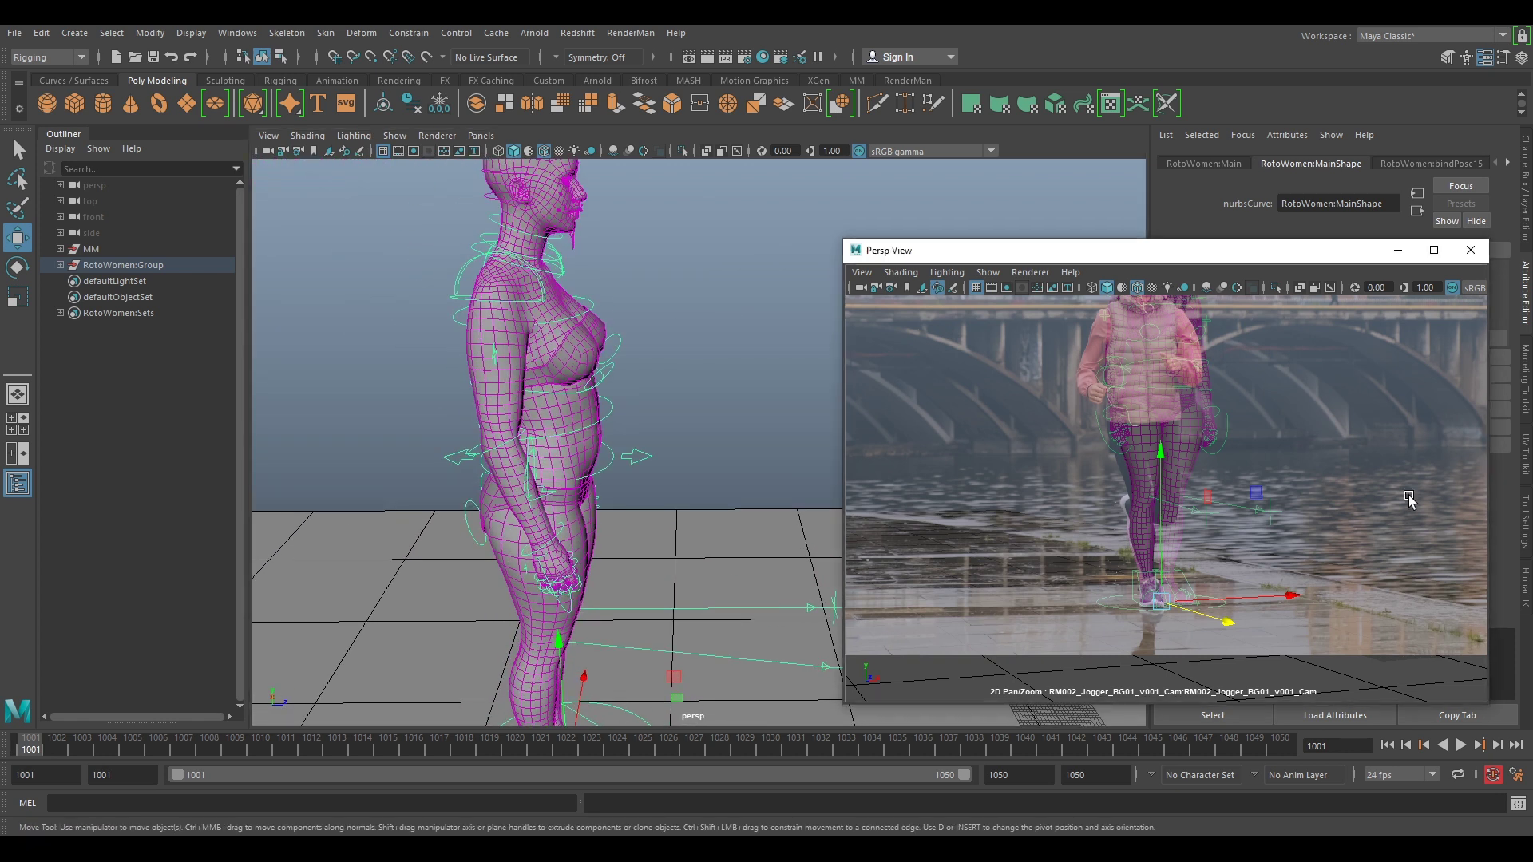
{"action": "scroll", "coordinate": [1277, 443], "scroll_direction": "down", "scroll_amount": 1}
{"action": "scroll", "coordinate": [1239, 479], "scroll_direction": "down", "scroll_amount": 1}
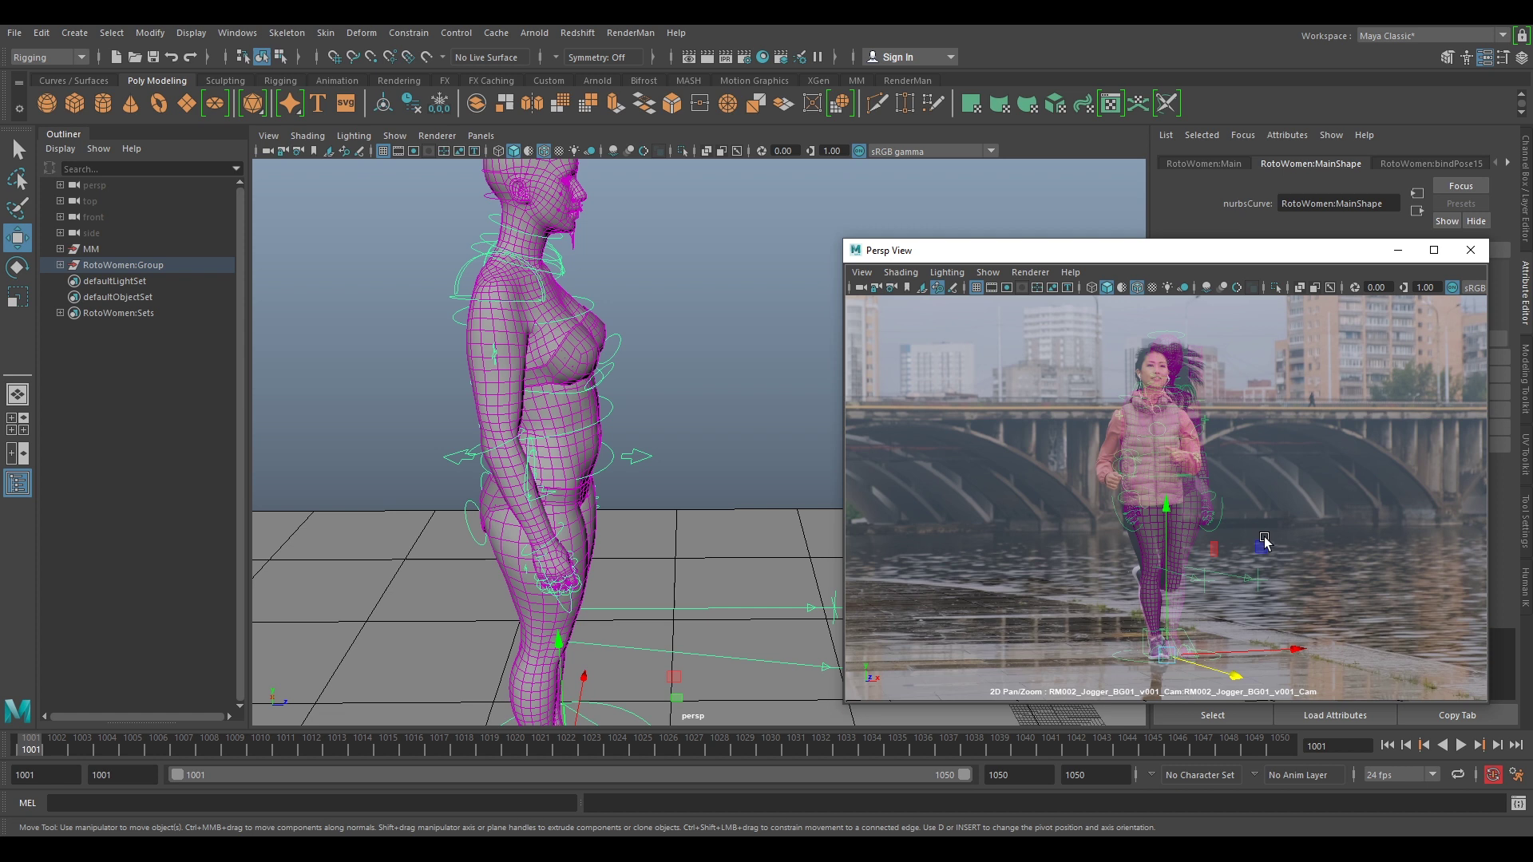
{"action": "scroll", "coordinate": [1315, 544], "scroll_direction": "up", "scroll_amount": 1}
{"action": "left_click_drag", "start_coordinate": [748, 505], "coordinate": [595, 488], "text": "alt"}
{"action": "middle_click_drag", "start_coordinate": [594, 488], "coordinate": [714, 496], "text": "alt"}
{"action": "scroll", "coordinate": [677, 477], "scroll_direction": "up", "scroll_amount": 3}
{"action": "left_click", "coordinate": [590, 501]}
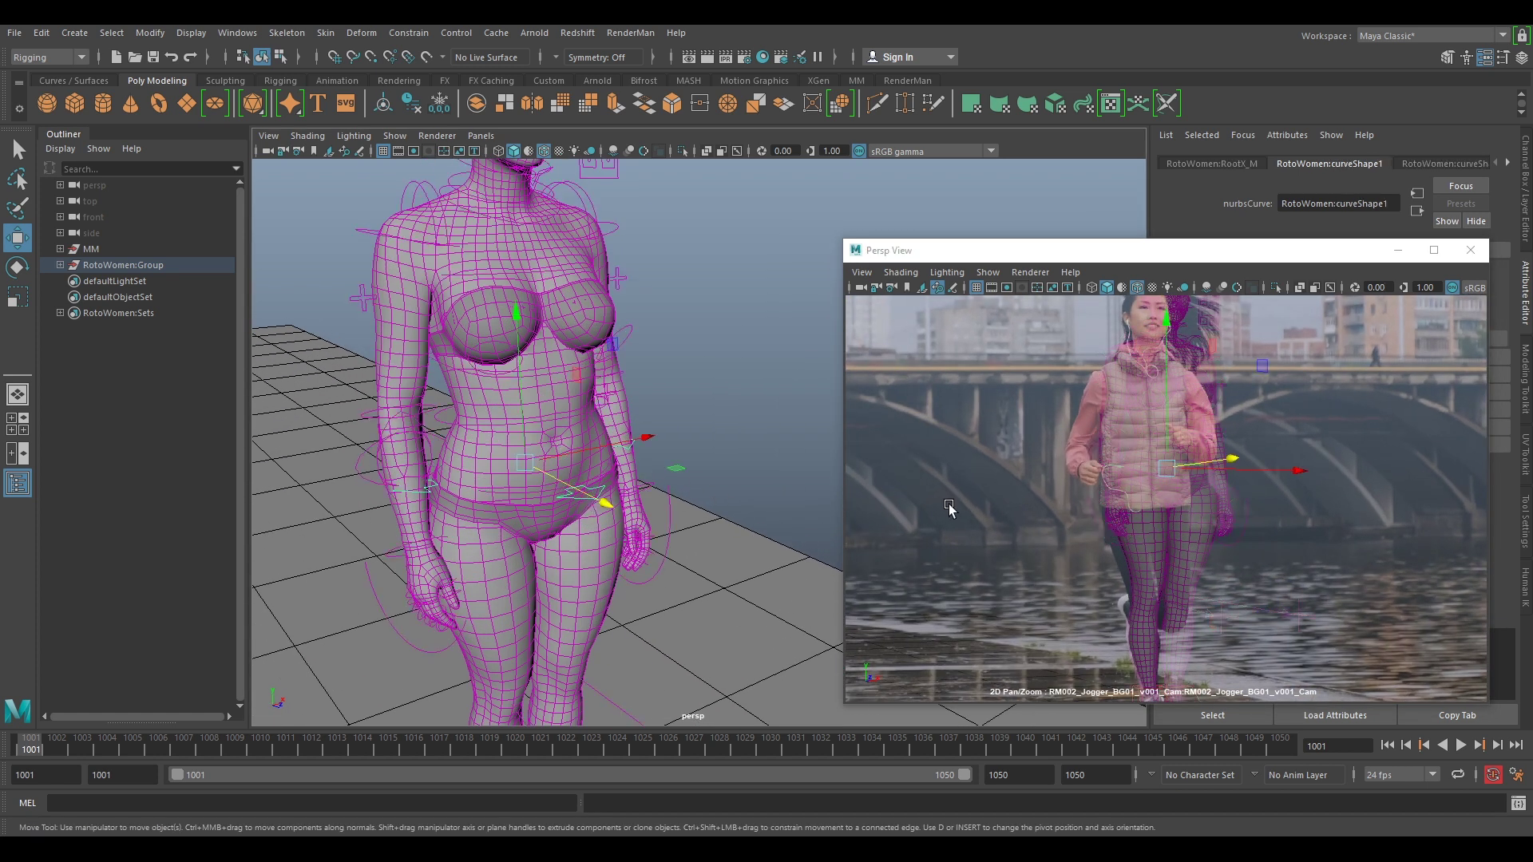
{"action": "left_click_drag", "start_coordinate": [1169, 472], "coordinate": [1131, 477]}
{"action": "key", "text": "e"}
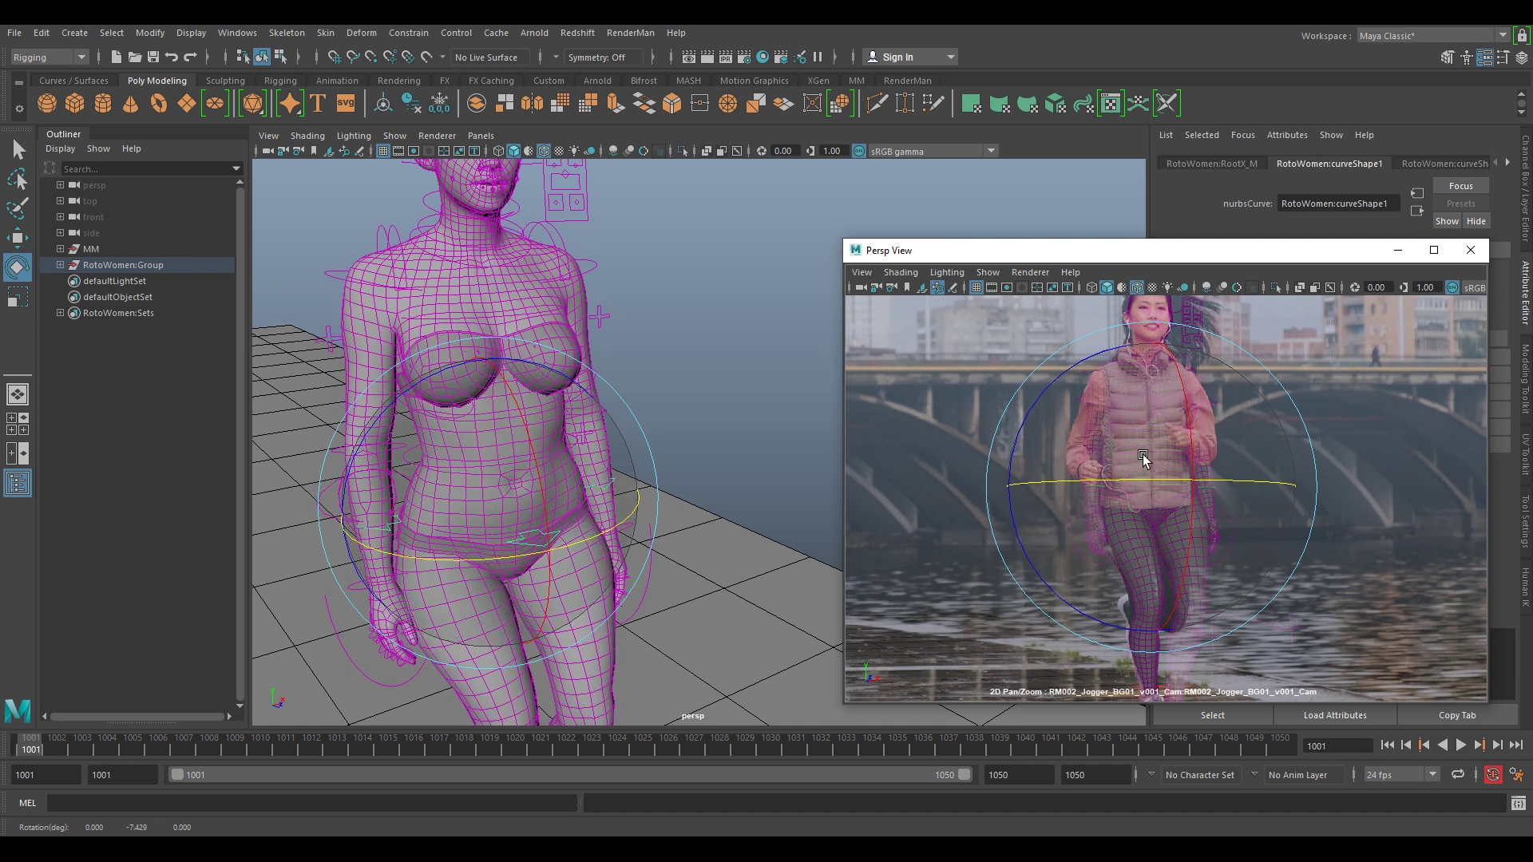
Check the hips and legs against the plate, and try moving the root control far sideways and back
{"action": "right_click_drag", "start_coordinate": [1373, 517], "coordinate": [1299, 495]}
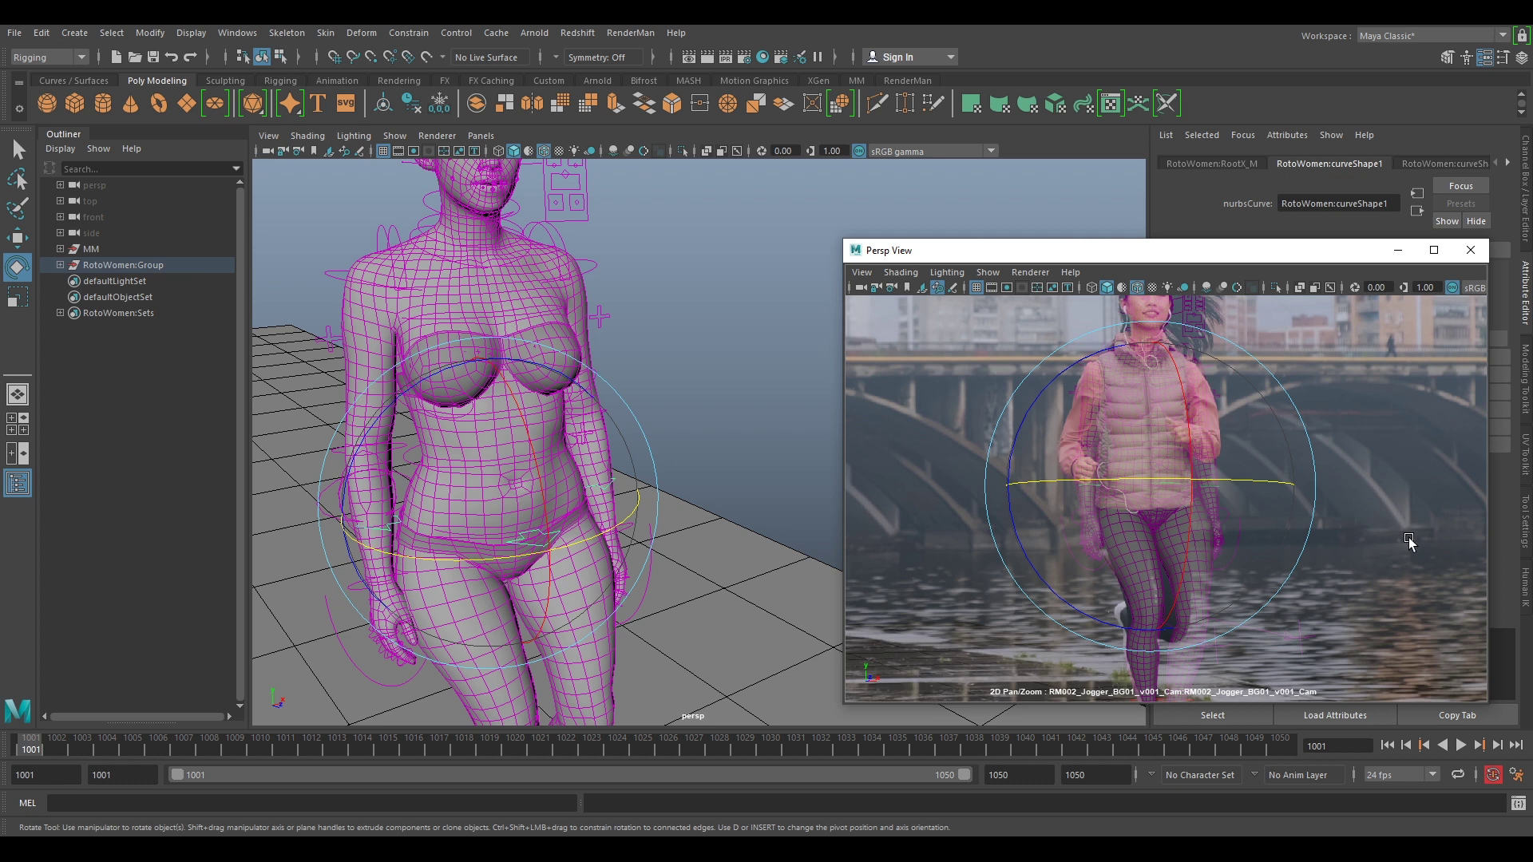
{"action": "right_click_drag", "start_coordinate": [1418, 567], "coordinate": [1426, 665]}
{"action": "middle_click_drag", "start_coordinate": [1405, 635], "coordinate": [1396, 473]}
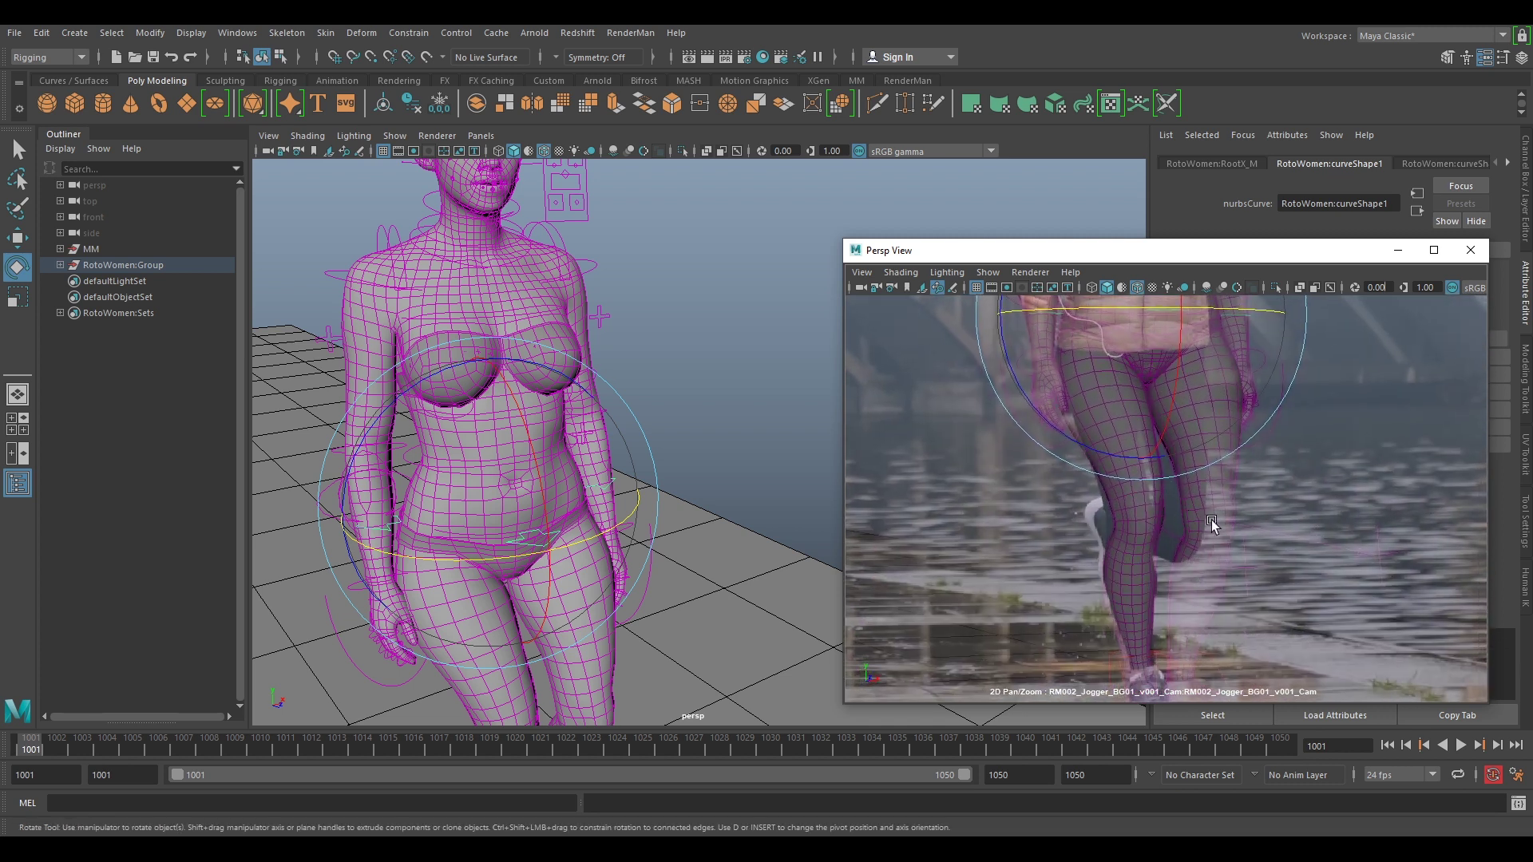
{"action": "left_click_drag", "start_coordinate": [618, 582], "coordinate": [781, 441], "text": "alt"}
{"action": "right_click_drag", "start_coordinate": [1381, 578], "coordinate": [1277, 531], "text": "alt"}
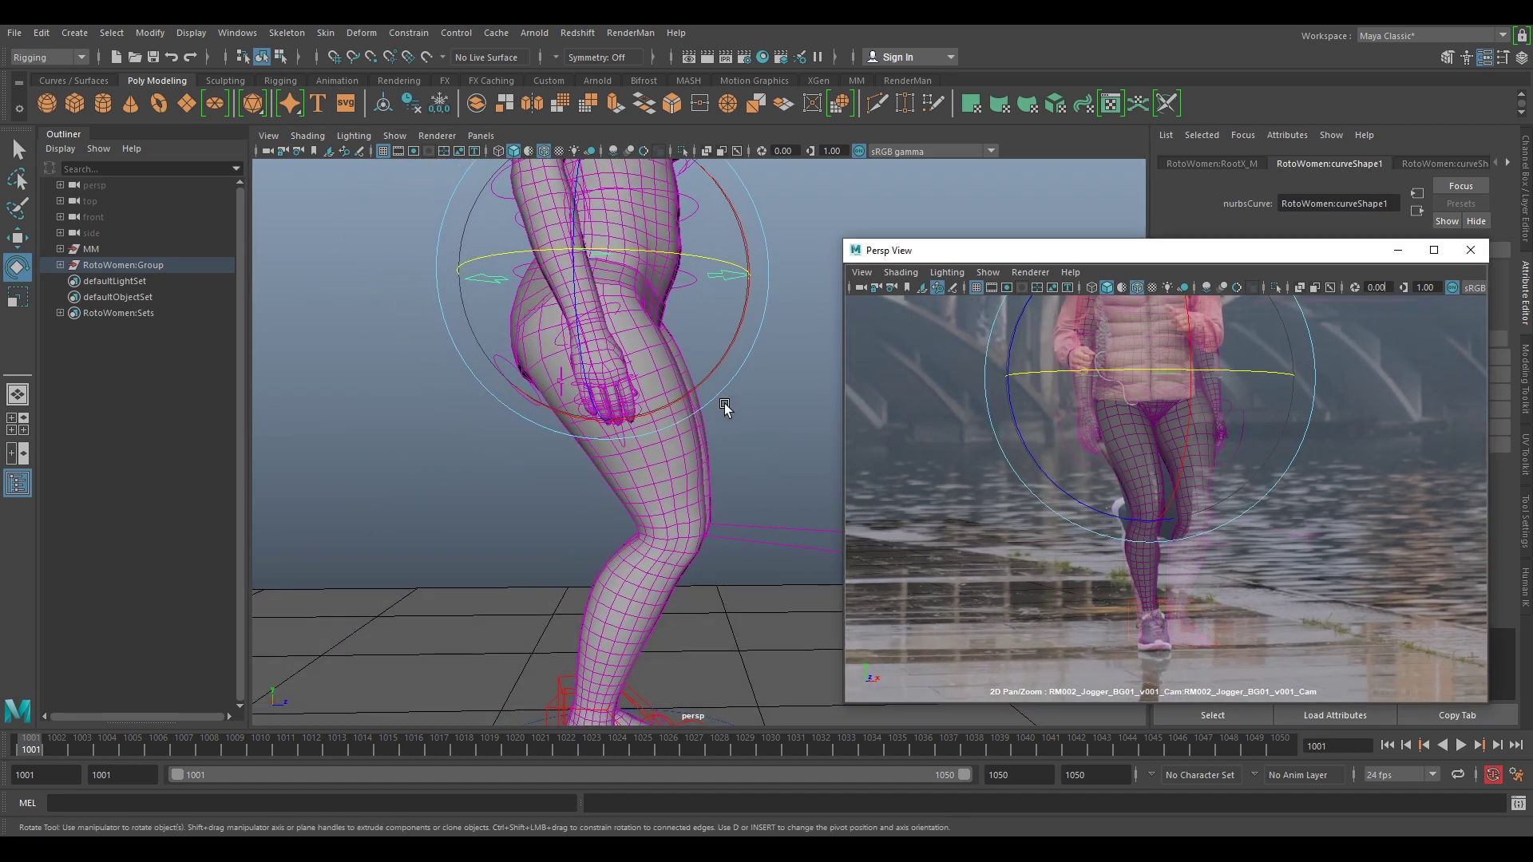
{"action": "key", "text": "w"}
{"action": "left_click_drag", "start_coordinate": [715, 338], "coordinate": [649, 432], "text": "alt"}
{"action": "left_click_drag", "start_coordinate": [589, 365], "coordinate": [1217, 445]}
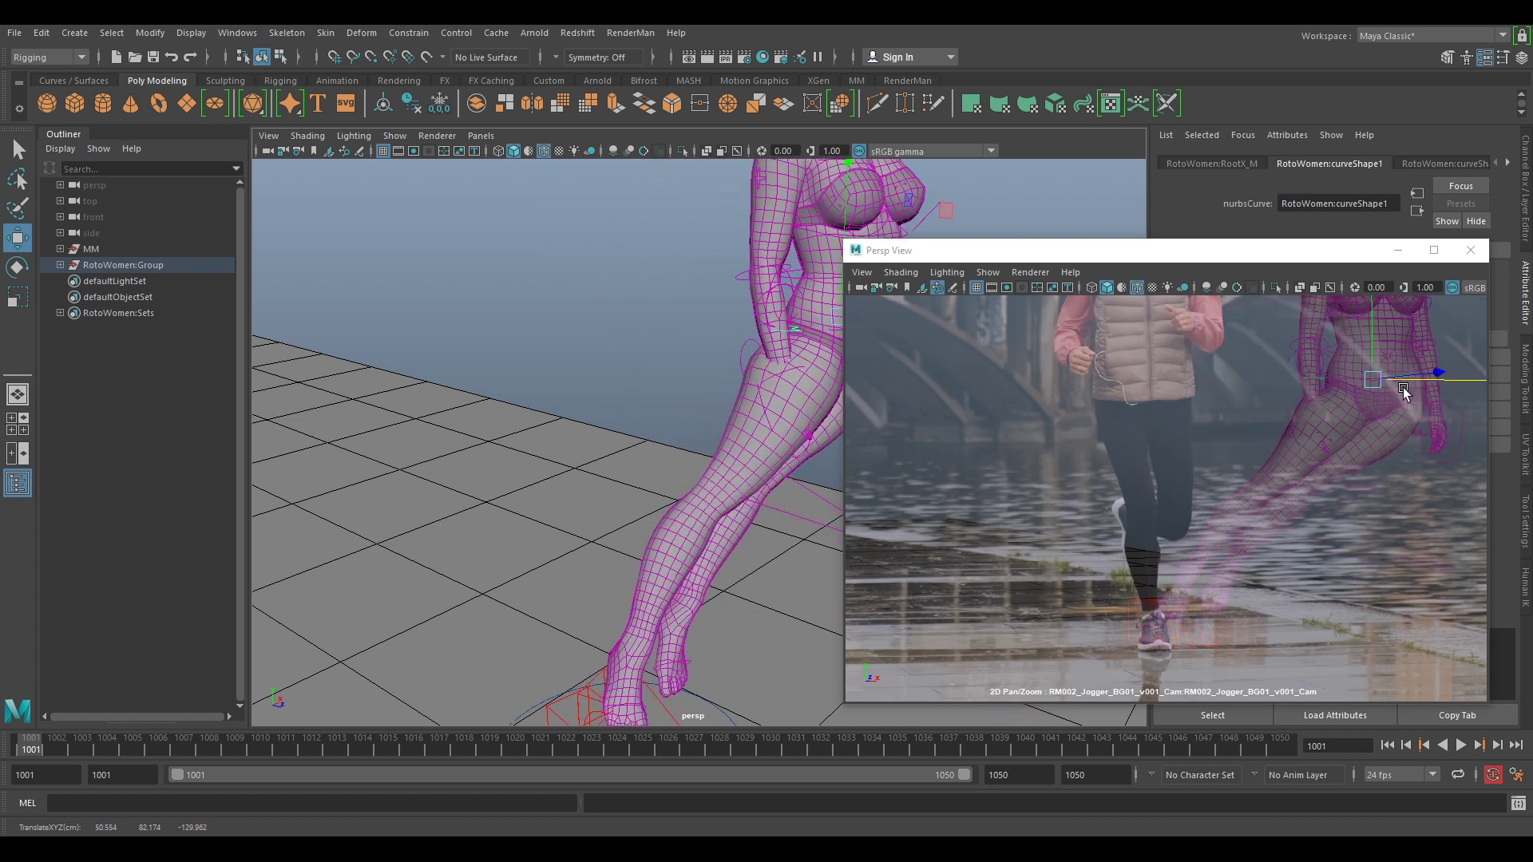
{"action": "middle_click_drag", "start_coordinate": [694, 368], "coordinate": [534, 432], "text": "alt"}
{"action": "left_click_drag", "start_coordinate": [703, 377], "coordinate": [403, 453]}
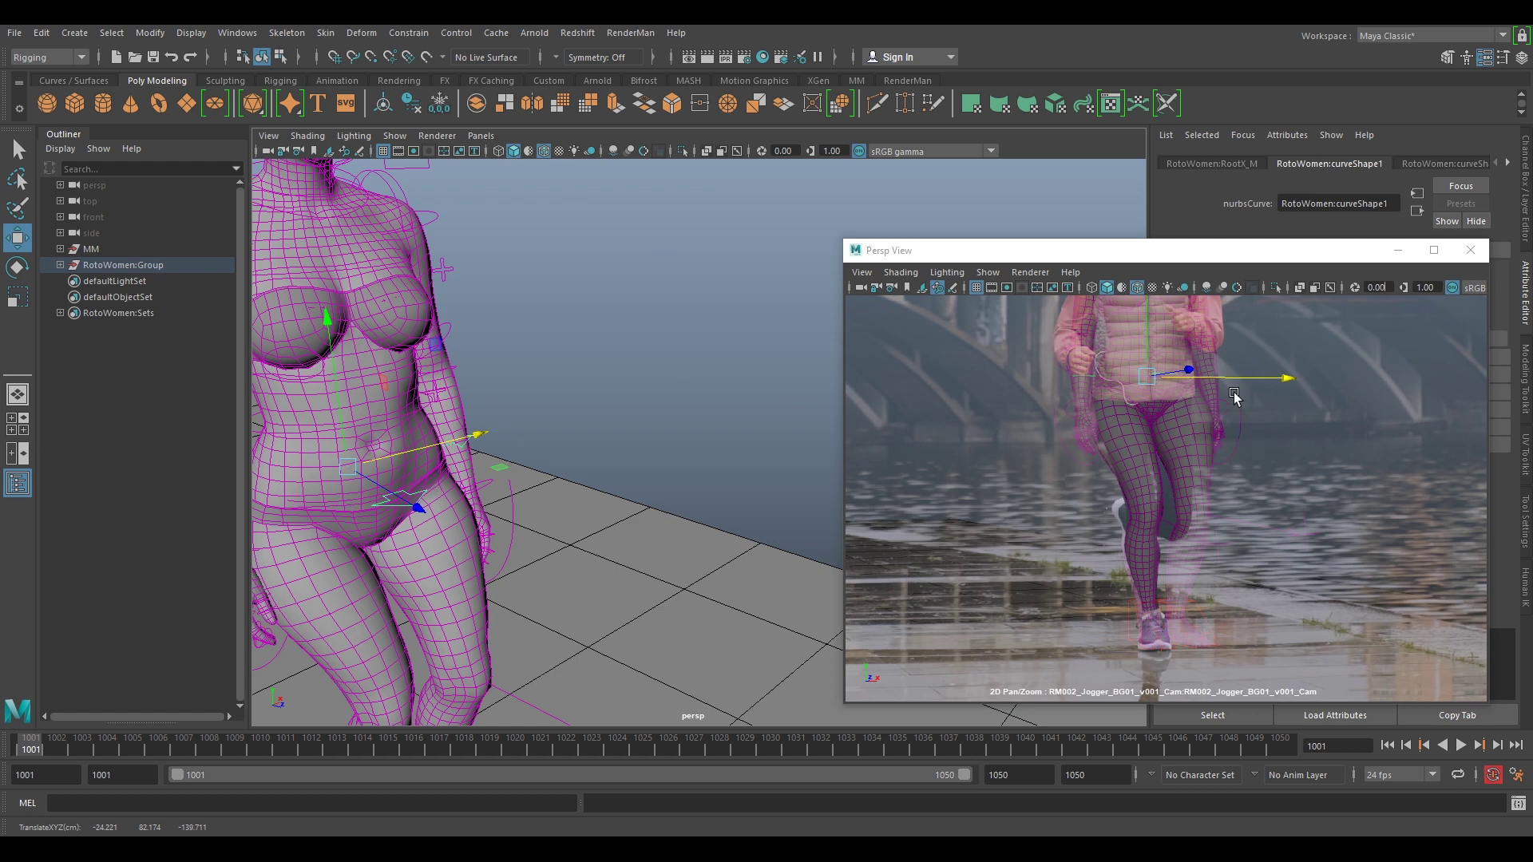
Nudge the root control to about X -25, Y 81 so the pelvis lines up with the jogger's waist
{"action": "left_click_drag", "start_coordinate": [1227, 381], "coordinate": [1221, 381]}
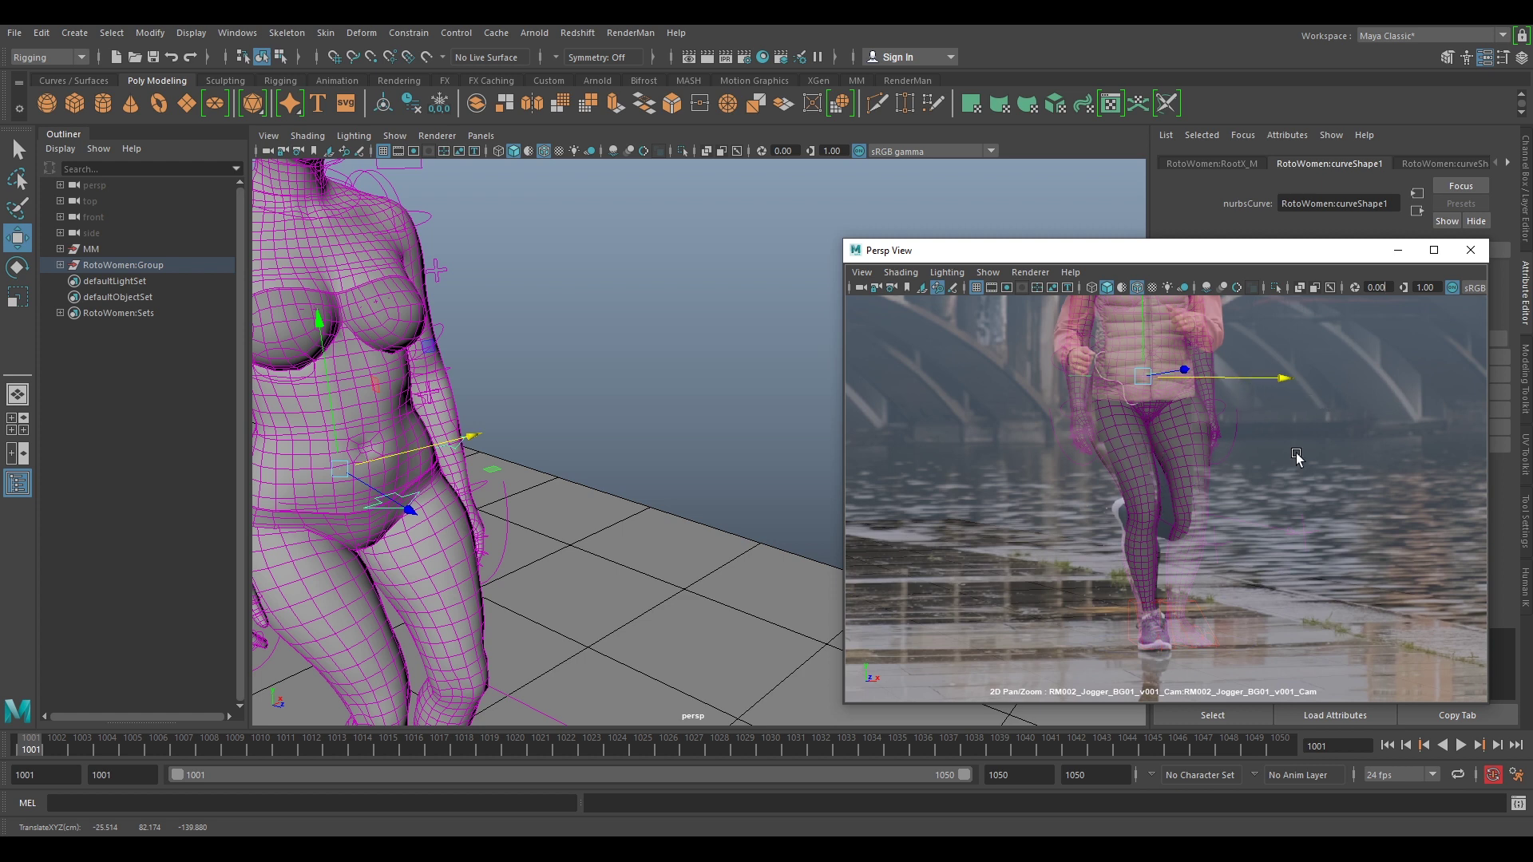
{"action": "middle_click_drag", "start_coordinate": [1266, 386], "coordinate": [1283, 563]}
{"action": "middle_click_drag", "start_coordinate": [1256, 502], "coordinate": [1252, 463]}
{"action": "scroll", "coordinate": [1154, 488], "scroll_direction": "up", "scroll_amount": 1}
{"action": "left_click_drag", "start_coordinate": [1159, 479], "coordinate": [1160, 483]}
{"action": "left_click_drag", "start_coordinate": [1237, 529], "coordinate": [1238, 530]}
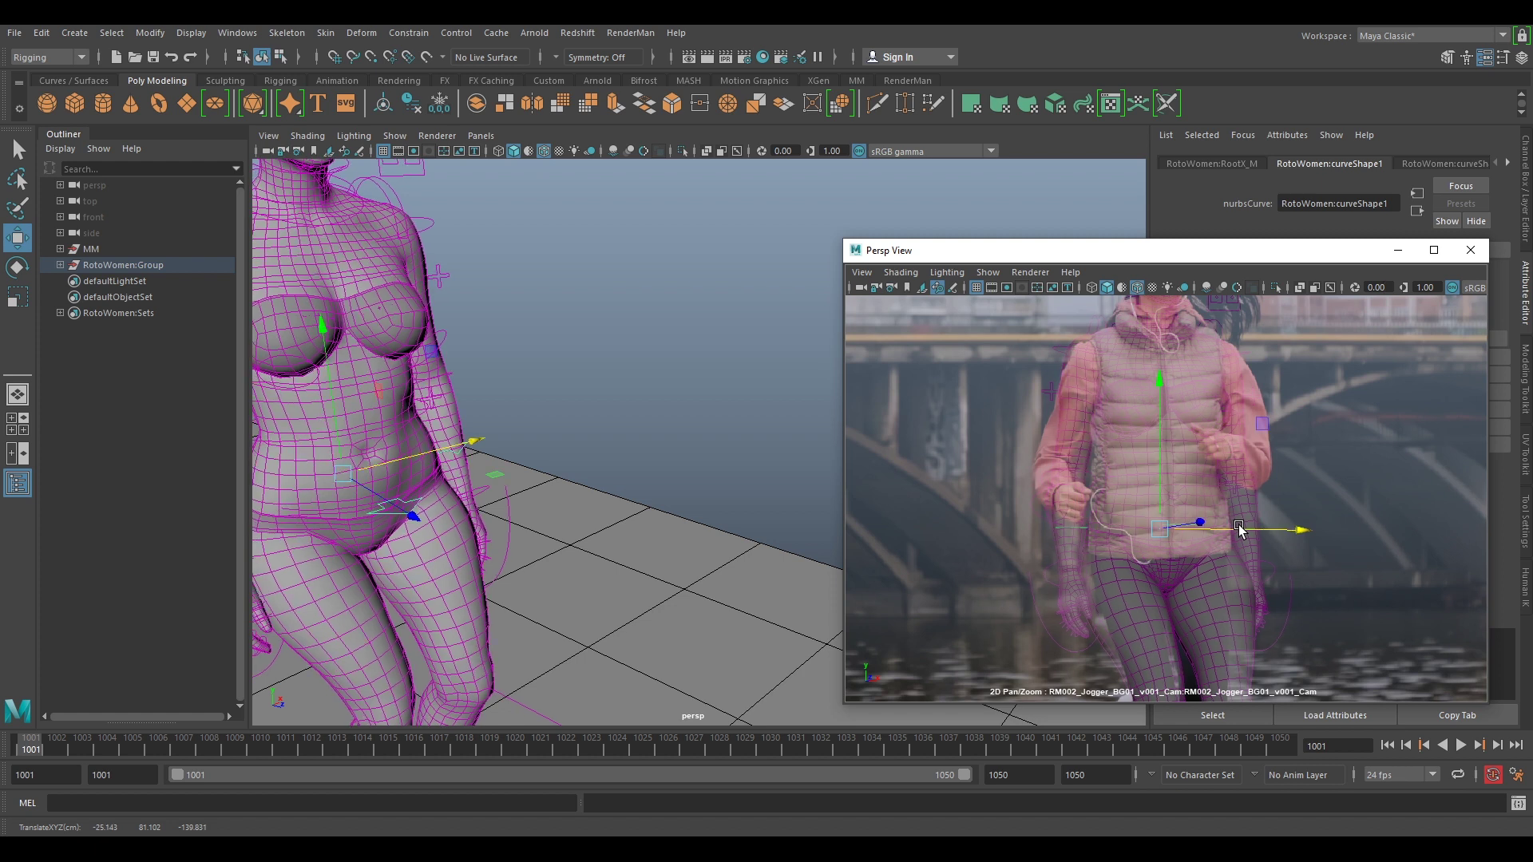
Rotate the root control to about -13 degrees in Y and compare the legs with the jogger's
{"action": "key", "text": "e"}
{"action": "left_click_drag", "start_coordinate": [1232, 527], "coordinate": [1218, 492]}
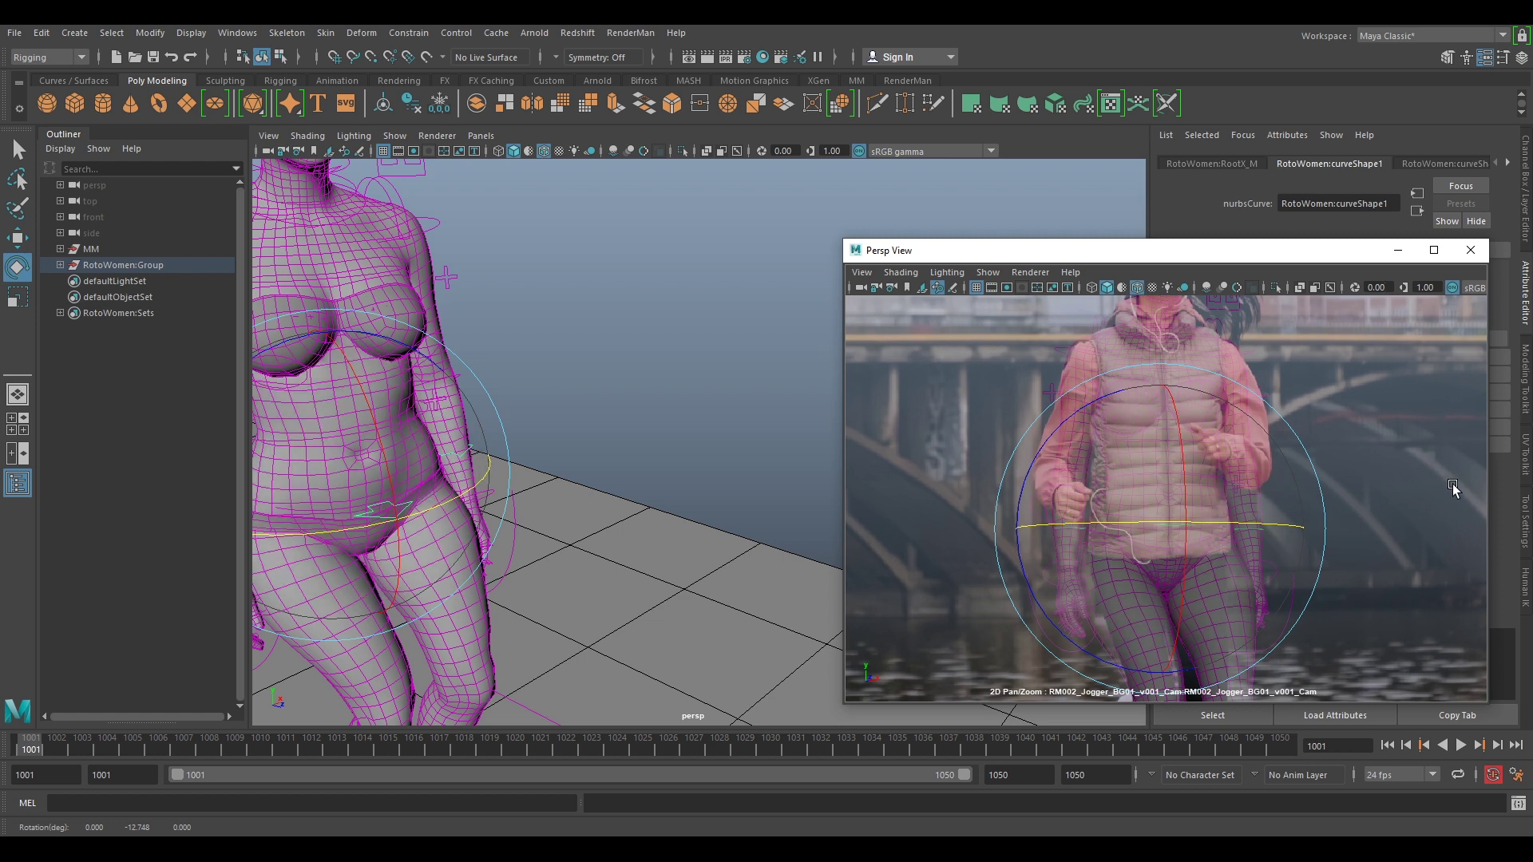
{"action": "right_click_drag", "start_coordinate": [1410, 487], "coordinate": [1352, 434]}
{"action": "middle_click_drag", "start_coordinate": [1352, 434], "coordinate": [1329, 274]}
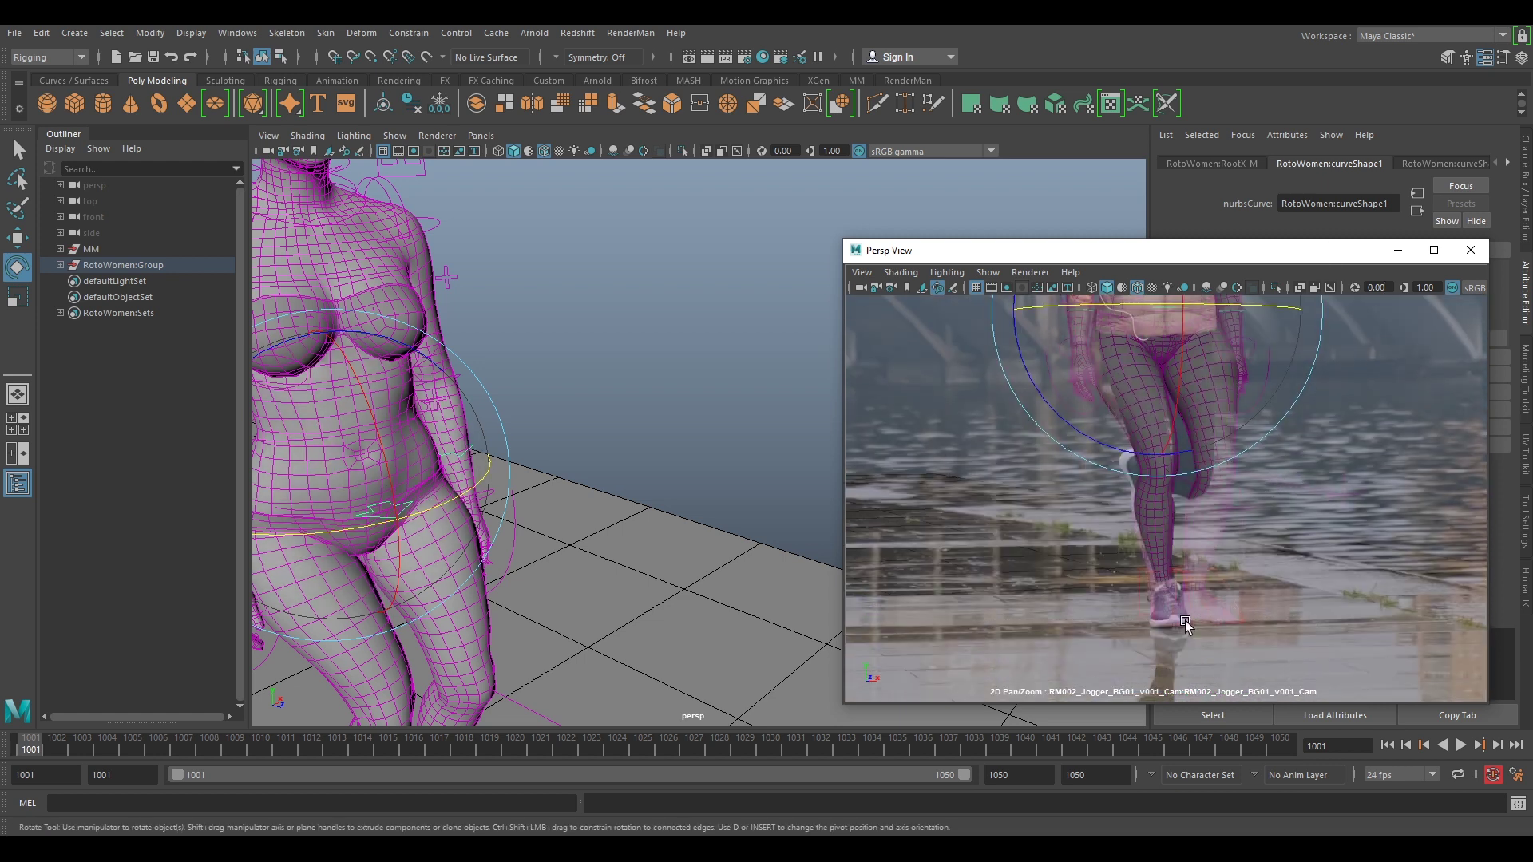
Select the left leg's foot control and raise it to a height of about 38 cm, lifting the foot behind the body
{"action": "left_click_drag", "start_coordinate": [530, 543], "coordinate": [772, 535], "text": "alt"}
{"action": "left_click_drag", "start_coordinate": [456, 559], "coordinate": [475, 582], "text": "alt"}
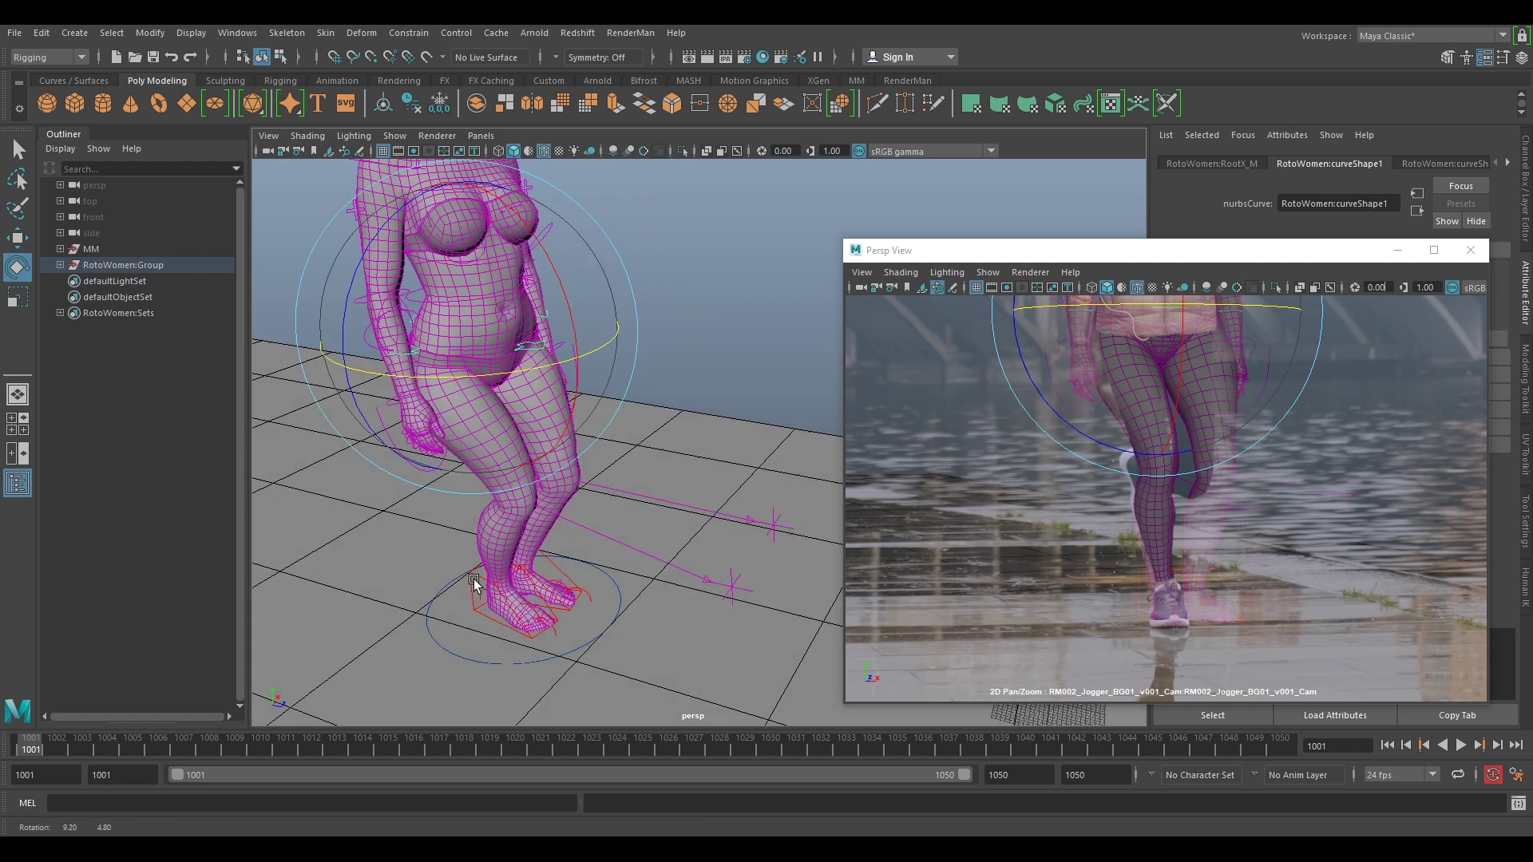
{"action": "middle_click_drag", "start_coordinate": [476, 581], "coordinate": [636, 493], "text": "alt"}
{"action": "scroll", "coordinate": [632, 501], "scroll_direction": "up", "scroll_amount": 4}
{"action": "left_click_drag", "start_coordinate": [597, 556], "coordinate": [552, 499], "text": "alt"}
{"action": "left_click", "coordinate": [618, 533]}
{"action": "key", "text": "w"}
{"action": "left_click_drag", "start_coordinate": [565, 558], "coordinate": [648, 514], "text": "alt"}
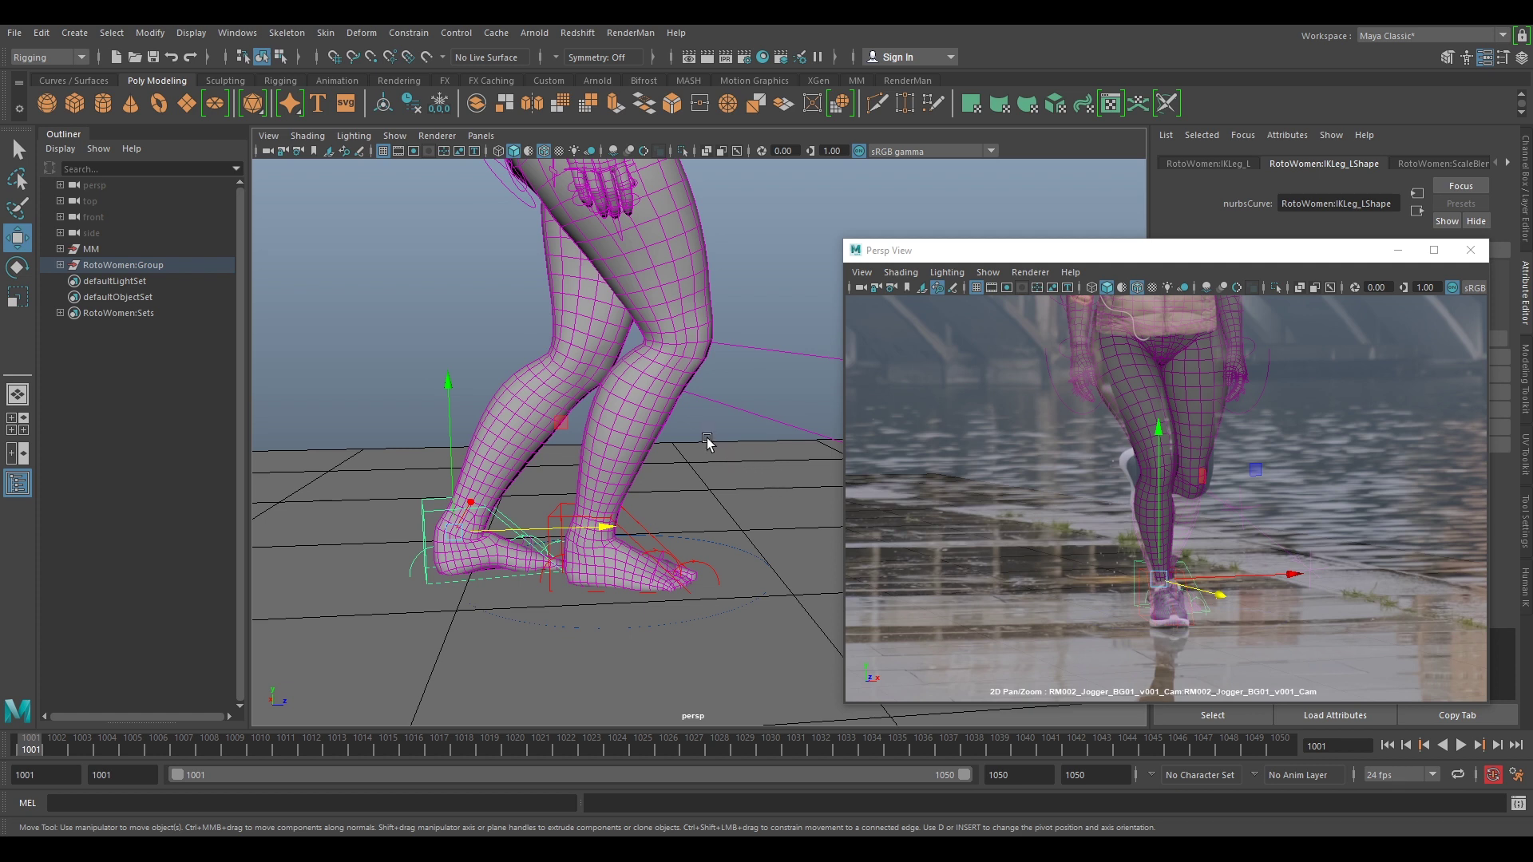
{"action": "left_click_drag", "start_coordinate": [449, 431], "coordinate": [475, 259]}
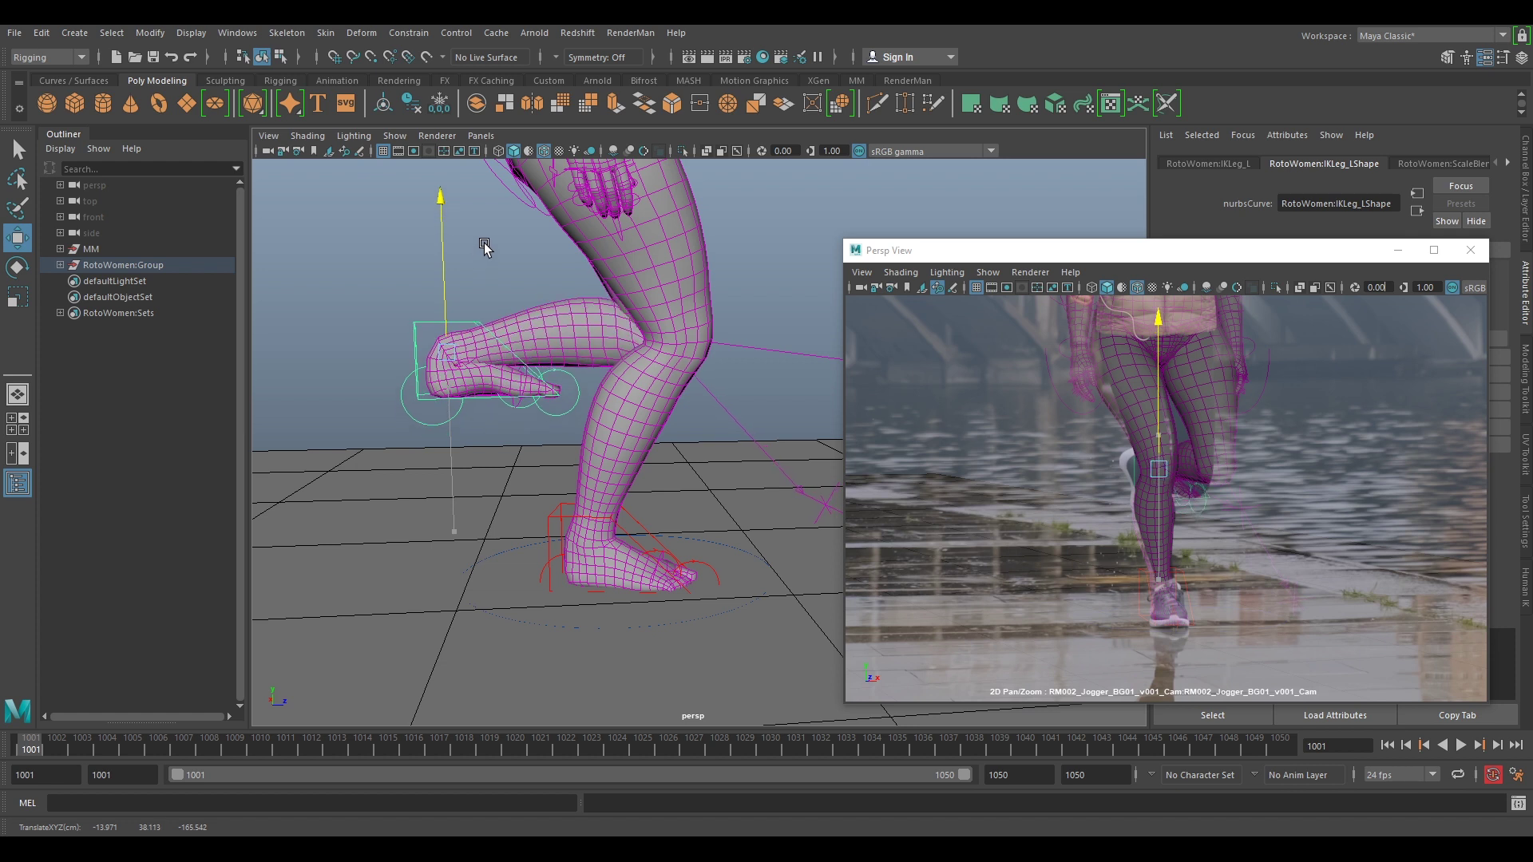
Rotate and reposition the left foot control to tilt the raised foot like the jogger's trailing foot
{"action": "key", "text": "e"}
{"action": "left_click_drag", "start_coordinate": [495, 206], "coordinate": [597, 409]}
{"action": "left_click_drag", "start_coordinate": [458, 273], "coordinate": [536, 249]}
{"action": "key", "text": "w"}
{"action": "left_click_drag", "start_coordinate": [554, 368], "coordinate": [481, 361]}
{"action": "key", "text": "e"}
{"action": "left_click_drag", "start_coordinate": [353, 289], "coordinate": [347, 328]}
Adjust the left foot control's position further and check the raised leg's pose from the front
{"action": "key", "text": "w"}
{"action": "left_click_drag", "start_coordinate": [467, 311], "coordinate": [359, 319], "text": "alt"}
{"action": "left_click_drag", "start_coordinate": [697, 329], "coordinate": [569, 307]}
{"action": "key", "text": "e"}
{"action": "scroll", "coordinate": [607, 340], "scroll_direction": "down", "scroll_amount": 3}
{"action": "scroll", "coordinate": [606, 340], "scroll_direction": "down", "scroll_amount": 3}
{"action": "middle_click_drag", "start_coordinate": [688, 314], "coordinate": [664, 349], "text": "alt"}
{"action": "middle_click_drag", "start_coordinate": [699, 276], "coordinate": [714, 307], "text": "alt"}
{"action": "scroll", "coordinate": [700, 312], "scroll_direction": "up", "scroll_amount": 3}
{"action": "left_click_drag", "start_coordinate": [691, 289], "coordinate": [739, 301], "text": "alt"}
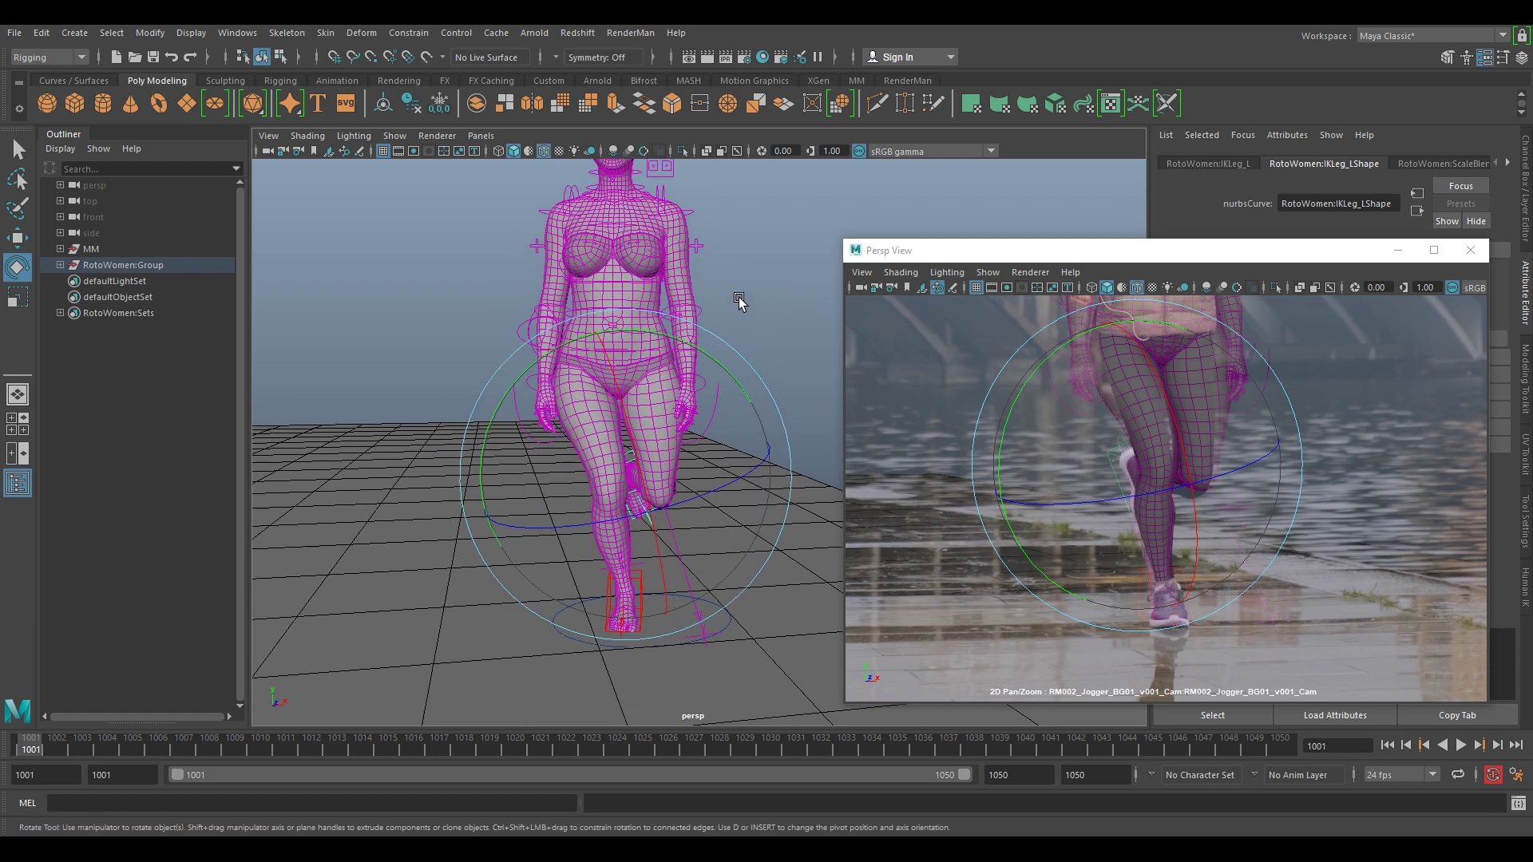
Select the root control and move it slightly downward to fit the hips to the jogger's
{"action": "left_click", "coordinate": [803, 274]}
{"action": "left_click", "coordinate": [635, 346]}
{"action": "left_click_drag", "start_coordinate": [691, 351], "coordinate": [720, 372]}
{"action": "key", "text": "w"}
{"action": "left_click_drag", "start_coordinate": [638, 312], "coordinate": [640, 324]}
Select the left leg's pole vector control and reposition it to aim the raised knee like the jogger's
{"action": "left_click_drag", "start_coordinate": [702, 408], "coordinate": [581, 411], "text": "alt"}
{"action": "middle_click_drag", "start_coordinate": [603, 471], "coordinate": [563, 393], "text": "alt"}
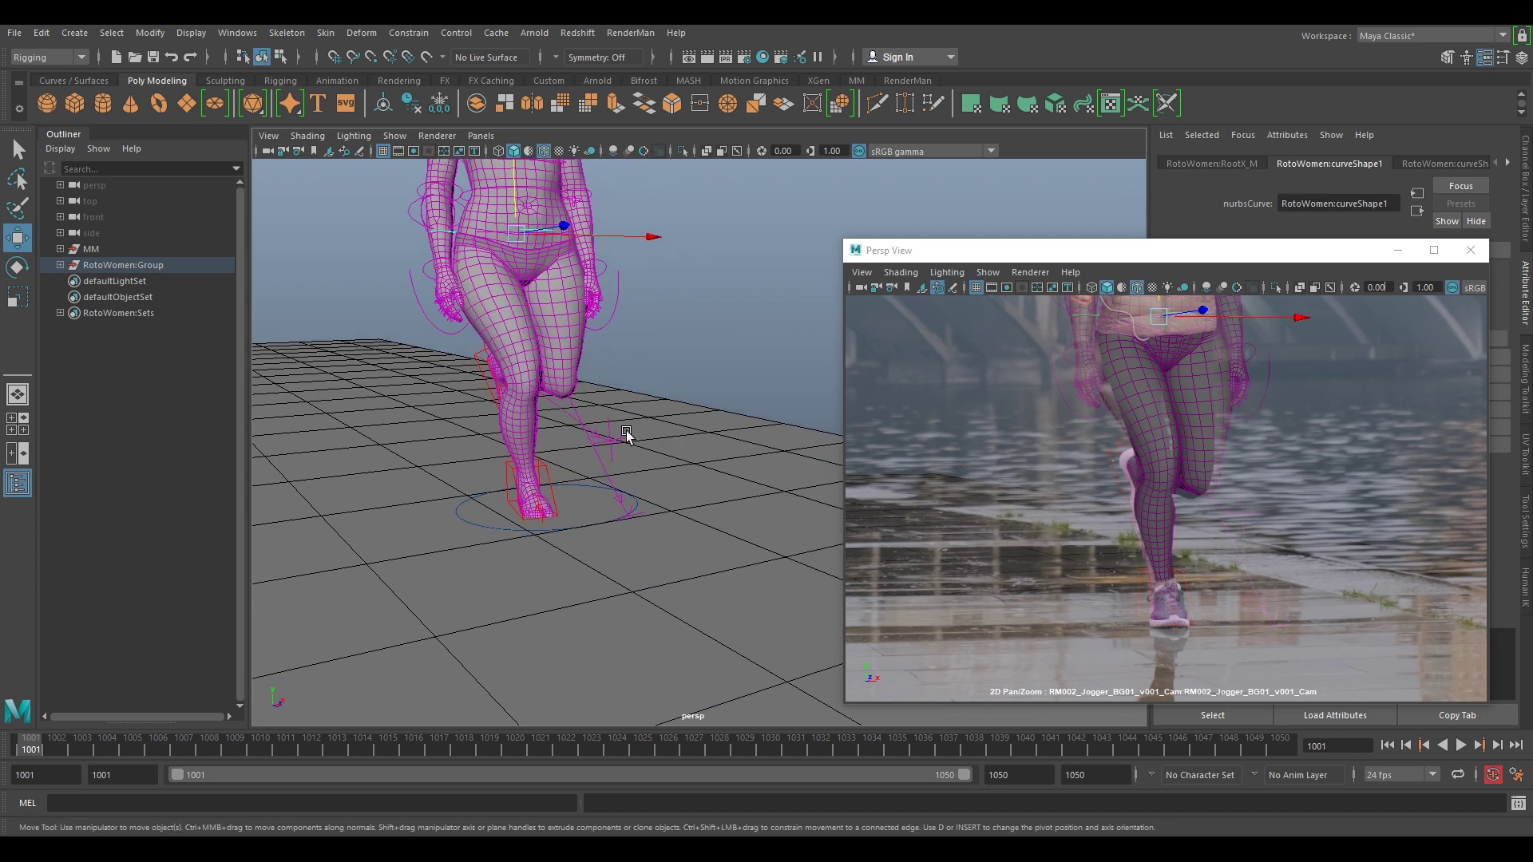
{"action": "left_click", "coordinate": [631, 510]}
{"action": "left_click_drag", "start_coordinate": [632, 507], "coordinate": [798, 481], "text": "alt"}
{"action": "left_click_drag", "start_coordinate": [702, 476], "coordinate": [737, 411]}
{"action": "left_click_drag", "start_coordinate": [754, 349], "coordinate": [682, 438], "text": "alt"}
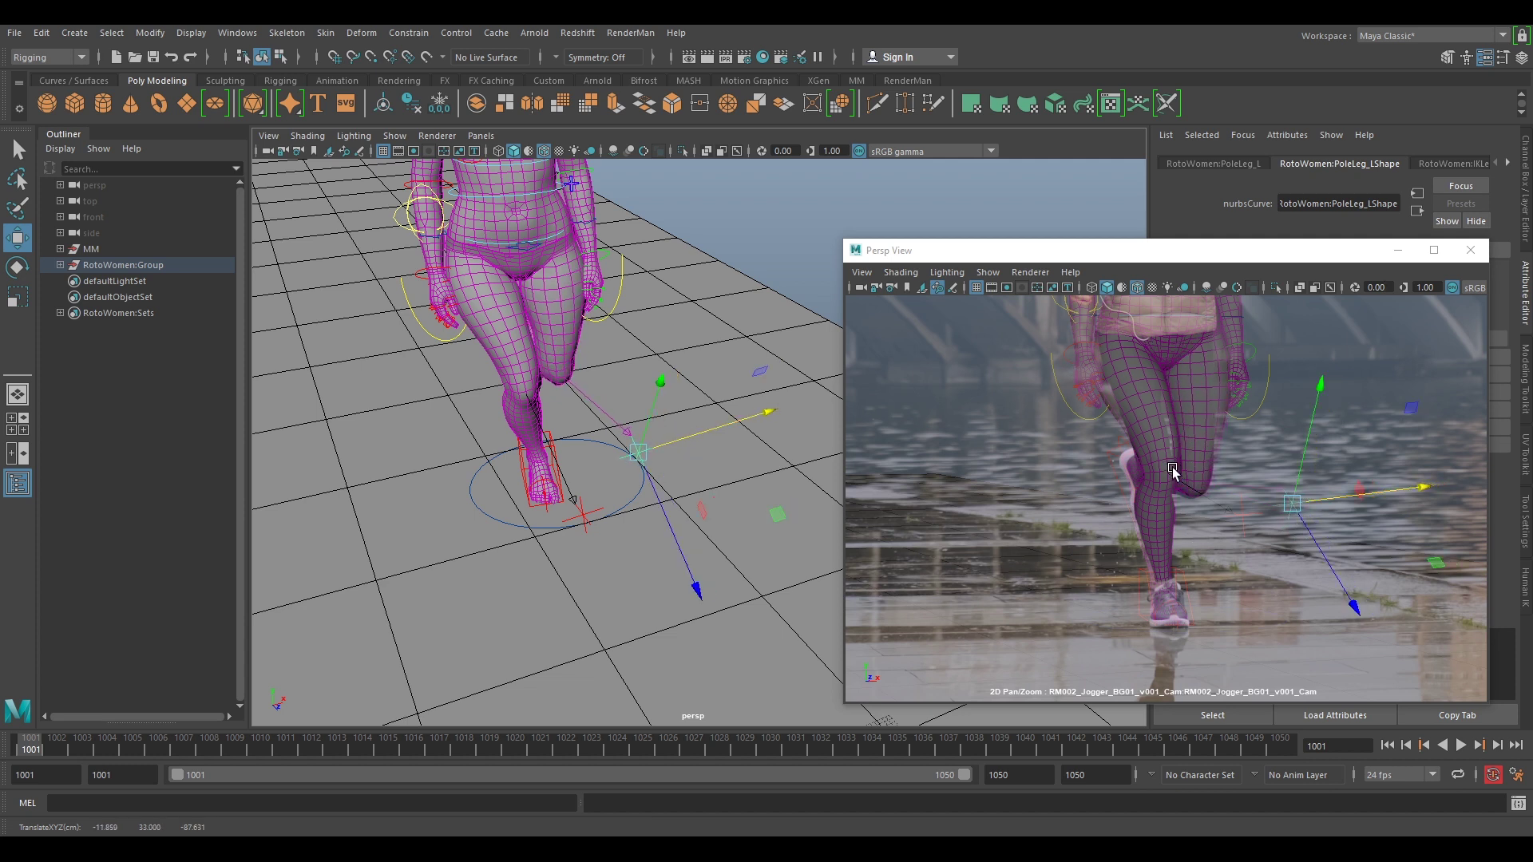
Select the right leg's pole vector control in front of the standing knee
{"action": "left_click_drag", "start_coordinate": [602, 514], "coordinate": [640, 463], "text": "alt"}
{"action": "key", "text": "e"}
{"action": "key", "text": "w"}
{"action": "left_click", "coordinate": [726, 445]}
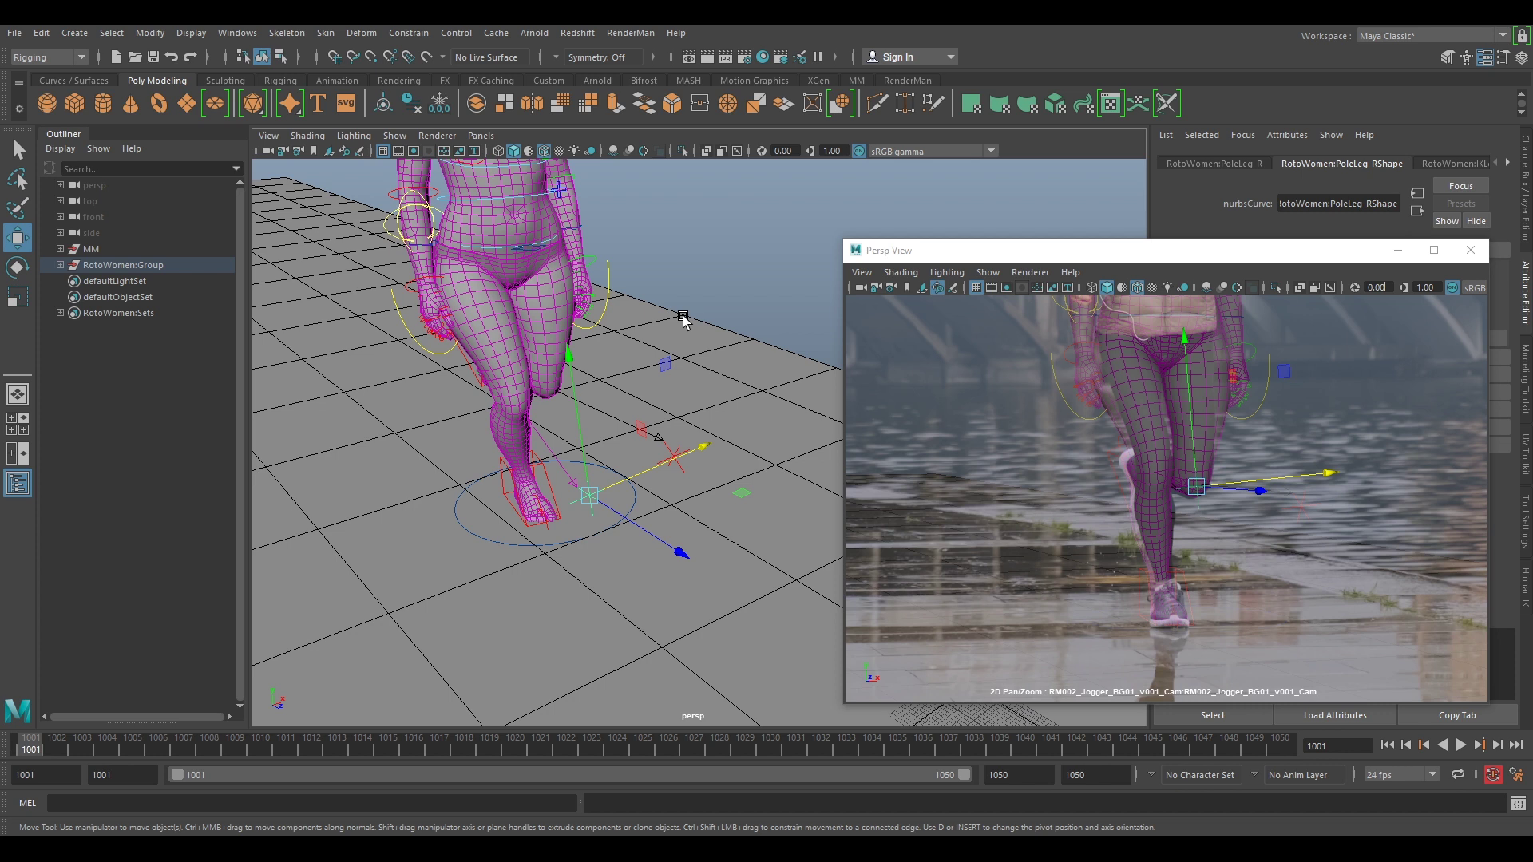
Examine how the rig's head, torso, arms and hips line up with the jogger through the shot camera
{"action": "middle_click_drag", "start_coordinate": [683, 320], "coordinate": [699, 409], "text": "alt"}
{"action": "middle_click_drag", "start_coordinate": [684, 342], "coordinate": [696, 477], "text": "alt"}
{"action": "right_click_drag", "start_coordinate": [1146, 443], "coordinate": [1220, 459]}
{"action": "middle_click_drag", "start_coordinate": [1251, 385], "coordinate": [1260, 552]}
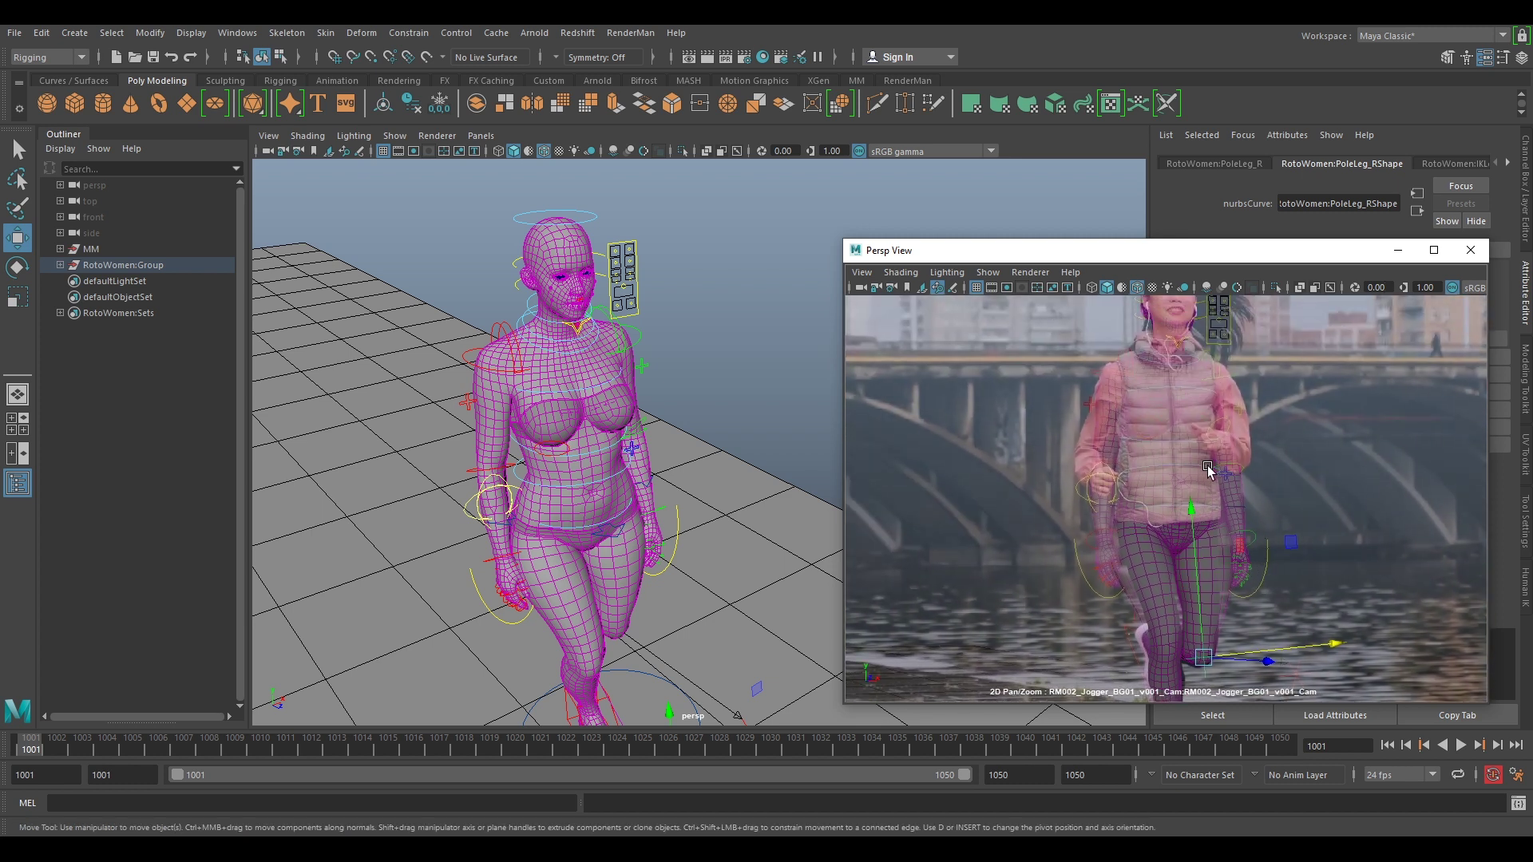
{"action": "middle_click_drag", "start_coordinate": [1206, 420], "coordinate": [1210, 500]}
{"action": "right_click_drag", "start_coordinate": [1212, 429], "coordinate": [1404, 583]}
{"action": "middle_click_drag", "start_coordinate": [1275, 478], "coordinate": [1268, 607]}
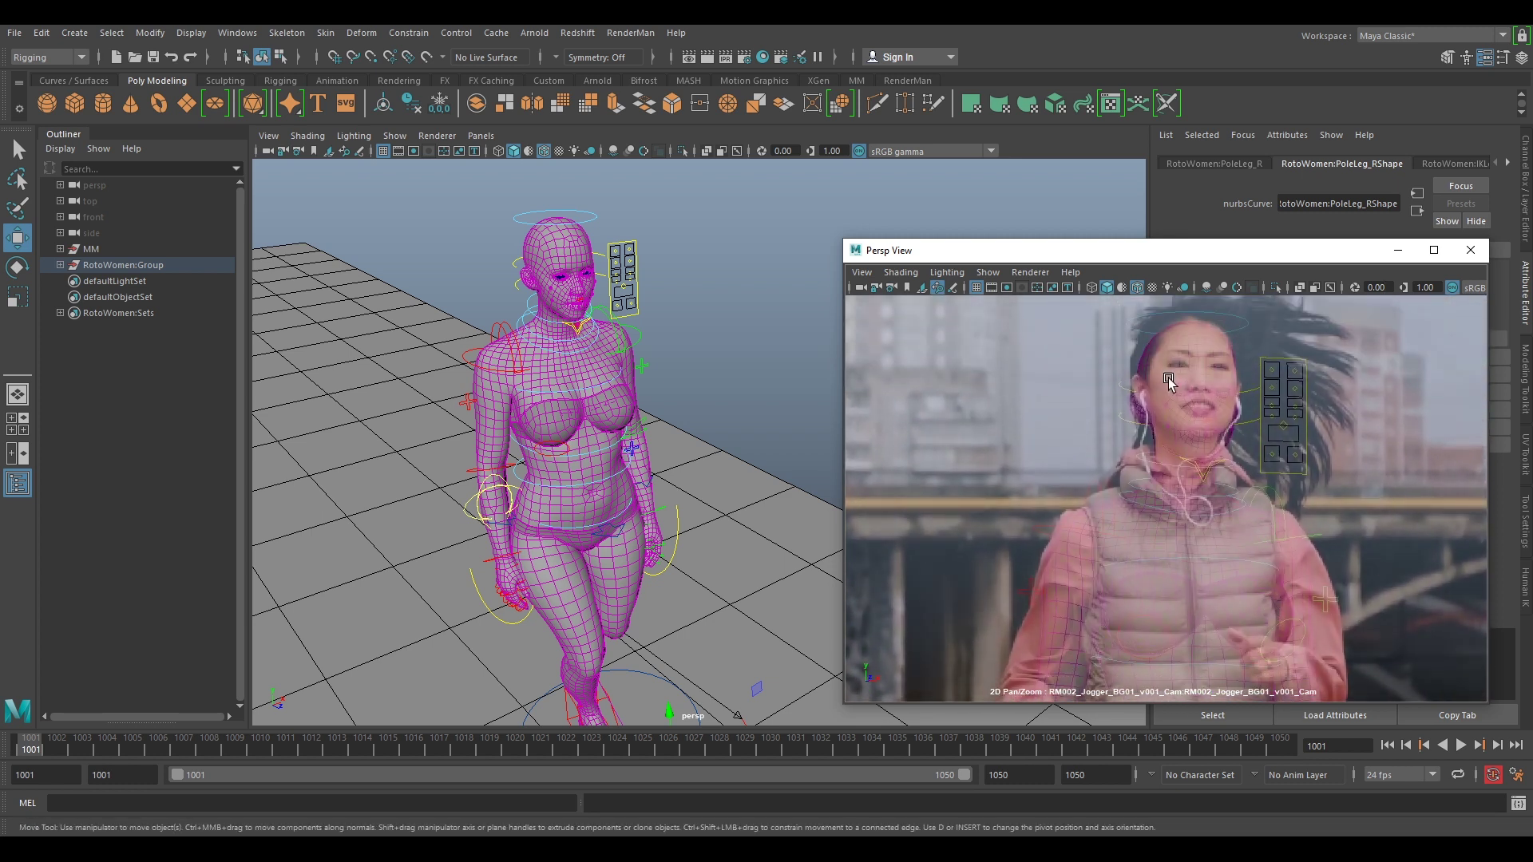
{"action": "middle_click_drag", "start_coordinate": [1290, 507], "coordinate": [1250, 338]}
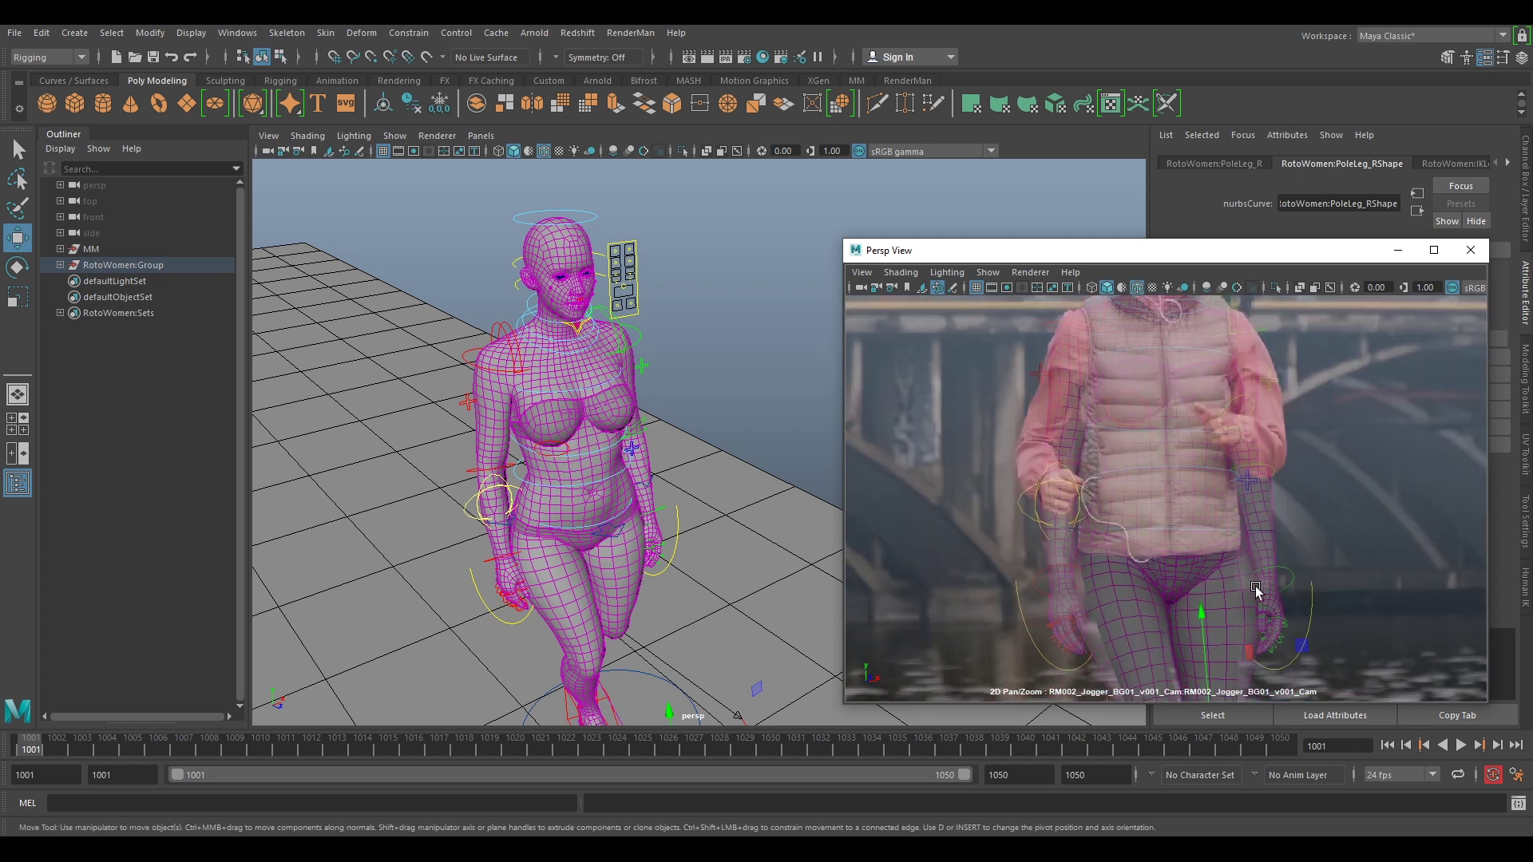
{"action": "middle_click_drag", "start_coordinate": [1256, 590], "coordinate": [1253, 443]}
Select the RootX_M control and nudge it sideways and vertically to refine the hip alignment
{"action": "left_click", "coordinate": [1209, 386]}
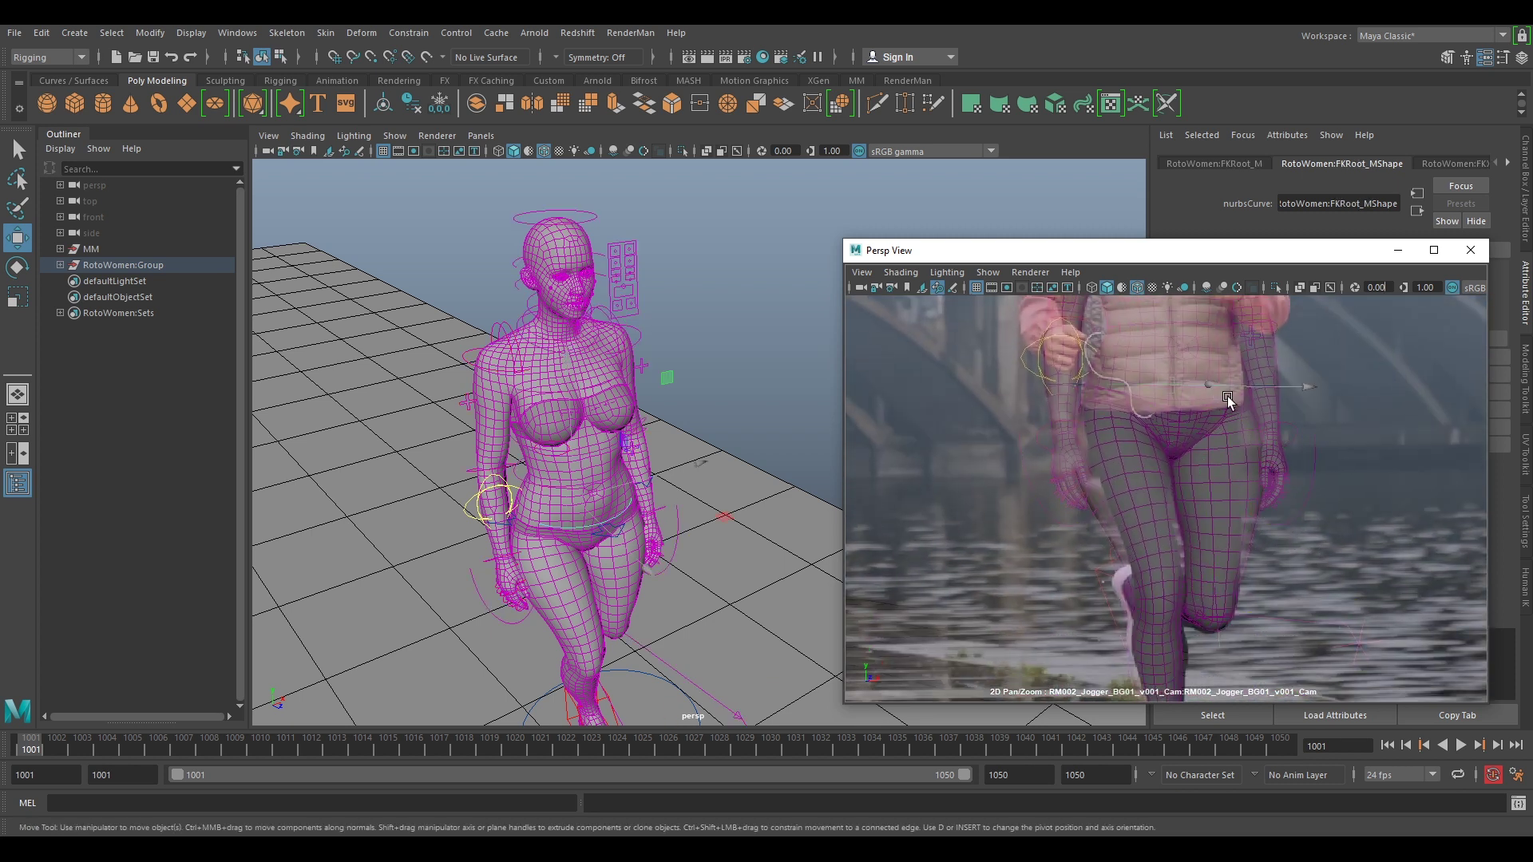
{"action": "left_click", "coordinate": [581, 549]}
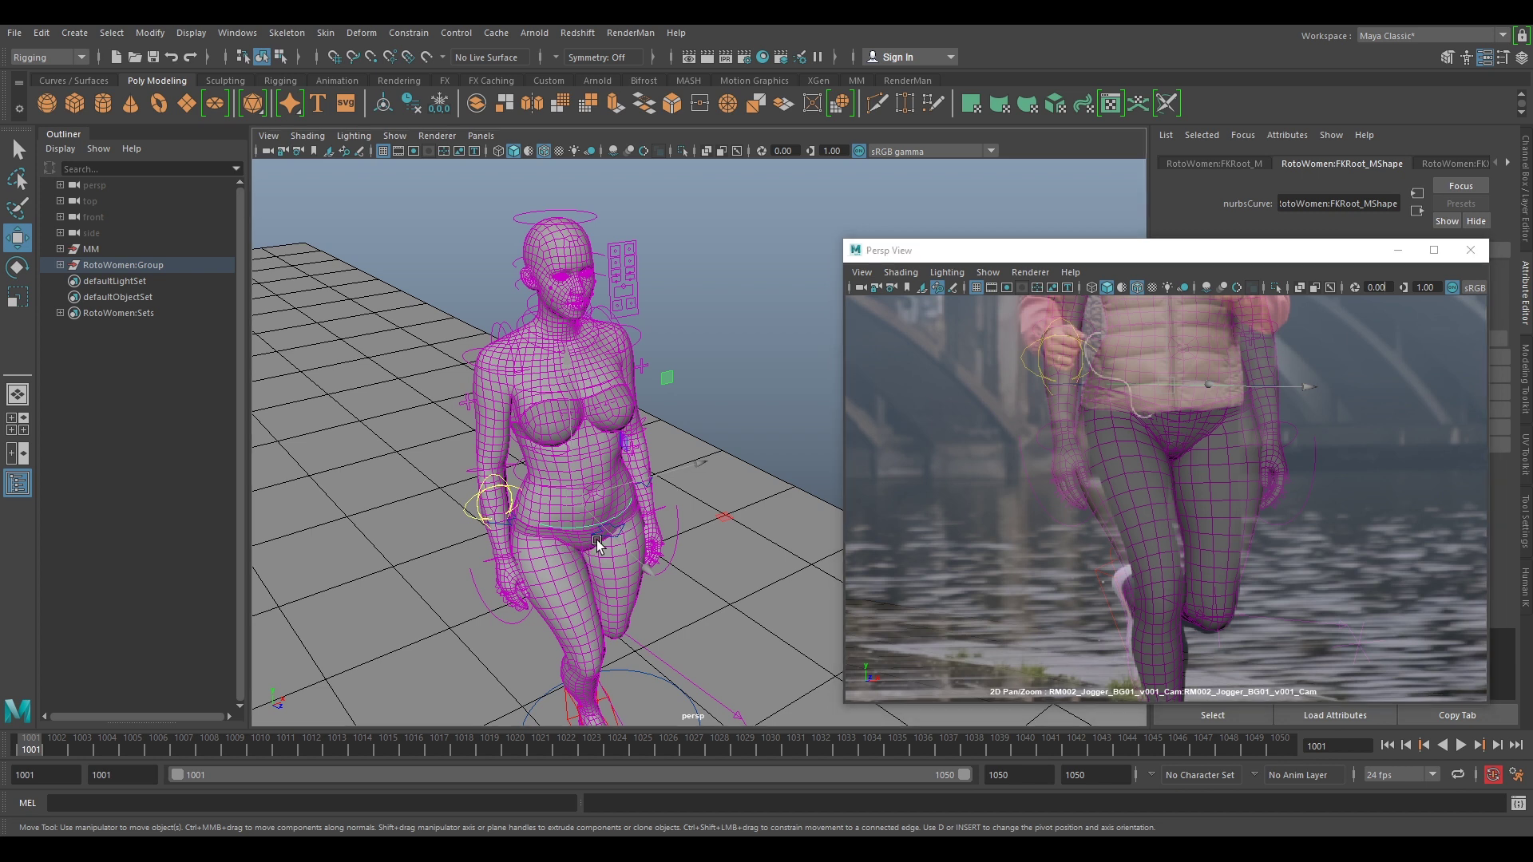
{"action": "scroll", "coordinate": [576, 530], "scroll_direction": "up", "scroll_amount": 5}
{"action": "left_click", "coordinate": [571, 520]}
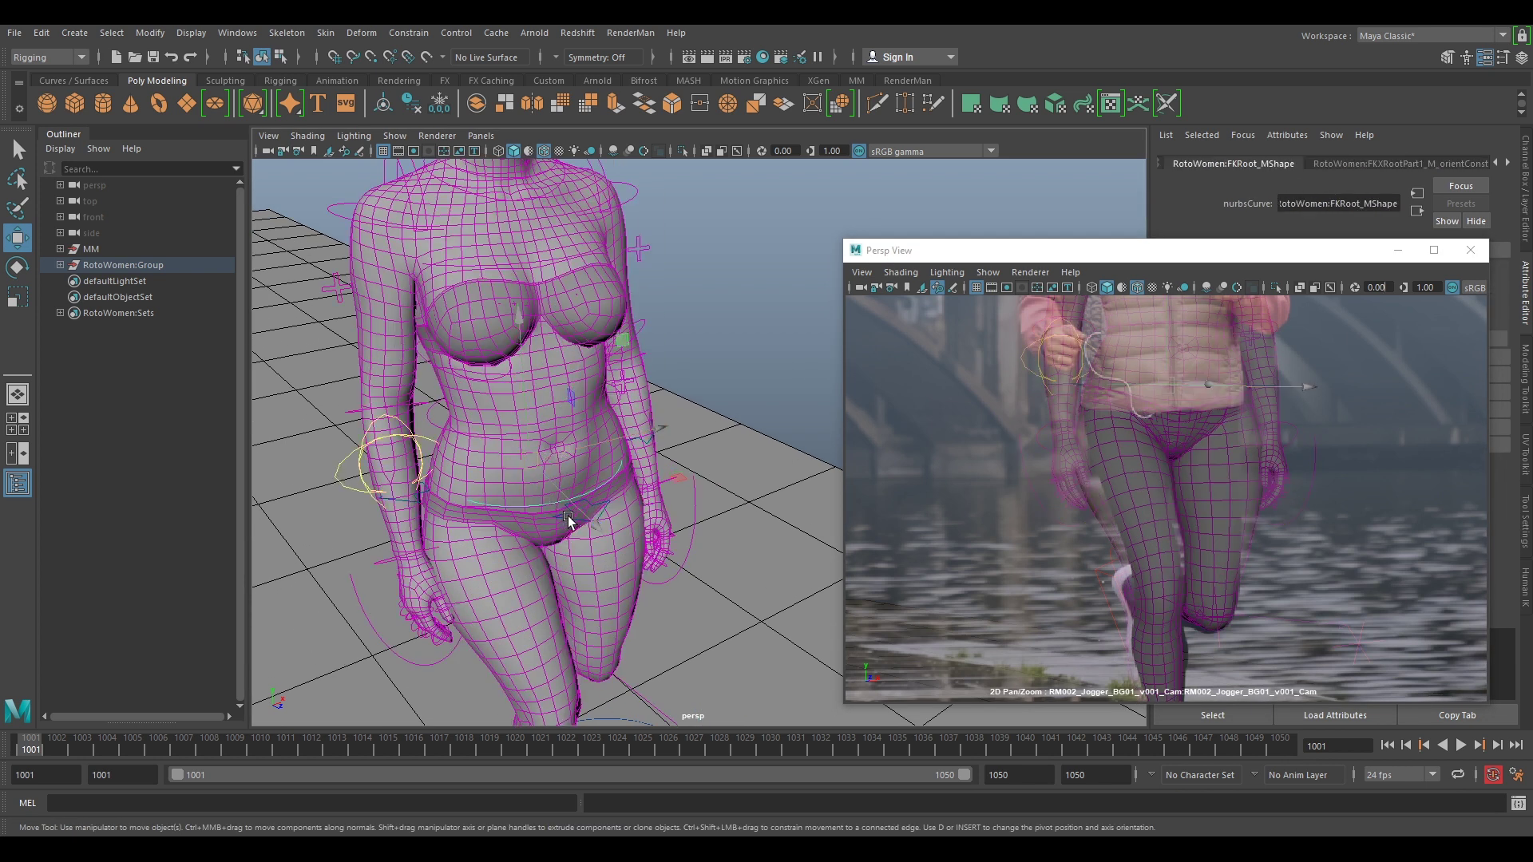
{"action": "left_click", "coordinate": [568, 519]}
{"action": "left_click_drag", "start_coordinate": [572, 455], "coordinate": [597, 515]}
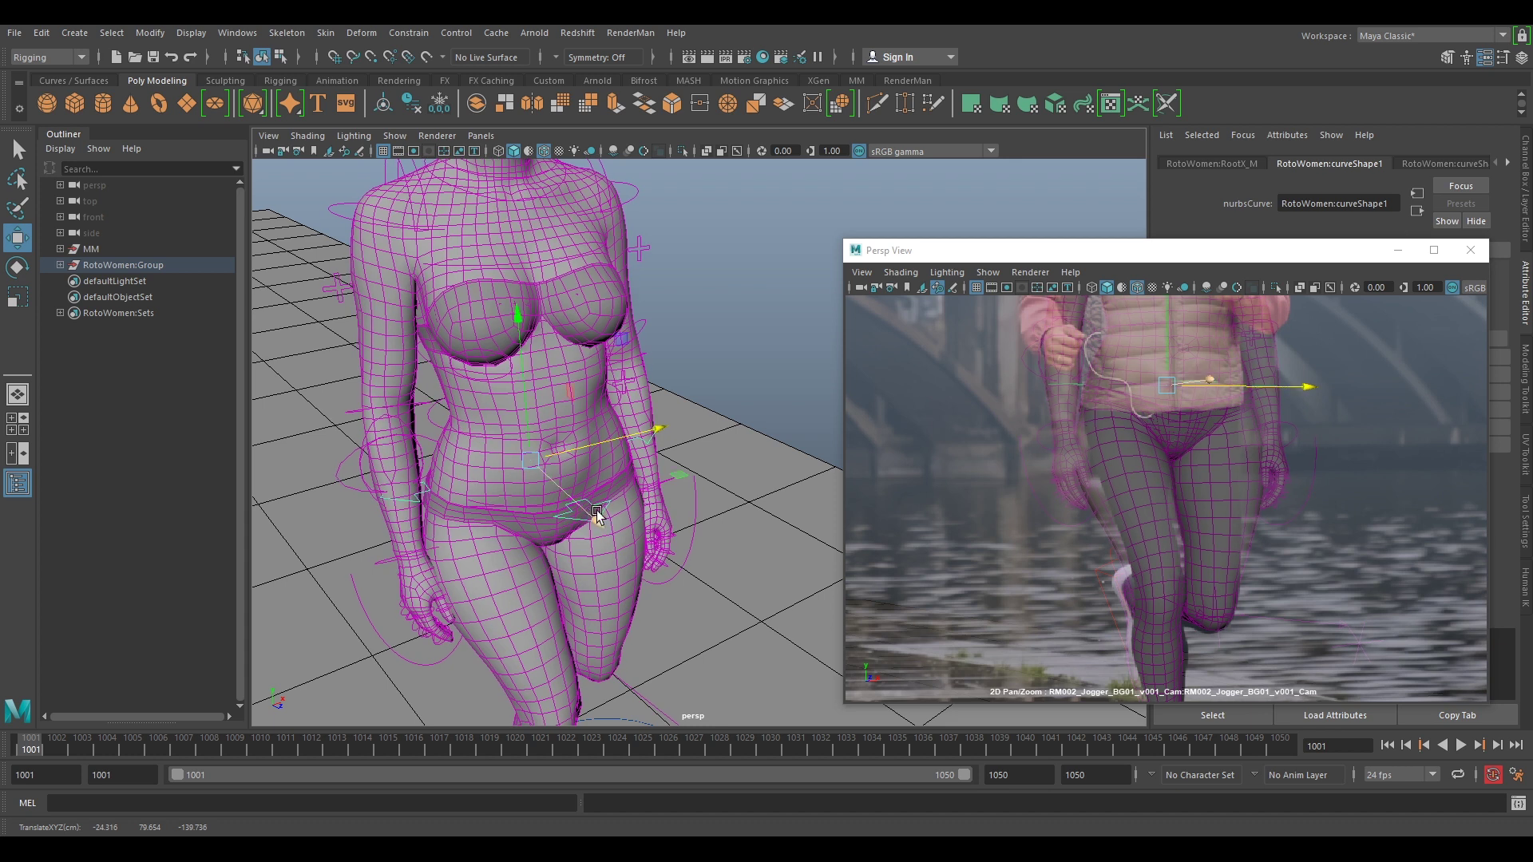
{"action": "left_click_drag", "start_coordinate": [527, 422], "coordinate": [527, 426]}
Compare the torso with the jogger's vest and select the lower spine control, FKSpine1_M
{"action": "right_click_drag", "start_coordinate": [1303, 620], "coordinate": [1214, 467]}
{"action": "middle_click_drag", "start_coordinate": [1214, 467], "coordinate": [1210, 502]}
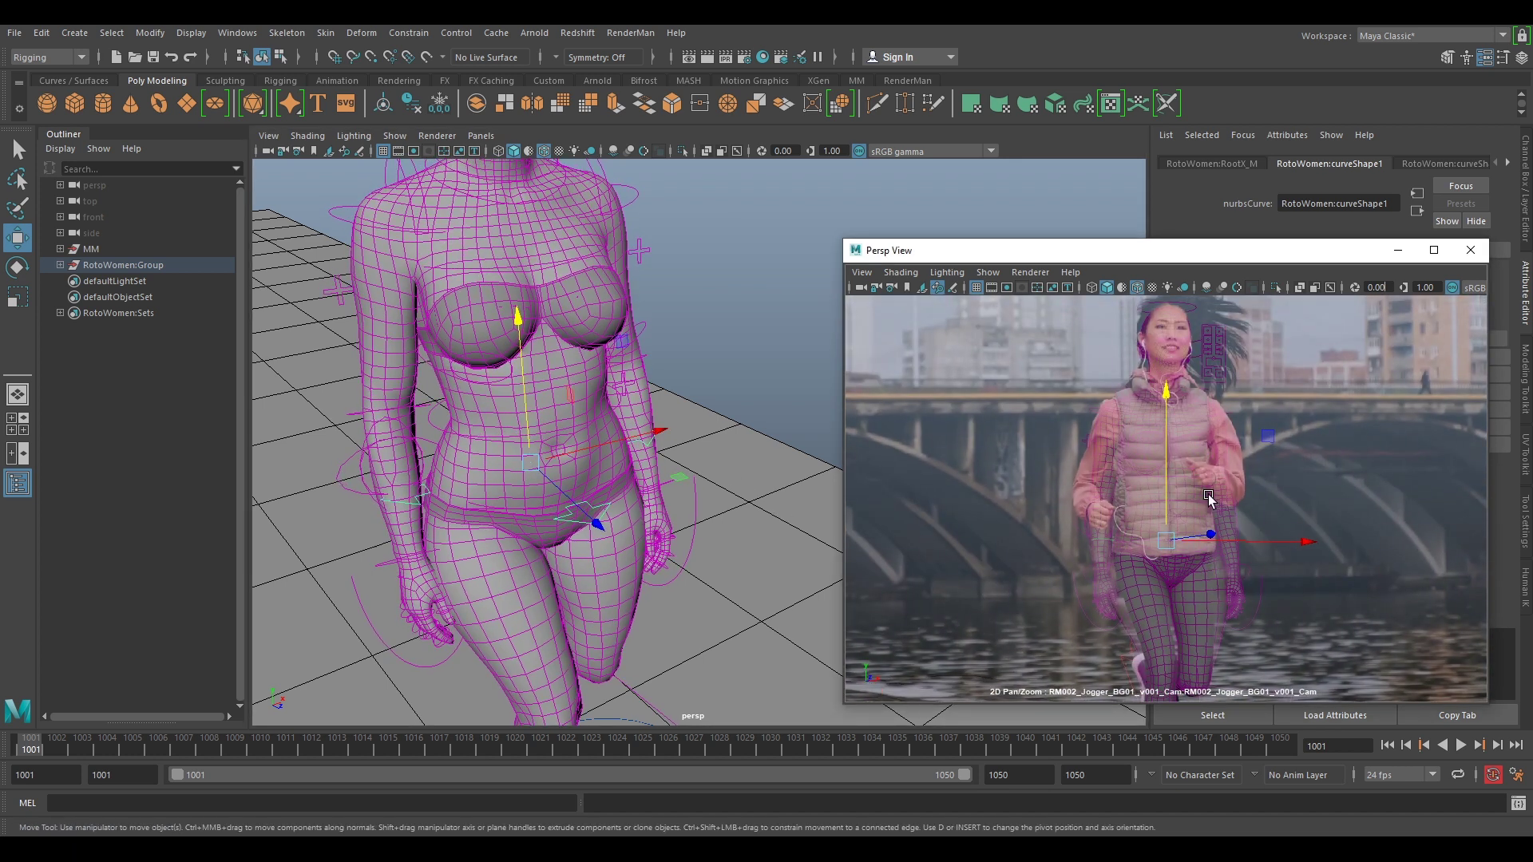
{"action": "right_click_drag", "start_coordinate": [1210, 503], "coordinate": [1107, 511]}
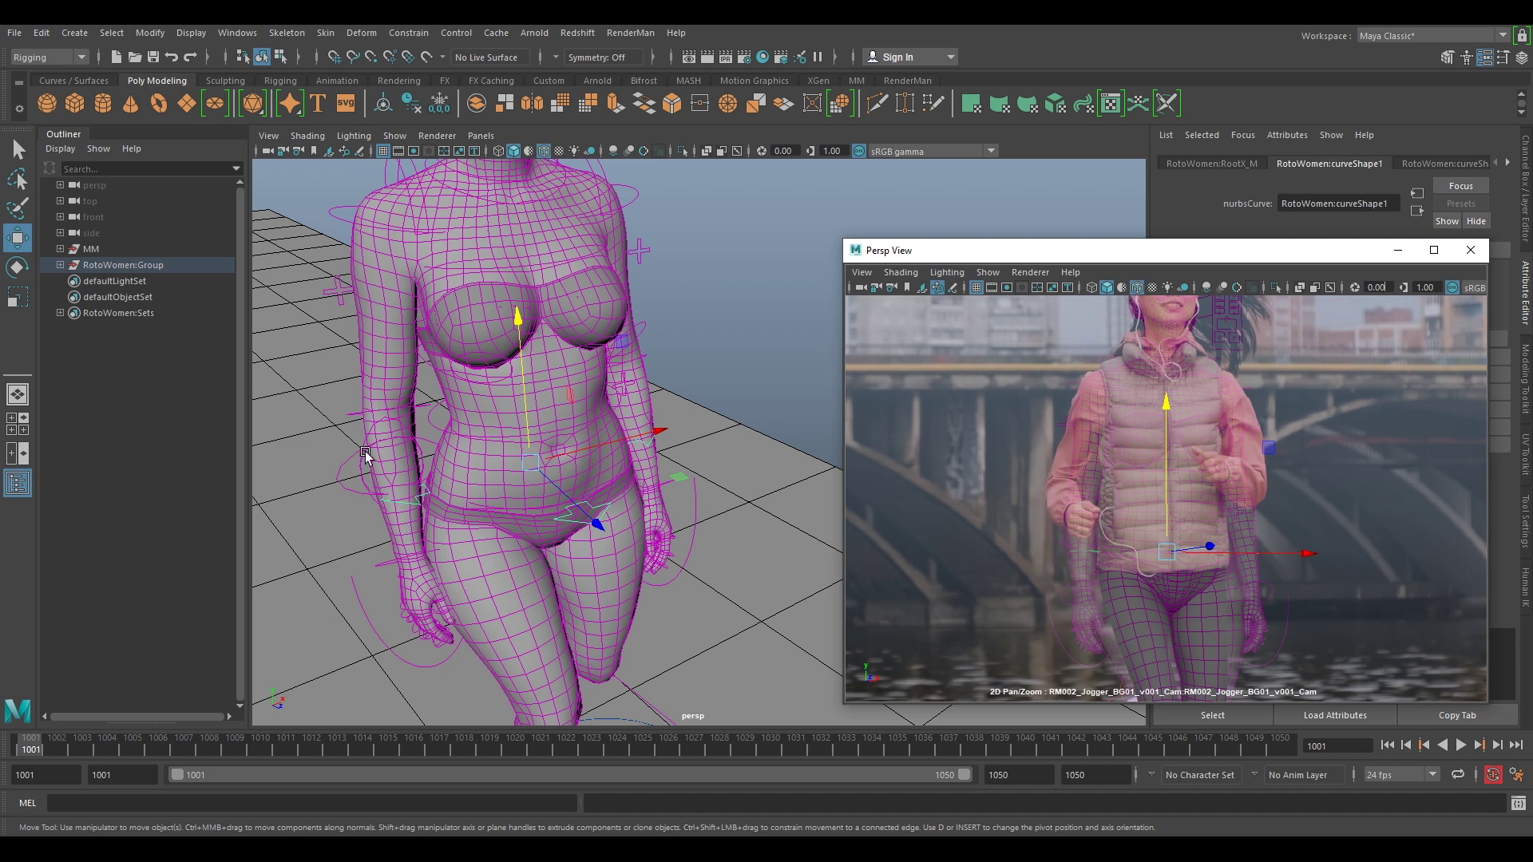
{"action": "left_click", "coordinate": [512, 433]}
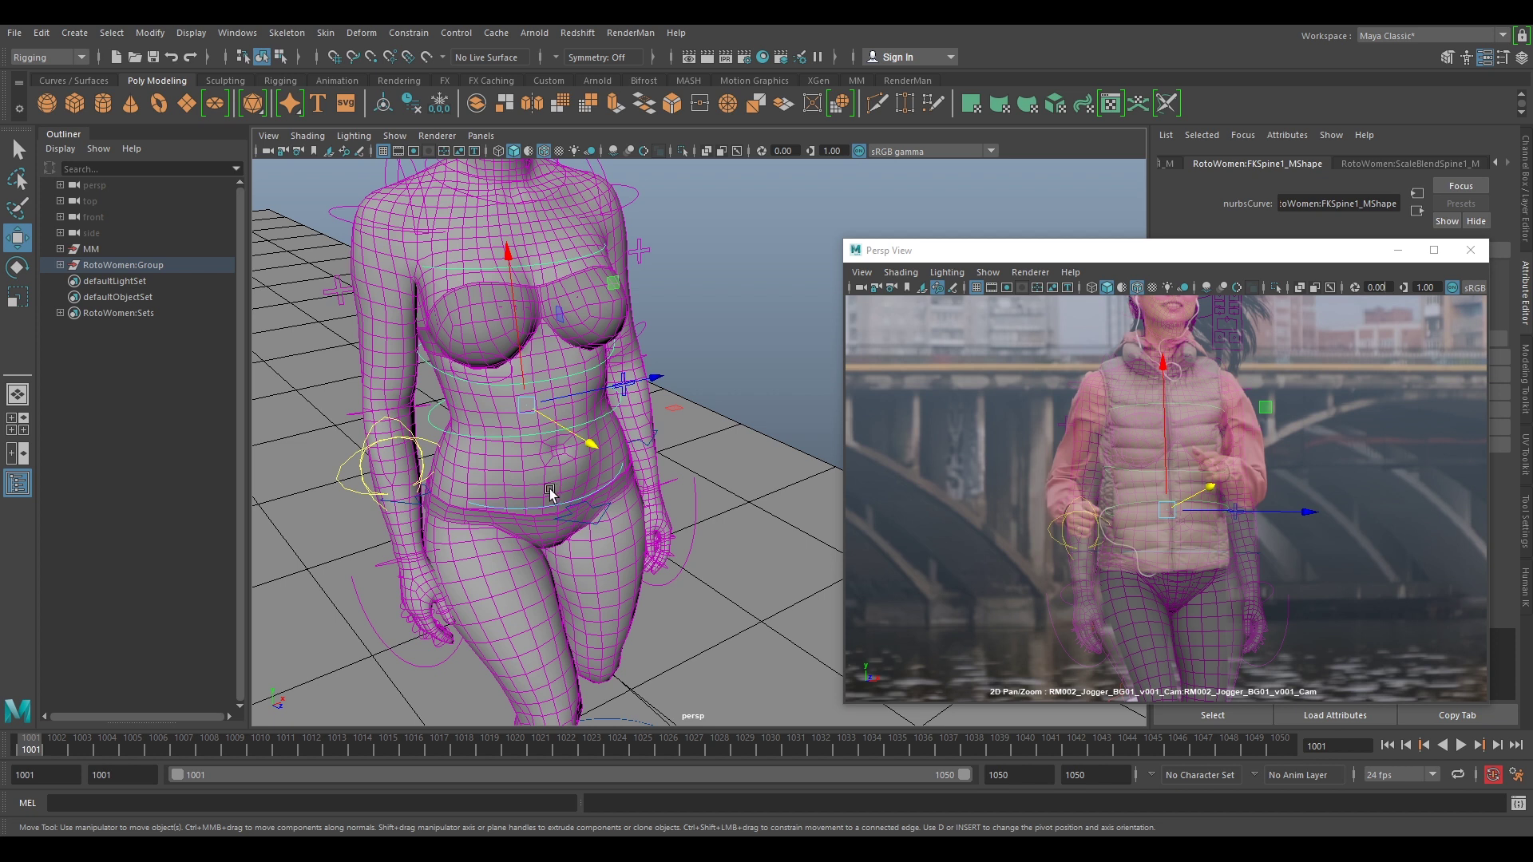
{"action": "left_click", "coordinate": [567, 512]}
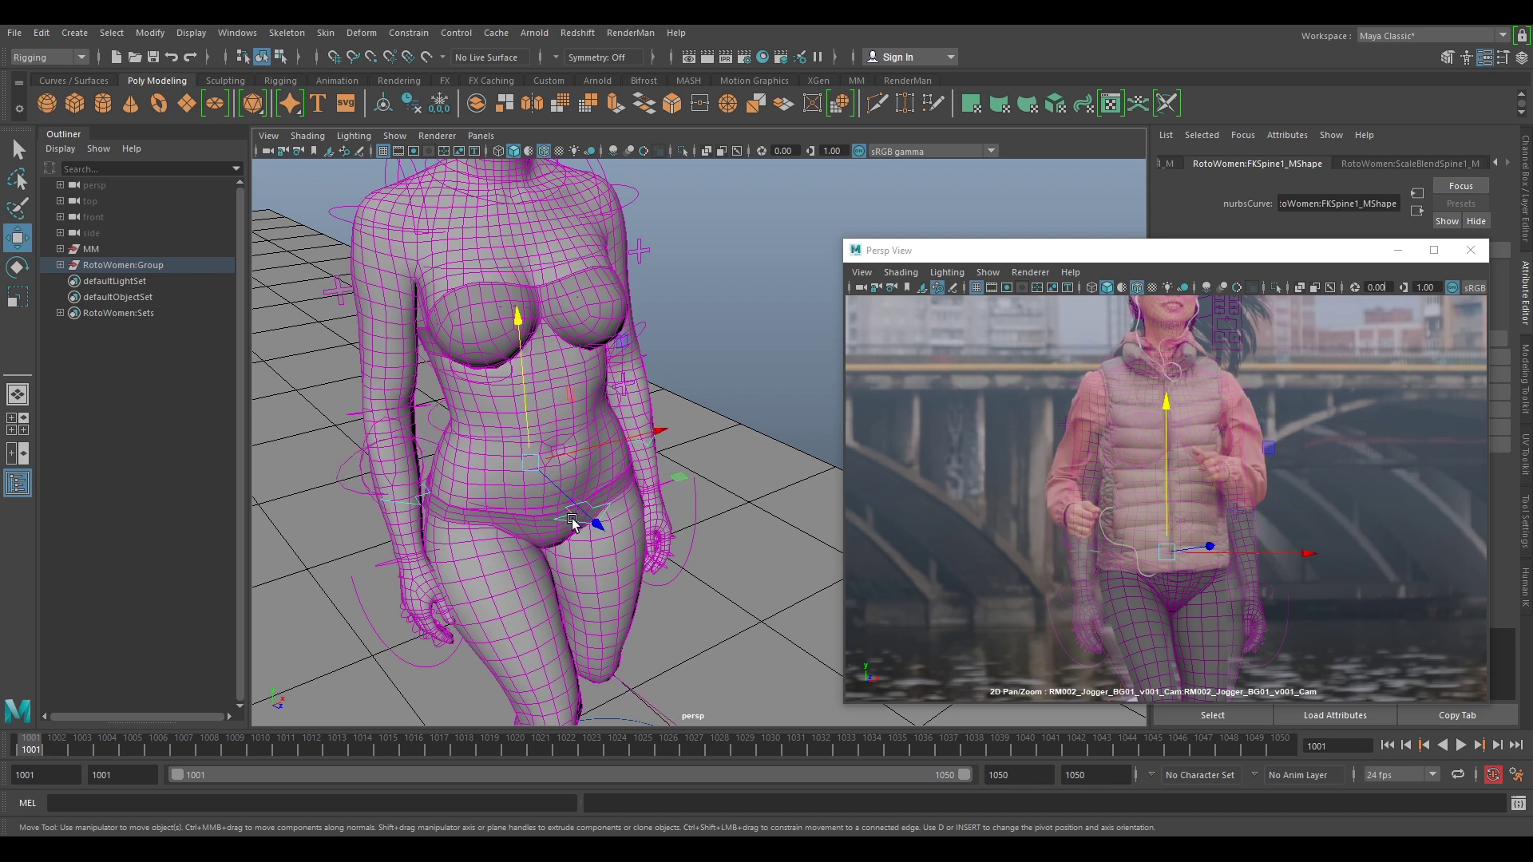
{"action": "left_click", "coordinate": [503, 439]}
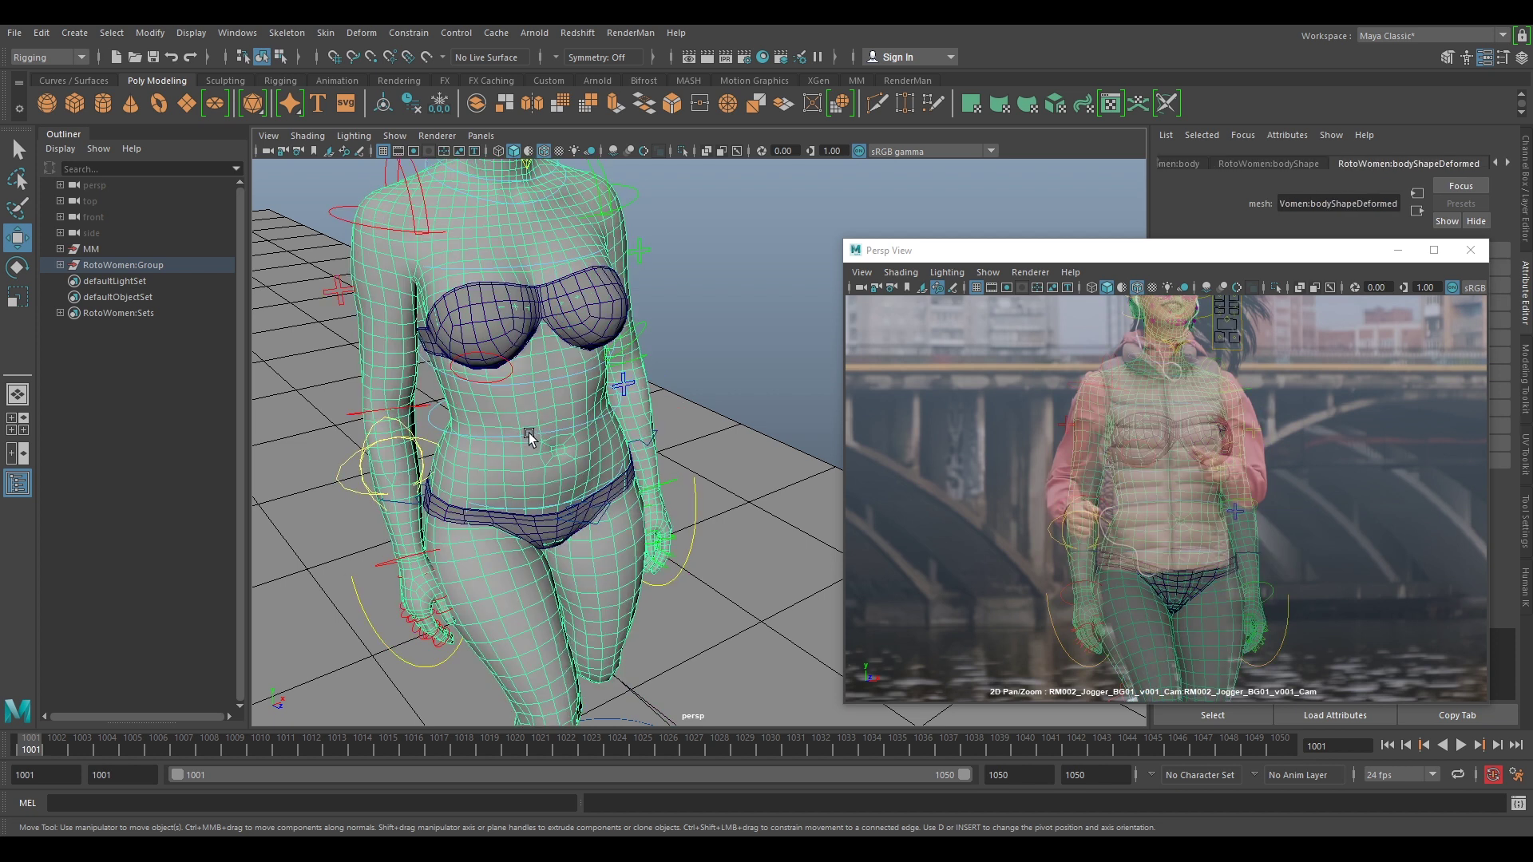
{"action": "left_click", "coordinate": [529, 434]}
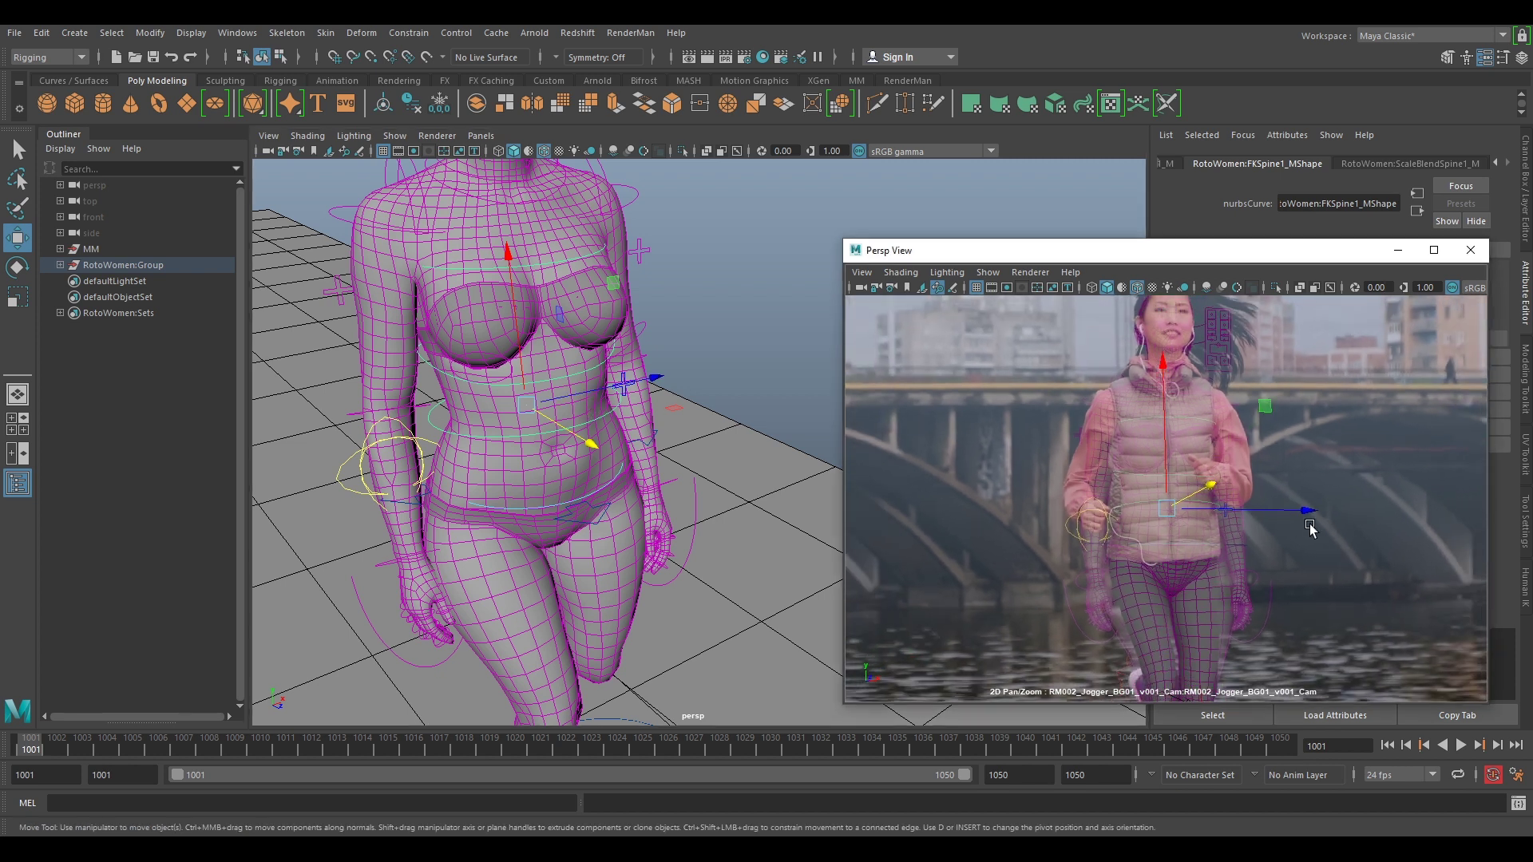
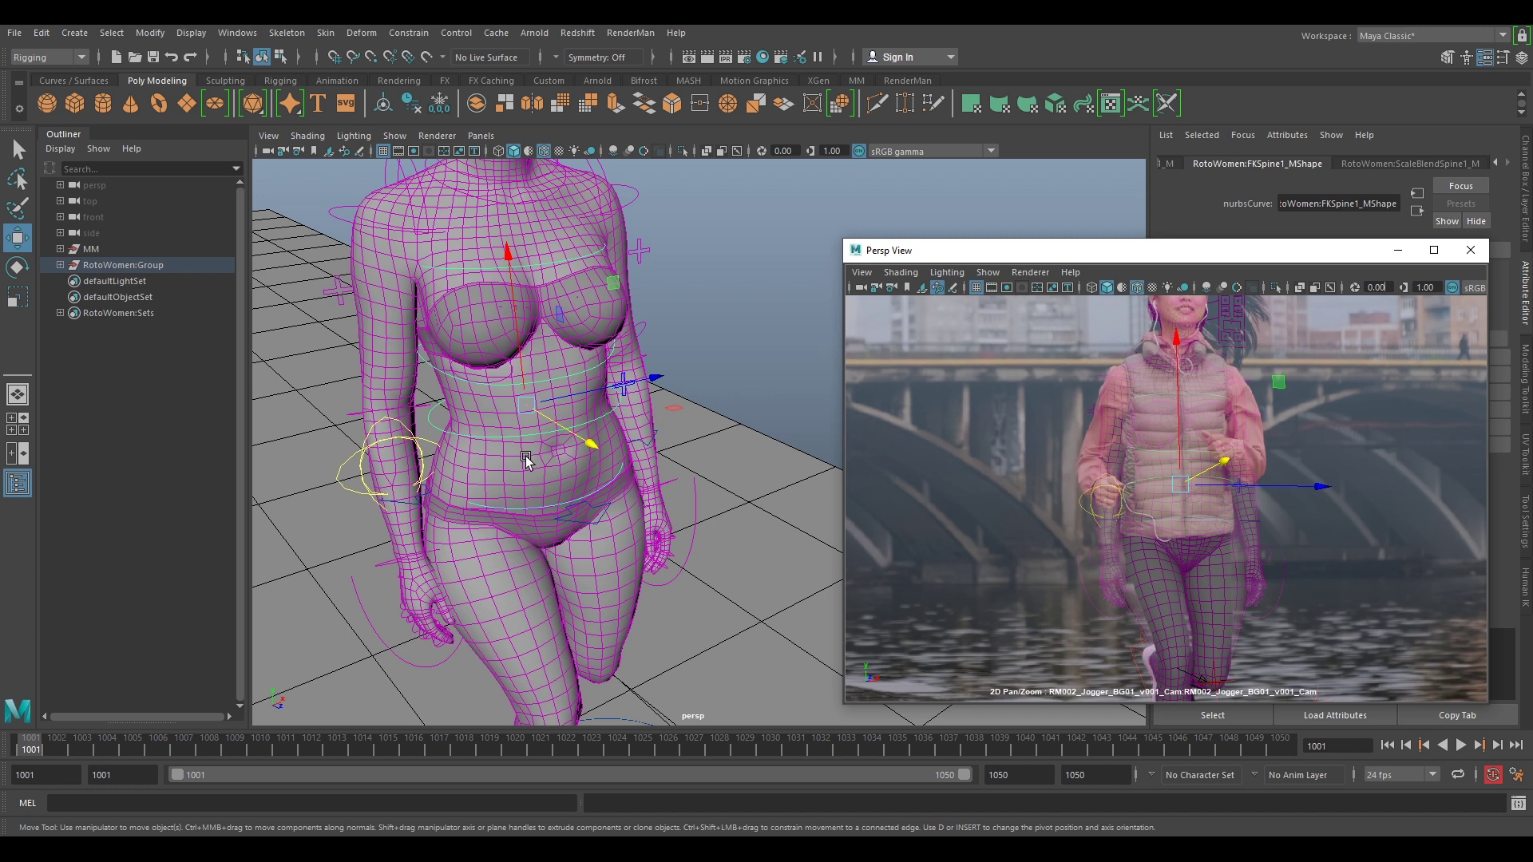
Raise the FKSpine1_M control to a height of about 91 cm to fit the jogger's torso
{"action": "left_click_drag", "start_coordinate": [696, 416], "coordinate": [707, 379], "text": "alt"}
{"action": "middle_click_drag", "start_coordinate": [706, 379], "coordinate": [787, 453], "text": "alt"}
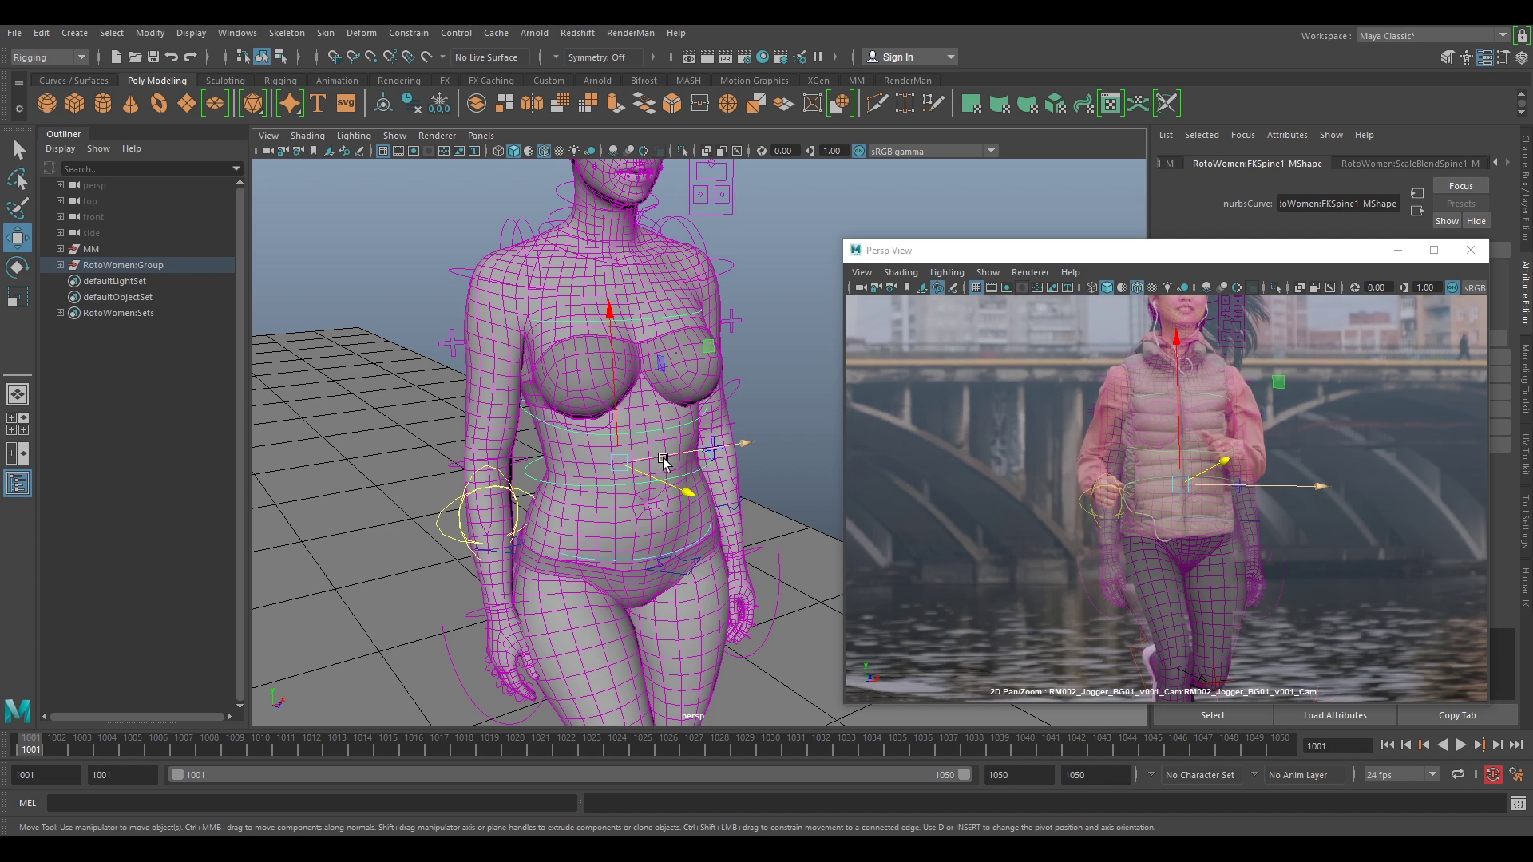
{"action": "left_click_drag", "start_coordinate": [618, 419], "coordinate": [617, 417]}
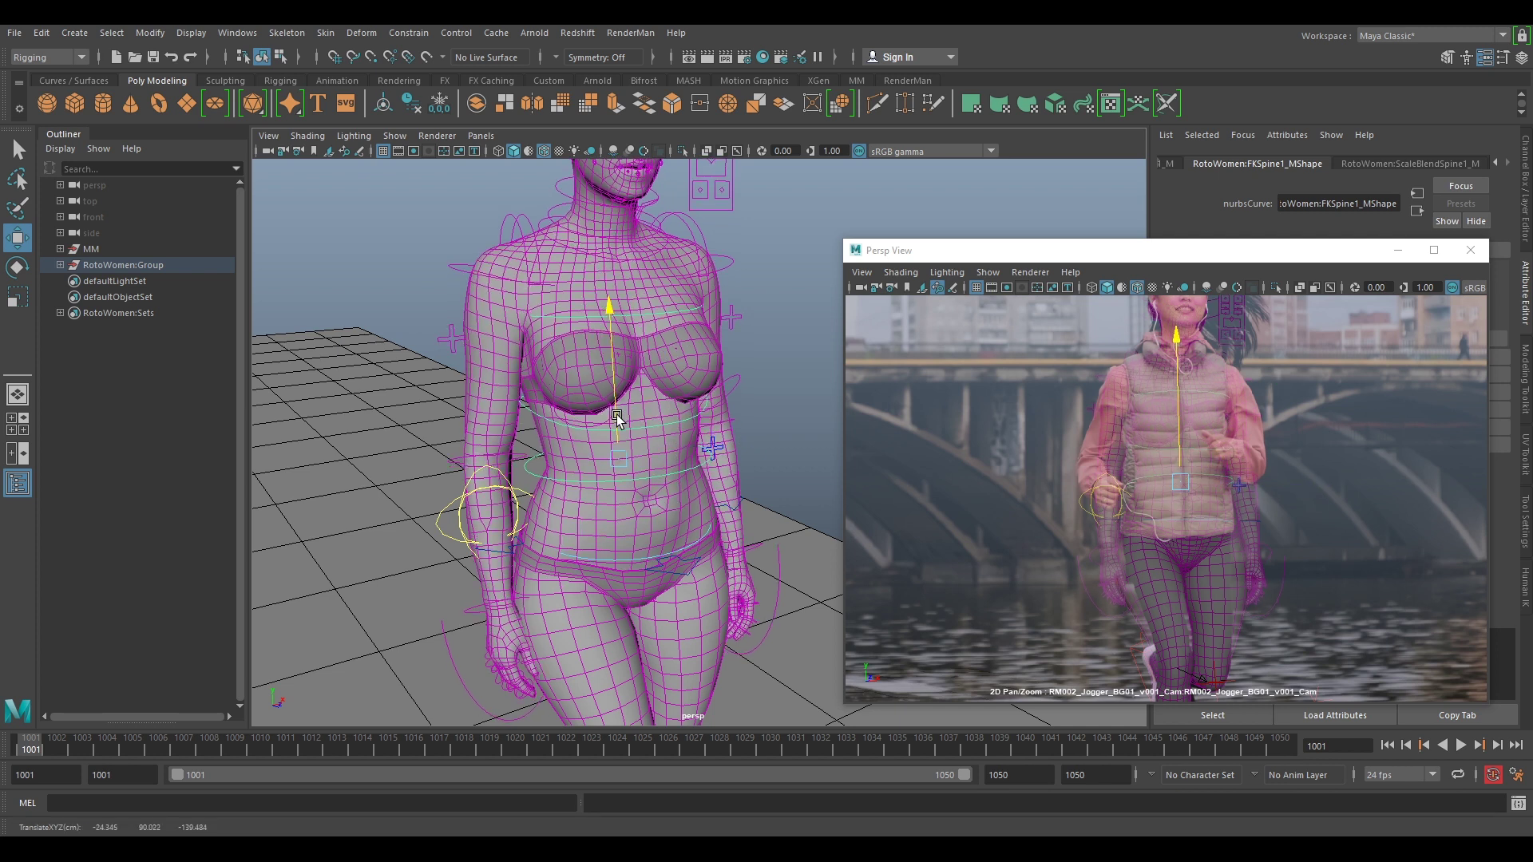
{"action": "mouse_move", "coordinate": [617, 417]}
{"action": "left_mouse_down"}
{"action": "mouse_move", "coordinate": [623, 281]}
{"action": "mouse_move", "coordinate": [596, 263]}
{"action": "mouse_move", "coordinate": [618, 487]}
{"action": "mouse_move", "coordinate": [578, 369]}
{"action": "mouse_move", "coordinate": [618, 391]}
{"action": "left_mouse_up"}
{"action": "key", "text": "ctrl+z"}
{"action": "key", "text": "ctrl+z"}
{"action": "scroll", "coordinate": [1271, 422], "scroll_direction": "down", "scroll_amount": 1}
{"action": "middle_click_drag", "start_coordinate": [1269, 420], "coordinate": [1216, 472]}
{"action": "scroll", "coordinate": [1268, 424], "scroll_direction": "up", "scroll_amount": 3}
{"action": "left_click_drag", "start_coordinate": [1155, 540], "coordinate": [1152, 541]}
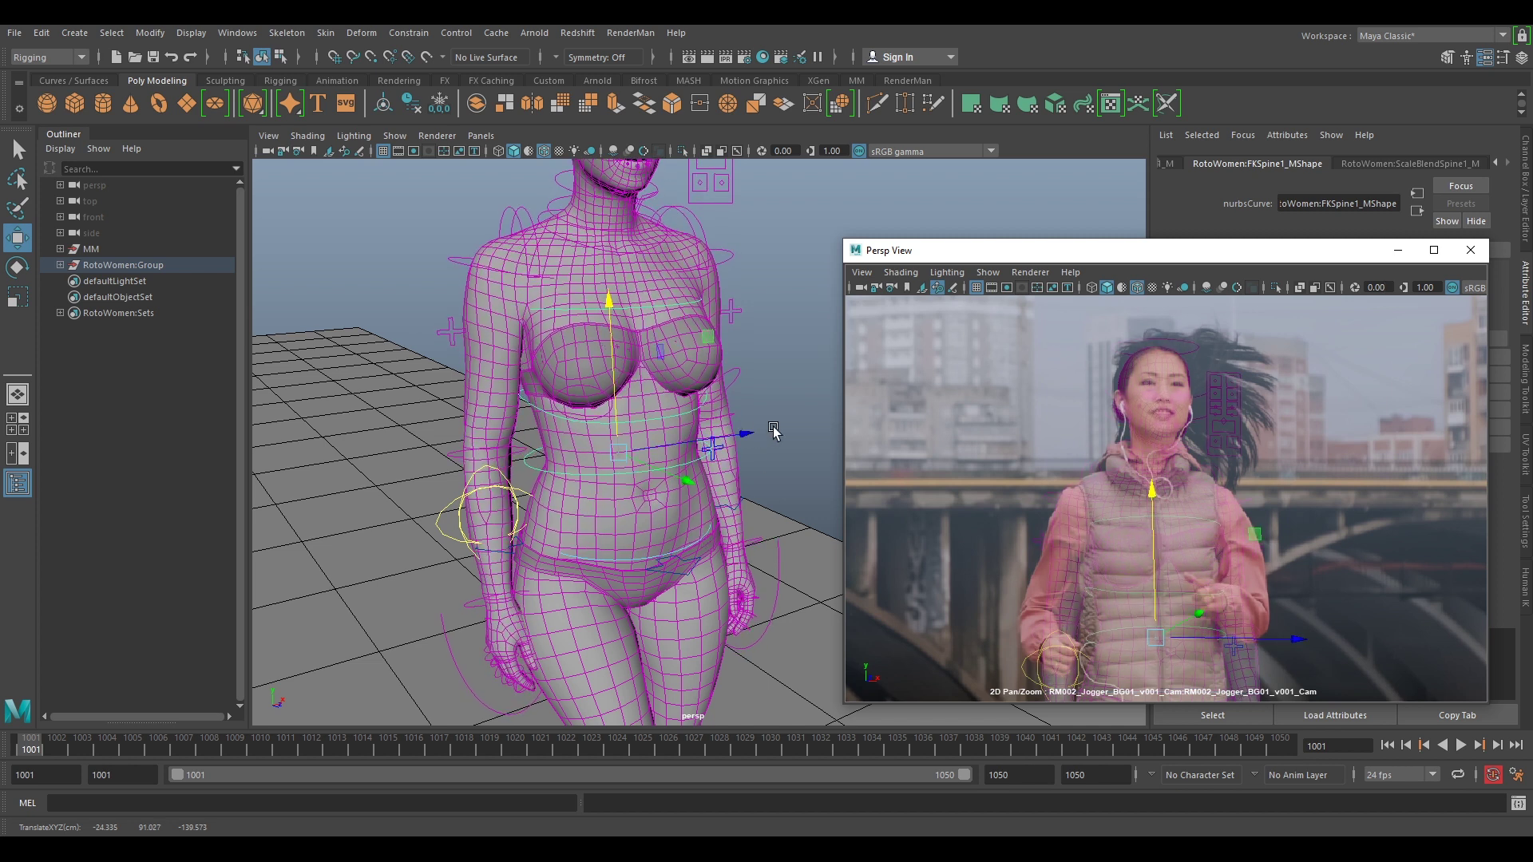
Select the FKSpine2_M control and move it vertically to a height of about 102.5 cm
{"action": "left_click", "coordinate": [804, 386]}
{"action": "left_click", "coordinate": [646, 414]}
{"action": "left_click_drag", "start_coordinate": [613, 327], "coordinate": [612, 327]}
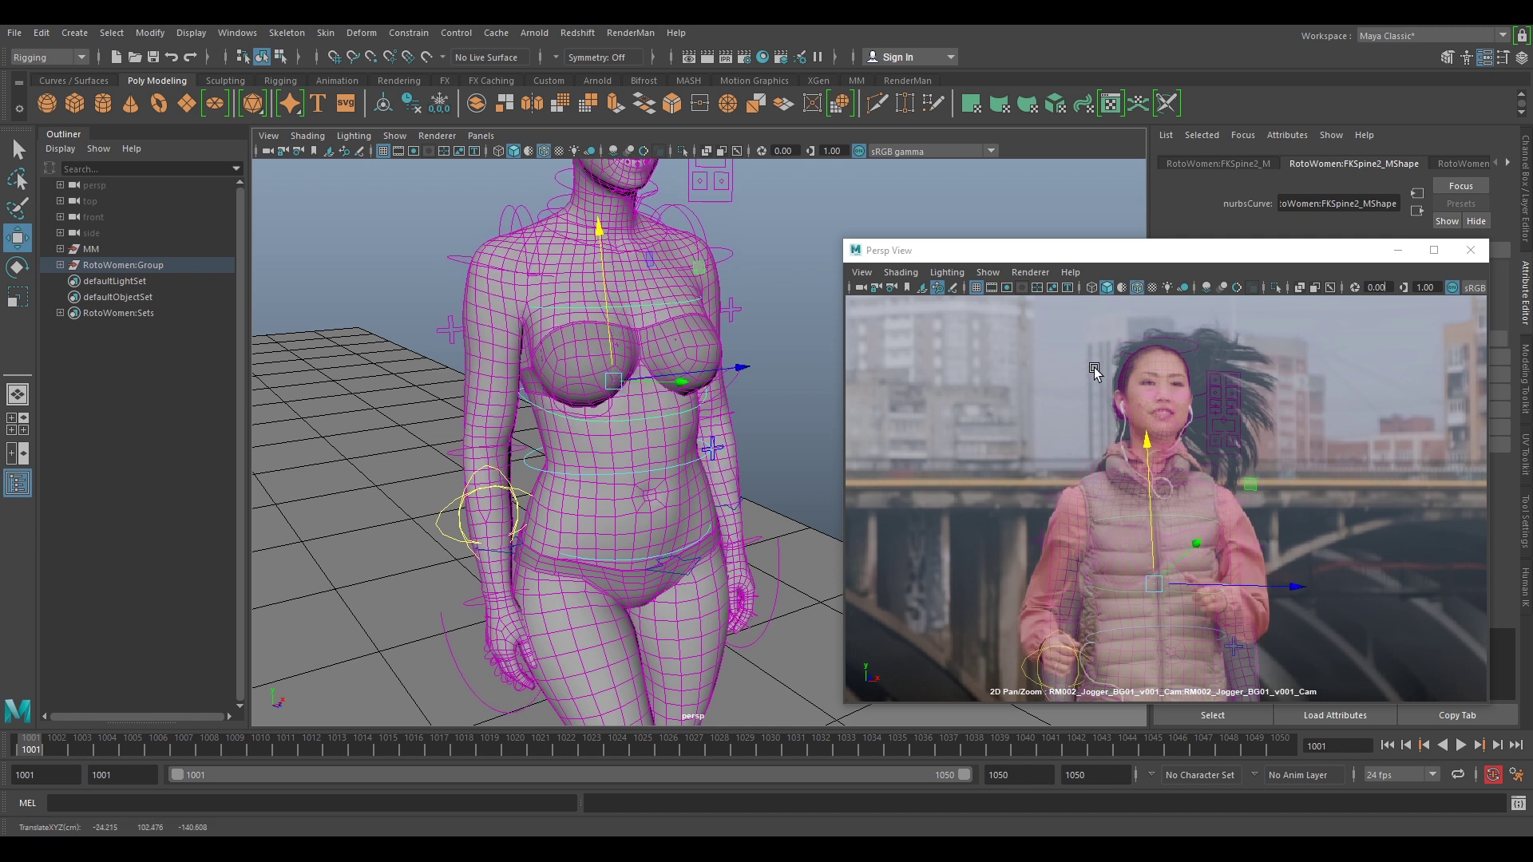
Select the FKHead_M control and rotate the head toward the jogger's head orientation
{"action": "left_click", "coordinate": [1181, 337]}
{"action": "key", "text": "e"}
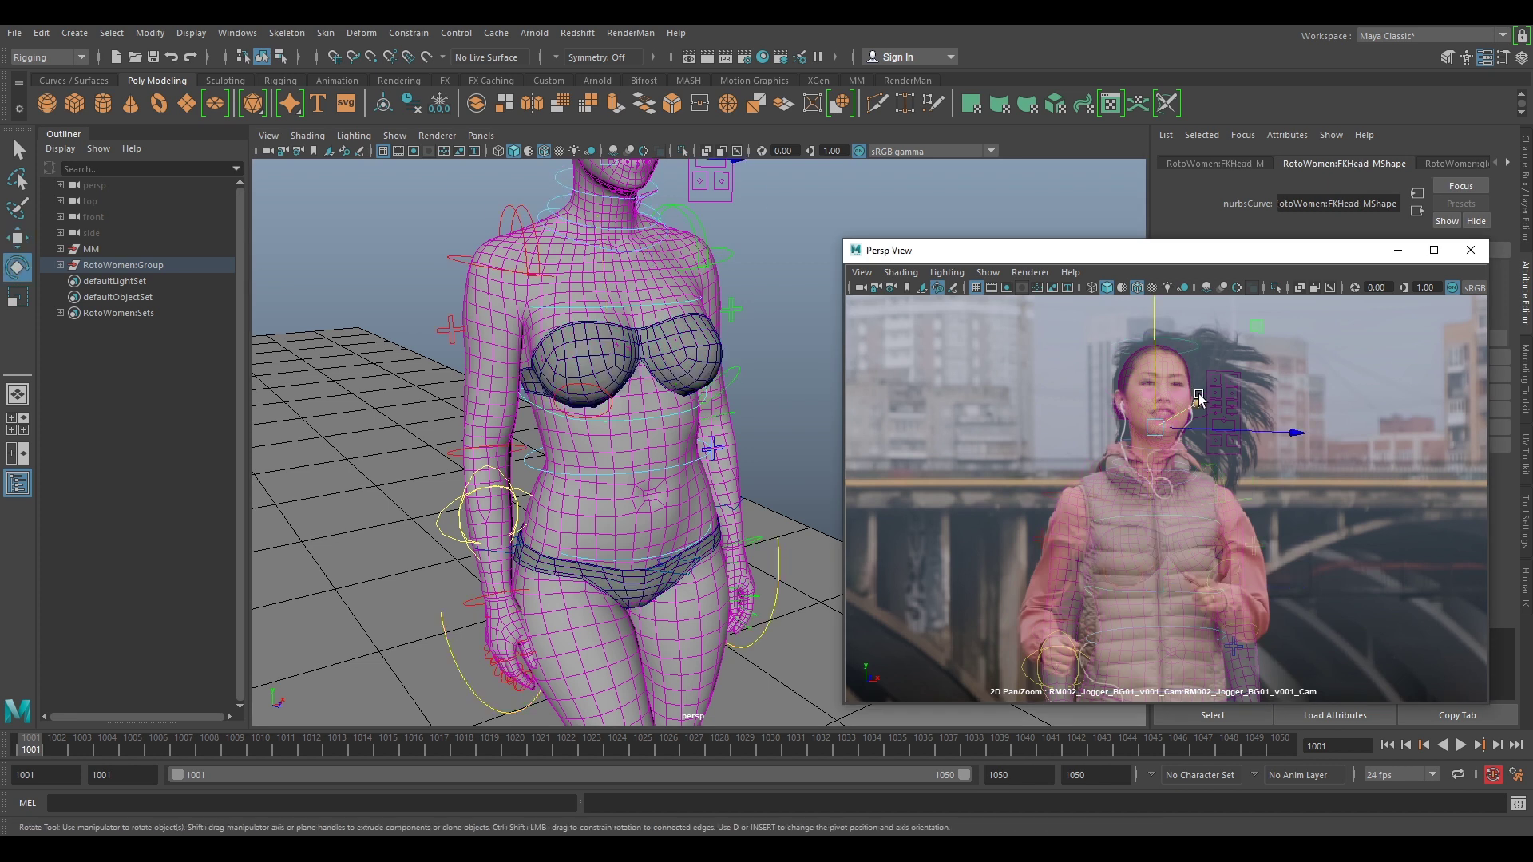
{"action": "left_click_drag", "start_coordinate": [1198, 440], "coordinate": [1162, 412]}
{"action": "right_click_drag", "start_coordinate": [1262, 479], "coordinate": [1399, 527]}
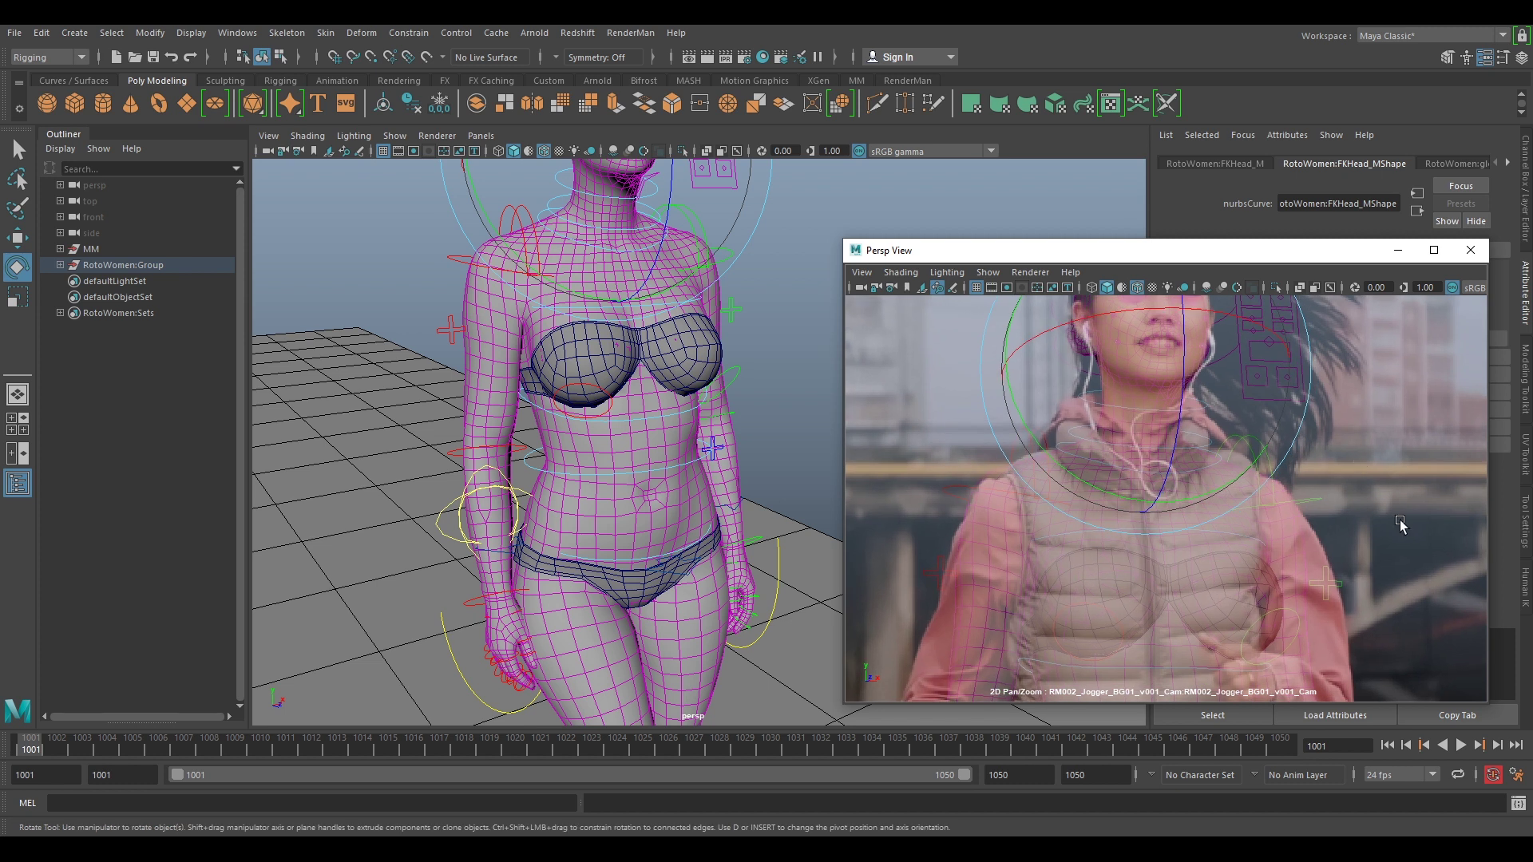
{"action": "middle_click_drag", "start_coordinate": [1288, 393], "coordinate": [1293, 528]}
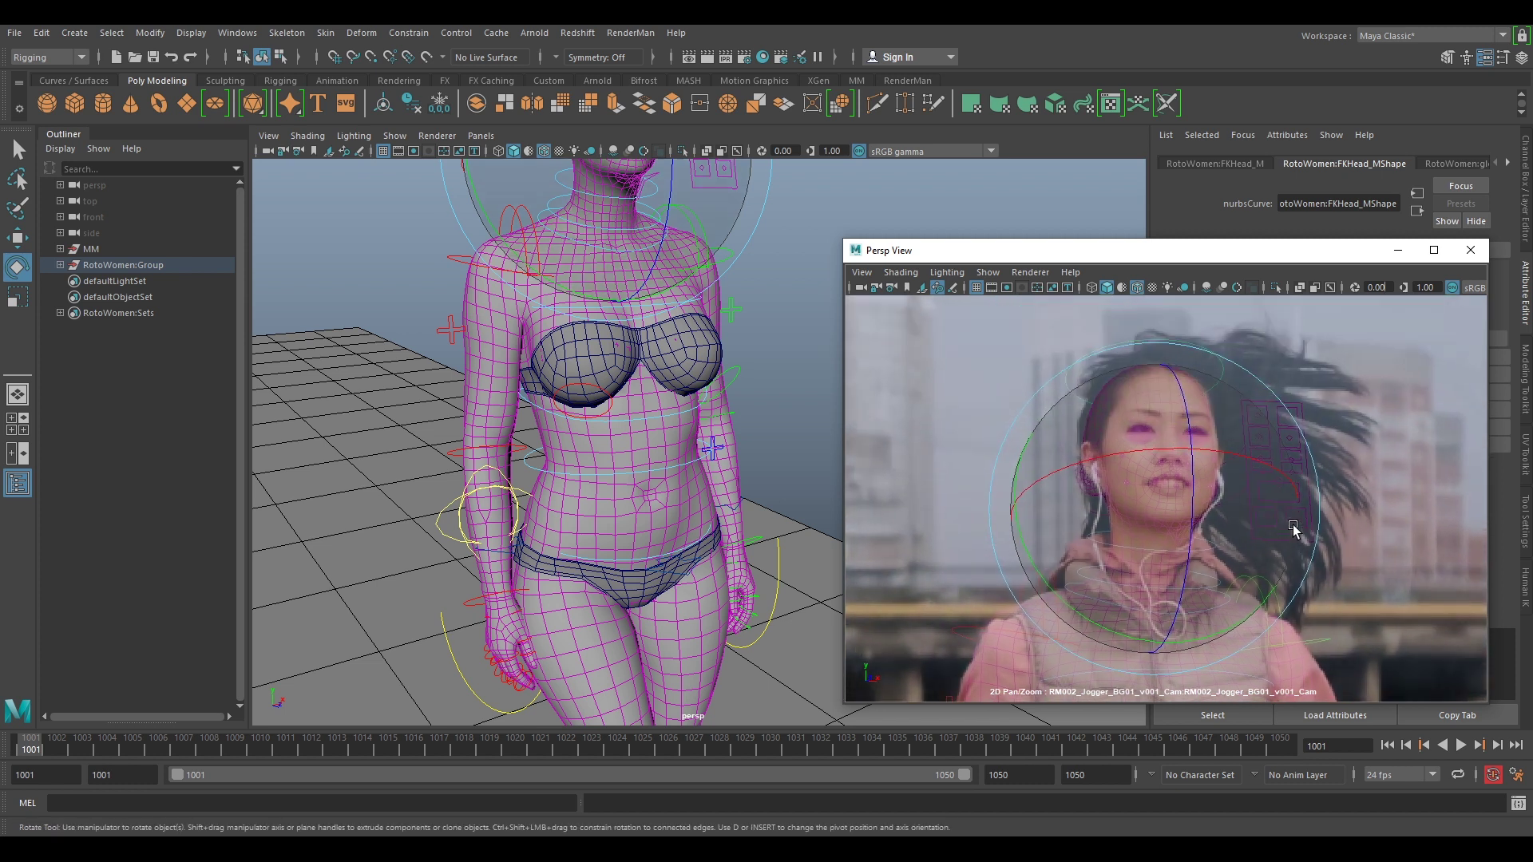
{"action": "scroll", "coordinate": [1293, 529], "scroll_direction": "up", "scroll_amount": 2}
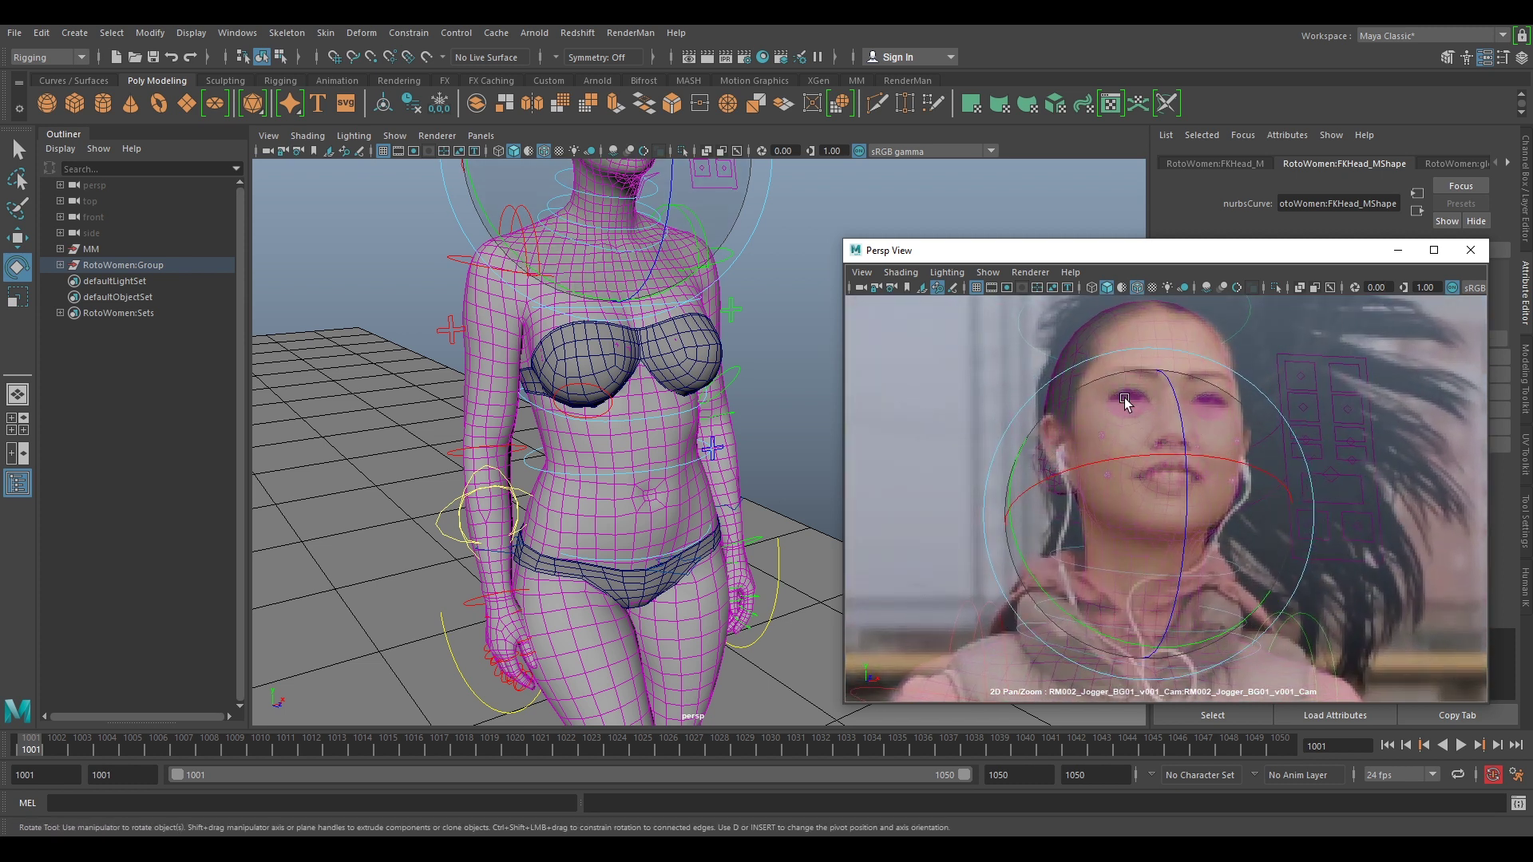
Select the RM002_Jogger_BG01_v001_Cam camera and set its near clip plane to 1.000
{"action": "left_click_drag", "start_coordinate": [917, 255], "coordinate": [613, 201]}
{"action": "left_click", "coordinate": [545, 233]}
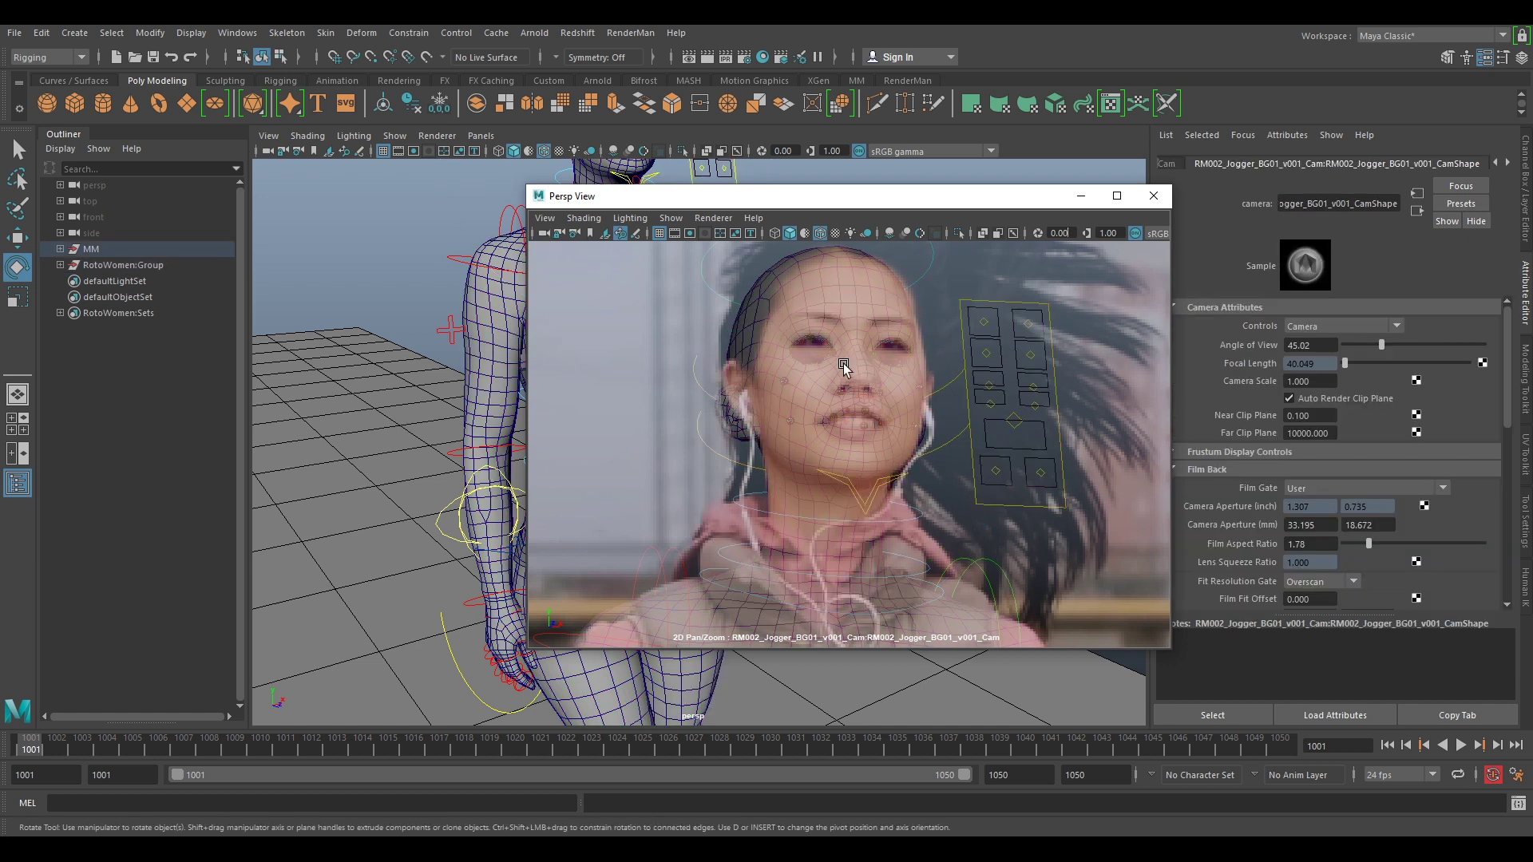
{"action": "left_click", "coordinate": [1306, 415]}
{"action": "key", "text": "Return"}
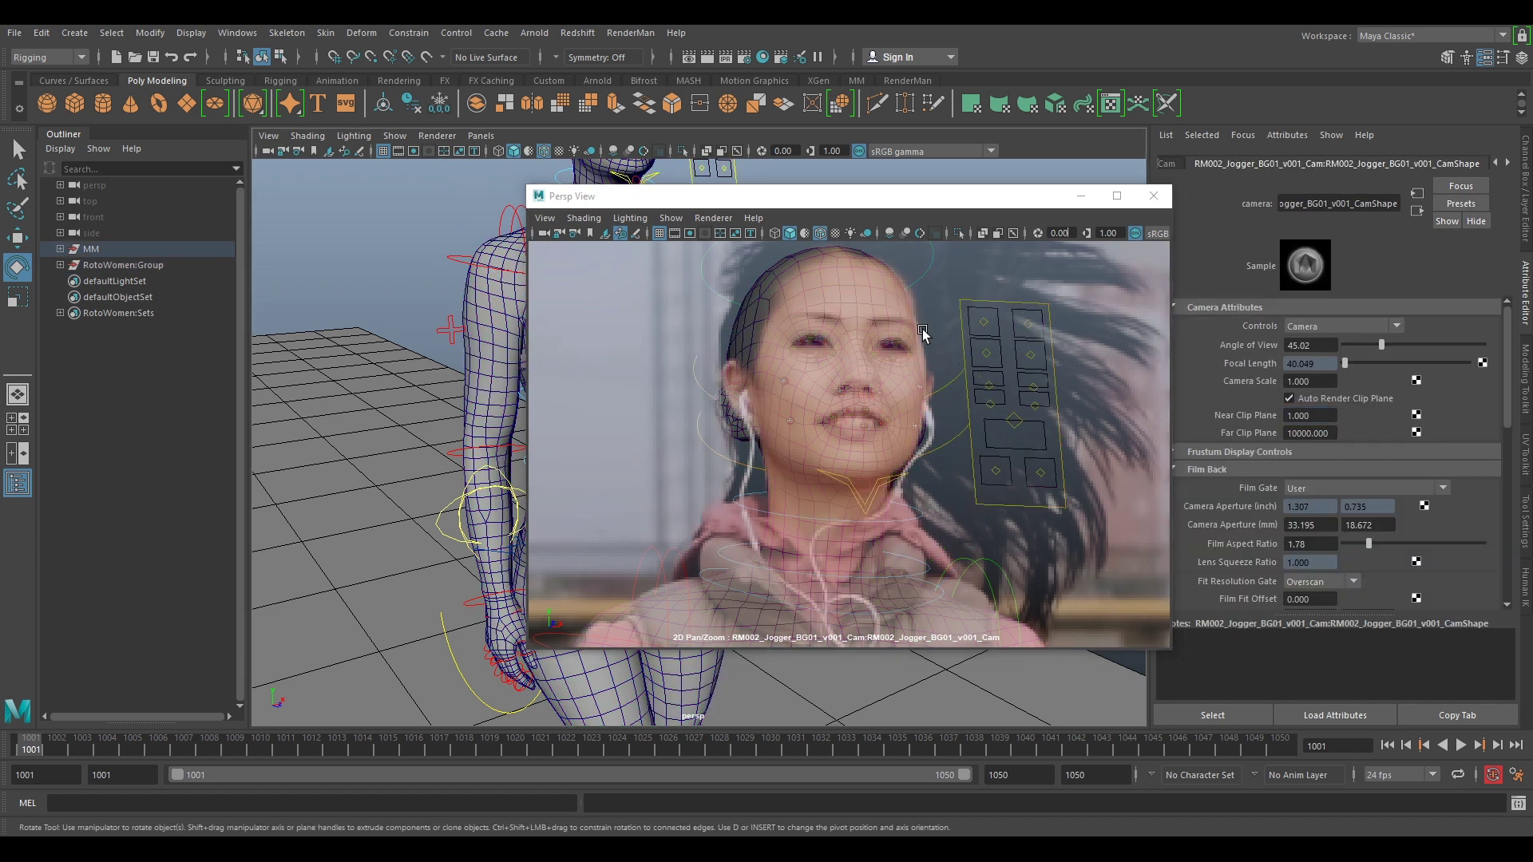
Hide the rig's facial controls by hiding RotoWomen:FaceGroup inside RotoWomen:Group
{"action": "left_click", "coordinate": [780, 380]}
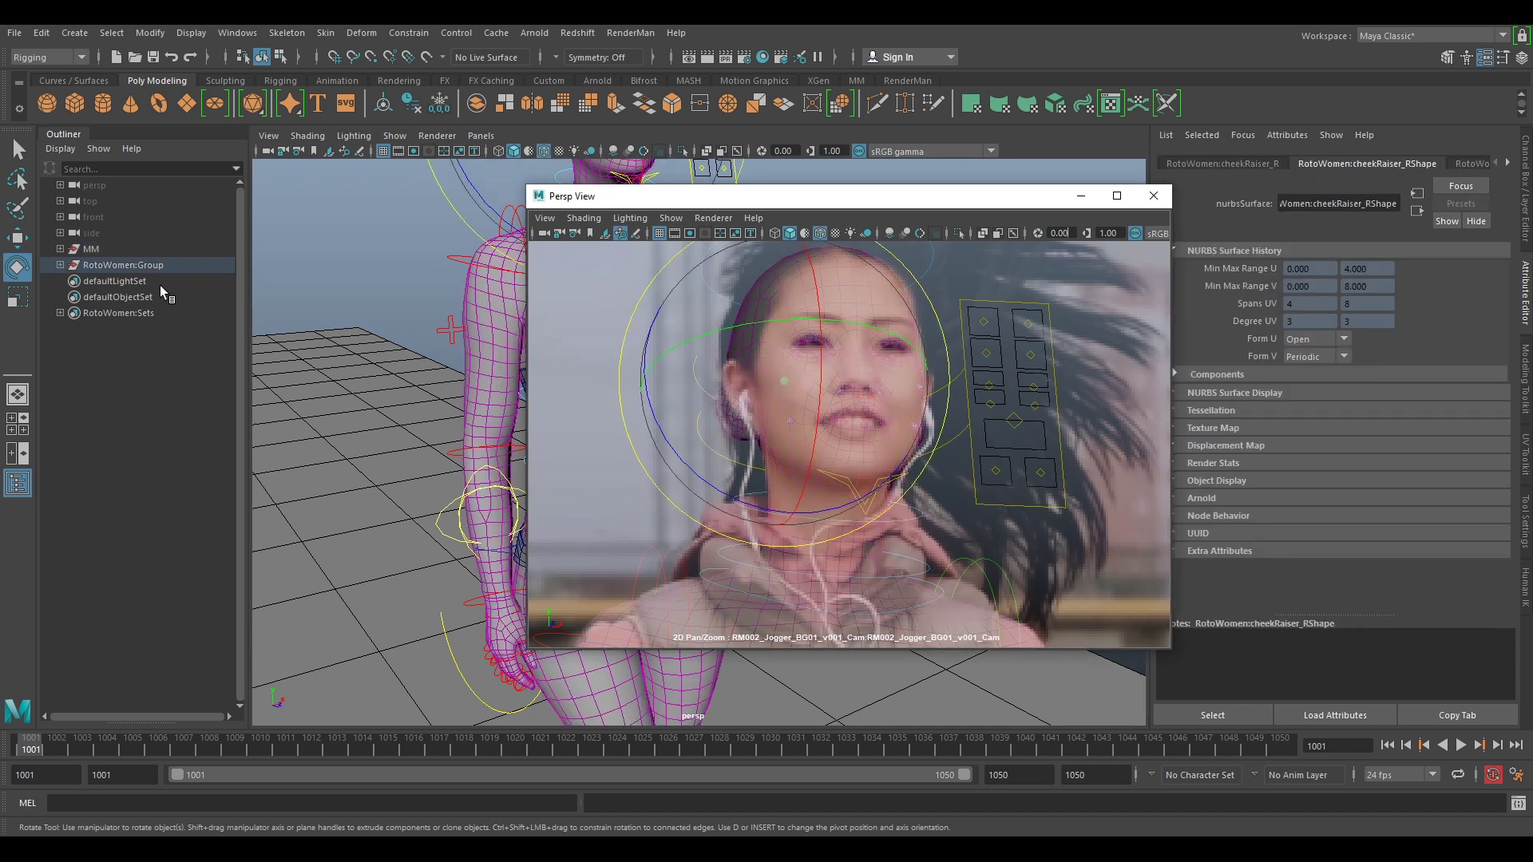
{"action": "left_click", "coordinate": [59, 265]}
{"action": "left_click", "coordinate": [162, 313]}
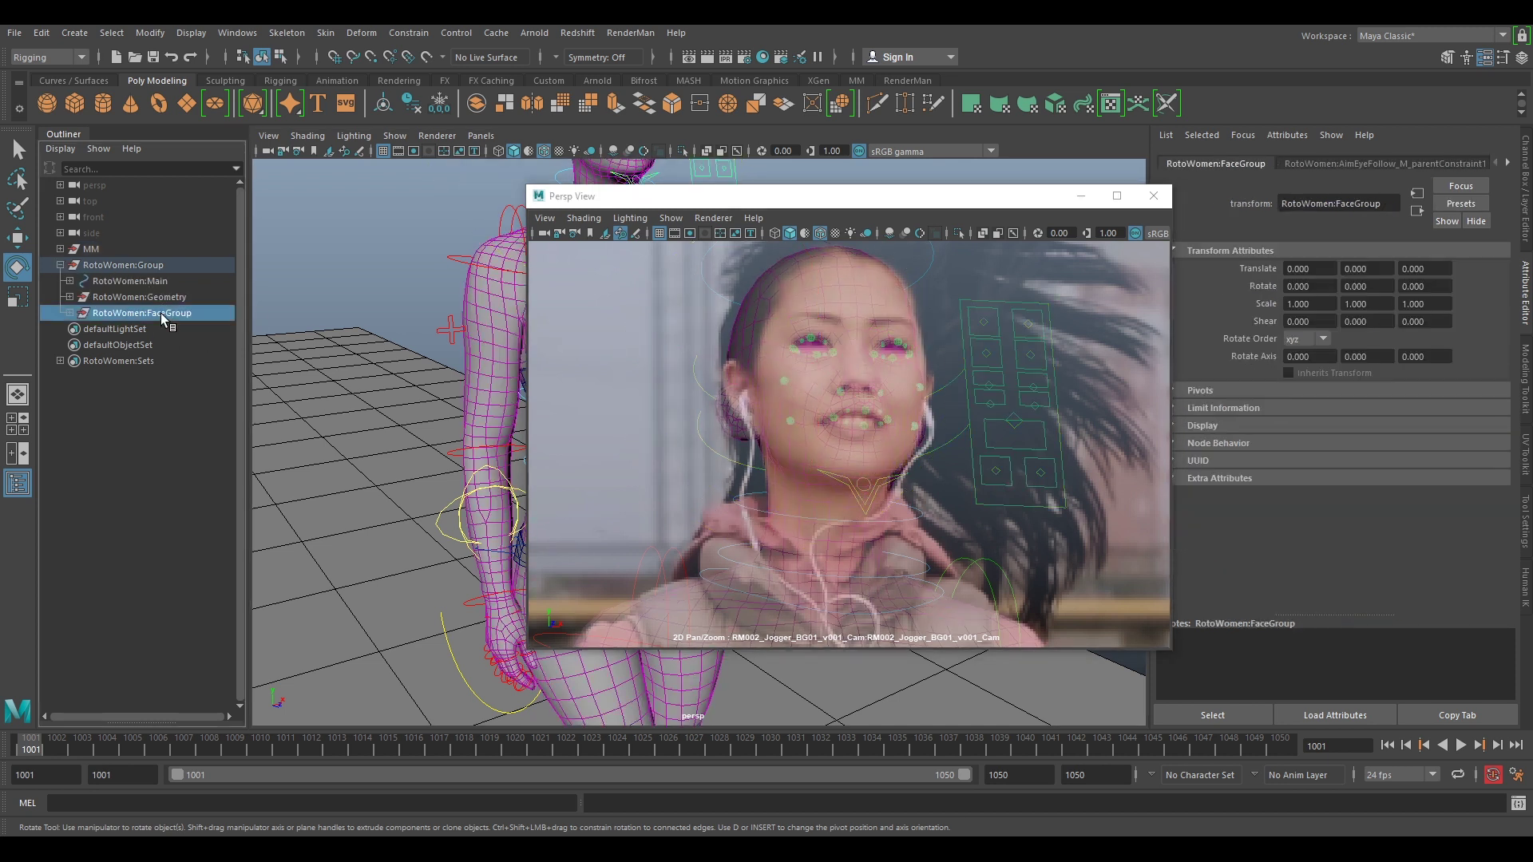
{"action": "key", "text": "h"}
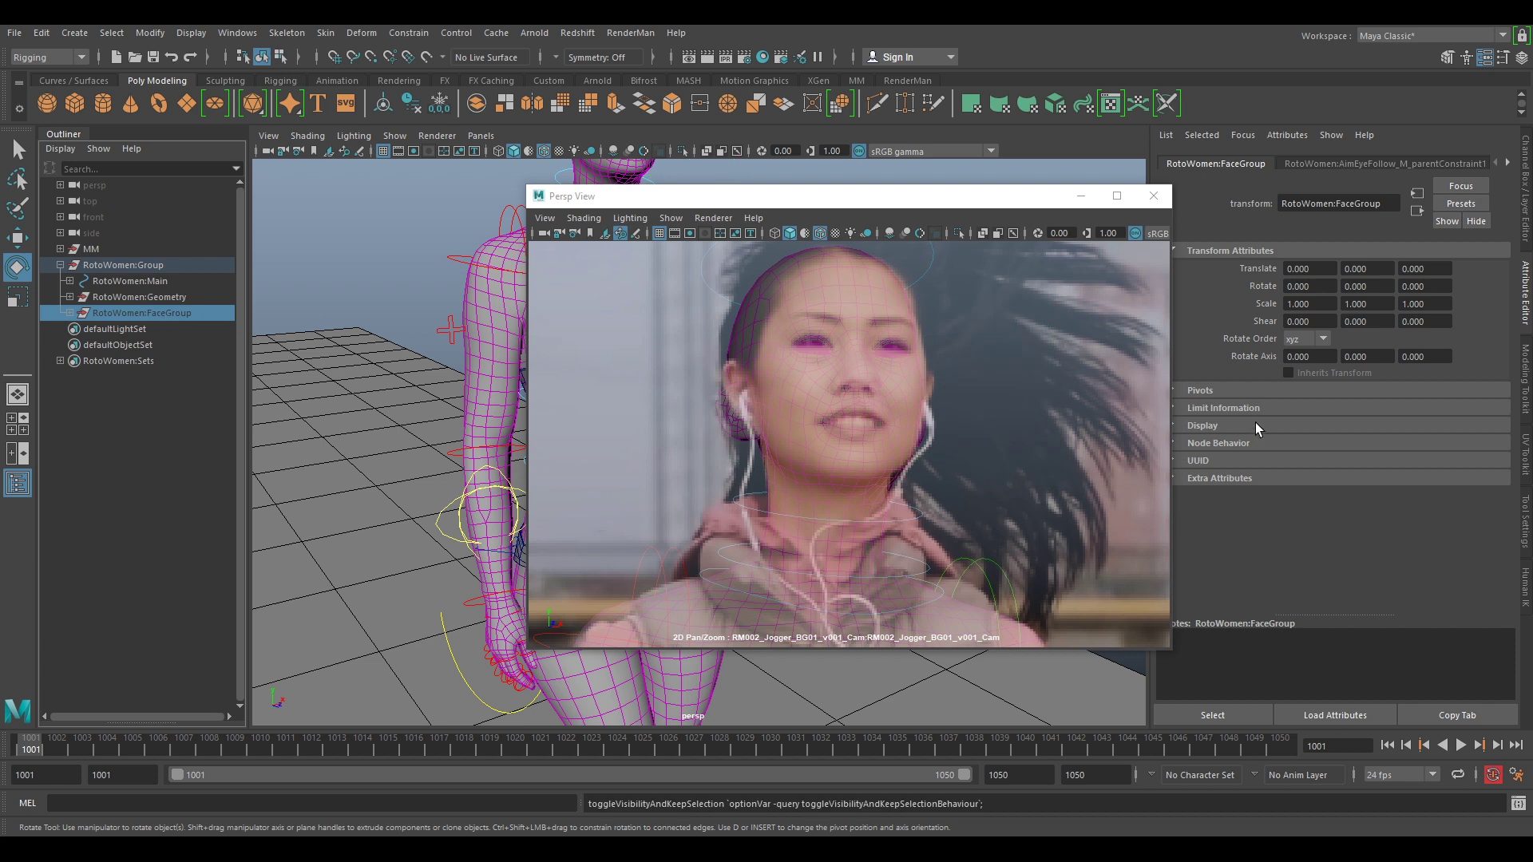
Rotate the FKHead_M control to about -6.0, -1.1, -10.3 to match the tilt of the jogger's head
{"action": "scroll", "coordinate": [1089, 490], "scroll_direction": "down", "scroll_amount": 6}
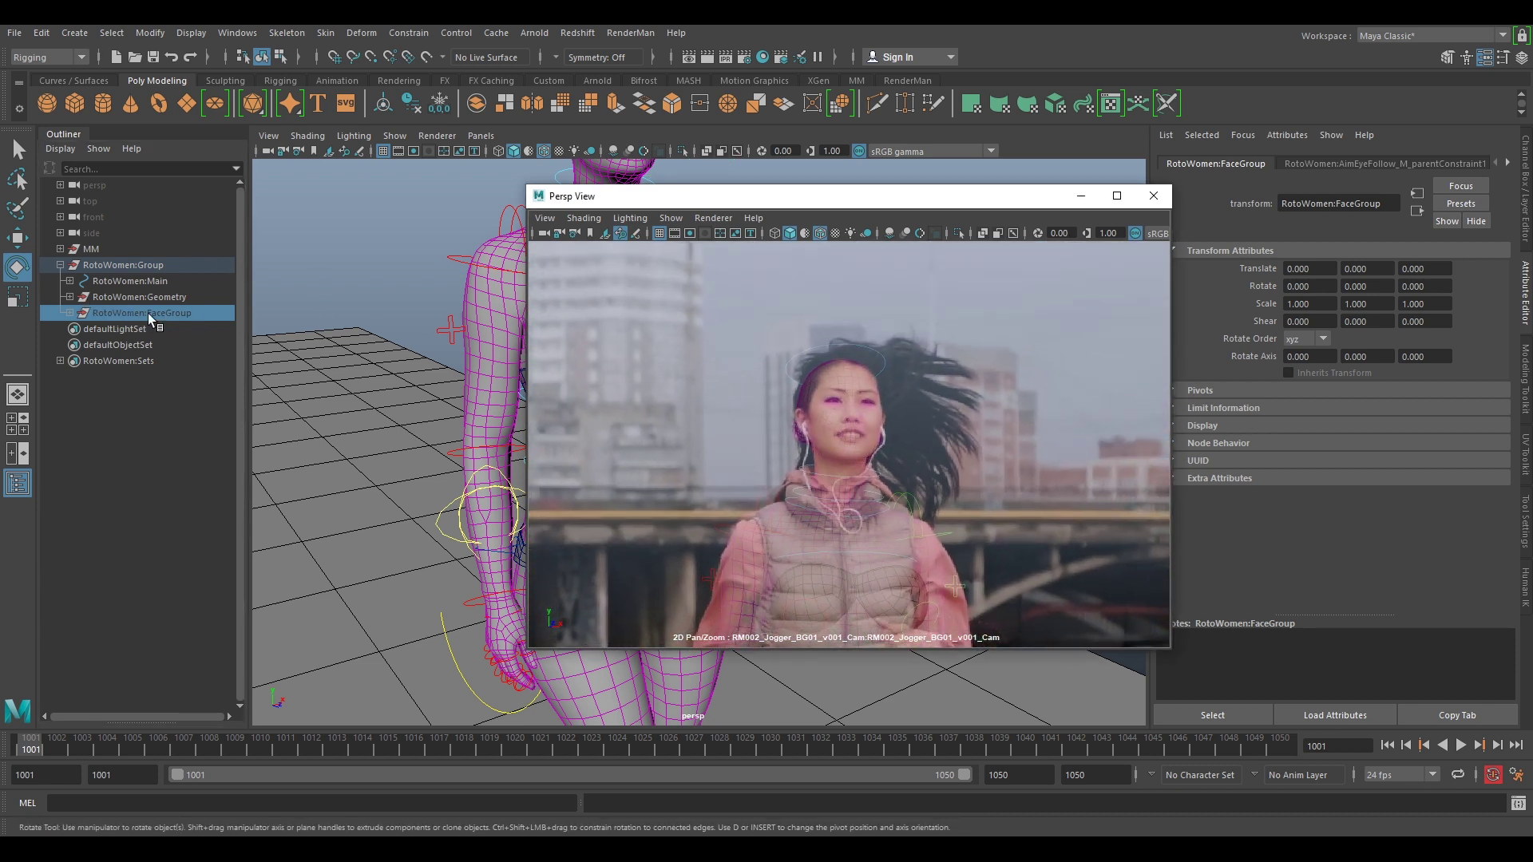
{"action": "scroll", "coordinate": [958, 415], "scroll_direction": "up", "scroll_amount": 5}
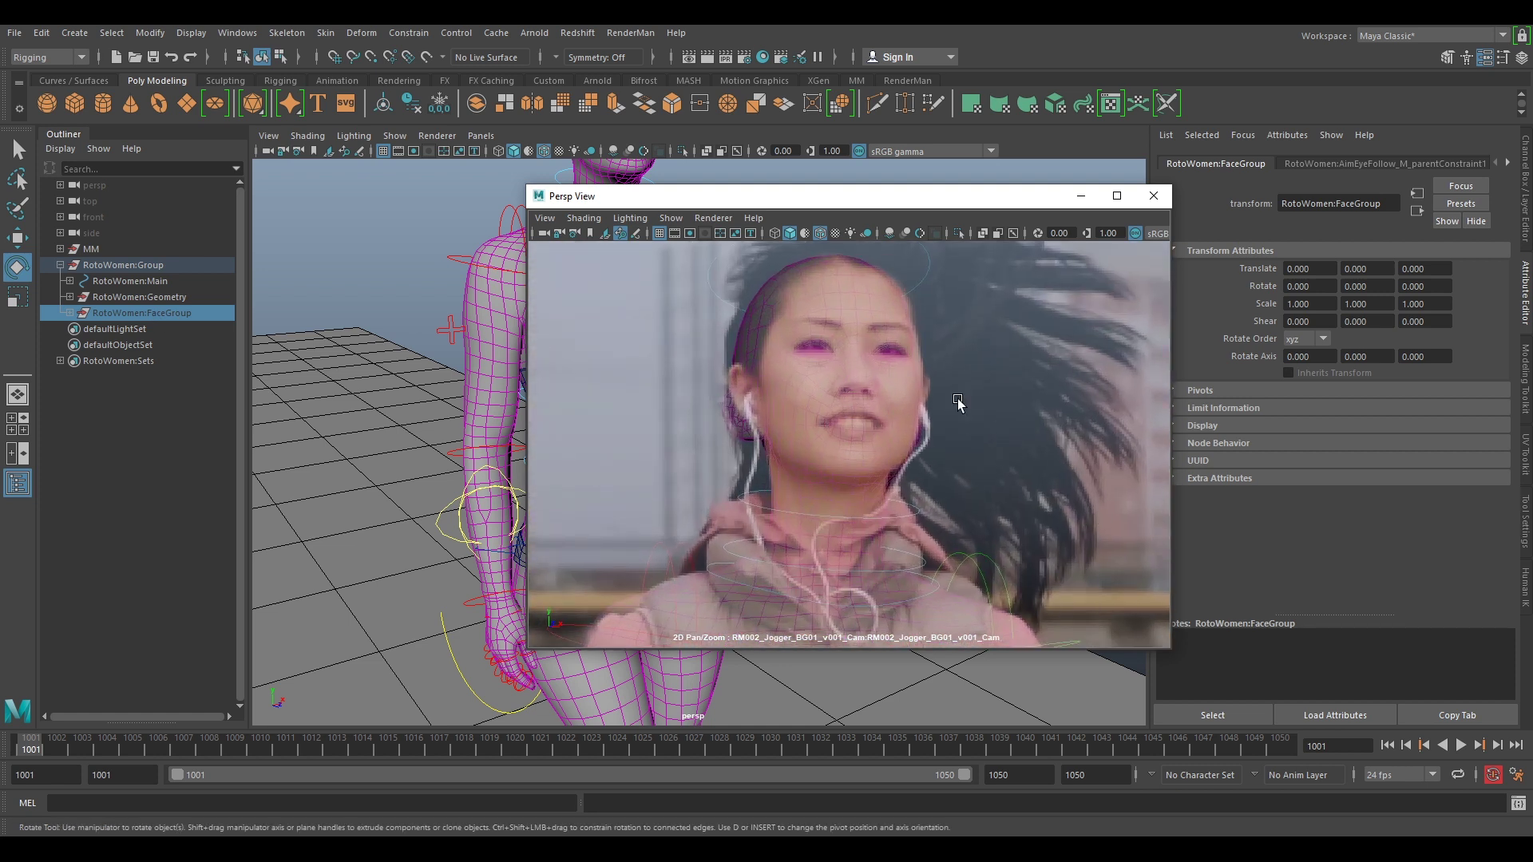
{"action": "left_click", "coordinate": [902, 357]}
{"action": "left_click_drag", "start_coordinate": [886, 367], "coordinate": [843, 592]}
Try to translate the head control to fit the jogger's head better
{"action": "right_click_drag", "start_coordinate": [1037, 467], "coordinate": [999, 539]}
{"action": "middle_click_drag", "start_coordinate": [999, 539], "coordinate": [1046, 374]}
{"action": "key", "text": "w"}
{"action": "scroll", "coordinate": [868, 431], "scroll_direction": "up", "scroll_amount": 3}
{"action": "mouse_move", "coordinate": [869, 431]}
{"action": "left_mouse_down"}
{"action": "mouse_move", "coordinate": [878, 361]}
{"action": "mouse_move", "coordinate": [889, 419]}
{"action": "left_mouse_up"}
{"action": "left_click_drag", "start_coordinate": [407, 293], "coordinate": [519, 486], "text": "alt"}
{"action": "key", "text": "ctrl+z"}
{"action": "key", "text": "ctrl+z"}
{"action": "key", "text": "ctrl+z"}
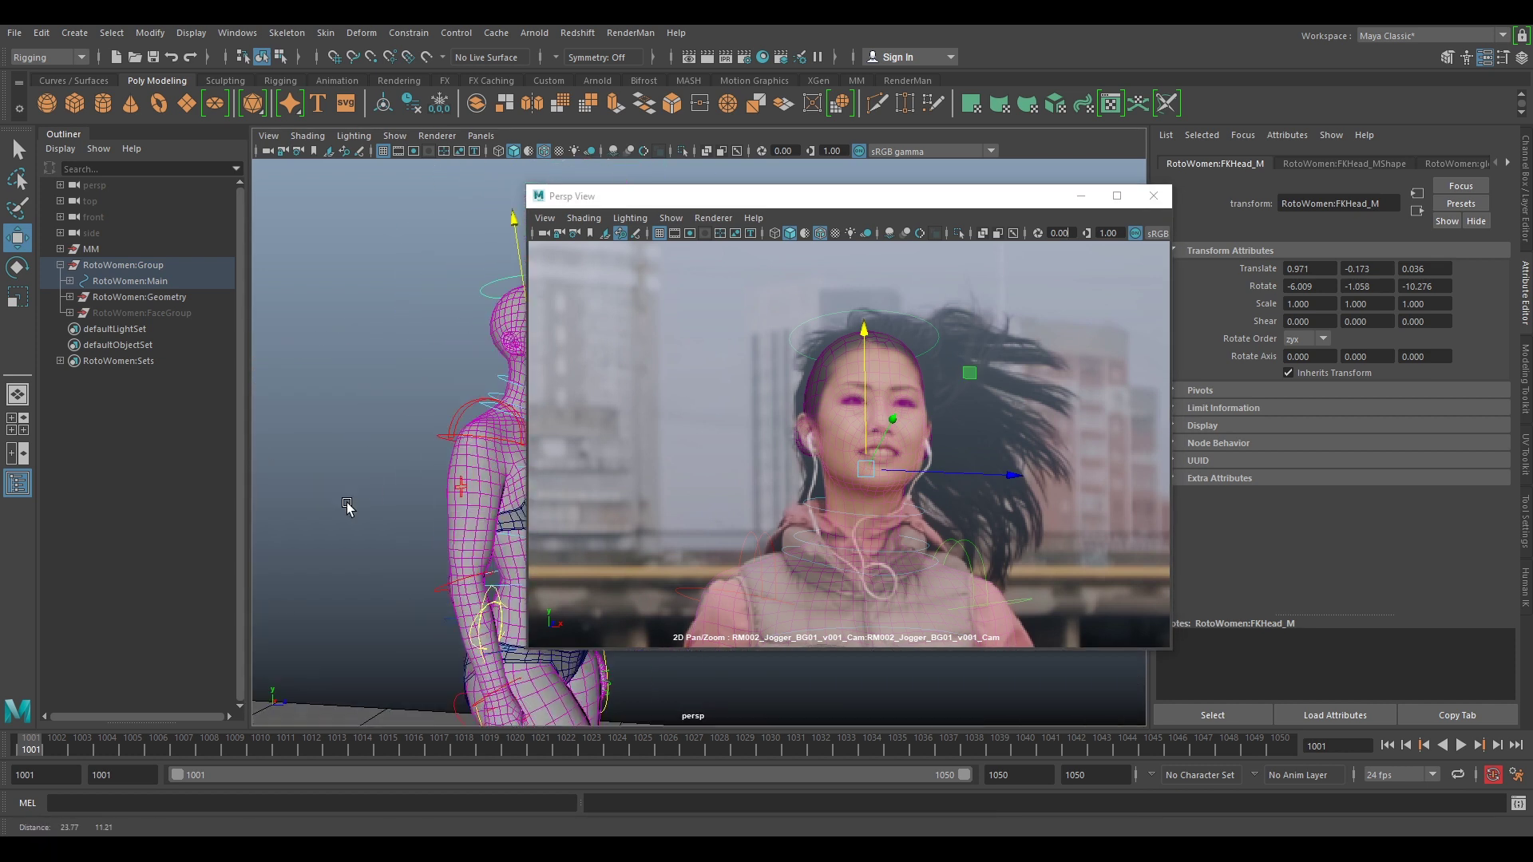
Select the FKSpine2_M control and raise the upper torso to a Translate X of 0.768
{"action": "scroll", "coordinate": [891, 527], "scroll_direction": "down", "scroll_amount": 2}
{"action": "middle_click_drag", "start_coordinate": [970, 510], "coordinate": [948, 396]}
{"action": "scroll", "coordinate": [942, 479], "scroll_direction": "down", "scroll_amount": 2}
{"action": "middle_click_drag", "start_coordinate": [929, 479], "coordinate": [909, 407]}
{"action": "scroll", "coordinate": [909, 406], "scroll_direction": "up", "scroll_amount": 1}
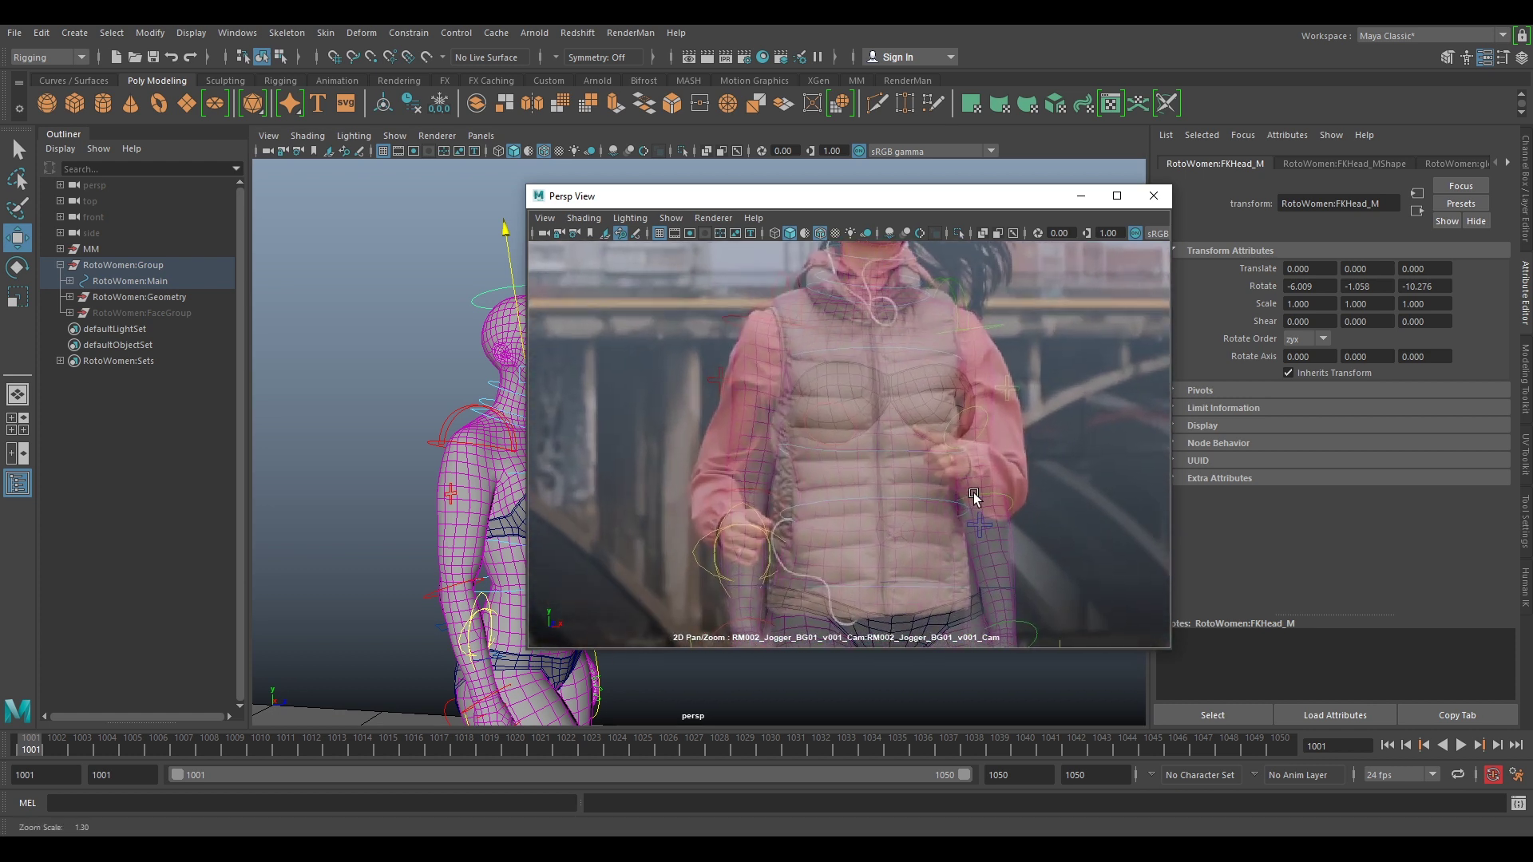
{"action": "left_click", "coordinate": [876, 452]}
{"action": "left_click_drag", "start_coordinate": [874, 402], "coordinate": [874, 392]}
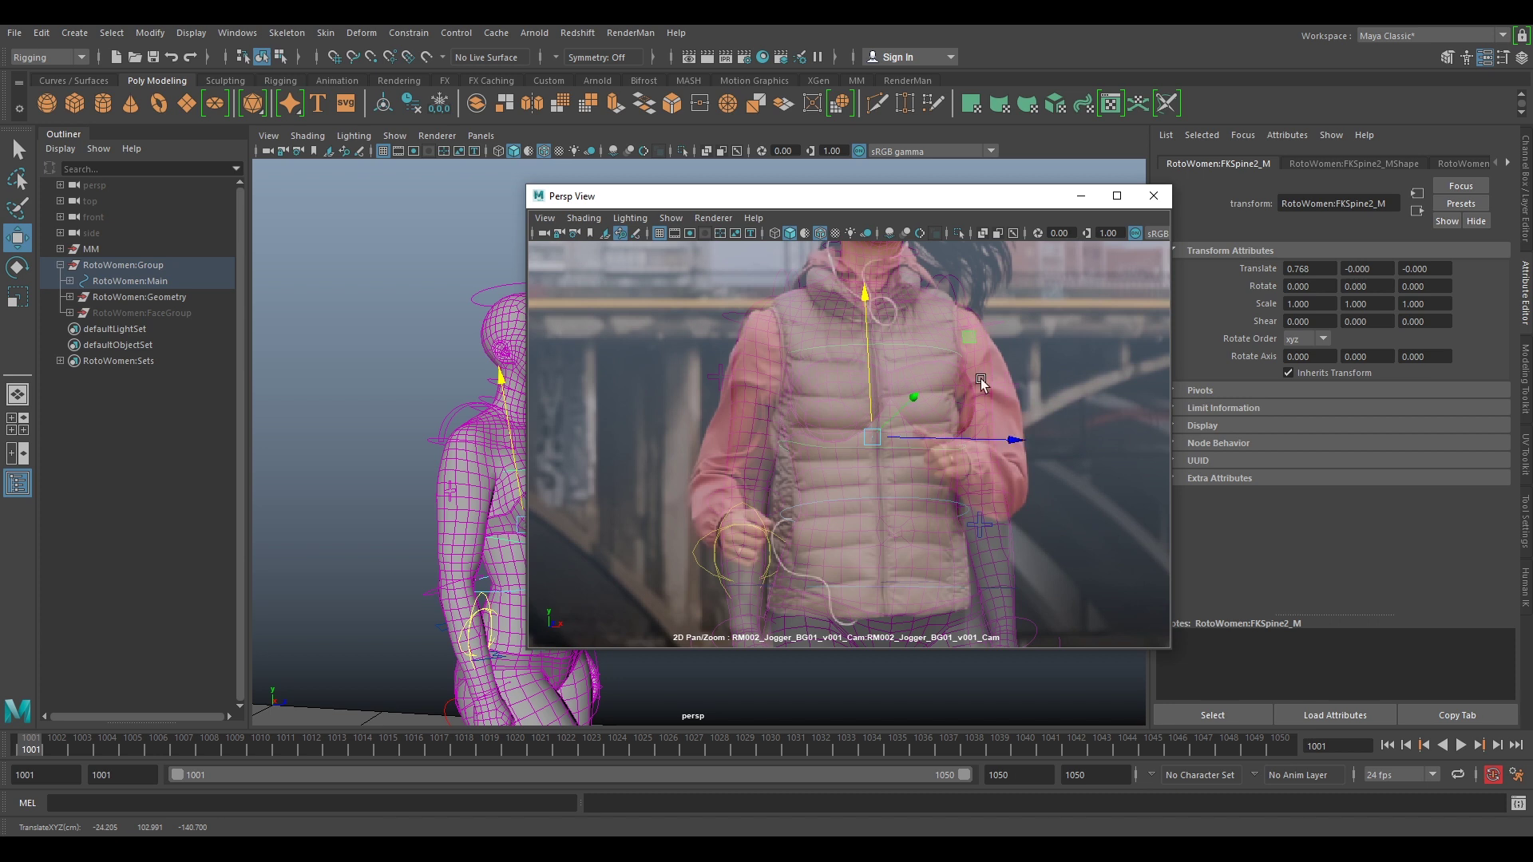
Select the FKChest_M control and raise the chest to a Translate X of 0.257 to fit the jogger's upper torso
{"action": "middle_click_drag", "start_coordinate": [1072, 329], "coordinate": [1060, 454]}
{"action": "left_click", "coordinate": [851, 421]}
{"action": "left_click_drag", "start_coordinate": [856, 423], "coordinate": [856, 420]}
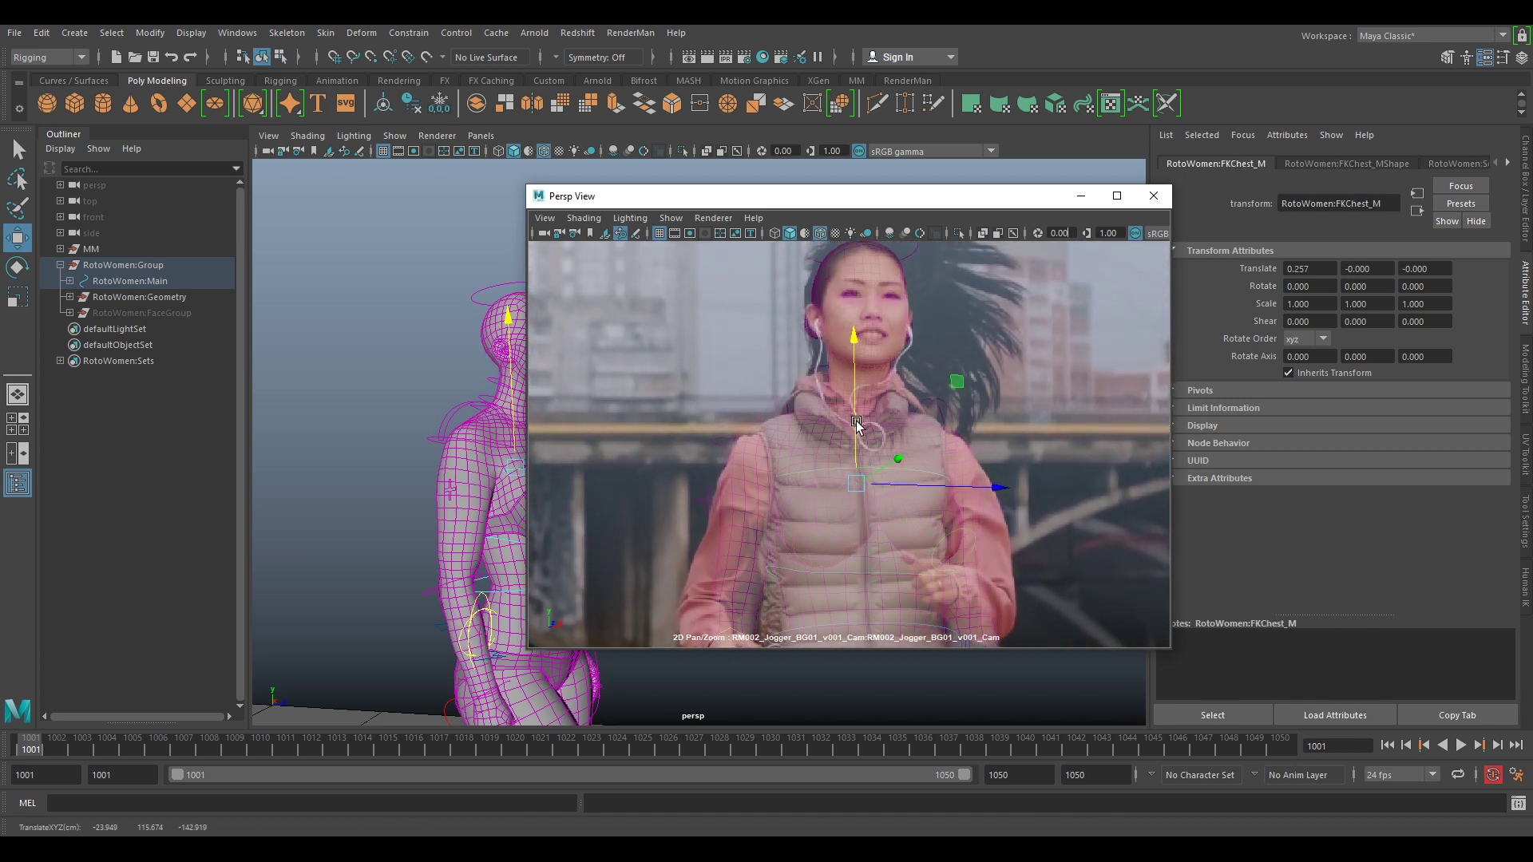
Select the RootX_M control at the hips and rotate it to Rotate Y -15.922 and Rotate Z 0.306 to match the pelvis
{"action": "scroll", "coordinate": [1008, 528], "scroll_direction": "down", "scroll_amount": 3}
{"action": "middle_click_drag", "start_coordinate": [1007, 530], "coordinate": [1017, 428]}
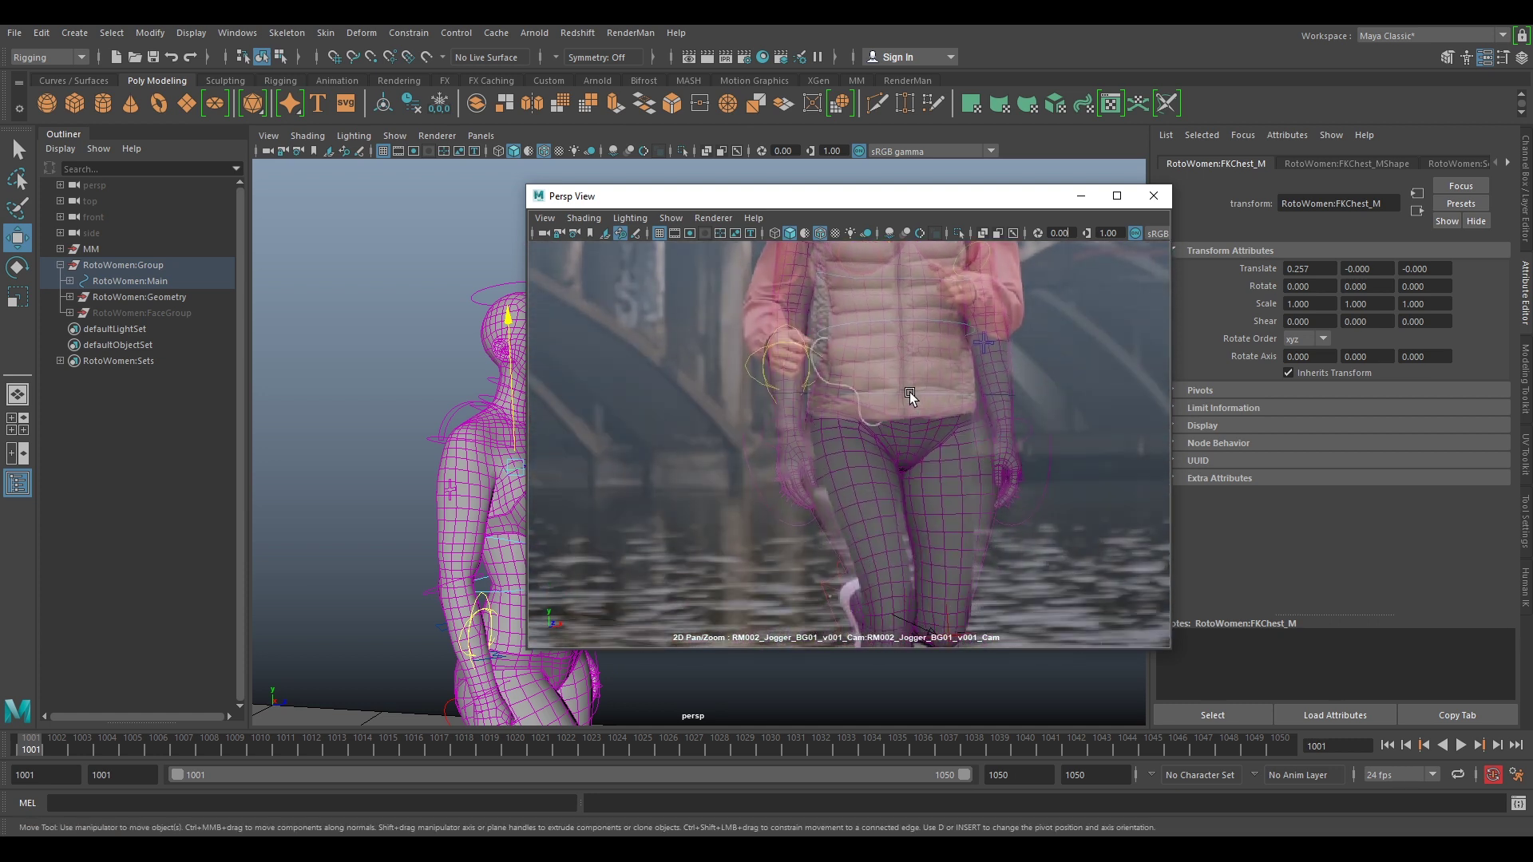
{"action": "left_click", "coordinate": [911, 389]}
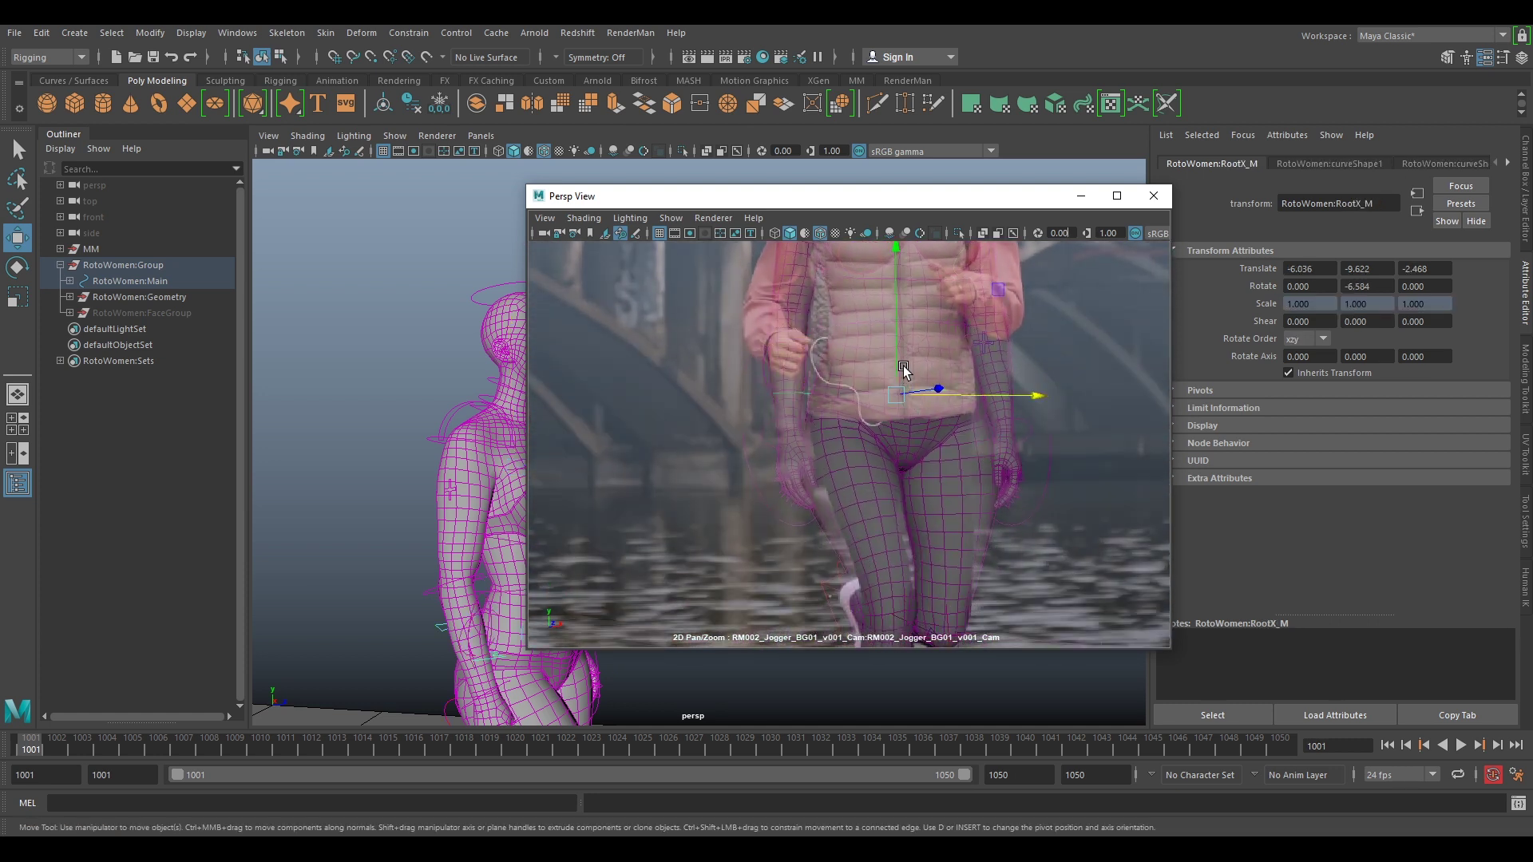
{"action": "left_click", "coordinate": [898, 422]}
{"action": "mouse_move", "coordinate": [998, 370]}
{"action": "middle_mouse_down"}
{"action": "mouse_move", "coordinate": [1019, 488]}
{"action": "mouse_move", "coordinate": [936, 496]}
{"action": "middle_mouse_up"}
{"action": "middle_click_drag", "start_coordinate": [499, 519], "coordinate": [372, 388], "text": "alt"}
{"action": "left_click", "coordinate": [501, 453]}
{"action": "left_click_drag", "start_coordinate": [501, 459], "coordinate": [479, 519], "text": "alt"}
{"action": "key", "text": "e"}
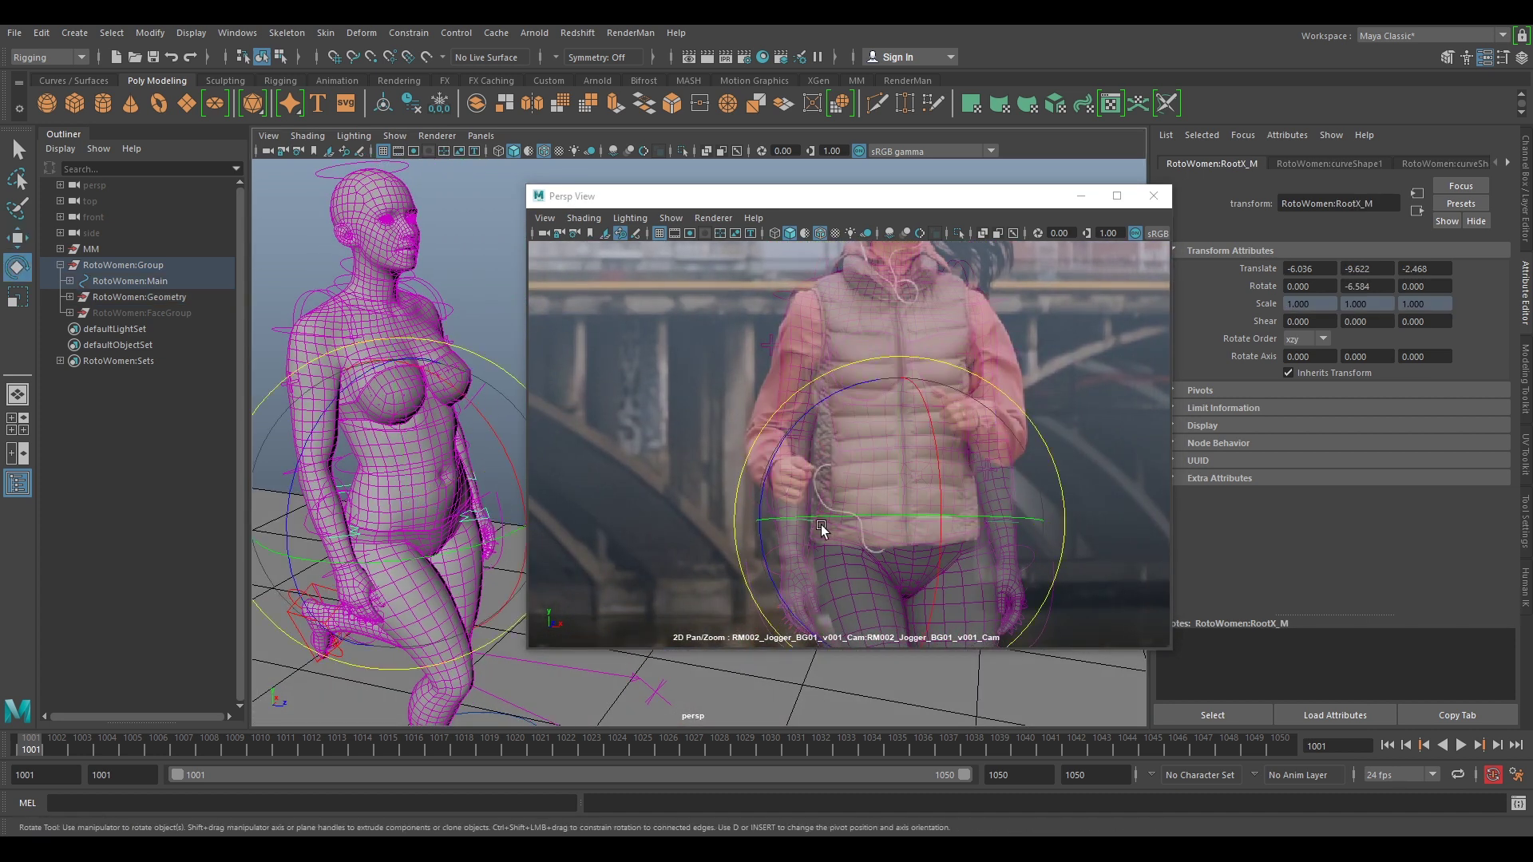
{"action": "left_click_drag", "start_coordinate": [884, 517], "coordinate": [853, 515]}
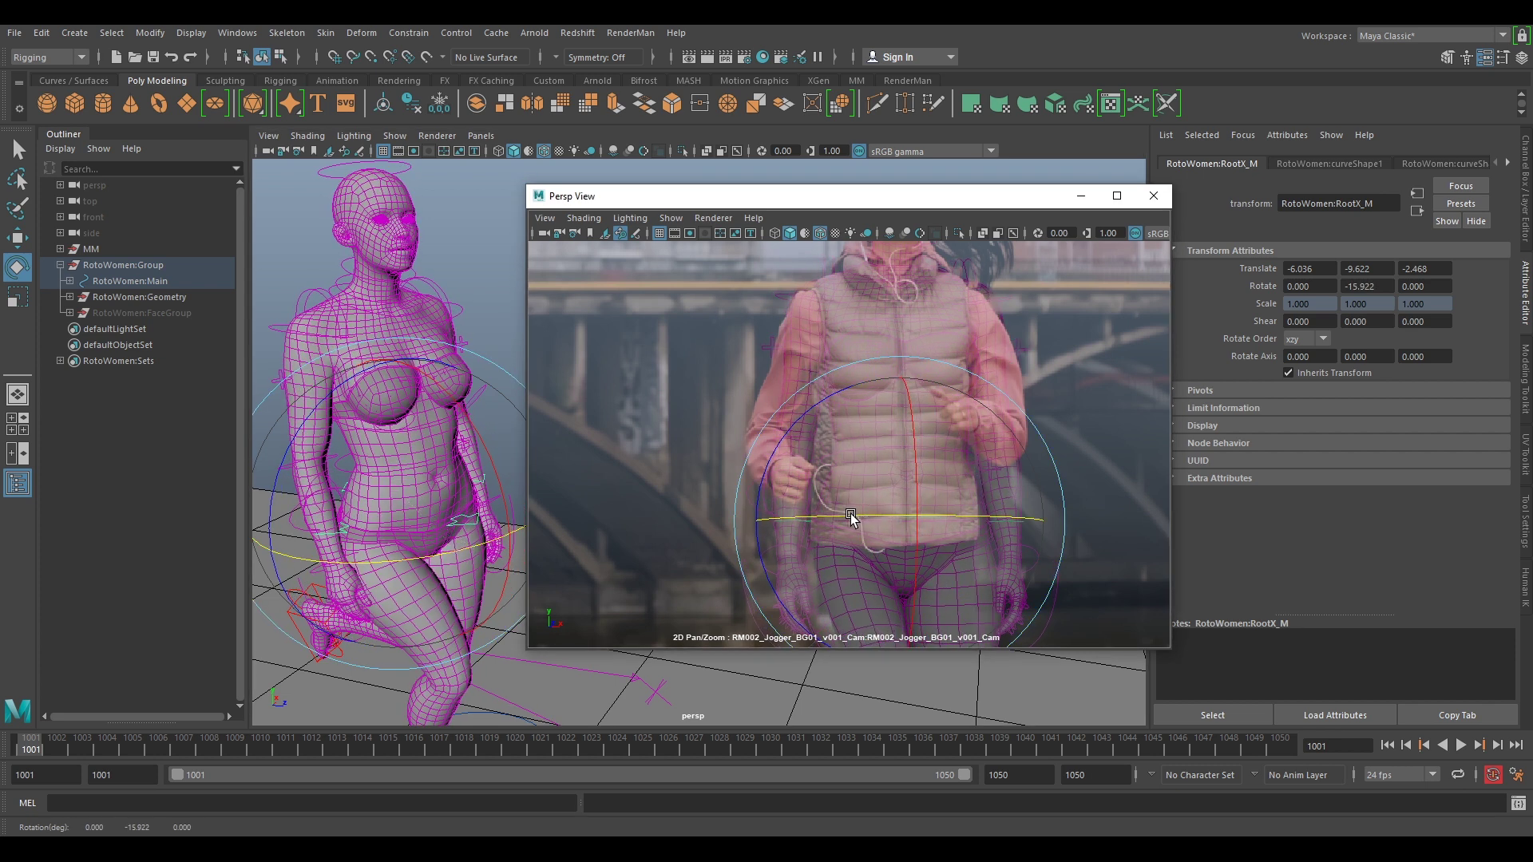
{"action": "left_click_drag", "start_coordinate": [768, 433], "coordinate": [771, 449]}
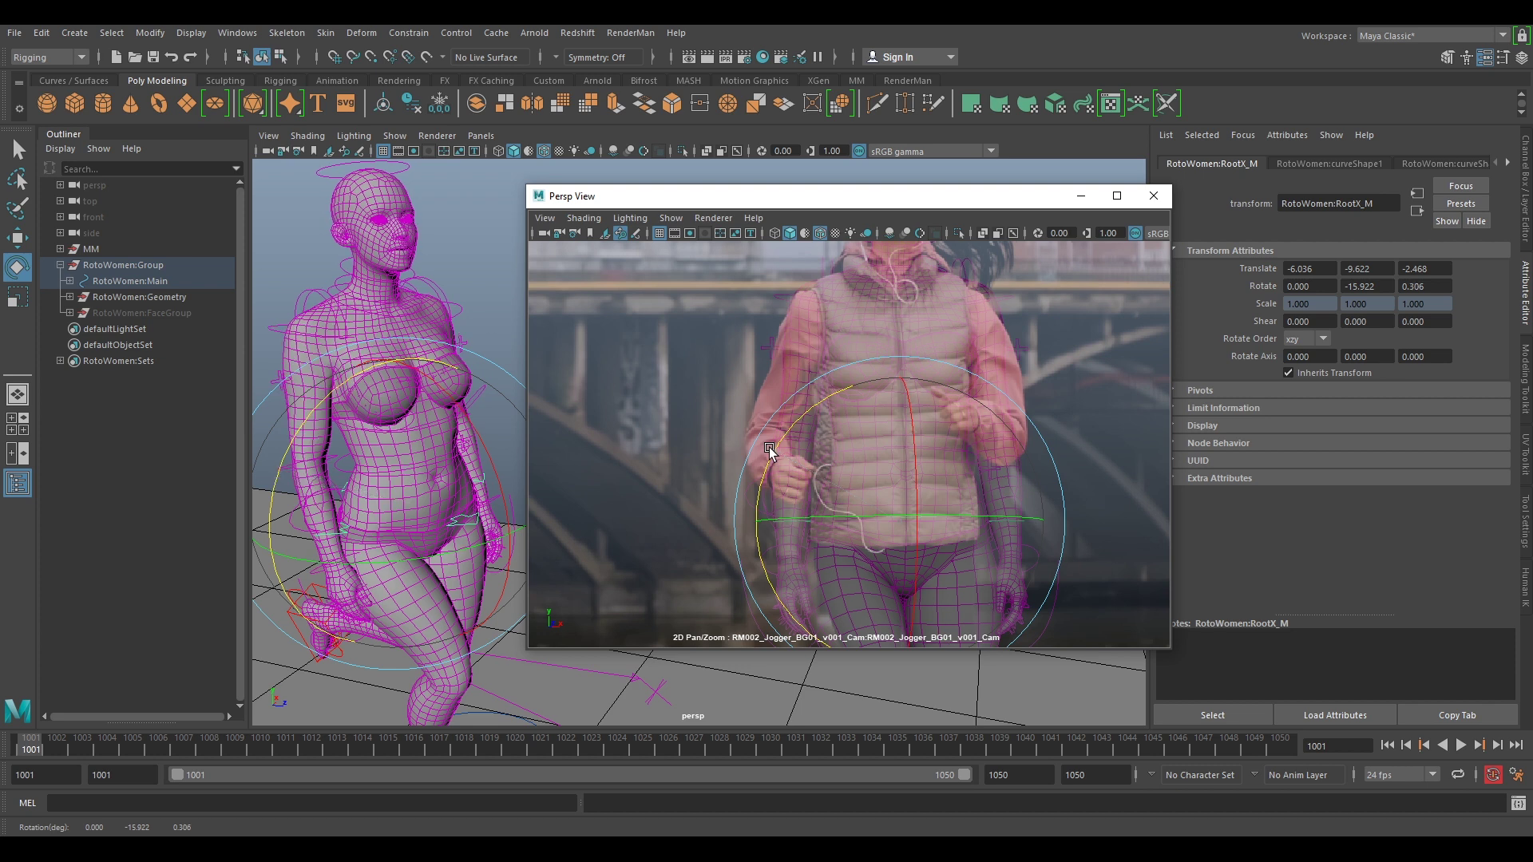
Translate the RootX_M control to -6.619, -9.625, -2.634 to realign the body with the jogger
{"action": "key", "text": "w"}
{"action": "left_click_drag", "start_coordinate": [910, 517], "coordinate": [914, 524]}
{"action": "right_click_drag", "start_coordinate": [1074, 537], "coordinate": [989, 482]}
{"action": "middle_click_drag", "start_coordinate": [989, 482], "coordinate": [996, 541]}
{"action": "scroll", "coordinate": [996, 543], "scroll_direction": "up", "scroll_amount": 3}
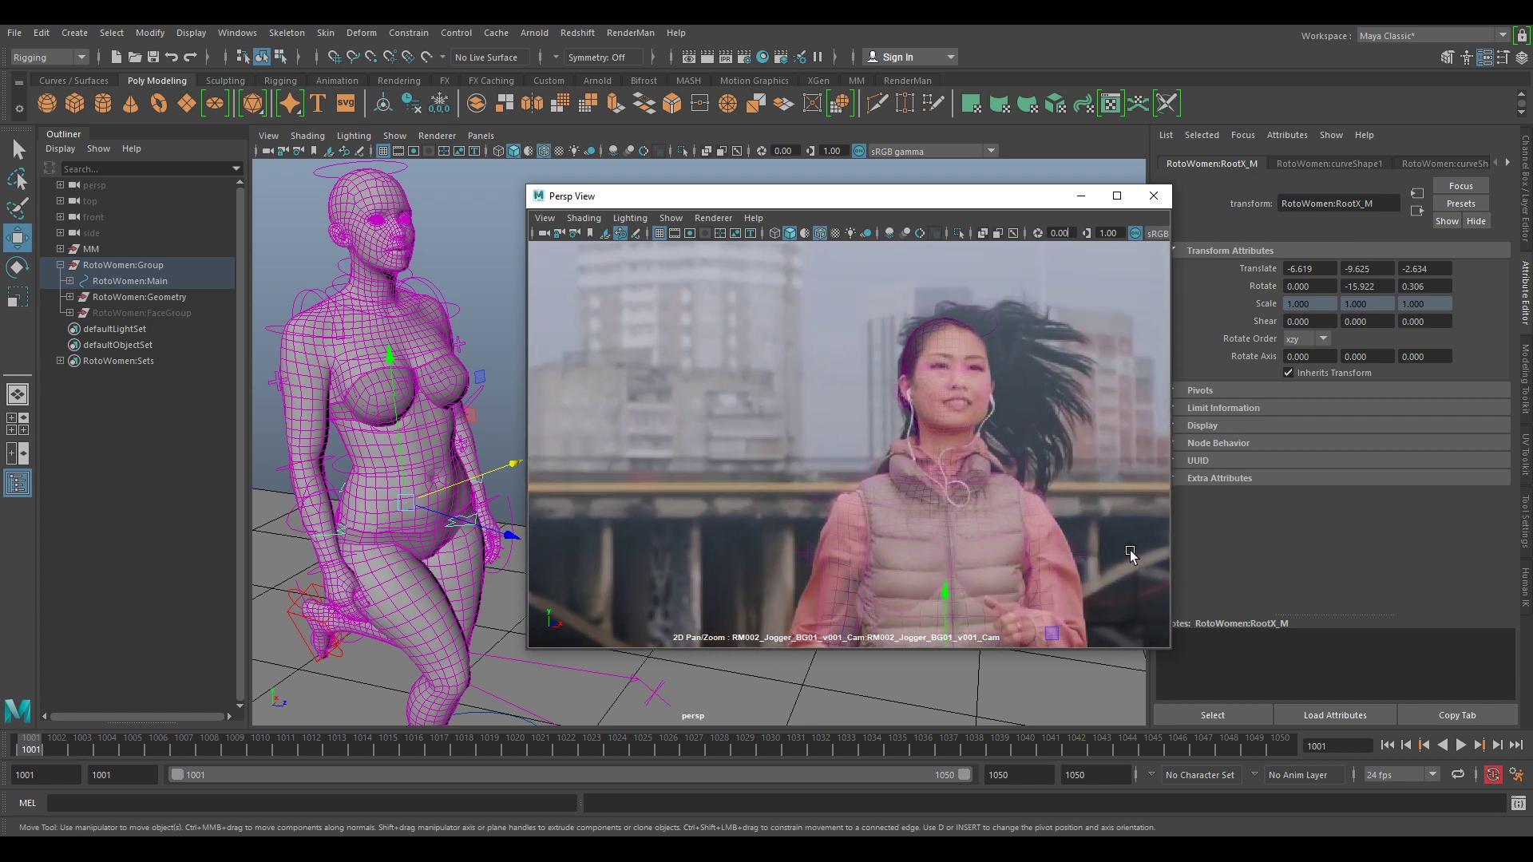
Rotate the FKHead_M control to 11.218, -2.786, -8.997 to match the jogger's head direction
{"action": "right_click_drag", "start_coordinate": [1130, 552], "coordinate": [998, 451]}
{"action": "middle_click_drag", "start_coordinate": [997, 450], "coordinate": [955, 397]}
{"action": "right_click_drag", "start_coordinate": [956, 397], "coordinate": [980, 457]}
{"action": "middle_click_drag", "start_coordinate": [980, 458], "coordinate": [892, 424]}
{"action": "right_click_drag", "start_coordinate": [893, 425], "coordinate": [906, 411]}
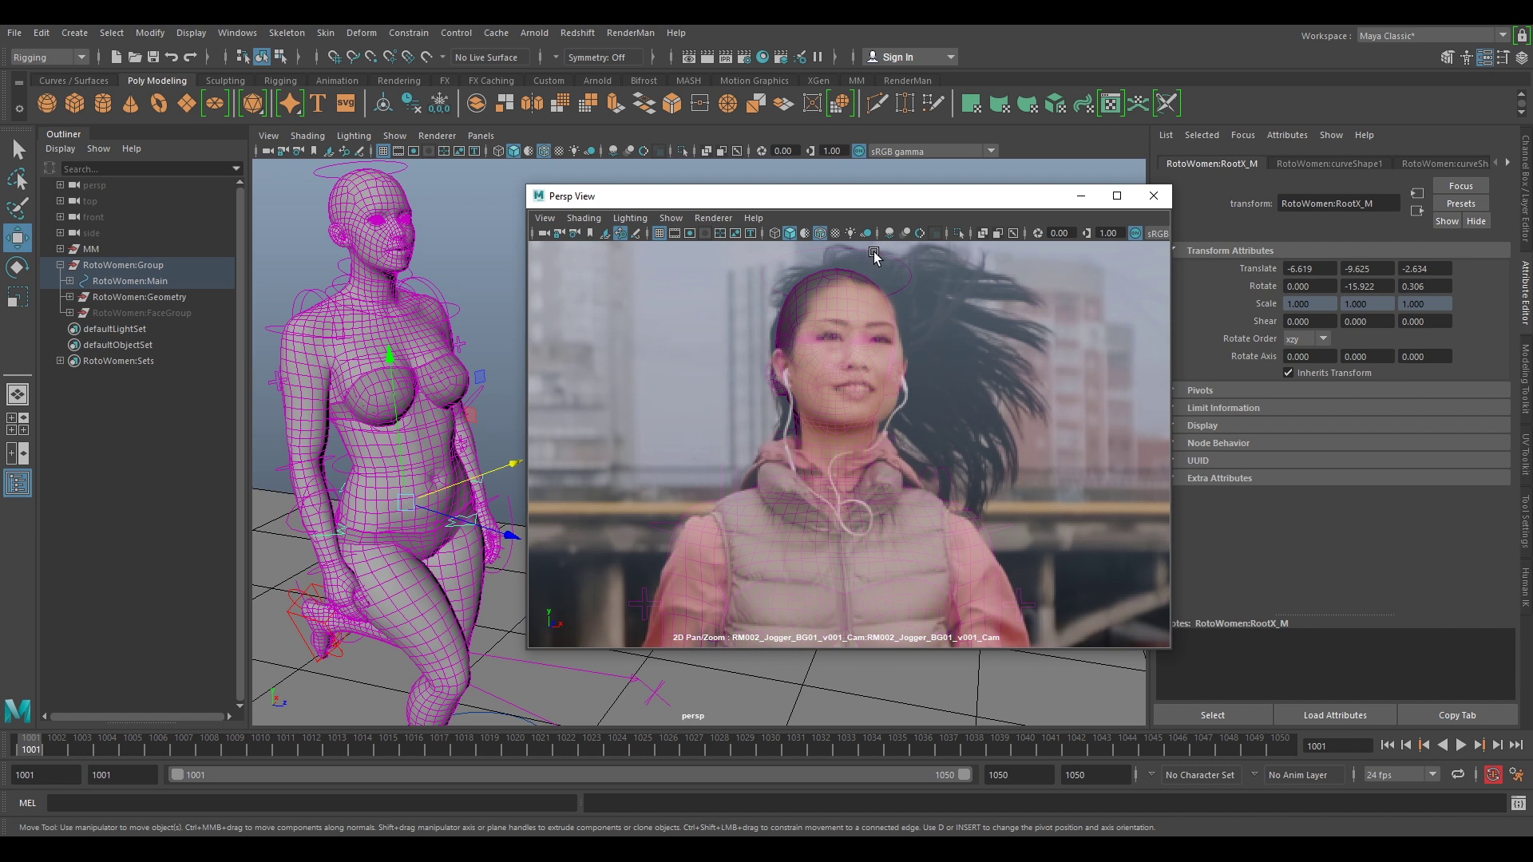
{"action": "key", "text": "e"}
{"action": "left_click", "coordinate": [849, 377]}
{"action": "left_click_drag", "start_coordinate": [873, 419], "coordinate": [775, 489]}
Select the FKSpine1_M control and tilt the torso to a Rotate Y of -1.032
{"action": "right_click_drag", "start_coordinate": [1017, 513], "coordinate": [1006, 503]}
{"action": "middle_click_drag", "start_coordinate": [1006, 503], "coordinate": [1013, 424]}
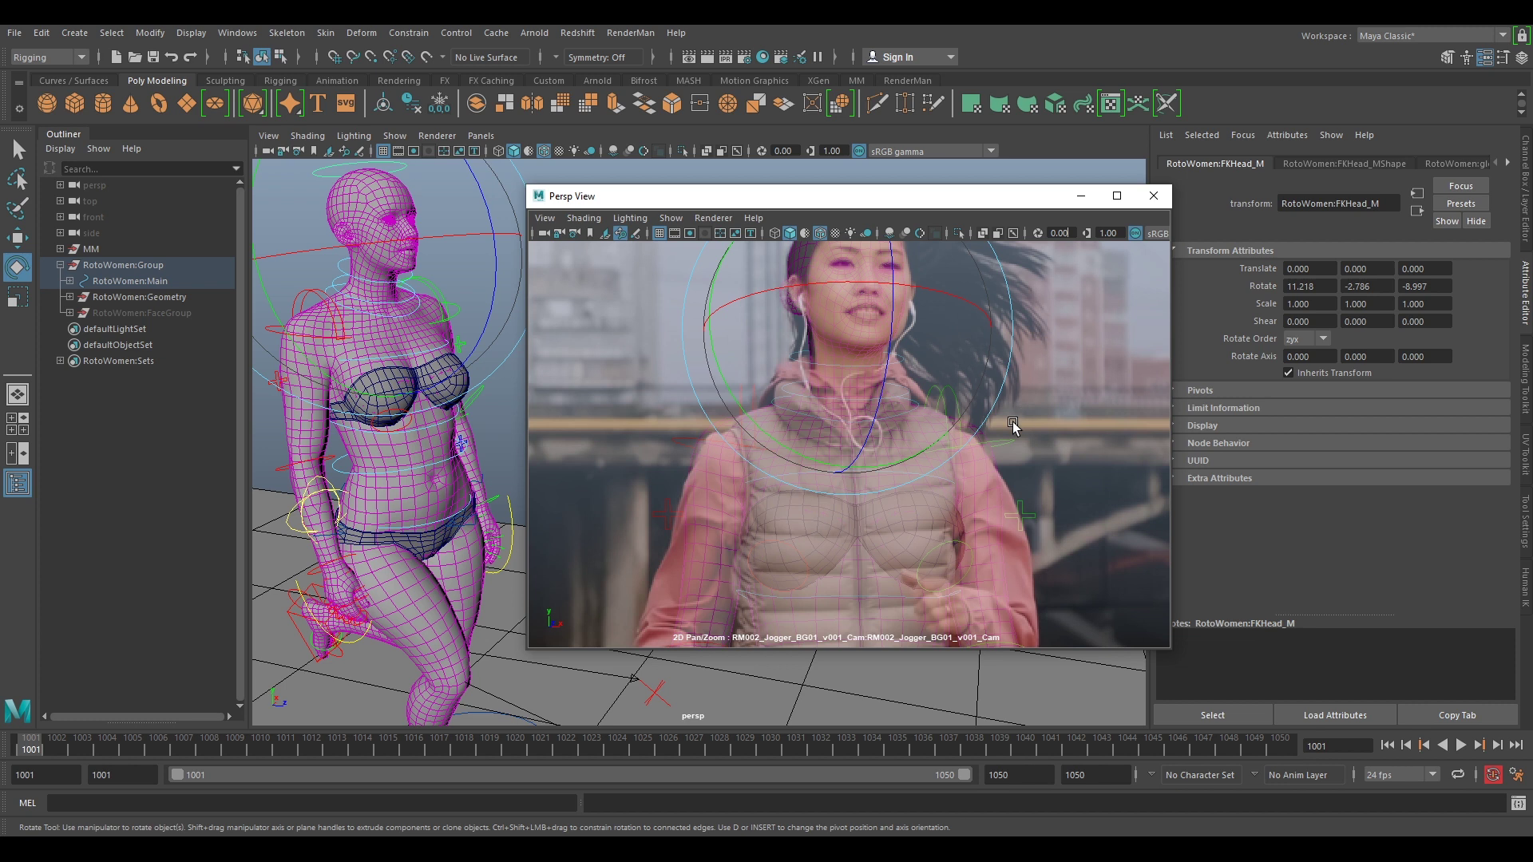
{"action": "middle_click_drag", "start_coordinate": [949, 511], "coordinate": [1011, 462]}
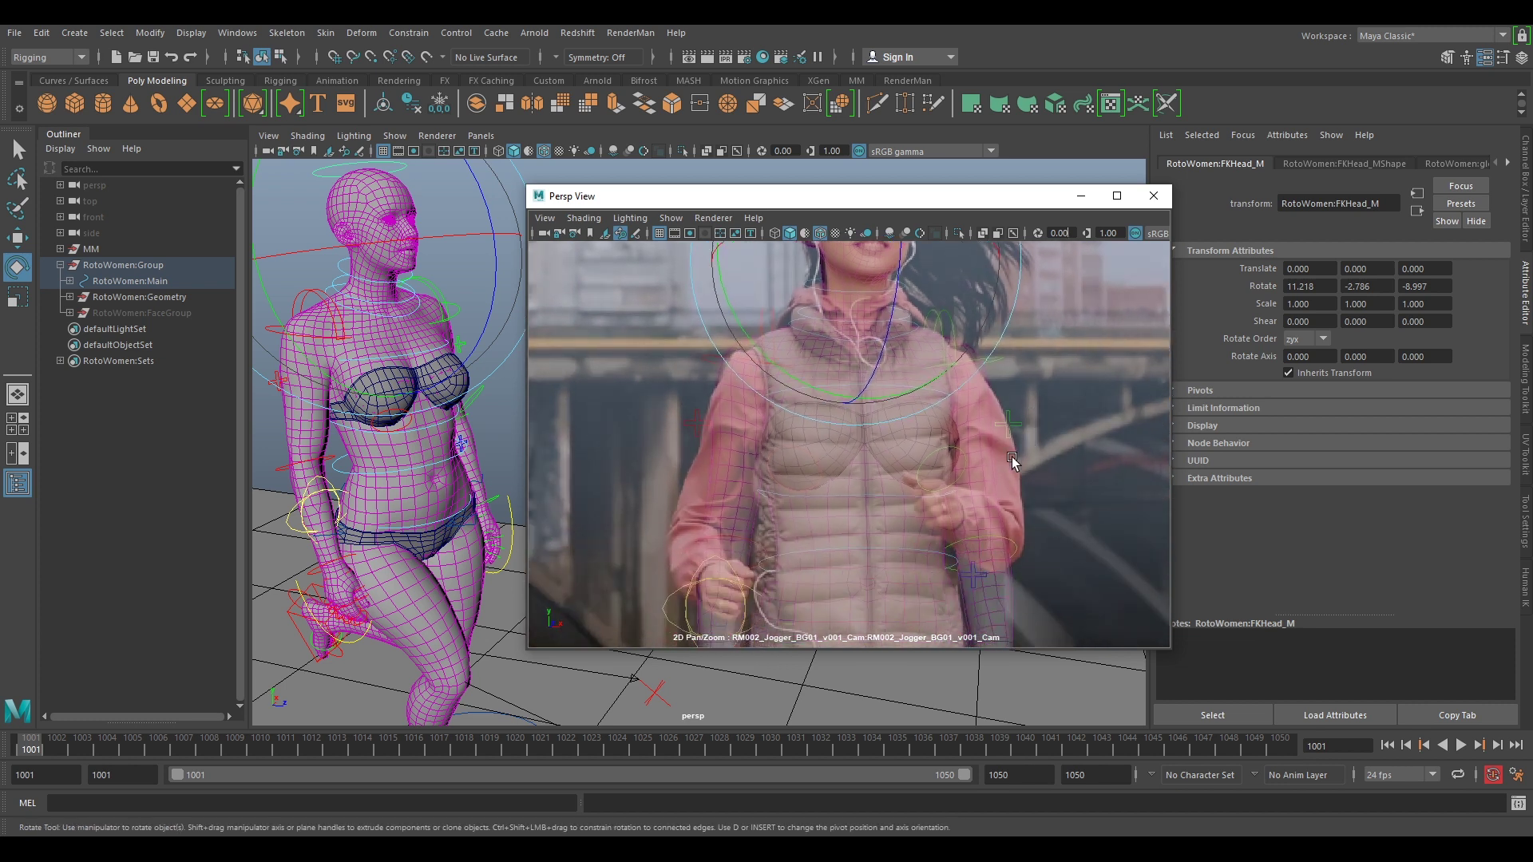
{"action": "left_click", "coordinate": [890, 547]}
{"action": "left_click", "coordinate": [852, 546]}
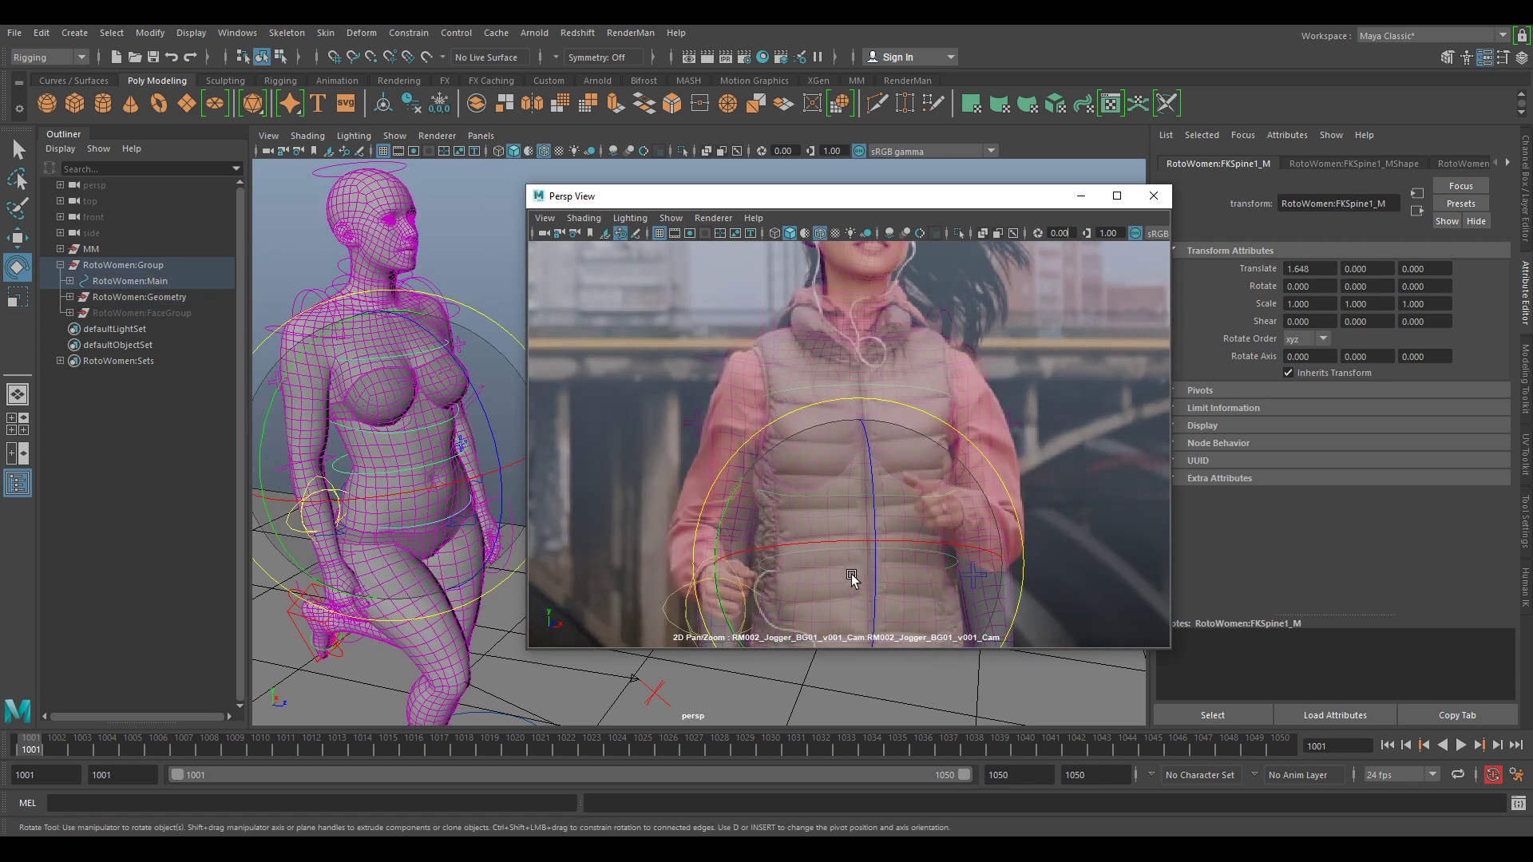
{"action": "left_click_drag", "start_coordinate": [714, 594], "coordinate": [720, 601]}
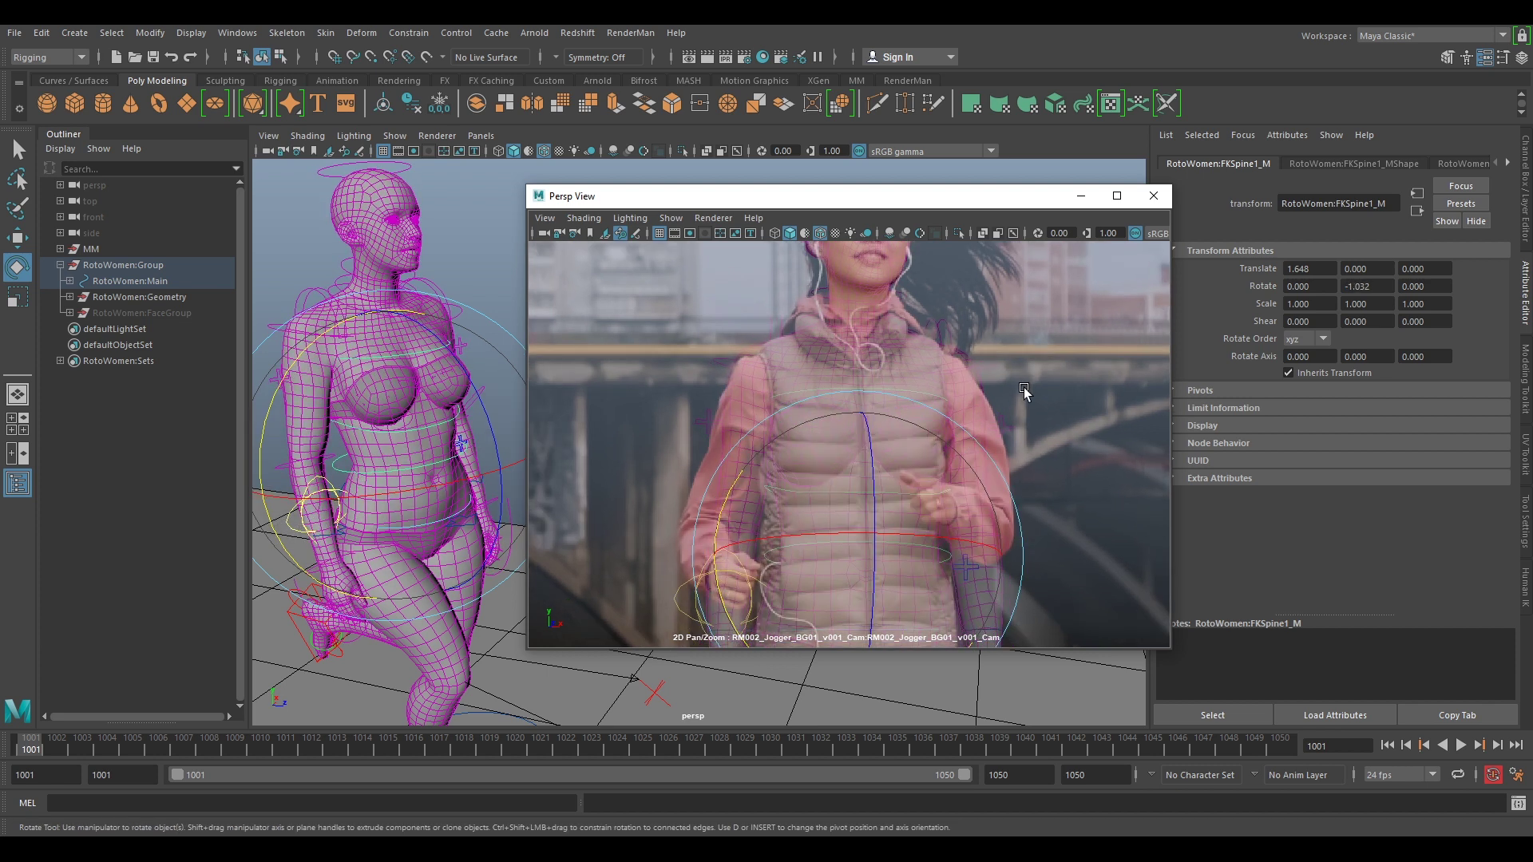
Rotate the FKHead_M control to 4.993, -1.687, -10.452 to realign the face with the plate
{"action": "middle_click_drag", "start_coordinate": [1024, 390], "coordinate": [1026, 511]}
{"action": "scroll", "coordinate": [1019, 489], "scroll_direction": "up", "scroll_amount": 2}
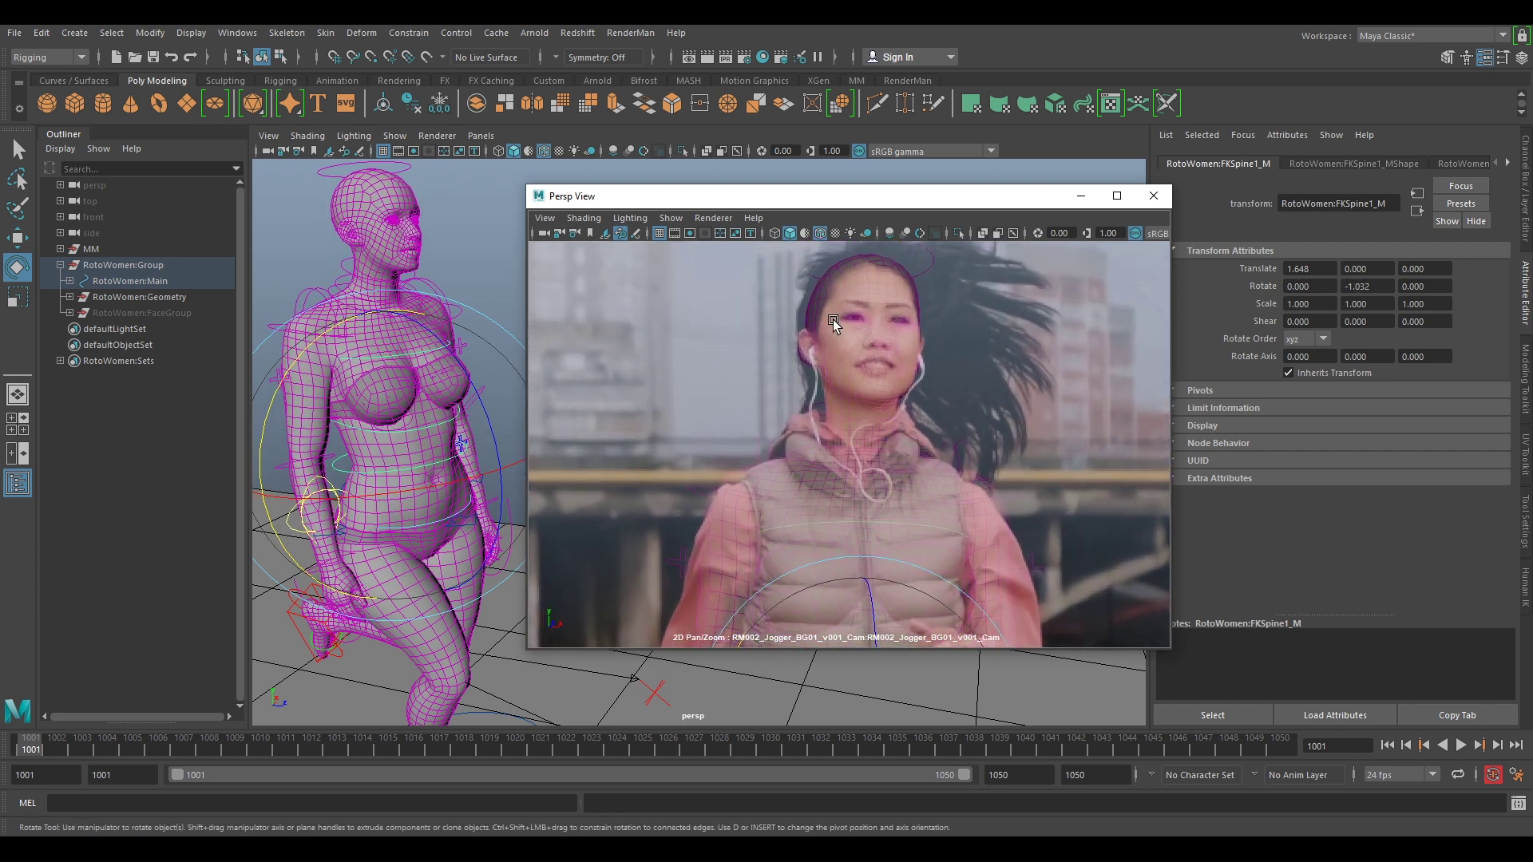
{"action": "left_click", "coordinate": [928, 257]}
{"action": "left_click_drag", "start_coordinate": [855, 329], "coordinate": [854, 321]}
{"action": "left_click_drag", "start_coordinate": [861, 381], "coordinate": [860, 377]}
{"action": "right_click_drag", "start_coordinate": [960, 371], "coordinate": [1074, 444]}
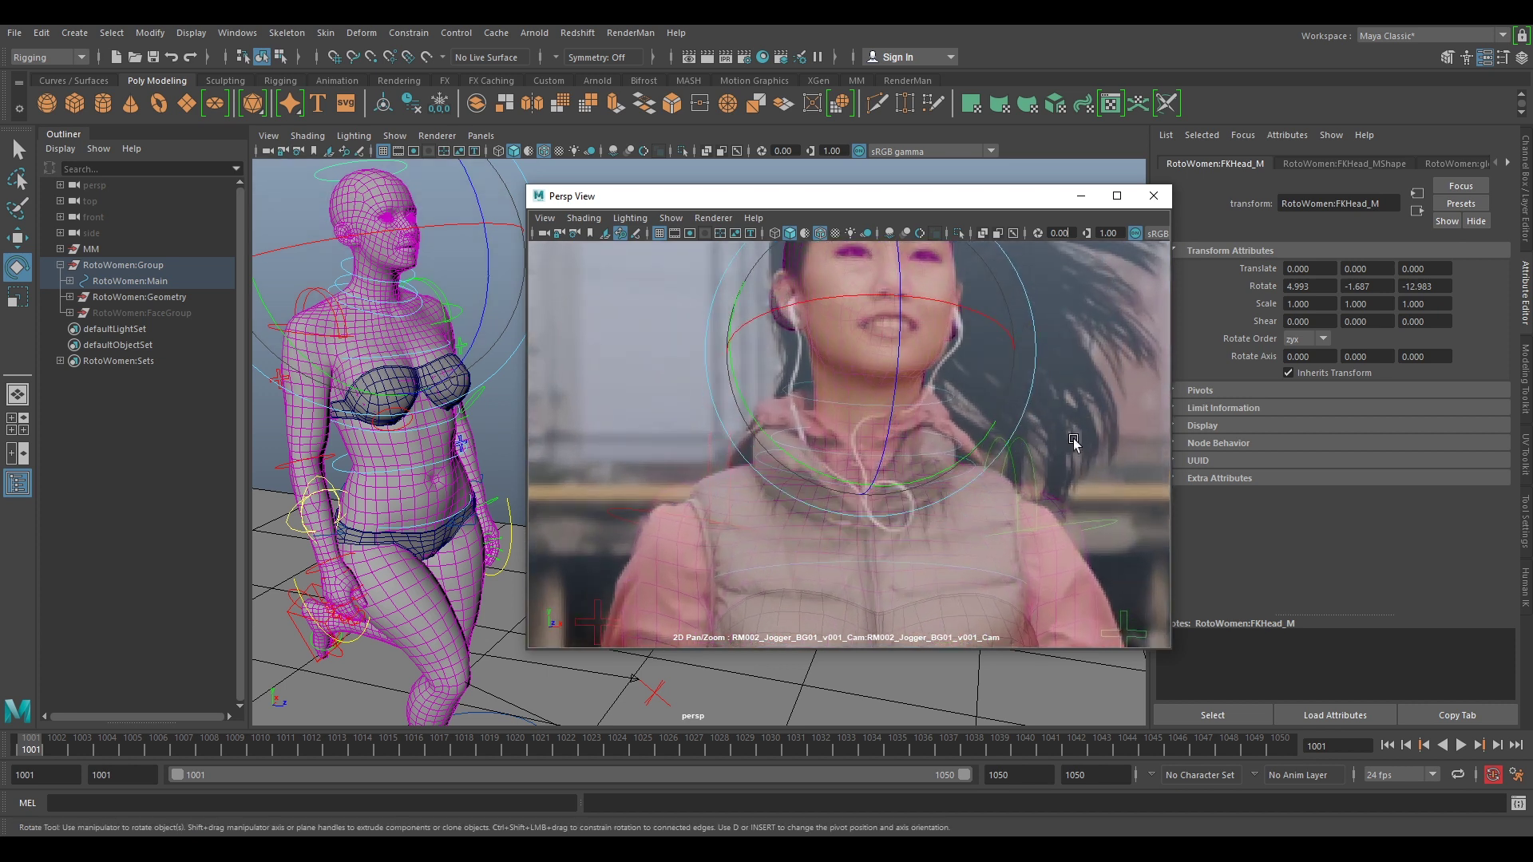
{"action": "middle_click_drag", "start_coordinate": [1064, 399], "coordinate": [1041, 495]}
{"action": "left_click_drag", "start_coordinate": [884, 476], "coordinate": [883, 483]}
Raise the FKChest_M control to a Translate X of 0.630
{"action": "right_click_drag", "start_coordinate": [1037, 543], "coordinate": [1026, 539]}
{"action": "middle_click_drag", "start_coordinate": [1045, 545], "coordinate": [1071, 446]}
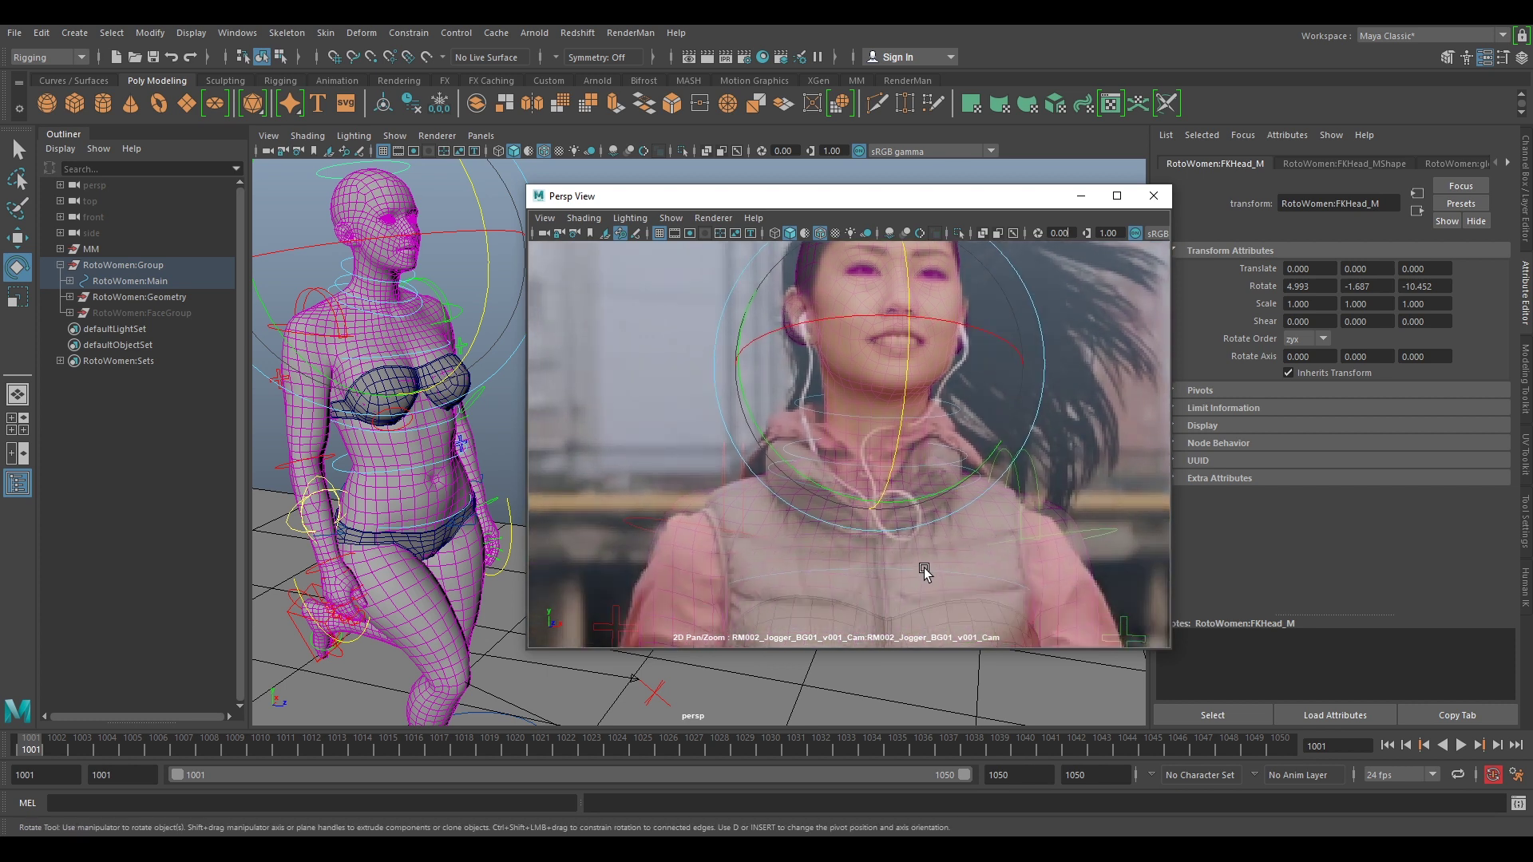
{"action": "left_click", "coordinate": [923, 571]}
{"action": "key", "text": "w"}
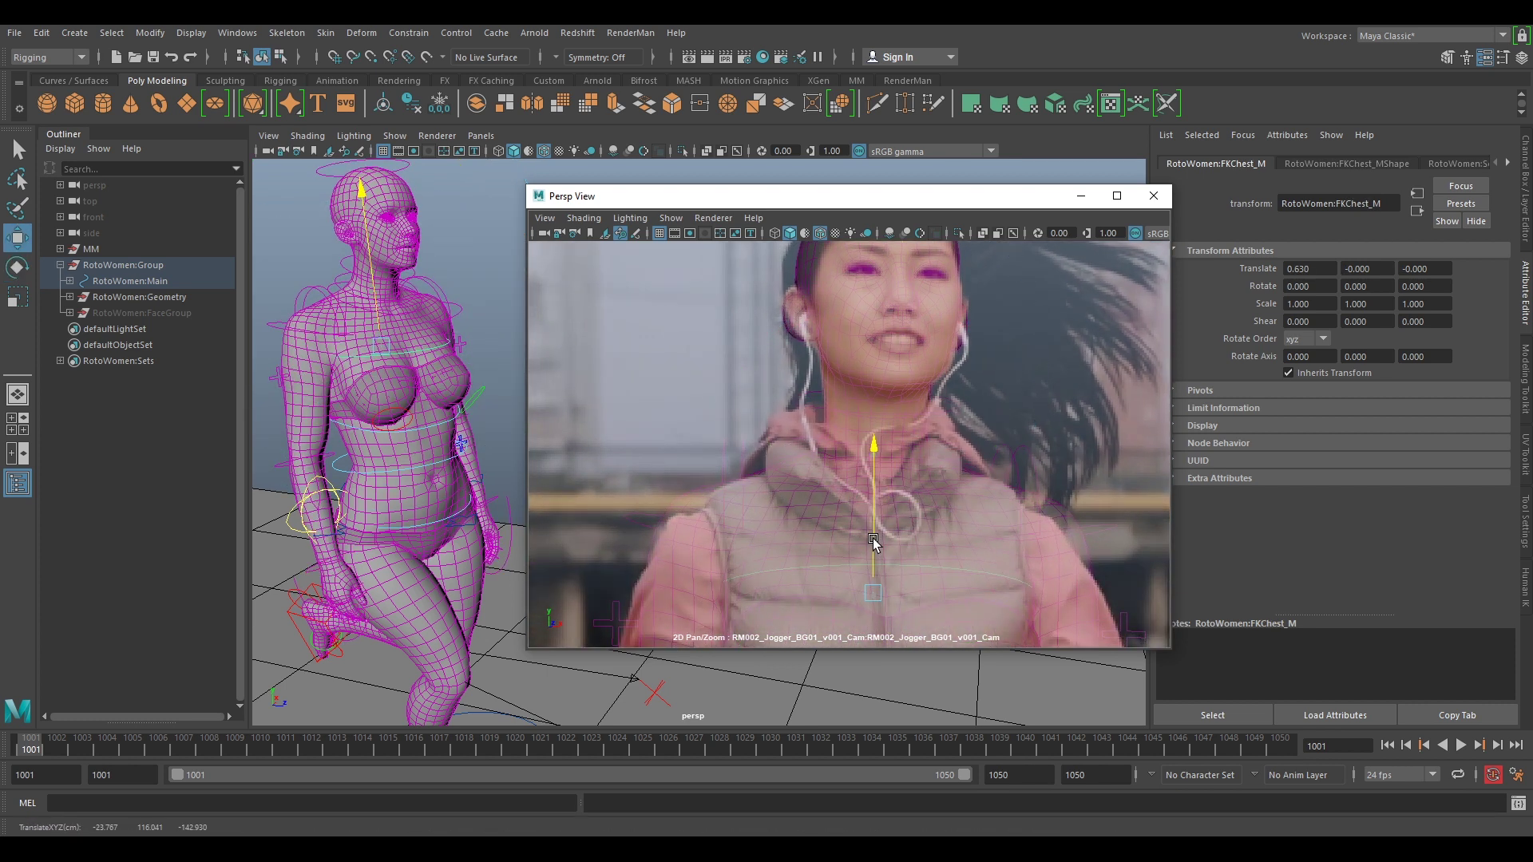
Fine-tune the FKHead_M control's rotation to 5.608, -1.756, -10.436
{"action": "right_click_drag", "start_coordinate": [971, 469], "coordinate": [963, 466]}
{"action": "middle_click_drag", "start_coordinate": [980, 469], "coordinate": [965, 576]}
{"action": "left_click", "coordinate": [940, 296]}
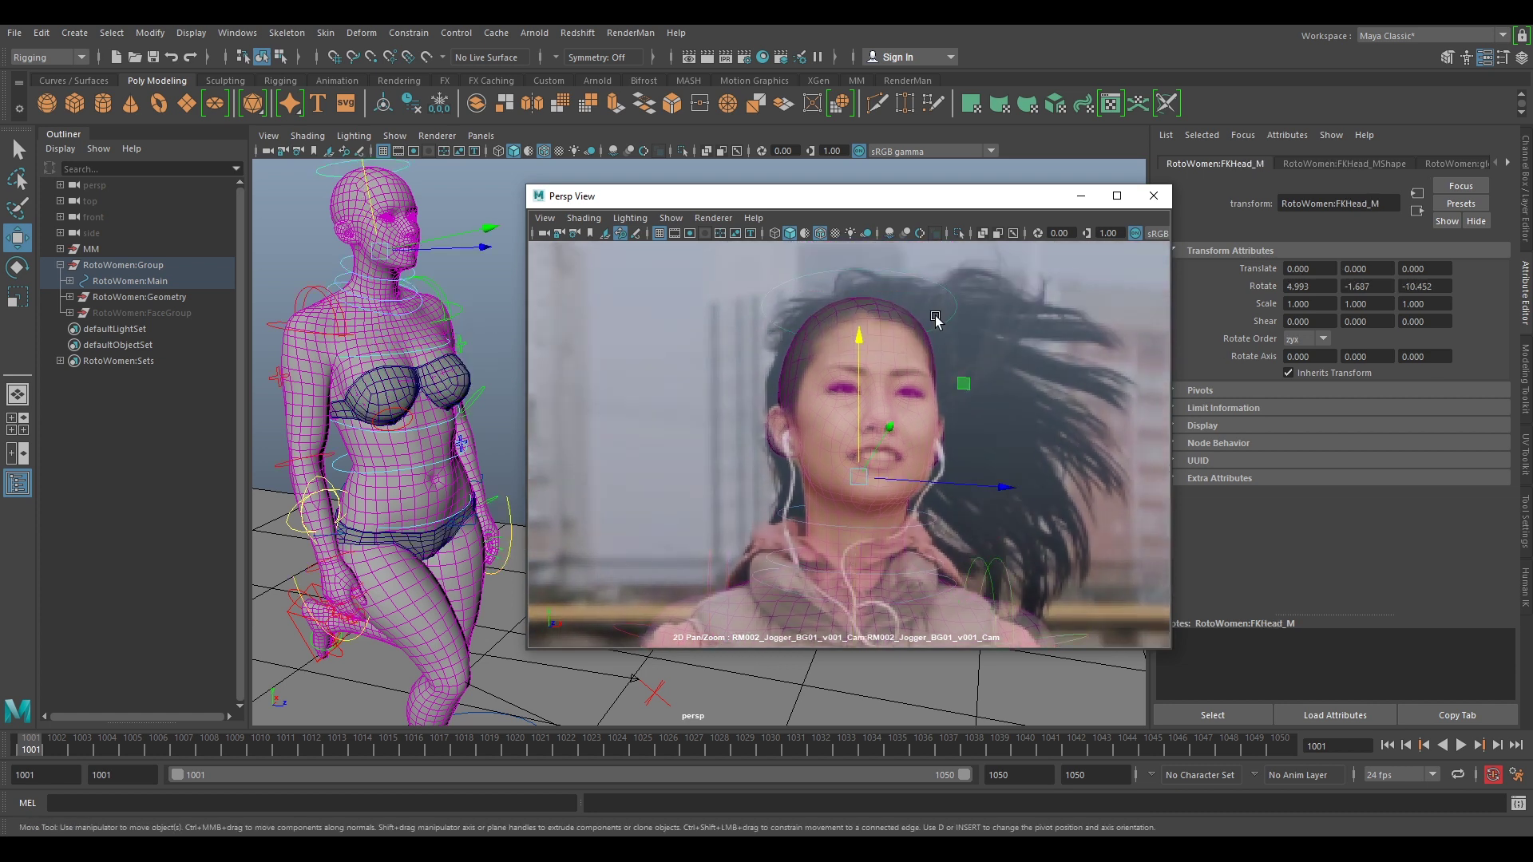
{"action": "key", "text": "e"}
{"action": "left_click_drag", "start_coordinate": [851, 431], "coordinate": [855, 445]}
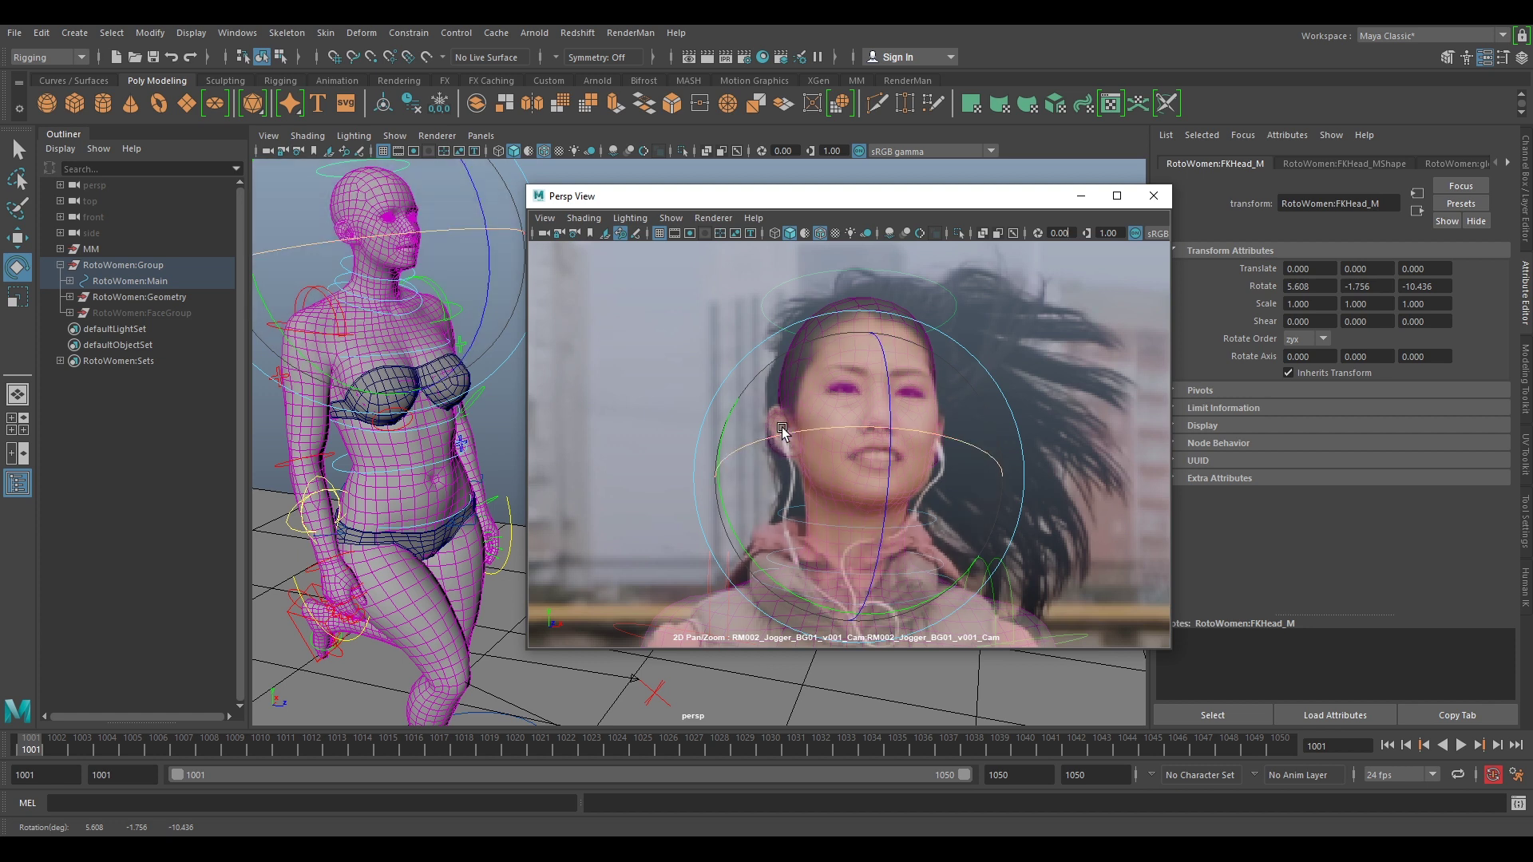
Examine the rig's alignment with the jogger from head to feet in the camera view and clear the selection
{"action": "right_click_drag", "start_coordinate": [1129, 537], "coordinate": [1003, 526]}
{"action": "right_click_drag", "start_coordinate": [1030, 463], "coordinate": [966, 419]}
{"action": "middle_click_drag", "start_coordinate": [983, 494], "coordinate": [959, 381]}
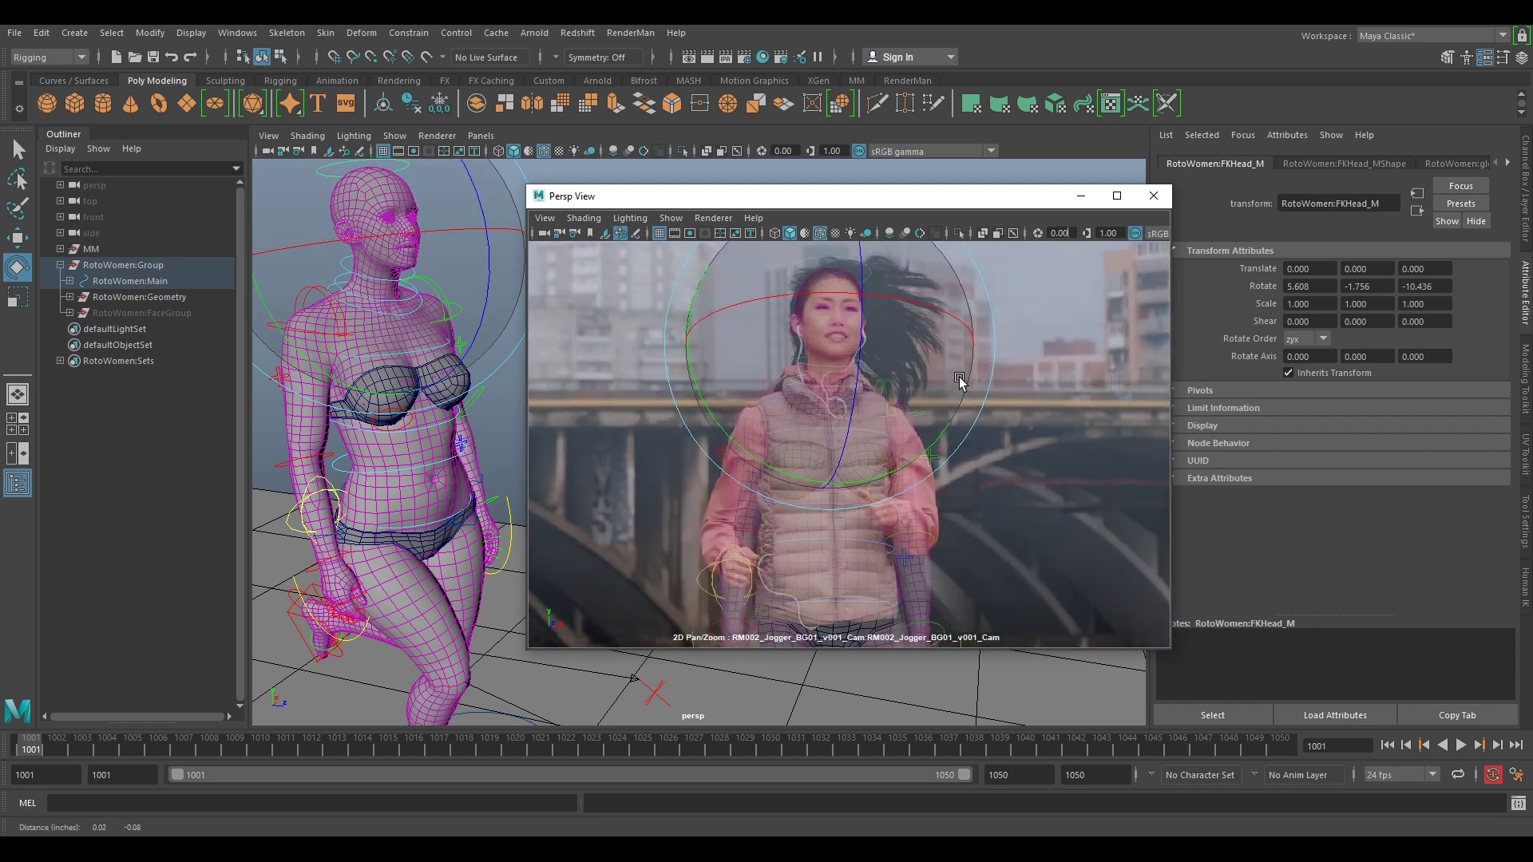
{"action": "middle_click_drag", "start_coordinate": [1060, 511], "coordinate": [1040, 391]}
{"action": "middle_click_drag", "start_coordinate": [1013, 498], "coordinate": [1008, 203]}
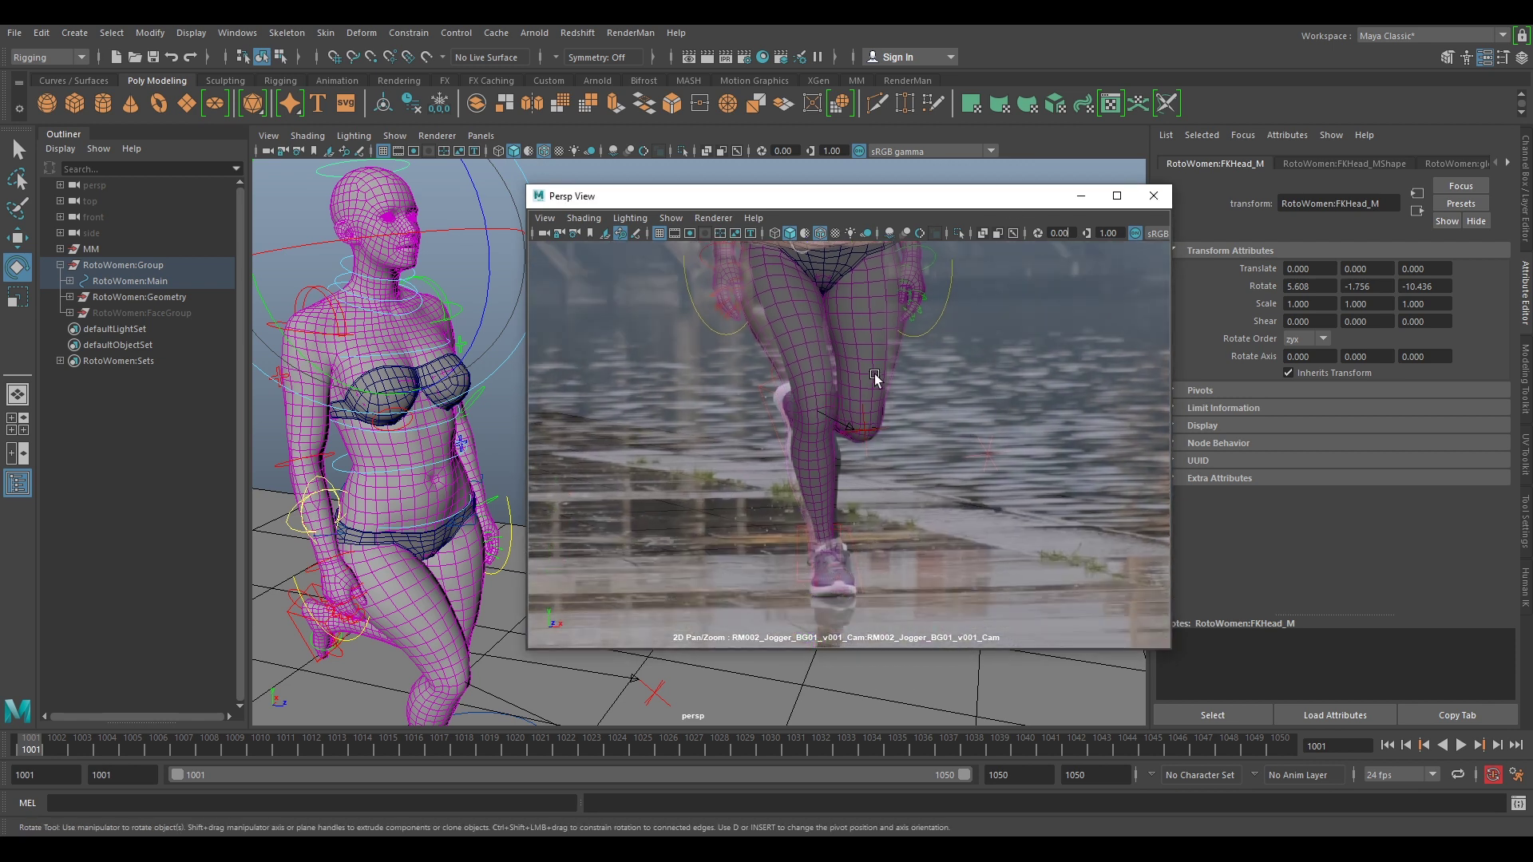
{"action": "middle_click_drag", "start_coordinate": [992, 319], "coordinate": [999, 551]}
{"action": "middle_click_drag", "start_coordinate": [930, 421], "coordinate": [962, 478]}
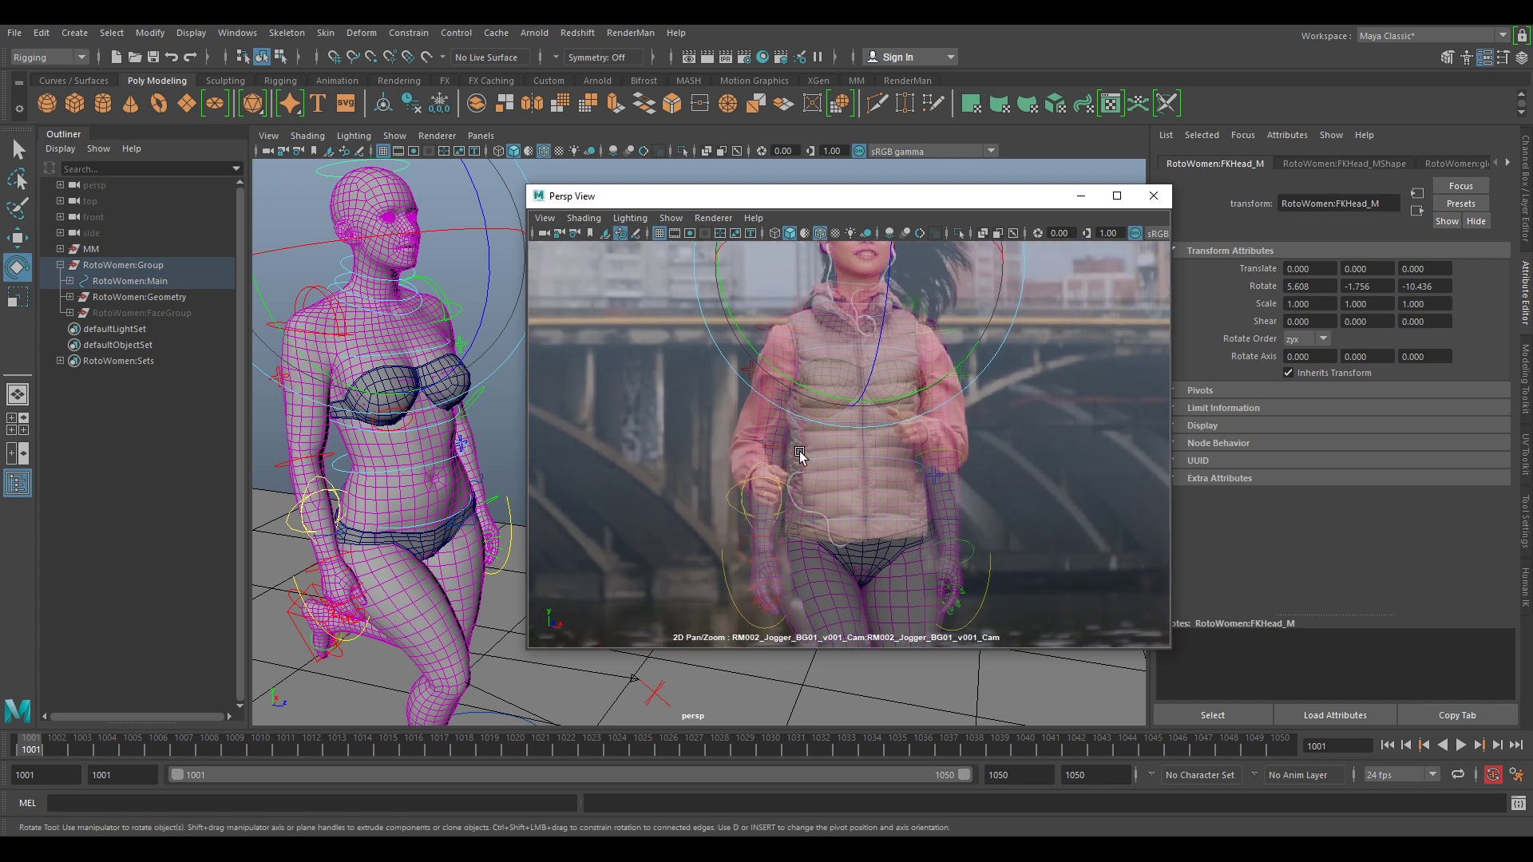
{"action": "middle_click_drag", "start_coordinate": [864, 454], "coordinate": [879, 481]}
{"action": "left_click", "coordinate": [1004, 475]}
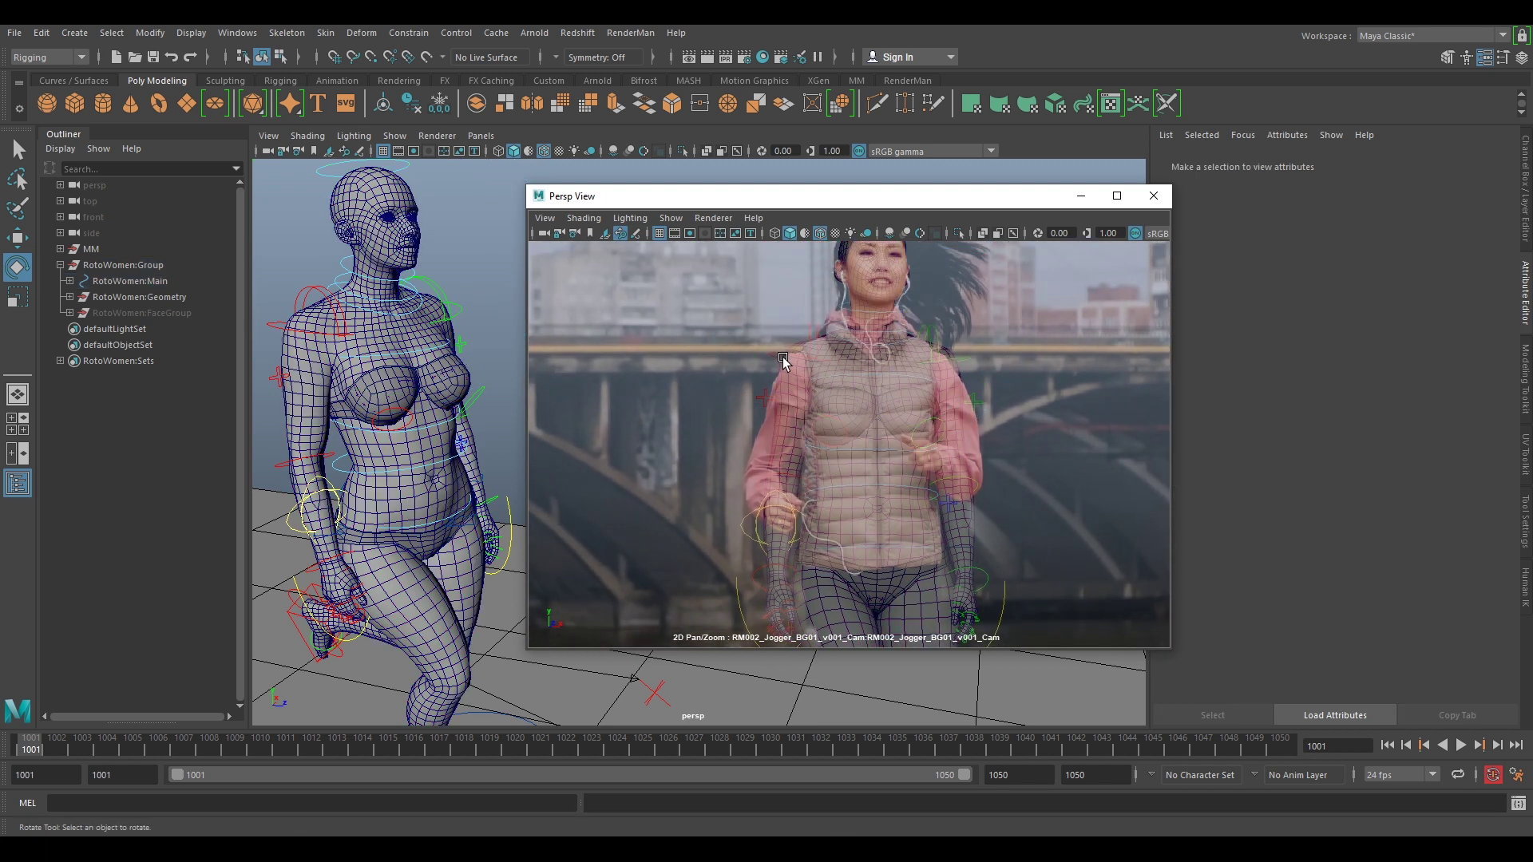
Rotate the FKShoulder_R control to a Rotate Y of -9.941 to swing the right upper arm outward, and deselect it
{"action": "left_click", "coordinate": [782, 359]}
{"action": "key", "text": "f"}
{"action": "left_click_drag", "start_coordinate": [319, 341], "coordinate": [348, 322]}
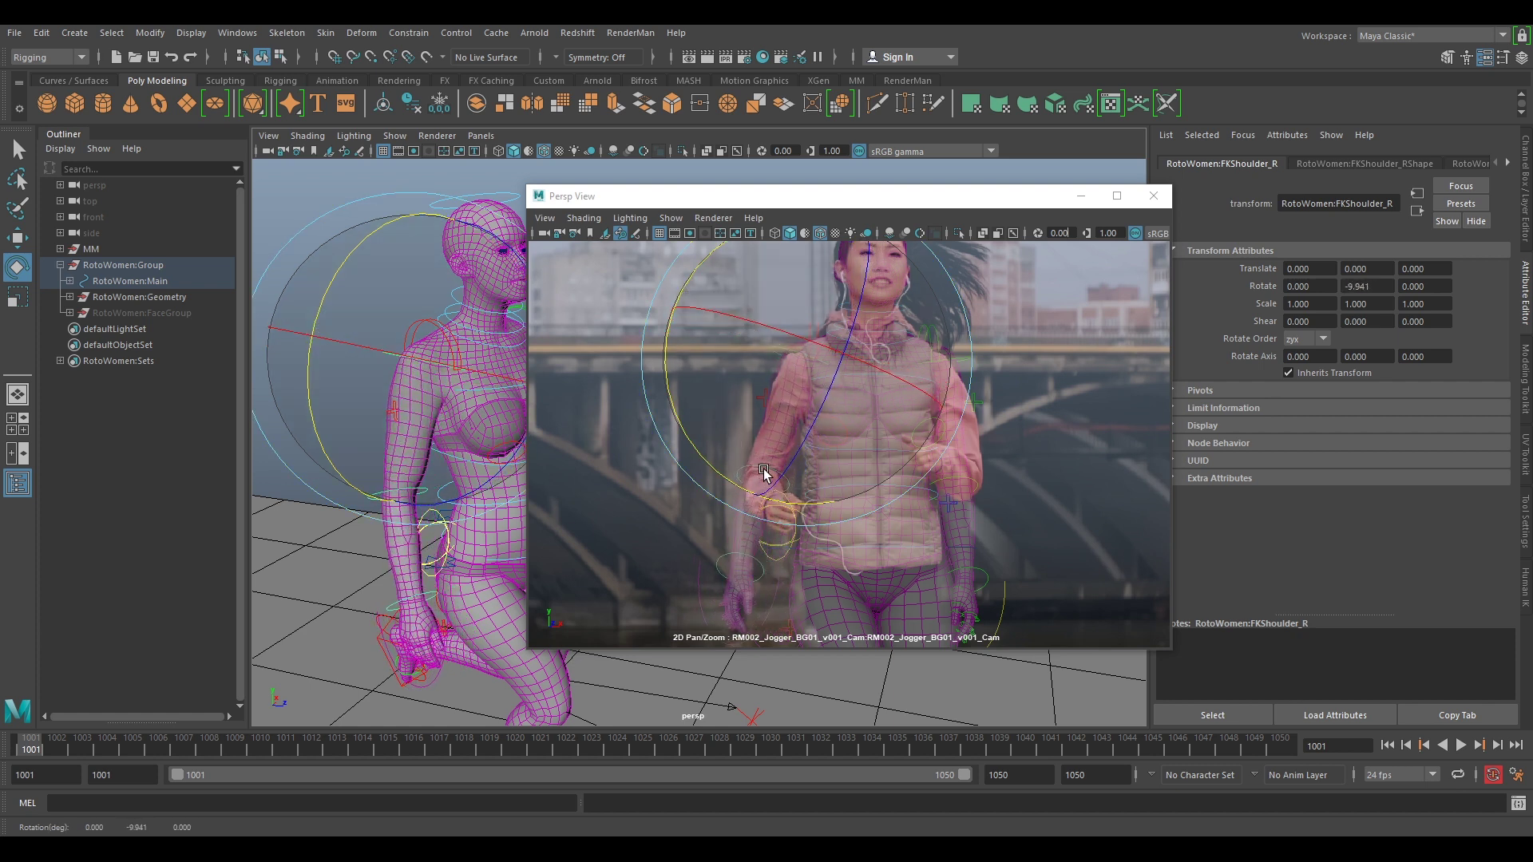
{"action": "left_click", "coordinate": [282, 484]}
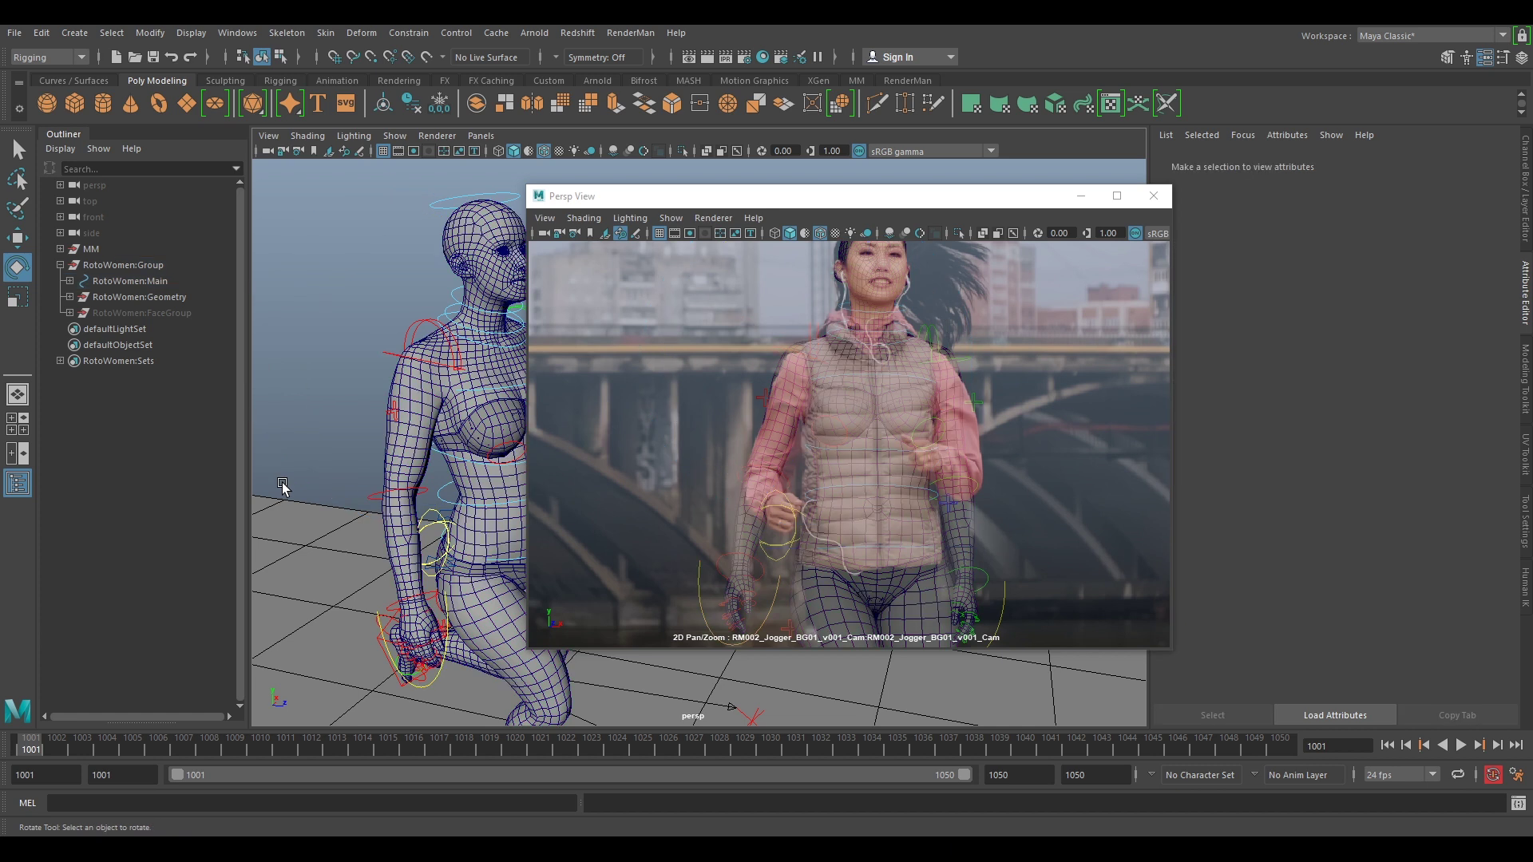
Bend the right forearm by rotating the FKElbow_R control to 0.705, -0.559, 51.610
{"action": "left_click", "coordinate": [413, 495]}
{"action": "left_click_drag", "start_coordinate": [515, 506], "coordinate": [569, 333]}
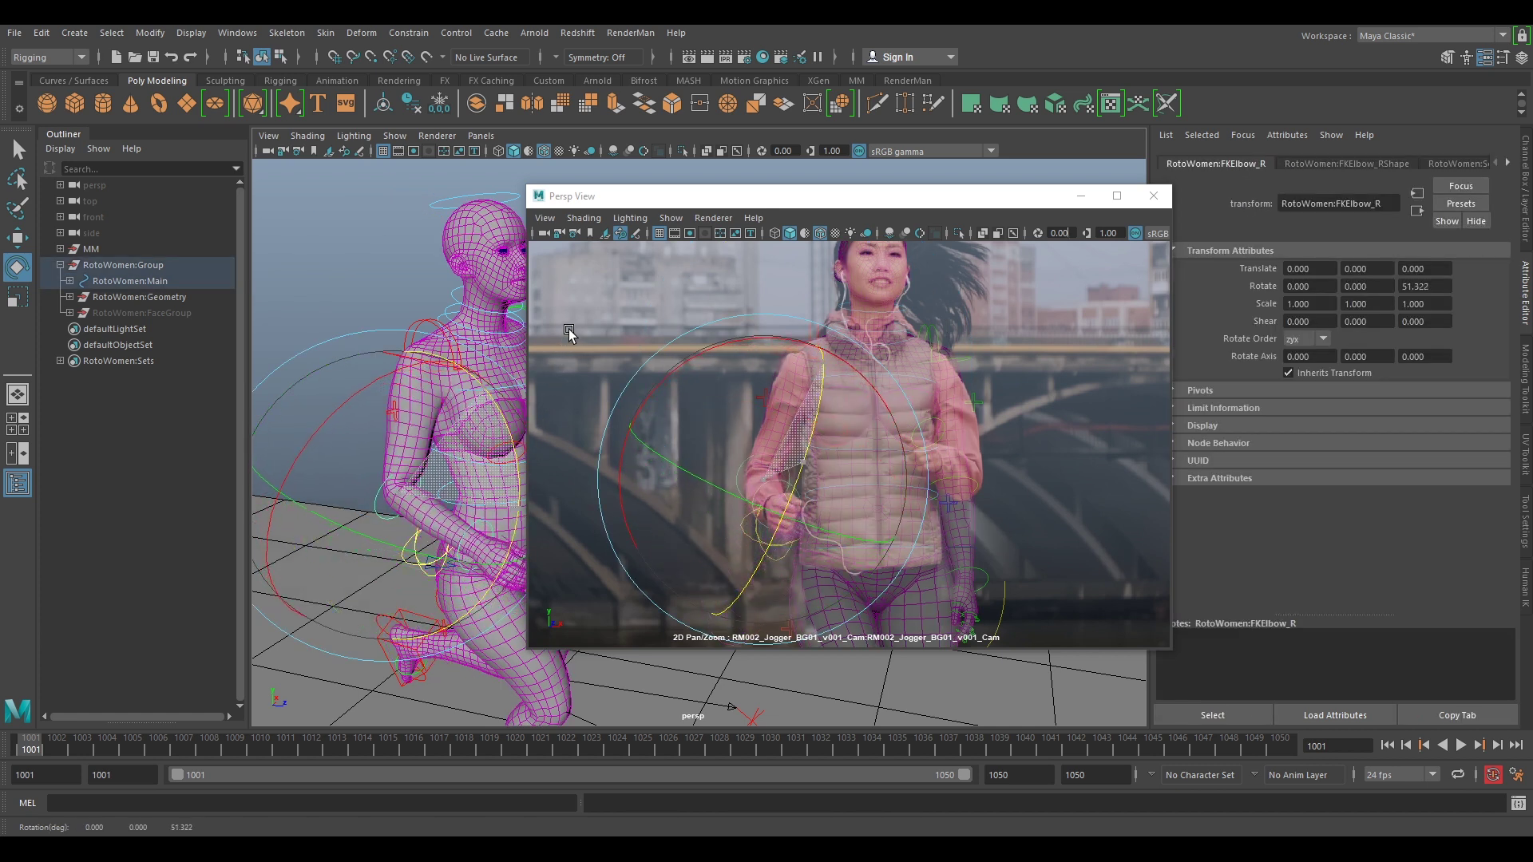
{"action": "left_click_drag", "start_coordinate": [411, 540], "coordinate": [413, 550]}
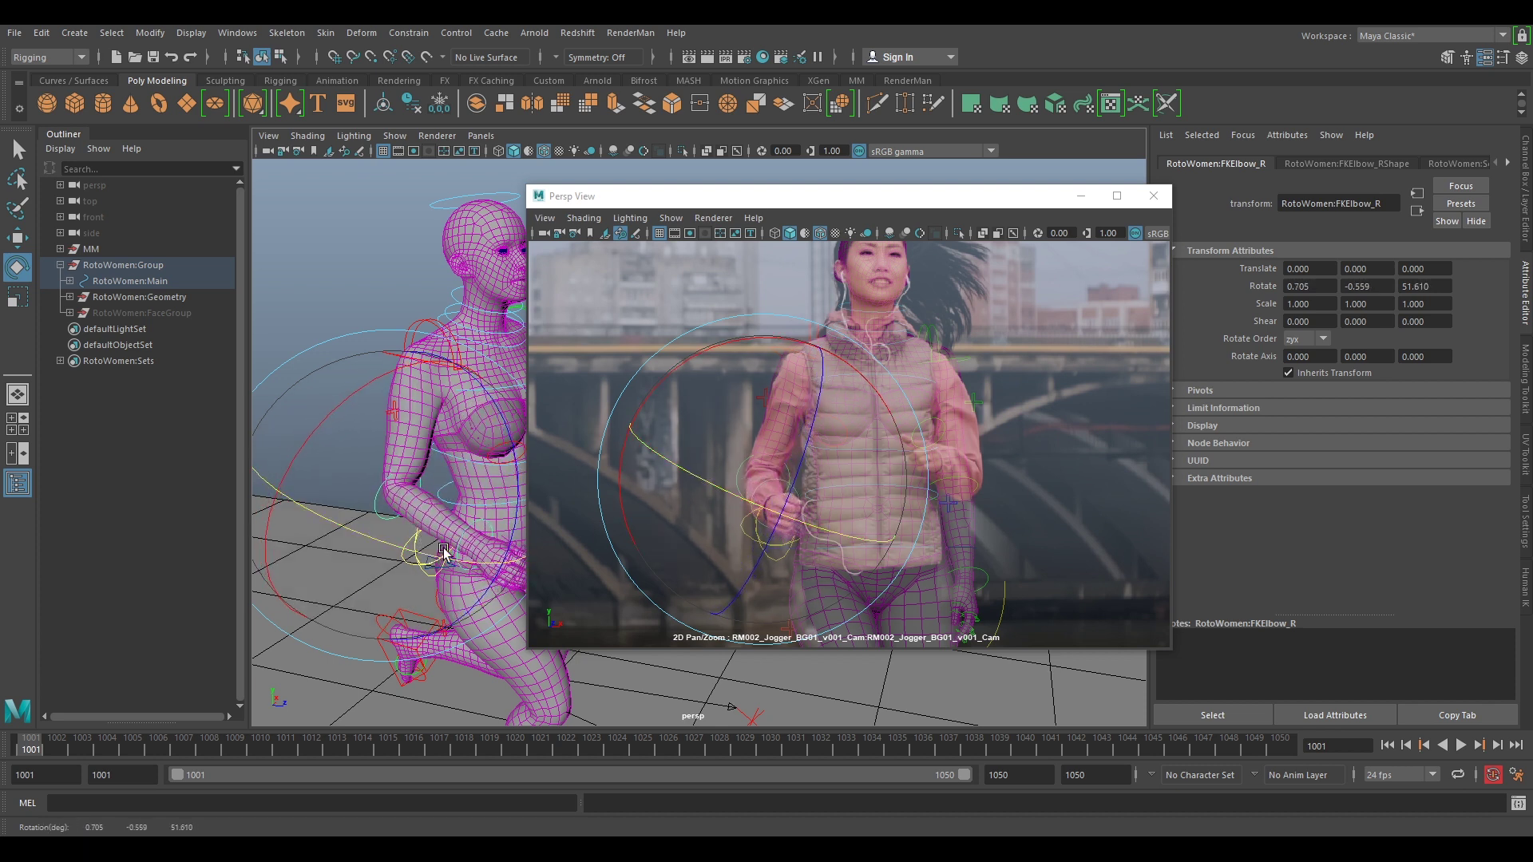
Refine the FKElbow_R rotation to 6.693, 4.575, 52.112 against a close-up of the jogger's right hand
{"action": "right_click_drag", "start_coordinate": [827, 573], "coordinate": [864, 576]}
{"action": "scroll", "coordinate": [865, 576], "scroll_direction": "up", "scroll_amount": 6}
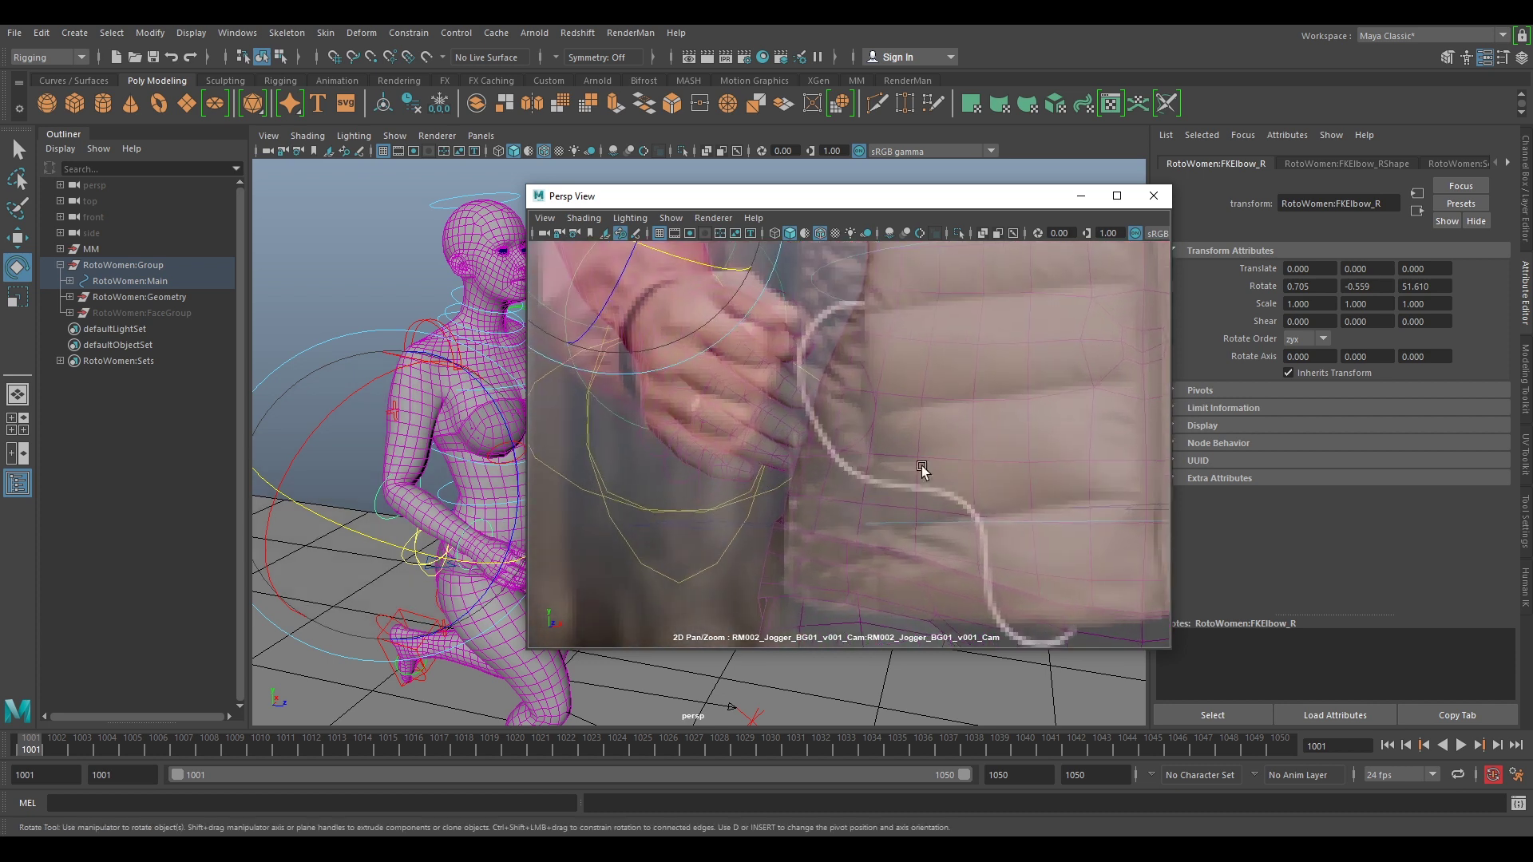
{"action": "left_click_drag", "start_coordinate": [732, 345], "coordinate": [575, 315]}
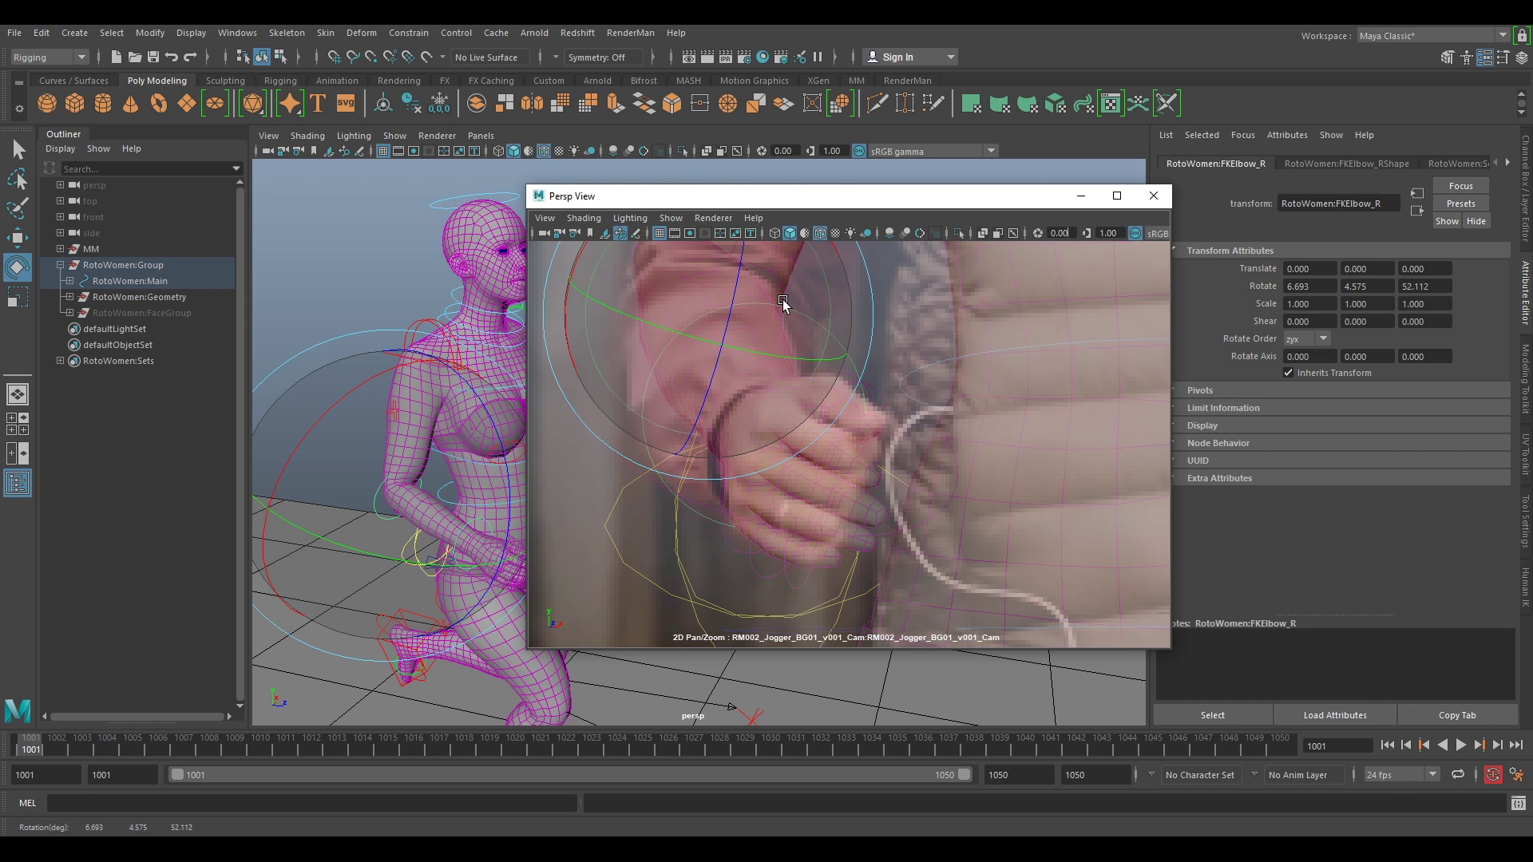
{"action": "left_click_drag", "start_coordinate": [765, 326], "coordinate": [765, 327]}
Move the floating Persp View window aside and frame the rig's right hand in the main perspective view
{"action": "middle_click_drag", "start_coordinate": [444, 522], "coordinate": [407, 459], "text": "alt"}
{"action": "right_click_drag", "start_coordinate": [407, 459], "coordinate": [524, 567], "text": "alt"}
{"action": "middle_click_drag", "start_coordinate": [395, 549], "coordinate": [638, 509], "text": "alt"}
{"action": "left_click_drag", "start_coordinate": [595, 198], "coordinate": [850, 233]}
{"action": "right_click_drag", "start_coordinate": [600, 437], "coordinate": [682, 506], "text": "alt"}
{"action": "left_click_drag", "start_coordinate": [682, 505], "coordinate": [383, 547], "text": "alt"}
{"action": "middle_click_drag", "start_coordinate": [383, 548], "coordinate": [622, 530], "text": "alt"}
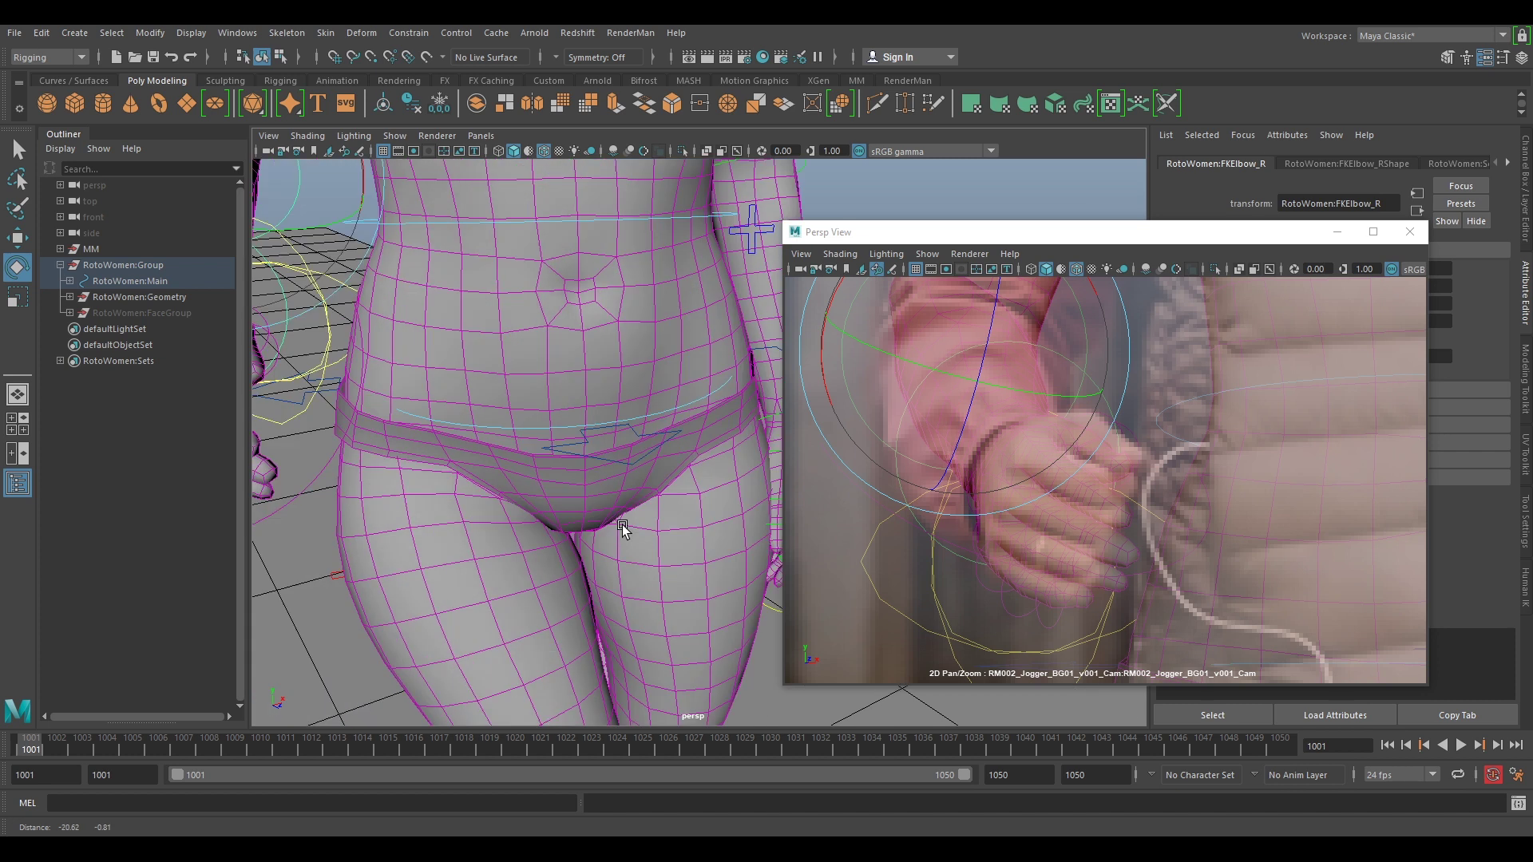
{"action": "left_click_drag", "start_coordinate": [622, 530], "coordinate": [519, 426], "text": "alt"}
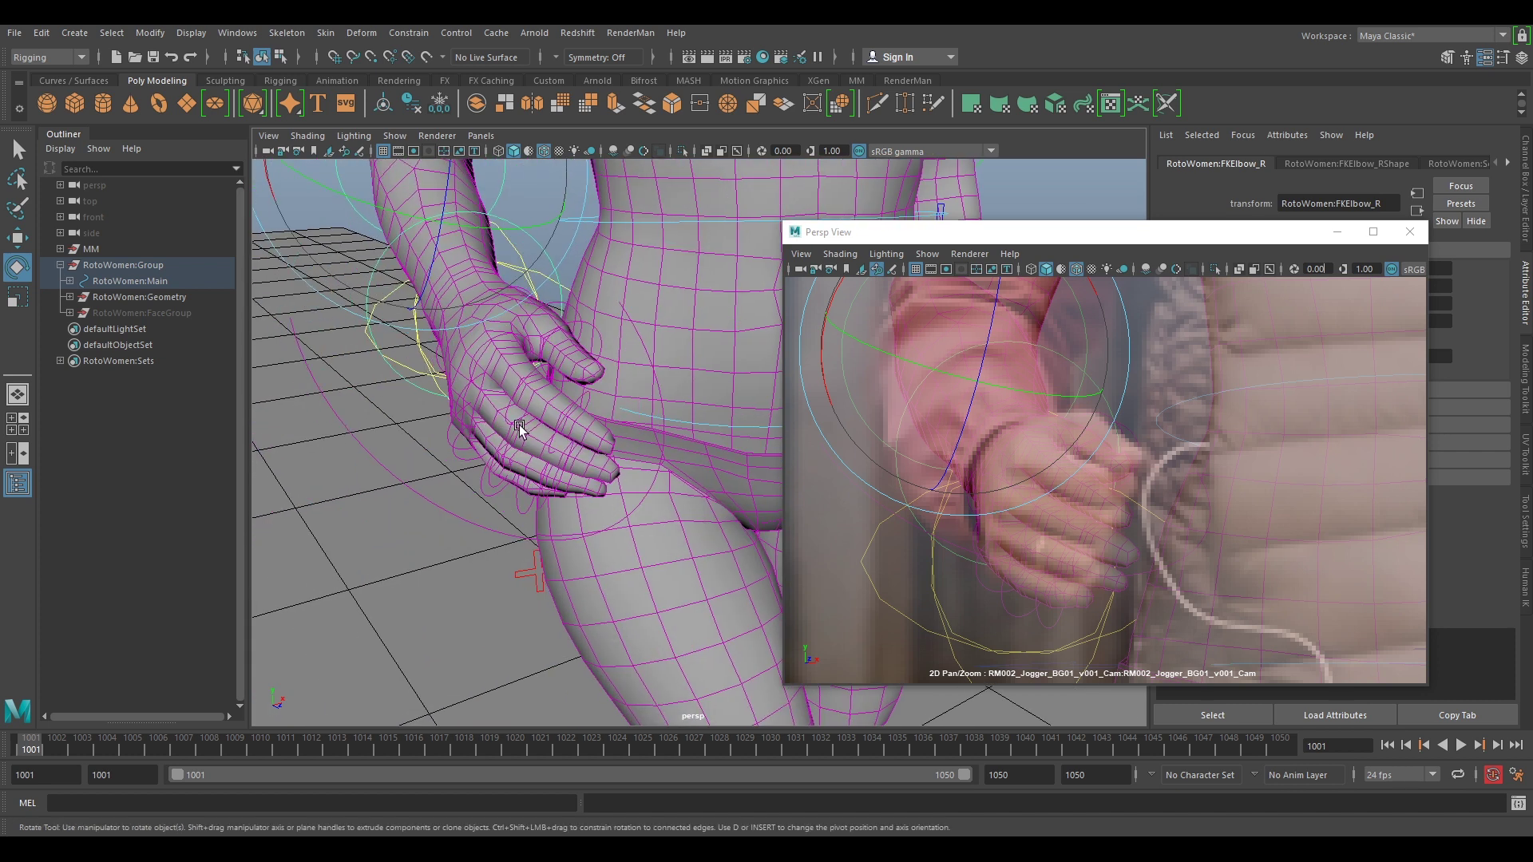
Select the FKThumbFinger1_R control at the base of the right thumb
{"action": "left_click", "coordinate": [539, 313]}
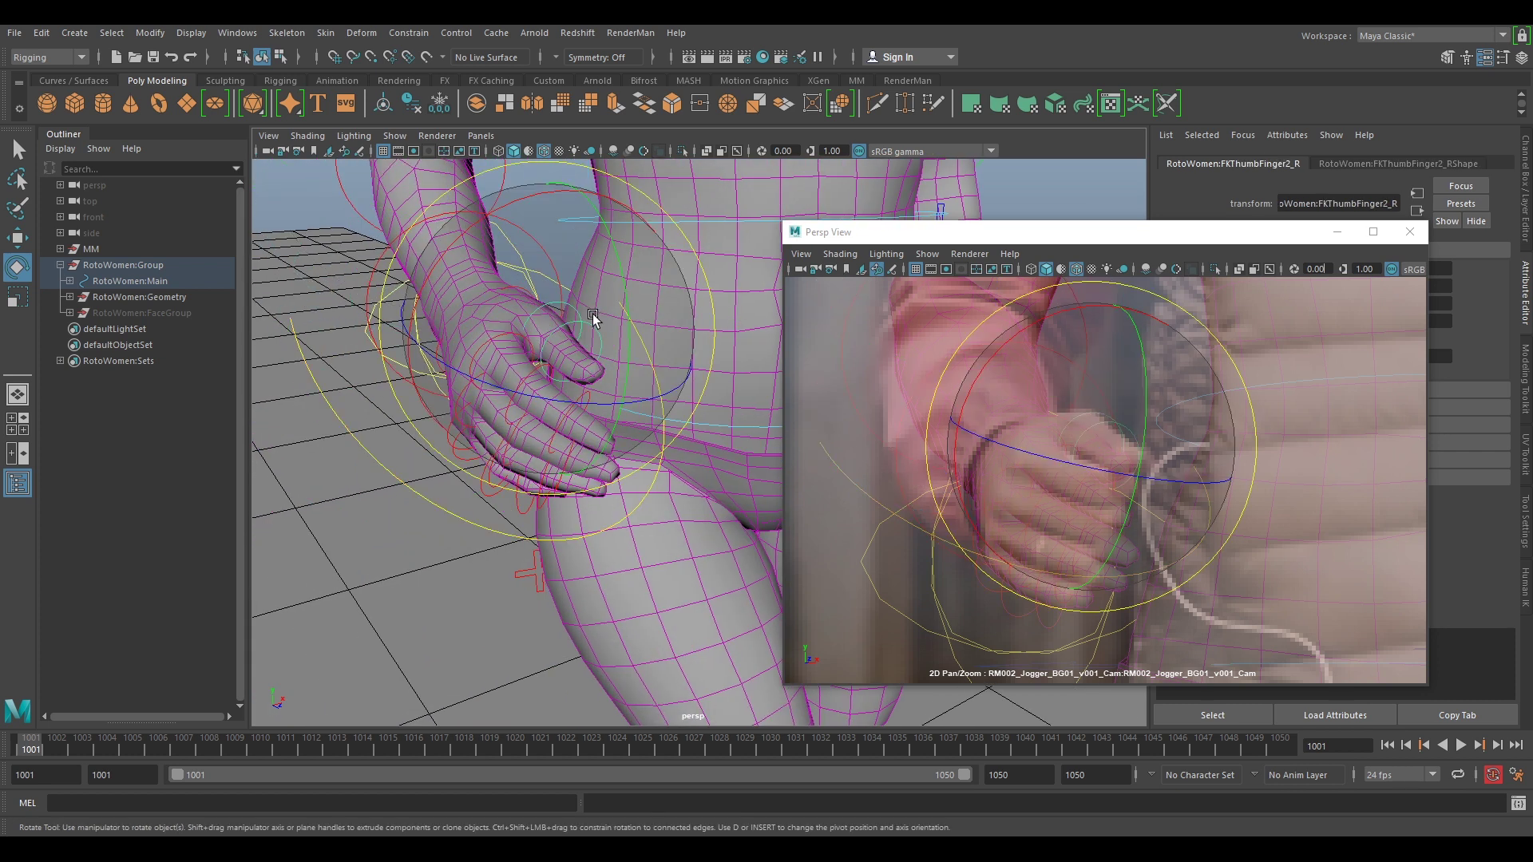
{"action": "key", "text": "f"}
{"action": "scroll", "coordinate": [597, 334], "scroll_direction": "down", "scroll_amount": 5}
{"action": "middle_click_drag", "start_coordinate": [638, 351], "coordinate": [565, 385], "text": "alt"}
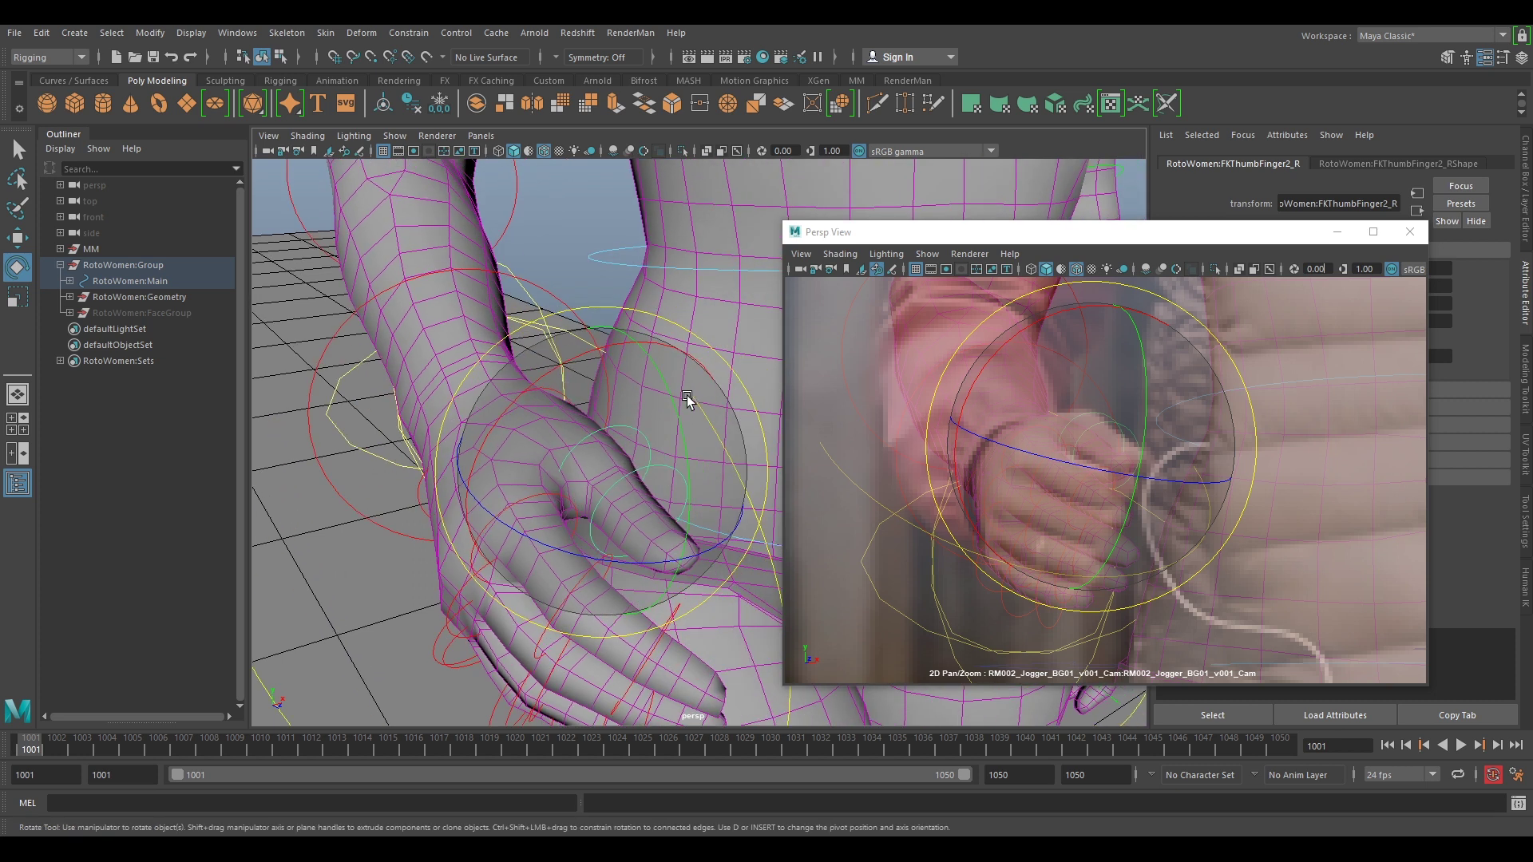
{"action": "left_click", "coordinate": [550, 258]}
{"action": "left_click", "coordinate": [550, 391]}
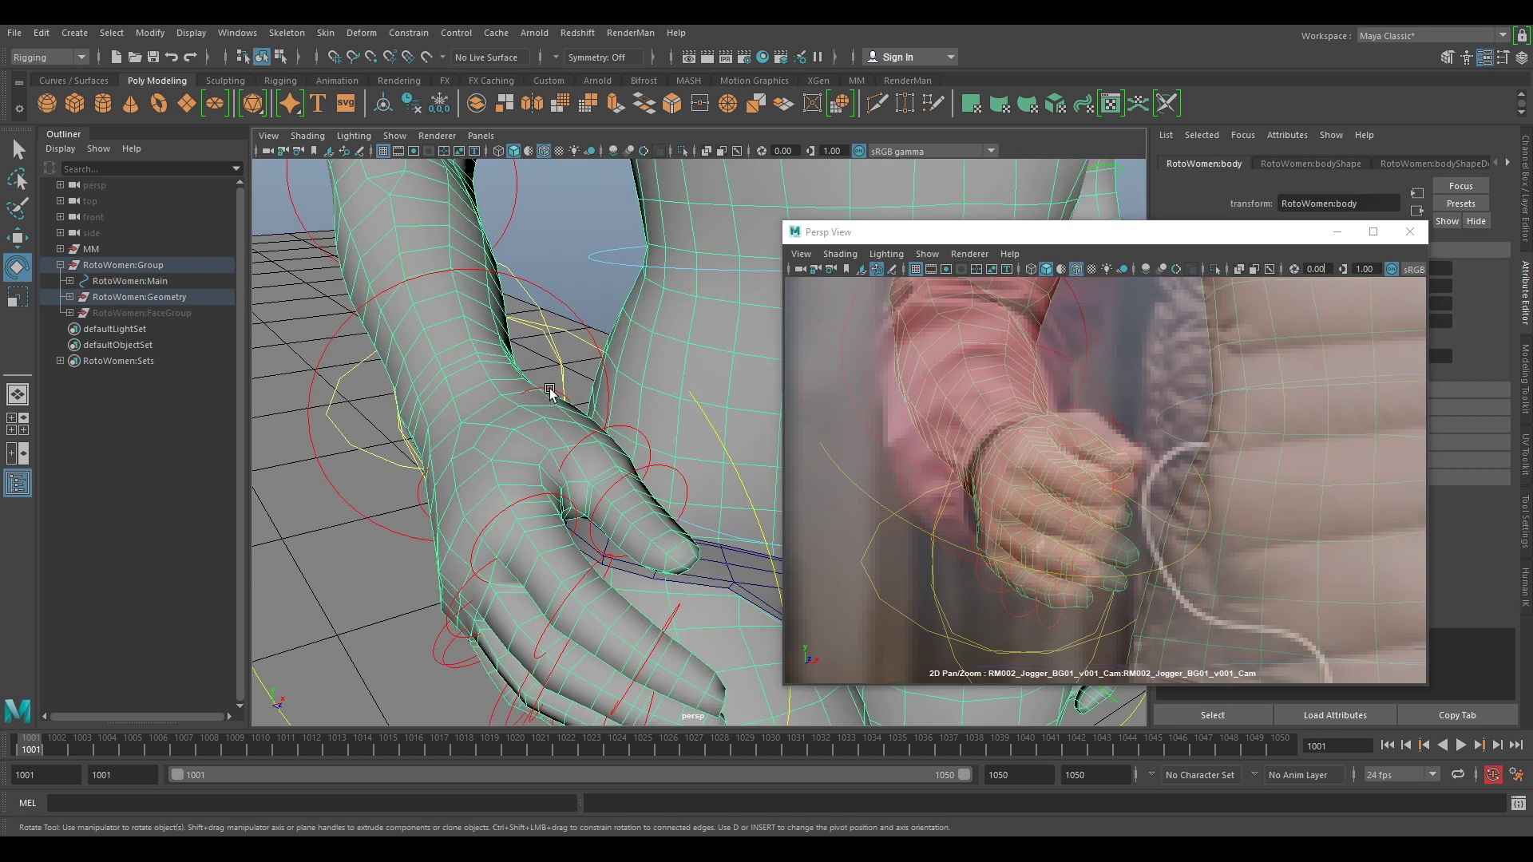
{"action": "left_click", "coordinate": [547, 390]}
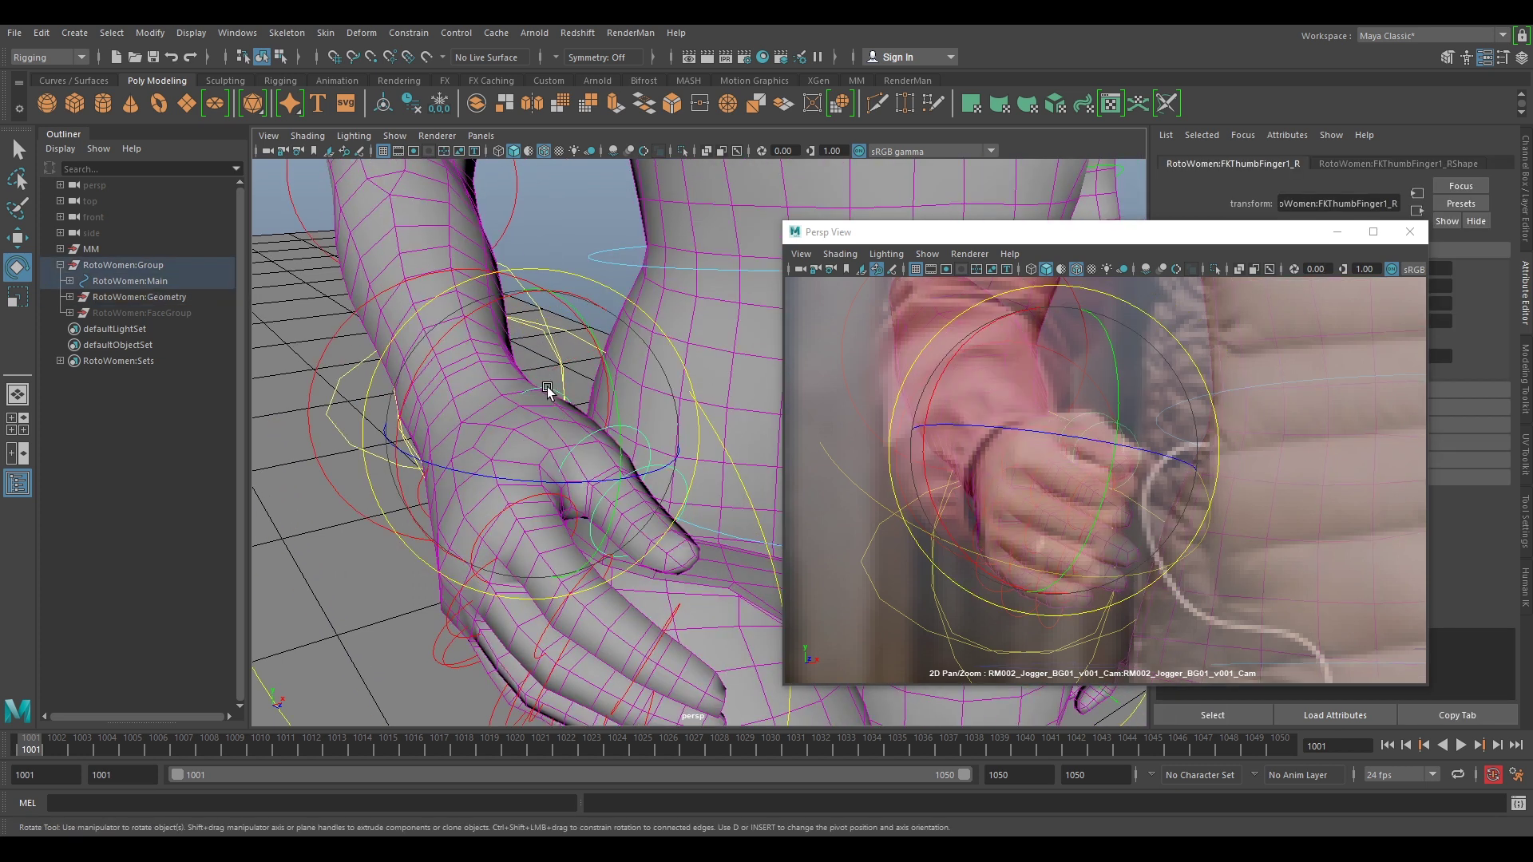
Select the RotoWomen:Geometry group to compare the right hand's mesh with the plate, and reposition the floating Persp View window
{"action": "left_click", "coordinate": [693, 233]}
{"action": "left_click", "coordinate": [152, 298]}
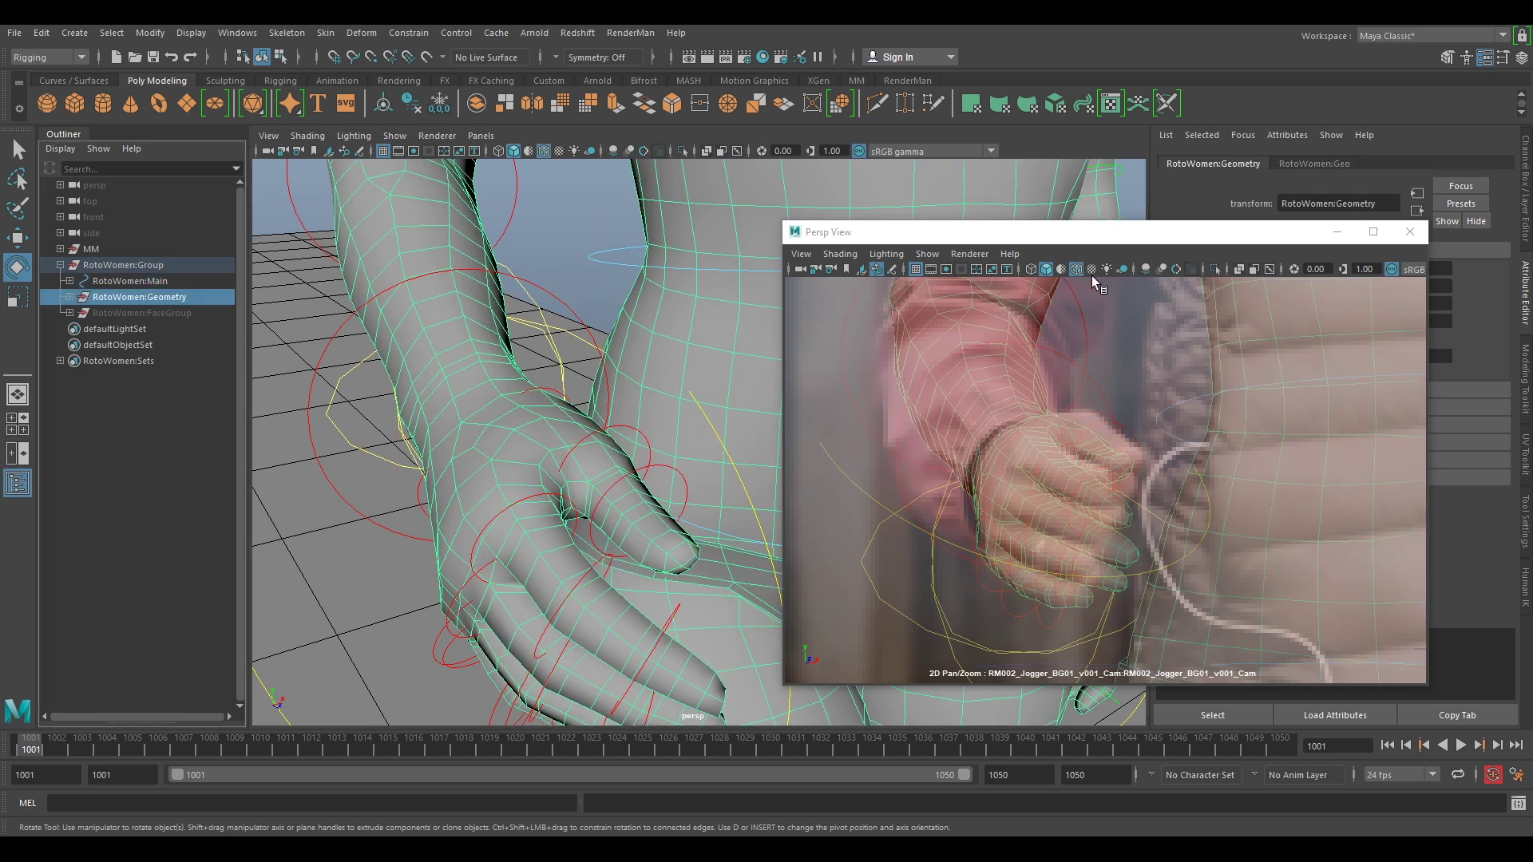
{"action": "left_click_drag", "start_coordinate": [1038, 232], "coordinate": [651, 145]}
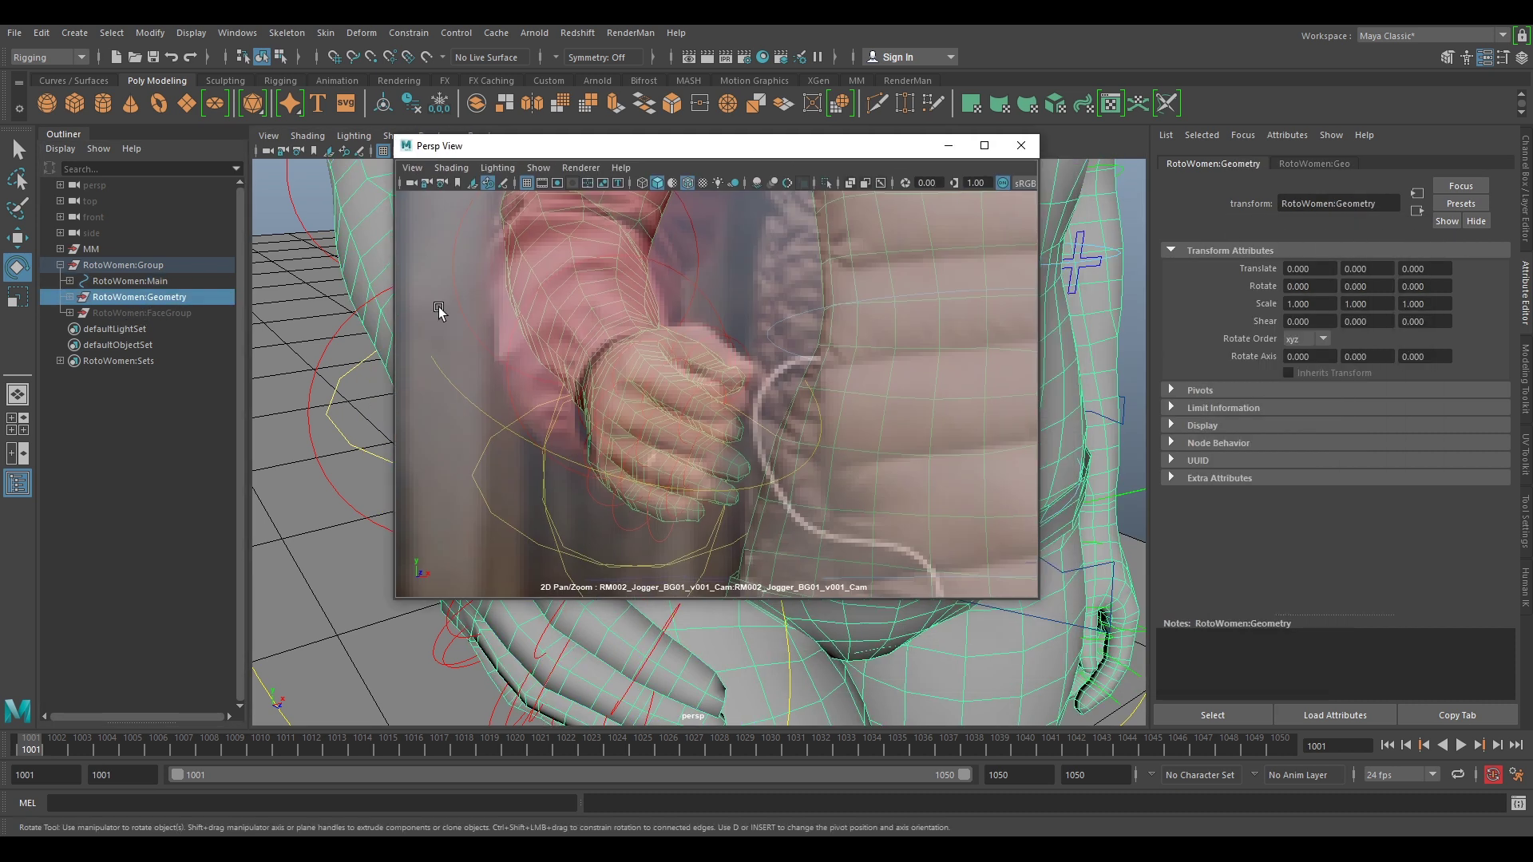
{"action": "left_click_drag", "start_coordinate": [724, 145], "coordinate": [1064, 230]}
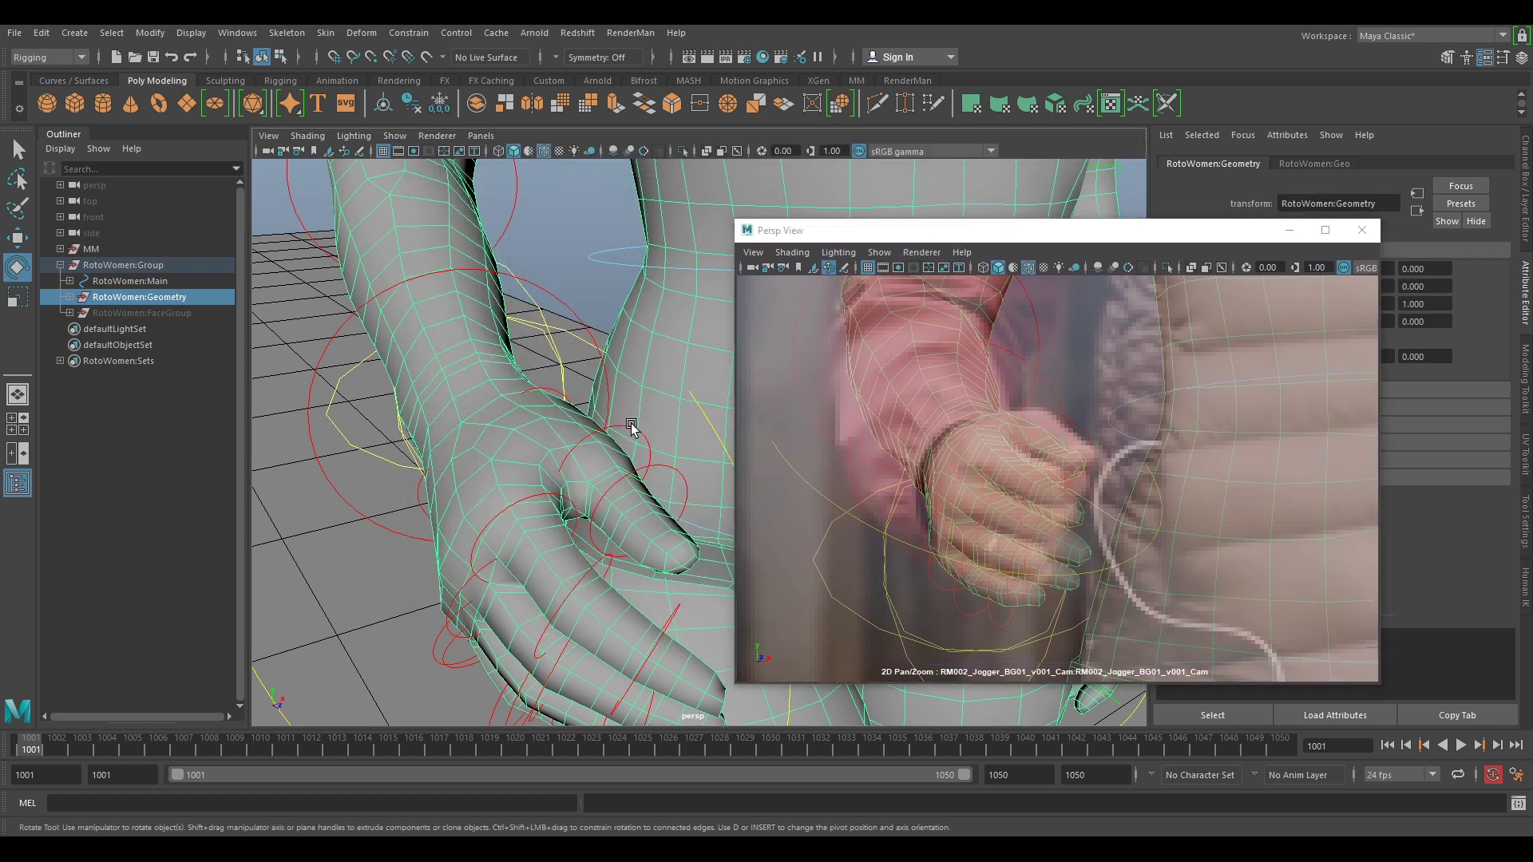
{"action": "left_click", "coordinate": [619, 455]}
{"action": "left_click", "coordinate": [667, 289]}
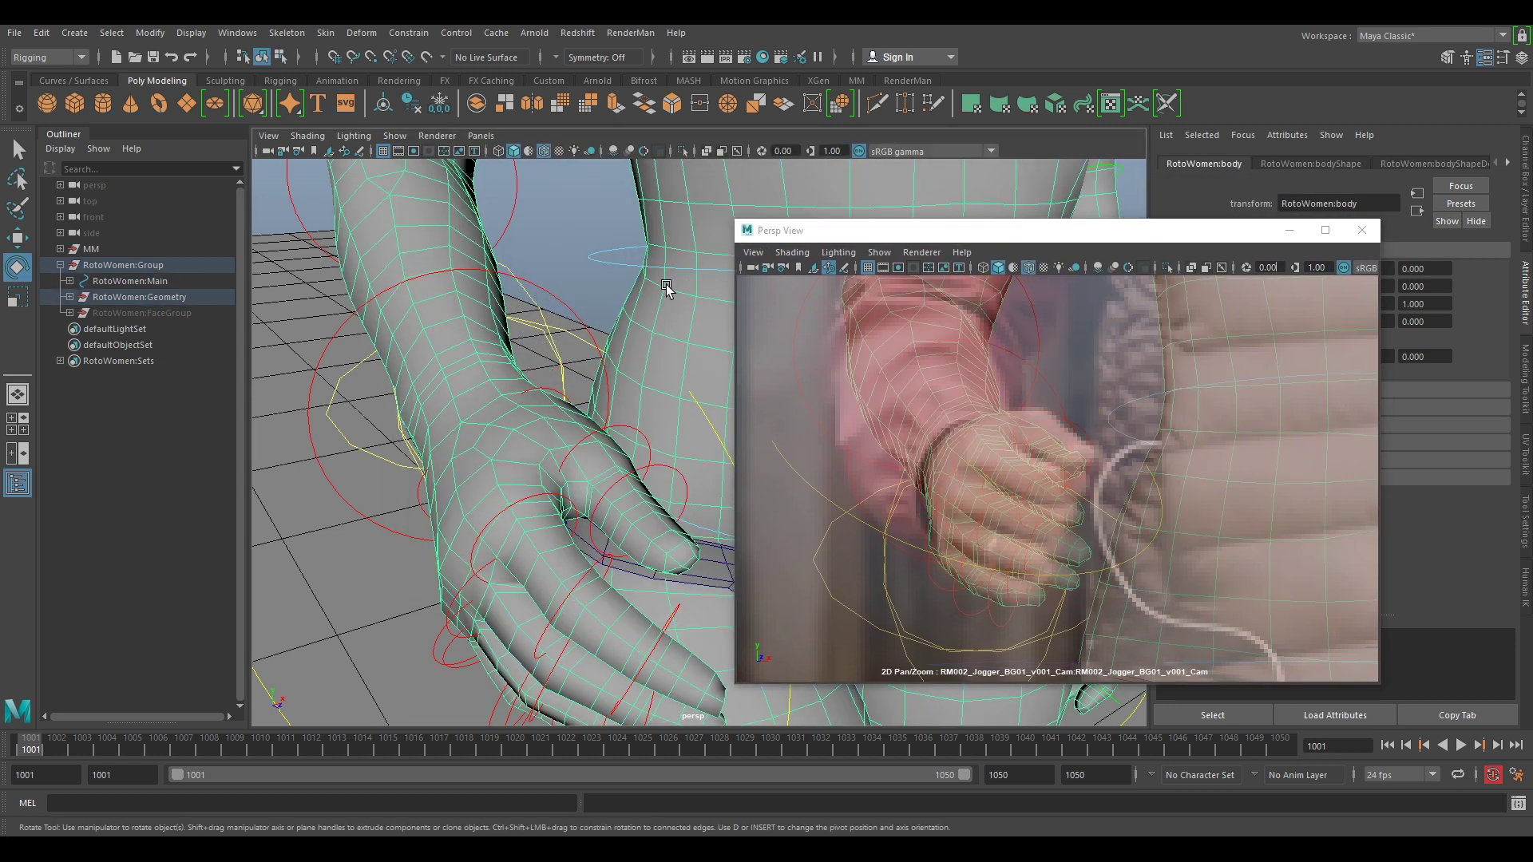
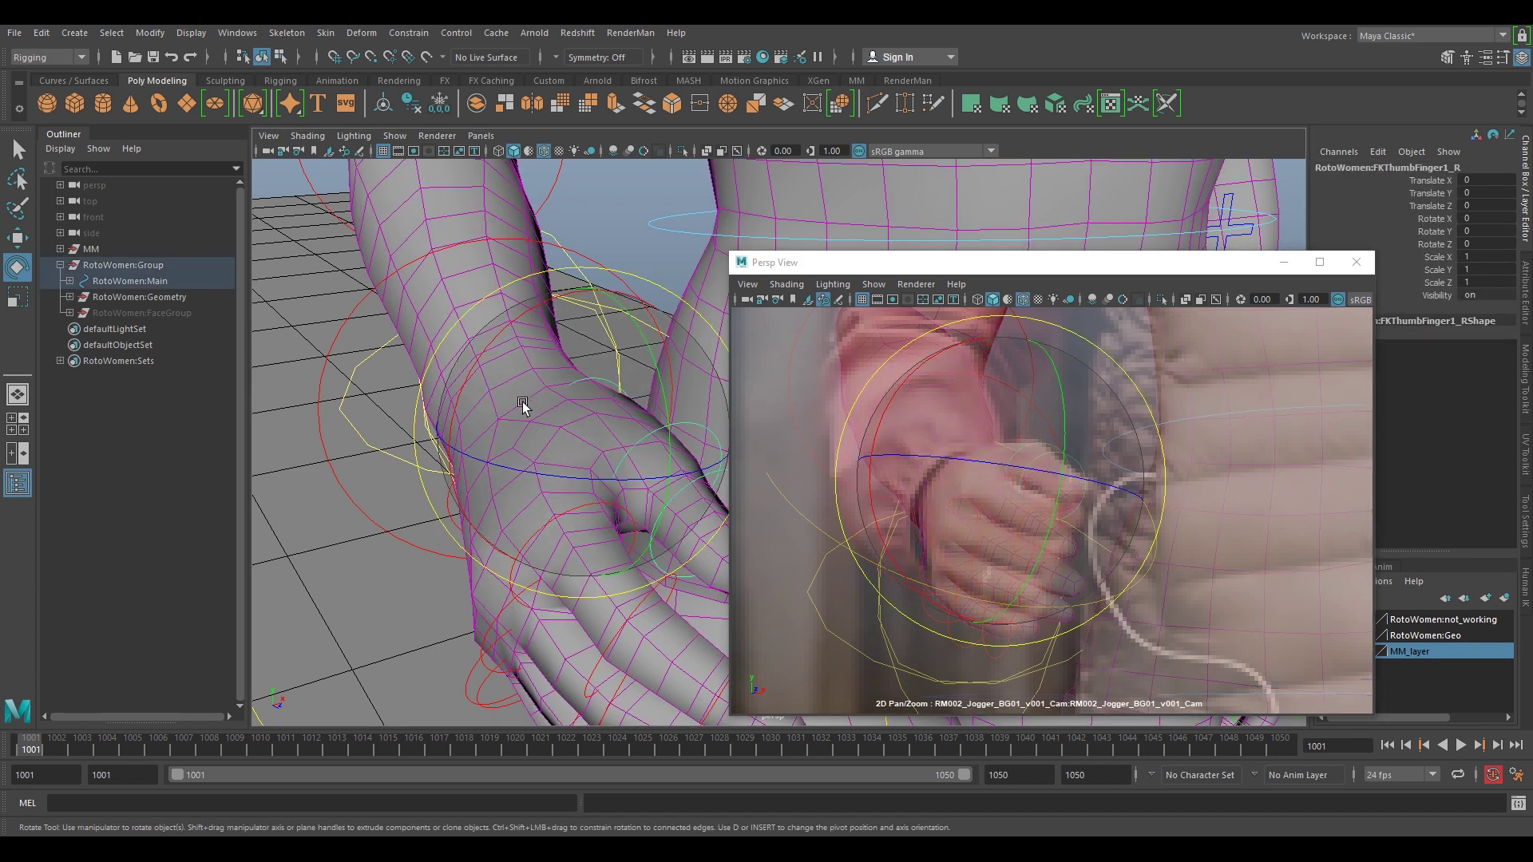
Rotate the FKThumbFinger1_R control at the base of the right thumb to -16.233 in Y
{"action": "left_click_drag", "start_coordinate": [582, 399], "coordinate": [664, 359]}
{"action": "middle_click_drag", "start_coordinate": [653, 505], "coordinate": [629, 505], "text": "alt"}
{"action": "left_click_drag", "start_coordinate": [629, 505], "coordinate": [544, 496], "text": "alt"}
{"action": "left_click_drag", "start_coordinate": [572, 469], "coordinate": [574, 459]}
{"action": "left_click_drag", "start_coordinate": [575, 459], "coordinate": [564, 450], "text": "alt"}
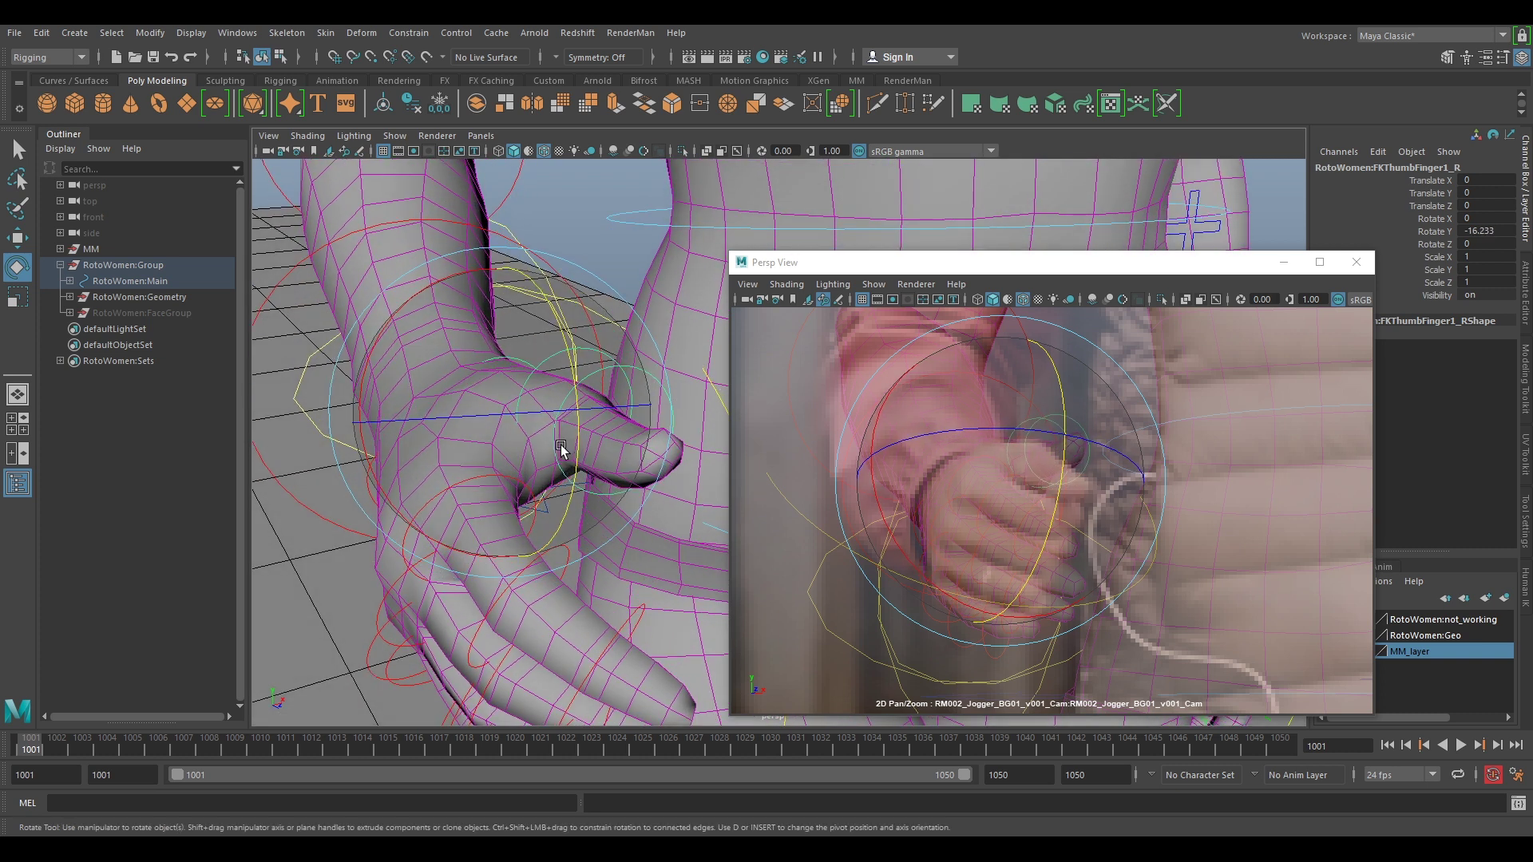
Bend the thumb's middle joint by rotating FKThumbFinger2_R to -2.698, 24.488, 8.262, checking it against the plate close-up
{"action": "key", "text": "w"}
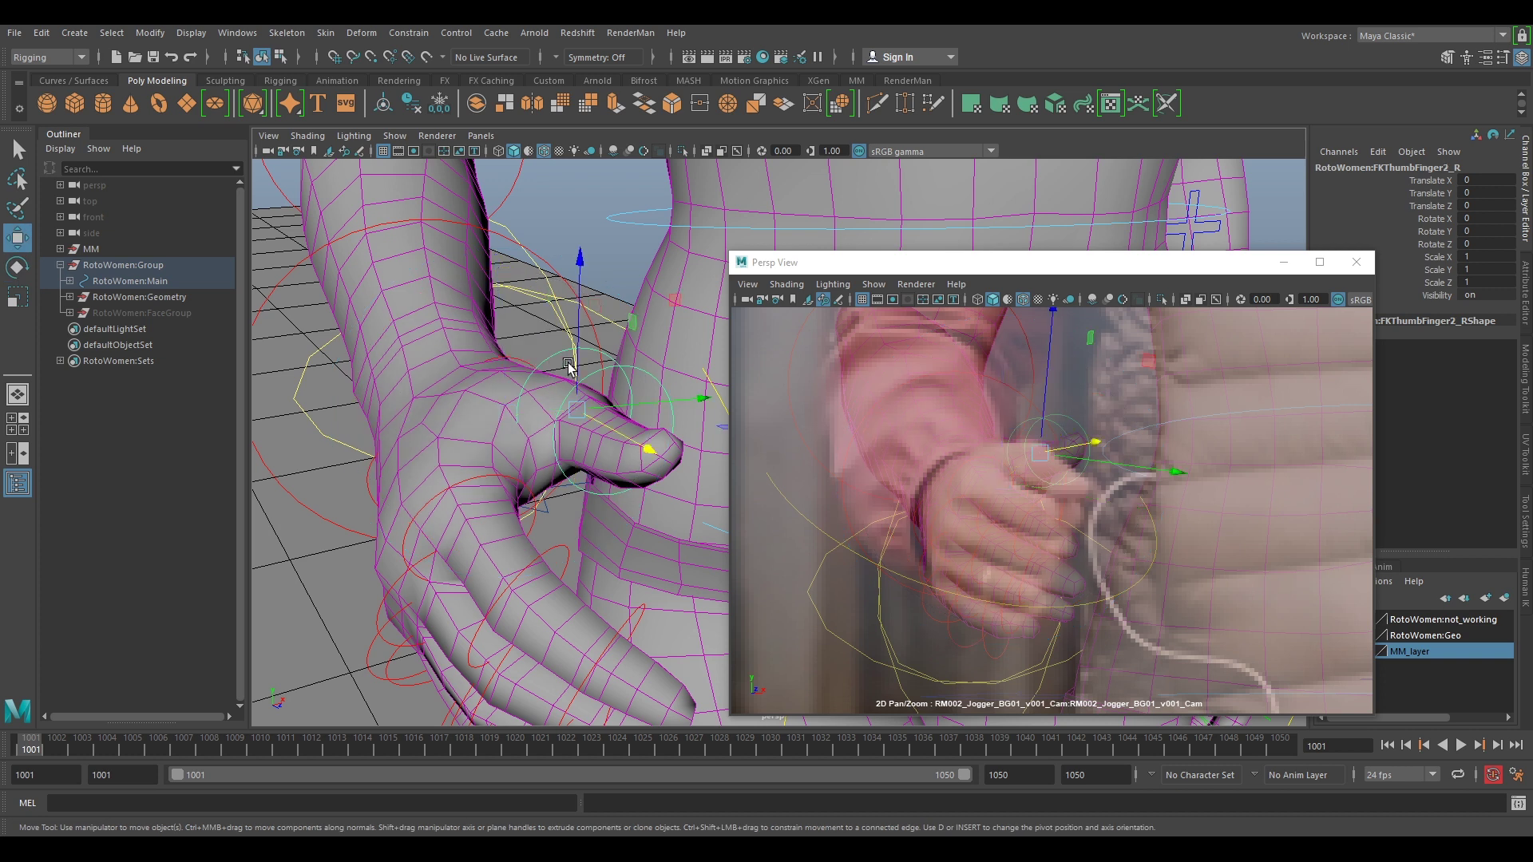
{"action": "key", "text": "e"}
{"action": "left_click_drag", "start_coordinate": [633, 404], "coordinate": [643, 457]}
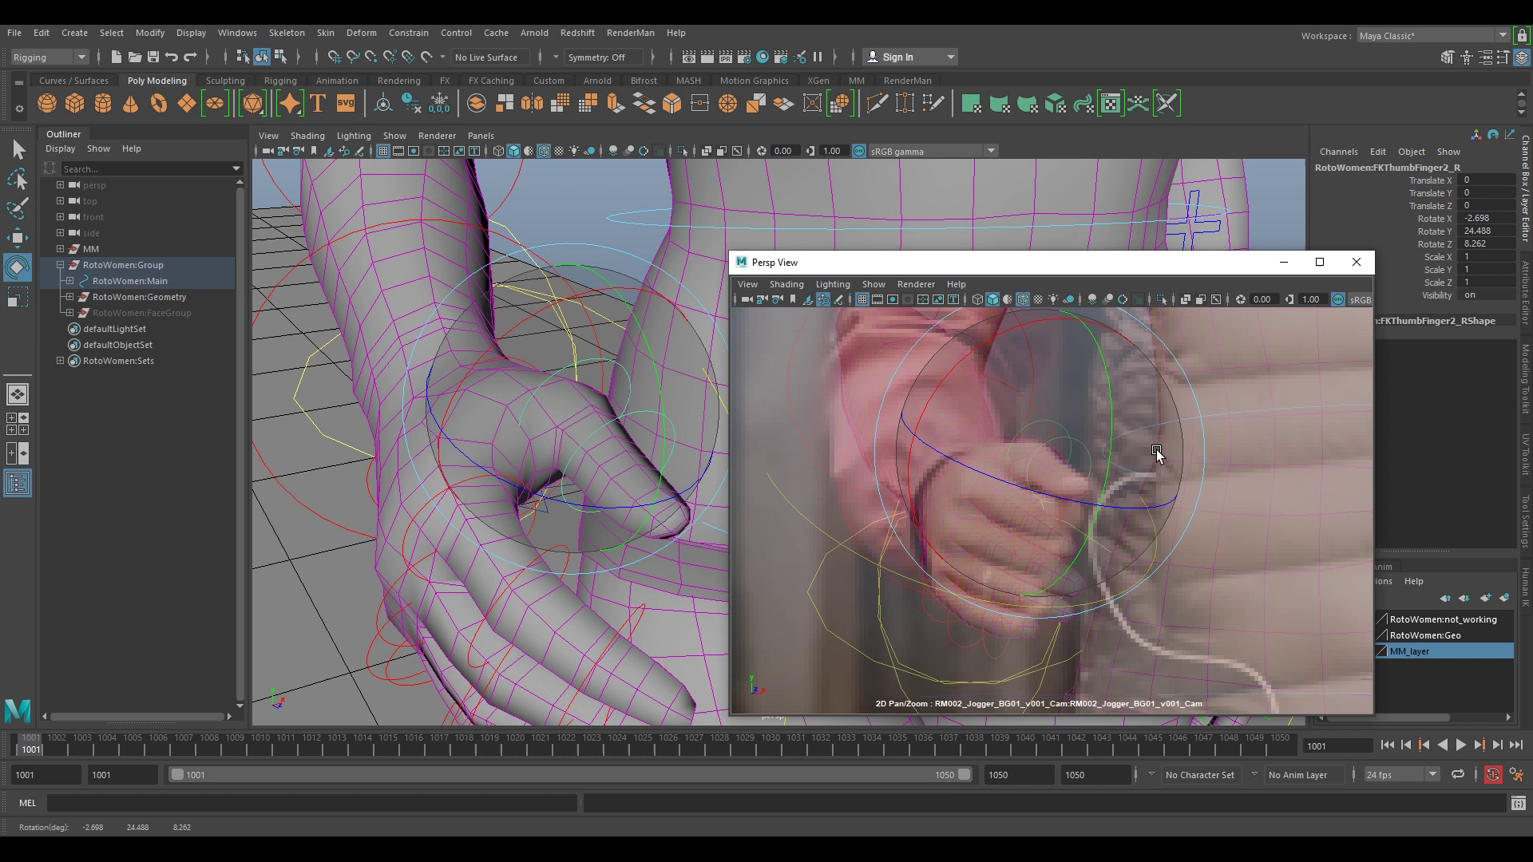
{"action": "scroll", "coordinate": [1156, 453], "scroll_direction": "up", "scroll_amount": 4}
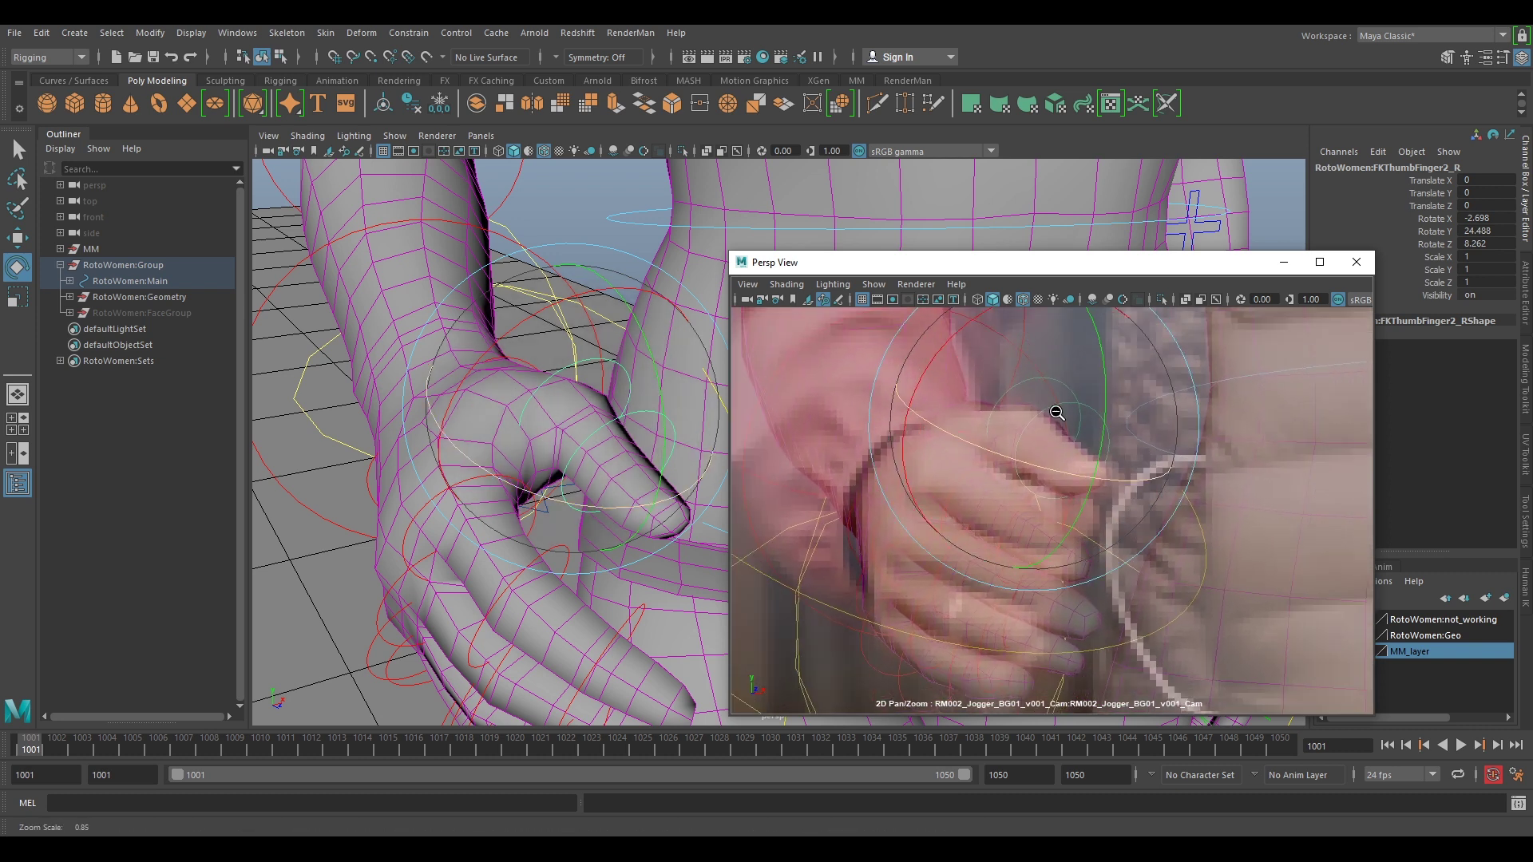
{"action": "scroll", "coordinate": [1057, 412], "scroll_direction": "down", "scroll_amount": 1}
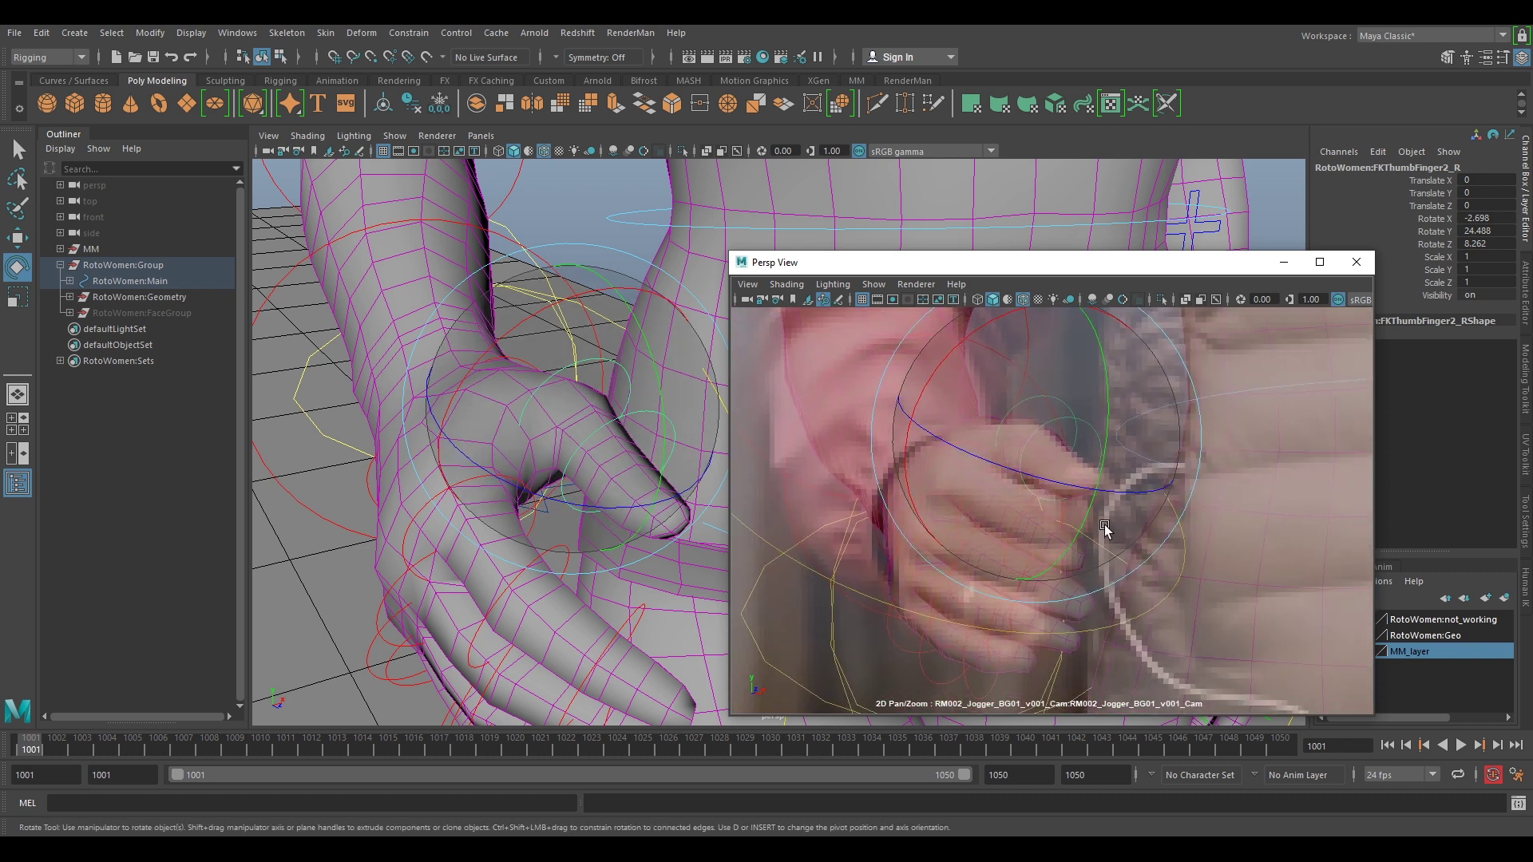
Rotate the right index finger's base control, FKIndexFinger1_R, to -0.767, 6.713, 6.531
{"action": "left_click", "coordinate": [404, 529]}
{"action": "left_click_drag", "start_coordinate": [425, 532], "coordinate": [561, 496]}
{"action": "mouse_move", "coordinate": [468, 608]}
{"action": "left_mouse_down"}
{"action": "mouse_move", "coordinate": [599, 620]}
{"action": "mouse_move", "coordinate": [462, 609]}
{"action": "mouse_move", "coordinate": [485, 614]}
{"action": "left_mouse_up"}
{"action": "left_click_drag", "start_coordinate": [478, 520], "coordinate": [452, 537], "text": "alt"}
{"action": "key", "text": "backslash"}
{"action": "middle_click_drag", "start_coordinate": [557, 544], "coordinate": [552, 476]}
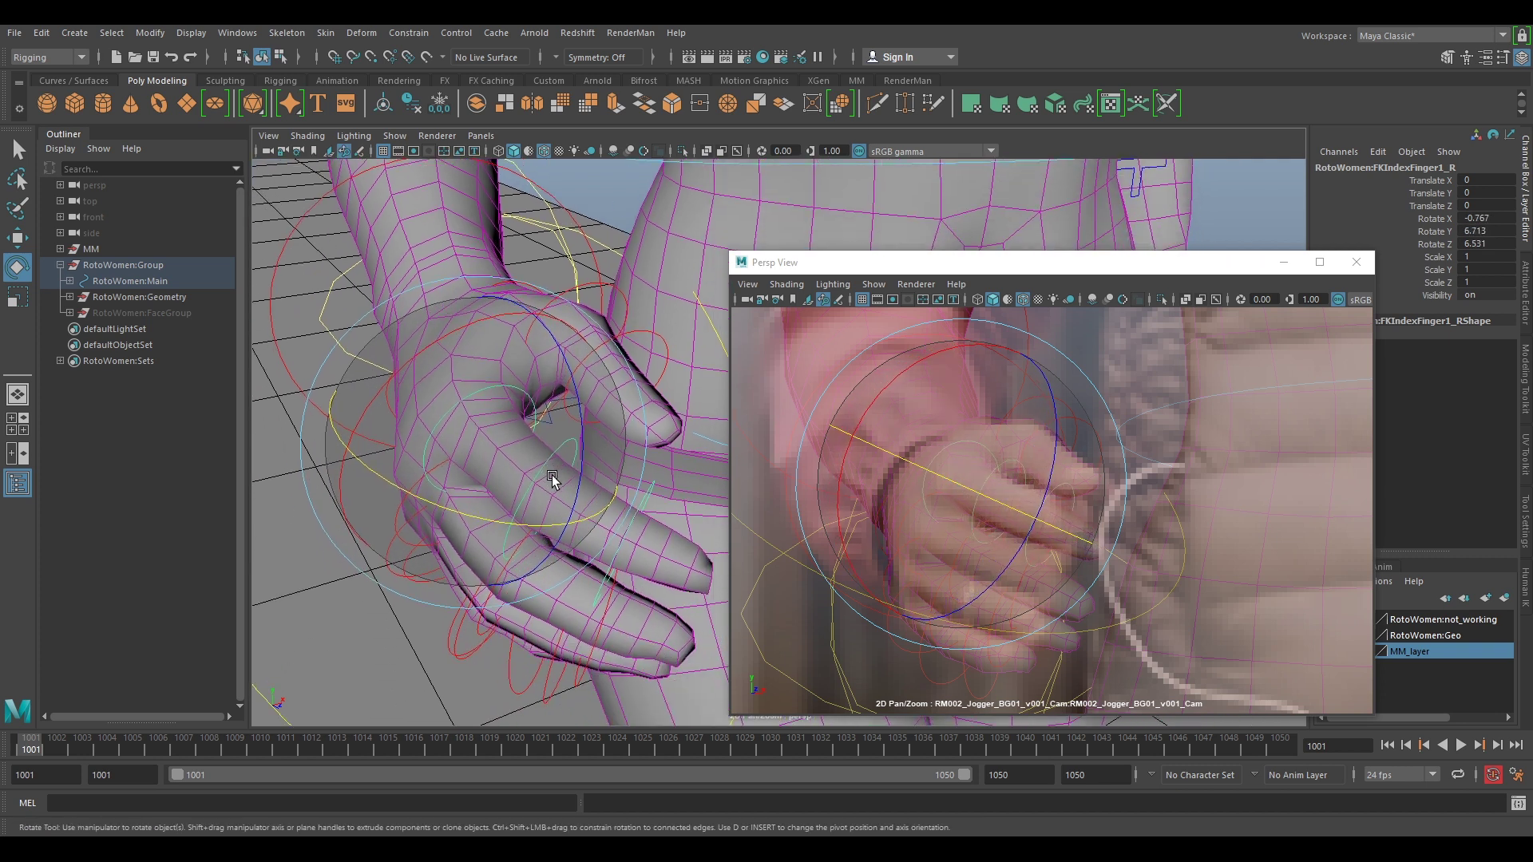
Bend the index finger's middle joint by rotating FKIndexFinger2_R to 39.897 in Y
{"action": "key", "text": "w"}
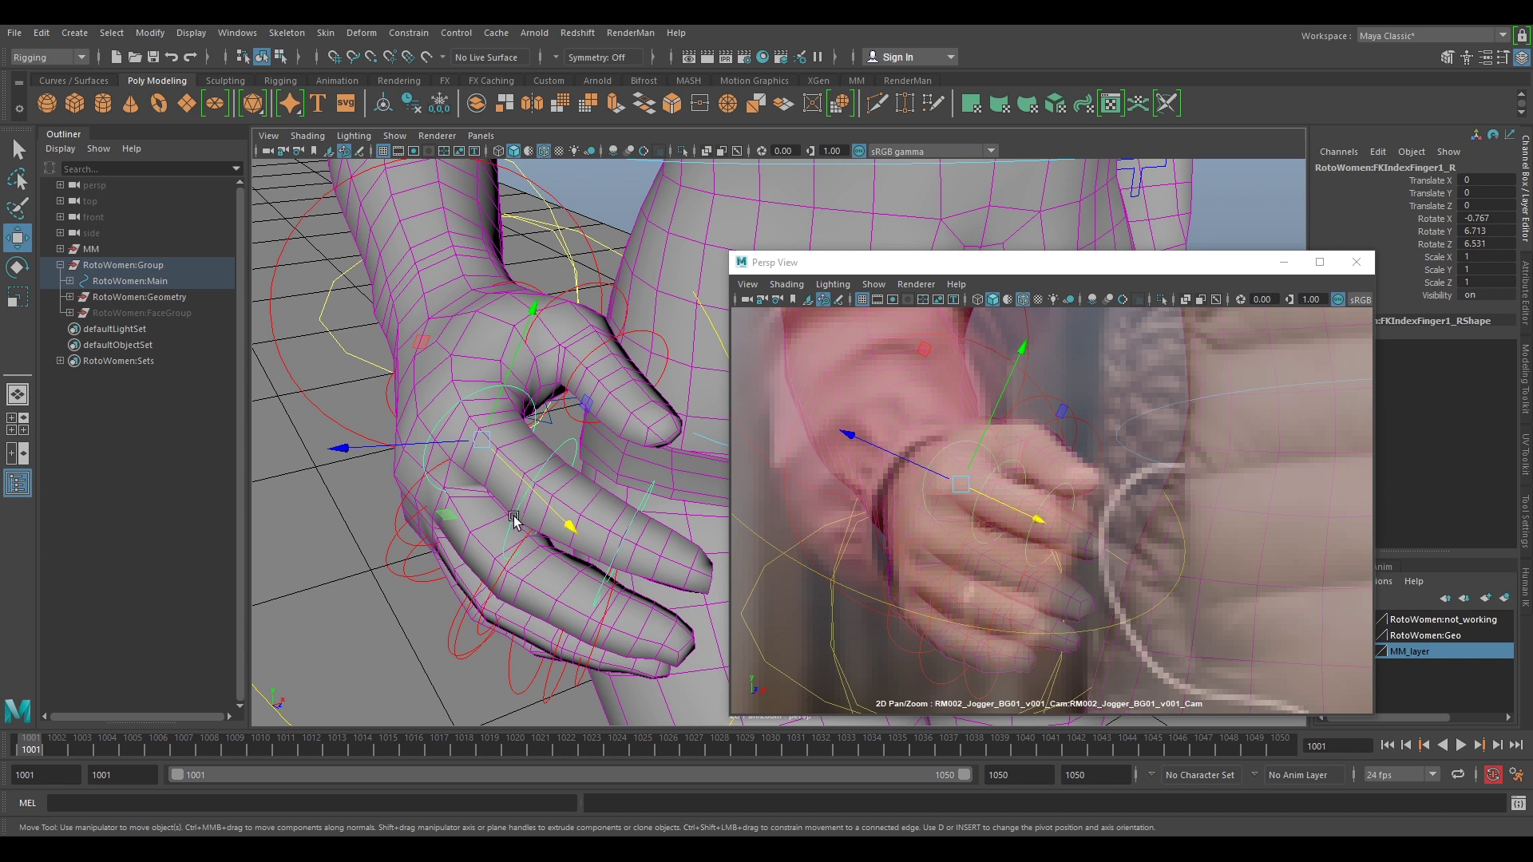
{"action": "left_click", "coordinate": [556, 545]}
{"action": "key", "text": "e"}
{"action": "left_click_drag", "start_coordinate": [548, 580], "coordinate": [886, 570]}
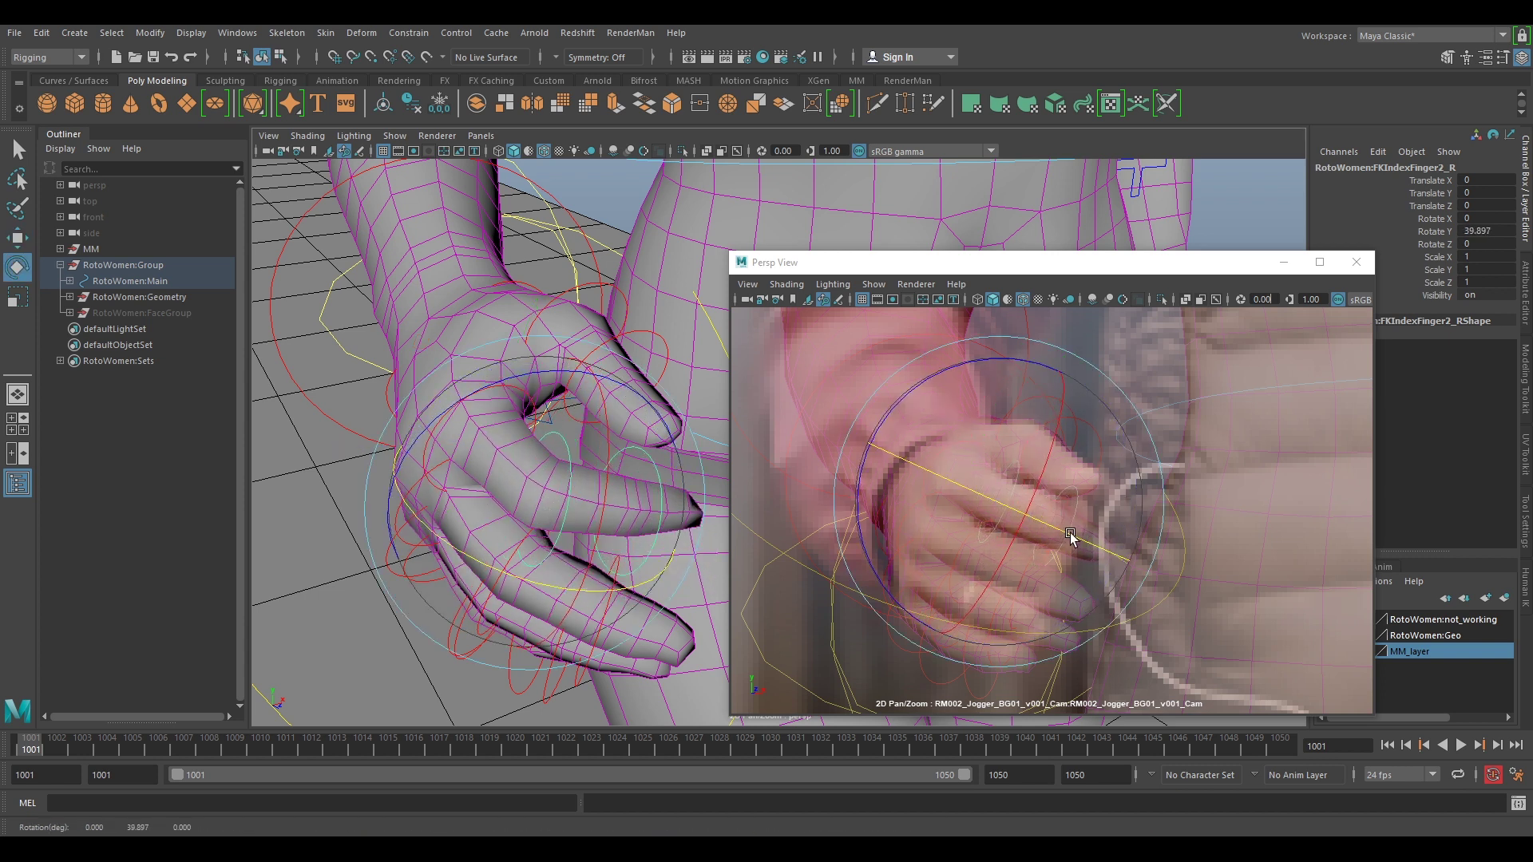
Curl the index fingertip by rotating FKIndexFinger3_R to 50.755 in Y
{"action": "key", "text": "w"}
{"action": "key", "text": "e"}
{"action": "left_click_drag", "start_coordinate": [623, 559], "coordinate": [693, 625]}
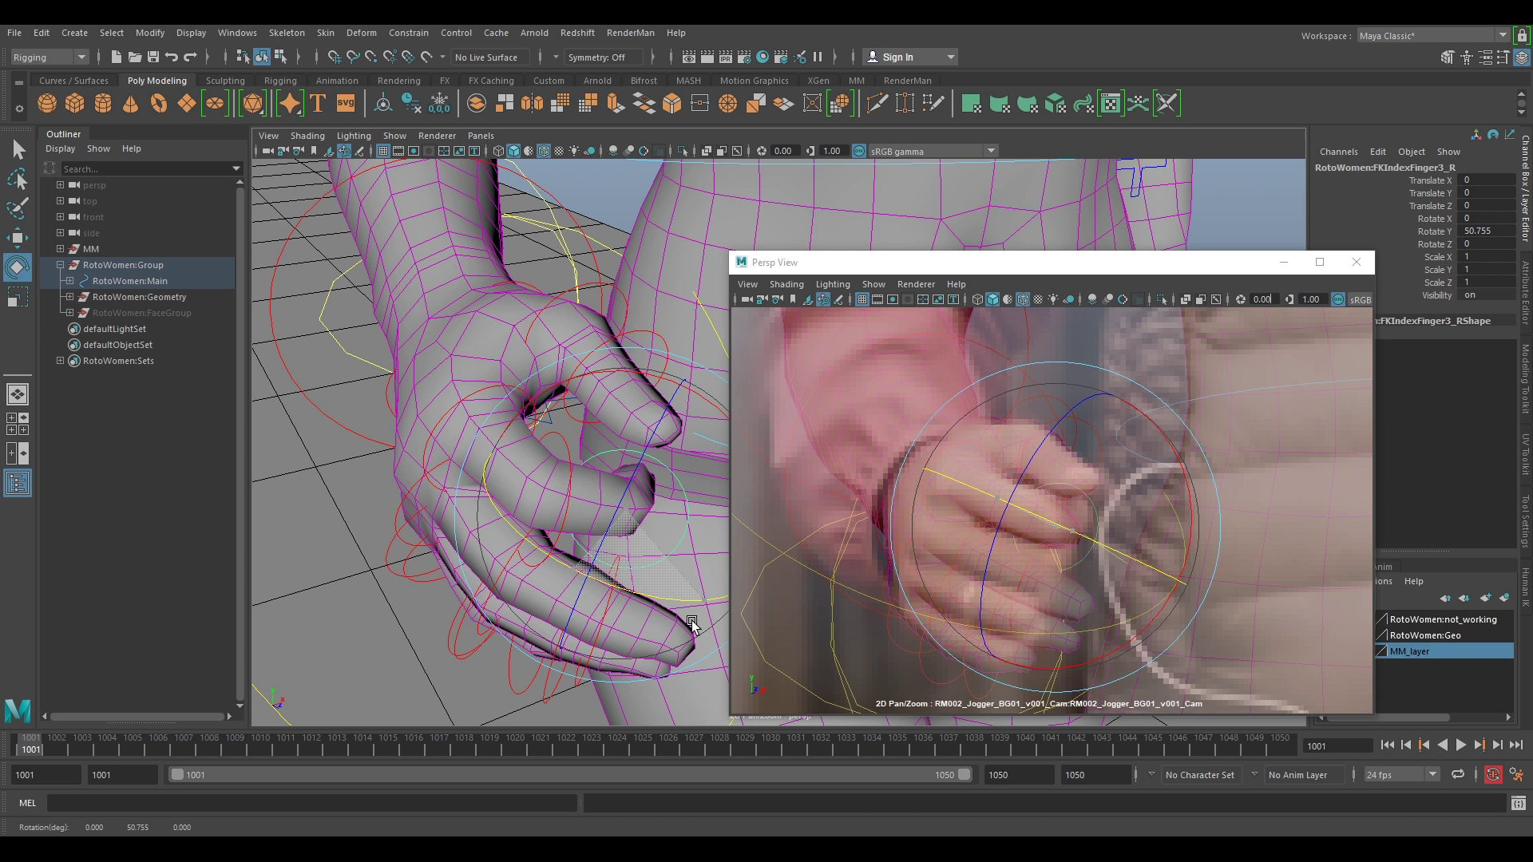
Readjust the index finger's base by rotating FKIndexFinger1_R to 9.038, 9.729, 5.523
{"action": "left_click", "coordinate": [451, 418]}
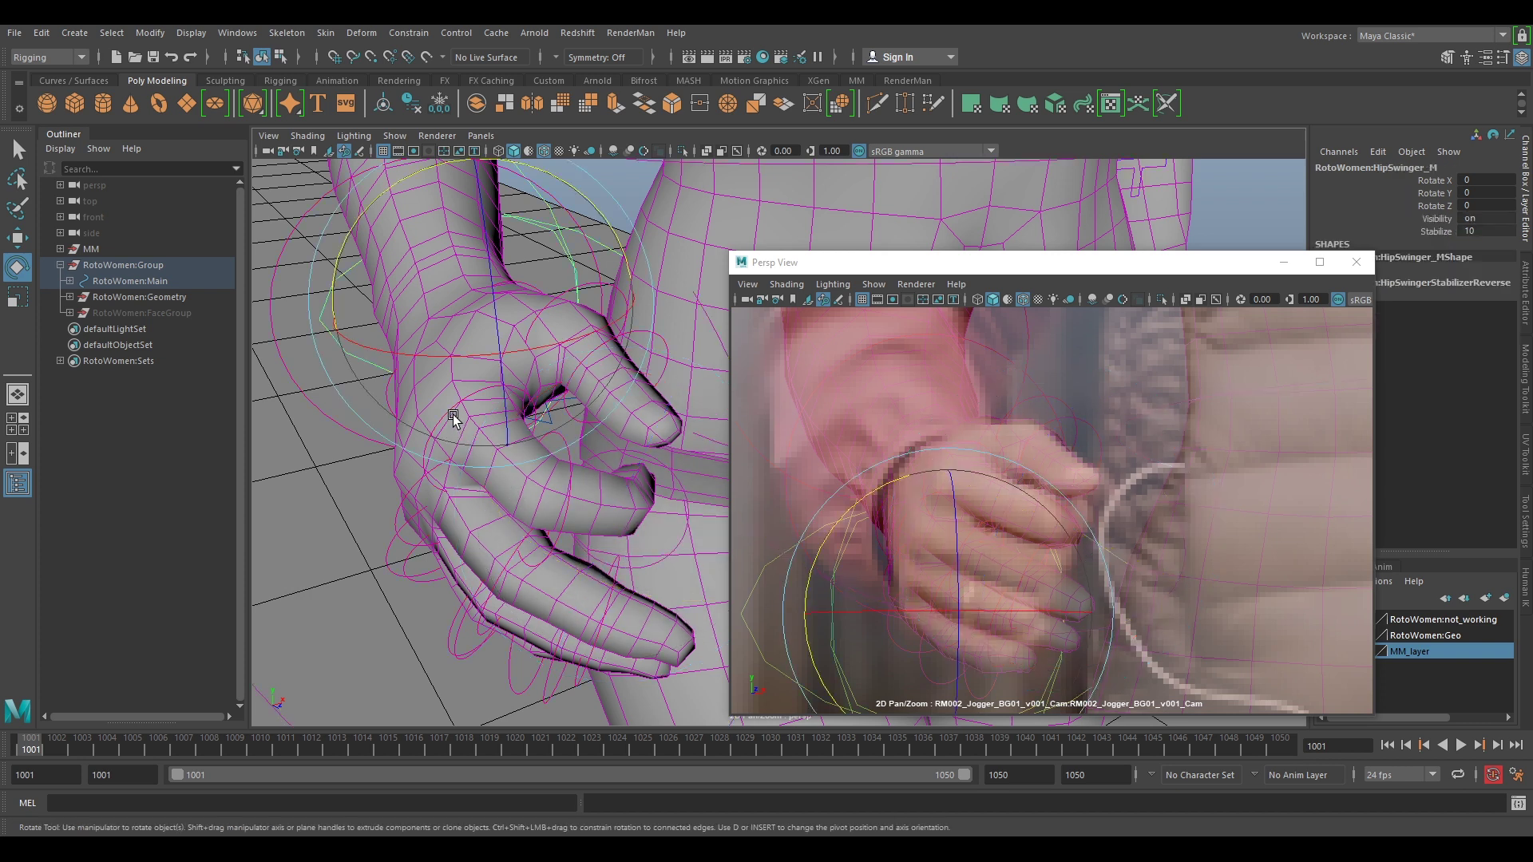
{"action": "left_click", "coordinate": [424, 477]}
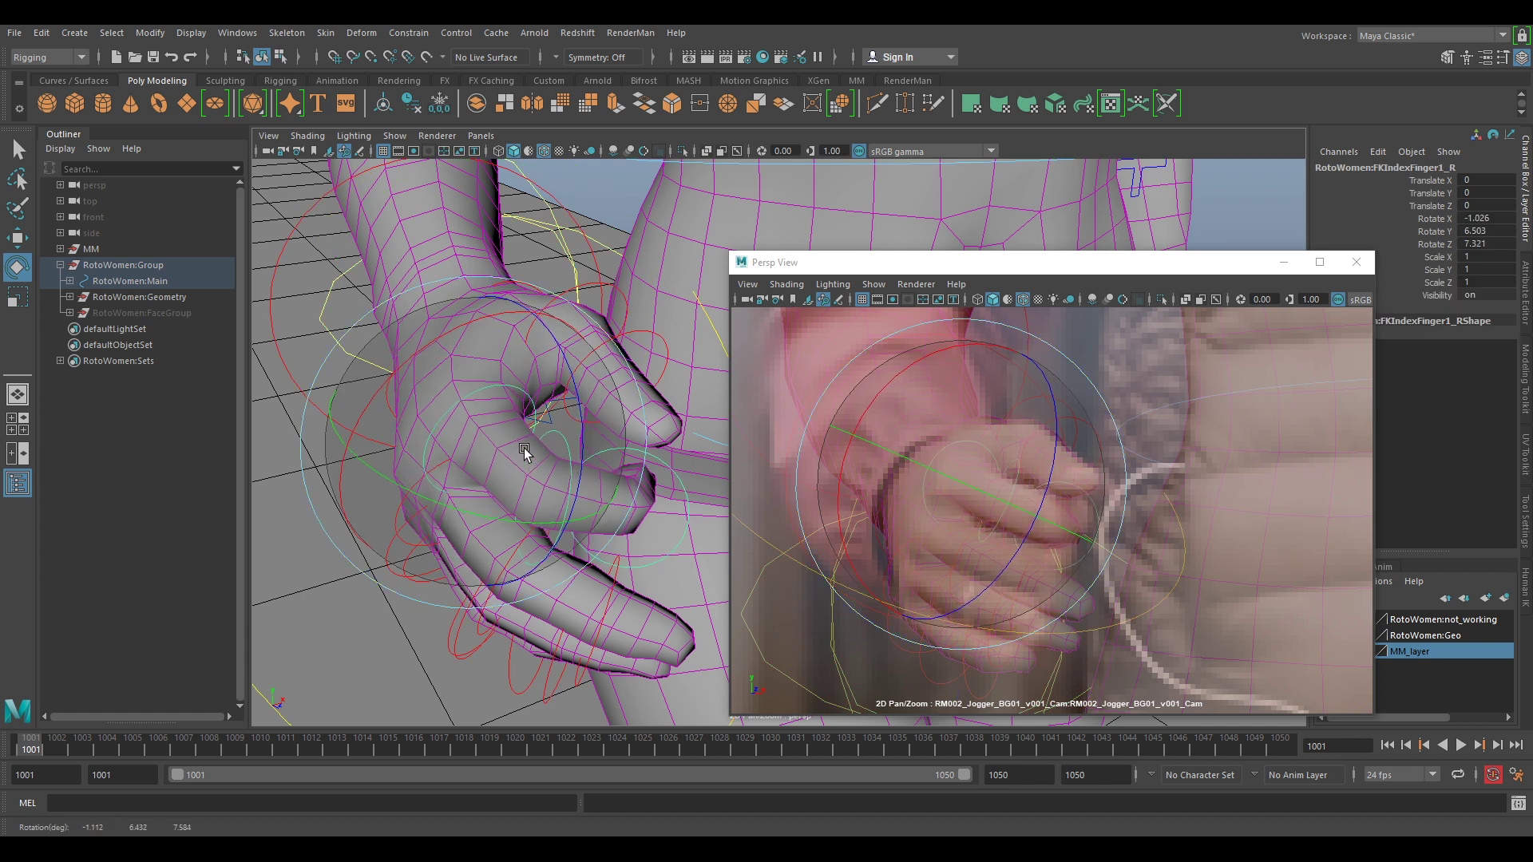
{"action": "left_click_drag", "start_coordinate": [522, 426], "coordinate": [472, 423]}
{"action": "left_click_drag", "start_coordinate": [575, 621], "coordinate": [599, 599], "text": "alt"}
Rotate the right middle finger's base control, FKMiddleFinger1_R, to 0.623, 3.279, 6.738
{"action": "key", "text": "w"}
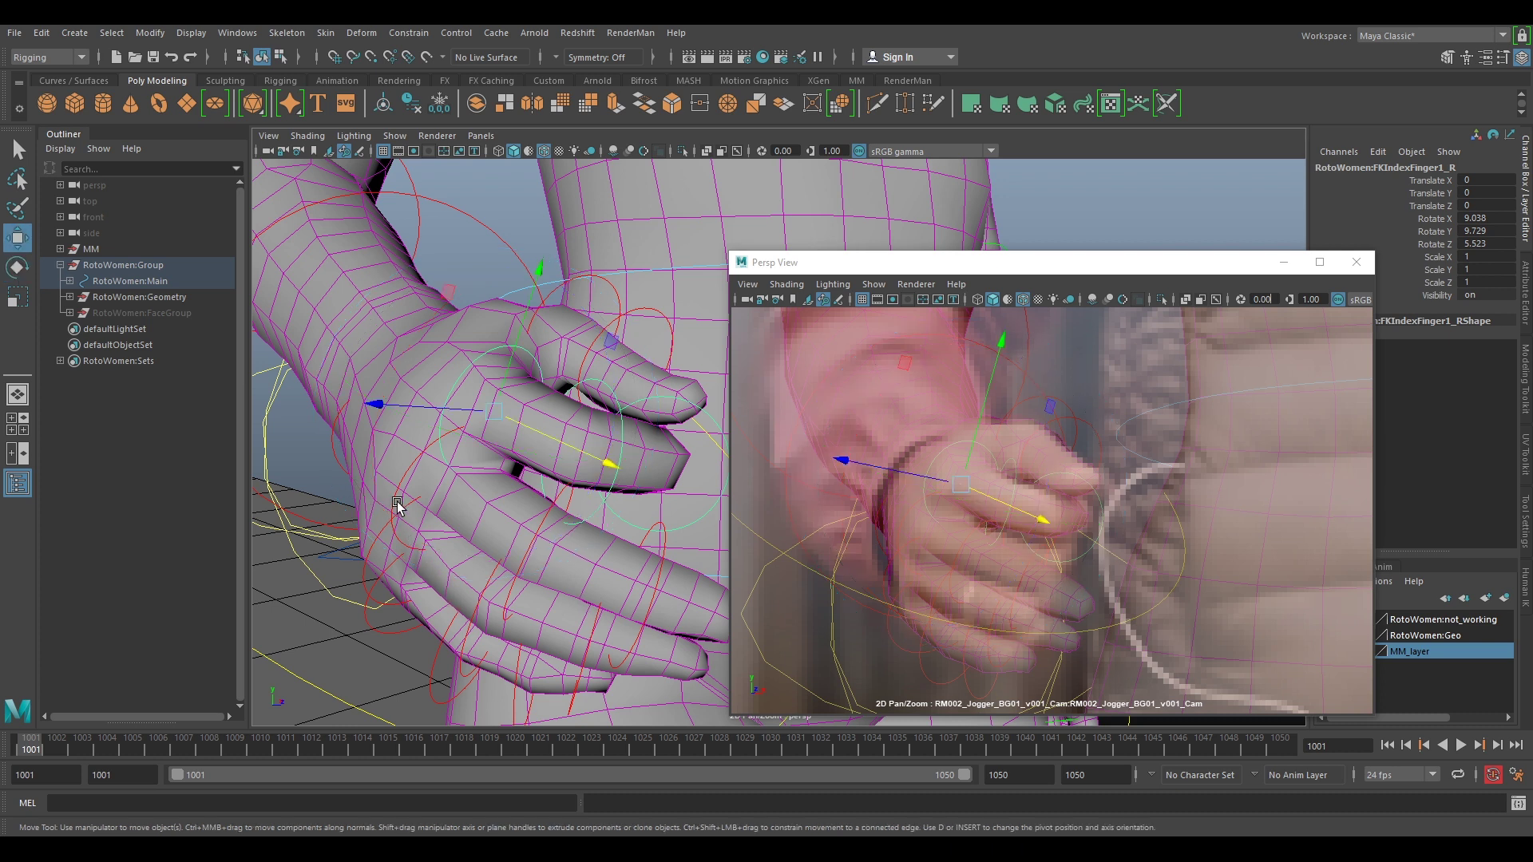
{"action": "left_click", "coordinate": [600, 520]}
{"action": "left_click", "coordinate": [418, 477]}
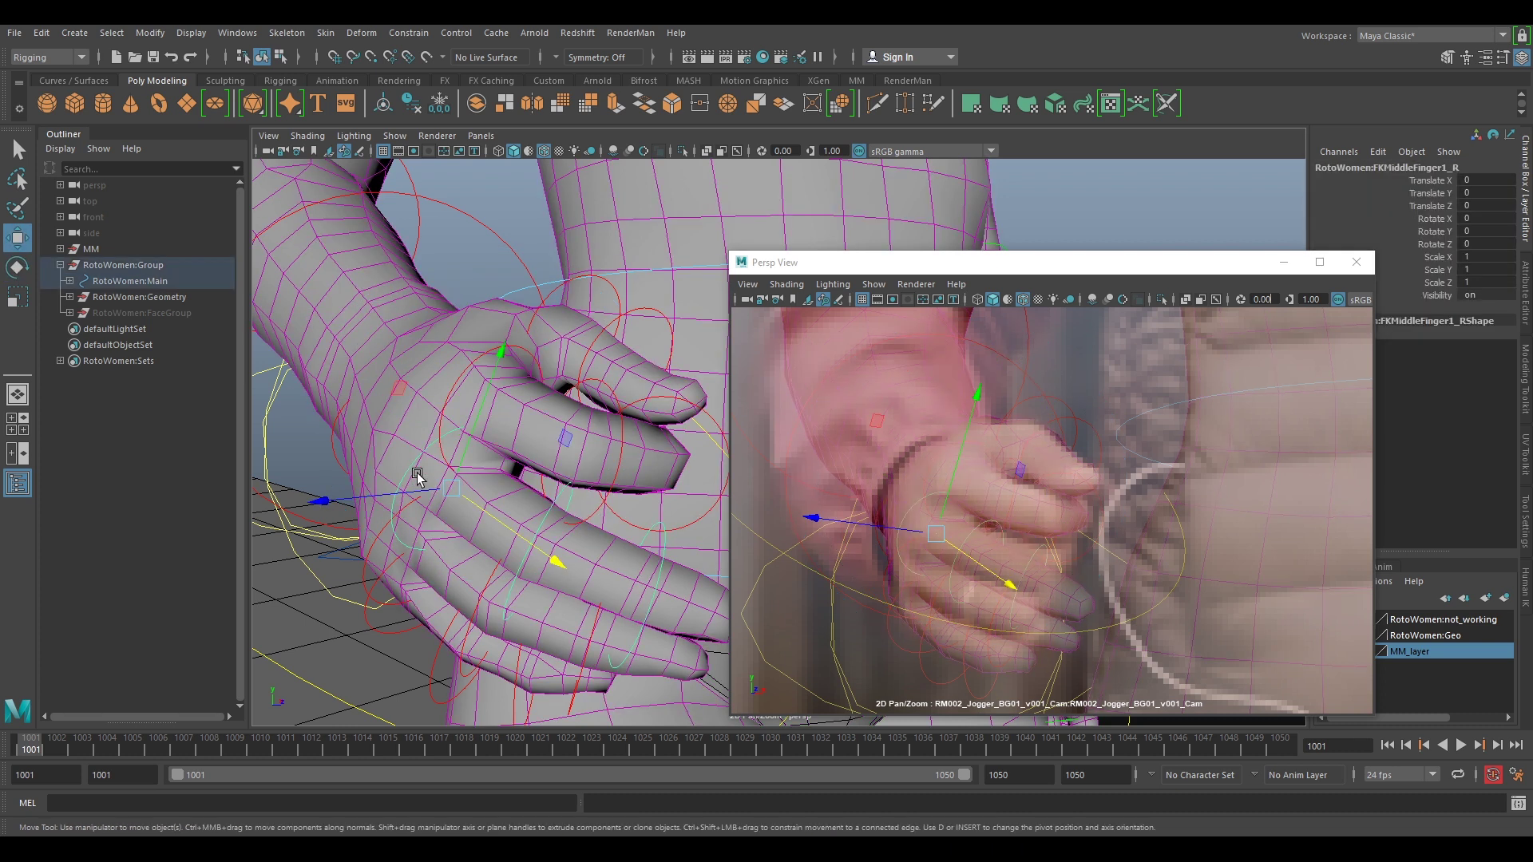
{"action": "key", "text": "e"}
{"action": "left_click_drag", "start_coordinate": [1029, 503], "coordinate": [1028, 493]}
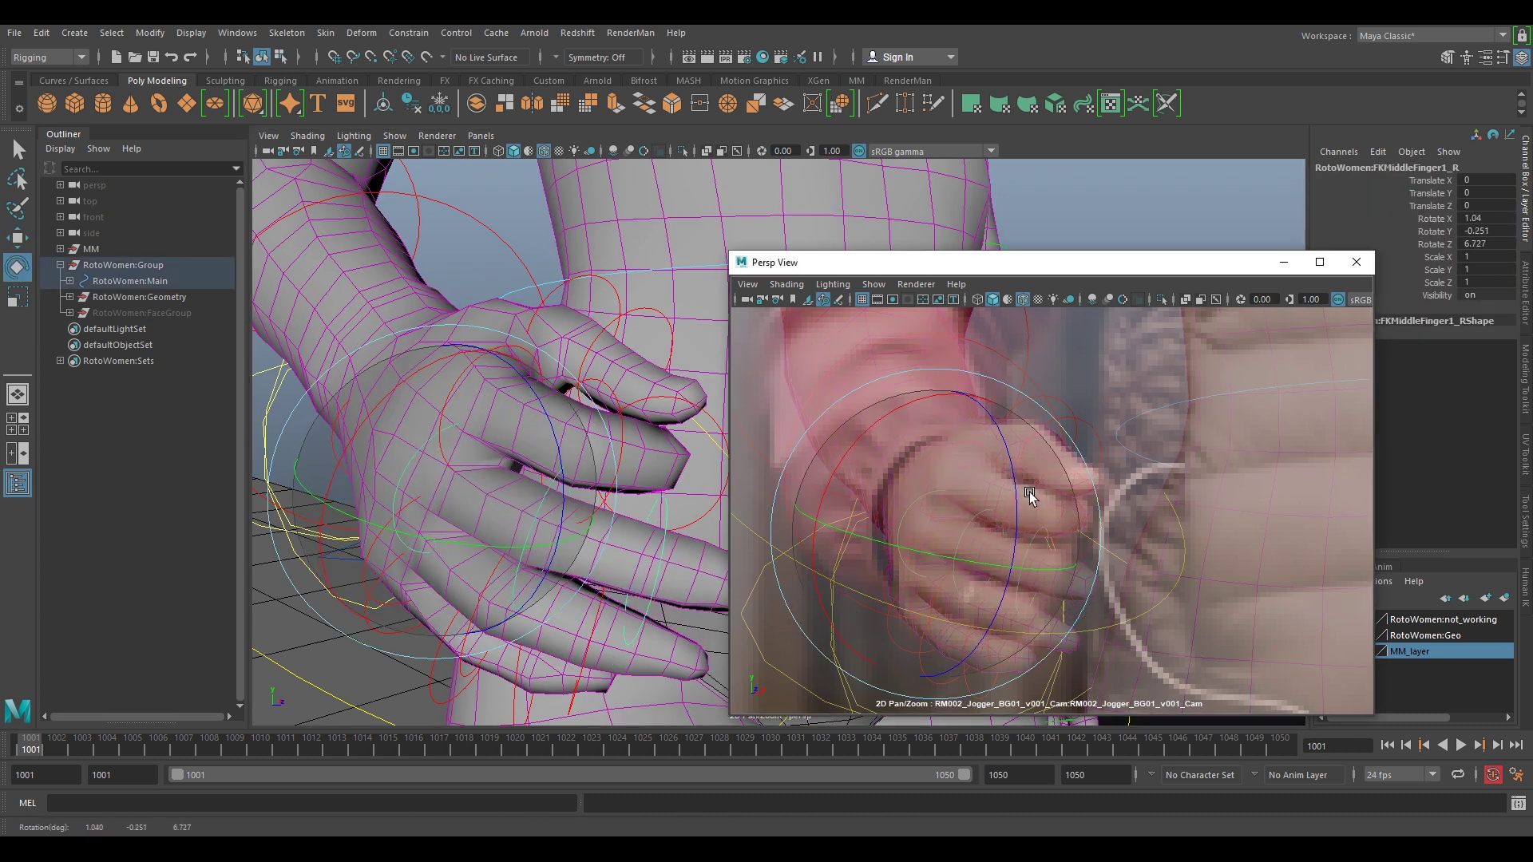
{"action": "left_click_drag", "start_coordinate": [975, 558], "coordinate": [977, 565]}
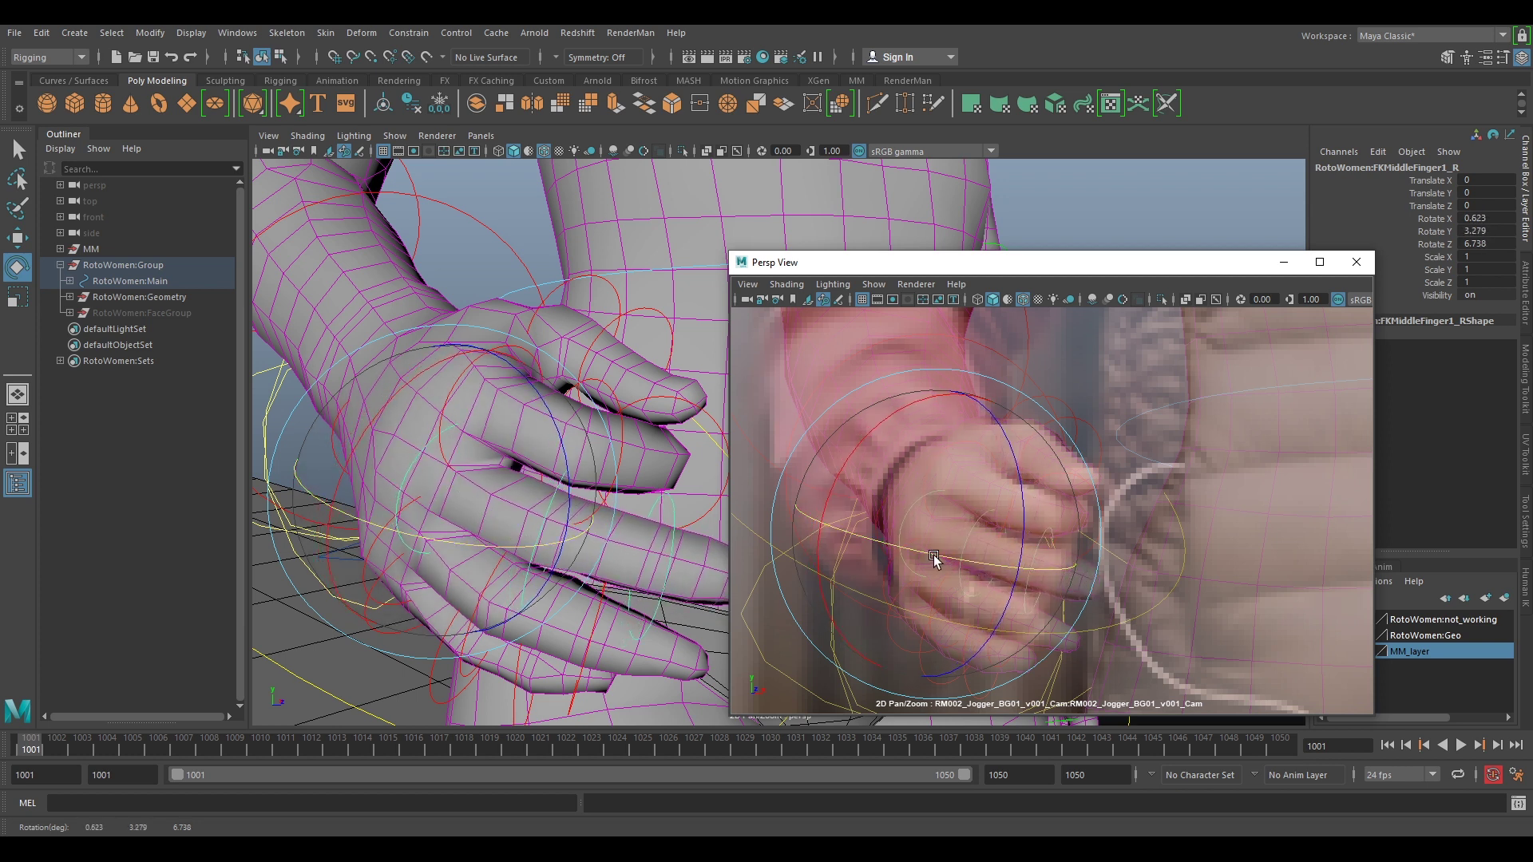
Bend the middle finger's second joint by rotating FKMiddleFinger2_R to 0, 39.524, -1.75
{"action": "key", "text": "w"}
{"action": "left_click", "coordinate": [557, 559]}
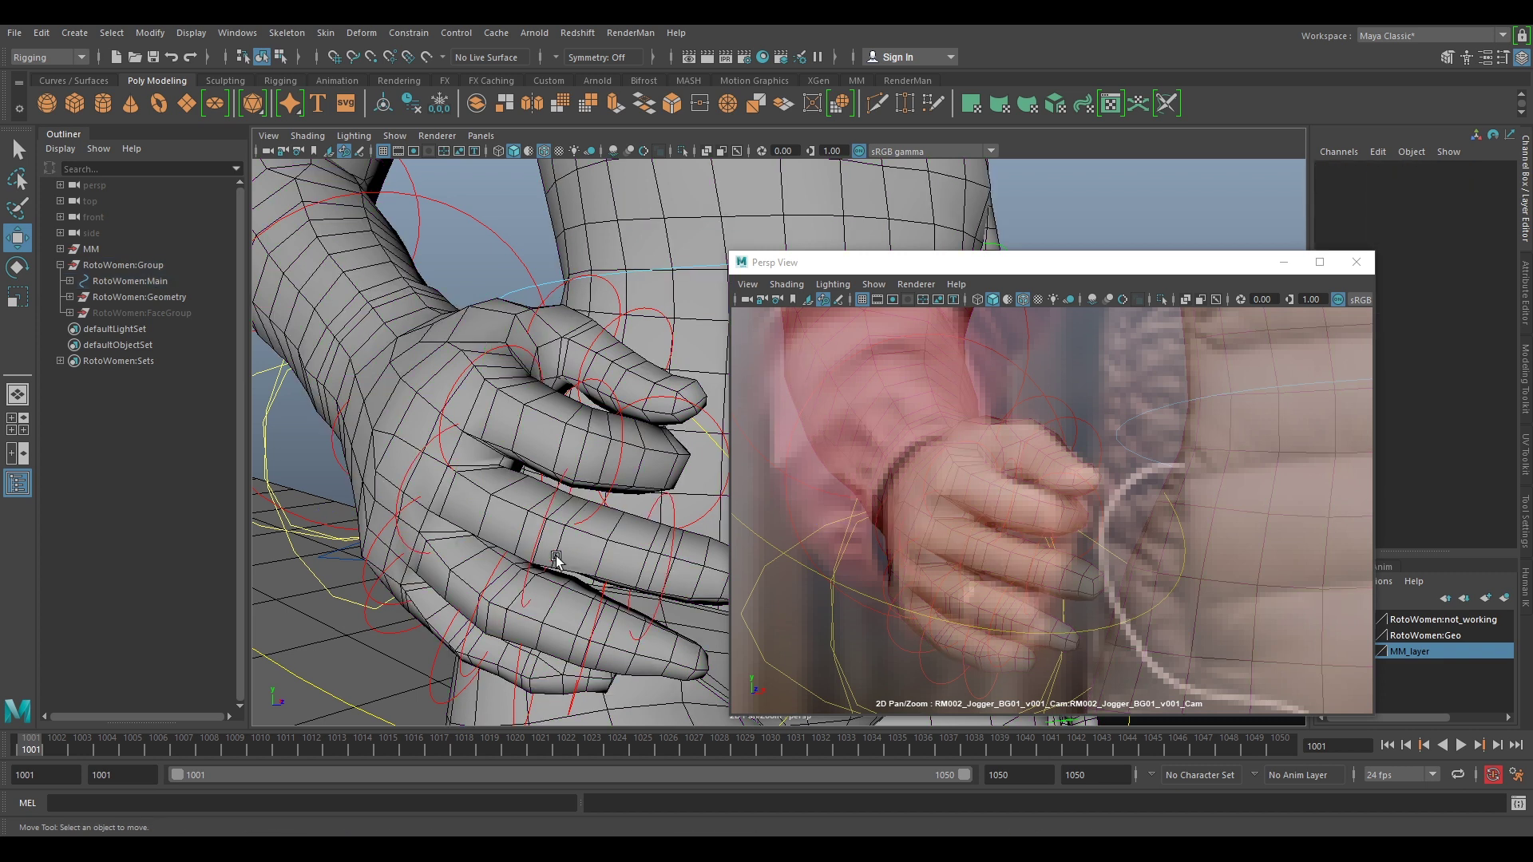
{"action": "left_click", "coordinate": [537, 557]}
{"action": "key", "text": "e"}
{"action": "left_click_drag", "start_coordinate": [970, 577], "coordinate": [1027, 609]}
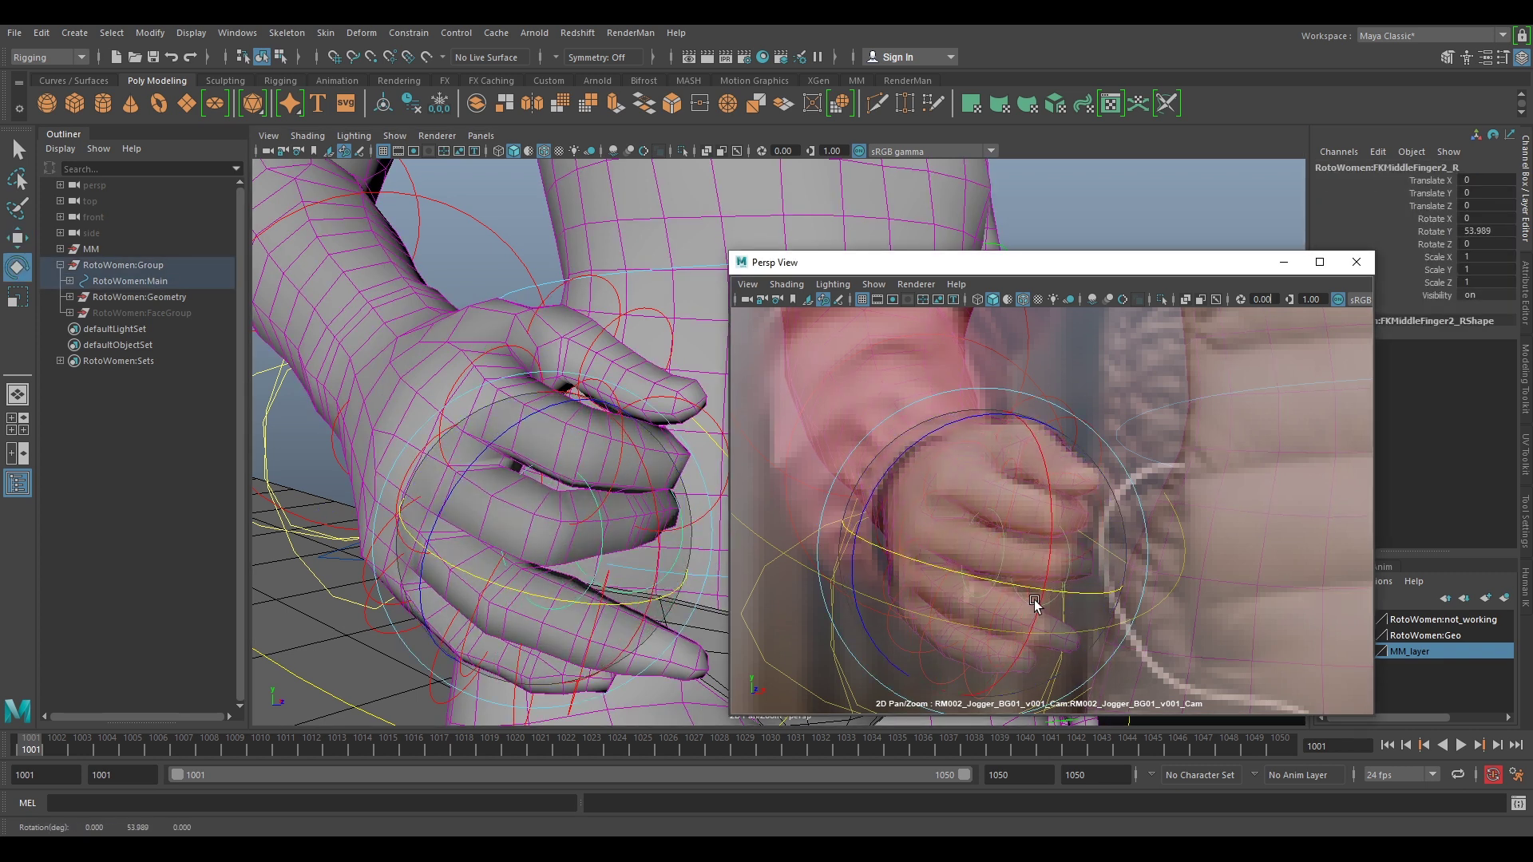
{"action": "left_click_drag", "start_coordinate": [589, 598], "coordinate": [561, 526]}
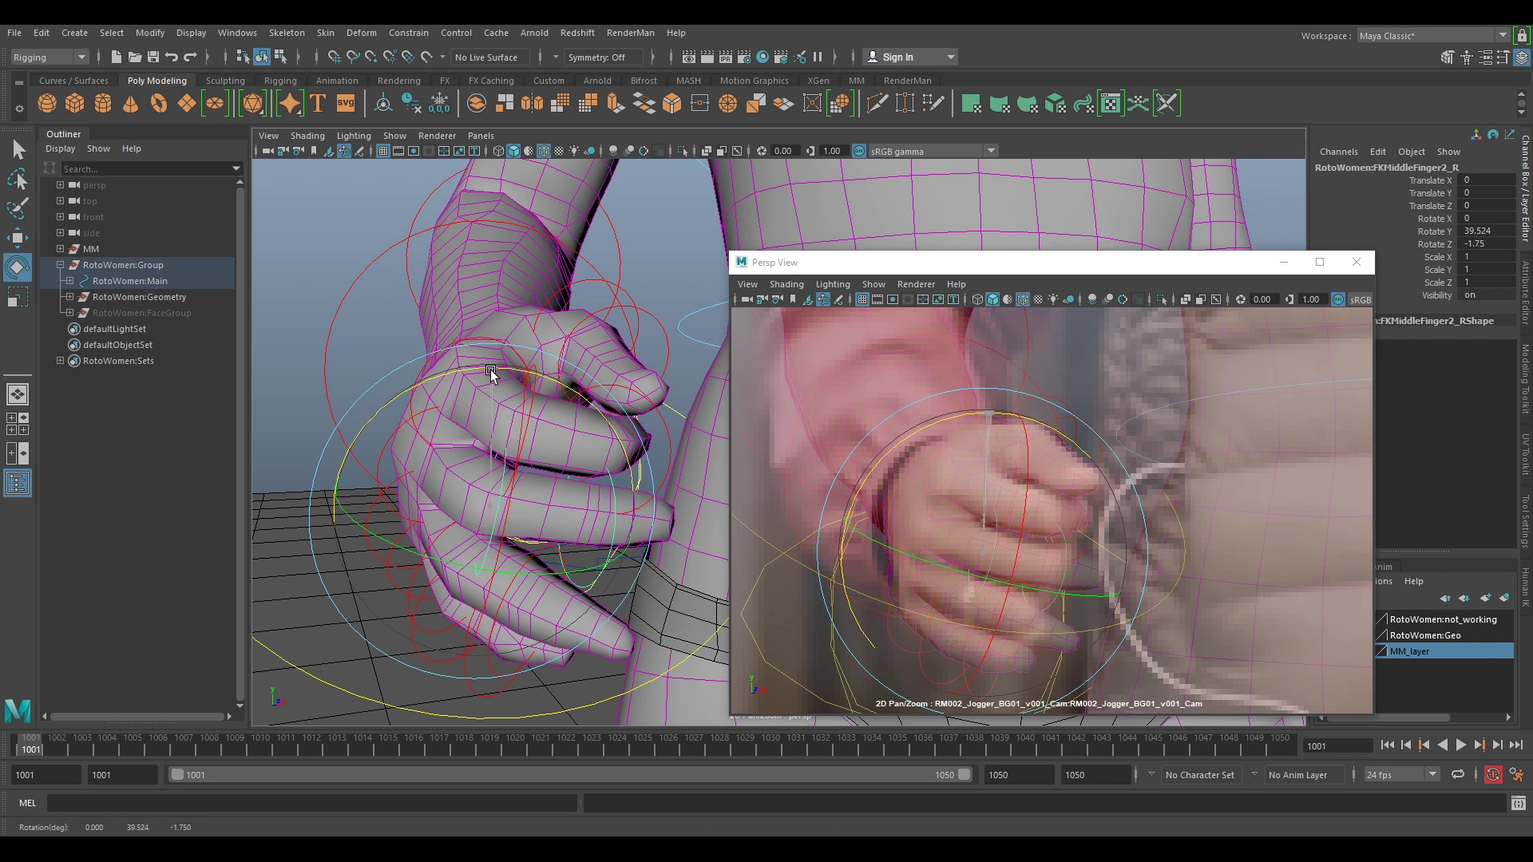
Curl the tip of the right middle finger by rotating its end joint control to follow the plate
{"action": "left_click", "coordinate": [643, 281]}
{"action": "left_click", "coordinate": [617, 548]}
{"action": "left_click", "coordinate": [614, 520]}
{"action": "key", "text": "w"}
{"action": "left_click", "coordinate": [613, 522]}
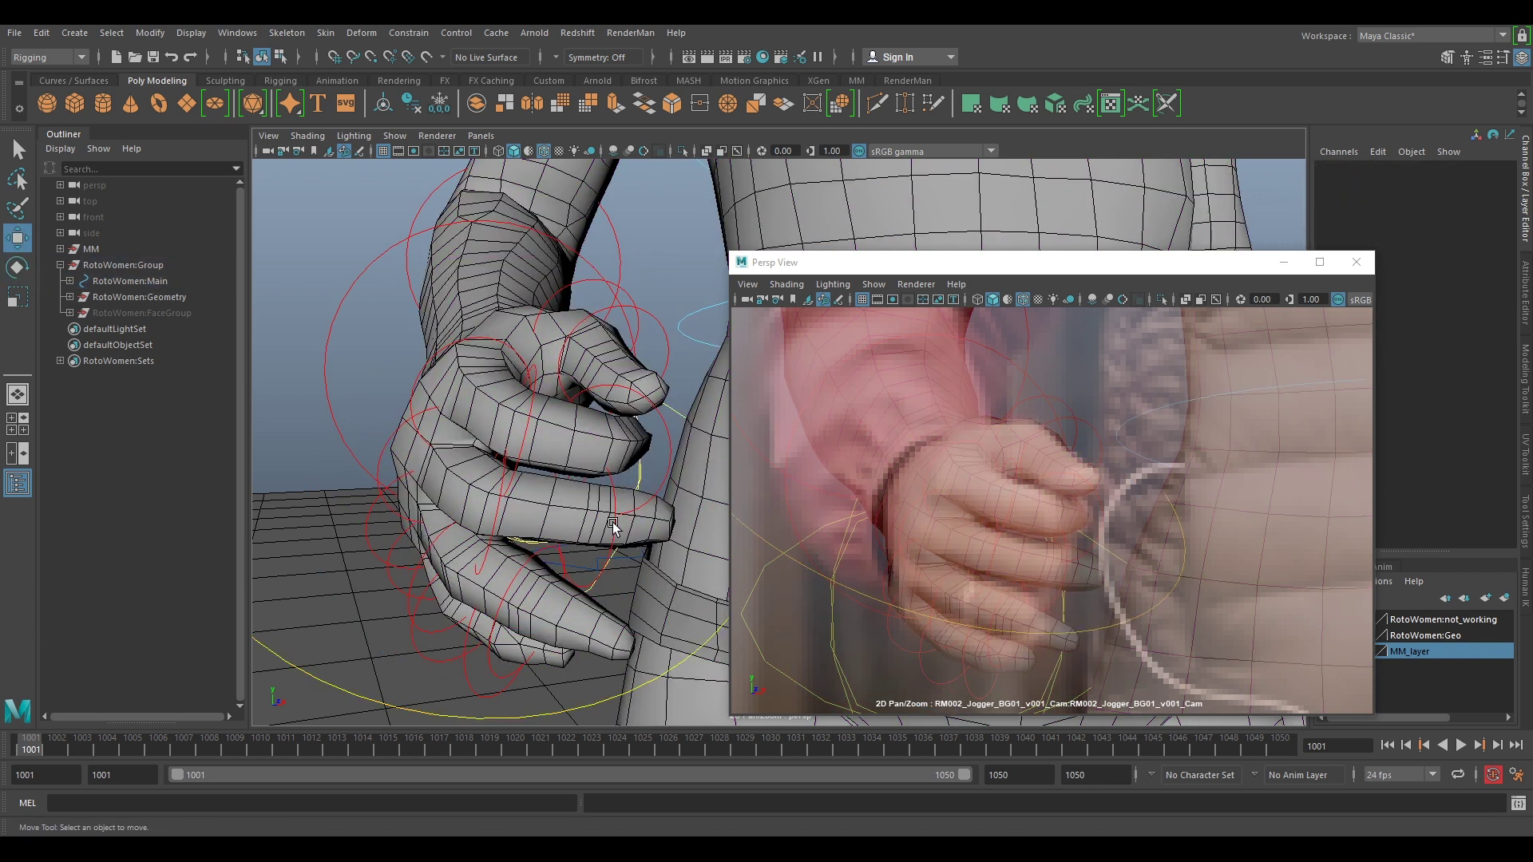
{"action": "left_click", "coordinate": [611, 522]}
{"action": "key", "text": "e"}
{"action": "left_click_drag", "start_coordinate": [529, 570], "coordinate": [643, 612]}
{"action": "left_click_drag", "start_coordinate": [539, 437], "coordinate": [546, 444]}
Rotate the right ring finger's base control, FKRingFinger1_R, to -19.987, 43.604, 1.919
{"action": "left_click_drag", "start_coordinate": [581, 519], "coordinate": [521, 566], "text": "alt"}
{"action": "left_click", "coordinate": [362, 485]}
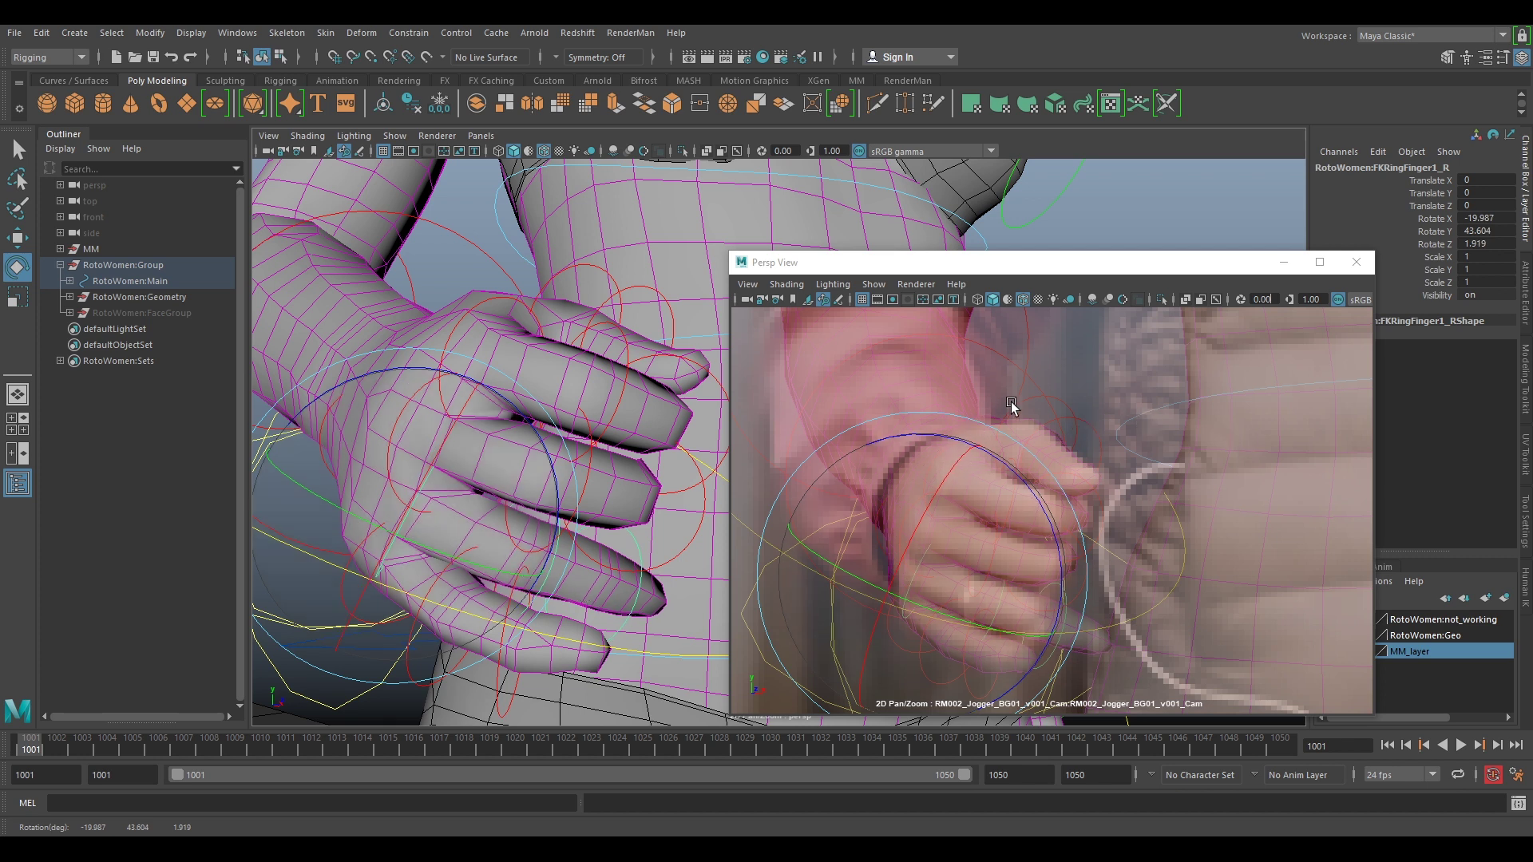
{"action": "scroll", "coordinate": [593, 447], "scroll_direction": "down", "scroll_amount": 4}
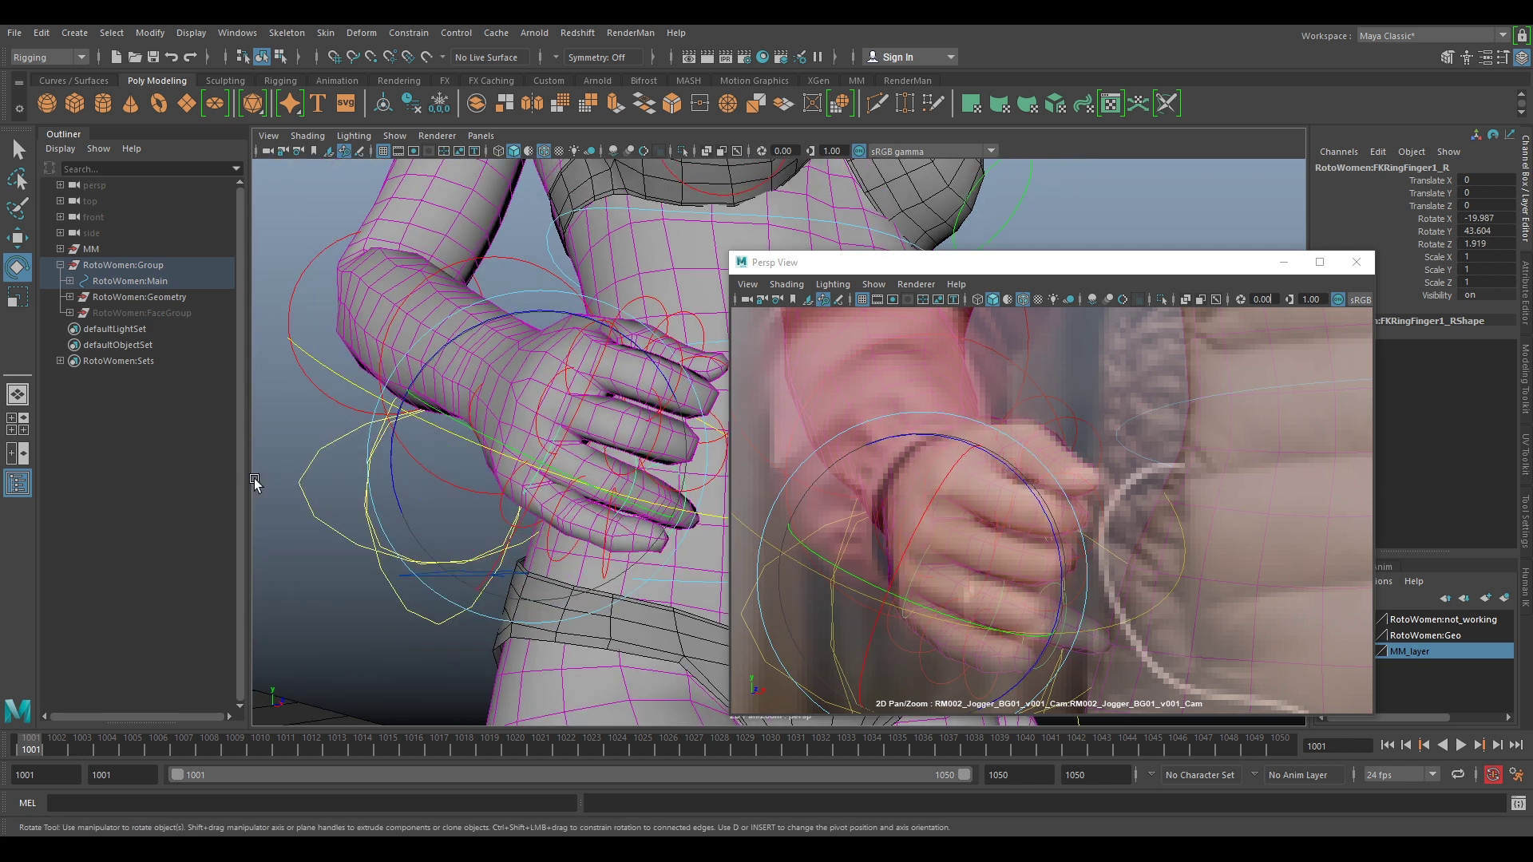
Adjust the right wrist by rotating the FKWrist_R control to 0.589, 2.921, -3.412 against the plate
{"action": "left_click", "coordinate": [280, 434]}
{"action": "left_click", "coordinate": [380, 366]}
{"action": "left_click_drag", "start_coordinate": [418, 376], "coordinate": [556, 363]}
{"action": "left_click_drag", "start_coordinate": [1017, 457], "coordinate": [888, 494]}
{"action": "left_click_drag", "start_coordinate": [825, 389], "coordinate": [808, 385]}
Curl the index finger further at its base by rotating FKIndexFinger1_R to 4.701, 50.902, 5
{"action": "key", "text": "w"}
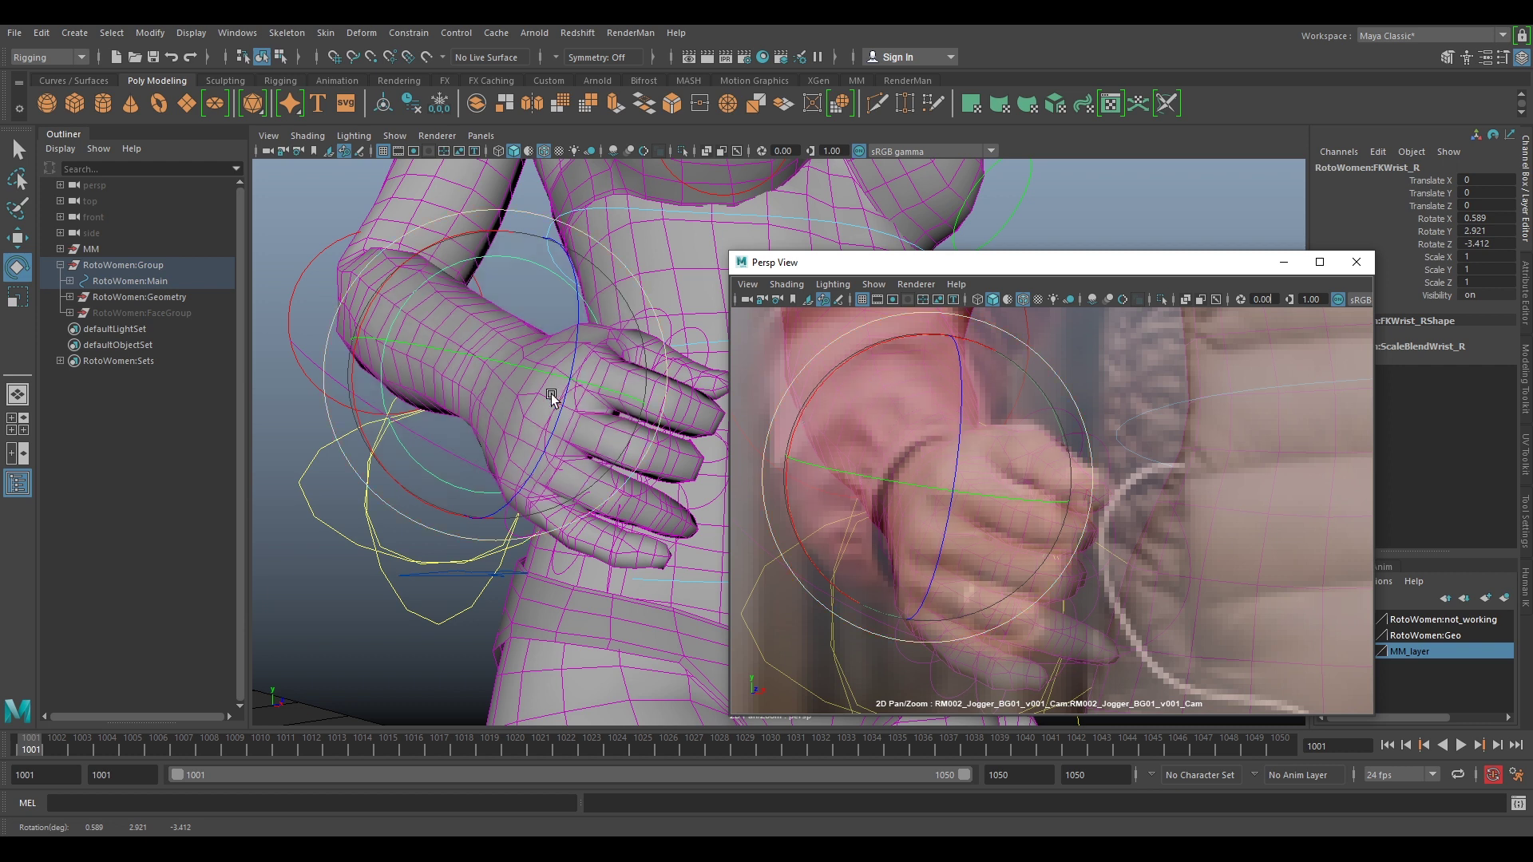
{"action": "left_click", "coordinate": [589, 356]}
{"action": "key", "text": "e"}
{"action": "left_click_drag", "start_coordinate": [629, 377], "coordinate": [572, 390]}
{"action": "middle_click_drag", "start_coordinate": [572, 389], "coordinate": [621, 443], "text": "alt"}
{"action": "left_click_drag", "start_coordinate": [621, 443], "coordinate": [627, 499], "text": "alt"}
{"action": "left_click_drag", "start_coordinate": [653, 382], "coordinate": [654, 381]}
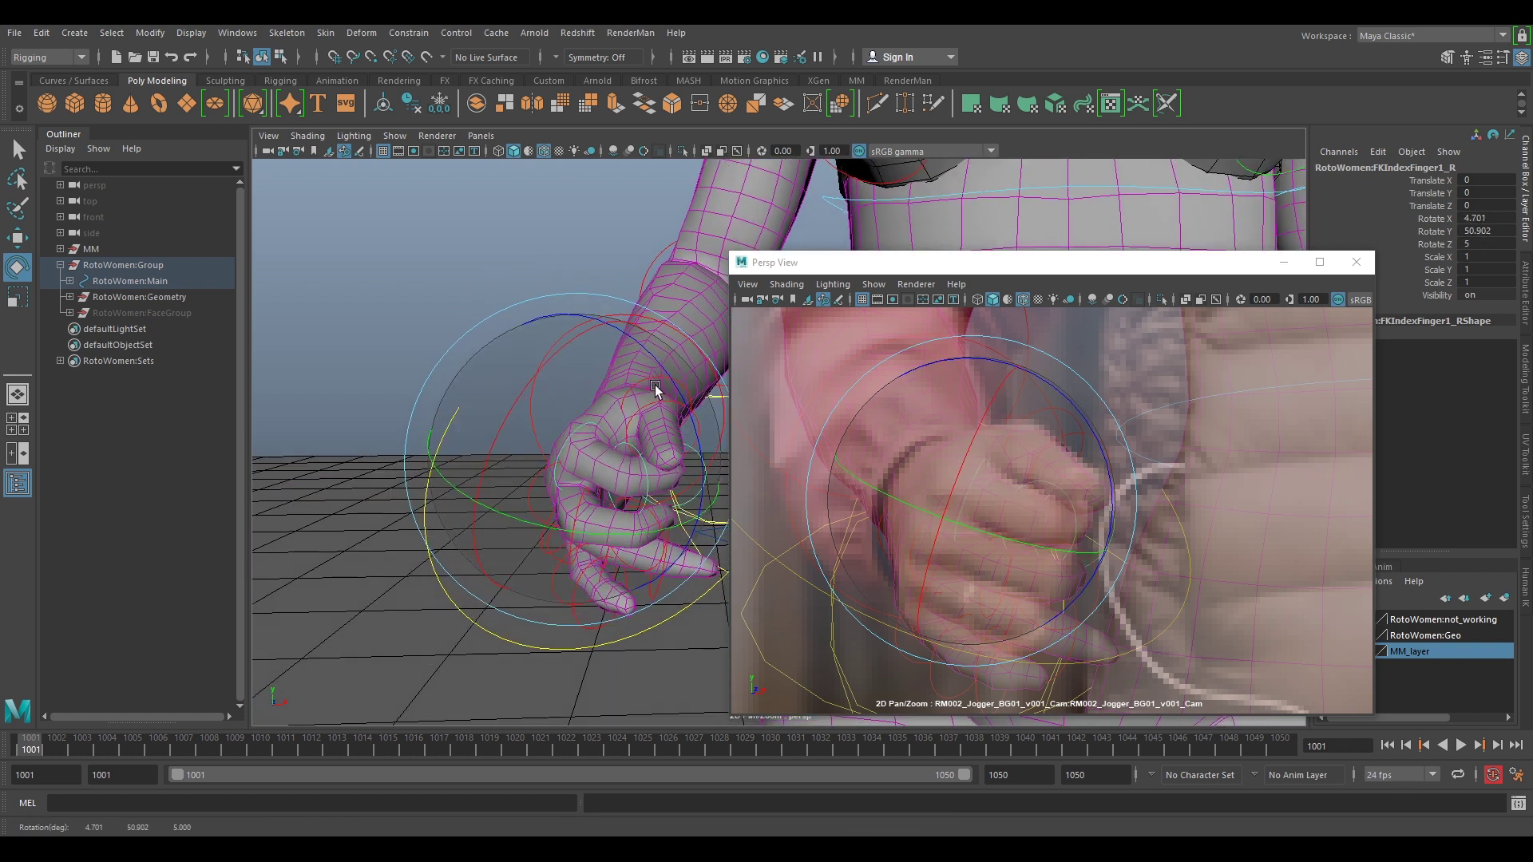
{"action": "left_click_drag", "start_coordinate": [655, 389], "coordinate": [308, 332], "text": "alt"}
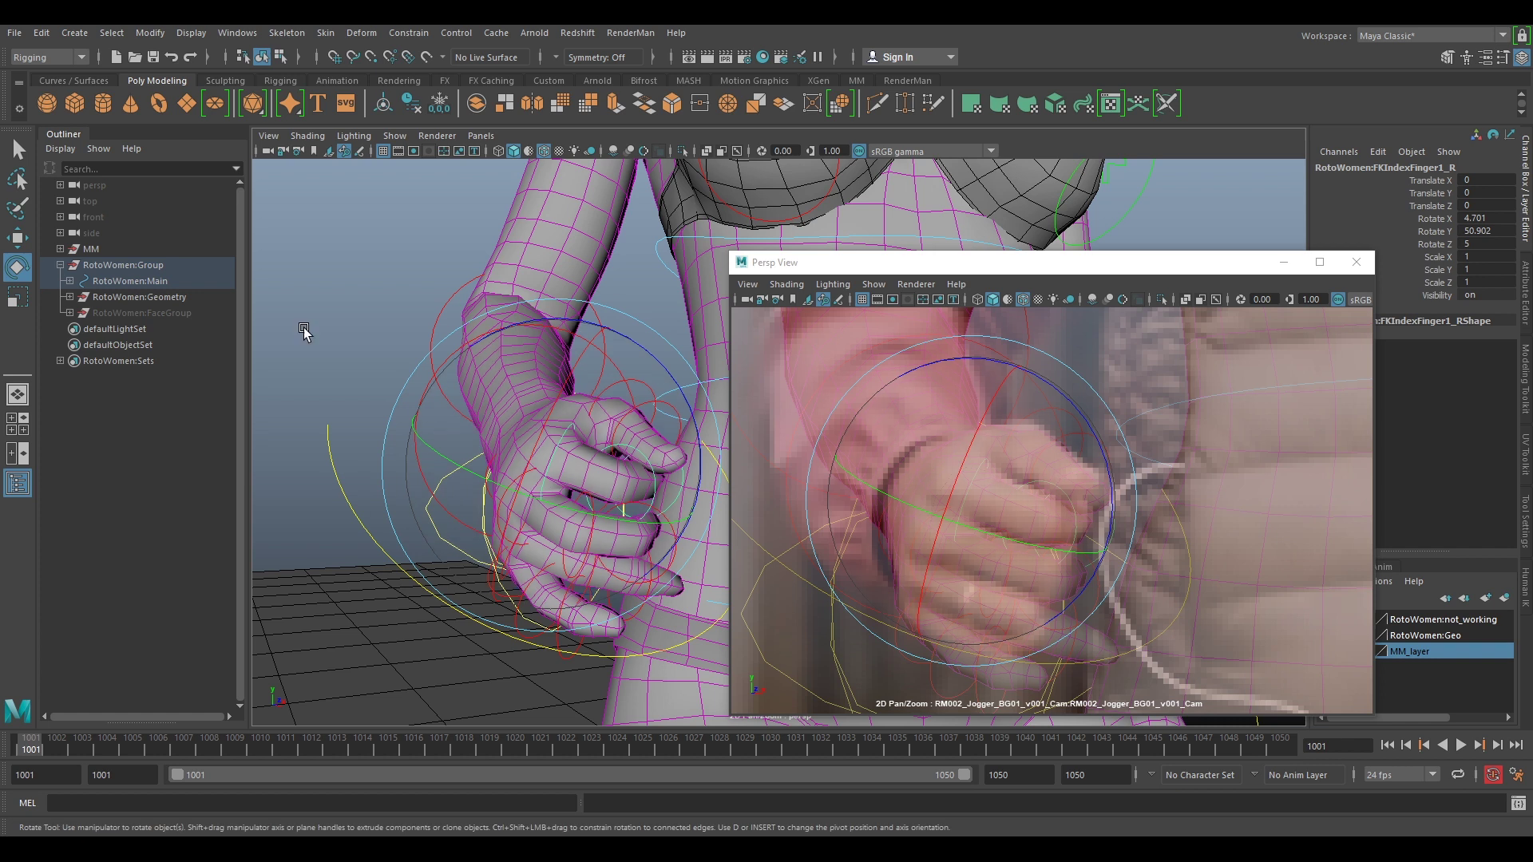
Curl the middle finger further at its base by rotating FKMiddleFinger1_R to -4.039, 48.452, 5.748
{"action": "left_click", "coordinate": [397, 399]}
{"action": "left_click", "coordinate": [502, 499]}
{"action": "left_click_drag", "start_coordinate": [503, 498], "coordinate": [633, 578]}
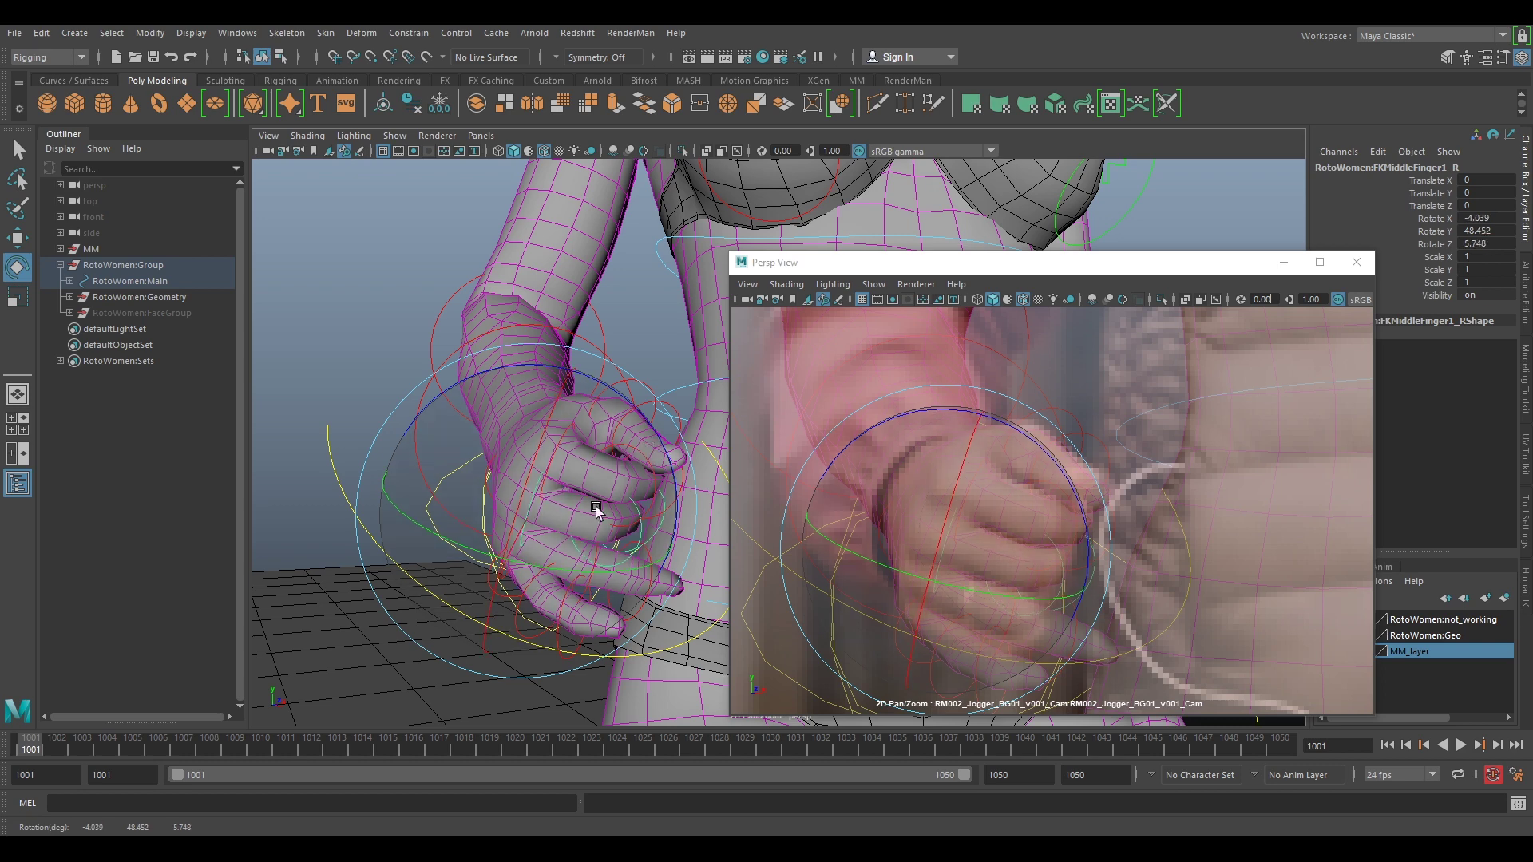
Refine the ring finger's base by rotating FKRingFinger1_R to -23.542, 41.639, 10.426
{"action": "left_click_drag", "start_coordinate": [589, 506], "coordinate": [482, 424], "text": "alt"}
{"action": "left_click", "coordinate": [357, 303]}
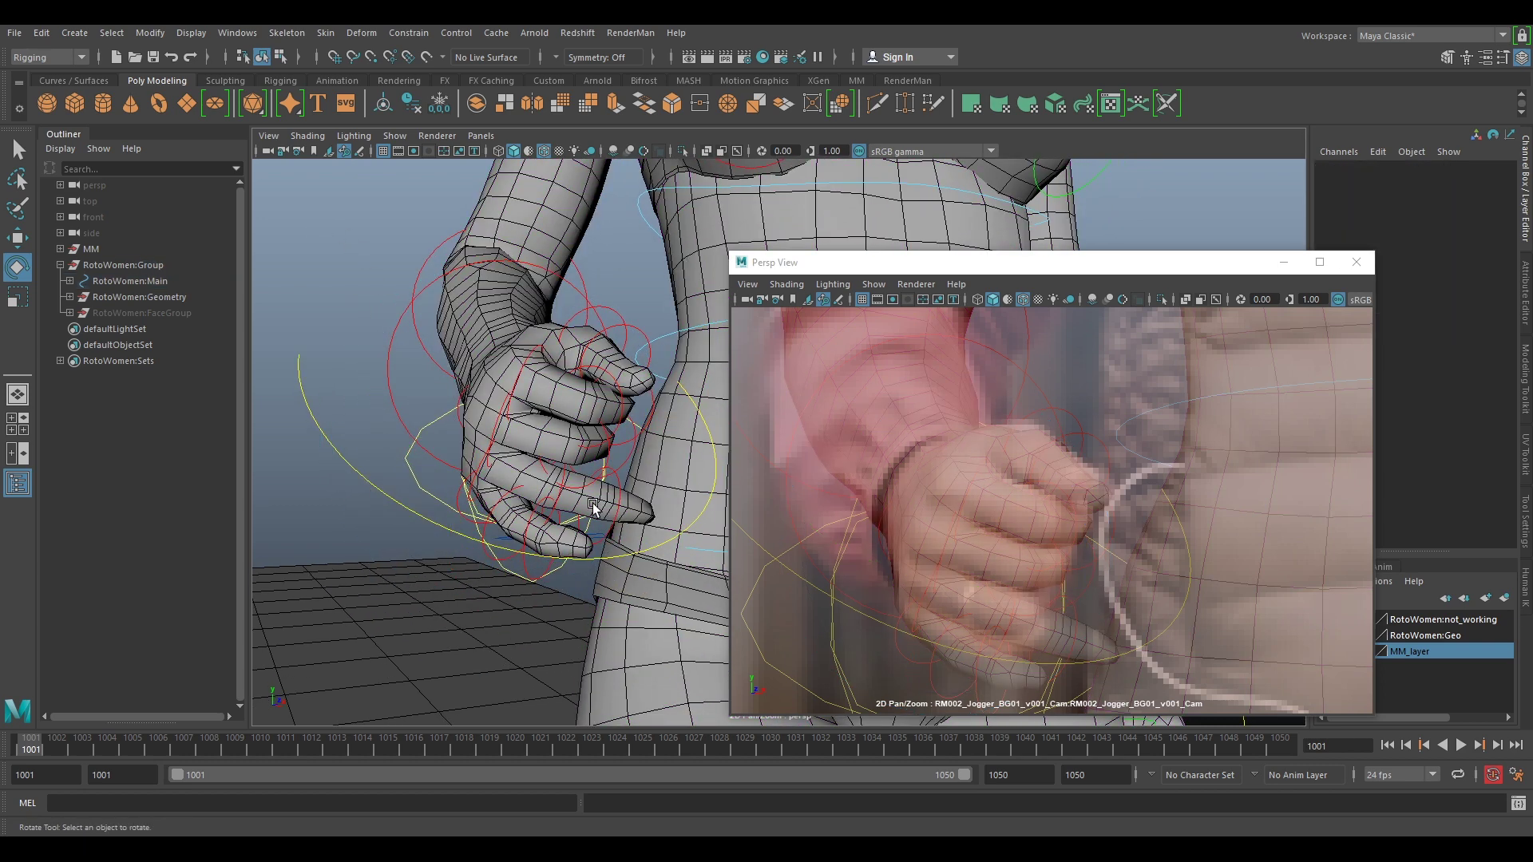
{"action": "left_click", "coordinate": [479, 477]}
{"action": "left_click_drag", "start_coordinate": [498, 493], "coordinate": [470, 456], "text": "alt"}
{"action": "left_click_drag", "start_coordinate": [552, 515], "coordinate": [532, 417], "text": "alt"}
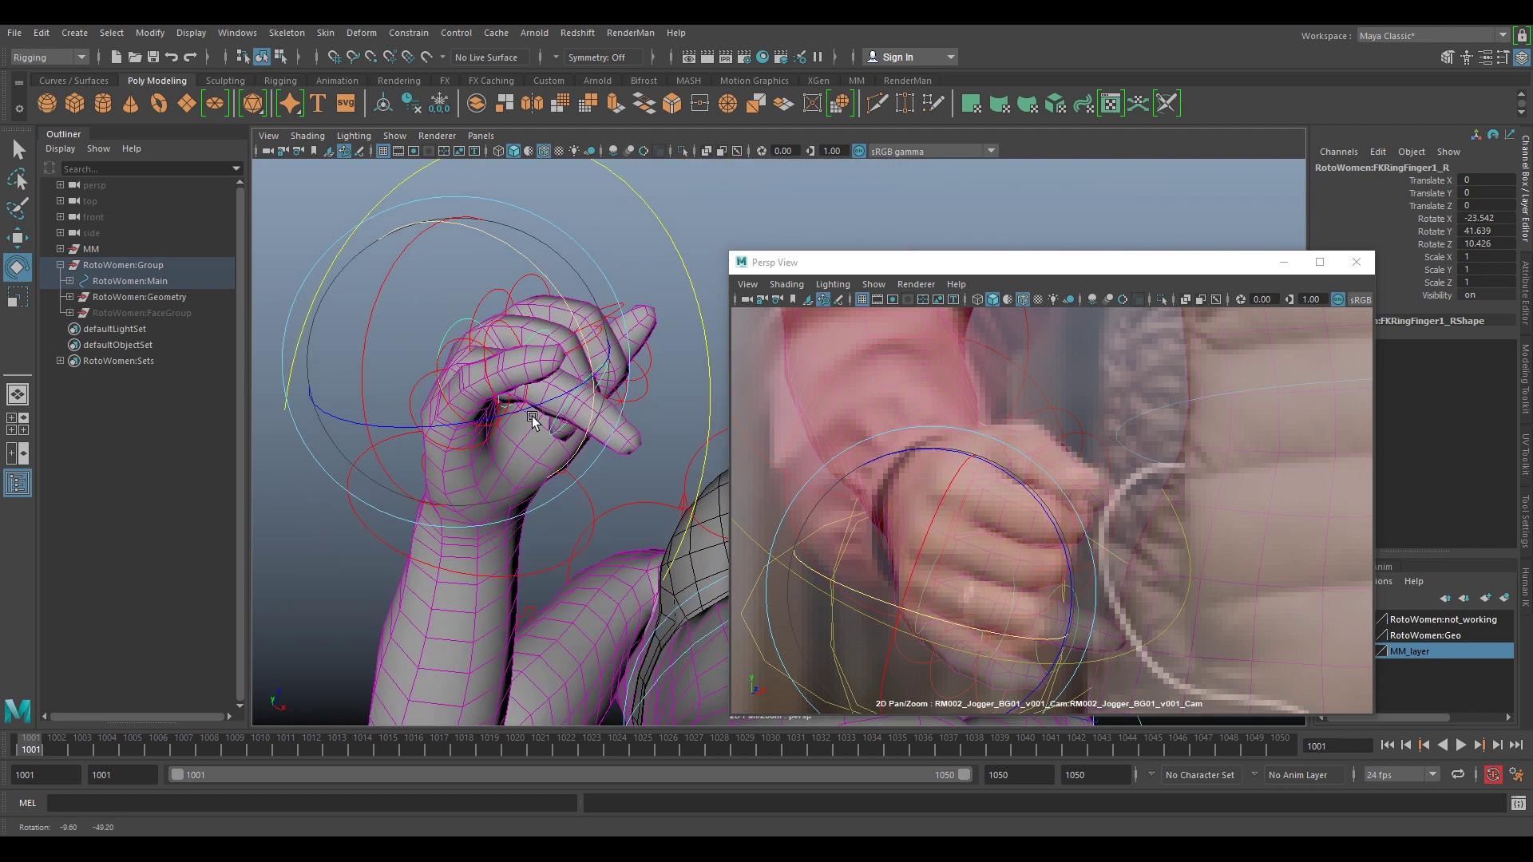
Bend the ring finger's second joint by rotating FKRingFinger2_R to 36.994 in Y
{"action": "left_click", "coordinate": [303, 541]}
{"action": "left_click_drag", "start_coordinate": [303, 541], "coordinate": [648, 470], "text": "alt"}
{"action": "left_click", "coordinate": [543, 419]}
{"action": "left_click_drag", "start_coordinate": [603, 524], "coordinate": [530, 470], "text": "alt"}
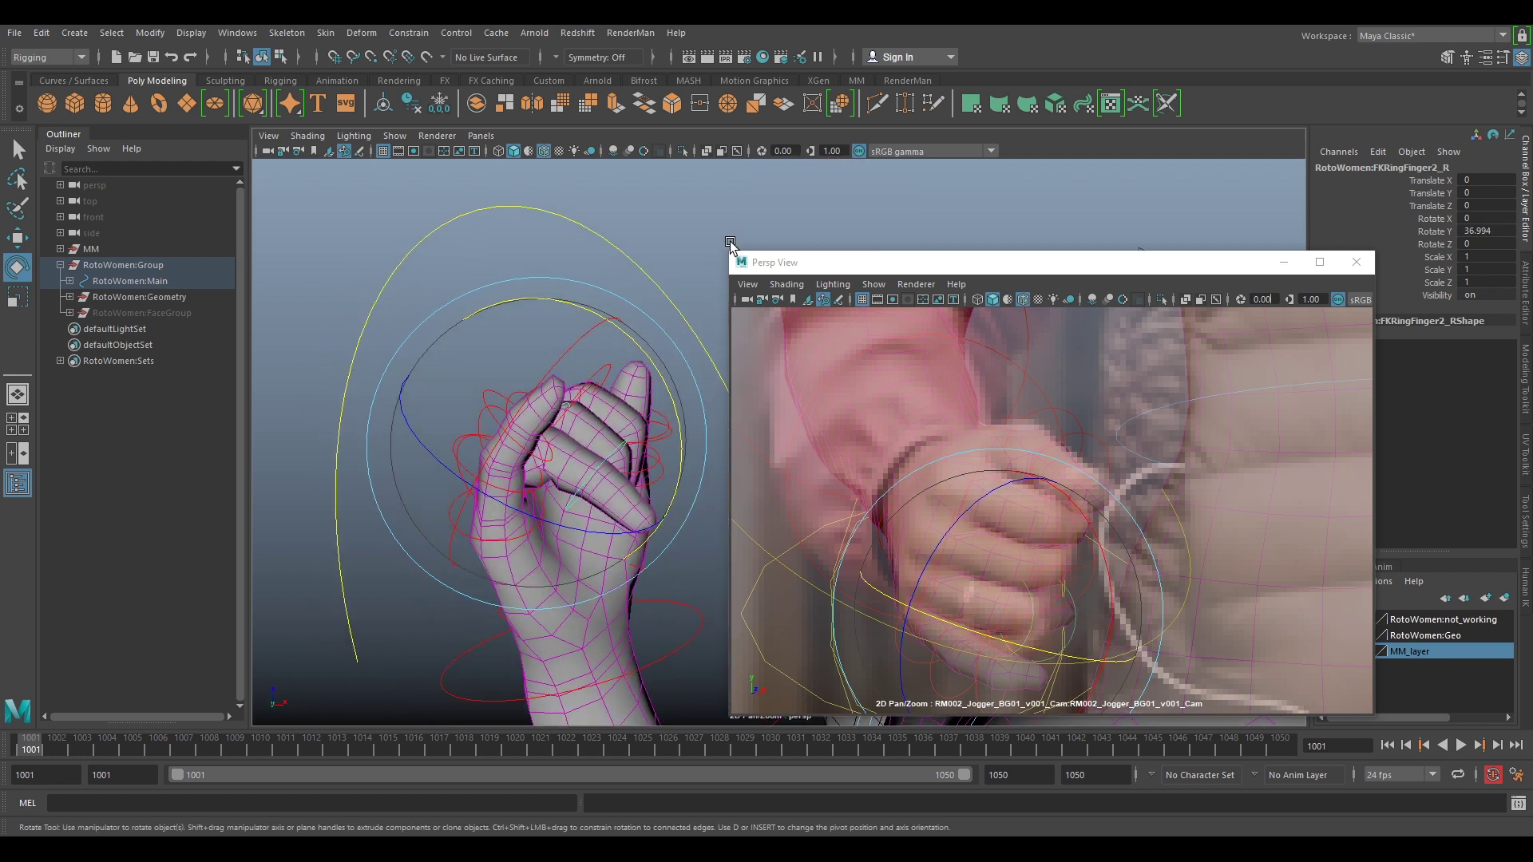
Curl the tip of the right ring finger by rotating its end joint control
{"action": "left_click", "coordinate": [696, 228]}
{"action": "left_click", "coordinate": [611, 463]}
{"action": "left_click_drag", "start_coordinate": [685, 388], "coordinate": [712, 501]}
{"action": "left_click_drag", "start_coordinate": [548, 407], "coordinate": [597, 471], "text": "alt"}
Curl the right pinky at its base by rotating FKPinkyFinger1_R to -4.442, 29.702, -12.643
{"action": "left_click", "coordinate": [582, 292]}
{"action": "left_click_drag", "start_coordinate": [559, 565], "coordinate": [491, 501], "text": "alt"}
{"action": "left_click", "coordinate": [429, 468]}
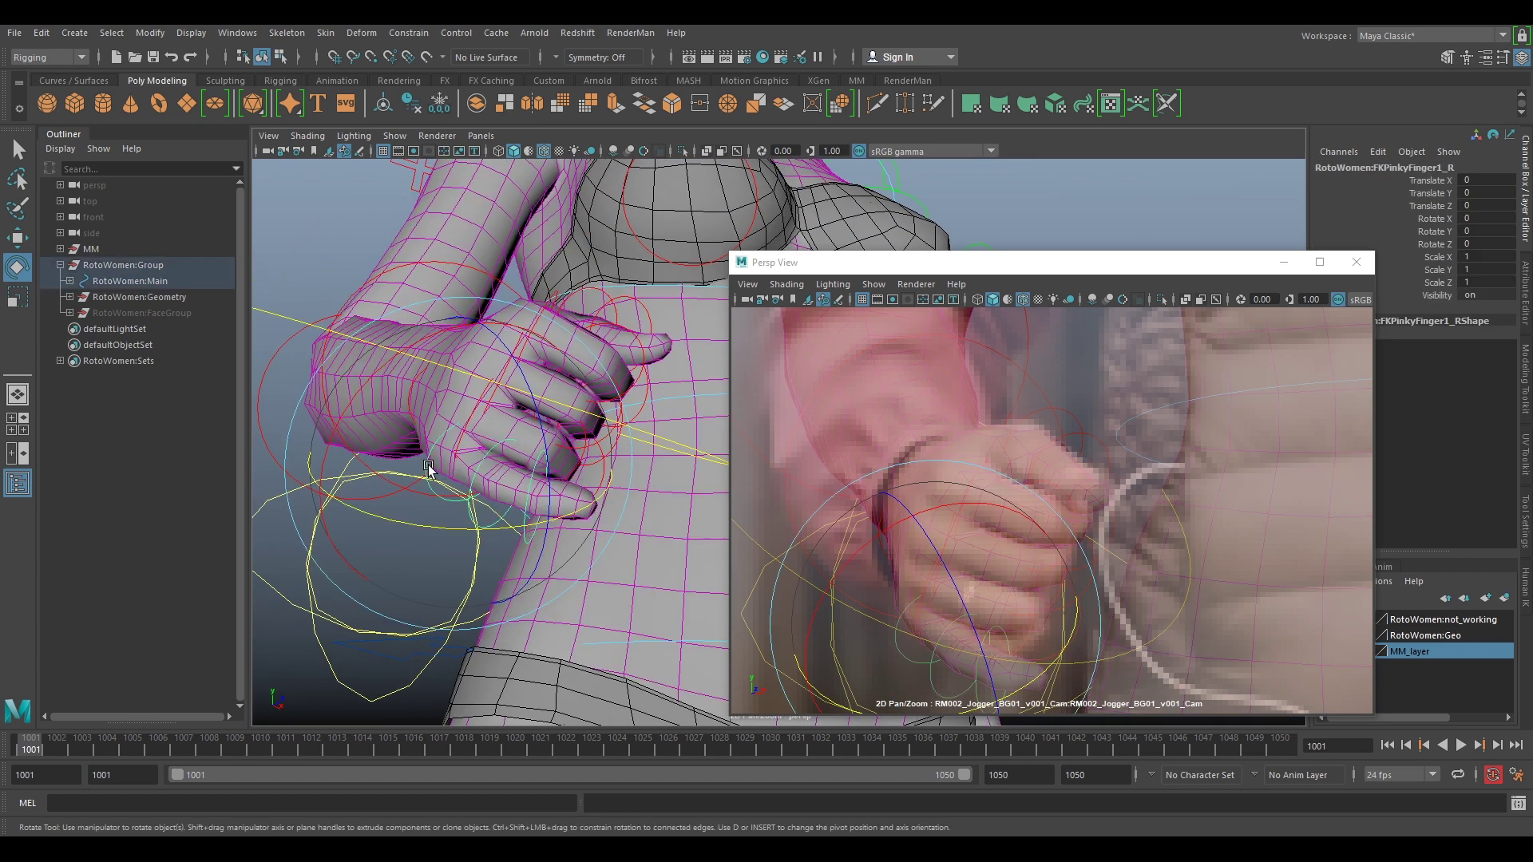
{"action": "left_click_drag", "start_coordinate": [397, 516], "coordinate": [415, 520]}
{"action": "left_click_drag", "start_coordinate": [604, 561], "coordinate": [469, 510], "text": "alt"}
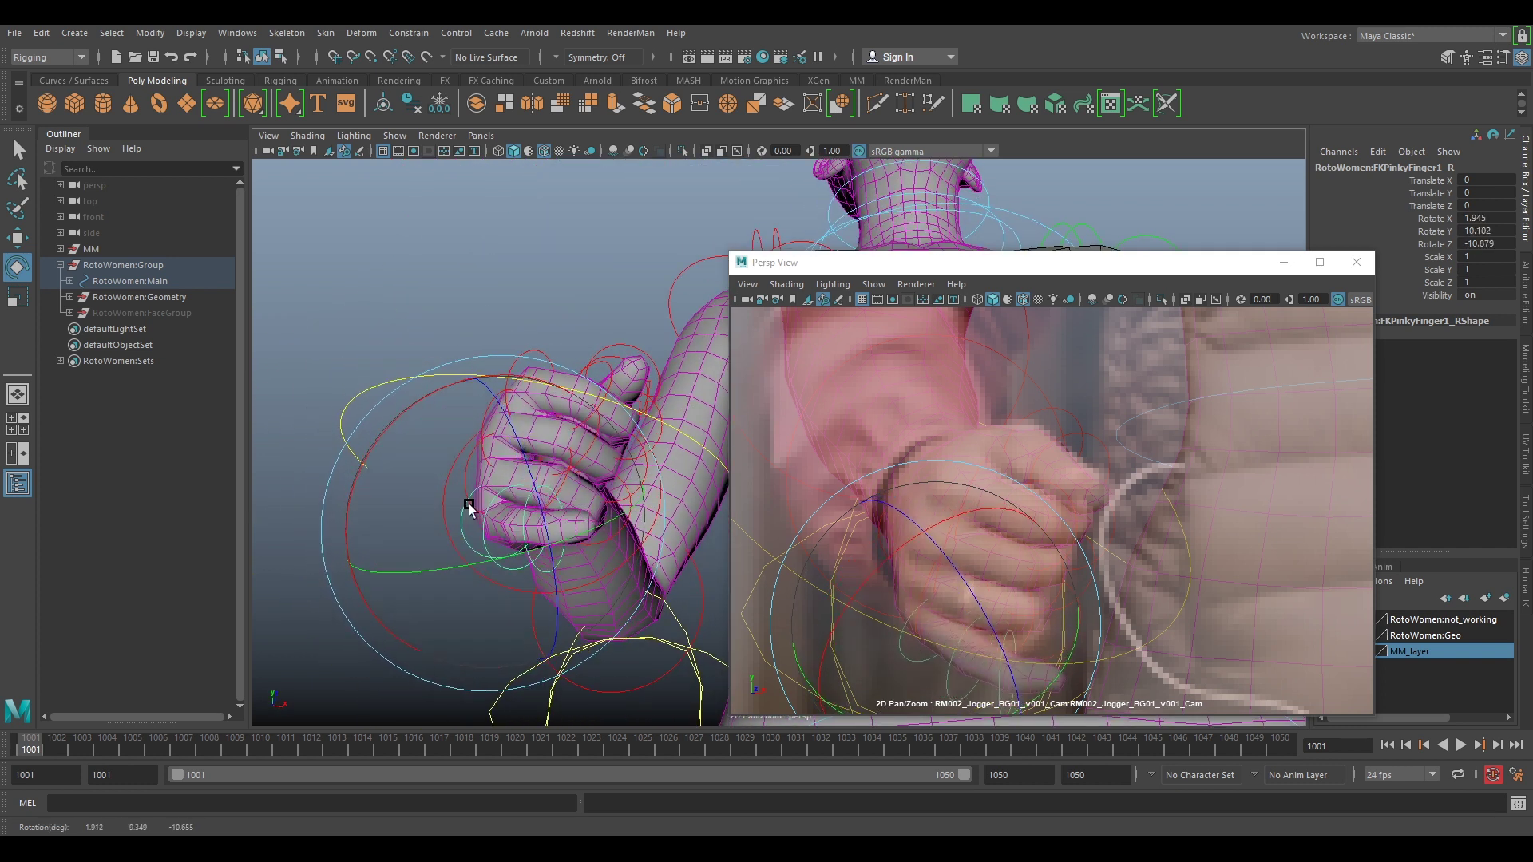
{"action": "left_click_drag", "start_coordinate": [357, 464], "coordinate": [392, 461]}
{"action": "left_click_drag", "start_coordinate": [380, 552], "coordinate": [596, 507]}
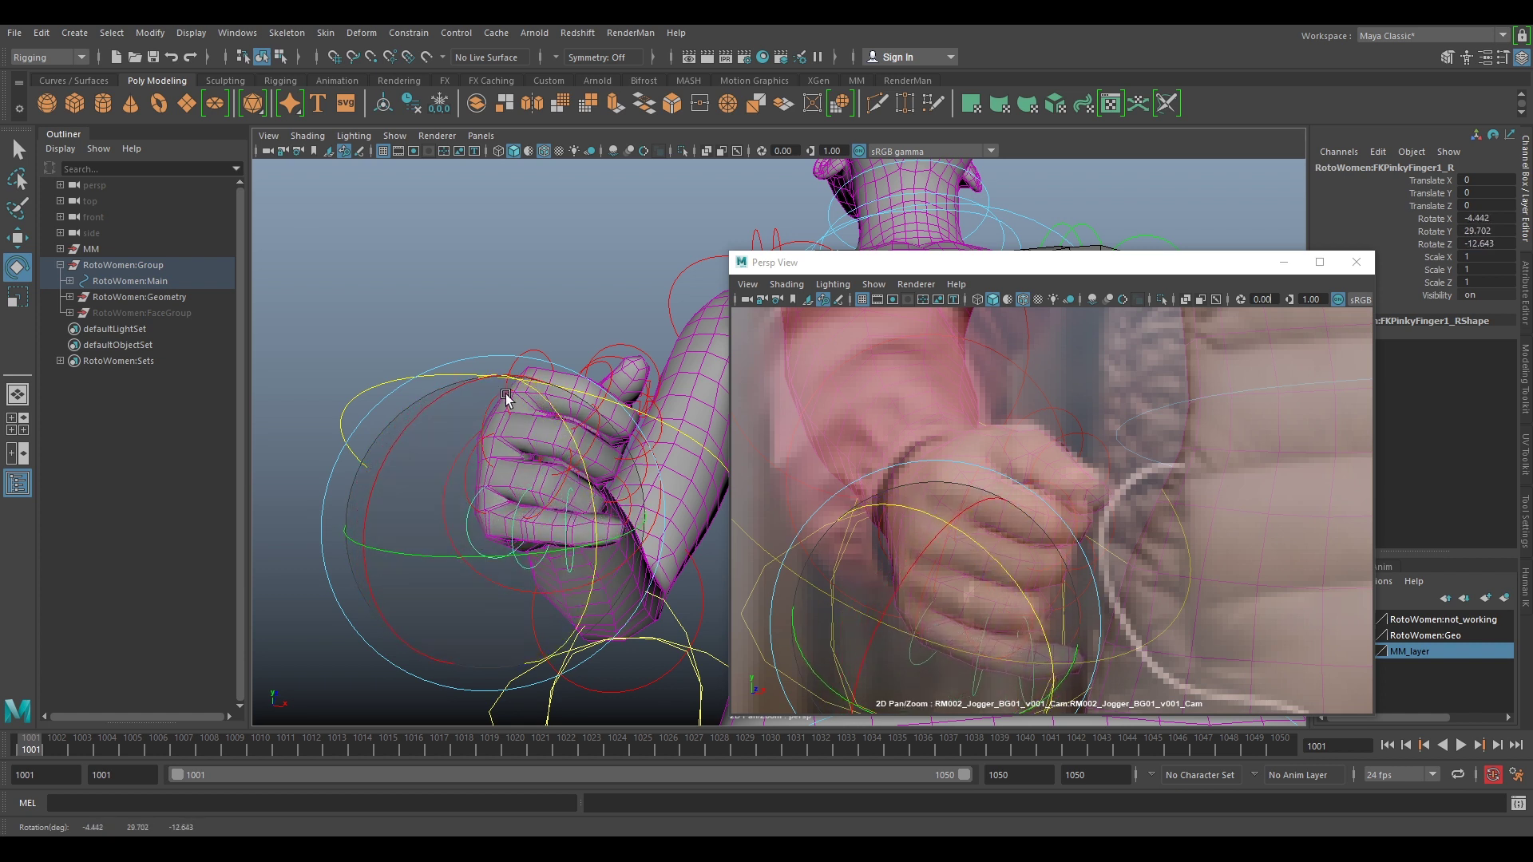
Bend the right pinky's second joint inward by rotating the FKPinkyFinger2_R control
{"action": "left_click", "coordinate": [537, 439]}
{"action": "left_click", "coordinate": [569, 542]}
{"action": "left_click_drag", "start_coordinate": [553, 553], "coordinate": [612, 575]}
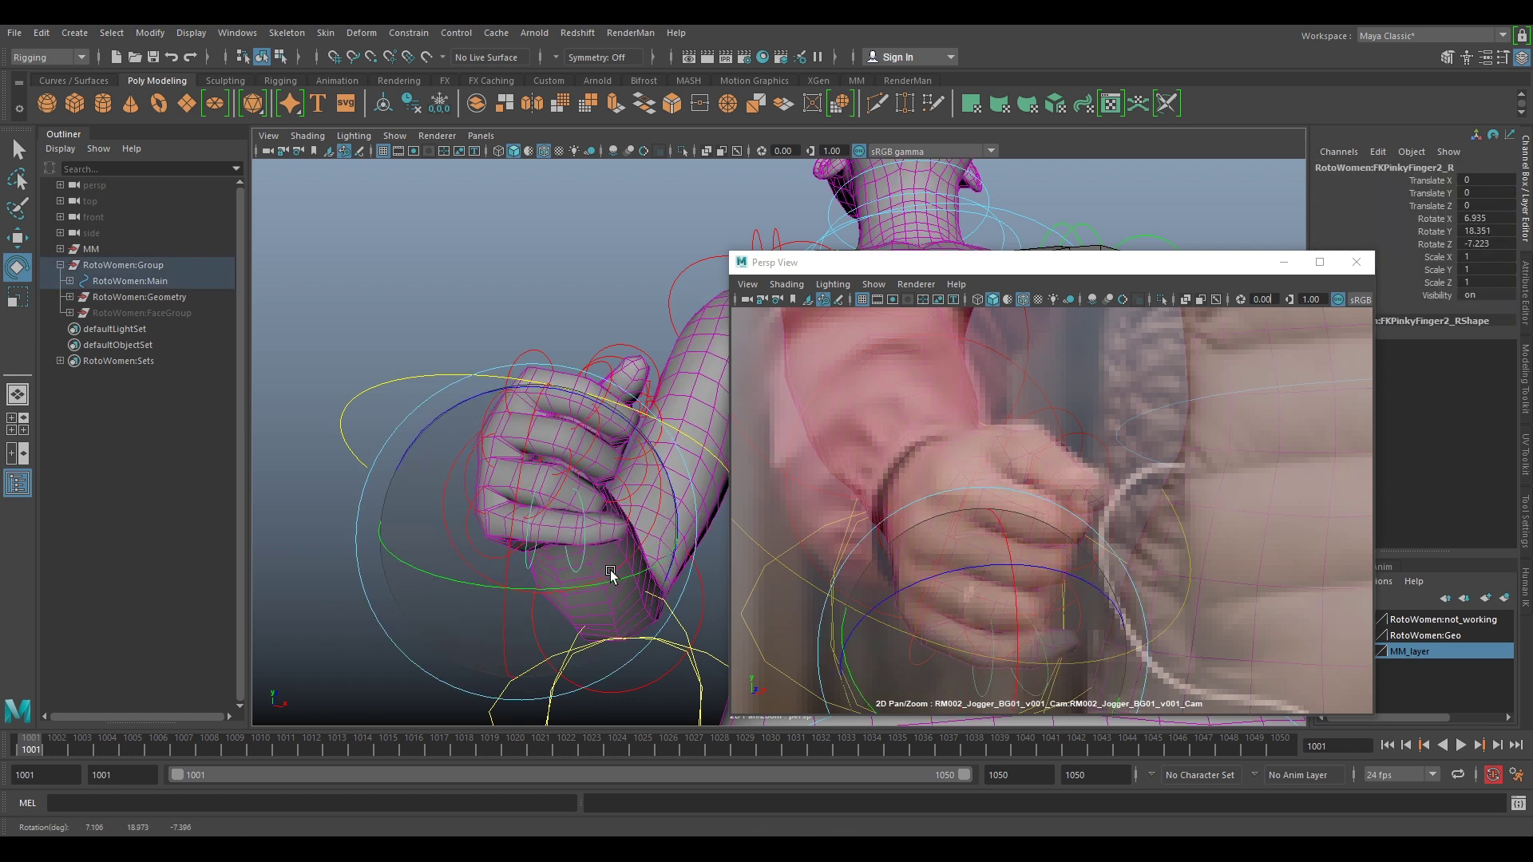
{"action": "left_click_drag", "start_coordinate": [605, 419], "coordinate": [576, 503]}
{"action": "left_click", "coordinate": [332, 622]}
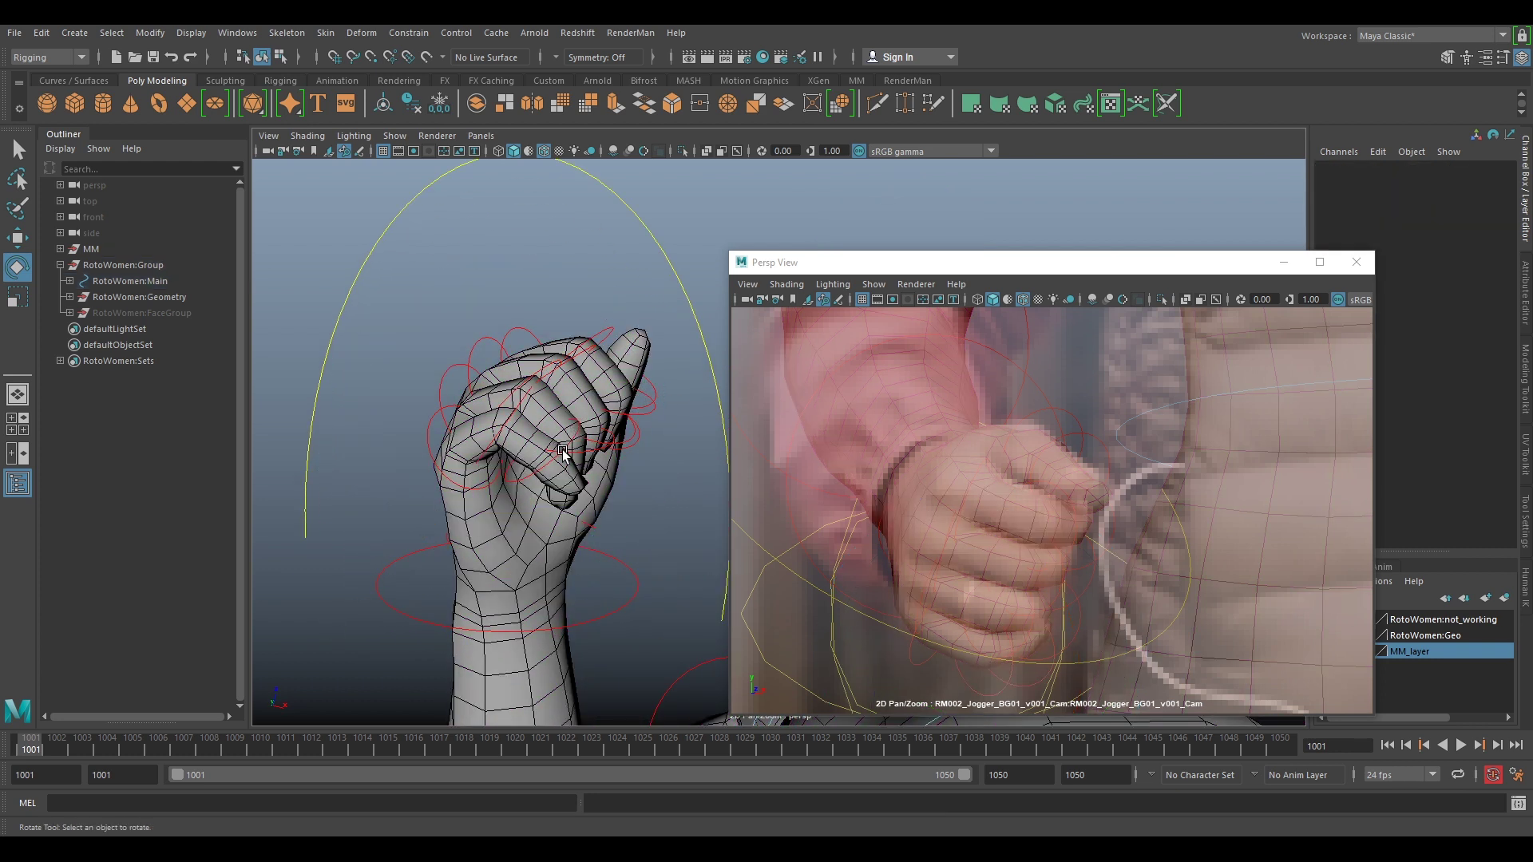
Curl the tip of the right pinky by rotating FKPinkyFinger3_R to 37.66 in Y, and clear the selection
{"action": "left_click", "coordinate": [562, 453]}
{"action": "left_click_drag", "start_coordinate": [651, 404], "coordinate": [672, 476]}
{"action": "right_click_drag", "start_coordinate": [1242, 520], "coordinate": [963, 388], "text": "alt"}
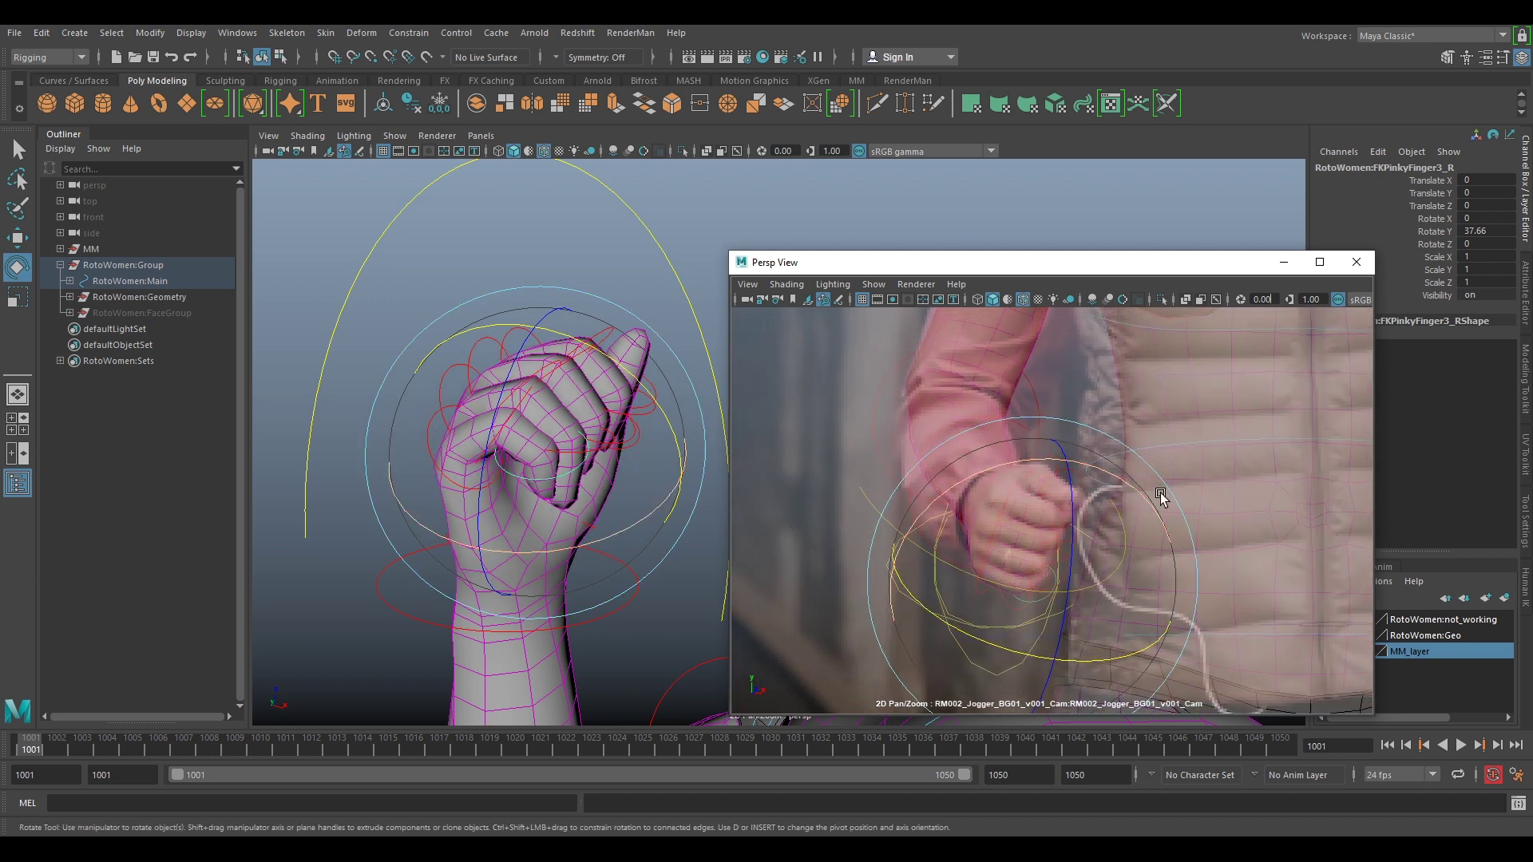
{"action": "right_click_drag", "start_coordinate": [1151, 494], "coordinate": [985, 436], "text": "alt"}
{"action": "middle_click_drag", "start_coordinate": [1210, 429], "coordinate": [1195, 488], "text": "alt"}
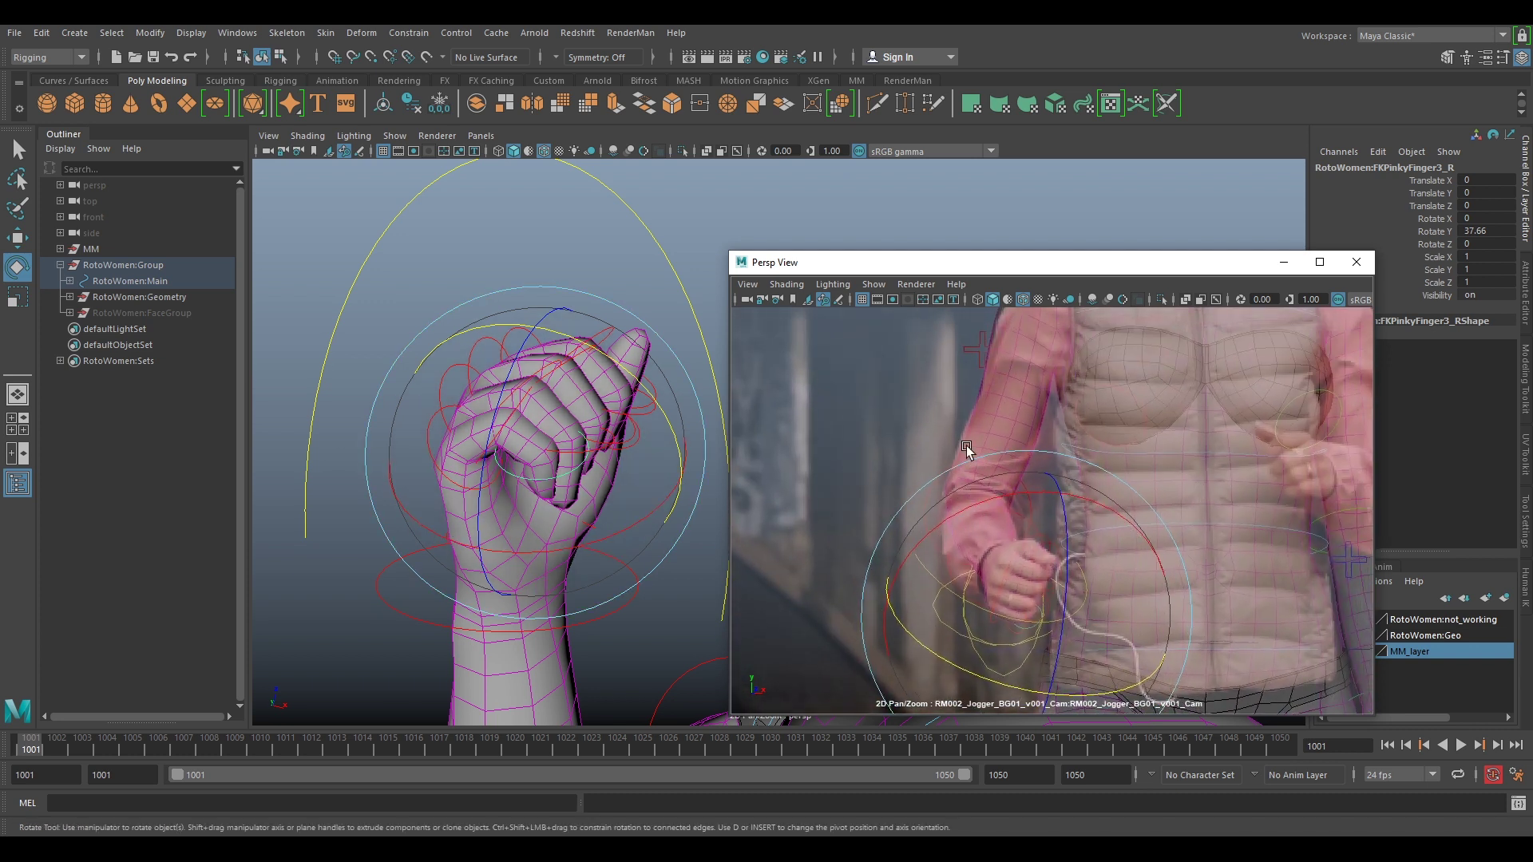
{"action": "left_click", "coordinate": [908, 431]}
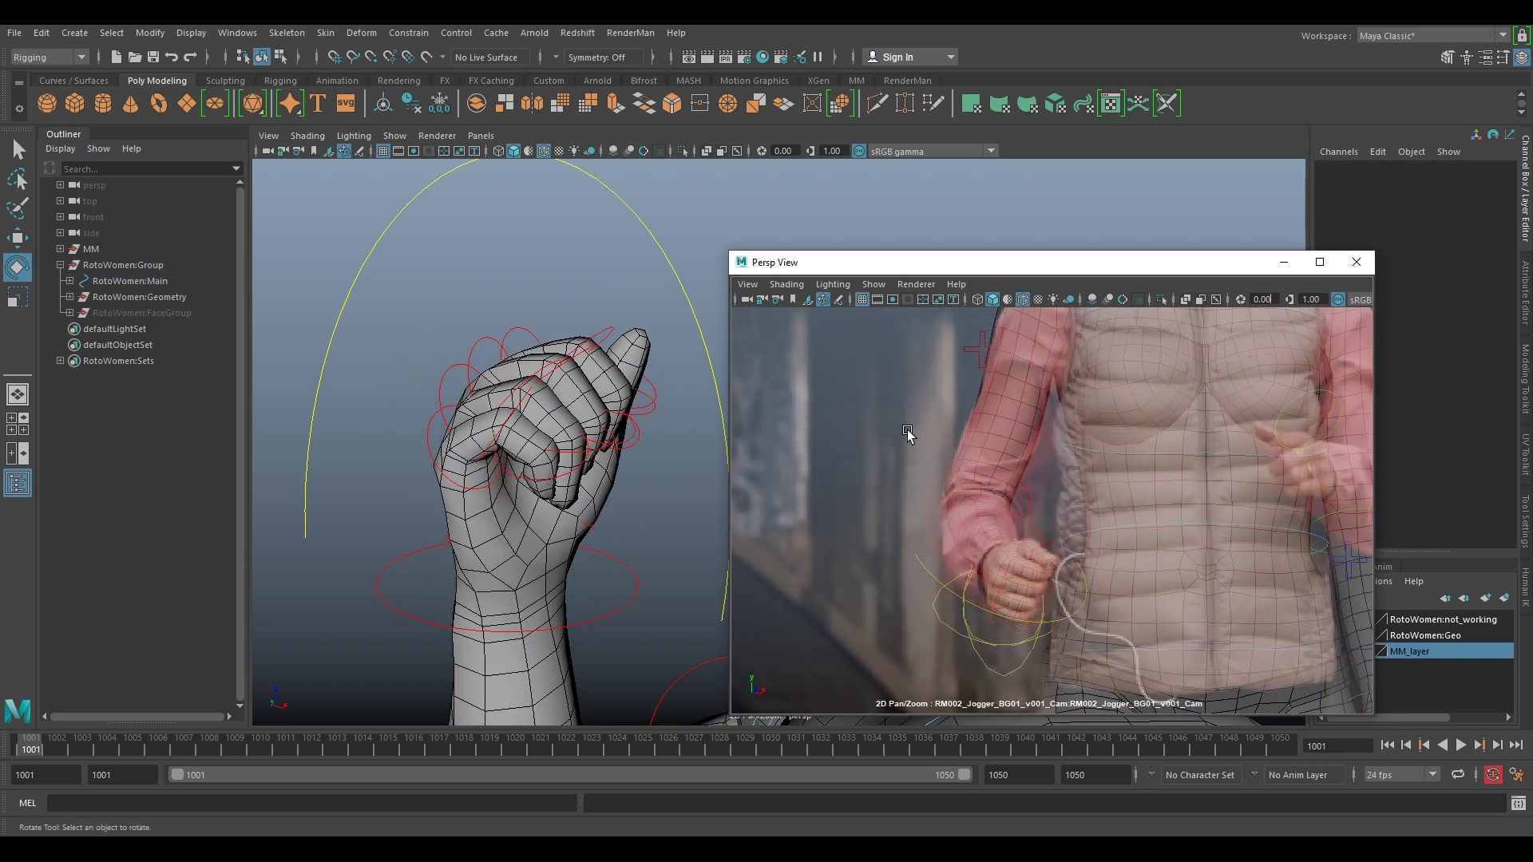
Select the right shoulder control FKShoulder_R in the plate view and switch to the Move tool
{"action": "right_click_drag", "start_coordinate": [1124, 494], "coordinate": [1082, 447], "text": "alt"}
{"action": "middle_click_drag", "start_coordinate": [1077, 431], "coordinate": [1069, 521], "text": "alt"}
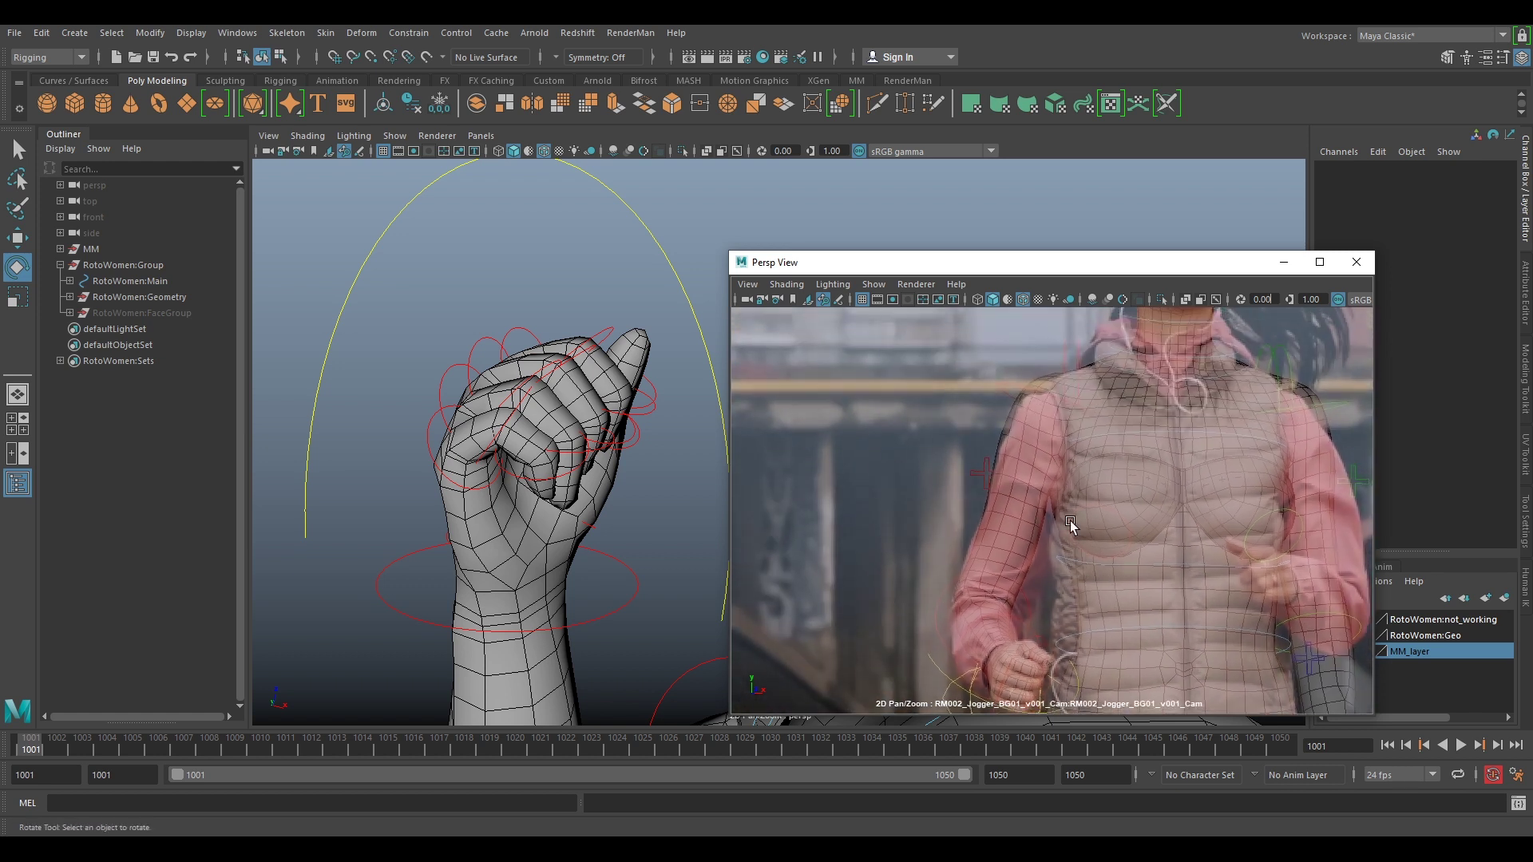
{"action": "middle_click_drag", "start_coordinate": [1130, 454], "coordinate": [1074, 419]}
{"action": "key", "text": "w"}
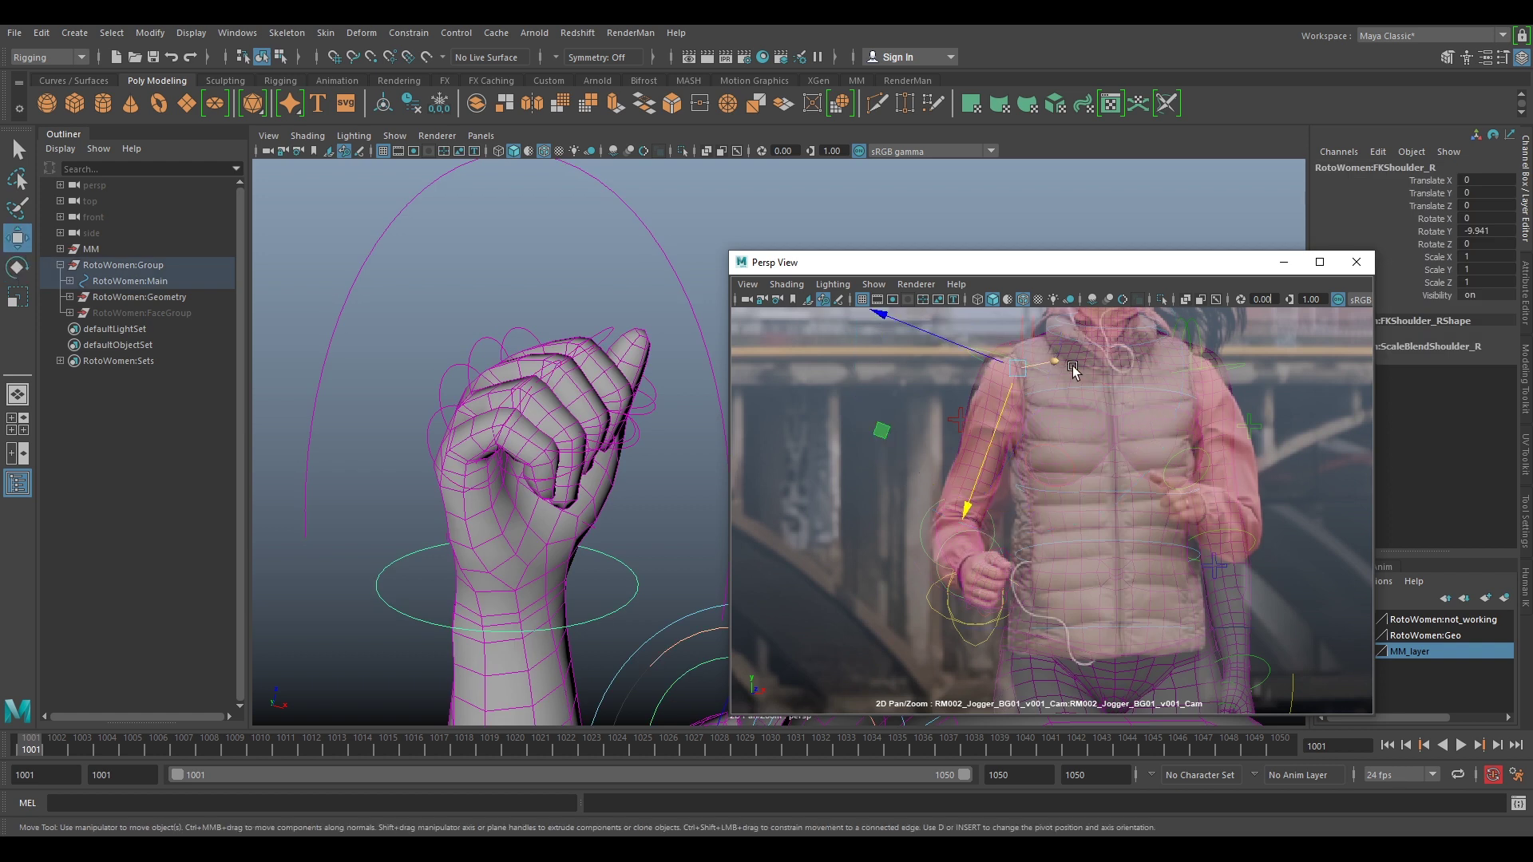
Offset the right shoulder FK control to Translate X 1.669, Z -1.526 and rotate it to Rotate Y -11.879, following the jogger's shoulder
{"action": "mouse_move", "coordinate": [1012, 395]}
{"action": "left_mouse_down"}
{"action": "mouse_move", "coordinate": [989, 366]}
{"action": "mouse_move", "coordinate": [1016, 405]}
{"action": "mouse_move", "coordinate": [1006, 370]}
{"action": "left_mouse_up"}
{"action": "key", "text": "e"}
{"action": "left_click_drag", "start_coordinate": [898, 418], "coordinate": [892, 424]}
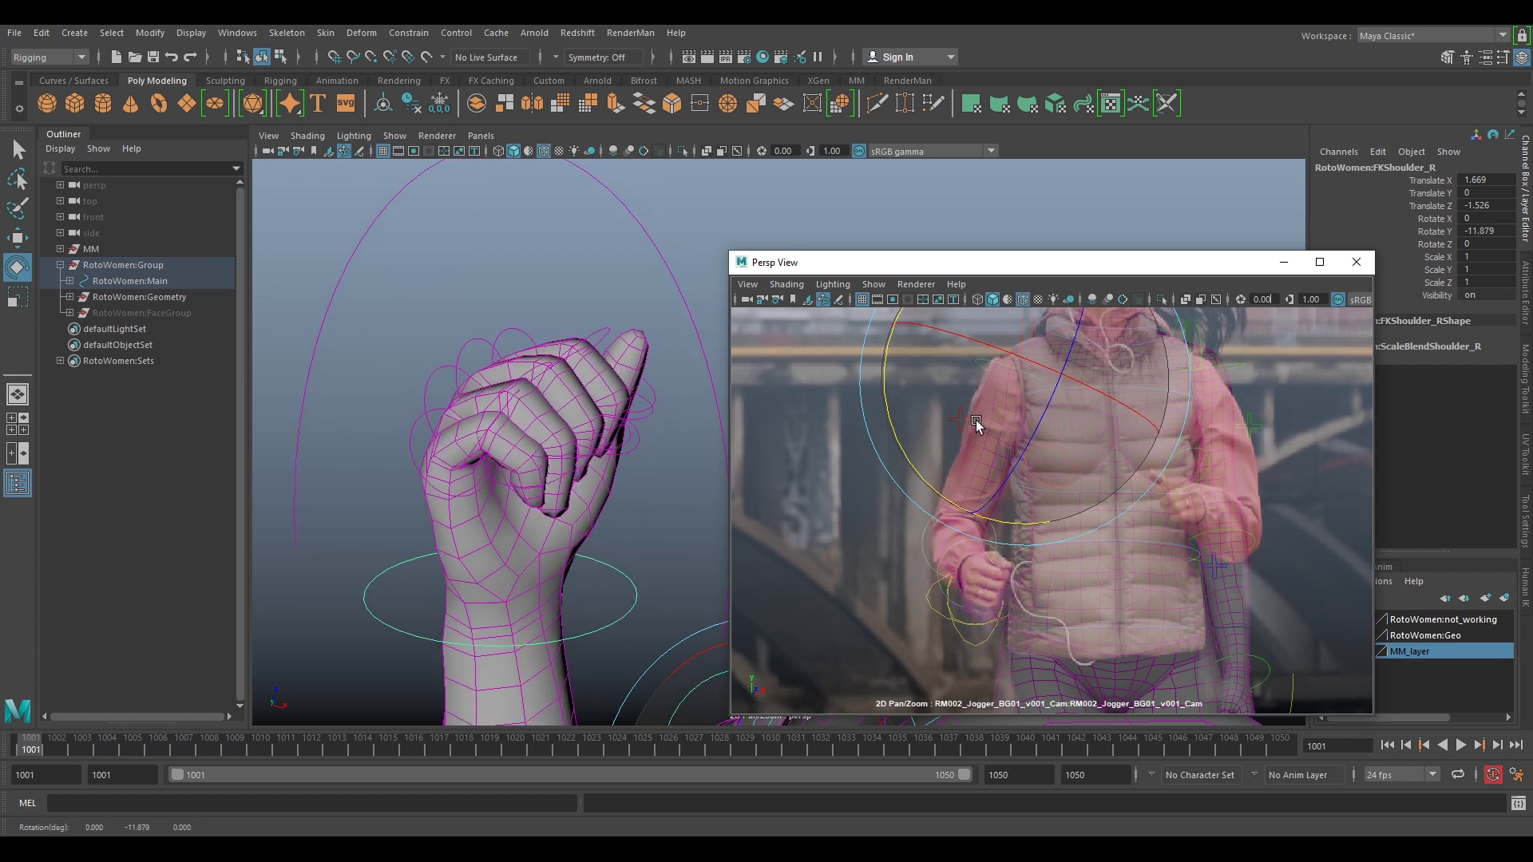
Rotate the right elbow FK control to X 7.187, Y 4.155, Z 54.919 so the forearm follows the footage
{"action": "left_click", "coordinate": [964, 538]}
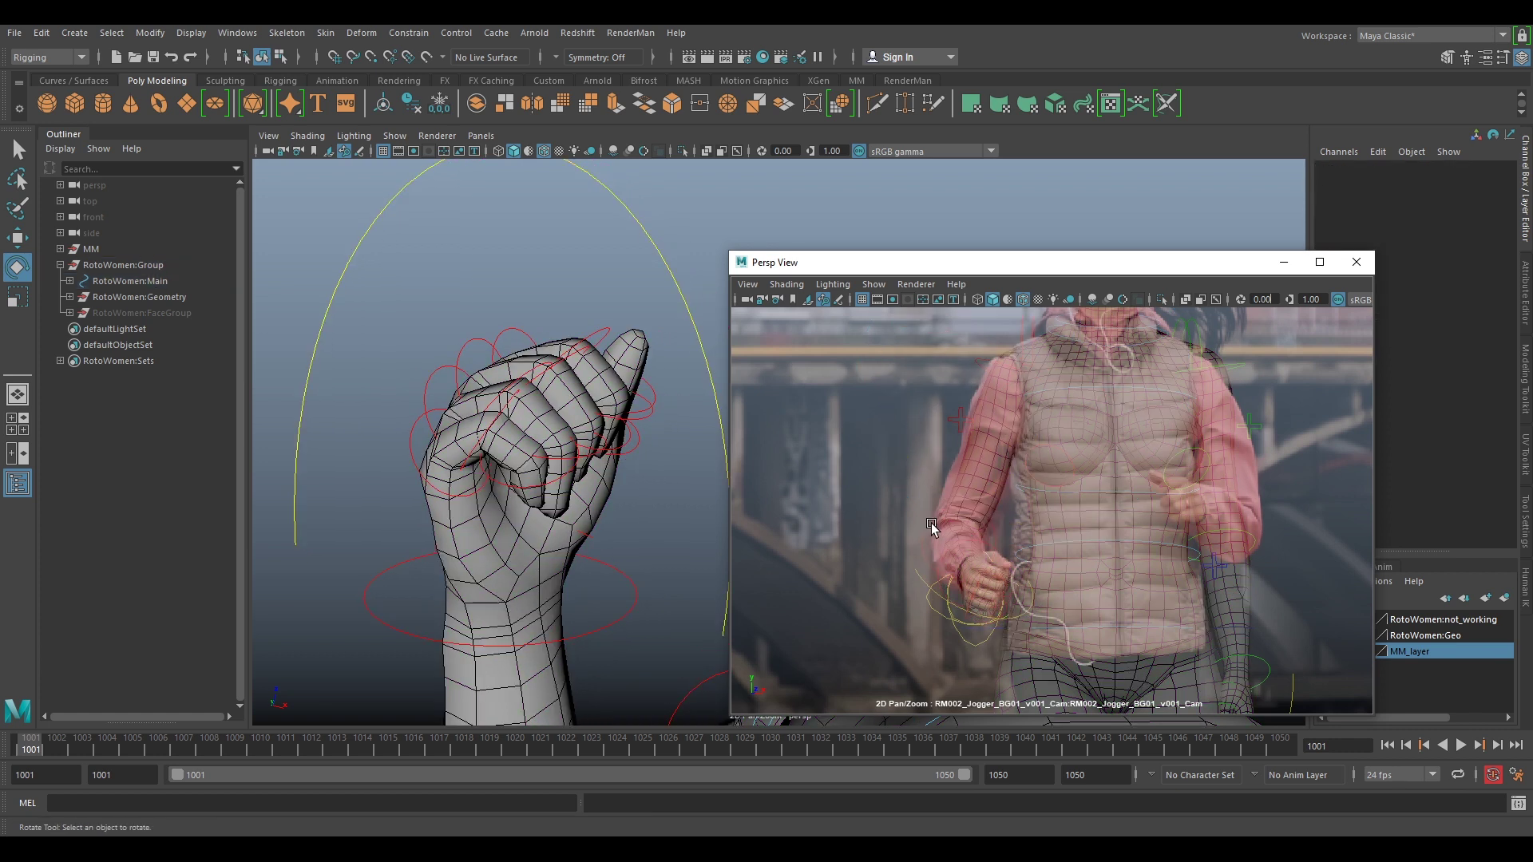
{"action": "left_click", "coordinate": [982, 524]}
{"action": "left_click_drag", "start_coordinate": [983, 524], "coordinate": [953, 567]}
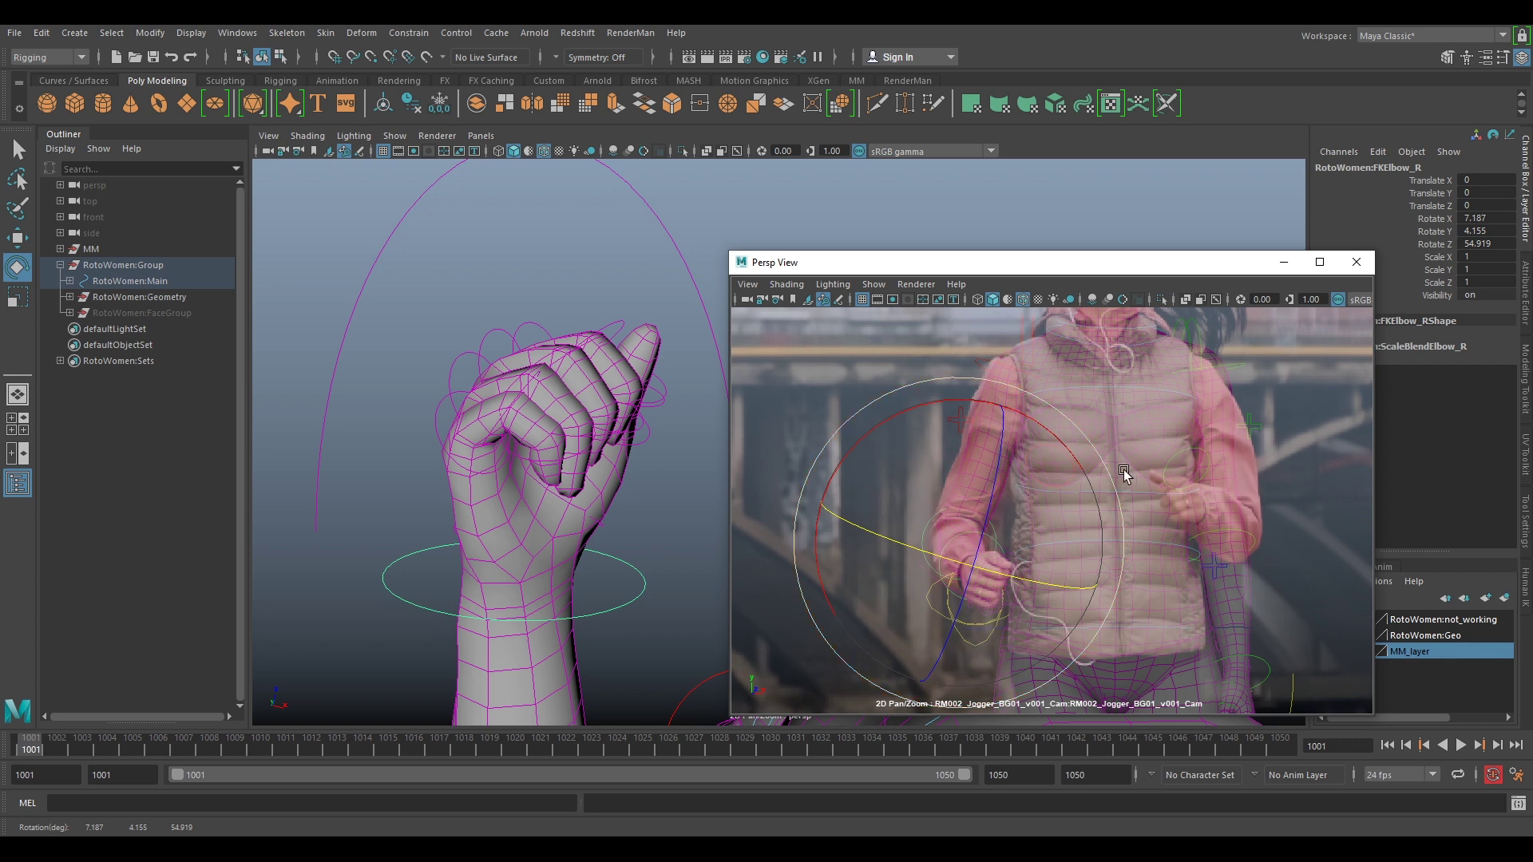
Rotate the left shoulder FK control to Rotate Y -7.655 to swing the upper arm away from the torso
{"action": "right_click_drag", "start_coordinate": [1272, 471], "coordinate": [1217, 439]}
{"action": "middle_click_drag", "start_coordinate": [1246, 428], "coordinate": [1128, 479]}
{"action": "left_click", "coordinate": [1089, 435]}
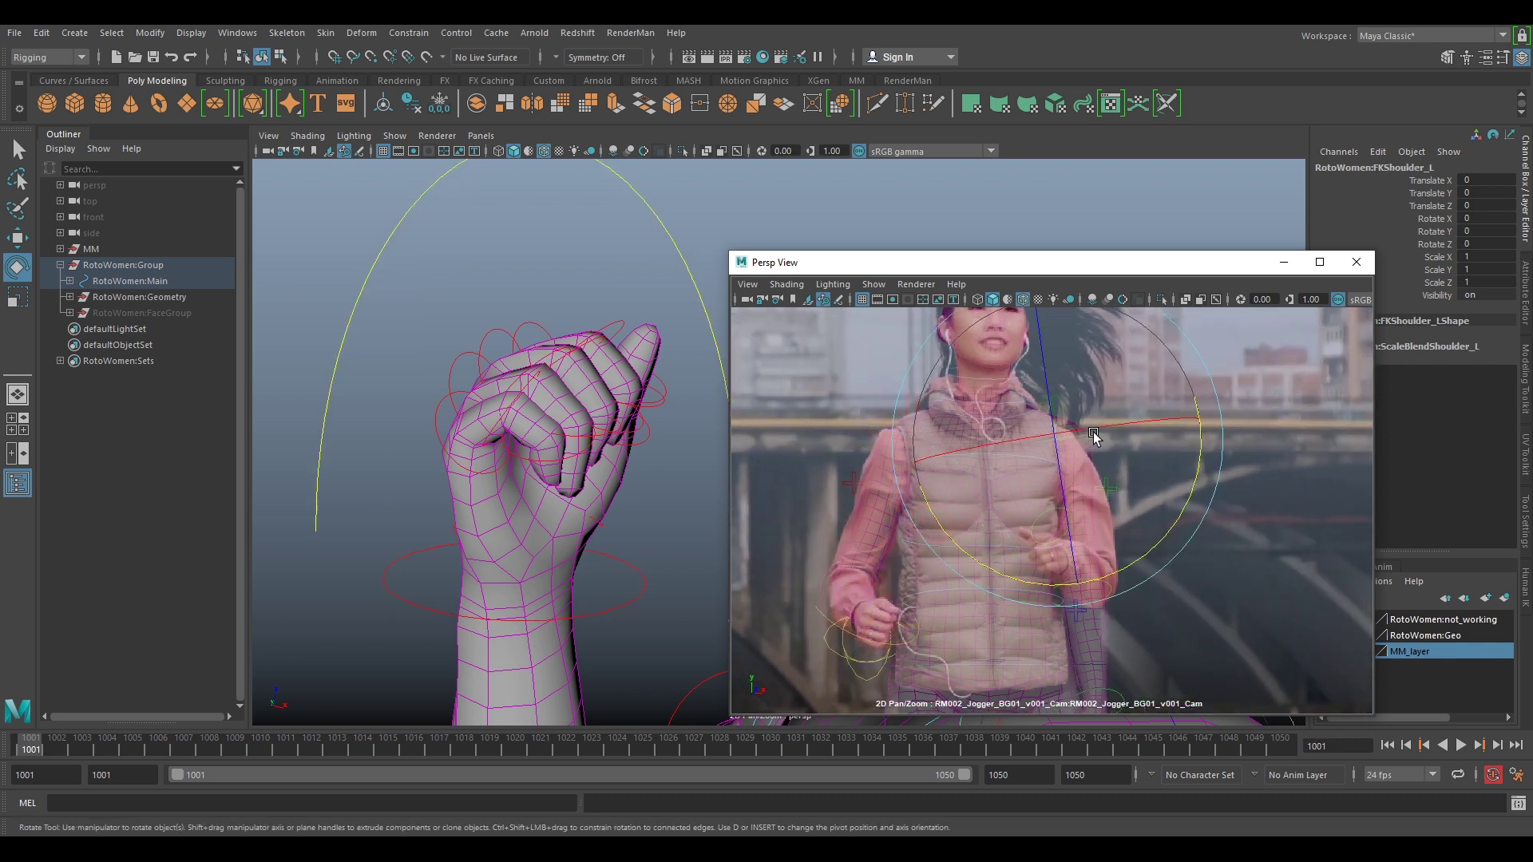
{"action": "key", "text": "w"}
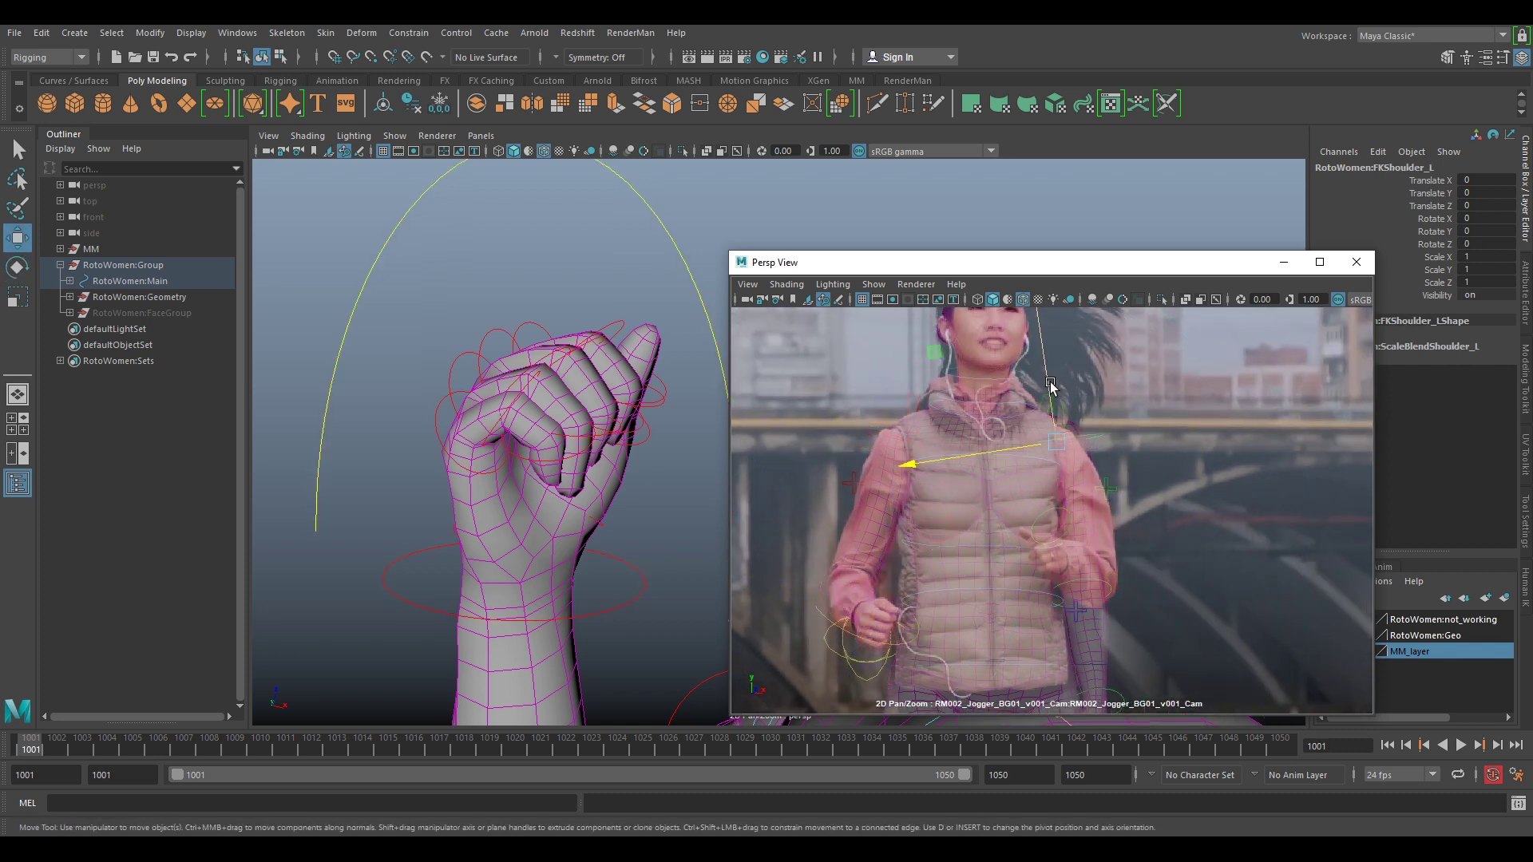
{"action": "left_click_drag", "start_coordinate": [470, 402], "coordinate": [651, 437], "text": "alt"}
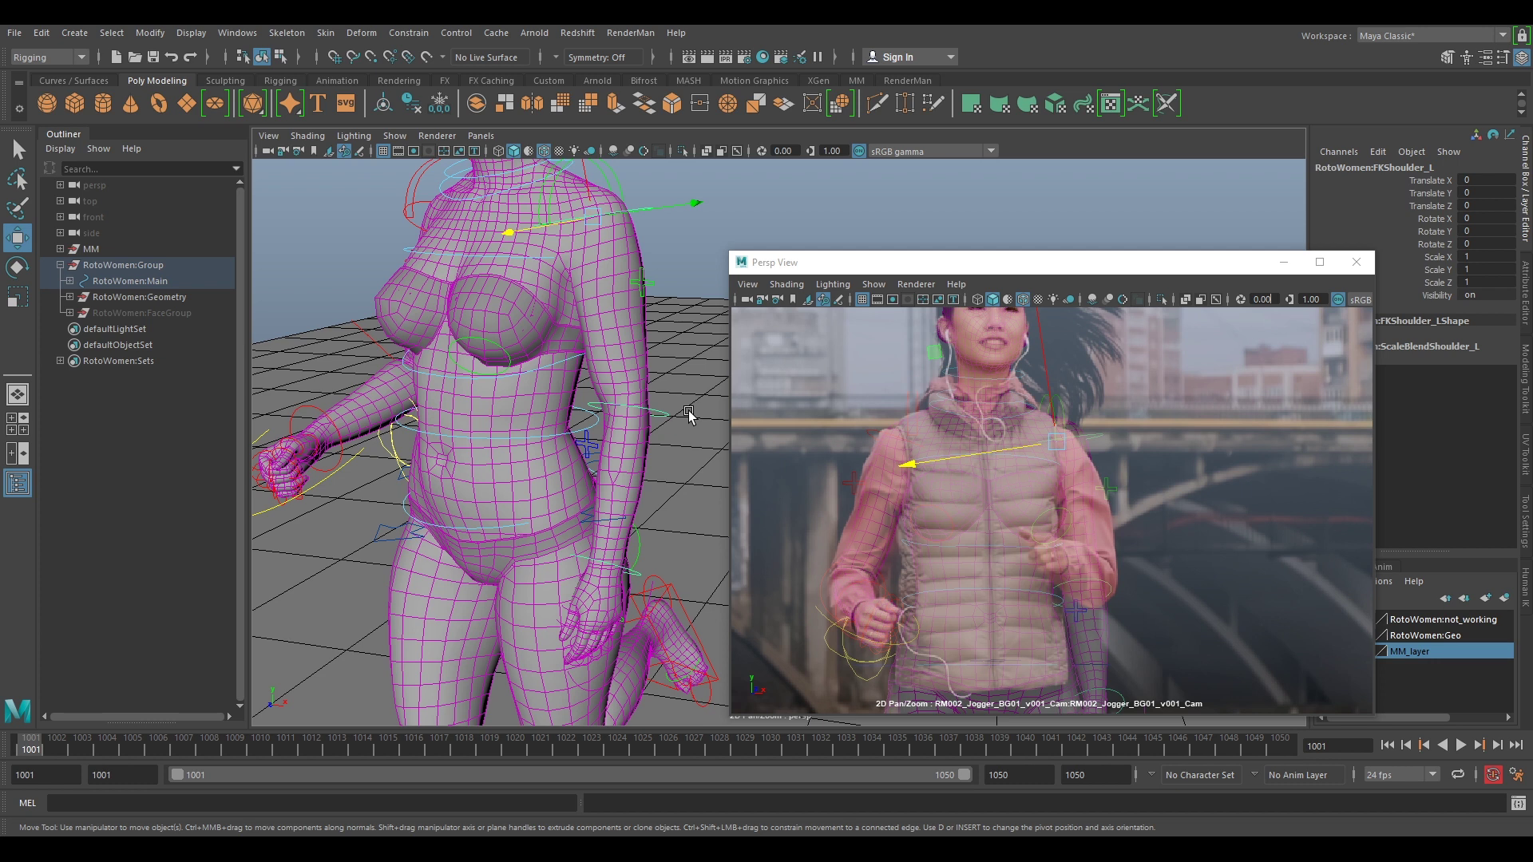
{"action": "left_click", "coordinate": [671, 239]}
{"action": "middle_click_drag", "start_coordinate": [601, 216], "coordinate": [551, 345], "text": "alt"}
{"action": "left_click", "coordinate": [579, 337]}
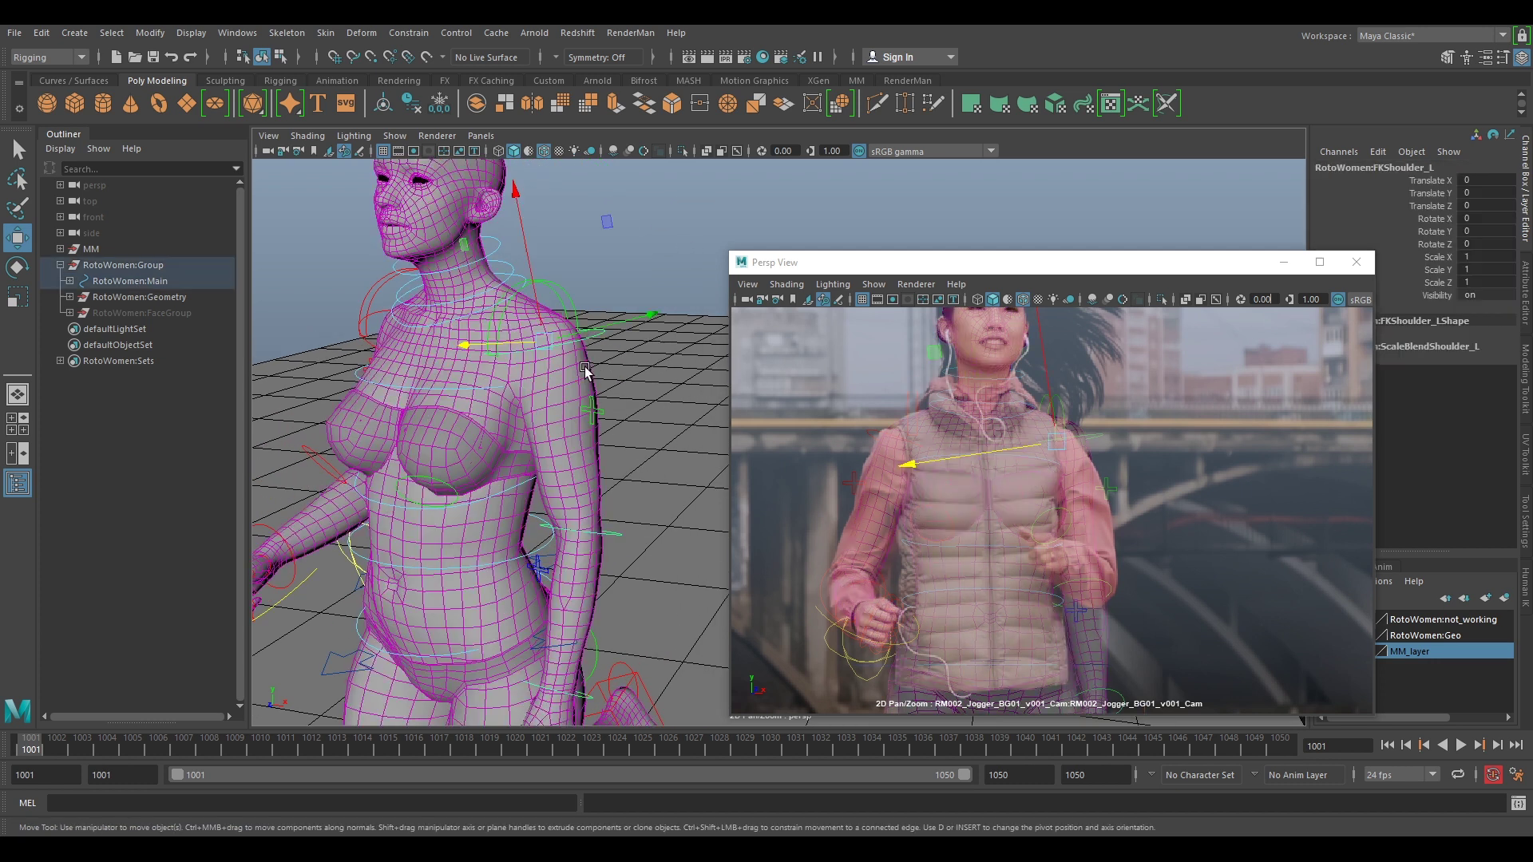
{"action": "left_click_drag", "start_coordinate": [584, 367], "coordinate": [615, 356], "text": "alt"}
{"action": "key", "text": "e"}
{"action": "left_click_drag", "start_coordinate": [643, 265], "coordinate": [623, 240]}
{"action": "middle_click_drag", "start_coordinate": [615, 367], "coordinate": [594, 262], "text": "alt"}
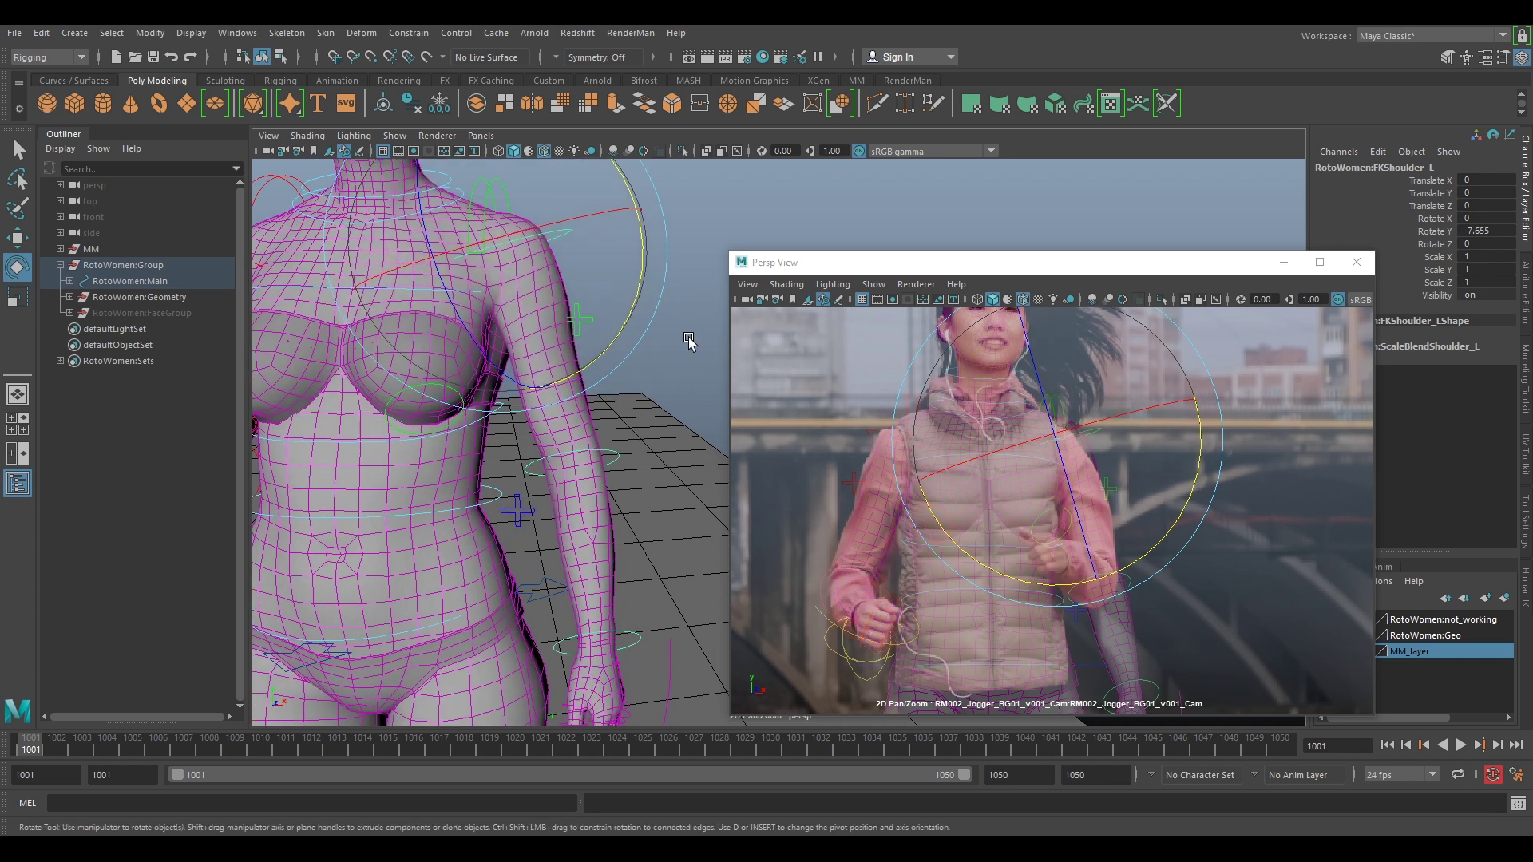
Bend the left forearm across the body by rotating the left elbow FK control to X -11.676, Y 0.304, Z 84.013
{"action": "left_click", "coordinate": [688, 339]}
{"action": "left_click", "coordinate": [561, 452]}
{"action": "left_click_drag", "start_coordinate": [527, 511], "coordinate": [585, 471]}
{"action": "left_click", "coordinate": [649, 252]}
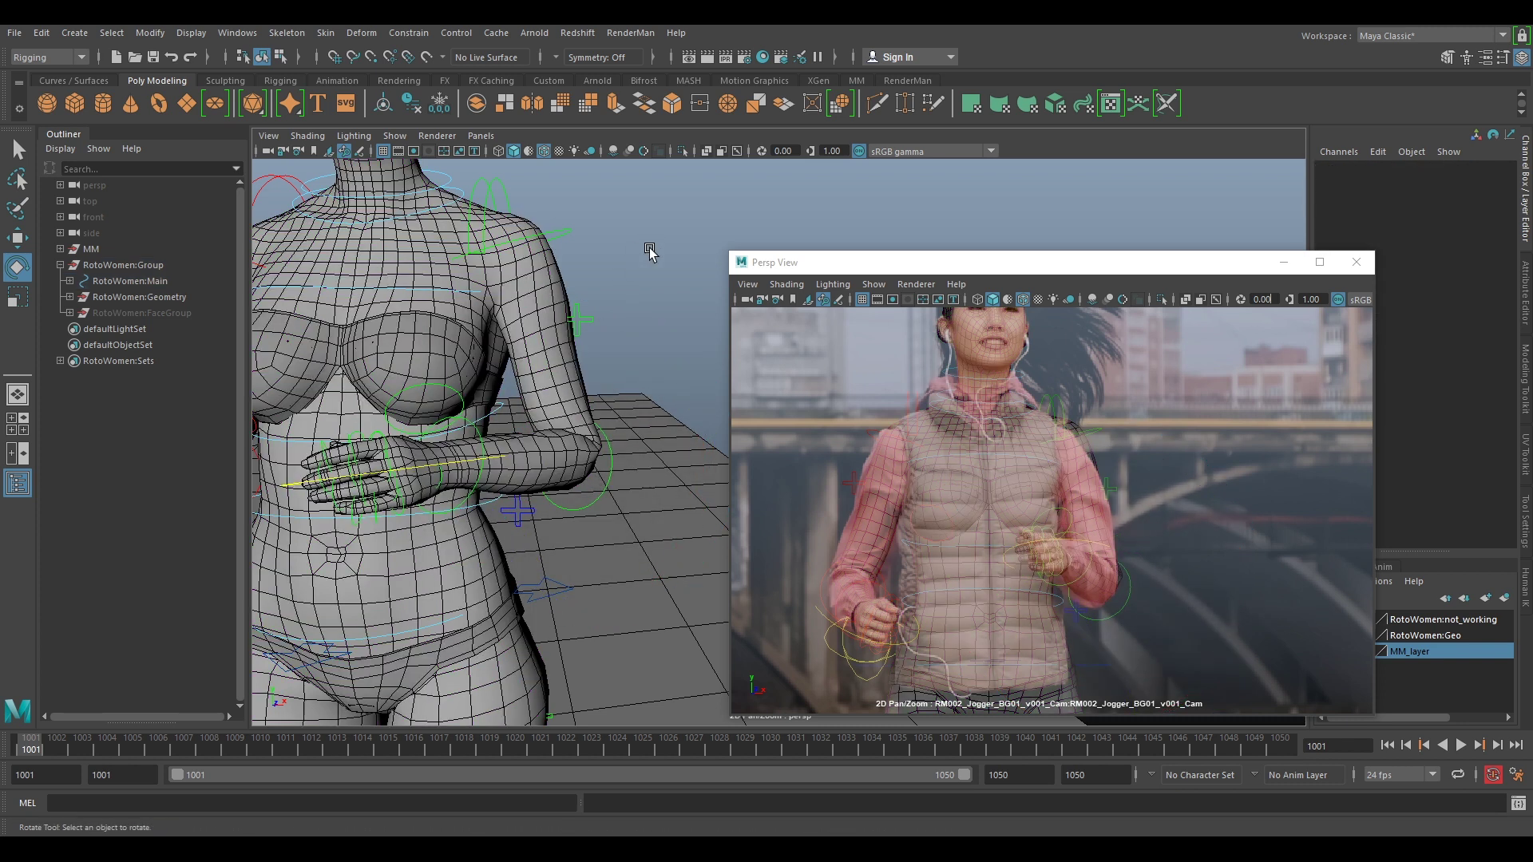
Offset the left shoulder FK control to Translate X -2.554, Z 0.836 and rotate it to Rotate Y -10.187
{"action": "left_click", "coordinate": [534, 234]}
{"action": "key", "text": "w"}
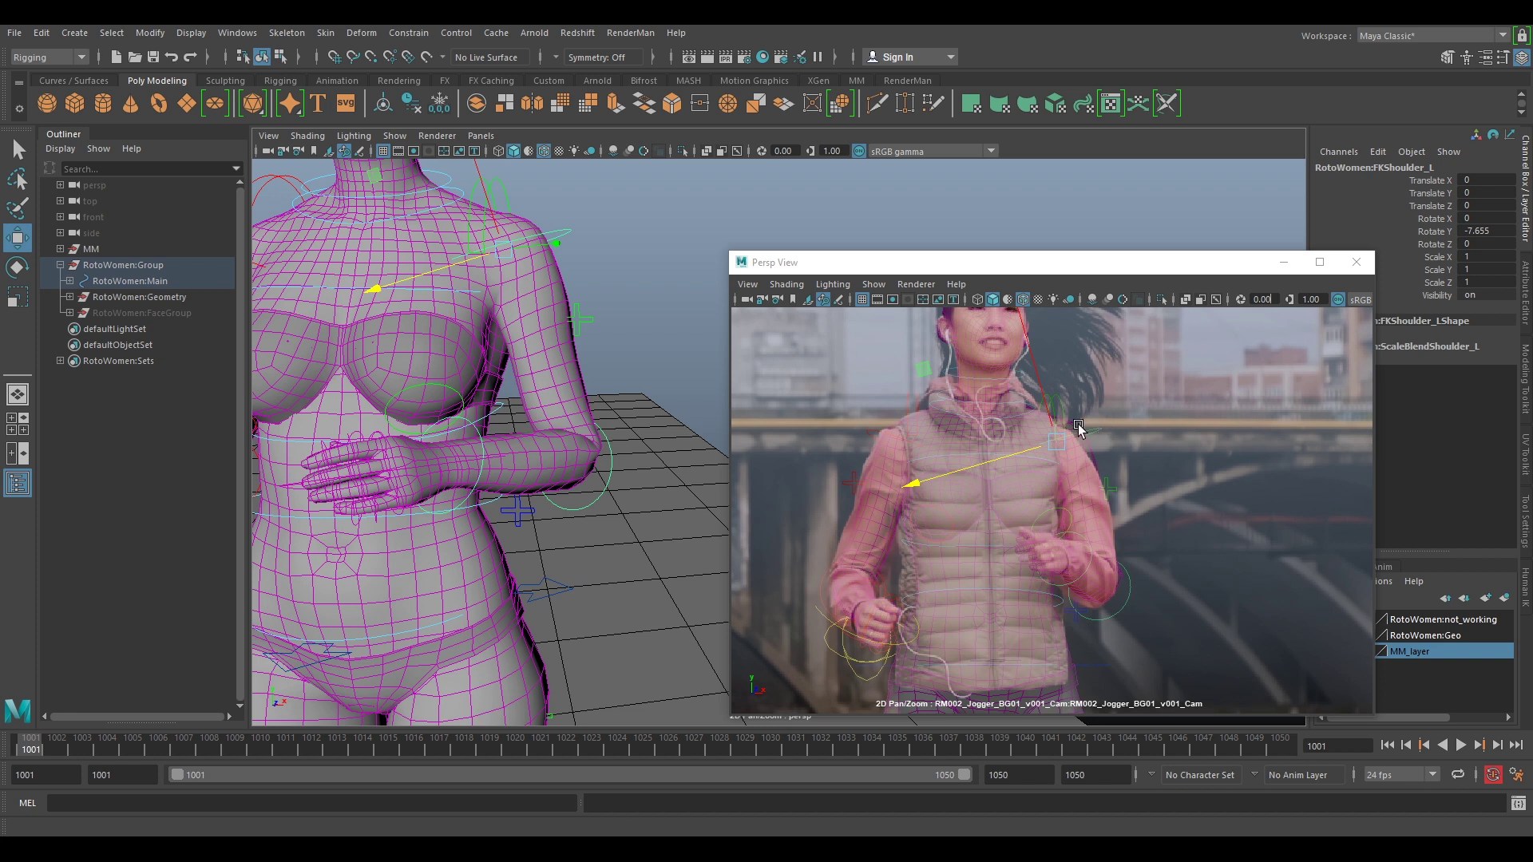
{"action": "left_click_drag", "start_coordinate": [1048, 423], "coordinate": [1032, 466]}
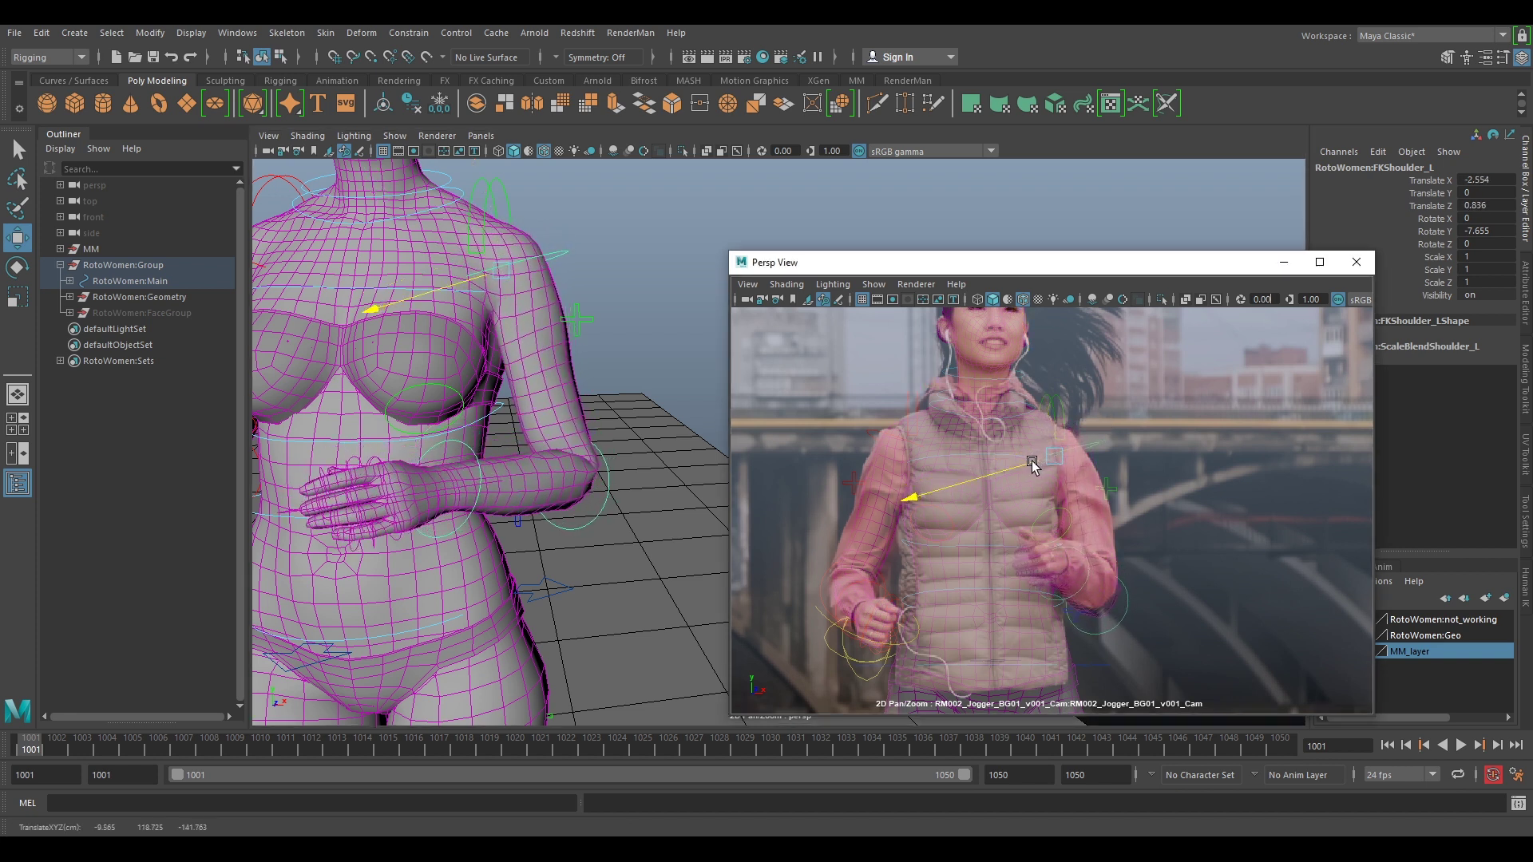
{"action": "key", "text": "e"}
{"action": "left_click_drag", "start_coordinate": [1182, 462], "coordinate": [1192, 464]}
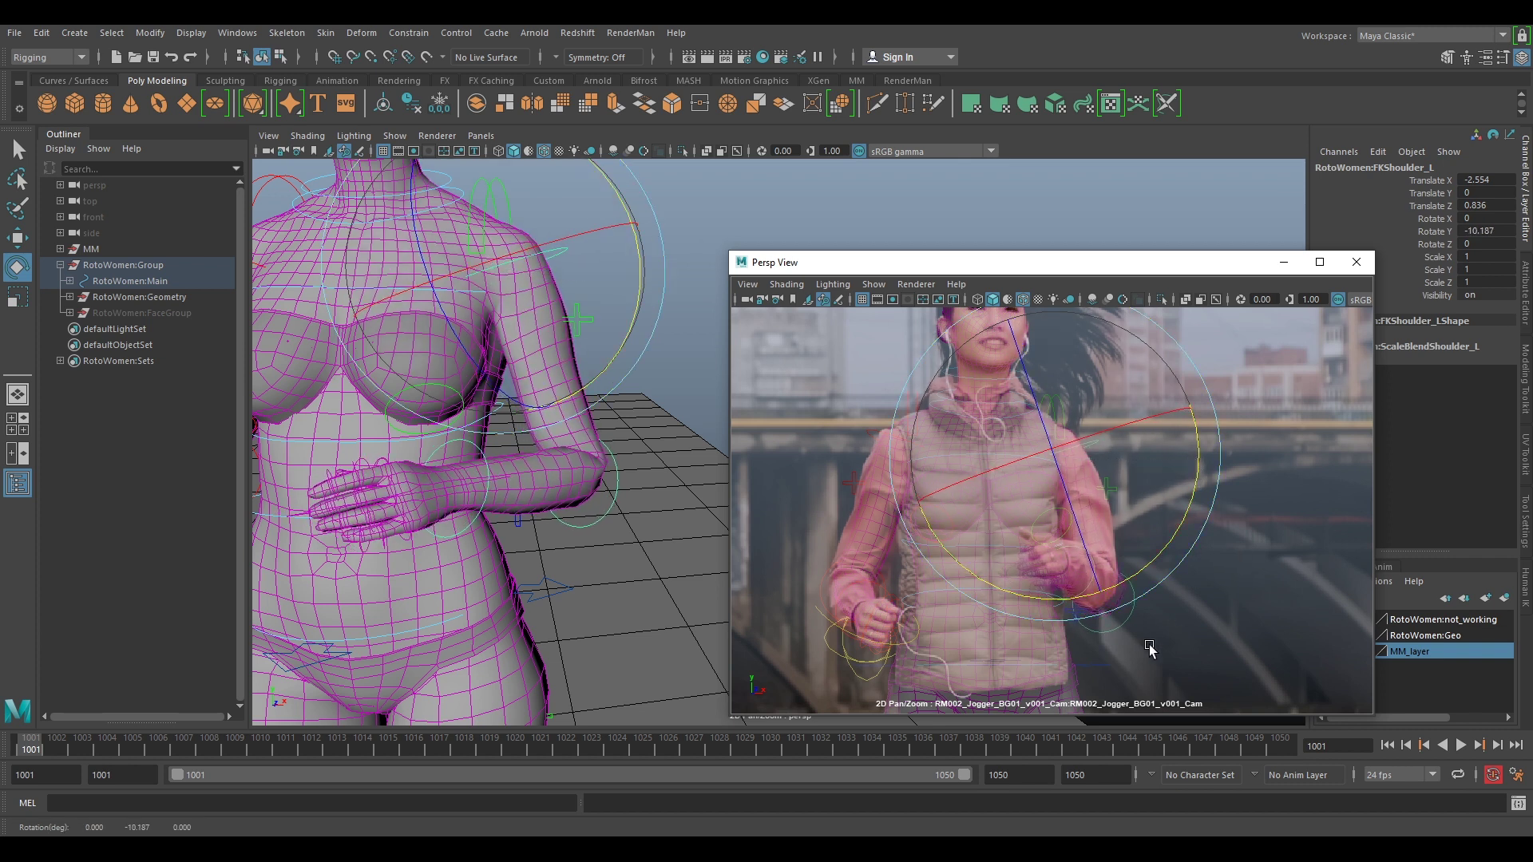
{"action": "left_click_drag", "start_coordinate": [602, 520], "coordinate": [639, 539], "text": "alt"}
{"action": "left_click", "coordinate": [595, 507]}
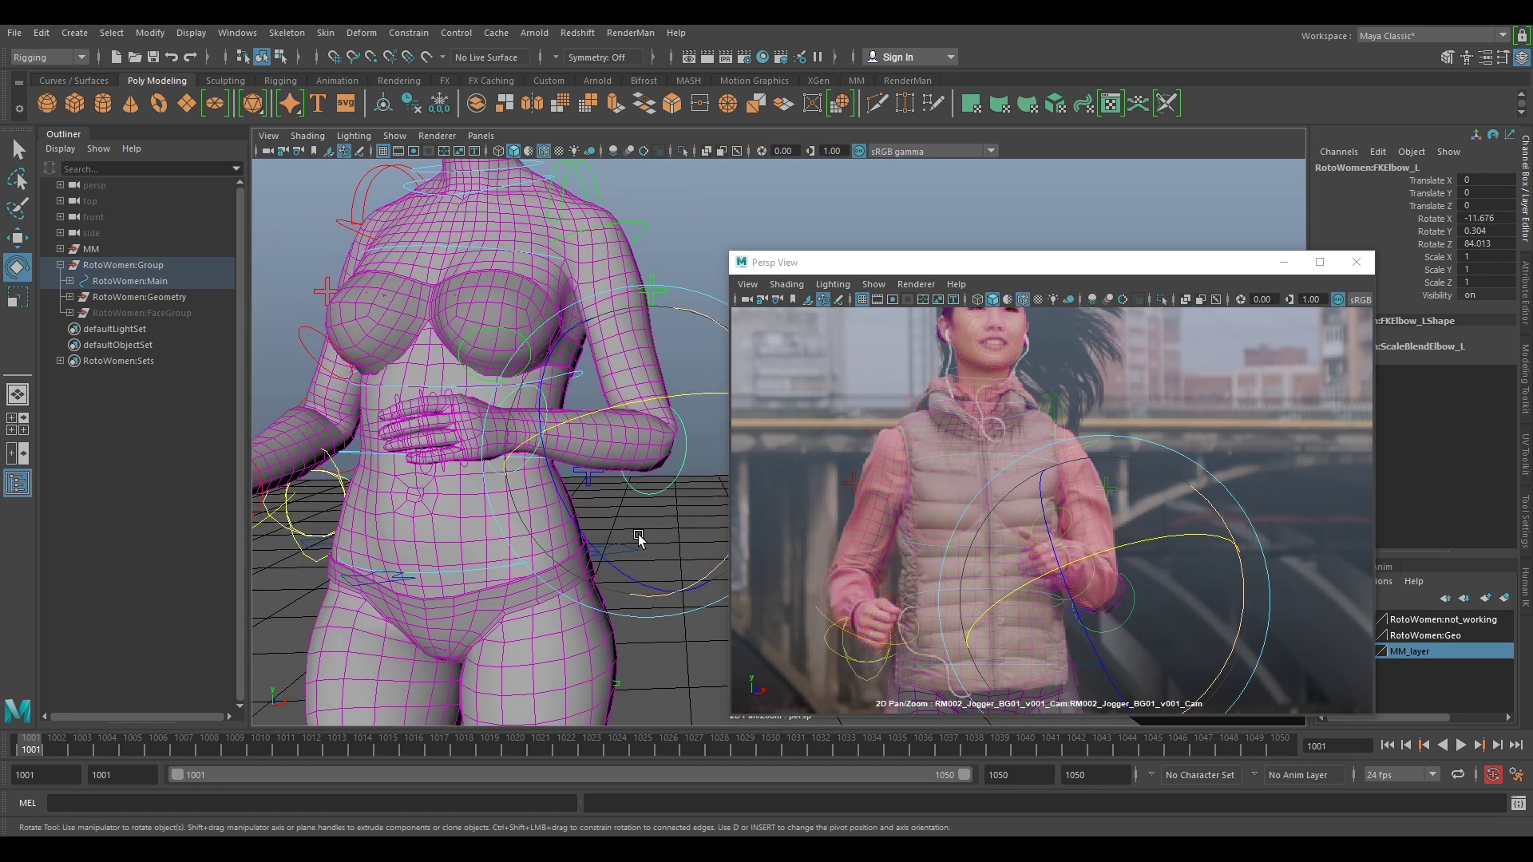
{"action": "left_click_drag", "start_coordinate": [397, 370], "coordinate": [452, 404], "text": "alt"}
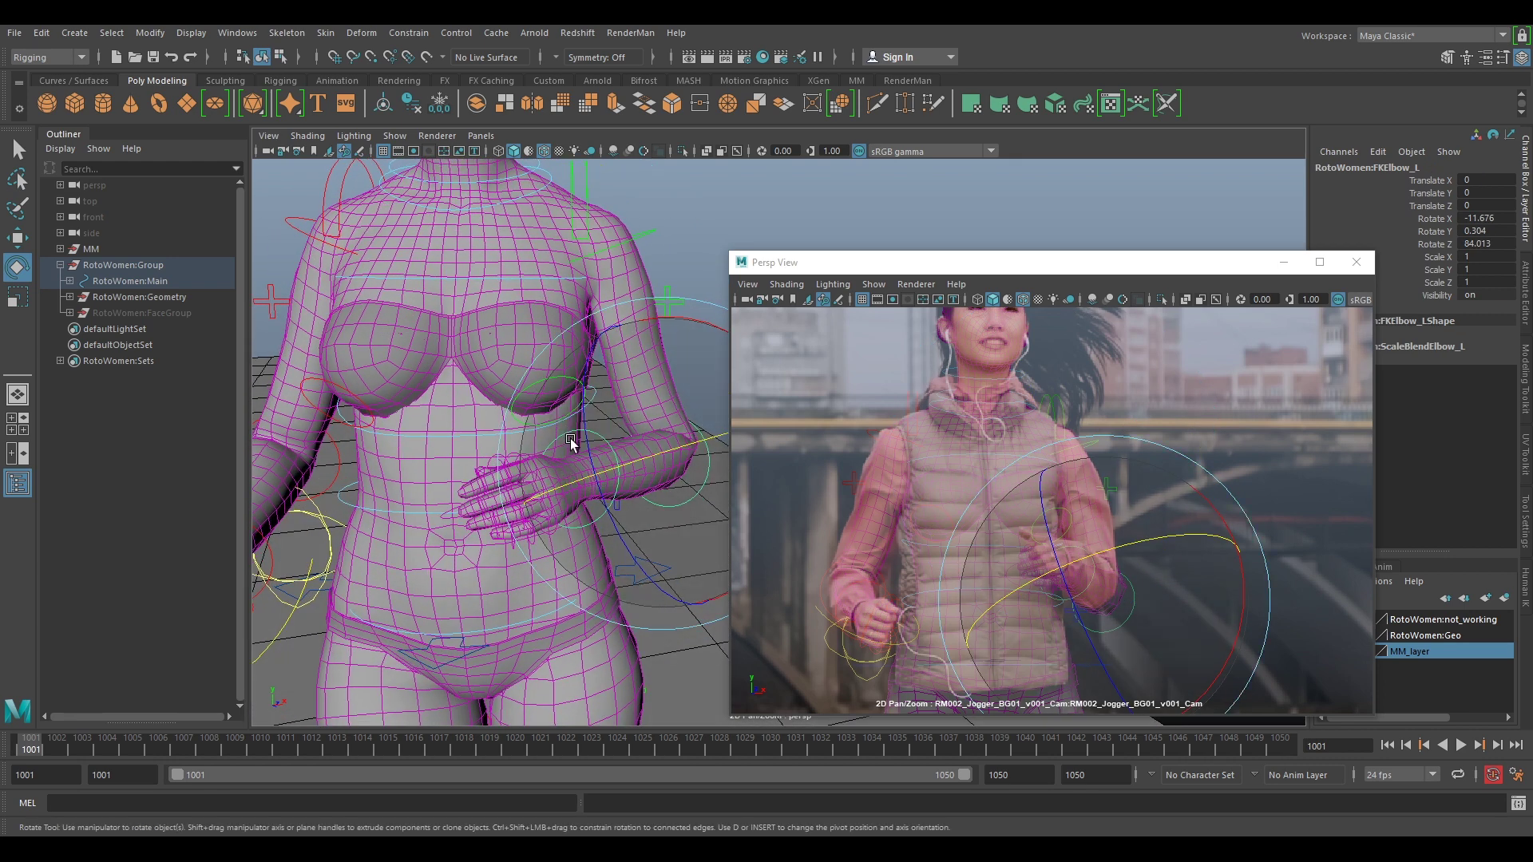
{"action": "middle_click_drag", "start_coordinate": [572, 439], "coordinate": [671, 420], "text": "alt"}
{"action": "left_click", "coordinate": [886, 432]}
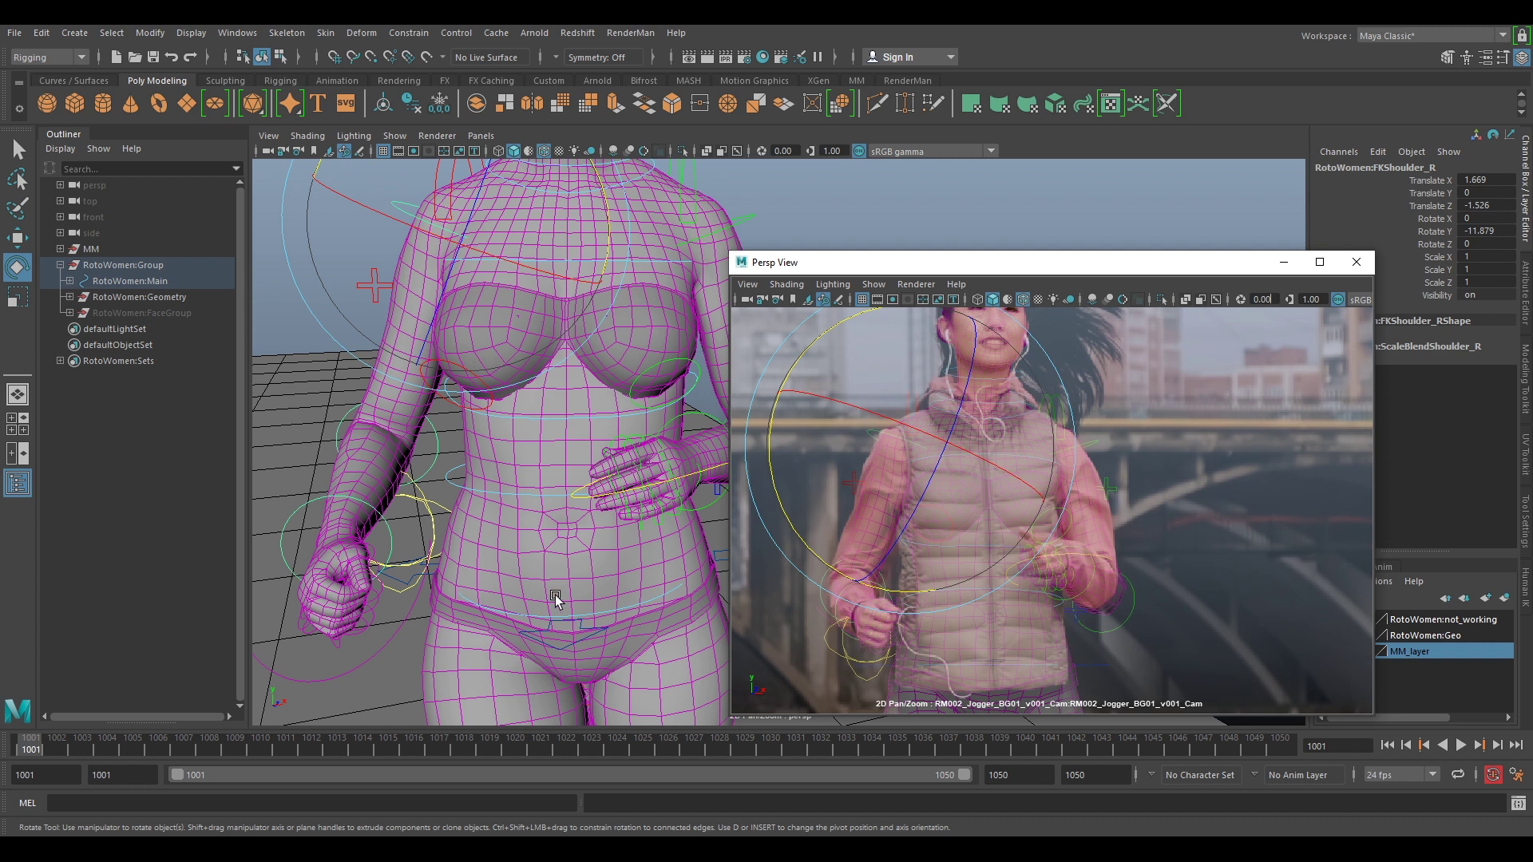
{"action": "left_click", "coordinate": [434, 449]}
{"action": "key", "text": "w"}
{"action": "left_click_drag", "start_coordinate": [397, 394], "coordinate": [584, 492]}
{"action": "middle_click_drag", "start_coordinate": [584, 492], "coordinate": [471, 515], "text": "alt"}
{"action": "key", "text": "ctrl+z"}
{"action": "key", "text": "ctrl+z"}
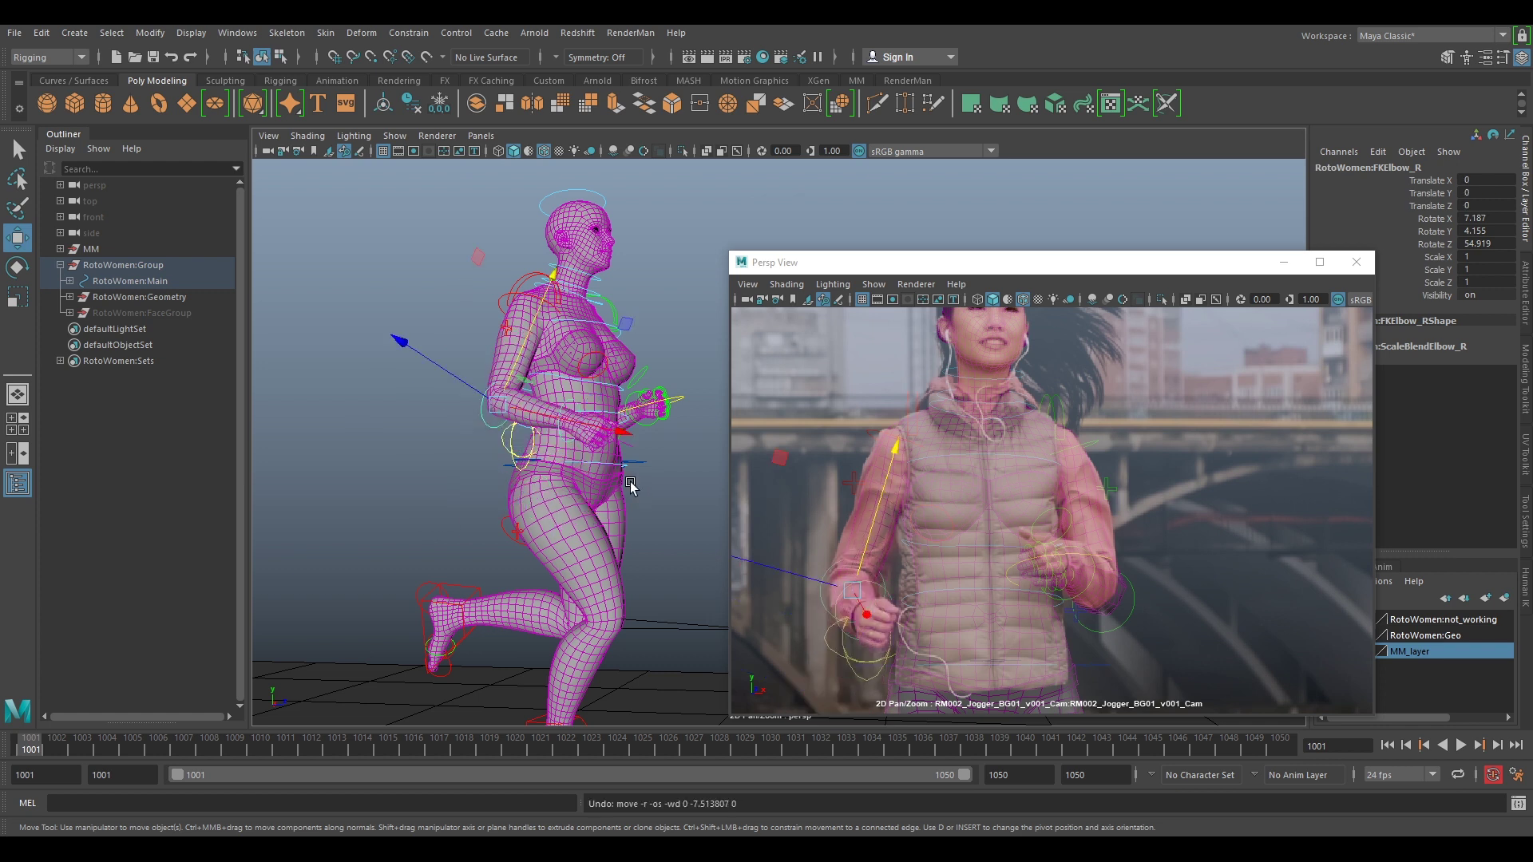
Rotate the left shoulder FK control to X -0.47, Y -8.883, Z 19.536 to align the upper arm with the jogger's
{"action": "left_click_drag", "start_coordinate": [628, 453], "coordinate": [472, 455], "text": "alt"}
{"action": "right_click_drag", "start_coordinate": [472, 455], "coordinate": [605, 420], "text": "alt"}
{"action": "middle_click_drag", "start_coordinate": [604, 421], "coordinate": [501, 511], "text": "alt"}
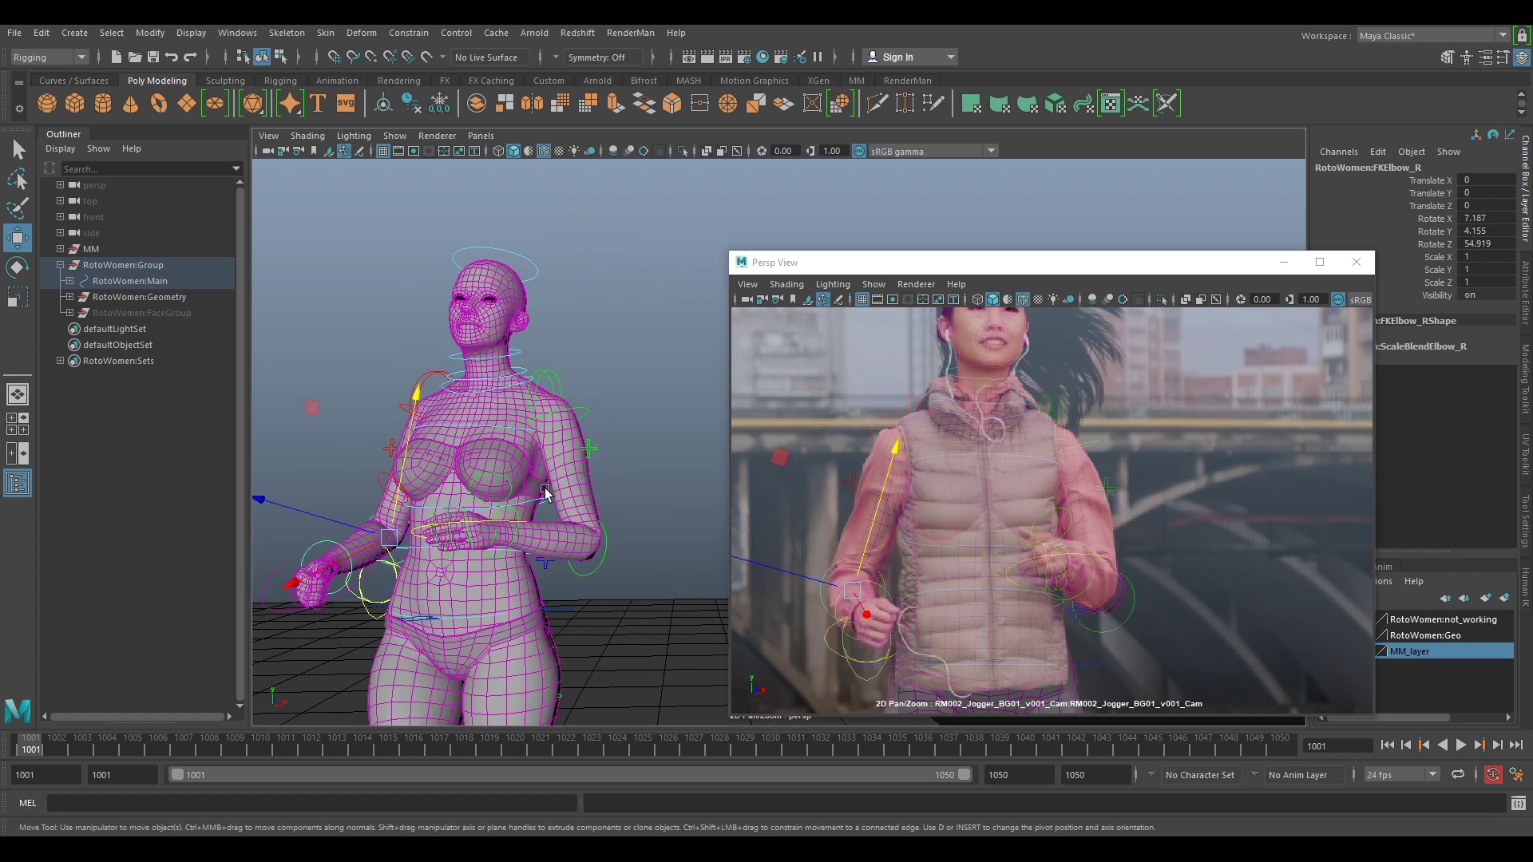
{"action": "left_click_drag", "start_coordinate": [545, 492], "coordinate": [577, 341], "text": "alt"}
{"action": "right_click_drag", "start_coordinate": [625, 392], "coordinate": [679, 502], "text": "alt"}
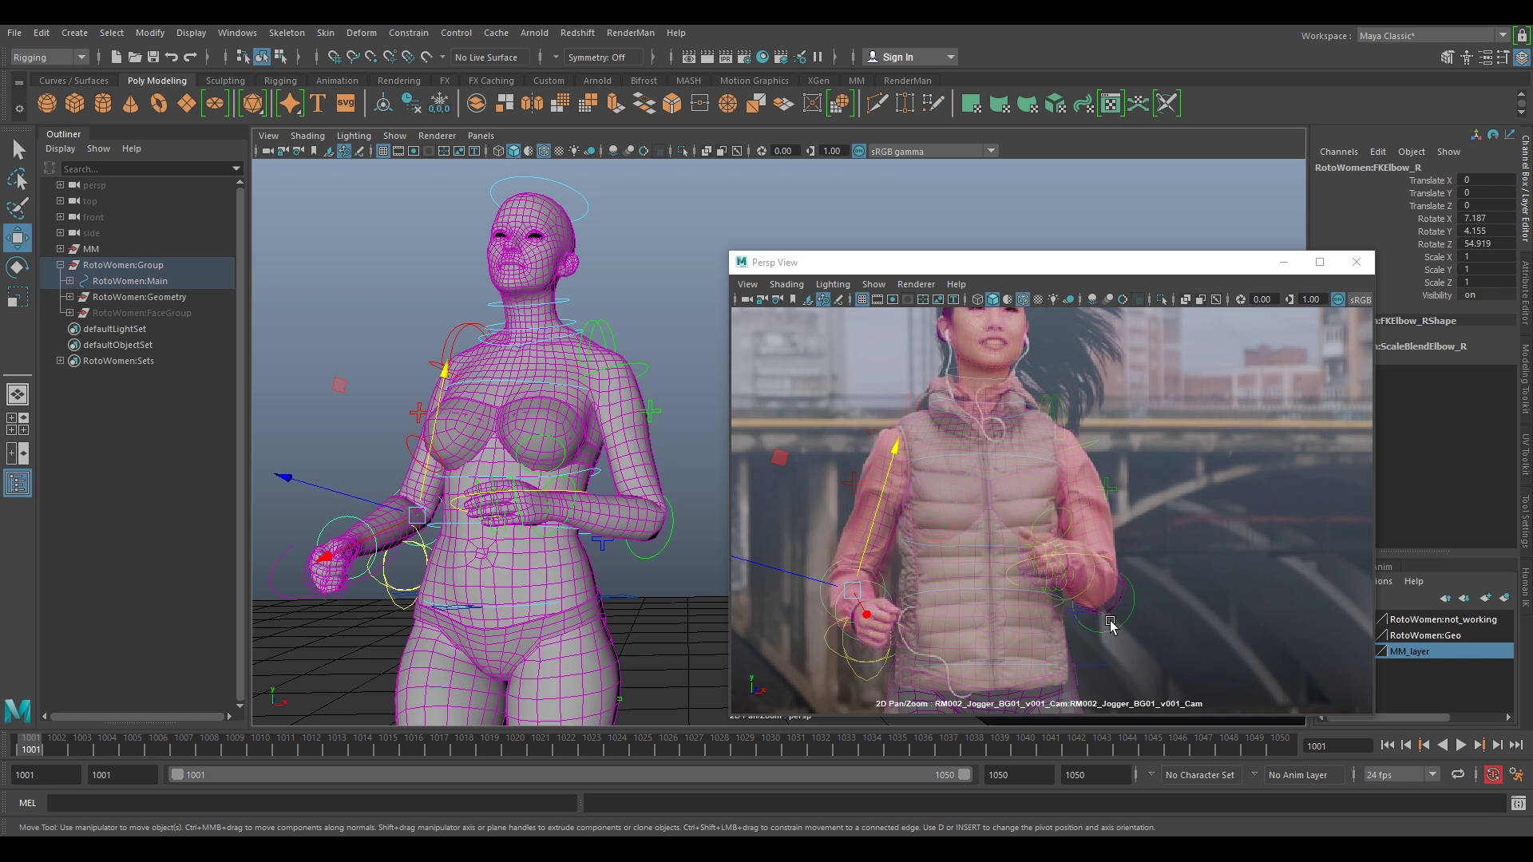
{"action": "left_click", "coordinate": [1090, 445]}
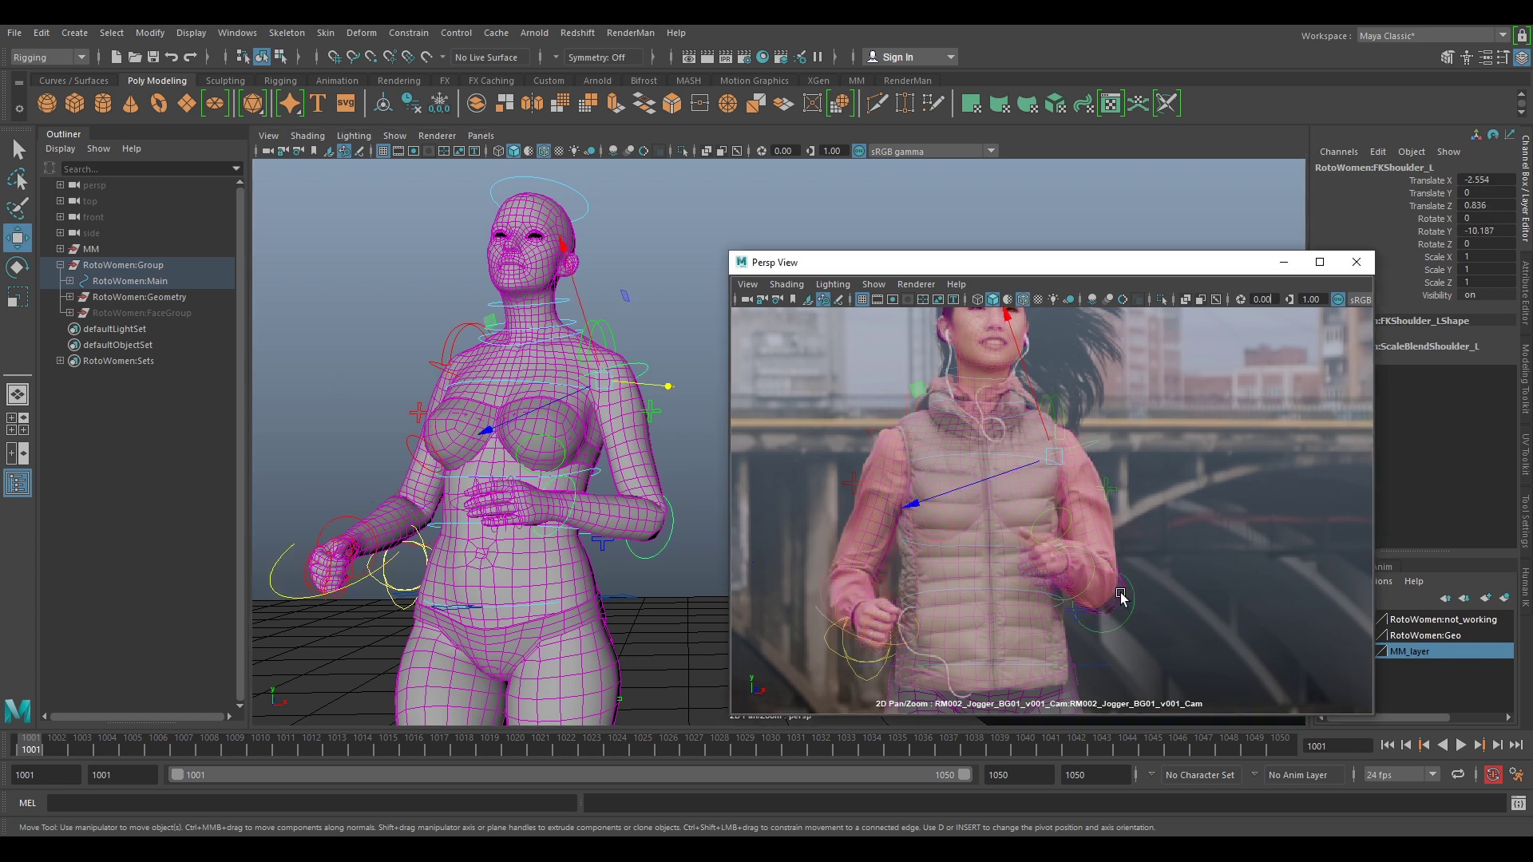
{"action": "key", "text": "e"}
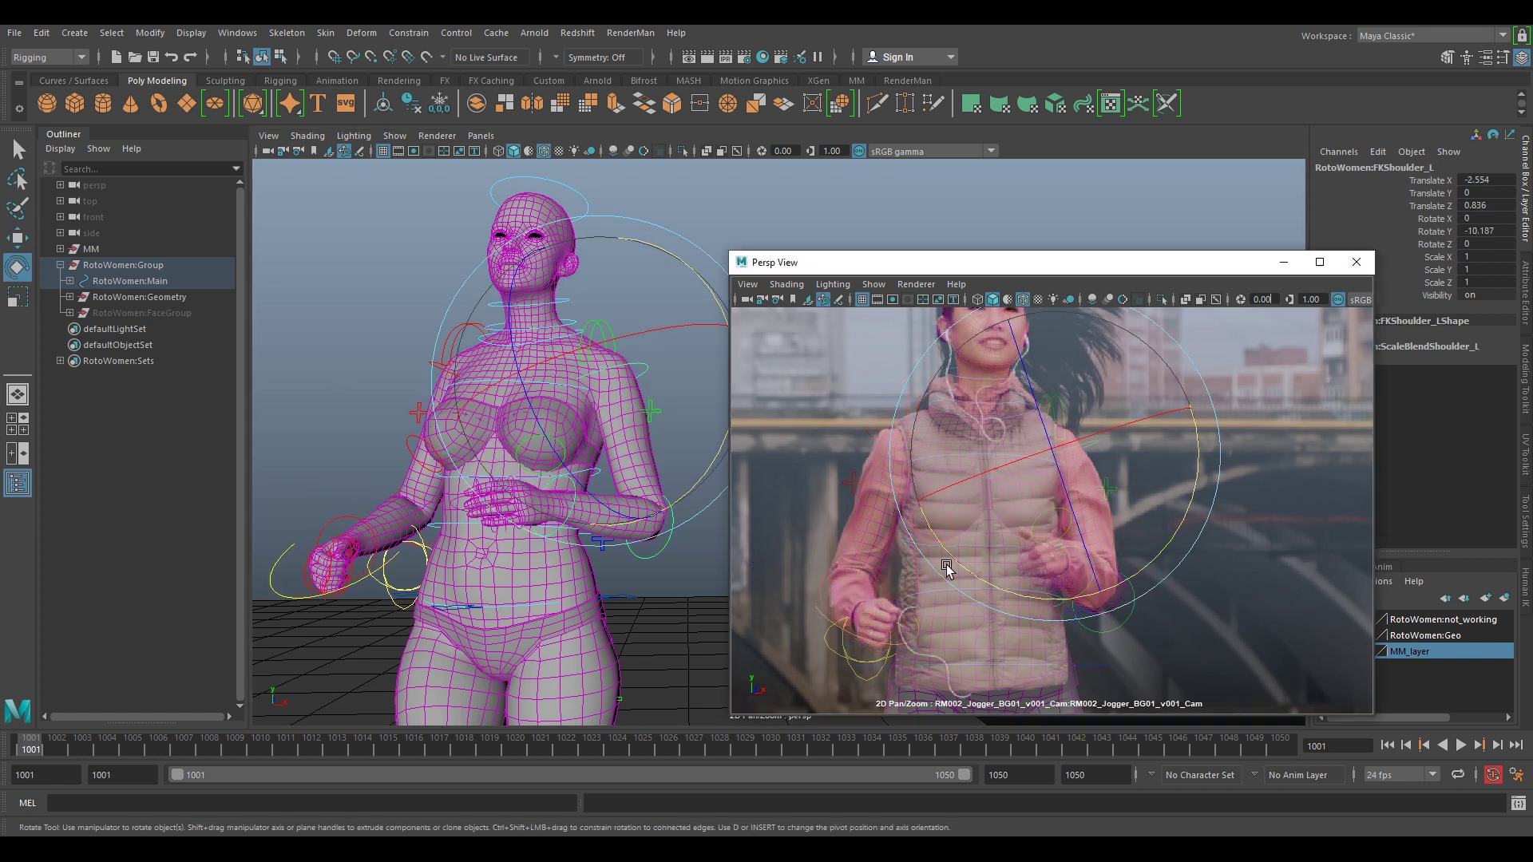
{"action": "right_click_drag", "start_coordinate": [326, 457], "coordinate": [432, 469], "text": "alt"}
{"action": "middle_click_drag", "start_coordinate": [451, 478], "coordinate": [612, 423], "text": "alt"}
{"action": "left_click_drag", "start_coordinate": [463, 435], "coordinate": [557, 493], "text": "alt"}
{"action": "scroll", "coordinate": [573, 506], "scroll_direction": "down", "scroll_amount": 5}
{"action": "left_click_drag", "start_coordinate": [542, 365], "coordinate": [512, 321]}
{"action": "left_click_drag", "start_coordinate": [1182, 517], "coordinate": [1181, 529]}
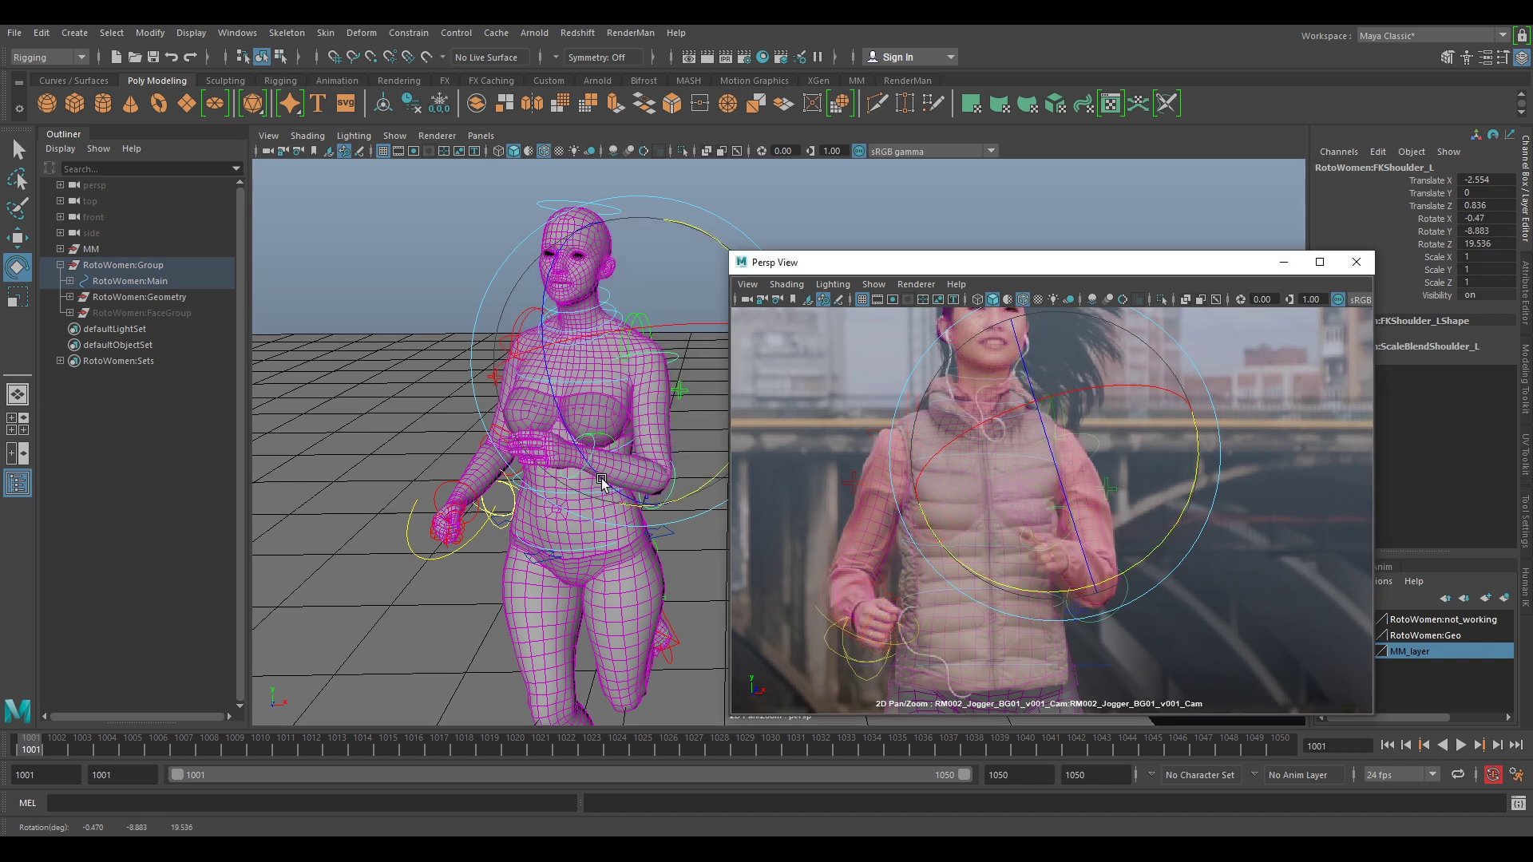
Rotate the left elbow FK control to X -9.881, Y -0.836, Z 64.778 to fit the jogger's forearm and elbow
{"action": "key", "text": "w"}
{"action": "left_click", "coordinate": [654, 509]}
{"action": "key", "text": "e"}
{"action": "left_click_drag", "start_coordinate": [576, 514], "coordinate": [596, 565]}
{"action": "right_click_drag", "start_coordinate": [1143, 602], "coordinate": [1161, 603]}
{"action": "scroll", "coordinate": [1160, 603], "scroll_direction": "up", "scroll_amount": 4}
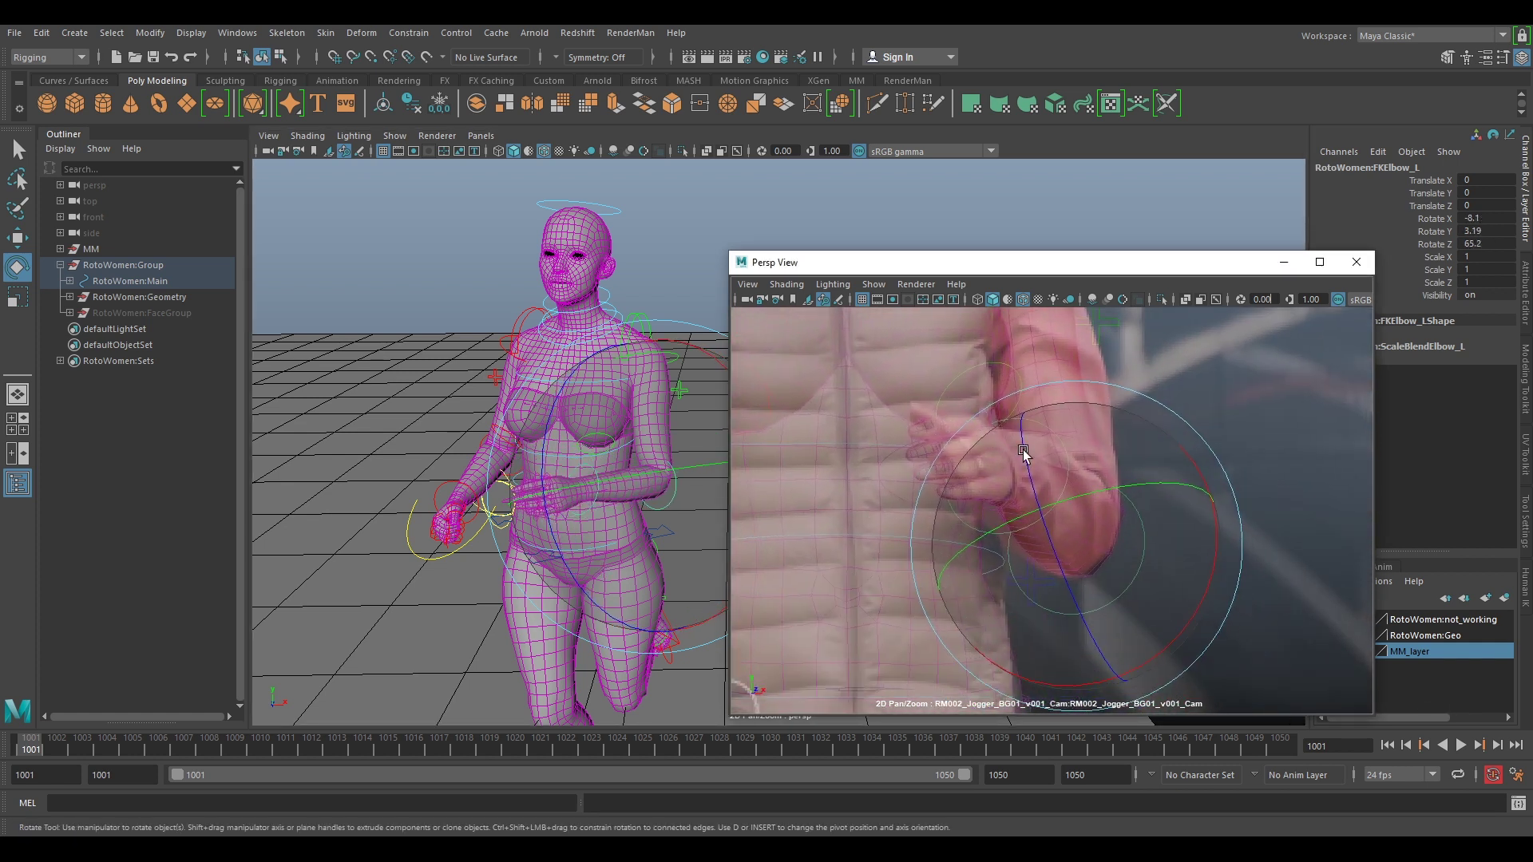
{"action": "left_click_drag", "start_coordinate": [1211, 569], "coordinate": [1208, 570]}
{"action": "left_click_drag", "start_coordinate": [1200, 623], "coordinate": [1204, 617]}
{"action": "left_click_drag", "start_coordinate": [1079, 507], "coordinate": [1072, 557]}
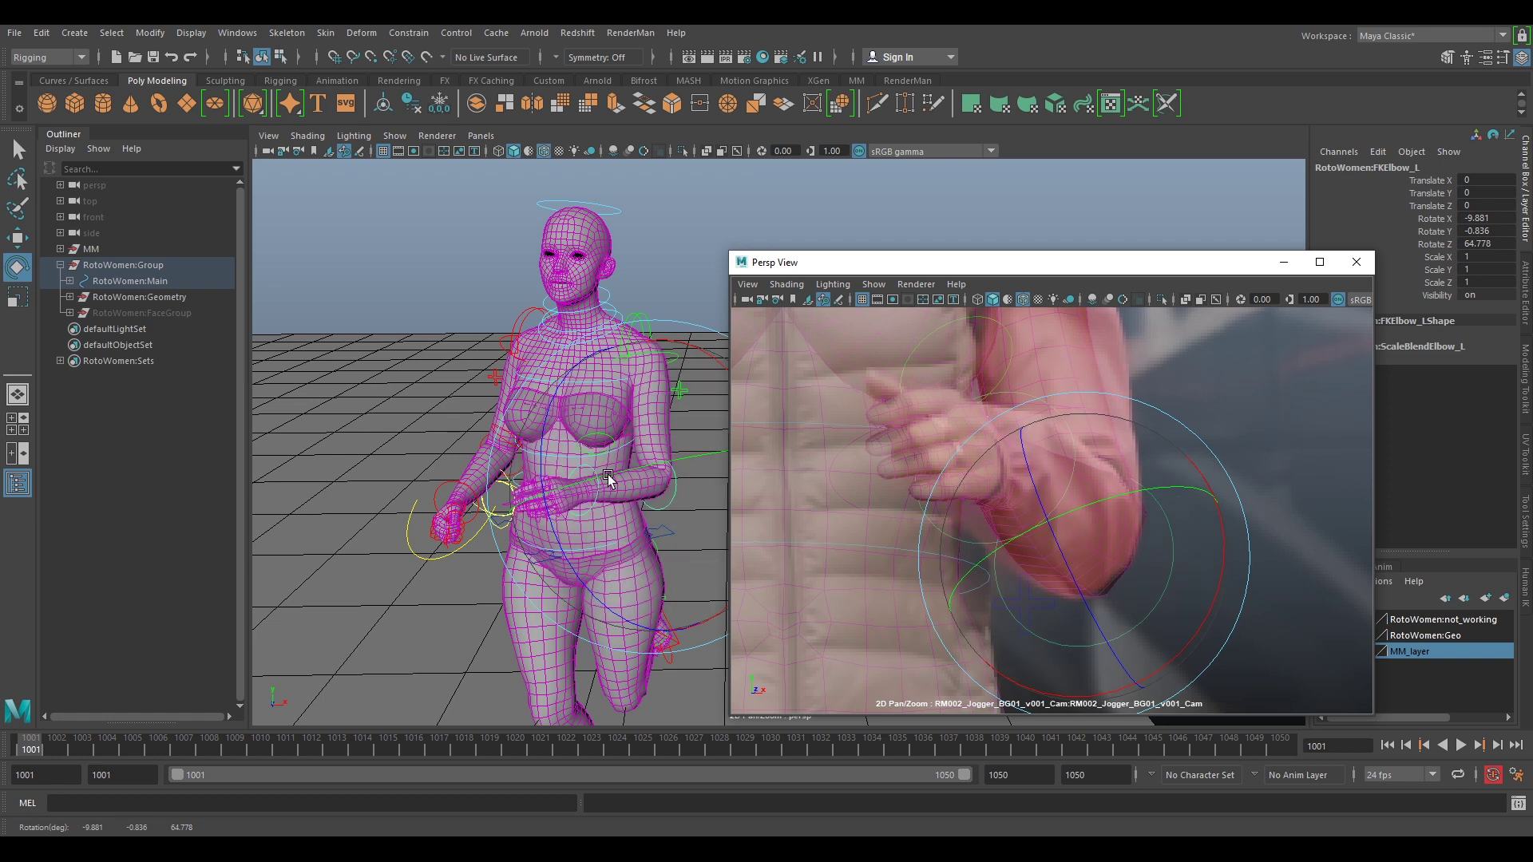
Rotate the base joint control of the left thumb to X -0.396, Y -15.135, Z 0.217
{"action": "scroll", "coordinate": [608, 477], "scroll_direction": "up", "scroll_amount": 8}
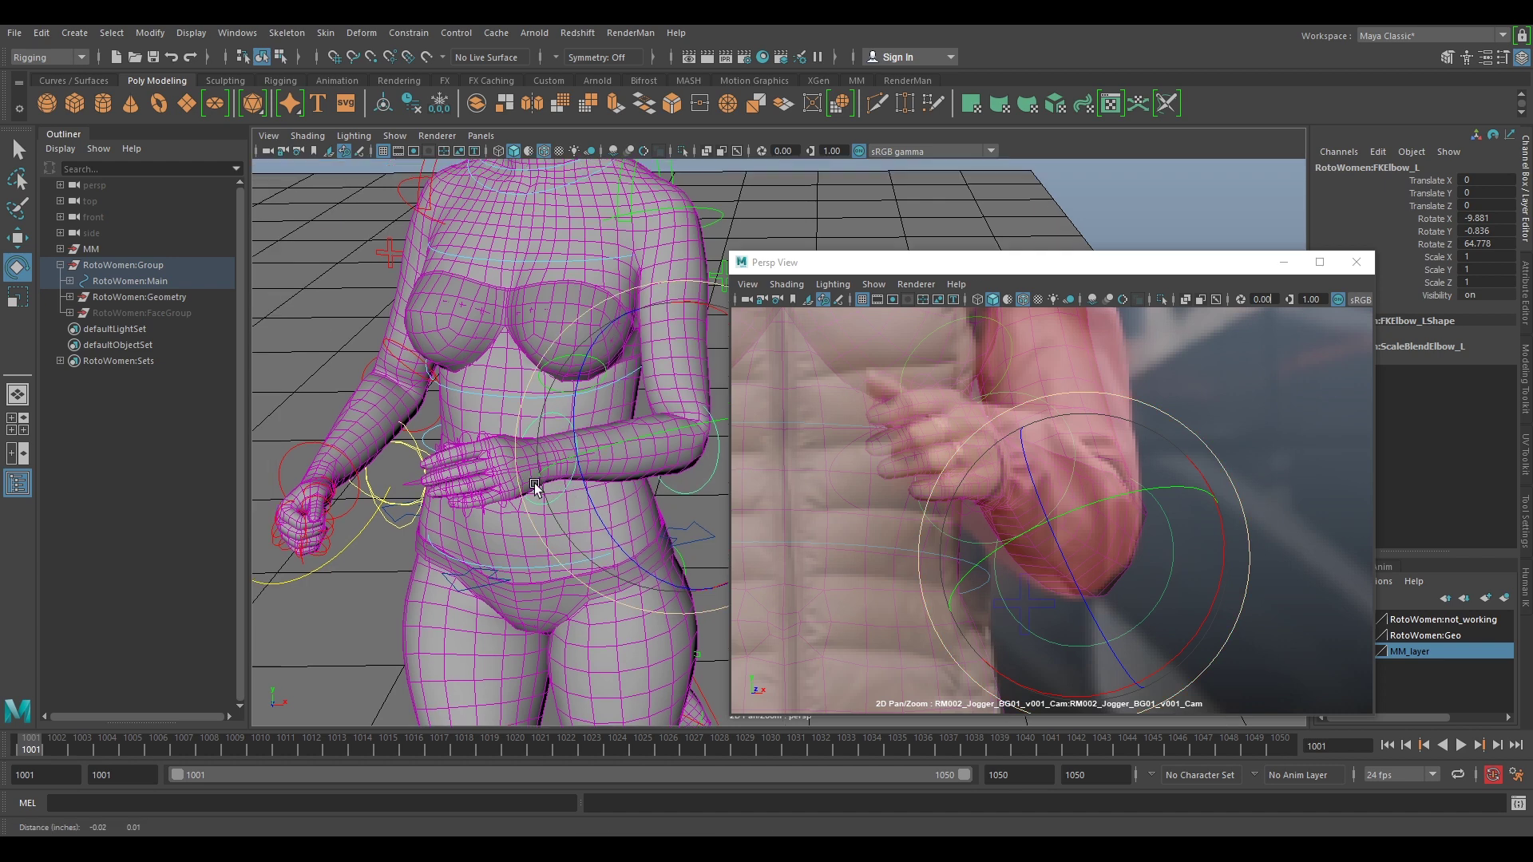
{"action": "scroll", "coordinate": [535, 487], "scroll_direction": "up", "scroll_amount": 4}
{"action": "left_click_drag", "start_coordinate": [551, 536], "coordinate": [666, 571], "text": "alt"}
{"action": "middle_click_drag", "start_coordinate": [666, 570], "coordinate": [615, 527], "text": "alt"}
{"action": "left_click_drag", "start_coordinate": [615, 527], "coordinate": [671, 547], "text": "alt"}
{"action": "middle_click_drag", "start_coordinate": [670, 547], "coordinate": [482, 403], "text": "alt"}
{"action": "scroll", "coordinate": [482, 403], "scroll_direction": "down", "scroll_amount": 4}
{"action": "middle_click_drag", "start_coordinate": [619, 534], "coordinate": [467, 489], "text": "alt"}
{"action": "scroll", "coordinate": [411, 438], "scroll_direction": "up", "scroll_amount": 3}
{"action": "left_click", "coordinate": [656, 341]}
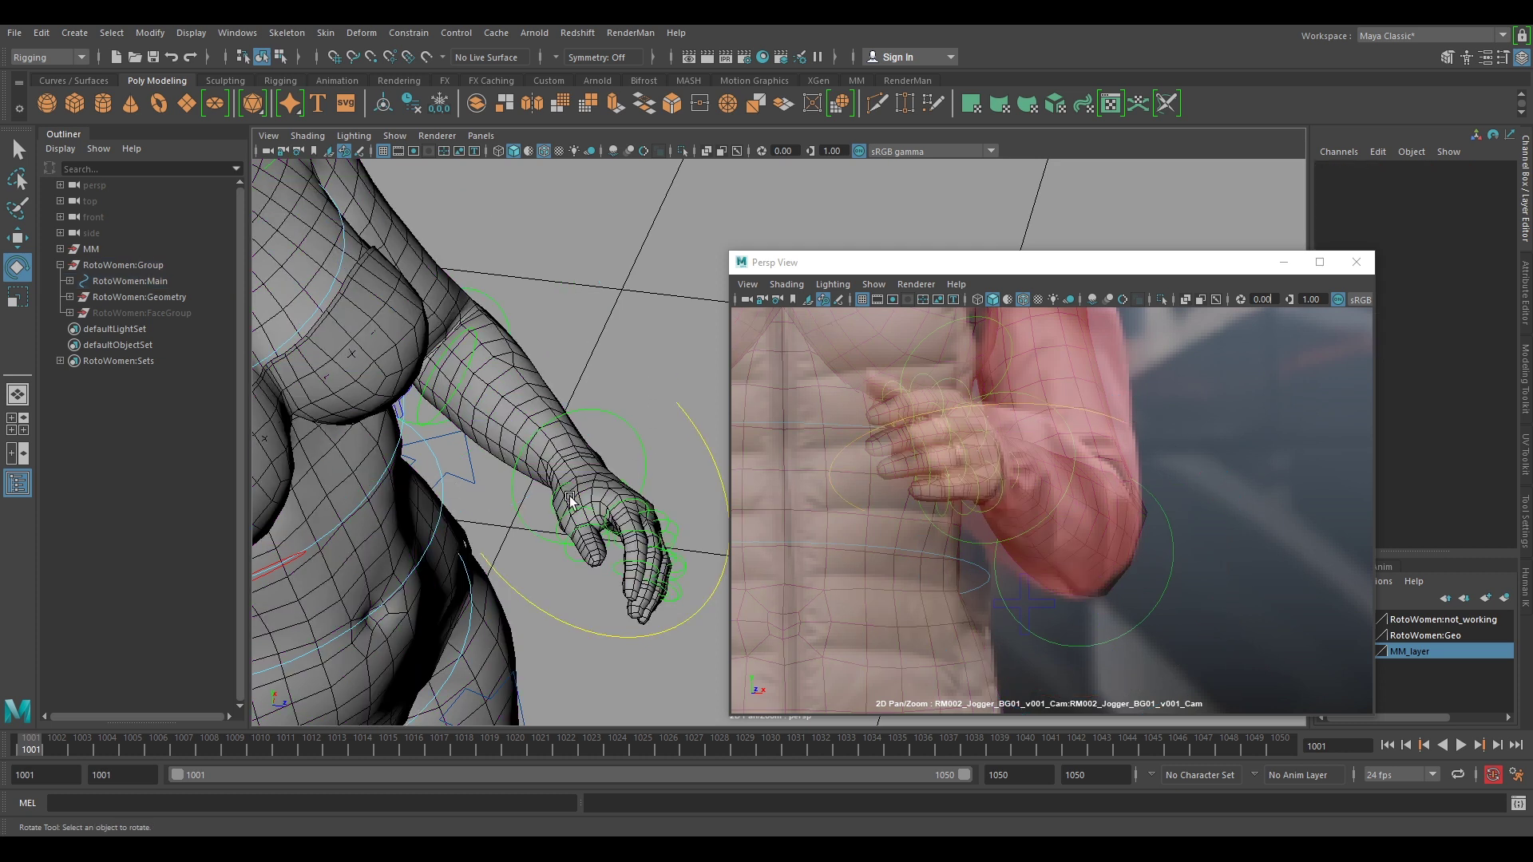
{"action": "left_click", "coordinate": [553, 496]}
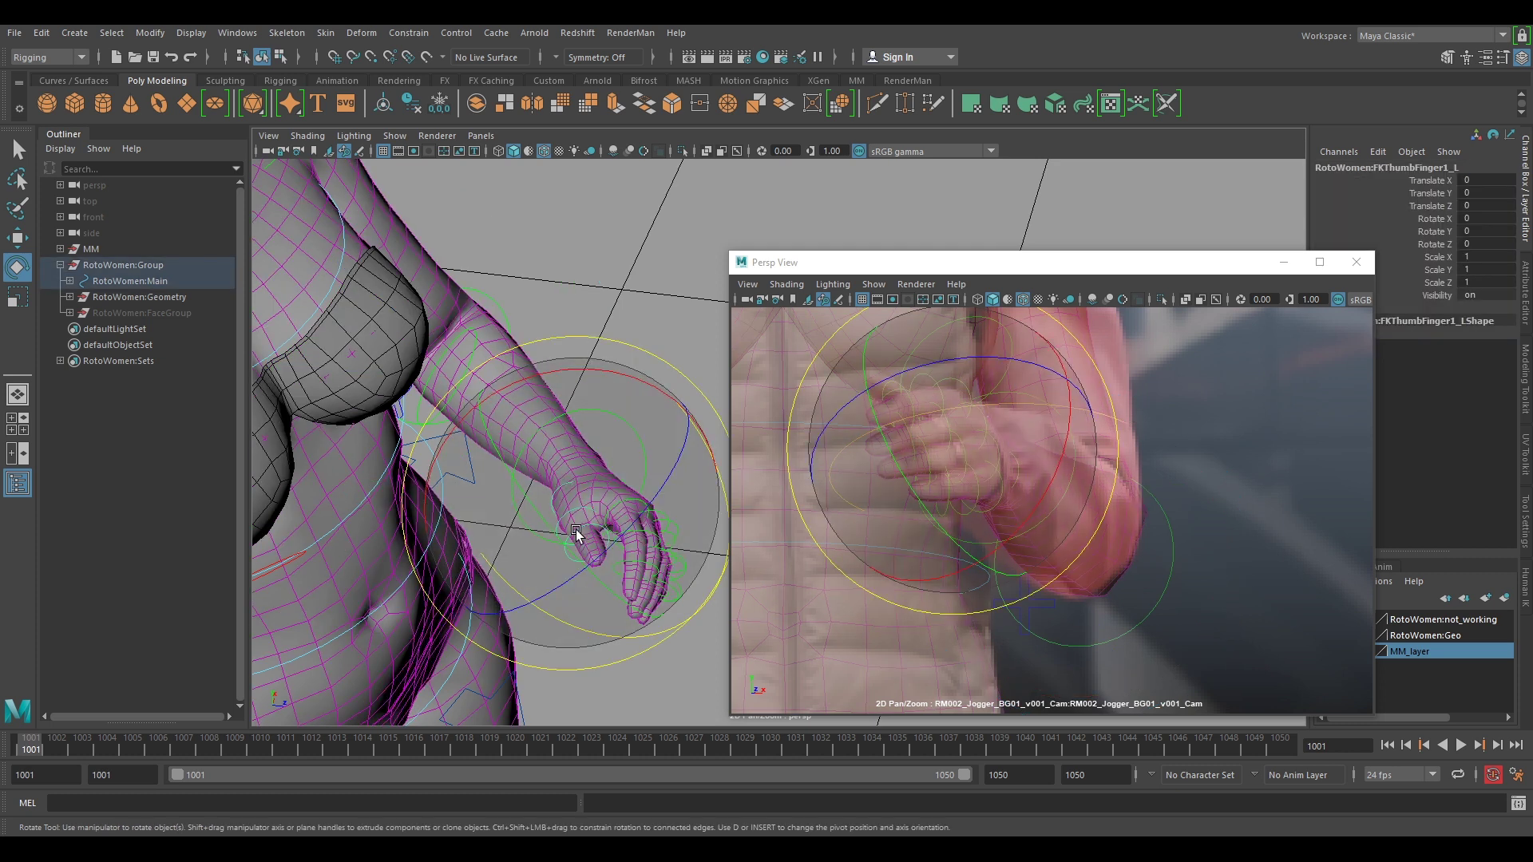
{"action": "left_click_drag", "start_coordinate": [558, 533], "coordinate": [620, 516]}
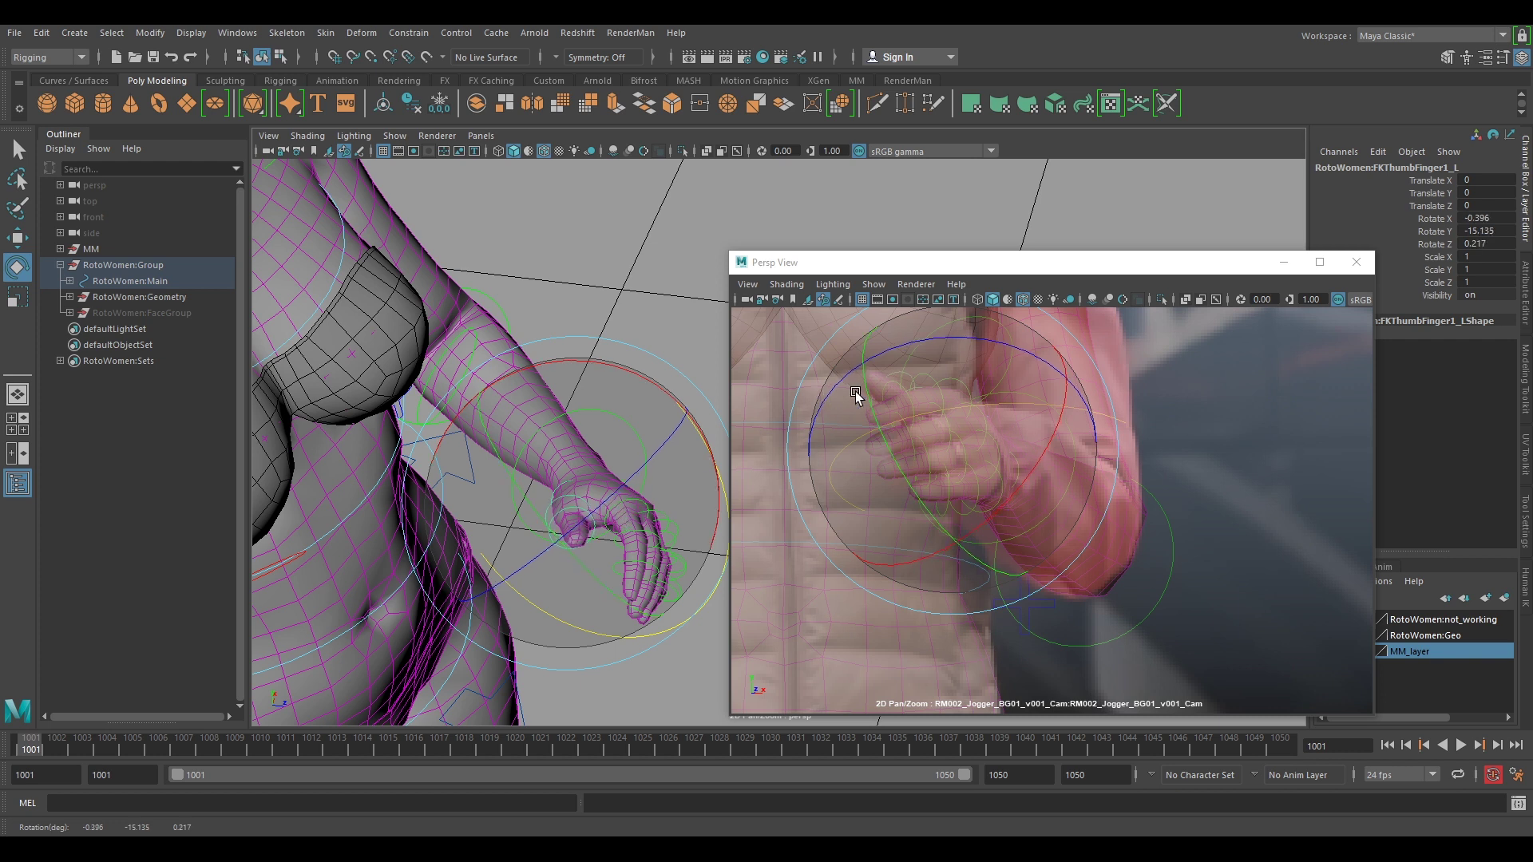
Rotate the base joint control of the left index finger to X -6.739, Y 27.83, Z 20.297, following the hand in the footage
{"action": "right_click_drag", "start_coordinate": [858, 389], "coordinate": [1066, 462]}
{"action": "middle_click_drag", "start_coordinate": [934, 415], "coordinate": [1193, 597]}
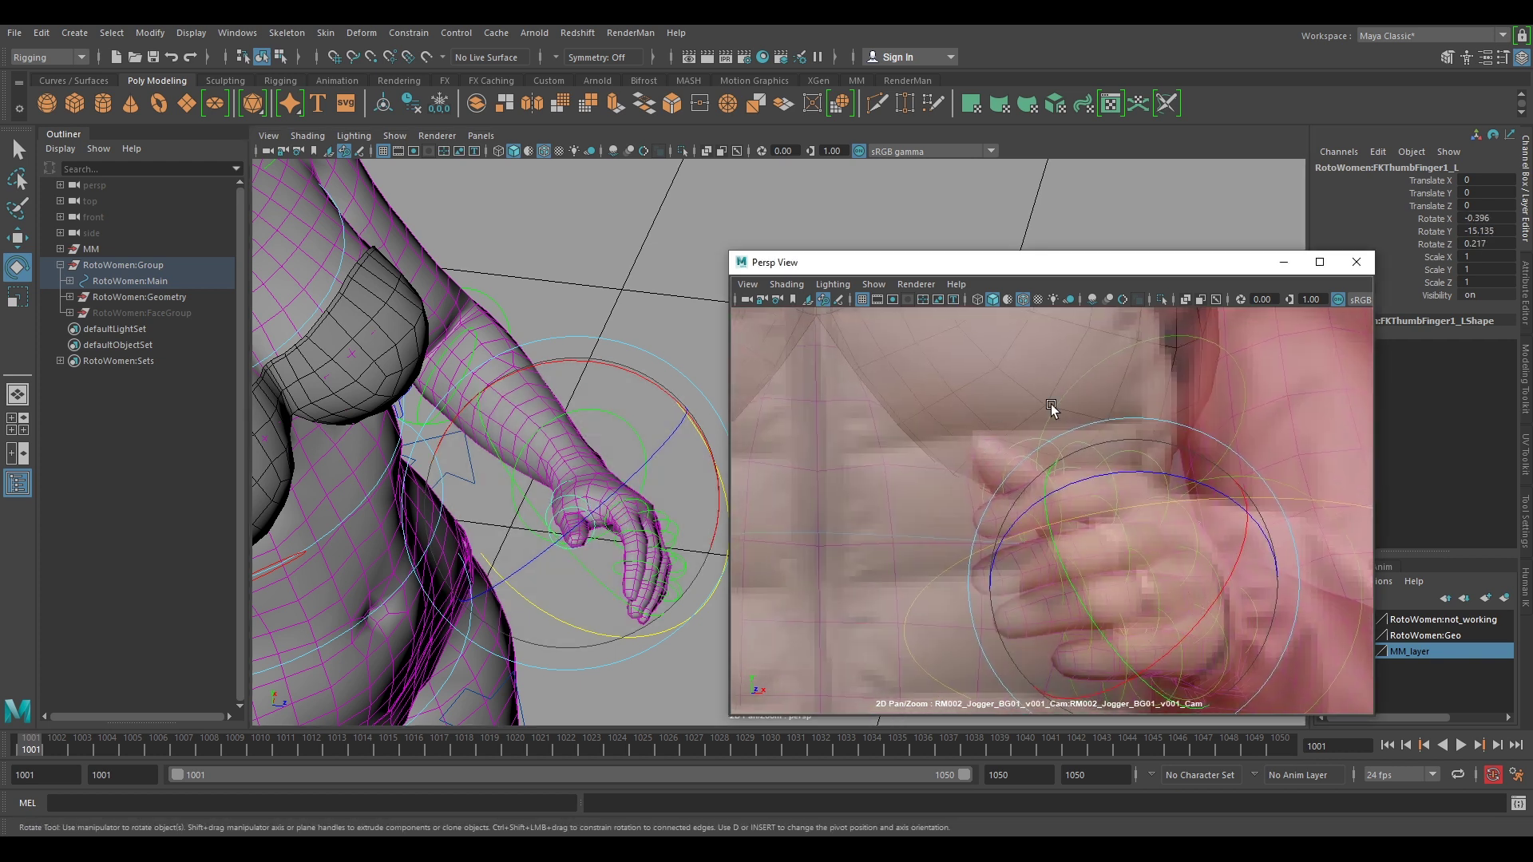
{"action": "left_click_drag", "start_coordinate": [614, 575], "coordinate": [522, 547], "text": "alt"}
{"action": "middle_click_drag", "start_coordinate": [521, 376], "coordinate": [543, 443], "text": "alt"}
{"action": "left_click", "coordinate": [657, 437]}
{"action": "left_click", "coordinate": [567, 355]}
{"action": "left_click_drag", "start_coordinate": [1187, 435], "coordinate": [1056, 466]}
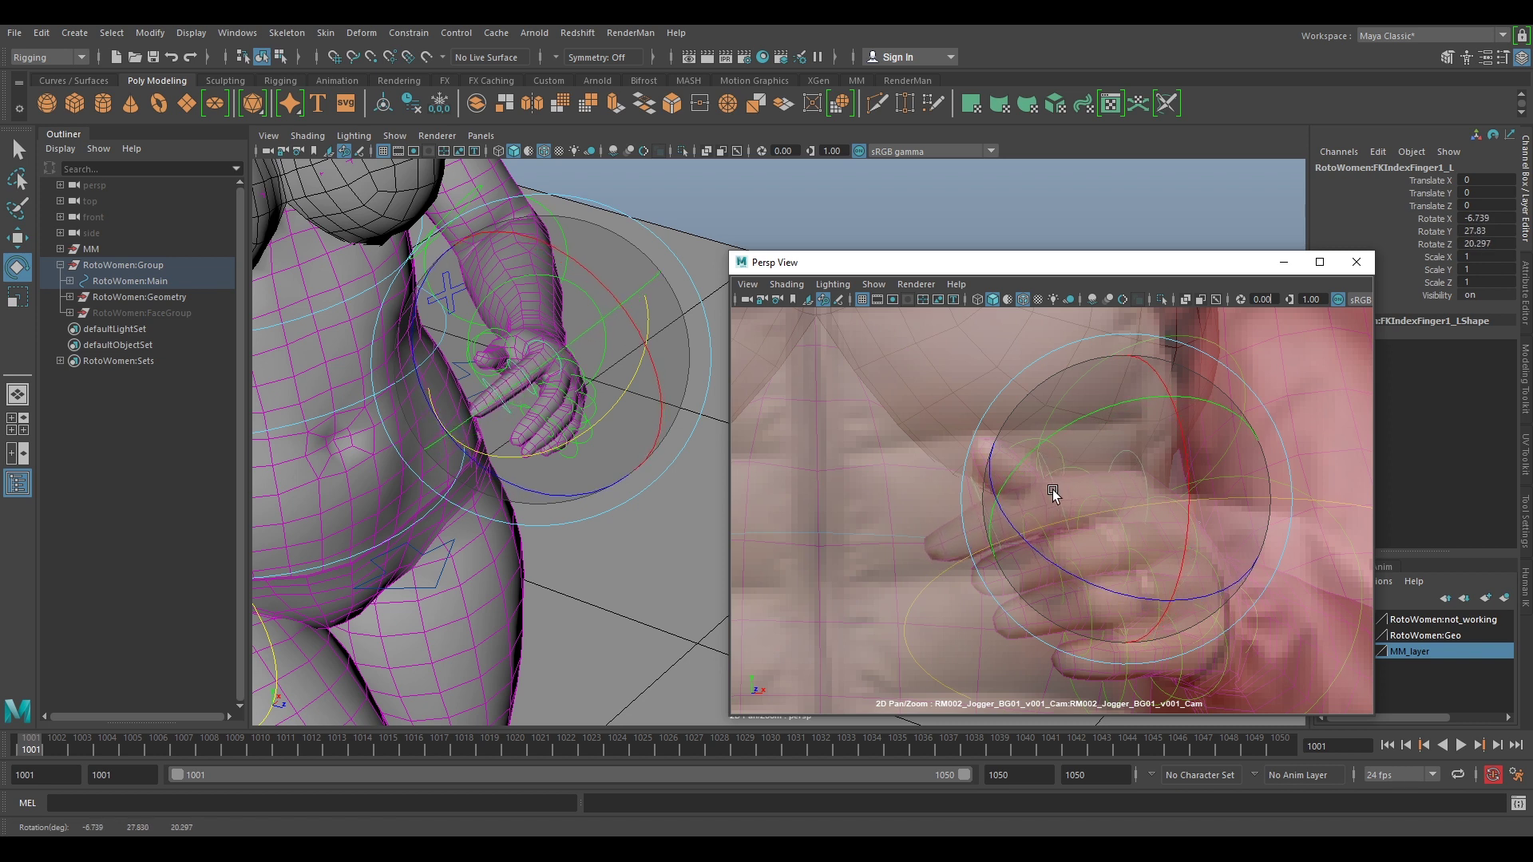
Curl the left index finger toward the palm by rotating its outer joint controls
{"action": "key", "text": "w"}
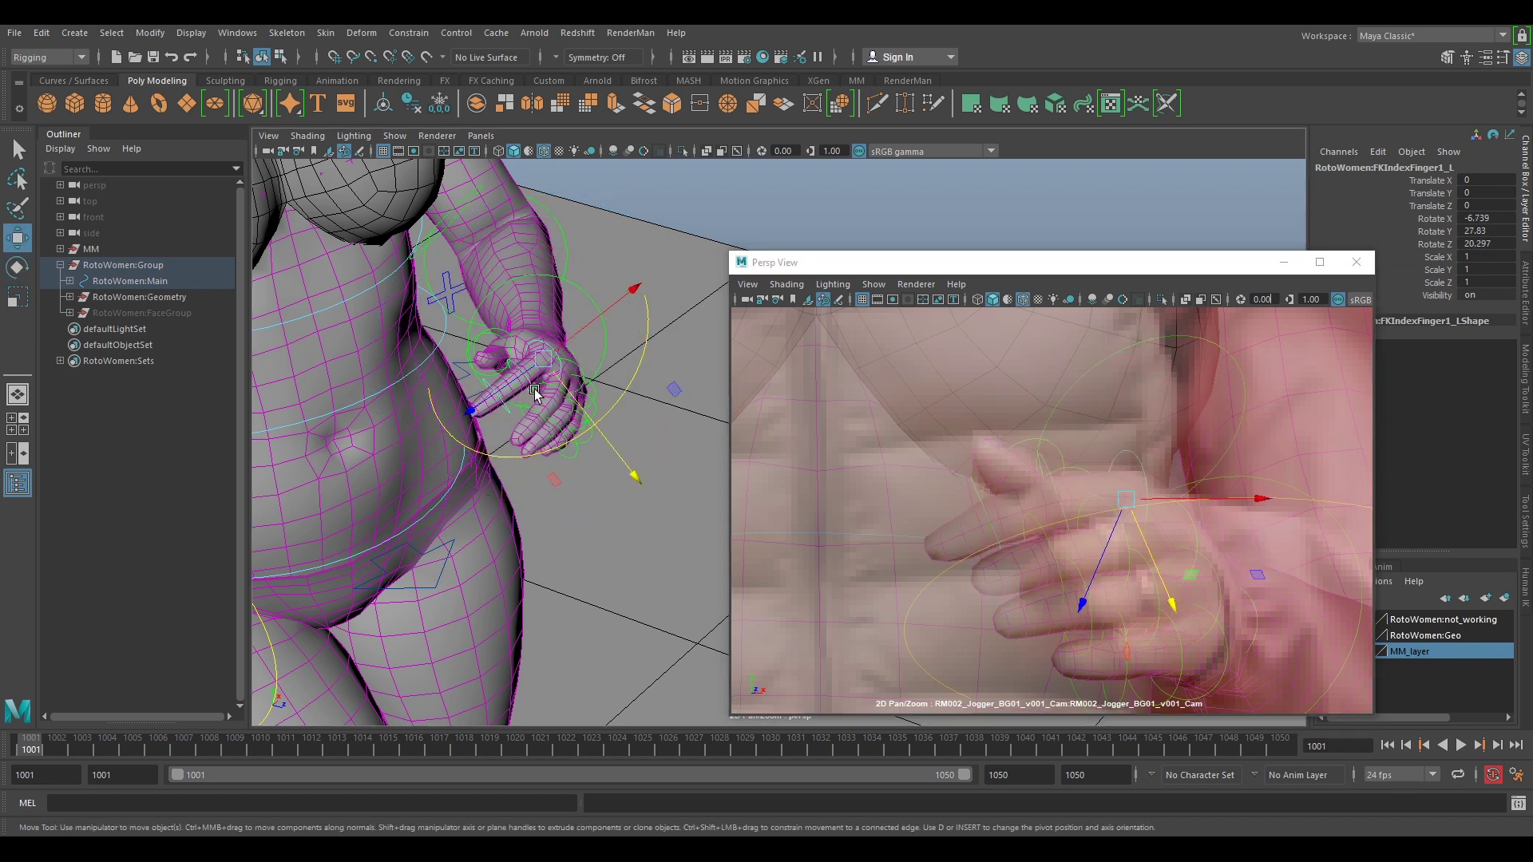
{"action": "left_click", "coordinate": [535, 392]}
{"action": "key", "text": "e"}
{"action": "left_click_drag", "start_coordinate": [526, 387], "coordinate": [609, 487]}
{"action": "left_click", "coordinate": [641, 565]}
{"action": "left_click_drag", "start_coordinate": [641, 566], "coordinate": [539, 472], "text": "alt"}
{"action": "left_click", "coordinate": [537, 568]}
{"action": "left_click_drag", "start_coordinate": [572, 551], "coordinate": [525, 467]}
Rotate the base joint control of the left middle finger to about X -10, Y 25, Z 14
{"action": "middle_click_drag", "start_coordinate": [525, 467], "coordinate": [686, 407], "text": "alt"}
{"action": "left_click", "coordinate": [646, 472]}
{"action": "key", "text": "w"}
{"action": "left_click", "coordinate": [647, 473]}
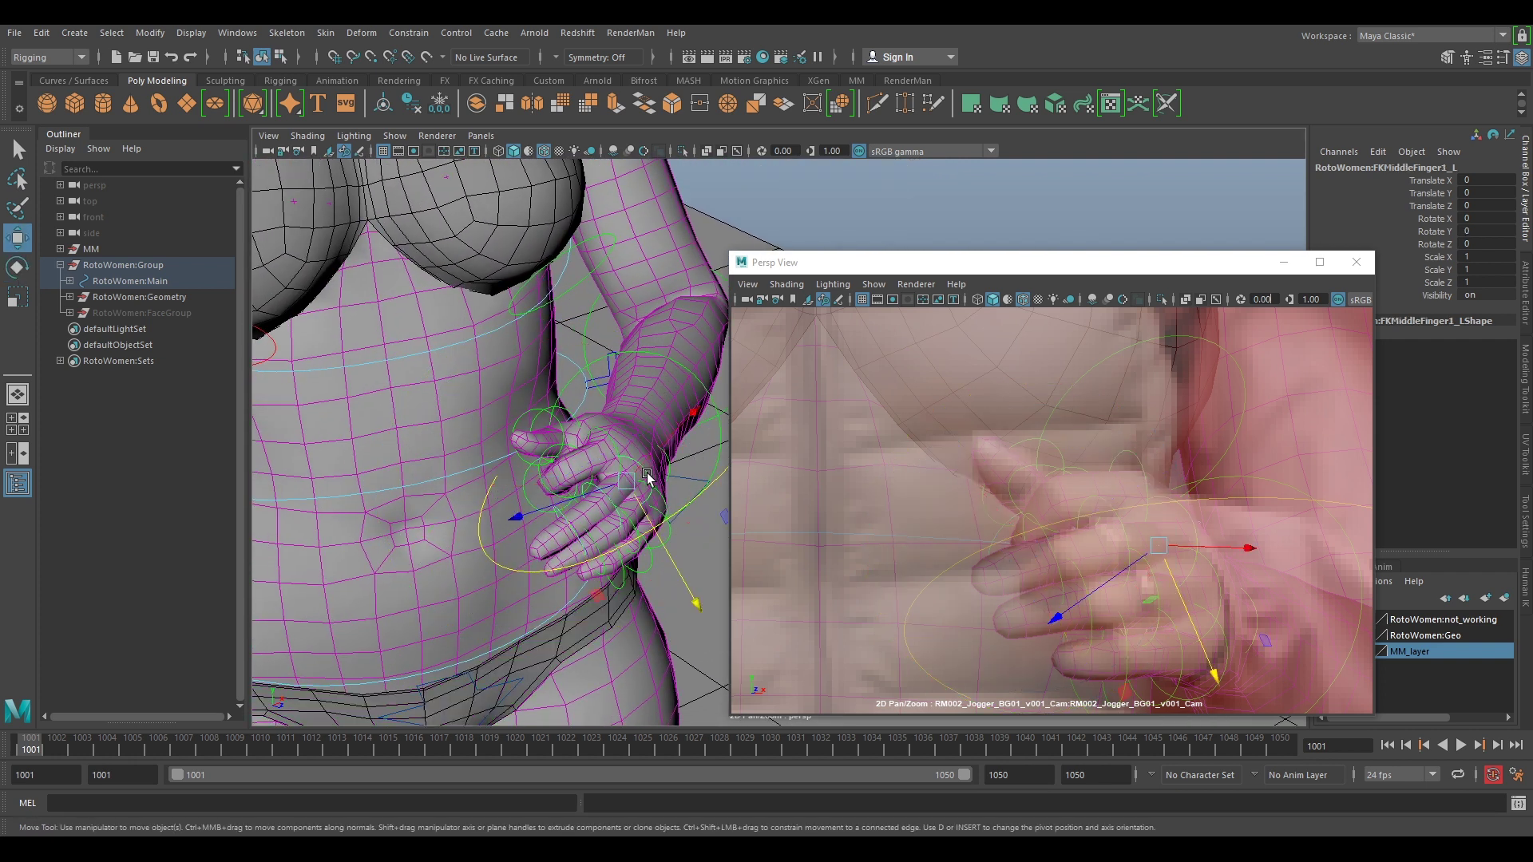
{"action": "key", "text": "e"}
{"action": "left_click_drag", "start_coordinate": [648, 506], "coordinate": [982, 455]}
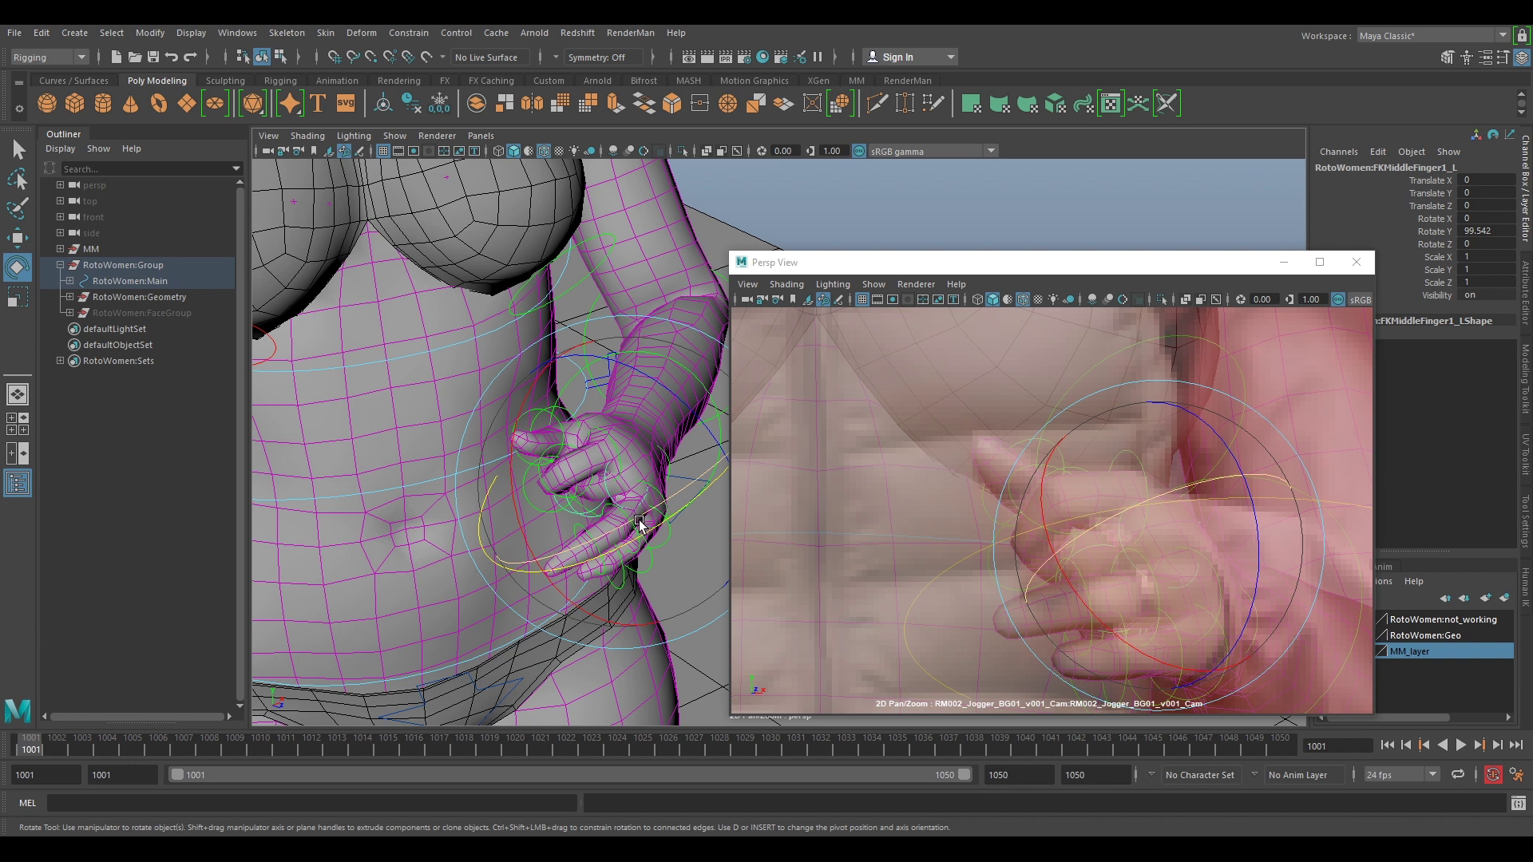
{"action": "left_click_drag", "start_coordinate": [638, 520], "coordinate": [798, 496]}
{"action": "mouse_move", "coordinate": [650, 521]}
{"action": "left_mouse_down"}
{"action": "mouse_move", "coordinate": [550, 480]}
{"action": "mouse_move", "coordinate": [636, 520]}
{"action": "left_mouse_up"}
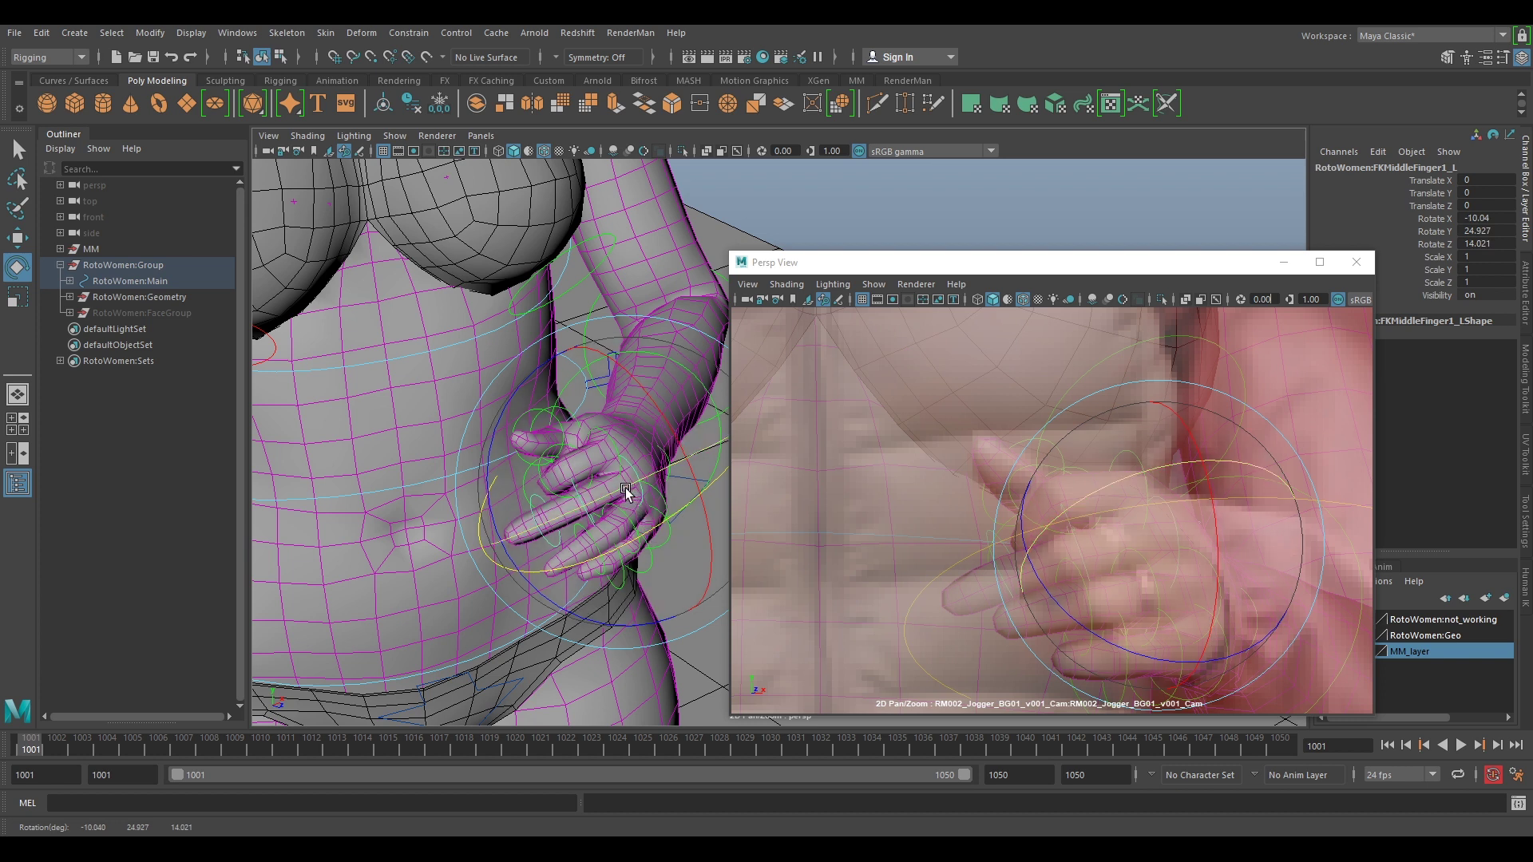
{"action": "mouse_move", "coordinate": [606, 489]}
{"action": "left_mouse_down"}
{"action": "mouse_move", "coordinate": [576, 554]}
{"action": "mouse_move", "coordinate": [548, 541]}
{"action": "mouse_move", "coordinate": [588, 535]}
{"action": "mouse_move", "coordinate": [616, 484]}
{"action": "left_mouse_up"}
{"action": "left_click", "coordinate": [657, 214]}
Bend the second joint of the left middle finger to Rotate Y 45.748
{"action": "left_click_drag", "start_coordinate": [593, 381], "coordinate": [652, 368], "text": "alt"}
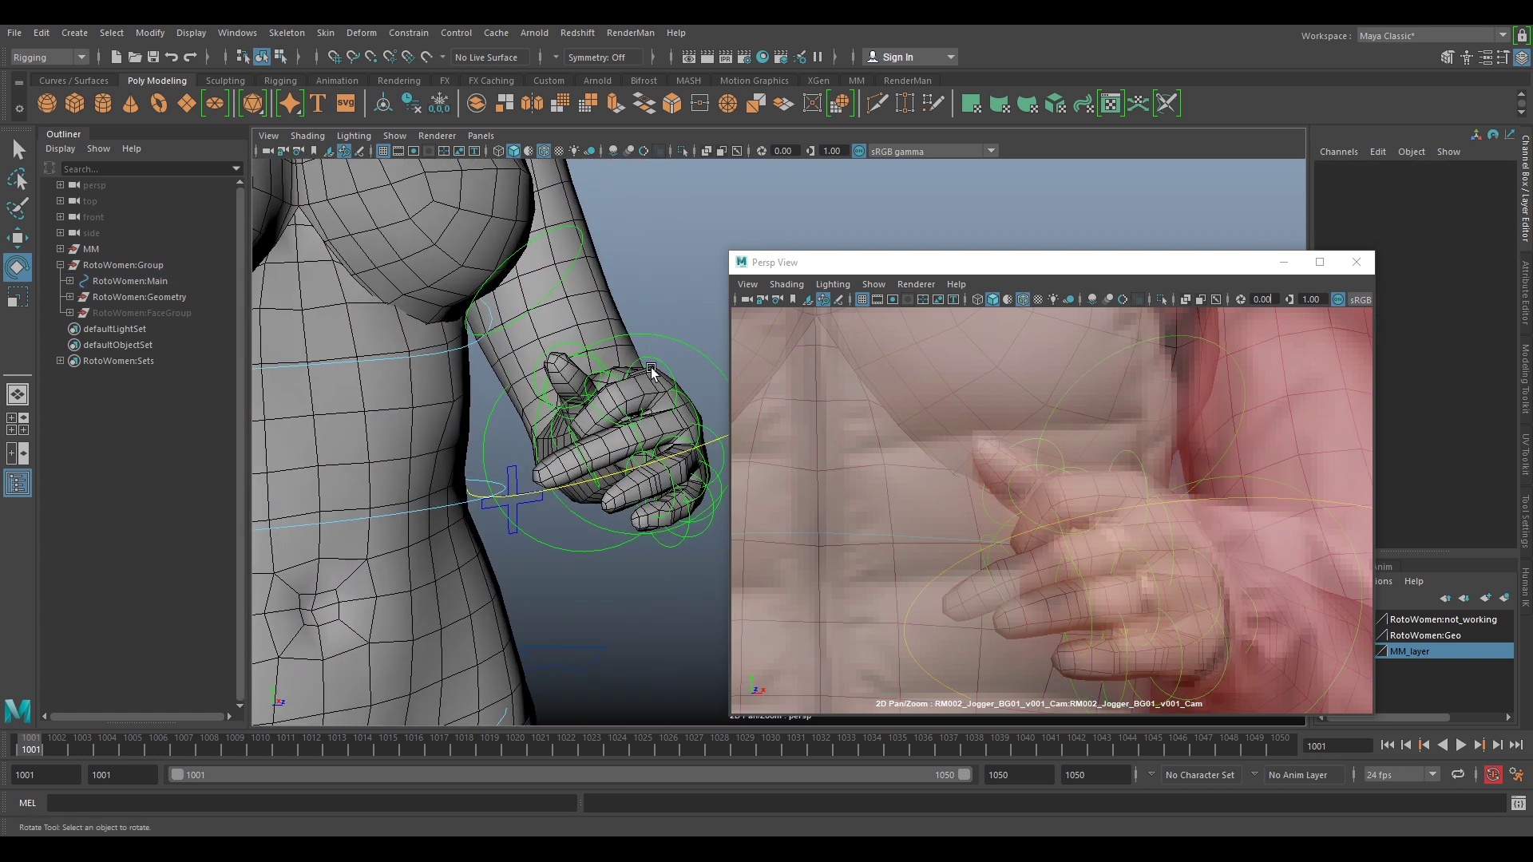
{"action": "left_click", "coordinate": [638, 435]}
{"action": "left_click_drag", "start_coordinate": [636, 437], "coordinate": [511, 490]}
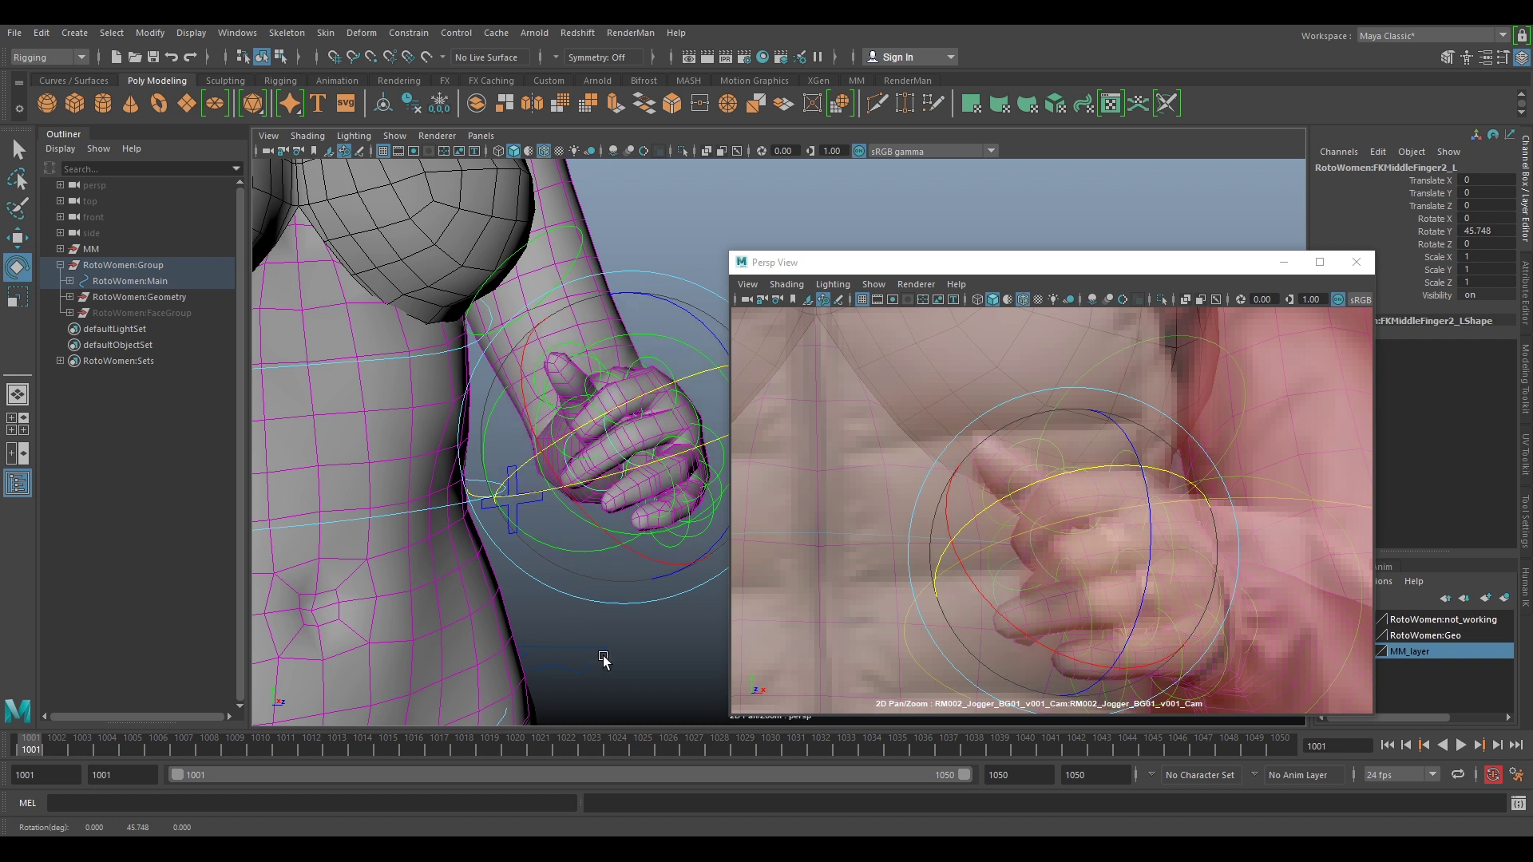
Bend the outermost joint of the left middle finger to Rotate Y 37.604
{"action": "left_click", "coordinate": [540, 513]}
{"action": "left_click", "coordinate": [571, 483]}
{"action": "left_click_drag", "start_coordinate": [568, 472], "coordinate": [494, 494]}
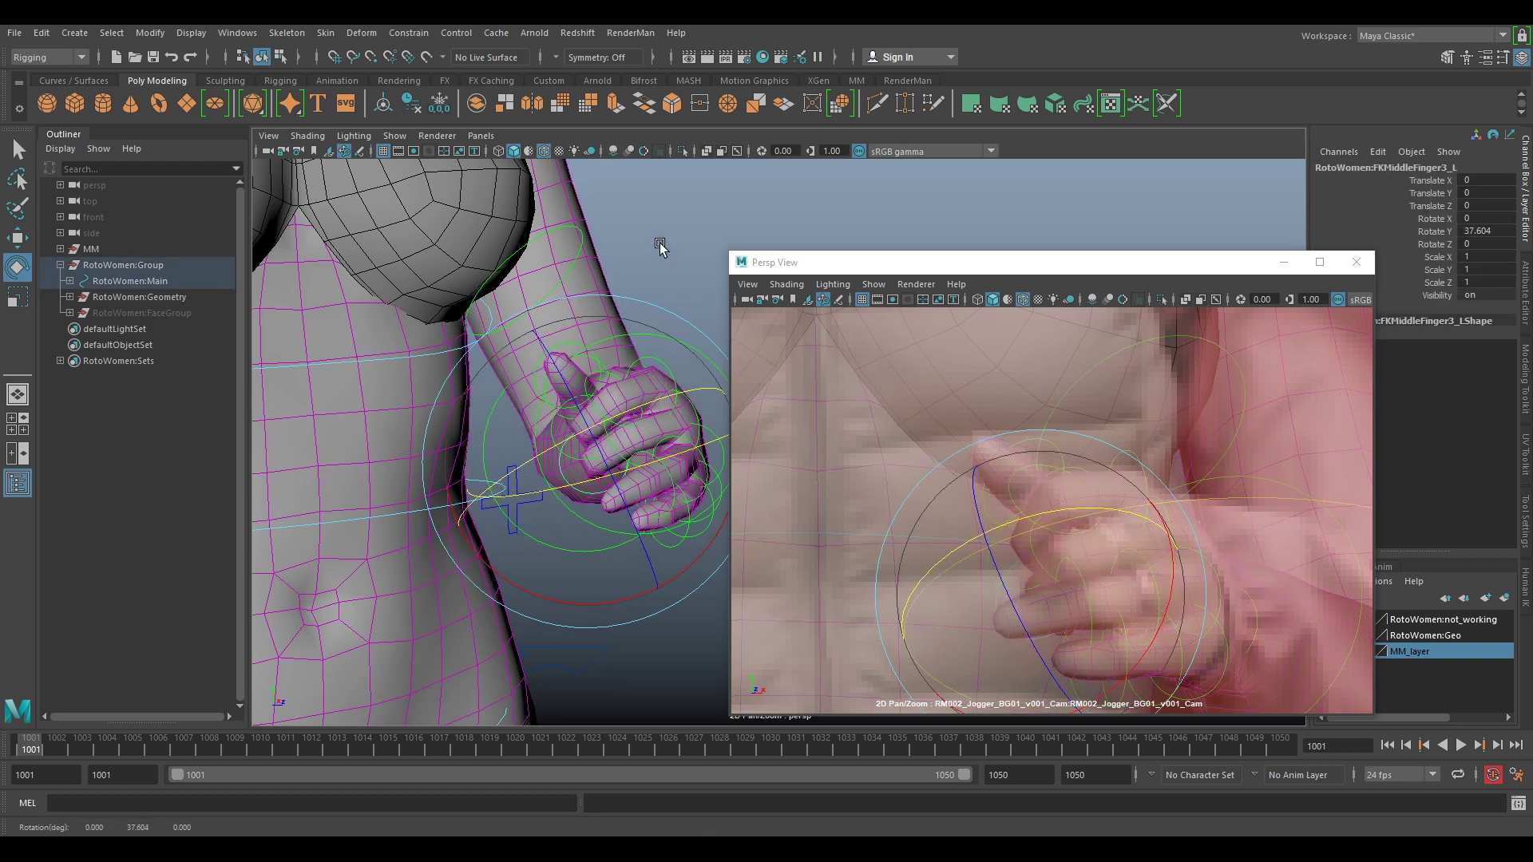
Refine the left middle finger's base joint rotation to X -13.596, Y 31.007, Z 19.317 against the footage
{"action": "left_click", "coordinate": [663, 372]}
{"action": "left_click", "coordinate": [691, 426]}
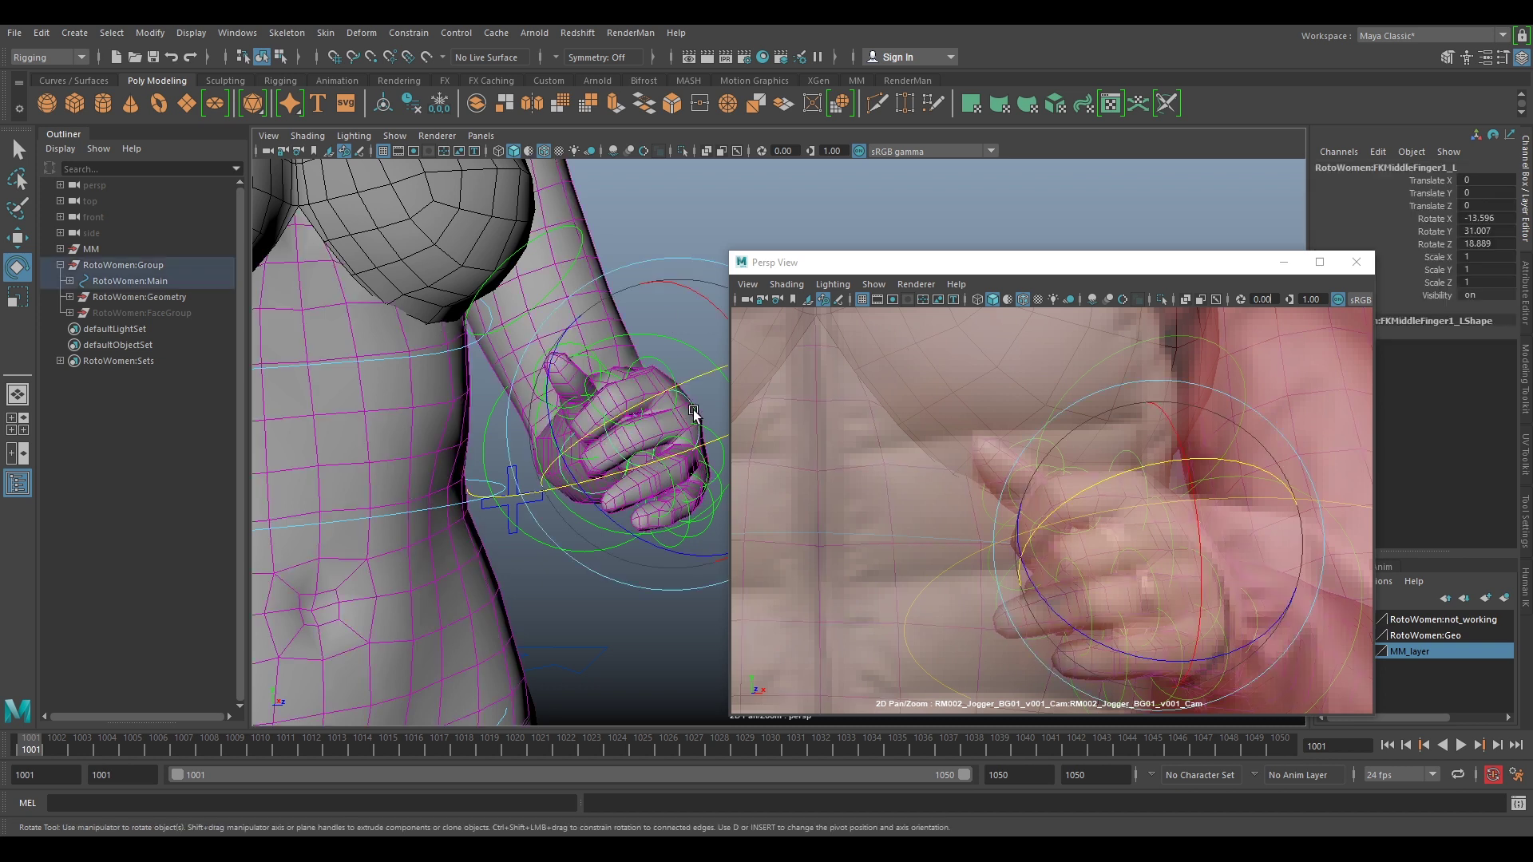
{"action": "left_click_drag", "start_coordinate": [586, 492], "coordinate": [589, 493]}
{"action": "key", "text": "backslash"}
{"action": "scroll", "coordinate": [1066, 469], "scroll_direction": "down", "scroll_amount": 1}
{"action": "middle_click_drag", "start_coordinate": [1073, 451], "coordinate": [1090, 357]}
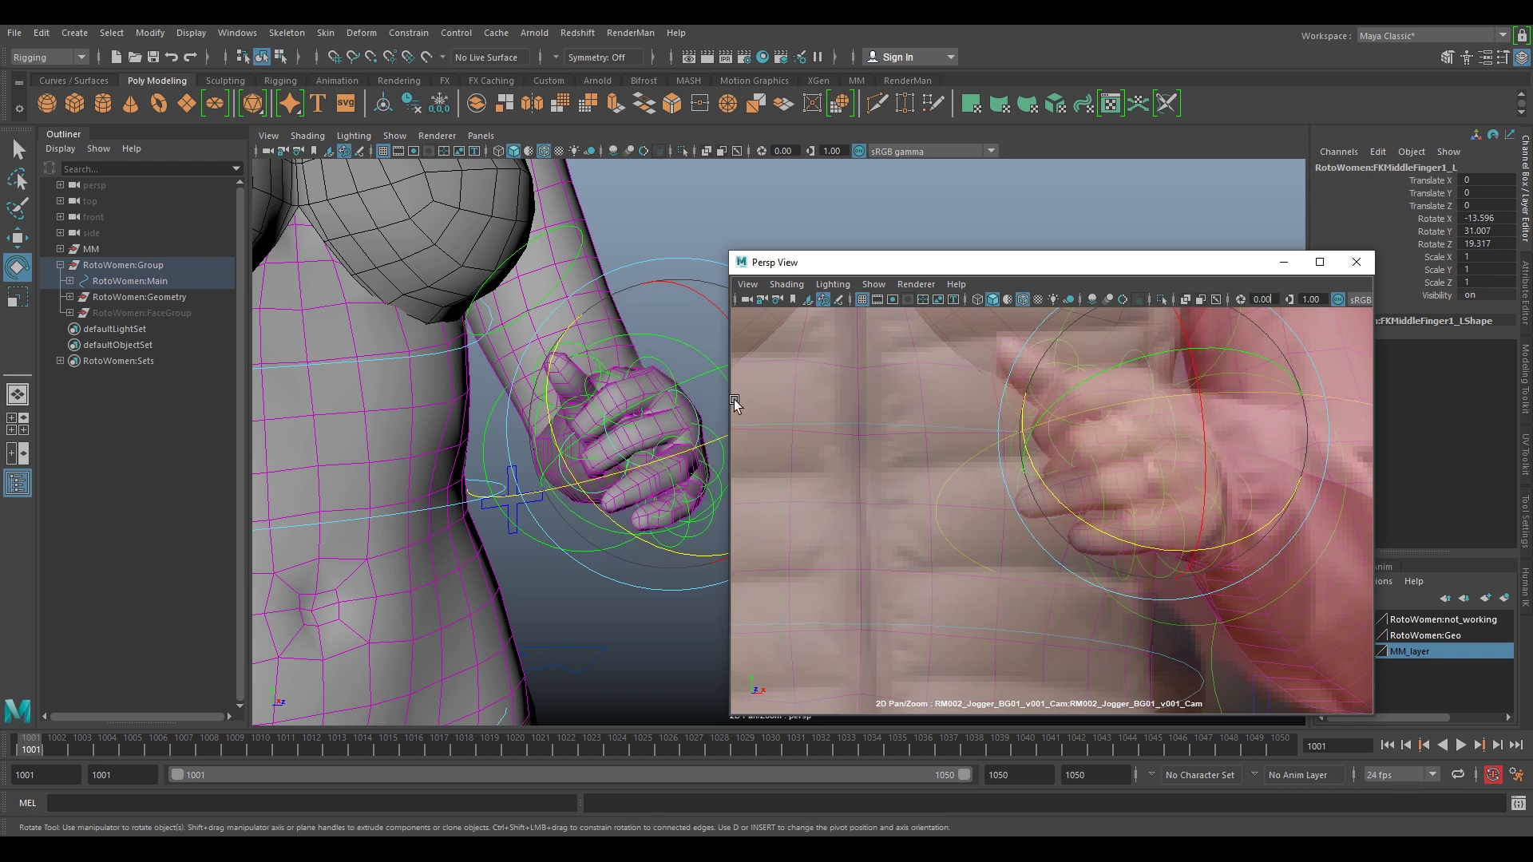
Rotate the base joint control of the left ring finger to follow the jogger's hand in the footage
{"action": "left_click", "coordinate": [691, 182]}
{"action": "left_click_drag", "start_coordinate": [692, 236], "coordinate": [669, 339], "text": "alt"}
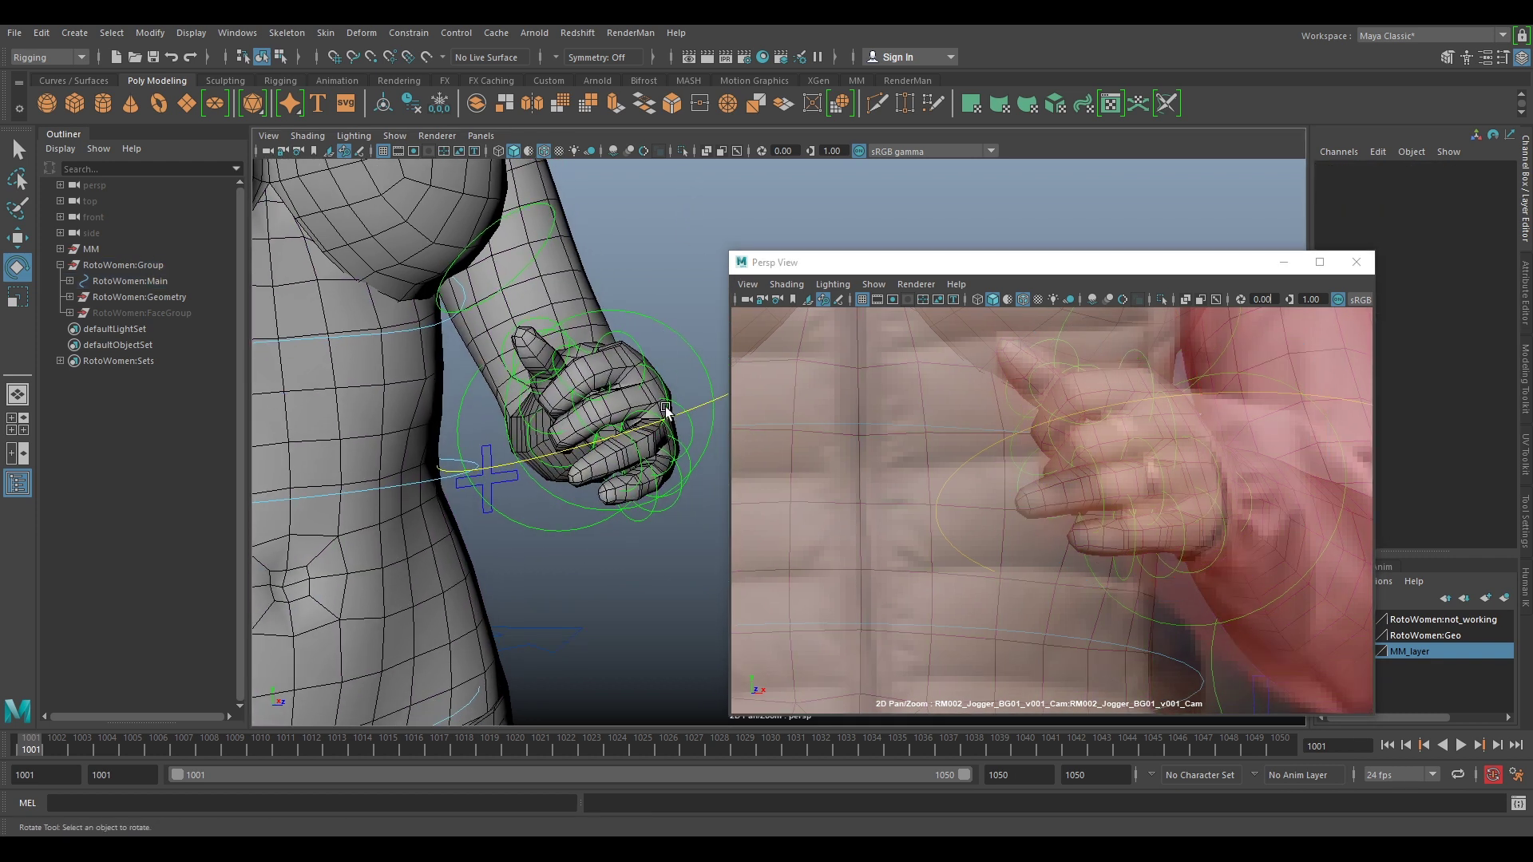
{"action": "left_click", "coordinate": [693, 415]}
{"action": "left_click_drag", "start_coordinate": [1136, 503], "coordinate": [1081, 517]}
{"action": "left_click_drag", "start_coordinate": [1201, 431], "coordinate": [1205, 387]}
{"action": "left_click", "coordinate": [486, 621]}
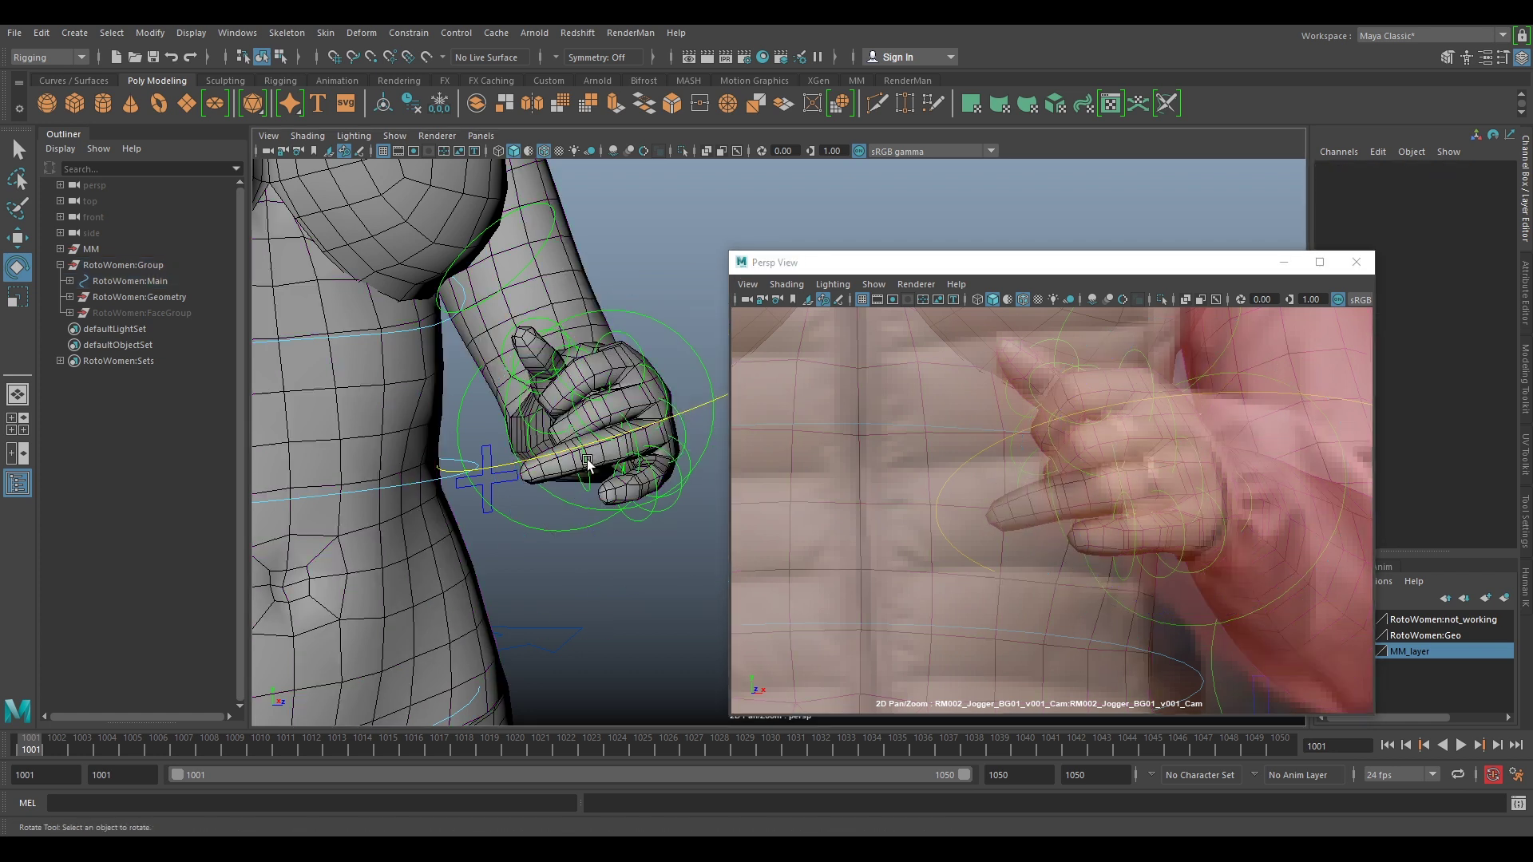
Curl the left ring finger toward the palm by rotating its second and outermost joint controls
{"action": "left_click", "coordinate": [636, 440]}
{"action": "left_click_drag", "start_coordinate": [641, 460], "coordinate": [556, 485]}
{"action": "left_click_drag", "start_coordinate": [673, 395], "coordinate": [608, 623]}
{"action": "left_click", "coordinate": [608, 623]}
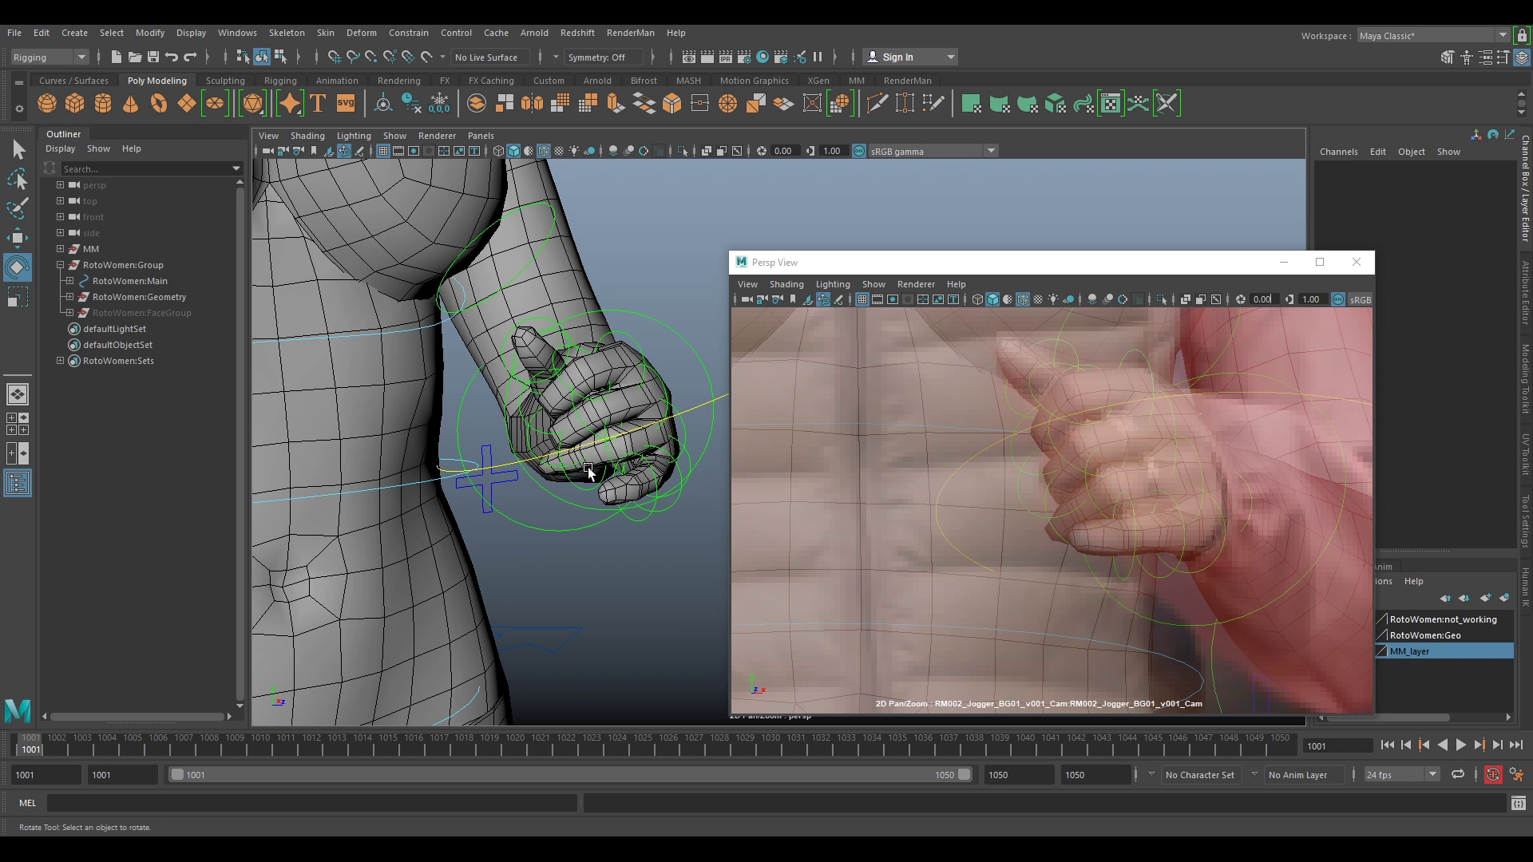
{"action": "left_click", "coordinate": [582, 484]}
{"action": "left_click_drag", "start_coordinate": [611, 447], "coordinate": [501, 463]}
{"action": "left_click", "coordinate": [659, 619]}
Rotate the base joint control of the left pinky finger to line it up with the footage
{"action": "left_click_drag", "start_coordinate": [696, 489], "coordinate": [675, 380], "text": "alt"}
{"action": "left_click", "coordinate": [685, 435]}
{"action": "left_click_drag", "start_coordinate": [674, 454], "coordinate": [568, 385]}
{"action": "left_click_drag", "start_coordinate": [633, 590], "coordinate": [630, 528], "text": "alt"}
{"action": "left_click", "coordinate": [629, 528]}
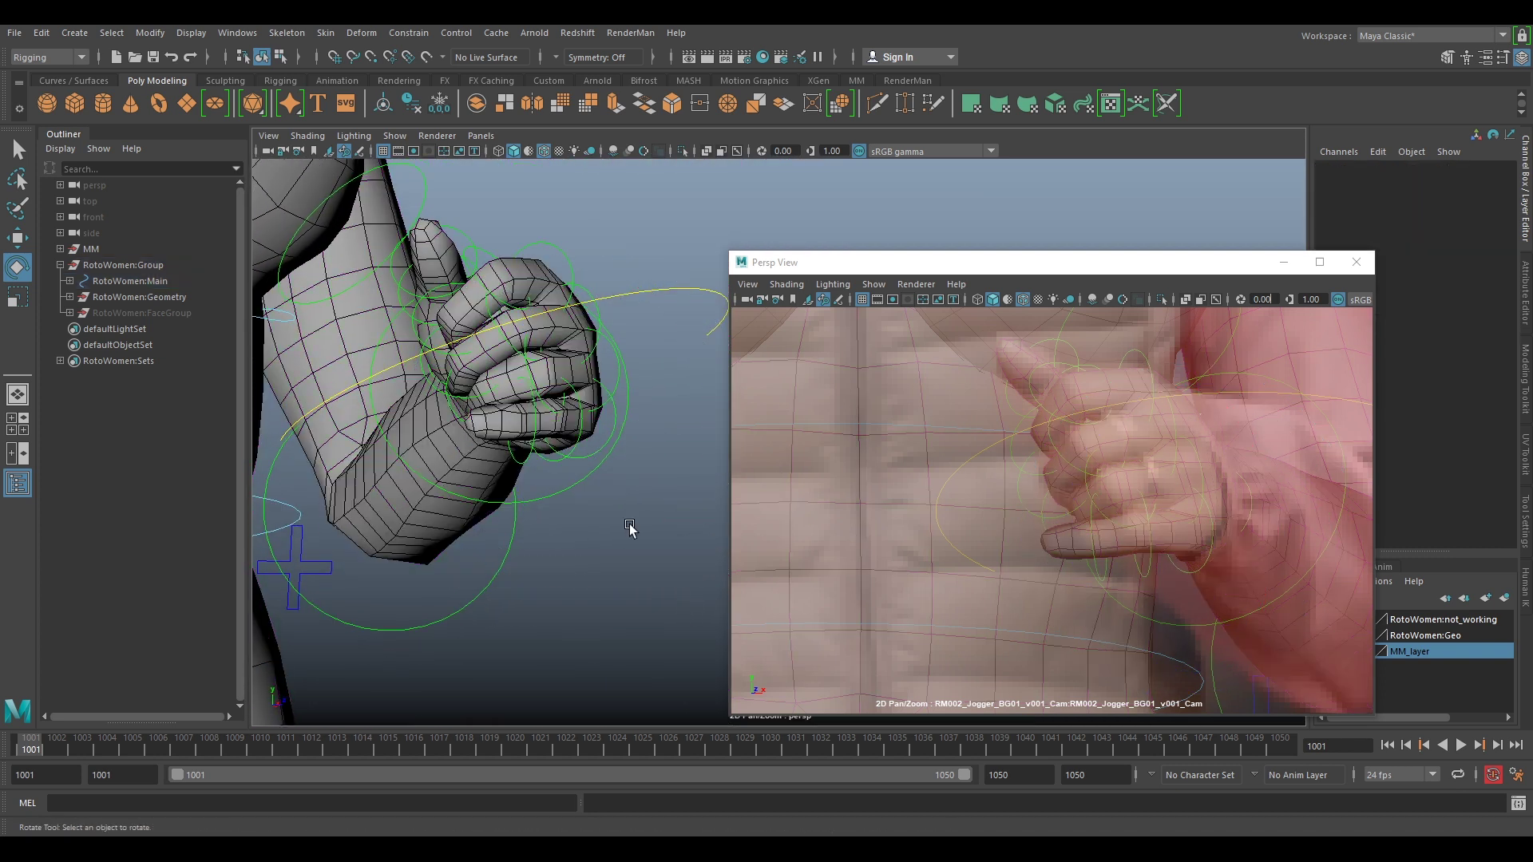
Curl the left pinky finger into the fist by rotating its second and outermost joint controls
{"action": "left_click", "coordinate": [575, 435]}
{"action": "left_click_drag", "start_coordinate": [601, 387], "coordinate": [519, 408]}
{"action": "mouse_move", "coordinate": [590, 466]}
{"action": "left_mouse_down"}
{"action": "mouse_move", "coordinate": [588, 443]}
{"action": "mouse_move", "coordinate": [596, 482]}
{"action": "mouse_move", "coordinate": [578, 447]}
{"action": "left_mouse_up"}
{"action": "middle_click_drag", "start_coordinate": [579, 406], "coordinate": [611, 523], "text": "alt"}
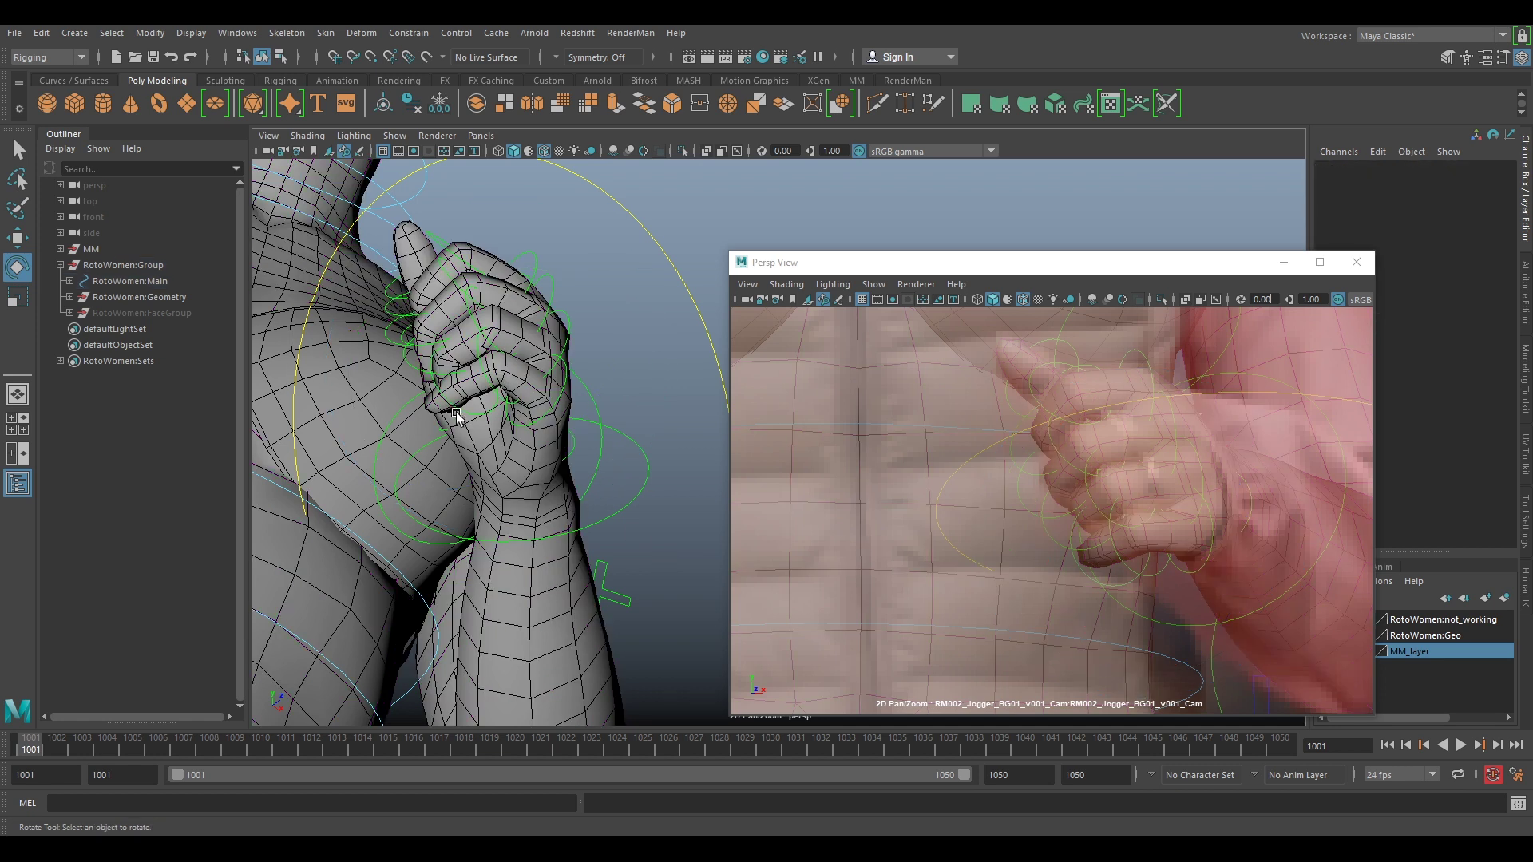
{"action": "left_click", "coordinate": [460, 395]}
{"action": "left_click_drag", "start_coordinate": [462, 313], "coordinate": [495, 473]}
{"action": "left_click_drag", "start_coordinate": [606, 471], "coordinate": [678, 611]}
{"action": "left_click", "coordinate": [652, 613]}
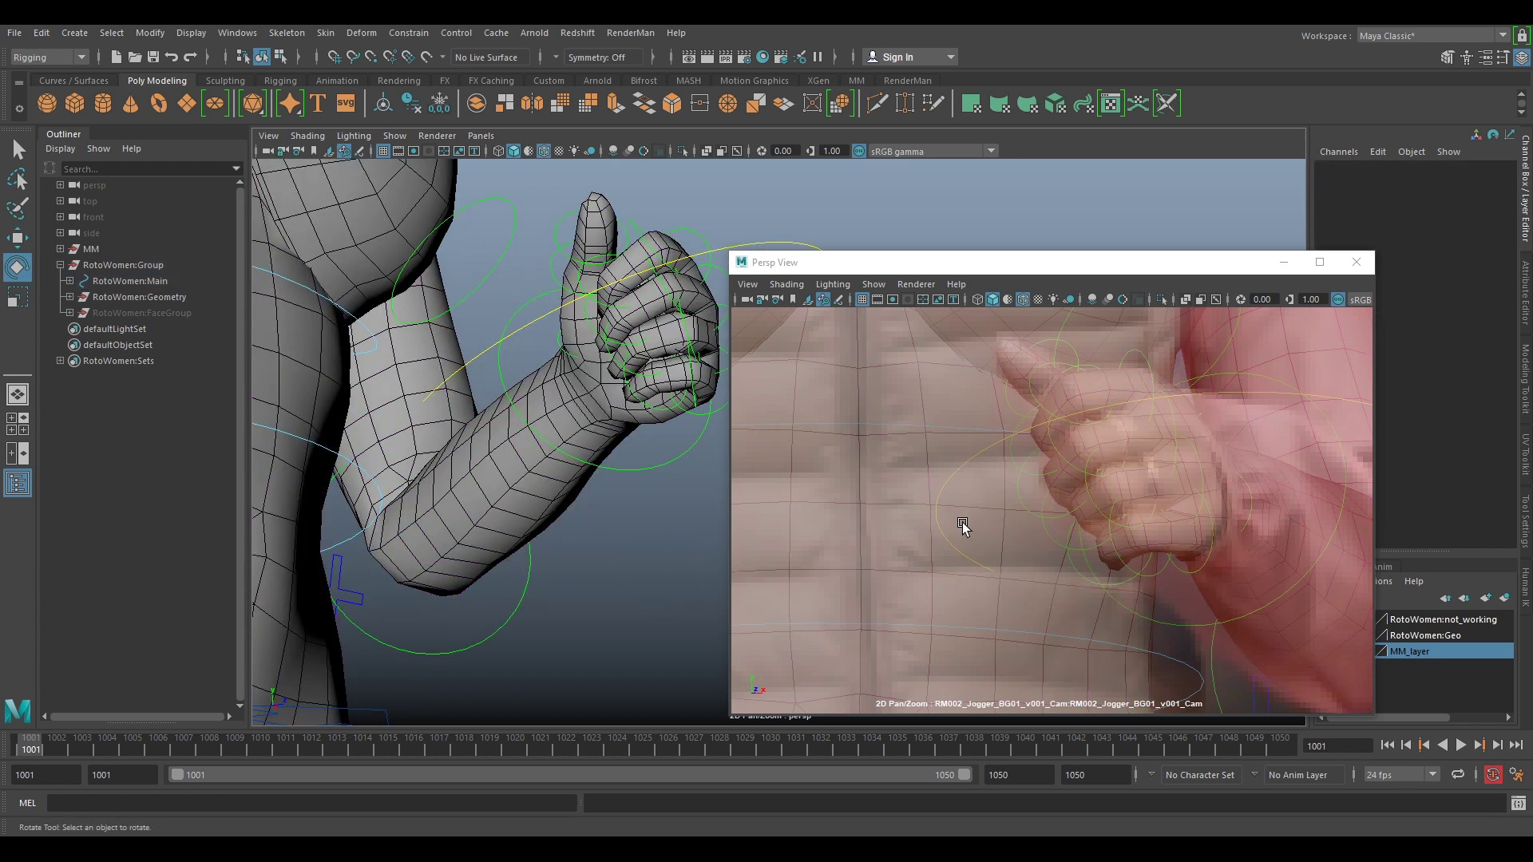
Fine-tune the left pinky finger's base joint, moving it to Translate X 0.004, Y -0.09, Z 0.014
{"action": "left_click_drag", "start_coordinate": [657, 463], "coordinate": [523, 479], "text": "alt"}
{"action": "left_click", "coordinate": [534, 482]}
{"action": "left_click_drag", "start_coordinate": [670, 456], "coordinate": [669, 469]}
{"action": "left_click_drag", "start_coordinate": [644, 549], "coordinate": [642, 562], "text": "alt"}
{"action": "left_click", "coordinate": [684, 589]}
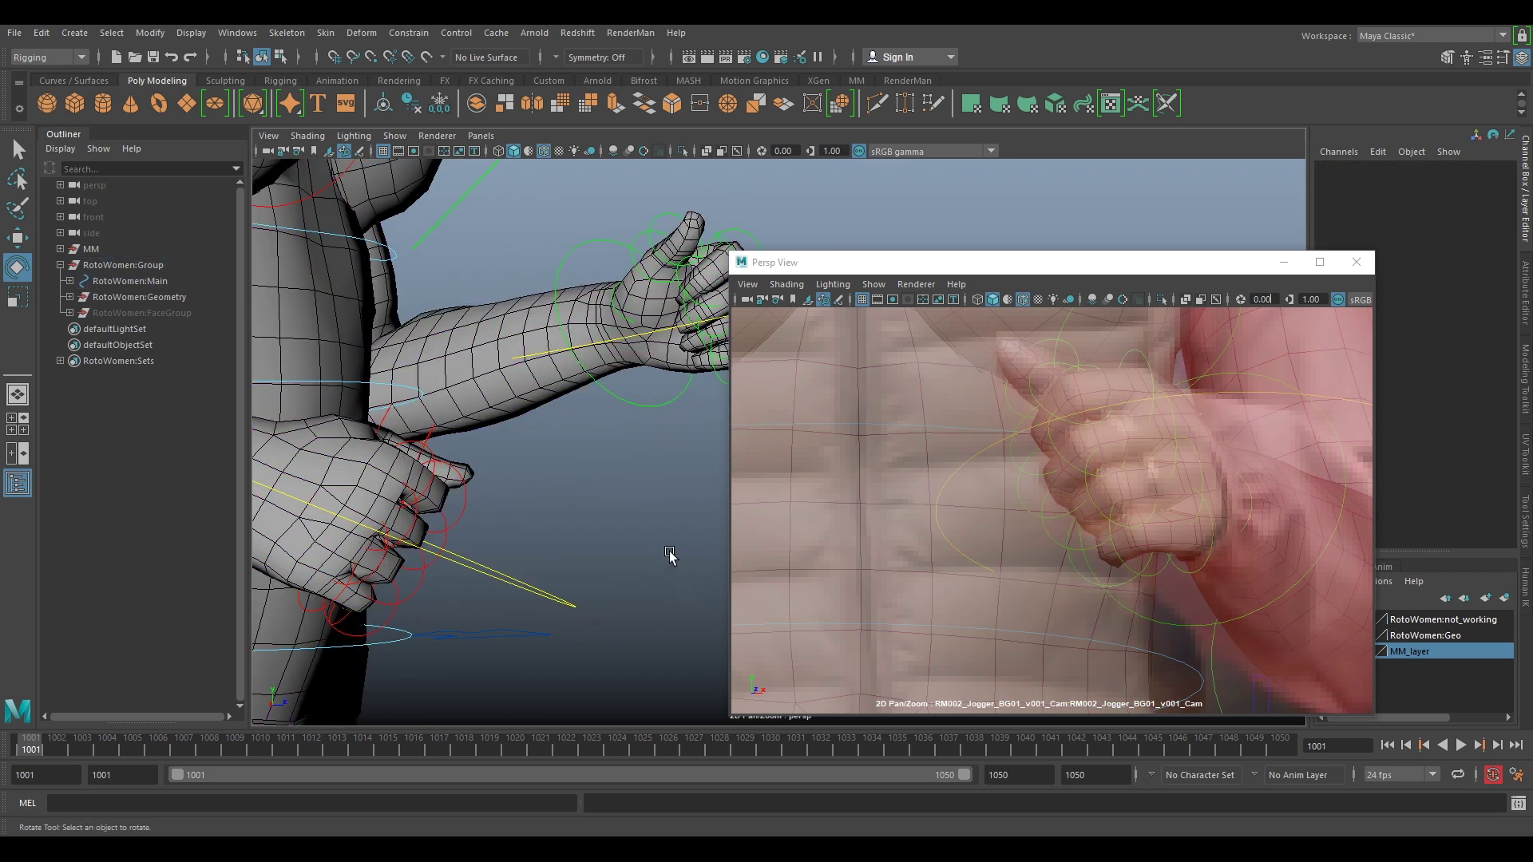
{"action": "left_click_drag", "start_coordinate": [535, 399], "coordinate": [572, 484], "text": "alt"}
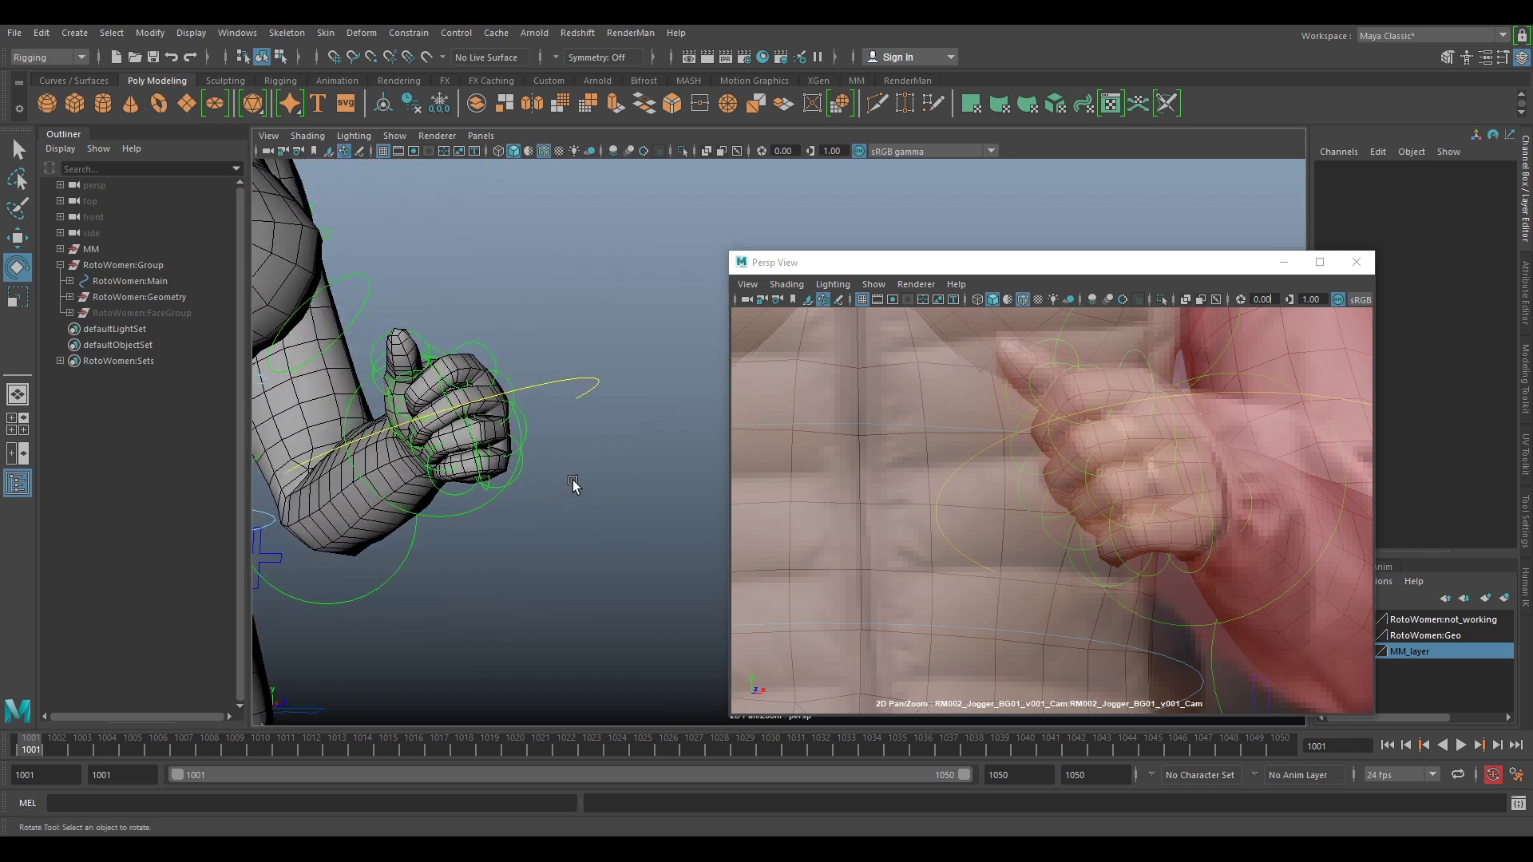
{"action": "left_click", "coordinate": [522, 465]}
{"action": "key", "text": "w"}
{"action": "left_click_drag", "start_coordinate": [495, 492], "coordinate": [496, 489]}
Examine how the rig's torso, arms and legs line up with the jogger in the camera view at frame 1001
{"action": "right_click_drag", "start_coordinate": [1171, 533], "coordinate": [1046, 441]}
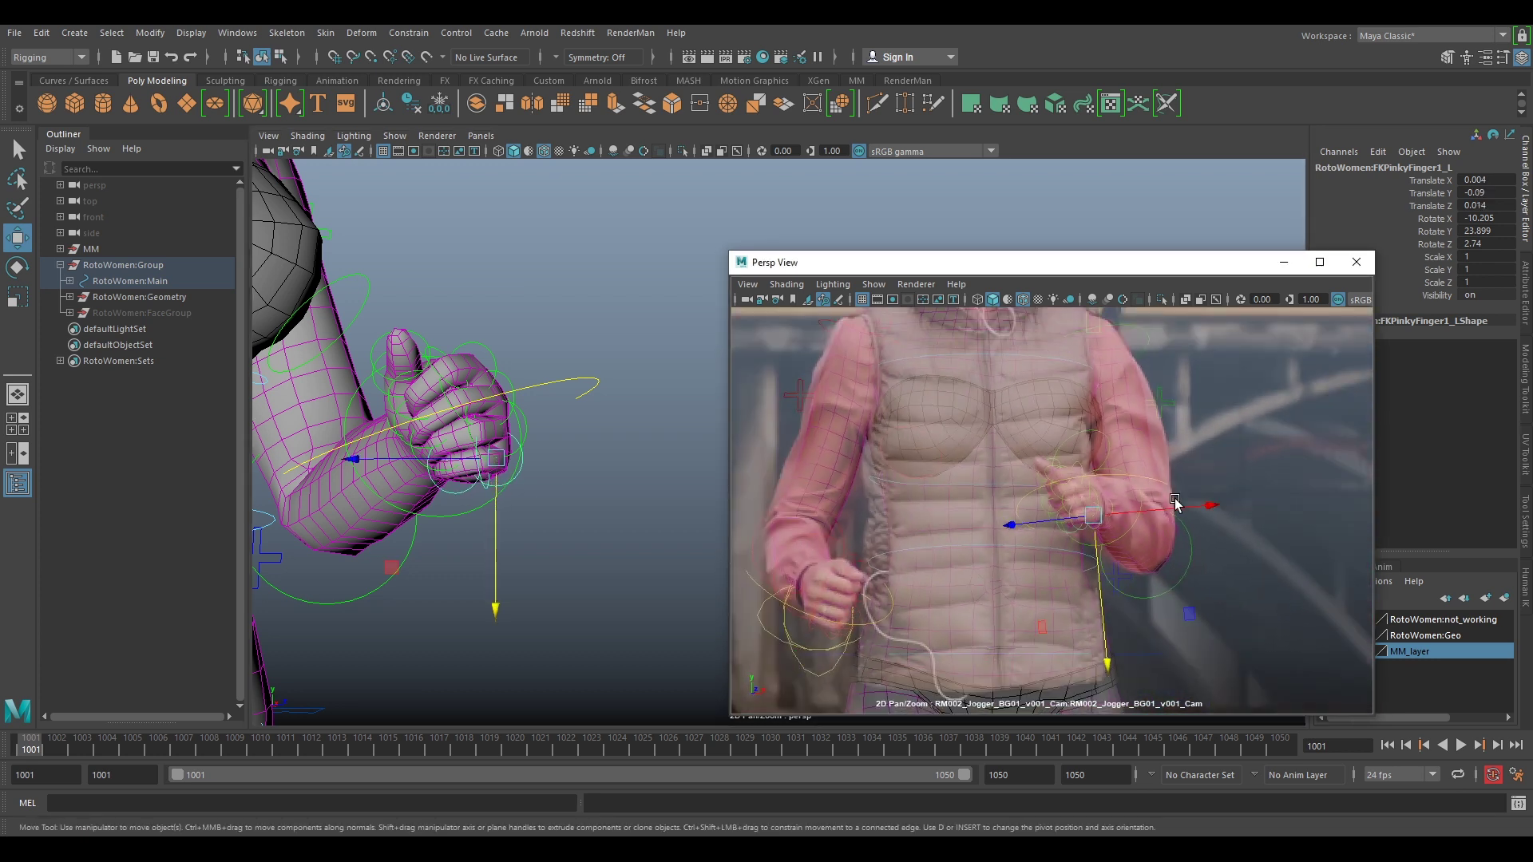
{"action": "scroll", "coordinate": [1222, 511], "scroll_direction": "down", "scroll_amount": 3}
{"action": "key", "text": "backslash"}
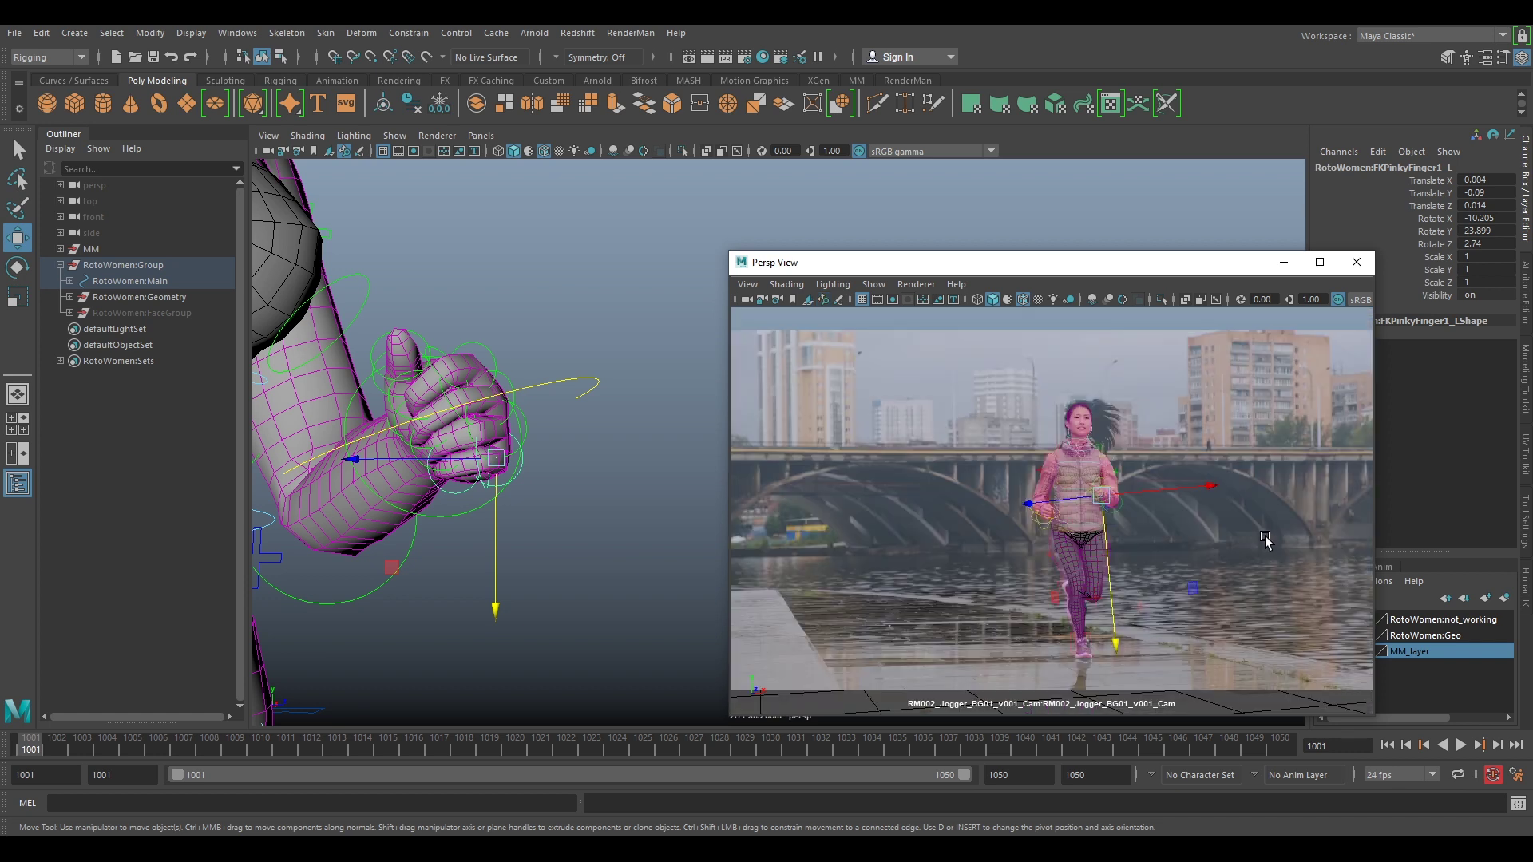
{"action": "key", "text": "backslash"}
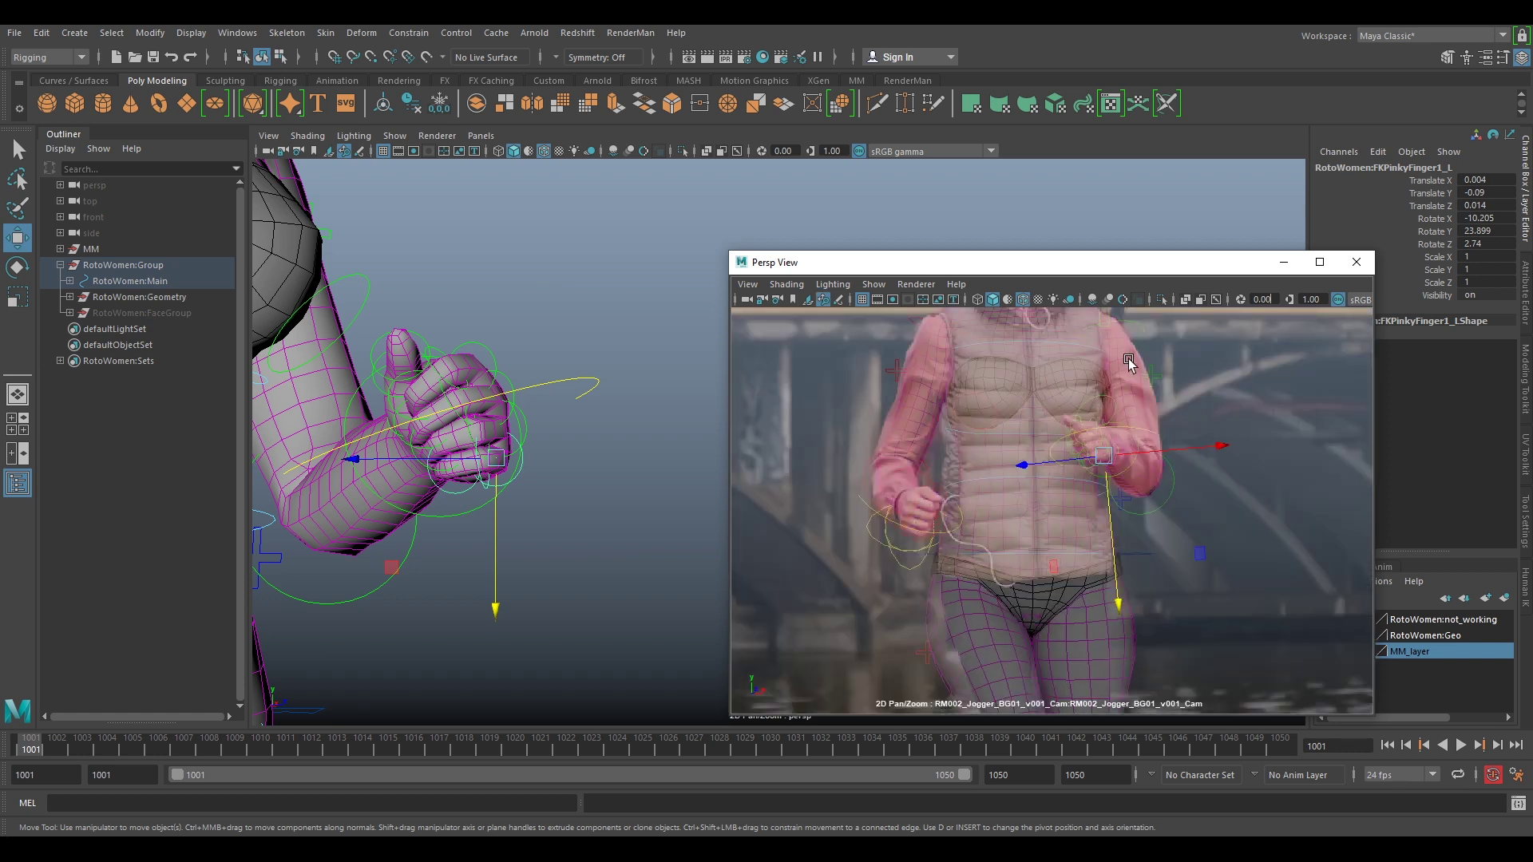
{"action": "scroll", "coordinate": [1128, 362], "scroll_direction": "up", "scroll_amount": 4}
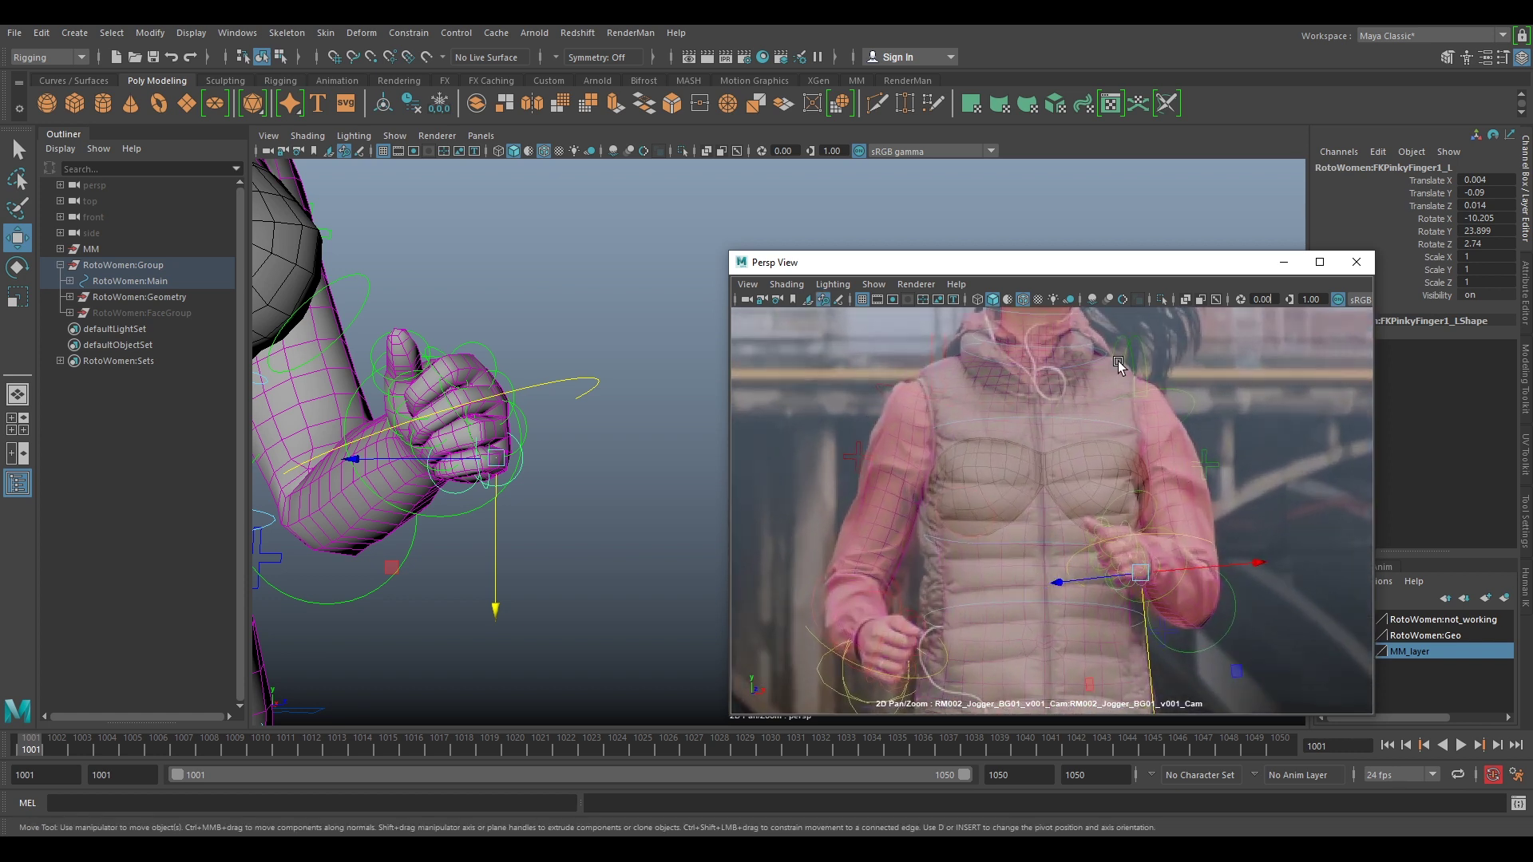
{"action": "middle_click_drag", "start_coordinate": [1117, 364], "coordinate": [1139, 517]}
{"action": "scroll", "coordinate": [1141, 523], "scroll_direction": "up", "scroll_amount": 4}
{"action": "scroll", "coordinate": [1172, 571], "scroll_direction": "down", "scroll_amount": 3}
{"action": "middle_click_drag", "start_coordinate": [1174, 575], "coordinate": [1139, 535]}
{"action": "scroll", "coordinate": [1148, 540], "scroll_direction": "down", "scroll_amount": 2}
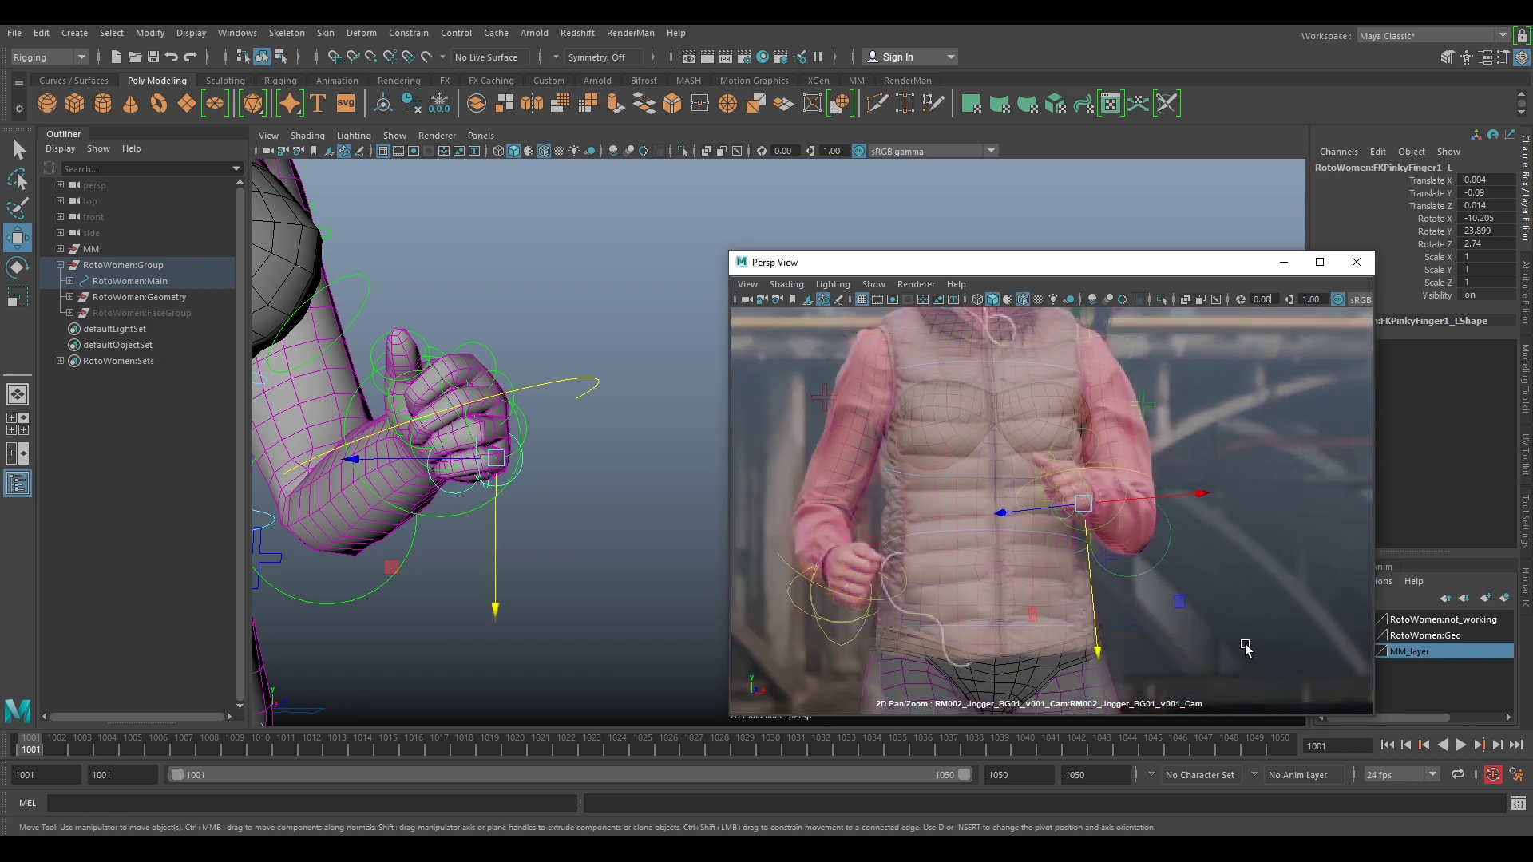
{"action": "scroll", "coordinate": [1062, 511], "scroll_direction": "down", "scroll_amount": 1}
{"action": "middle_click_drag", "start_coordinate": [1071, 557], "coordinate": [1108, 355]}
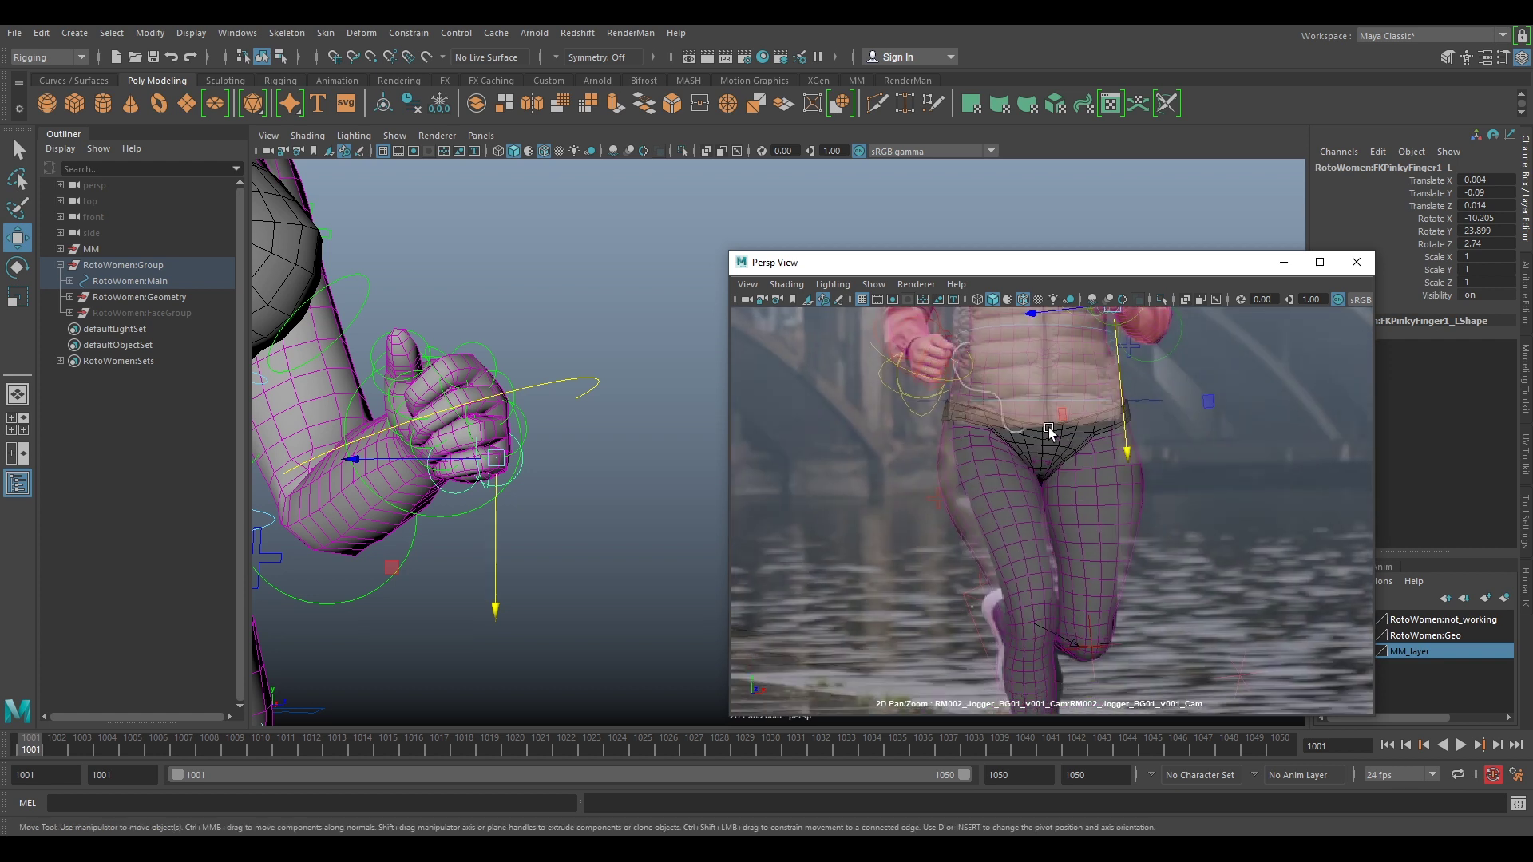
{"action": "scroll", "coordinate": [1214, 510], "scroll_direction": "down", "scroll_amount": 2}
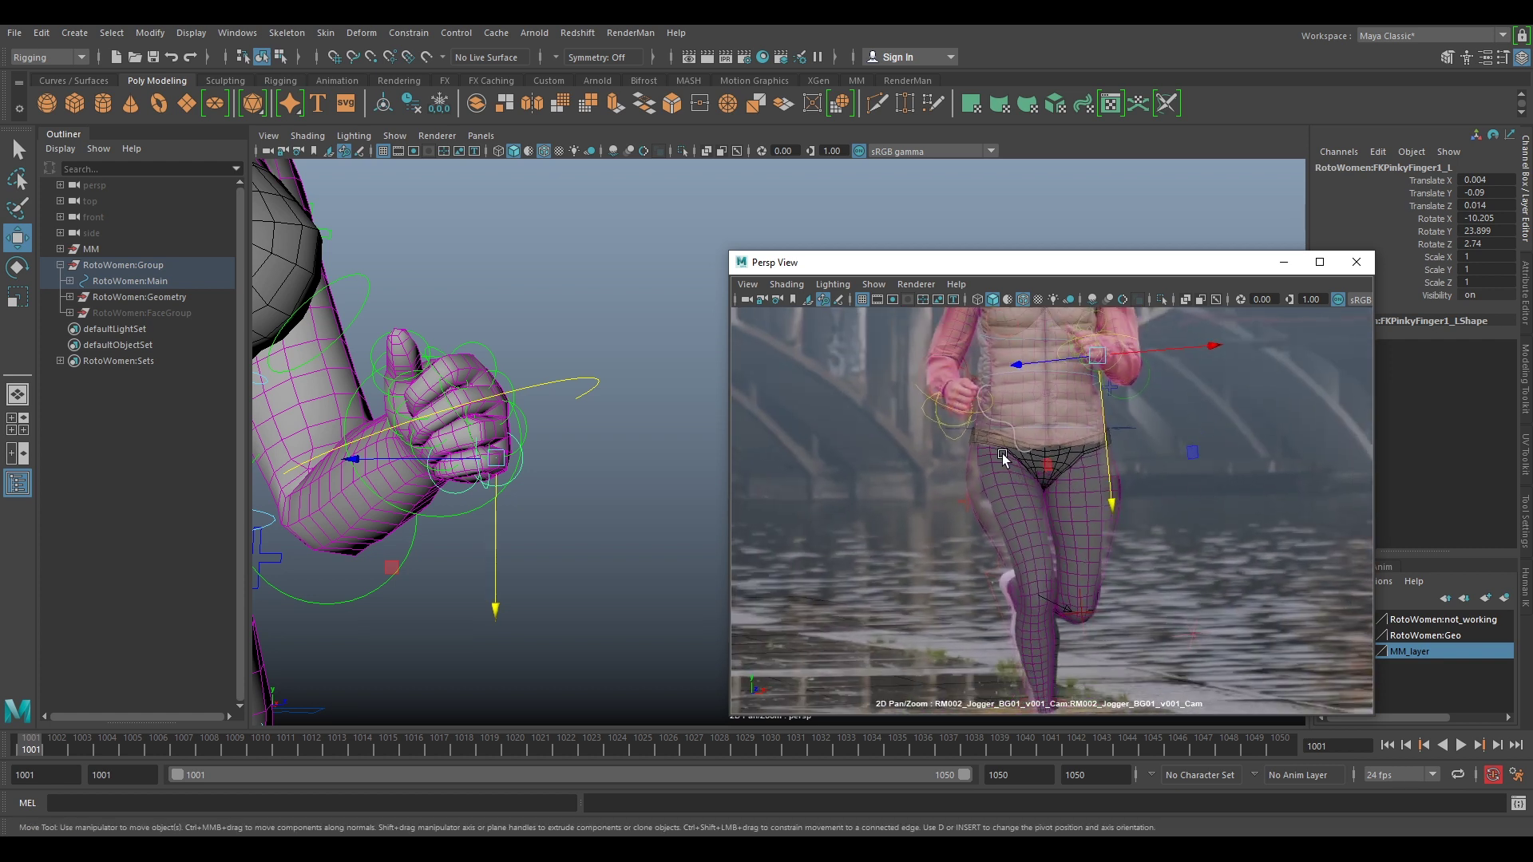
{"action": "scroll", "coordinate": [1198, 519], "scroll_direction": "down", "scroll_amount": 2}
{"action": "scroll", "coordinate": [1046, 507], "scroll_direction": "up", "scroll_amount": 1}
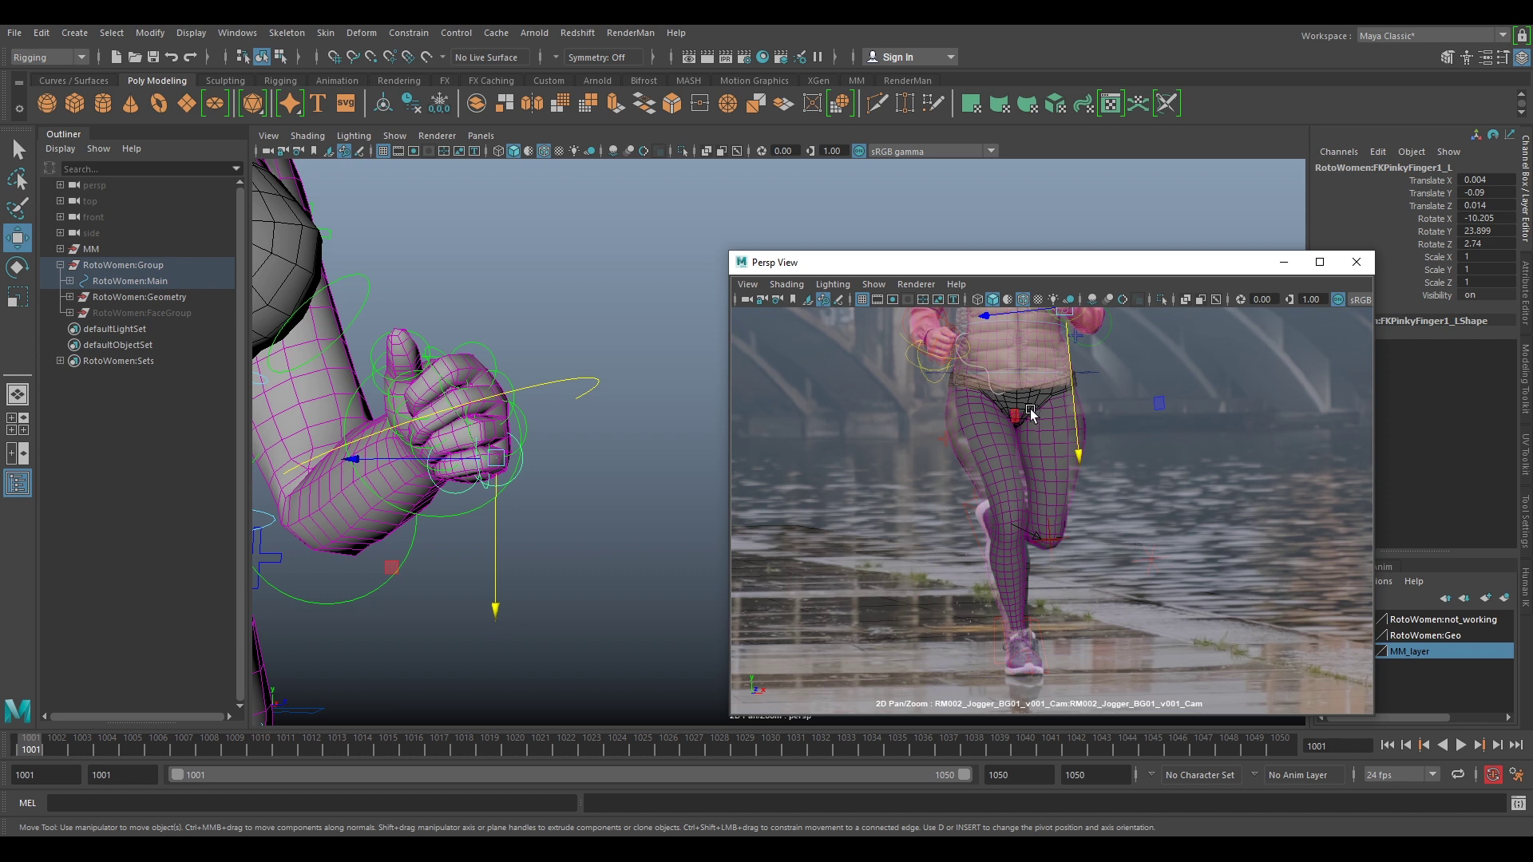
{"action": "scroll", "coordinate": [1031, 419], "scroll_direction": "down", "scroll_amount": 3}
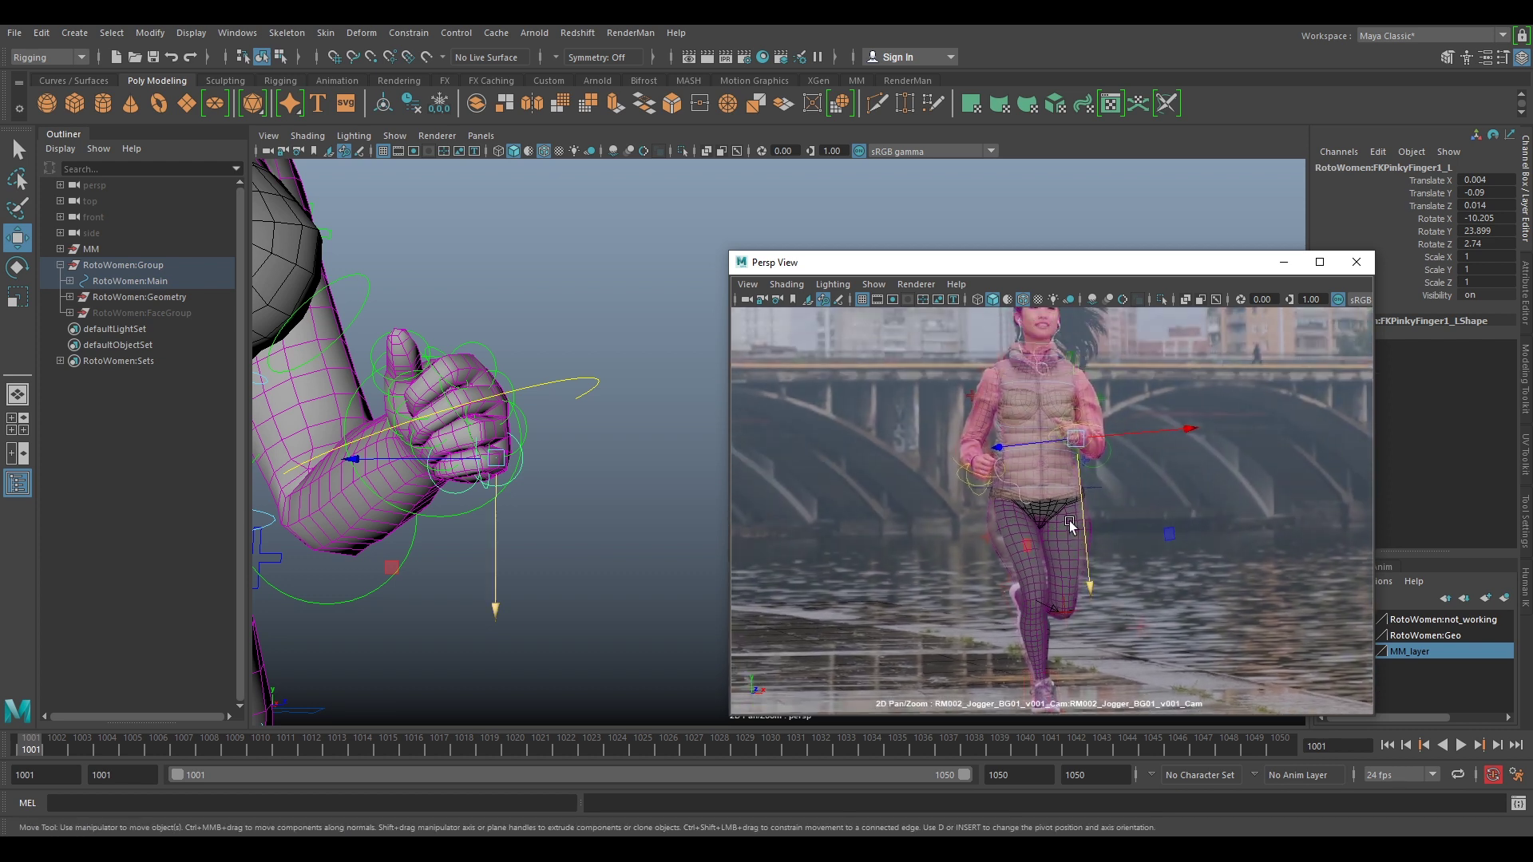
{"action": "scroll", "coordinate": [1001, 356], "scroll_direction": "up", "scroll_amount": 1}
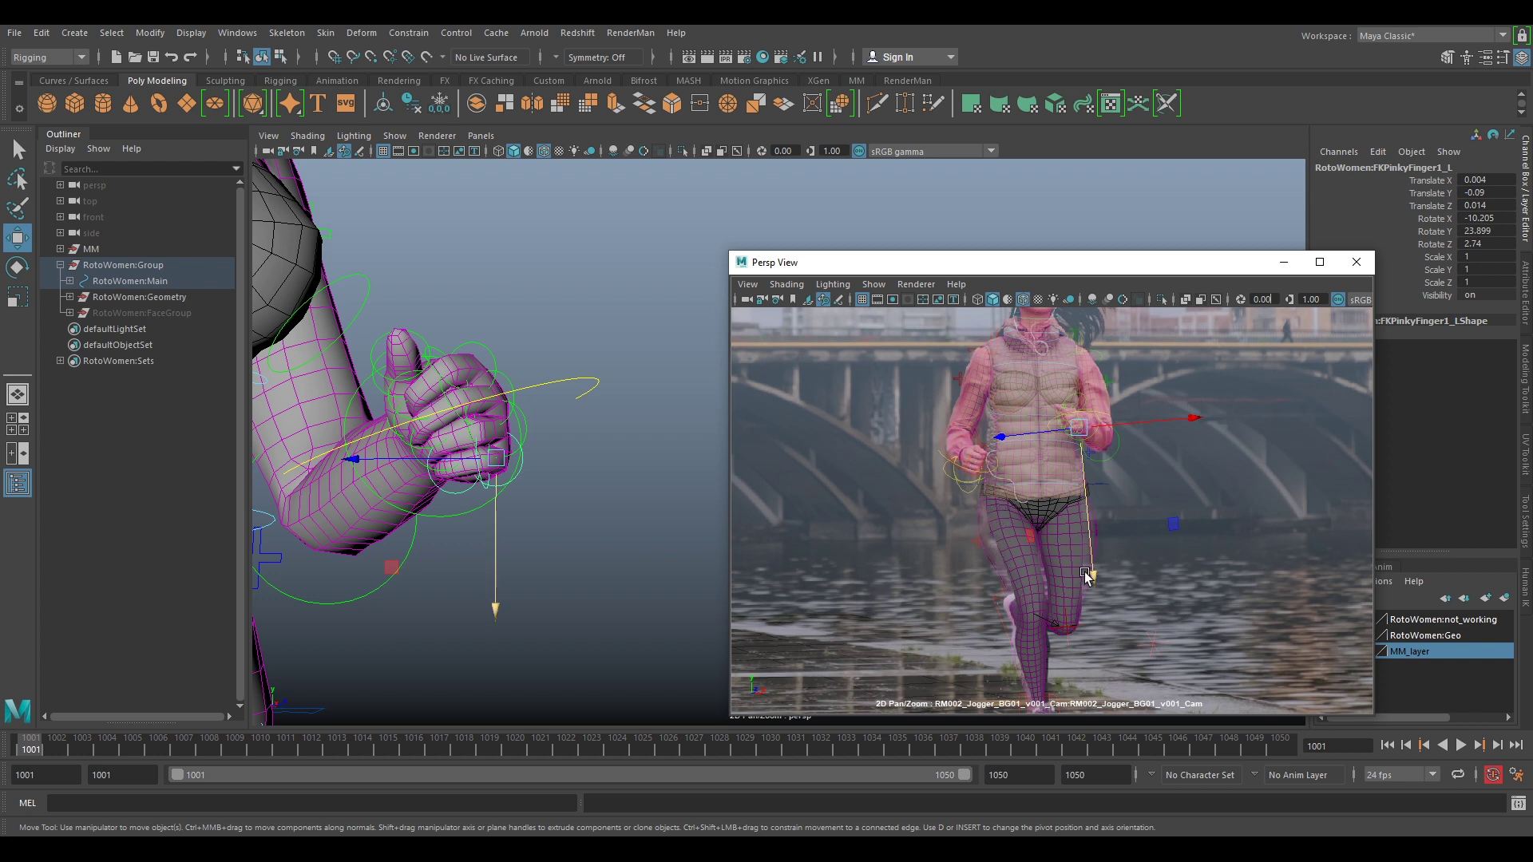
{"action": "scroll", "coordinate": [1083, 535], "scroll_direction": "up", "scroll_amount": 2}
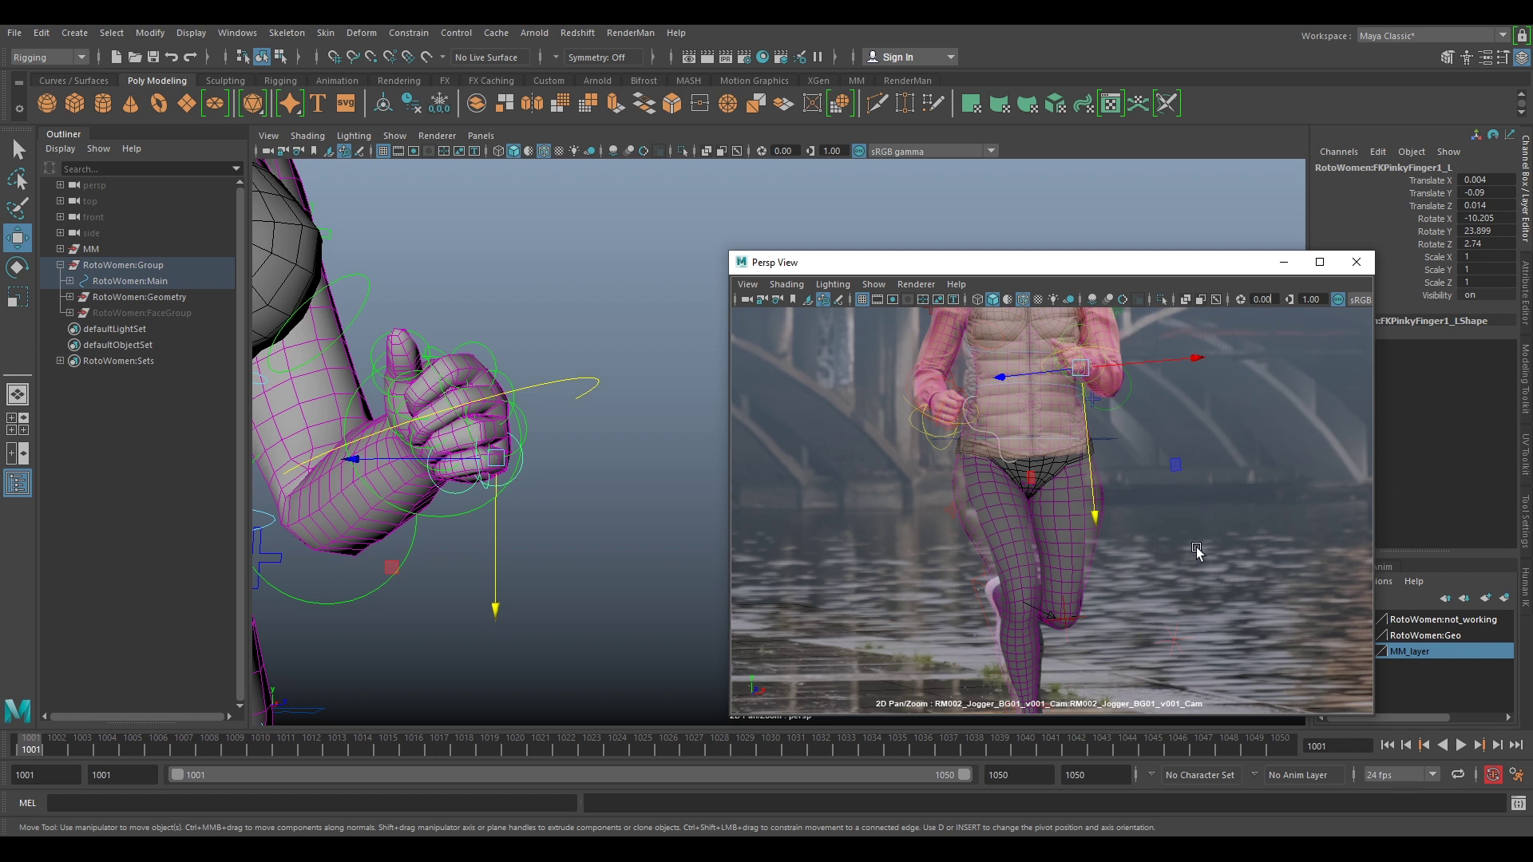
{"action": "left_click", "coordinate": [1207, 517]}
{"action": "right_click_drag", "start_coordinate": [1233, 517], "coordinate": [1215, 506]}
{"action": "key", "text": "backslash"}
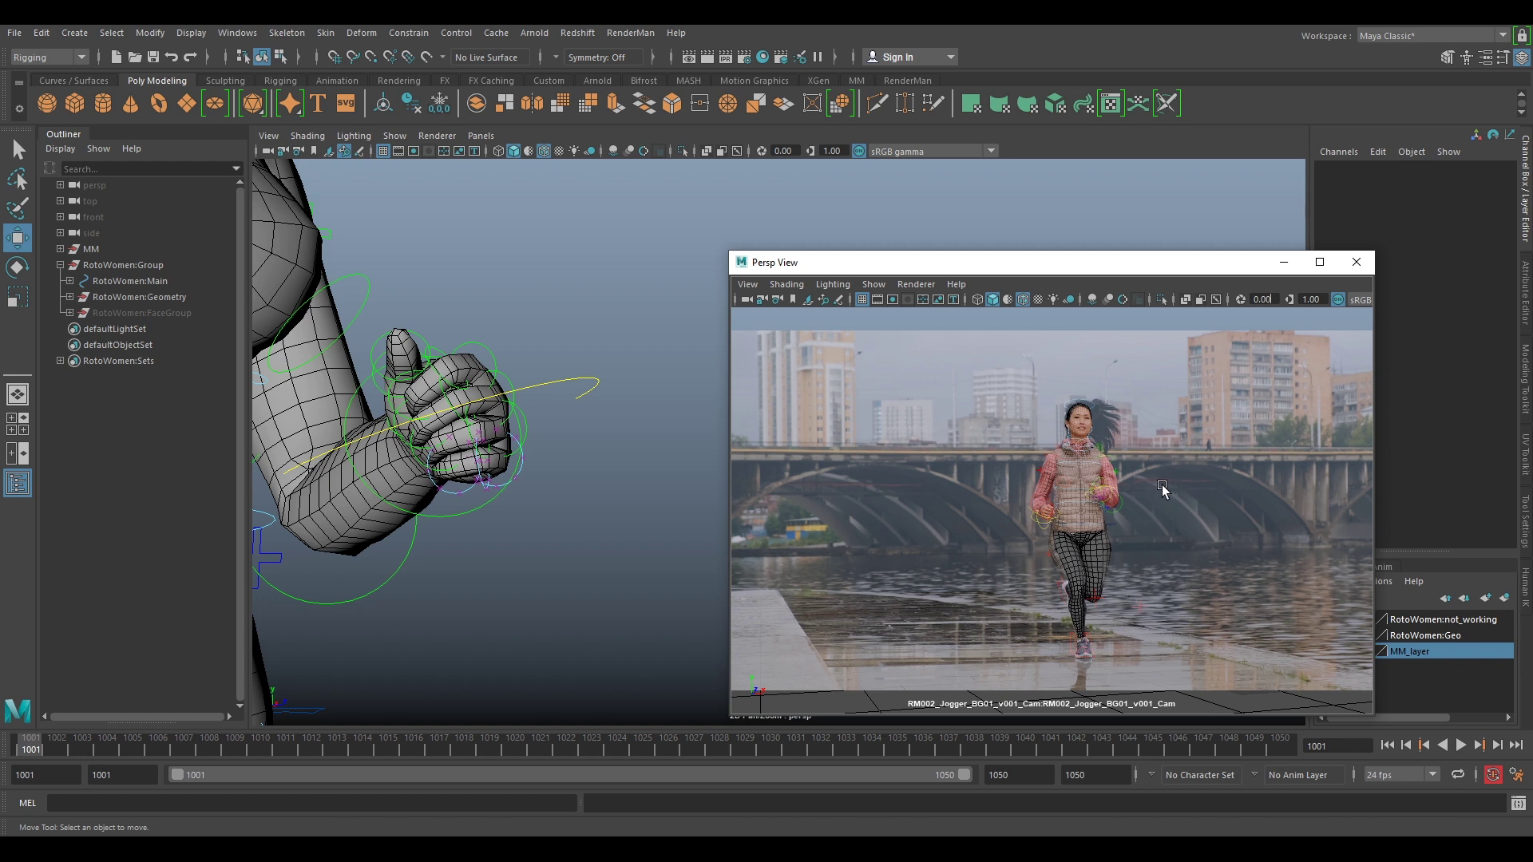
{"action": "key", "text": "backslash"}
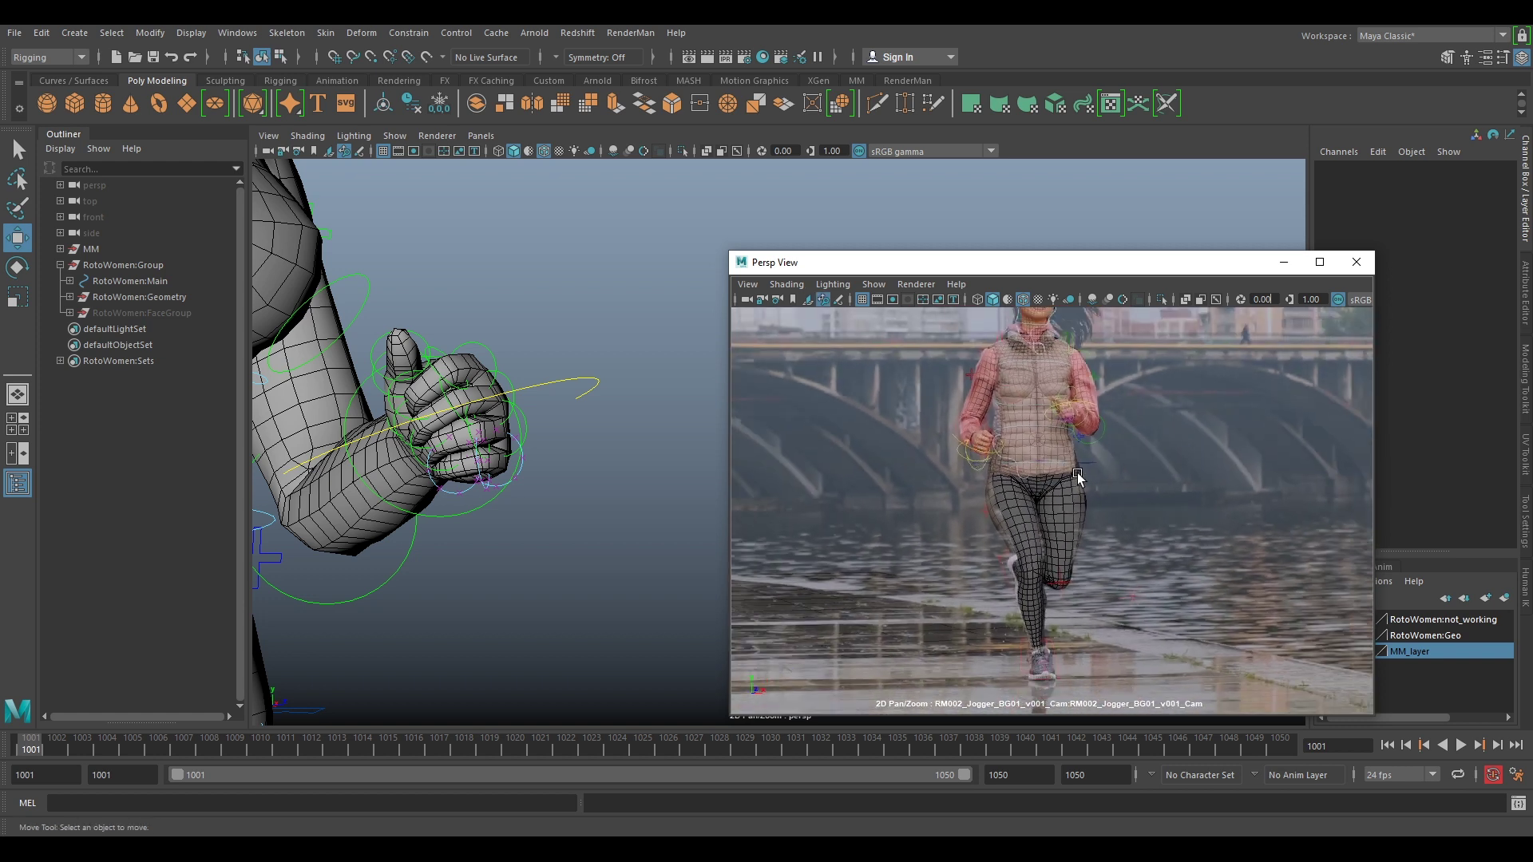
Select the left leg's FK/IK switch control and move the floating camera view clear of the channel and layer editors
{"action": "left_click", "coordinate": [1085, 514]}
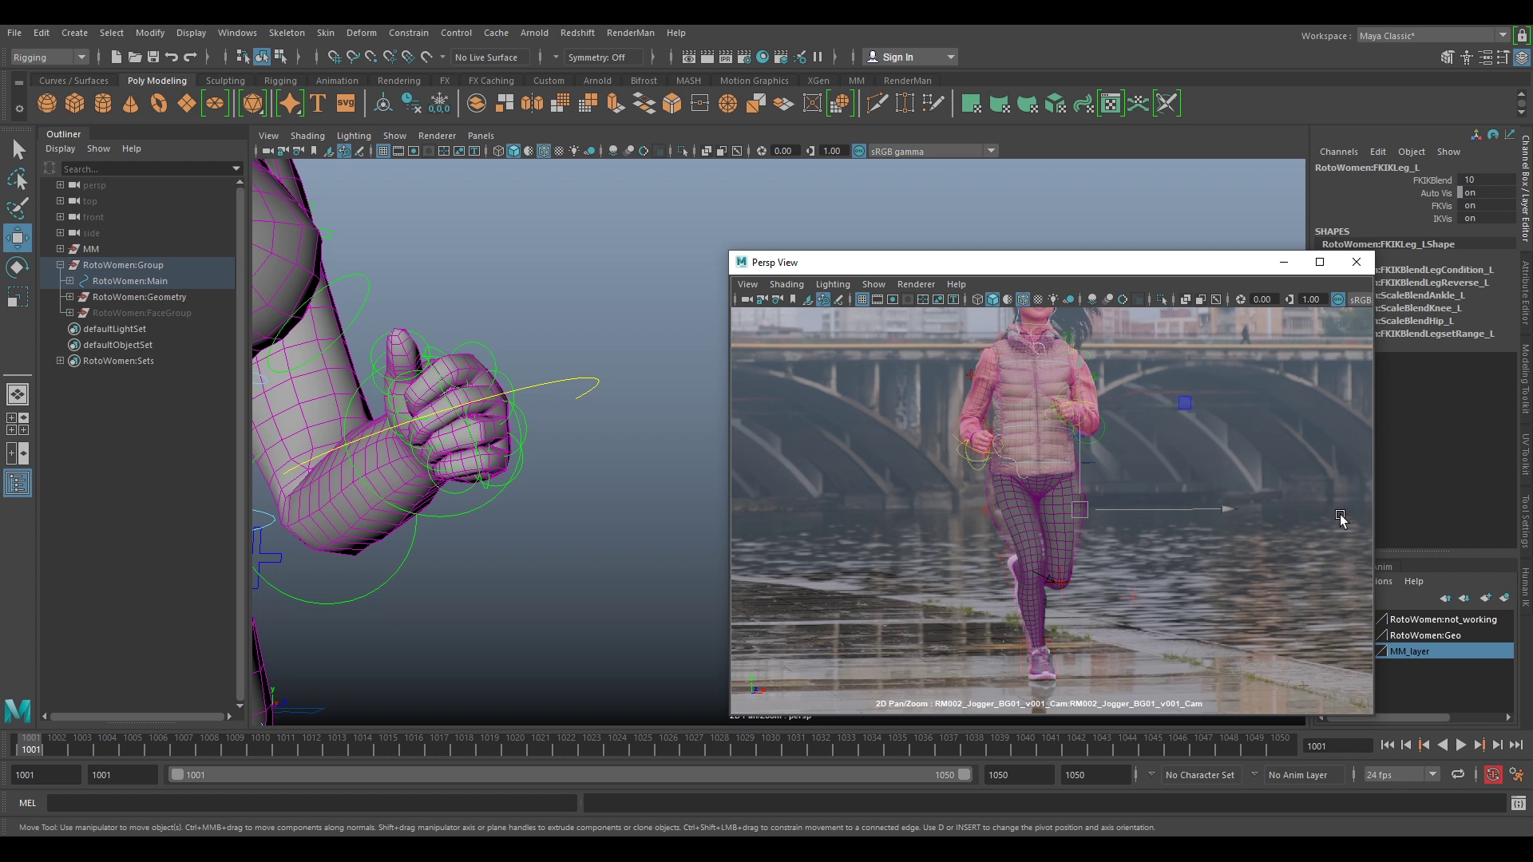
{"action": "left_click_drag", "start_coordinate": [1222, 262], "coordinate": [1163, 251]}
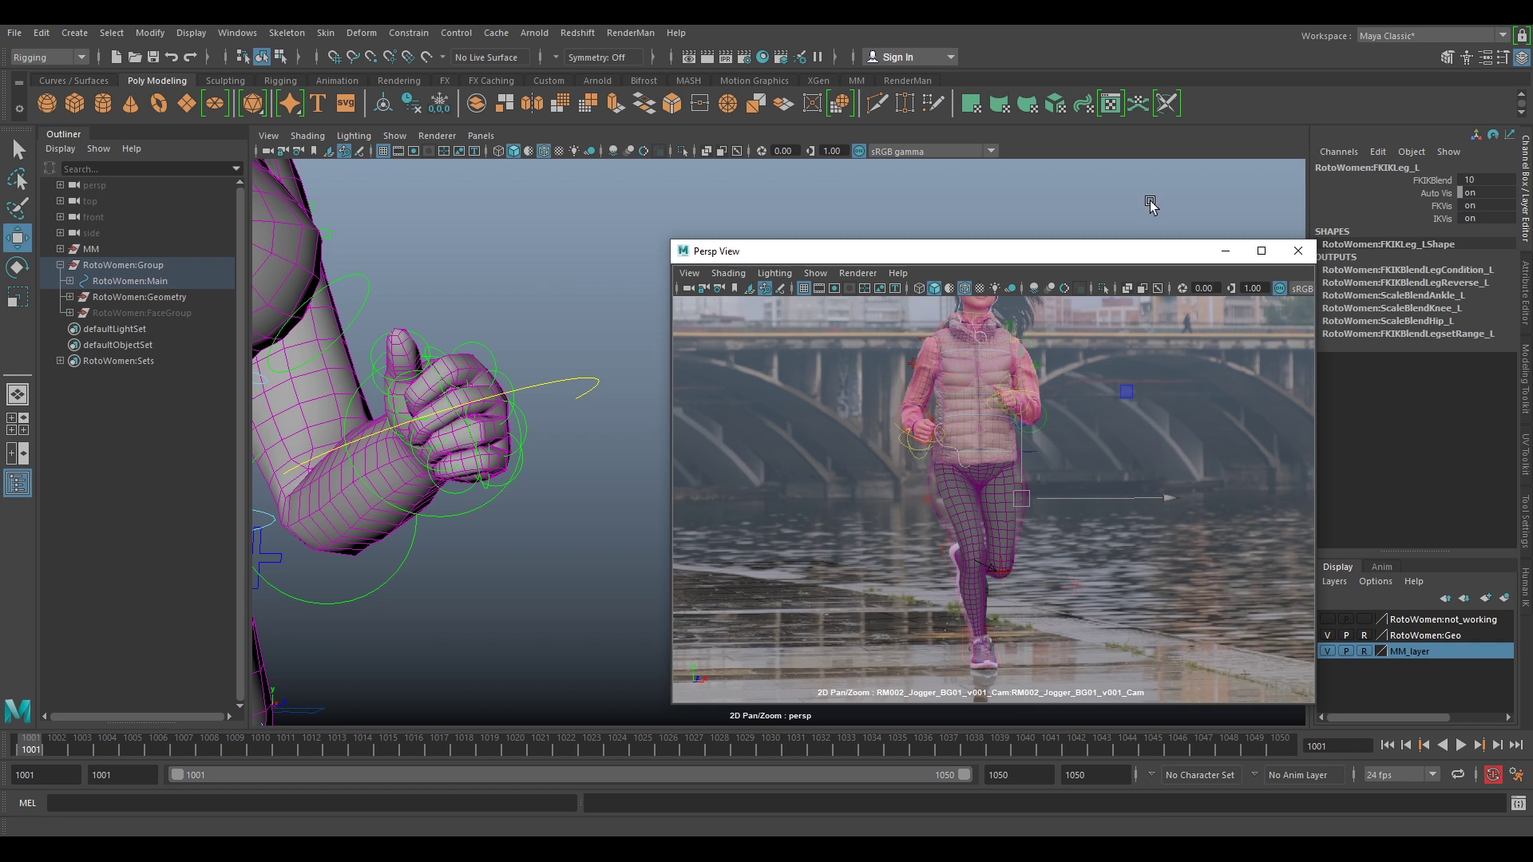
{"action": "left_click_drag", "start_coordinate": [1140, 255], "coordinate": [1116, 242]}
Set a key on all channels of the head control FKHead_M at frame 1001
{"action": "right_click_drag", "start_coordinate": [974, 436], "coordinate": [1038, 440]}
{"action": "middle_click_drag", "start_coordinate": [1091, 429], "coordinate": [1129, 417]}
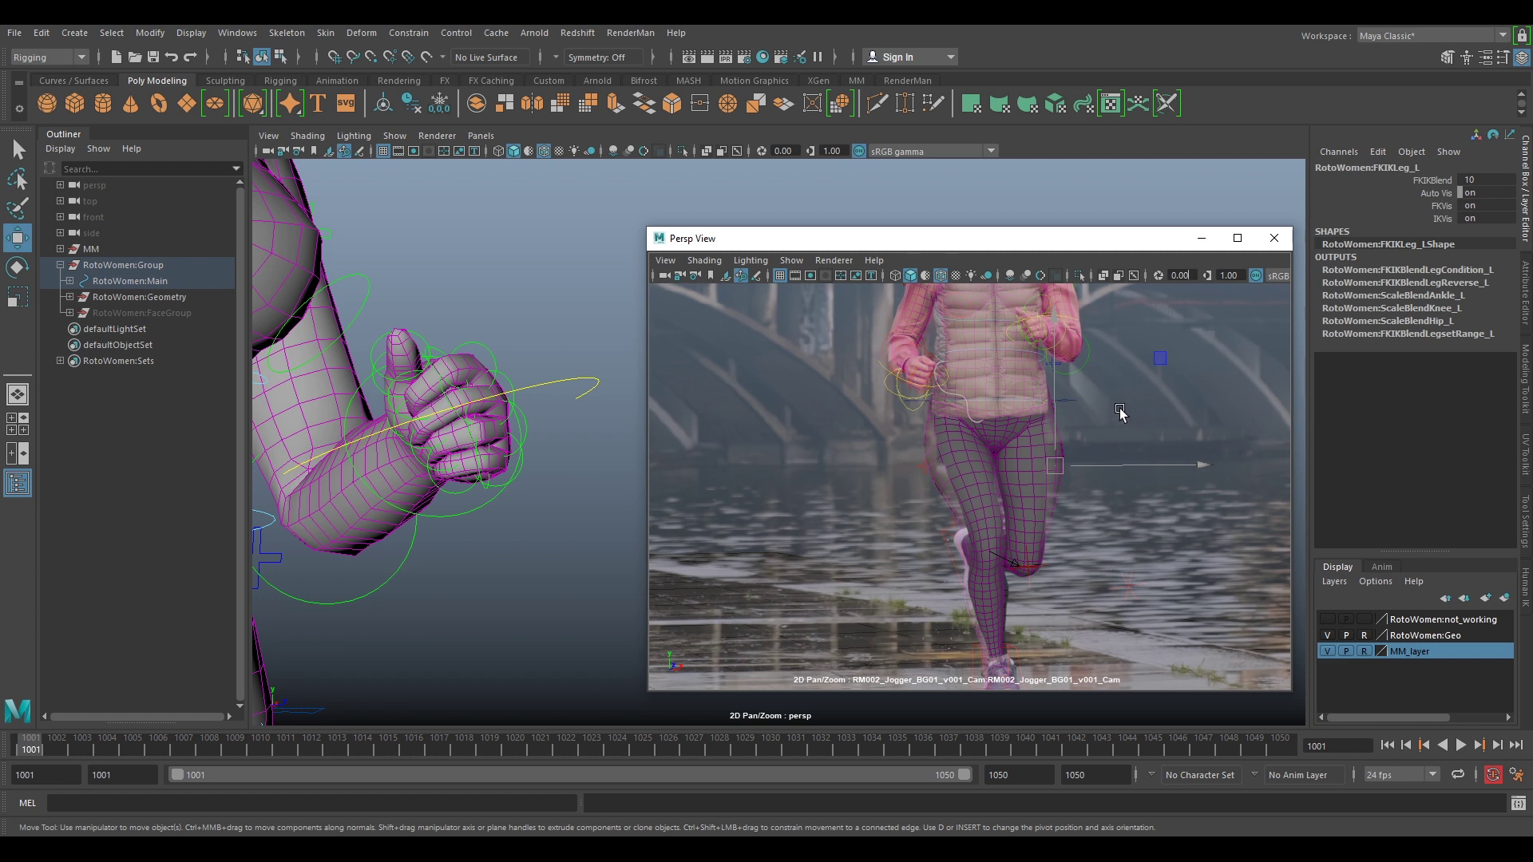
{"action": "right_click_drag", "start_coordinate": [1085, 423], "coordinate": [1040, 408]}
{"action": "middle_click_drag", "start_coordinate": [1074, 382], "coordinate": [1054, 424]}
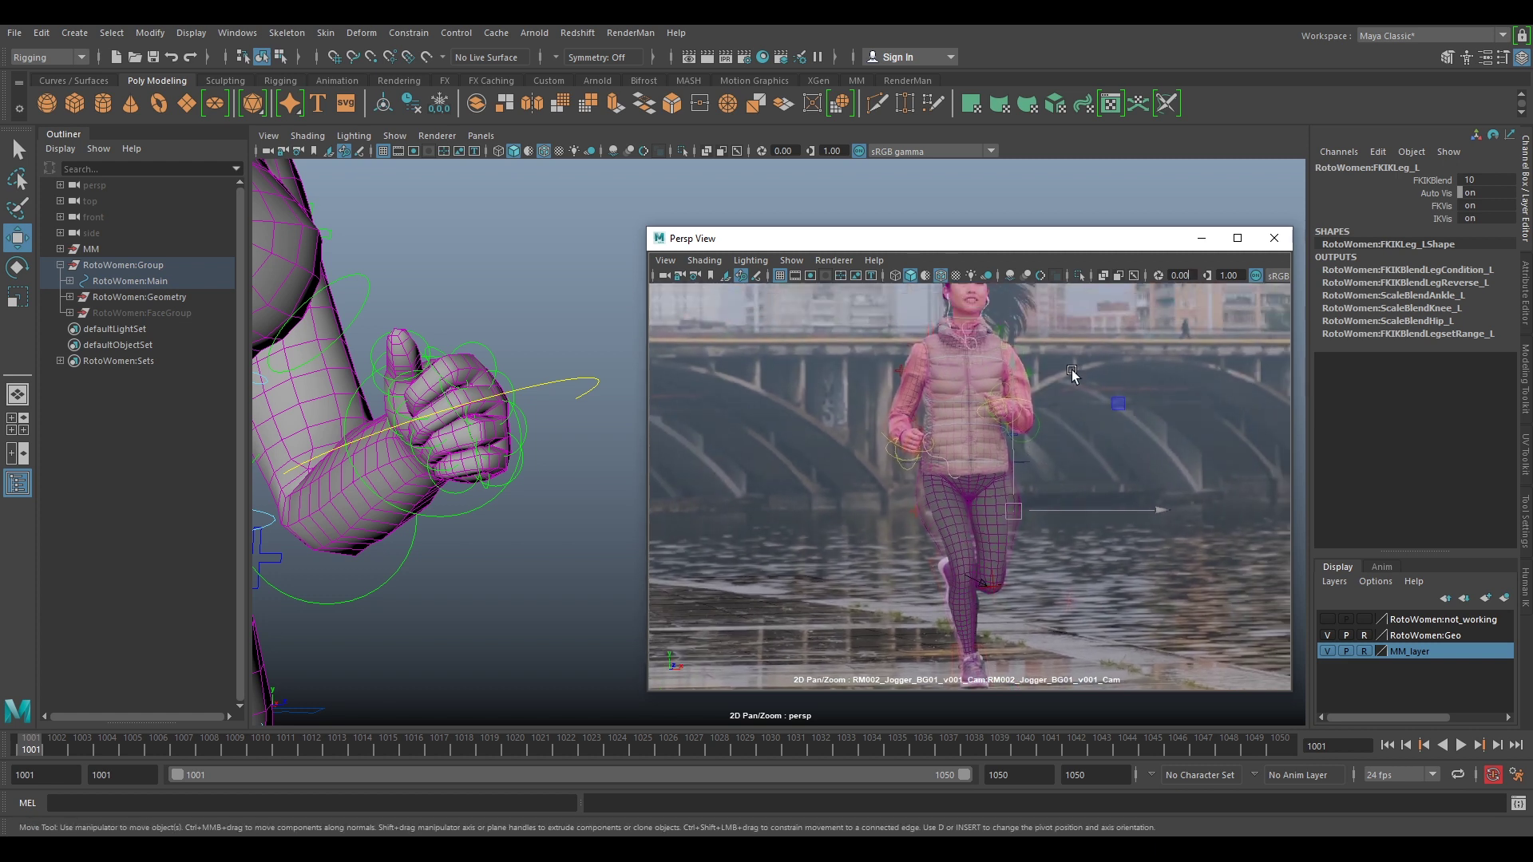
{"action": "right_click_drag", "start_coordinate": [1072, 372], "coordinate": [1111, 383]}
{"action": "middle_click_drag", "start_coordinate": [1111, 383], "coordinate": [1105, 463]}
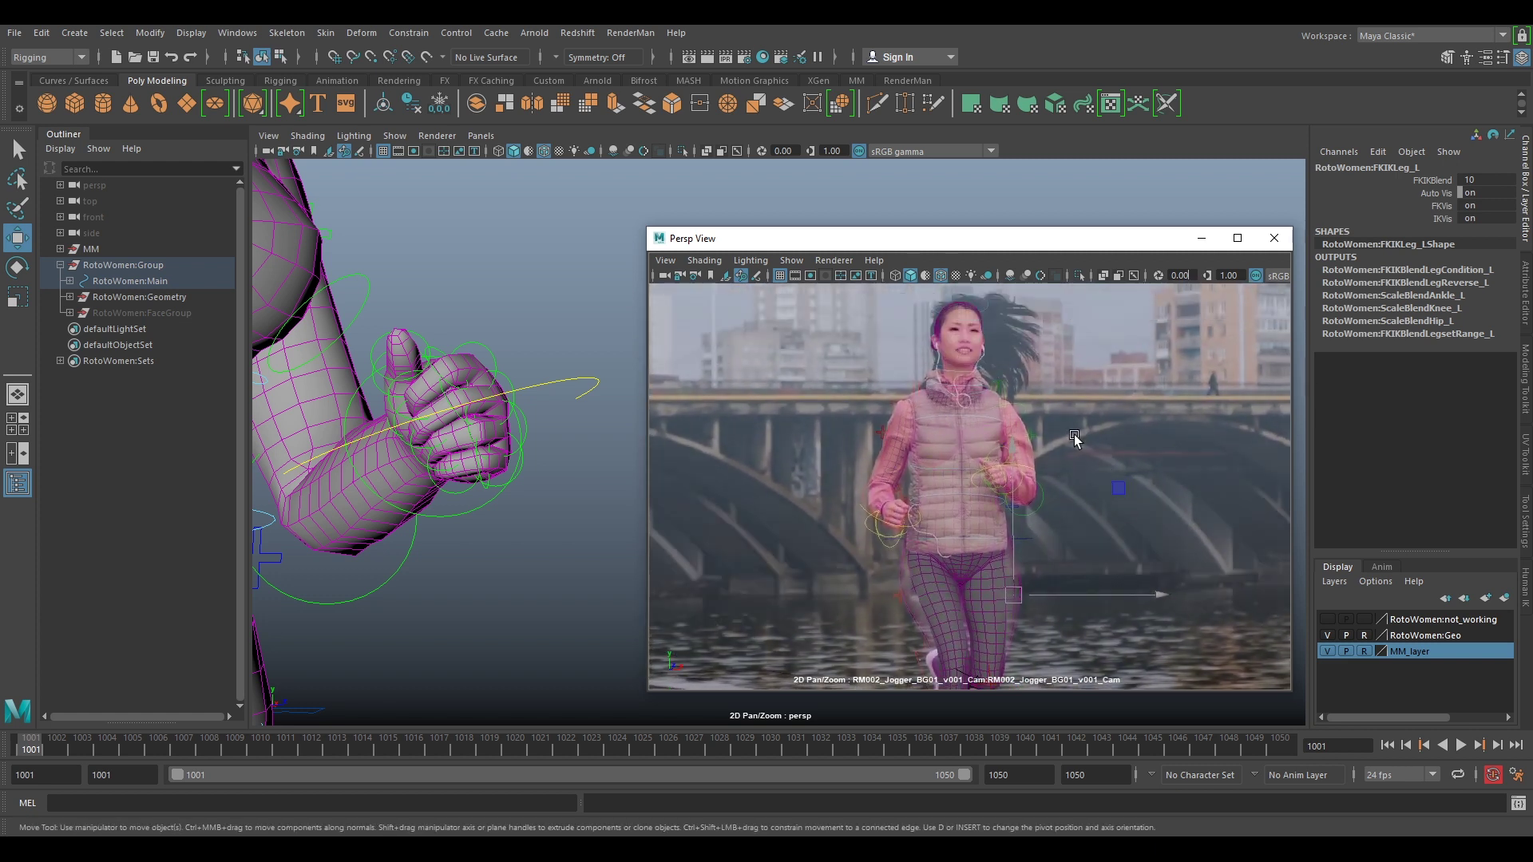
{"action": "right_click_drag", "start_coordinate": [971, 341], "coordinate": [1007, 357]}
{"action": "middle_click_drag", "start_coordinate": [1008, 357], "coordinate": [1048, 465]}
{"action": "right_click_drag", "start_coordinate": [1049, 466], "coordinate": [1135, 476]}
{"action": "left_click", "coordinate": [986, 343]}
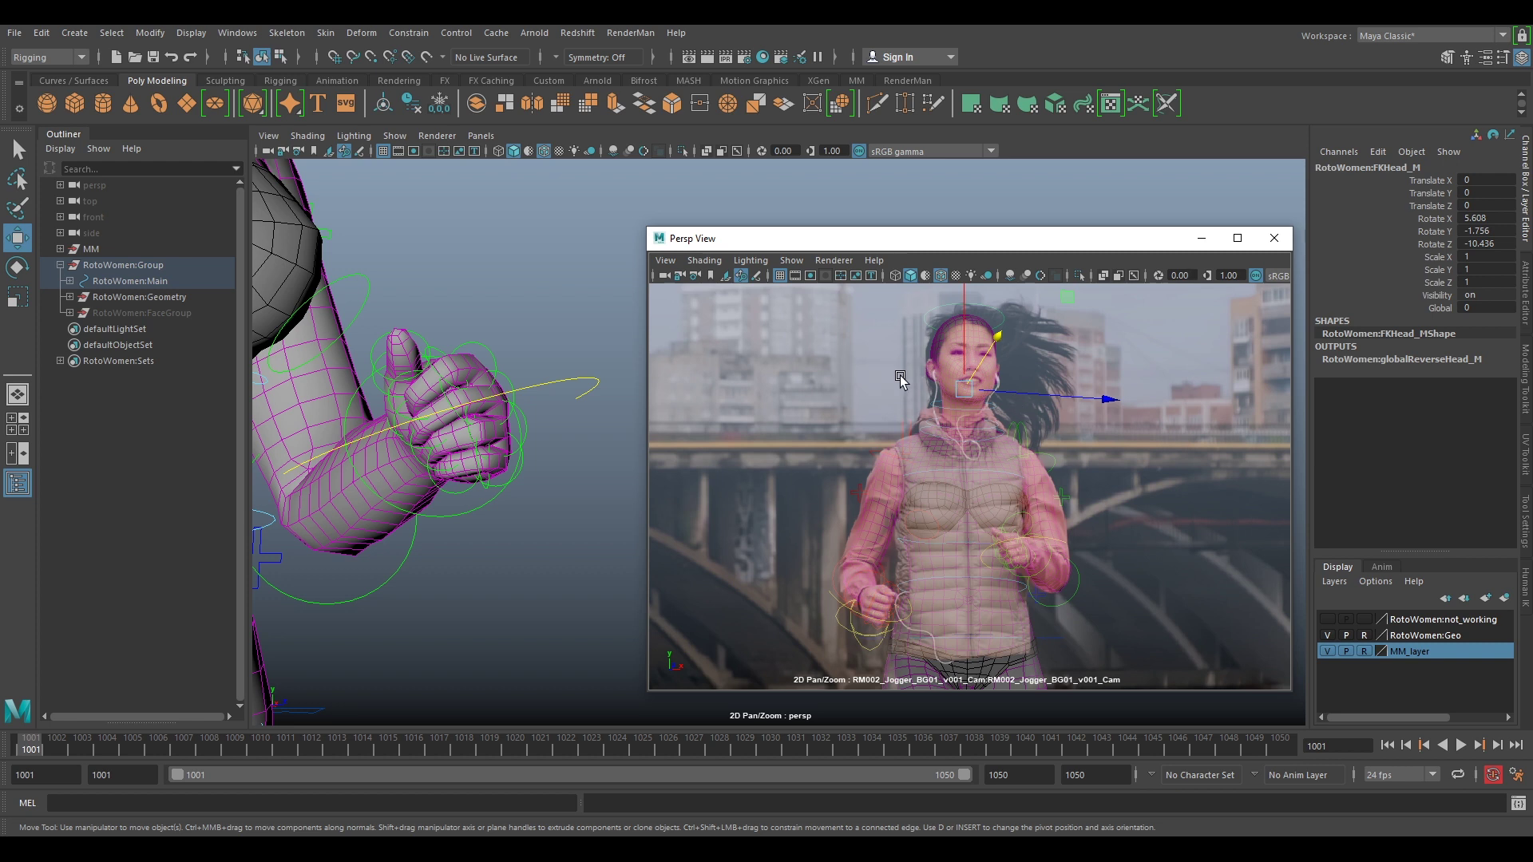
{"action": "key", "text": "s"}
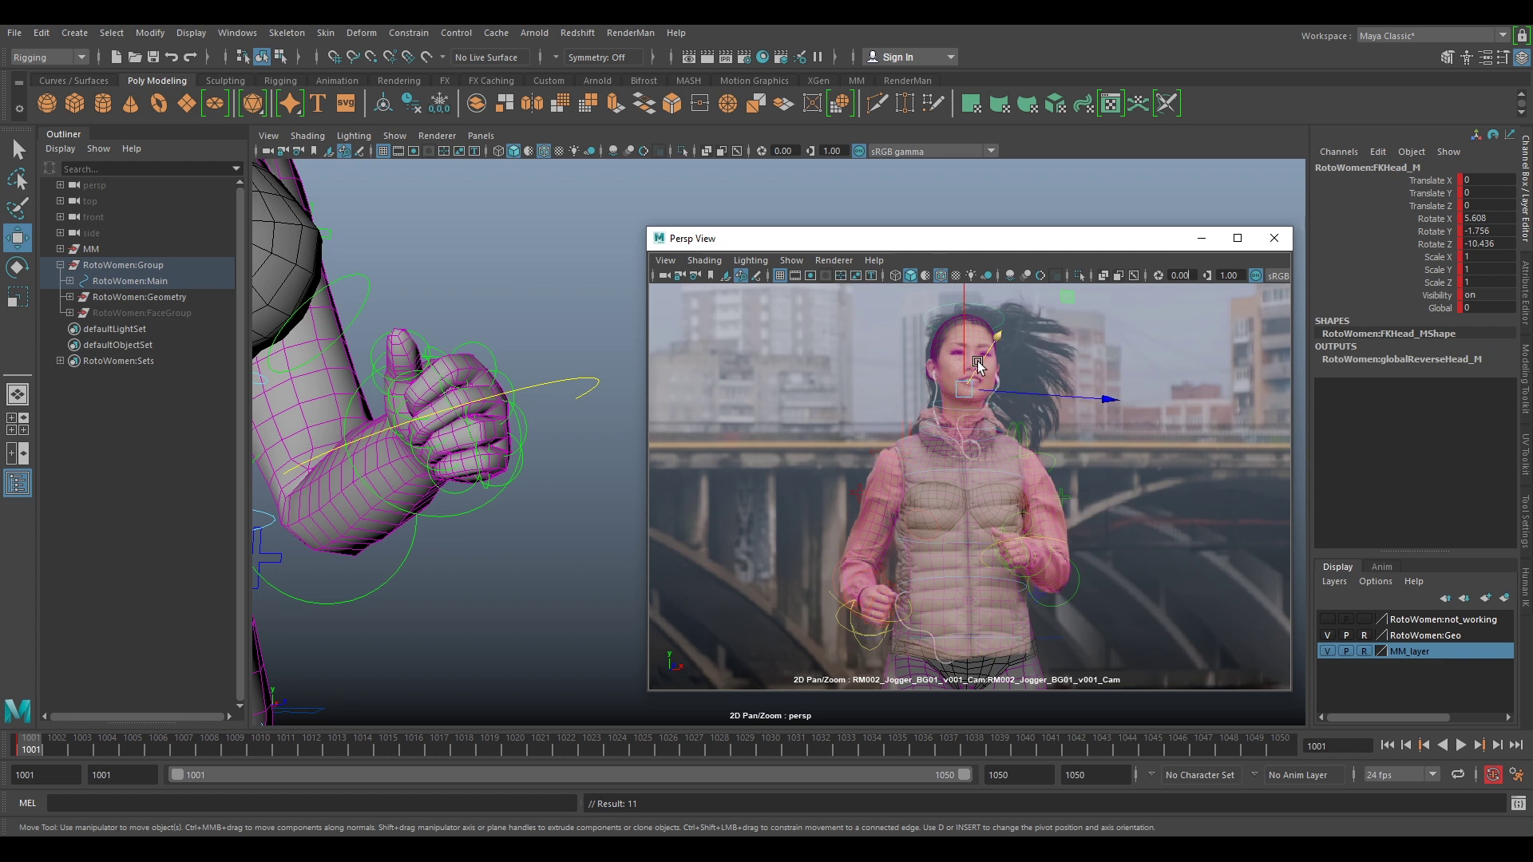
Reframe the perspective view on the whole upper body and set a key on the left shoulder control FKShoulder_L at frame 1001
{"action": "left_click", "coordinate": [1045, 459]}
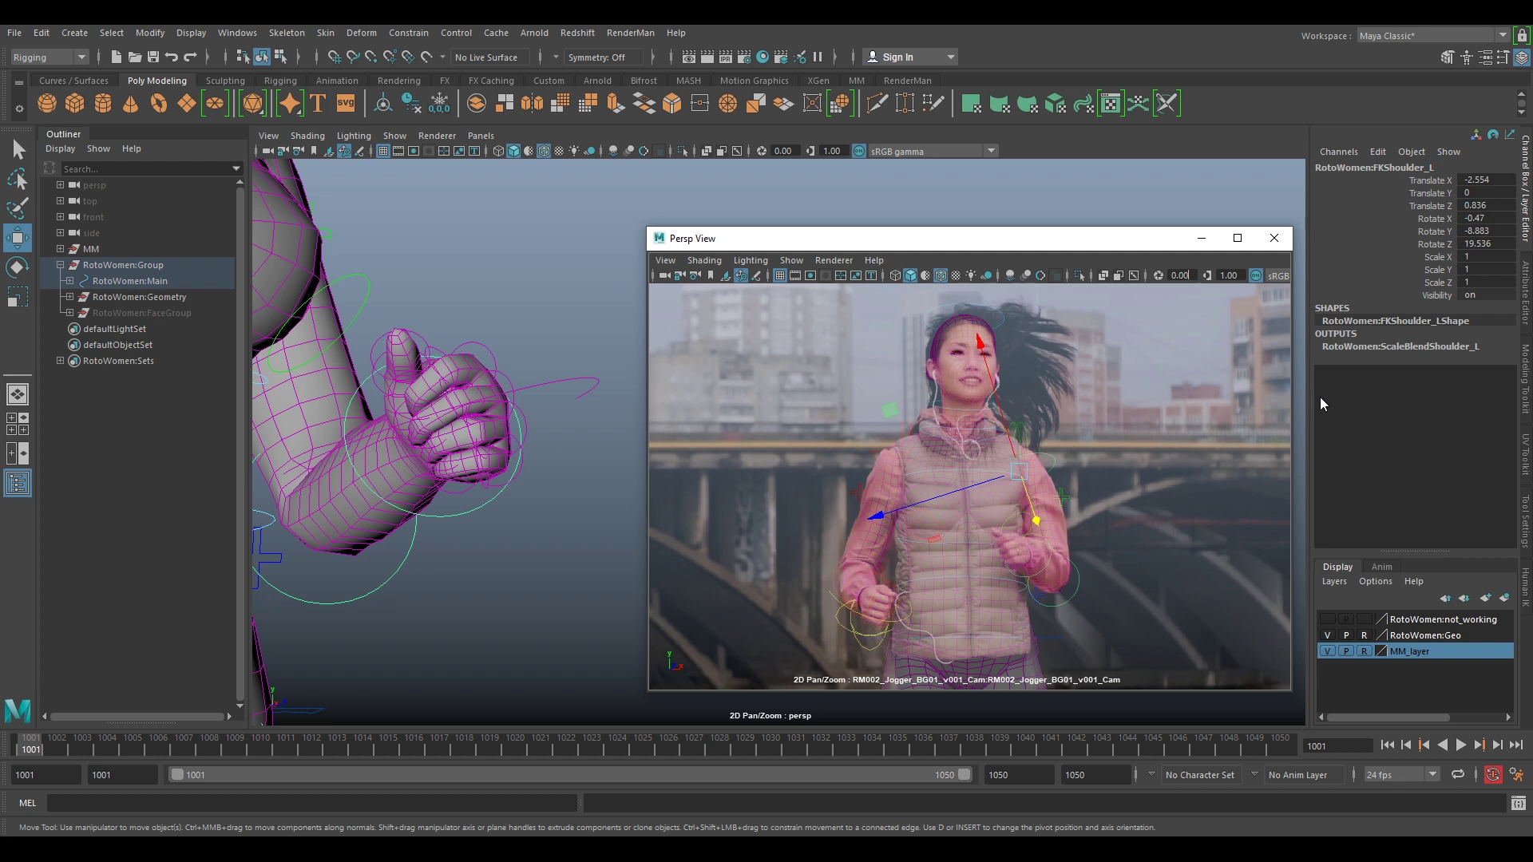
{"action": "scroll", "coordinate": [559, 391], "scroll_direction": "down", "scroll_amount": 3}
{"action": "mouse_move", "coordinate": [559, 391]}
{"action": "middle_mouse_down", "text": "alt"}
{"action": "mouse_move", "coordinate": [592, 465]}
{"action": "mouse_move", "coordinate": [566, 403]}
{"action": "middle_mouse_up", "text": "alt"}
{"action": "key", "text": "backslash"}
{"action": "scroll", "coordinate": [564, 402], "scroll_direction": "down", "scroll_amount": 3}
{"action": "left_click_drag", "start_coordinate": [564, 401], "coordinate": [318, 431], "text": "alt"}
{"action": "scroll", "coordinate": [475, 415], "scroll_direction": "up", "scroll_amount": 3}
{"action": "middle_click_drag", "start_coordinate": [476, 415], "coordinate": [538, 447], "text": "alt"}
{"action": "scroll", "coordinate": [476, 436], "scroll_direction": "up", "scroll_amount": 3}
{"action": "left_click", "coordinate": [533, 237]}
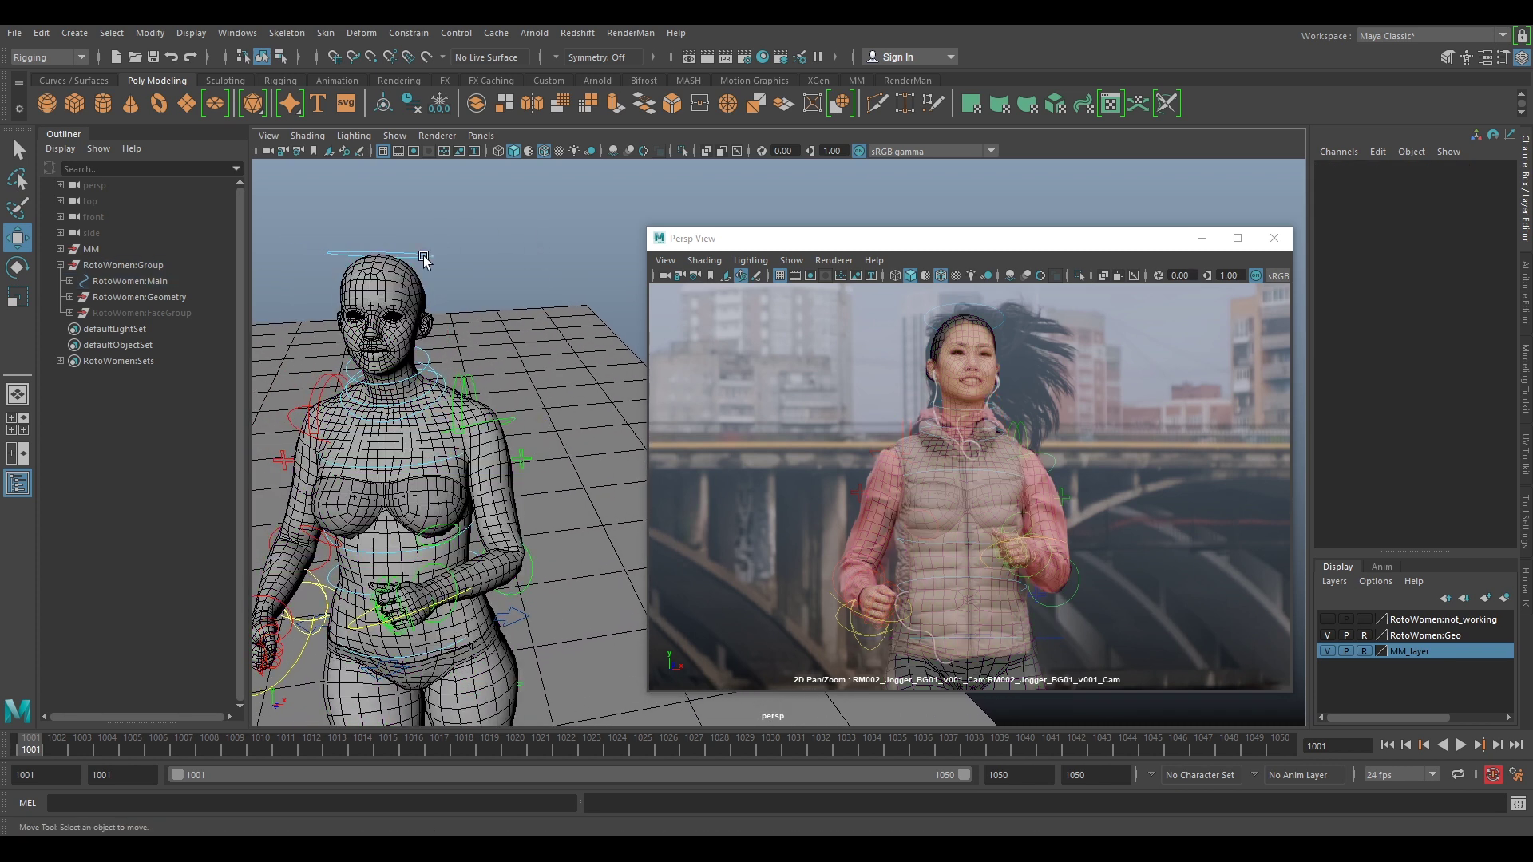
{"action": "left_click", "coordinate": [424, 260]}
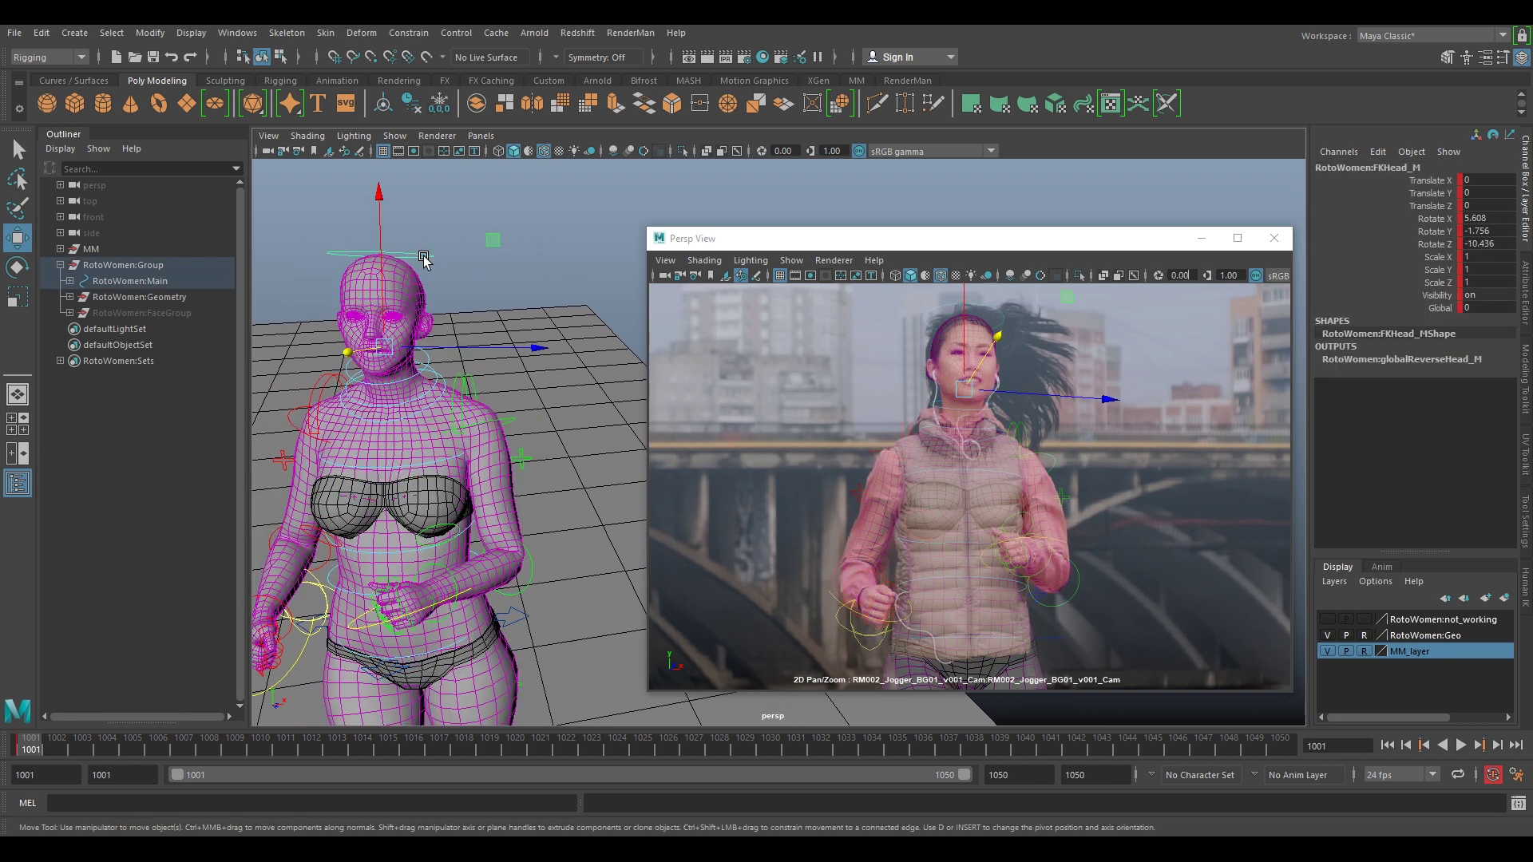
{"action": "left_click", "coordinate": [510, 415]}
{"action": "key", "text": "s"}
{"action": "left_click_drag", "start_coordinate": [389, 402], "coordinate": [495, 391], "text": "alt"}
{"action": "middle_click_drag", "start_coordinate": [511, 373], "coordinate": [756, 311], "text": "alt"}
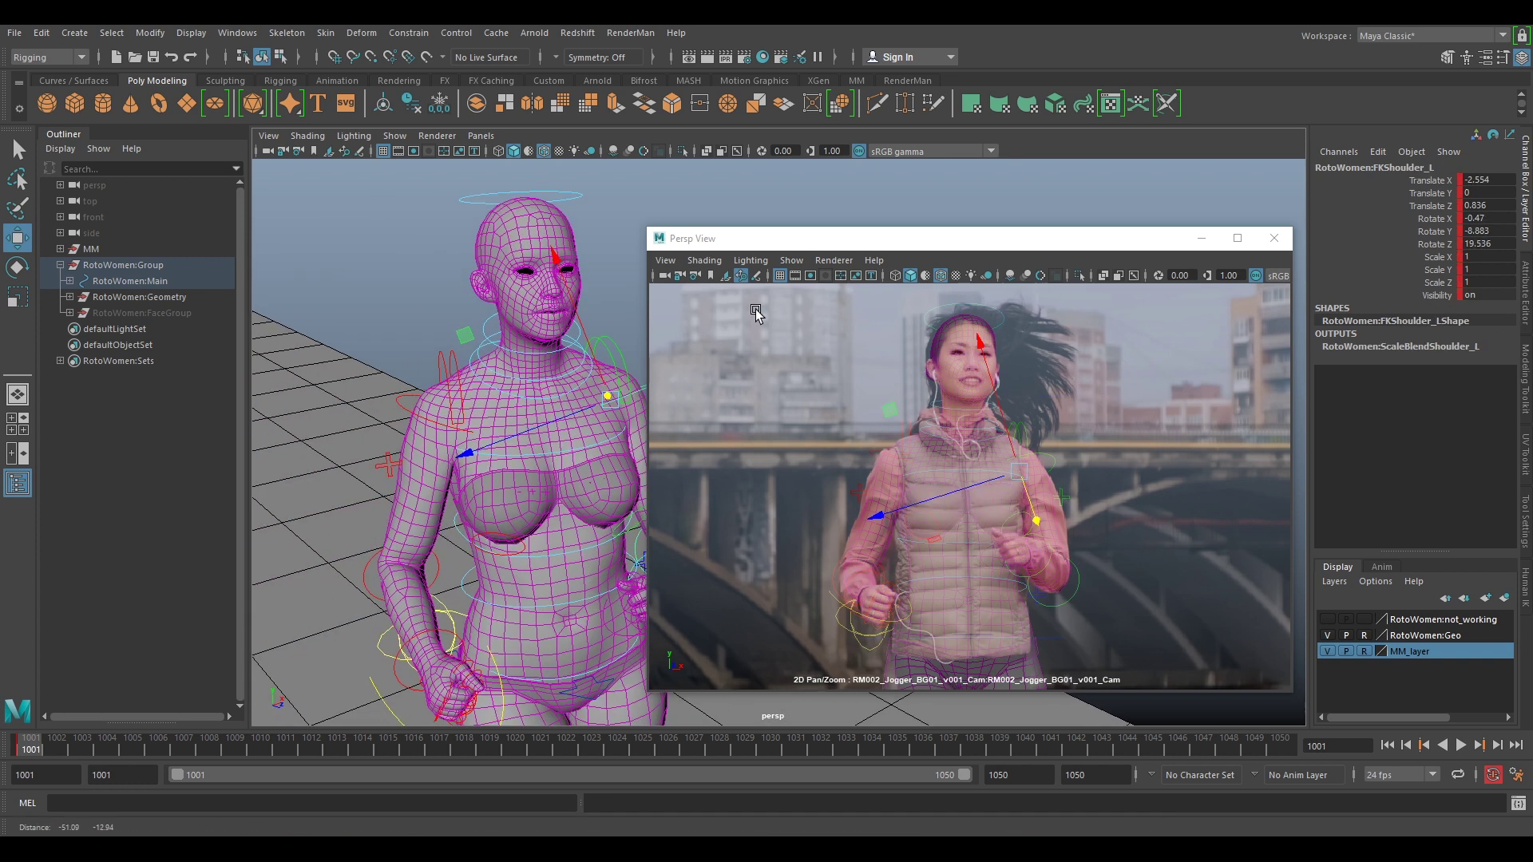
{"action": "left_click", "coordinate": [408, 407]}
{"action": "left_click", "coordinate": [406, 411]}
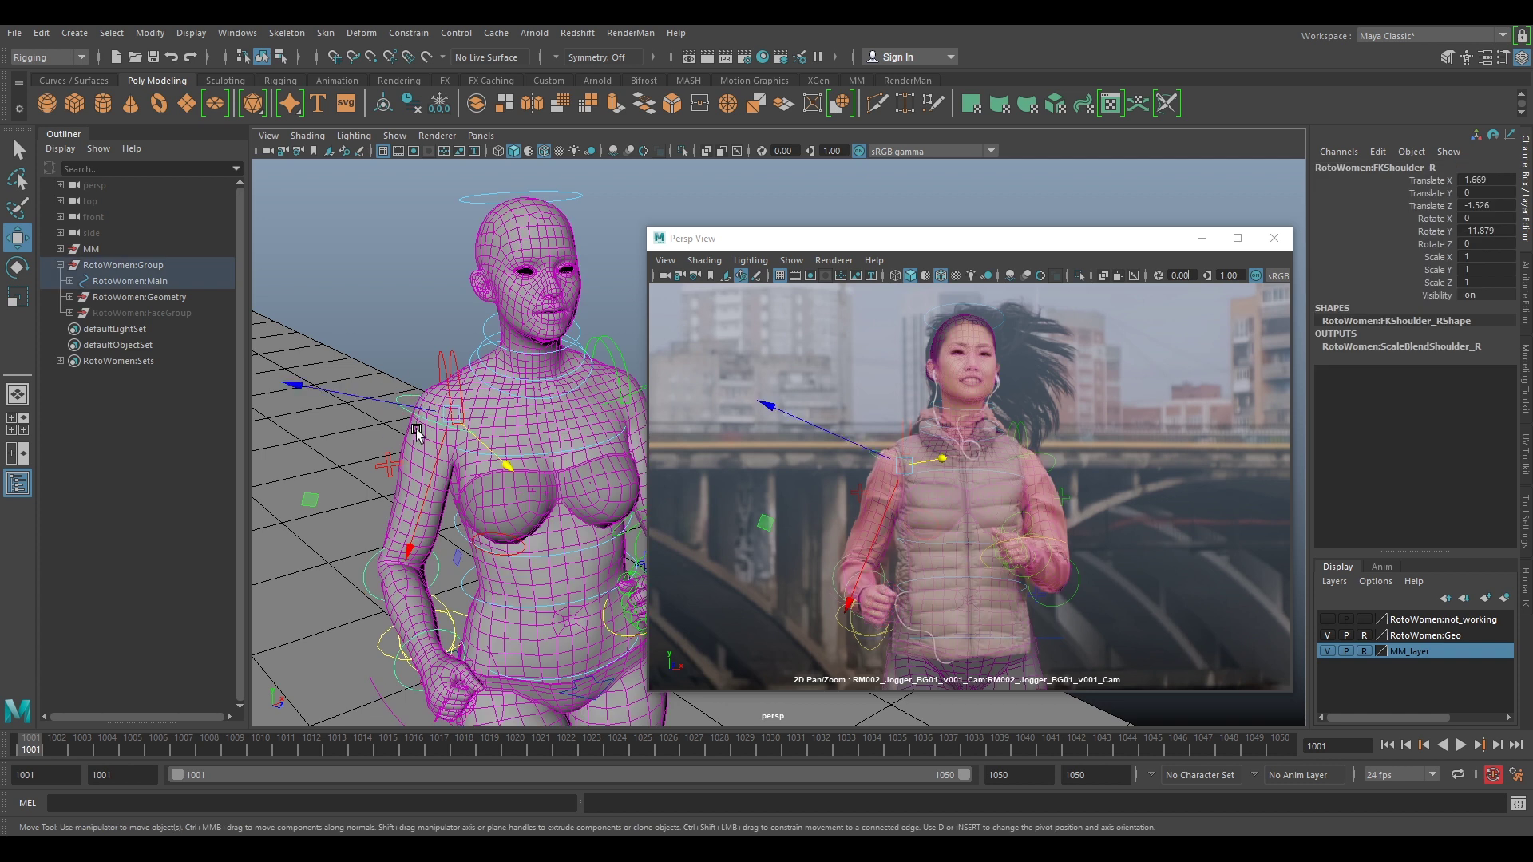
{"action": "left_click", "coordinate": [451, 372]}
{"action": "left_click_drag", "start_coordinate": [526, 258], "coordinate": [526, 266]}
{"action": "key", "text": "ctrl+z"}
{"action": "left_click", "coordinate": [383, 334]}
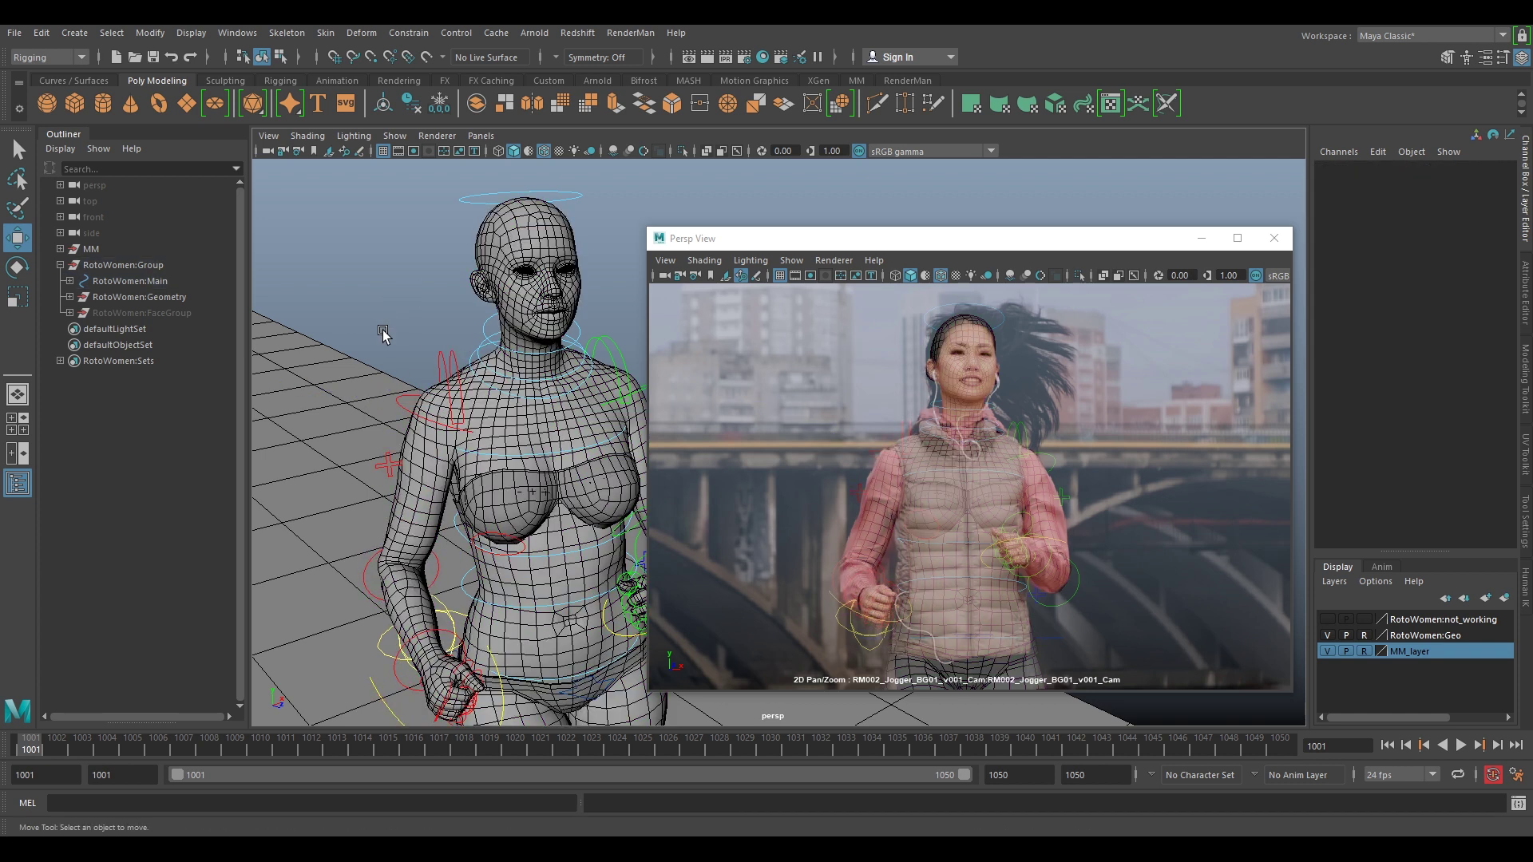
Set keys on the right arm controls FKShoulder_R, FKElbow_R and FKWrist_R at frame 1001
{"action": "left_click", "coordinate": [412, 410]}
{"action": "key", "text": "s"}
{"action": "middle_click_drag", "start_coordinate": [448, 513], "coordinate": [486, 405], "text": "alt"}
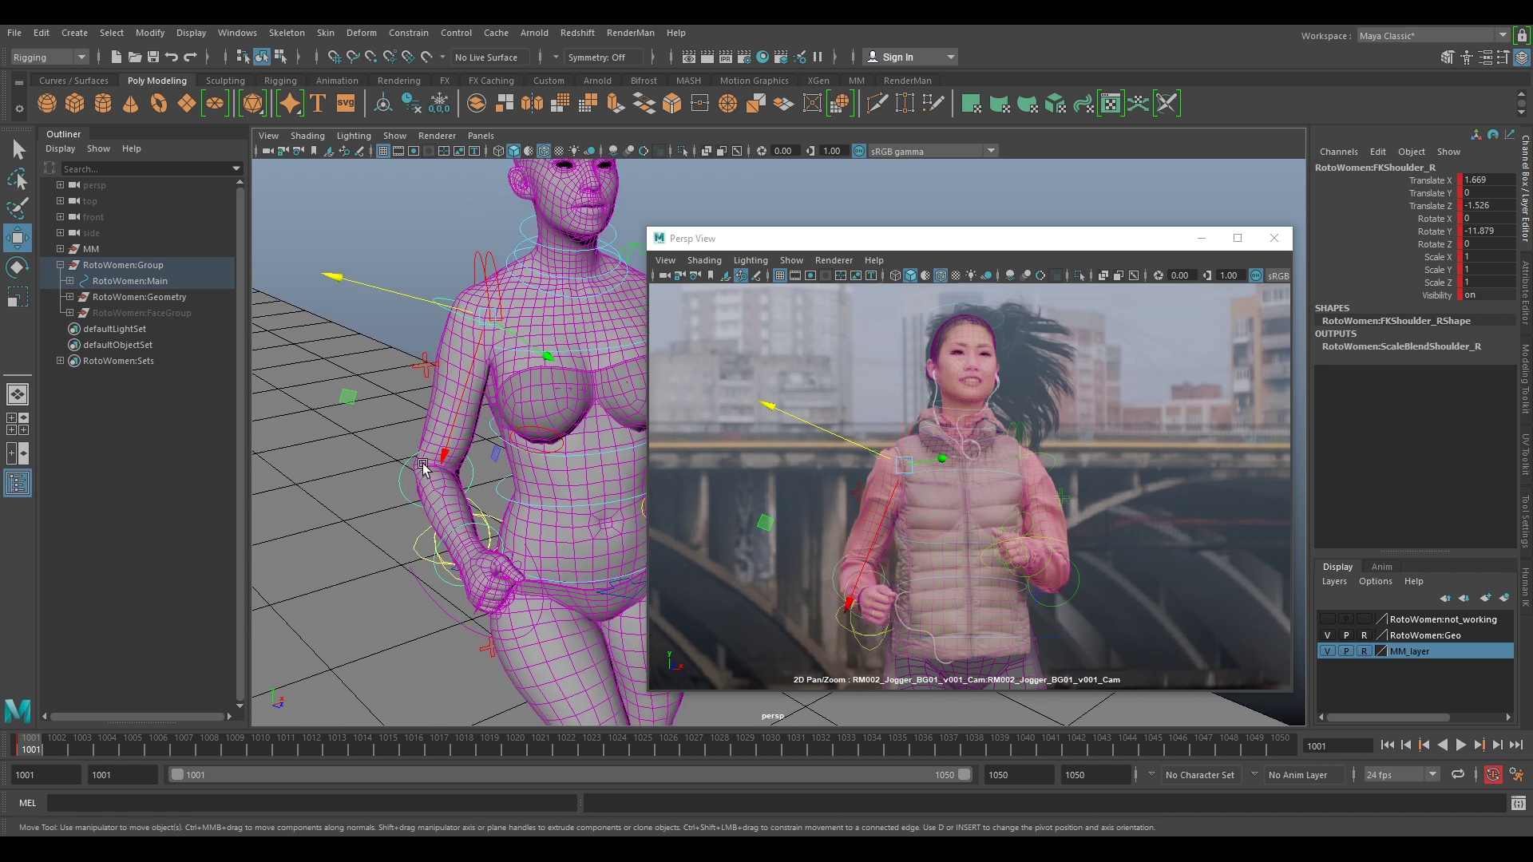
{"action": "left_click", "coordinate": [405, 473]}
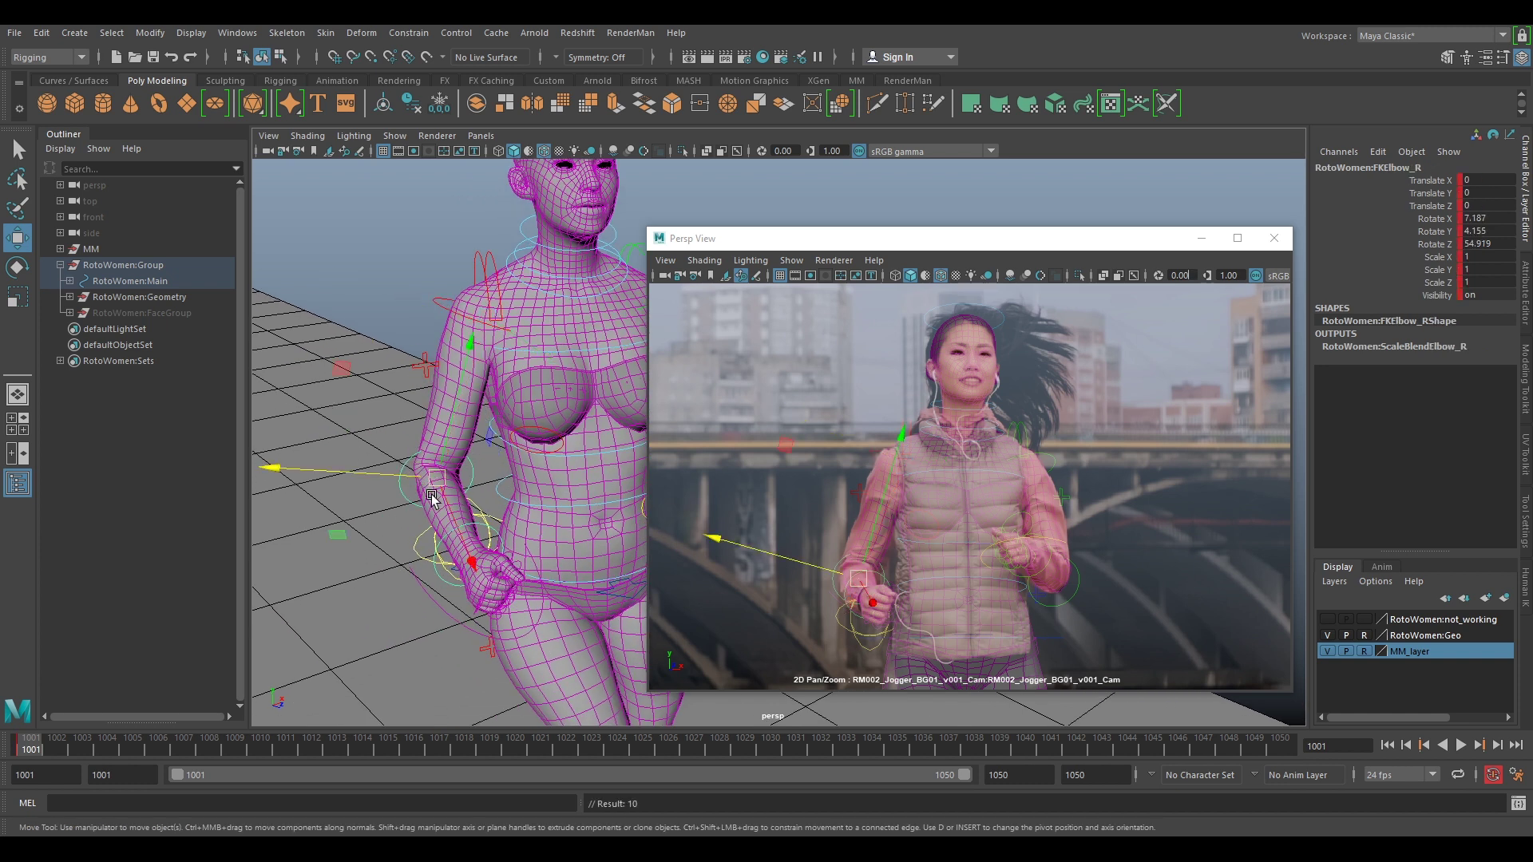
{"action": "left_click", "coordinate": [444, 537]}
{"action": "key", "text": "s"}
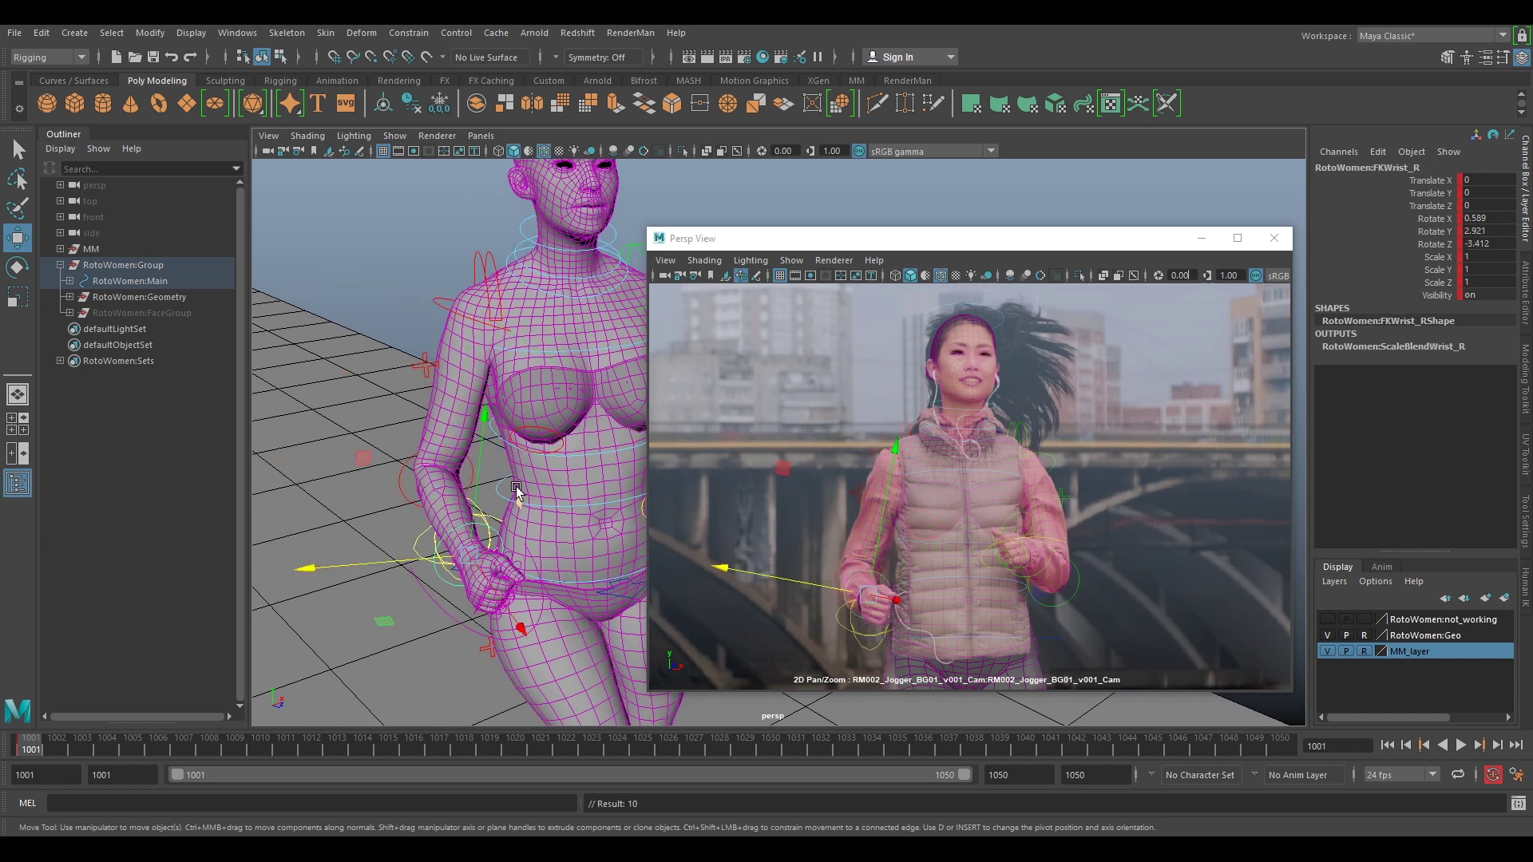
Set keys on the left arm controls FKElbow_L and FKWrist_L at frame 1001
{"action": "left_click_drag", "start_coordinate": [467, 549], "coordinate": [539, 369], "text": "alt"}
{"action": "left_click", "coordinate": [580, 353]}
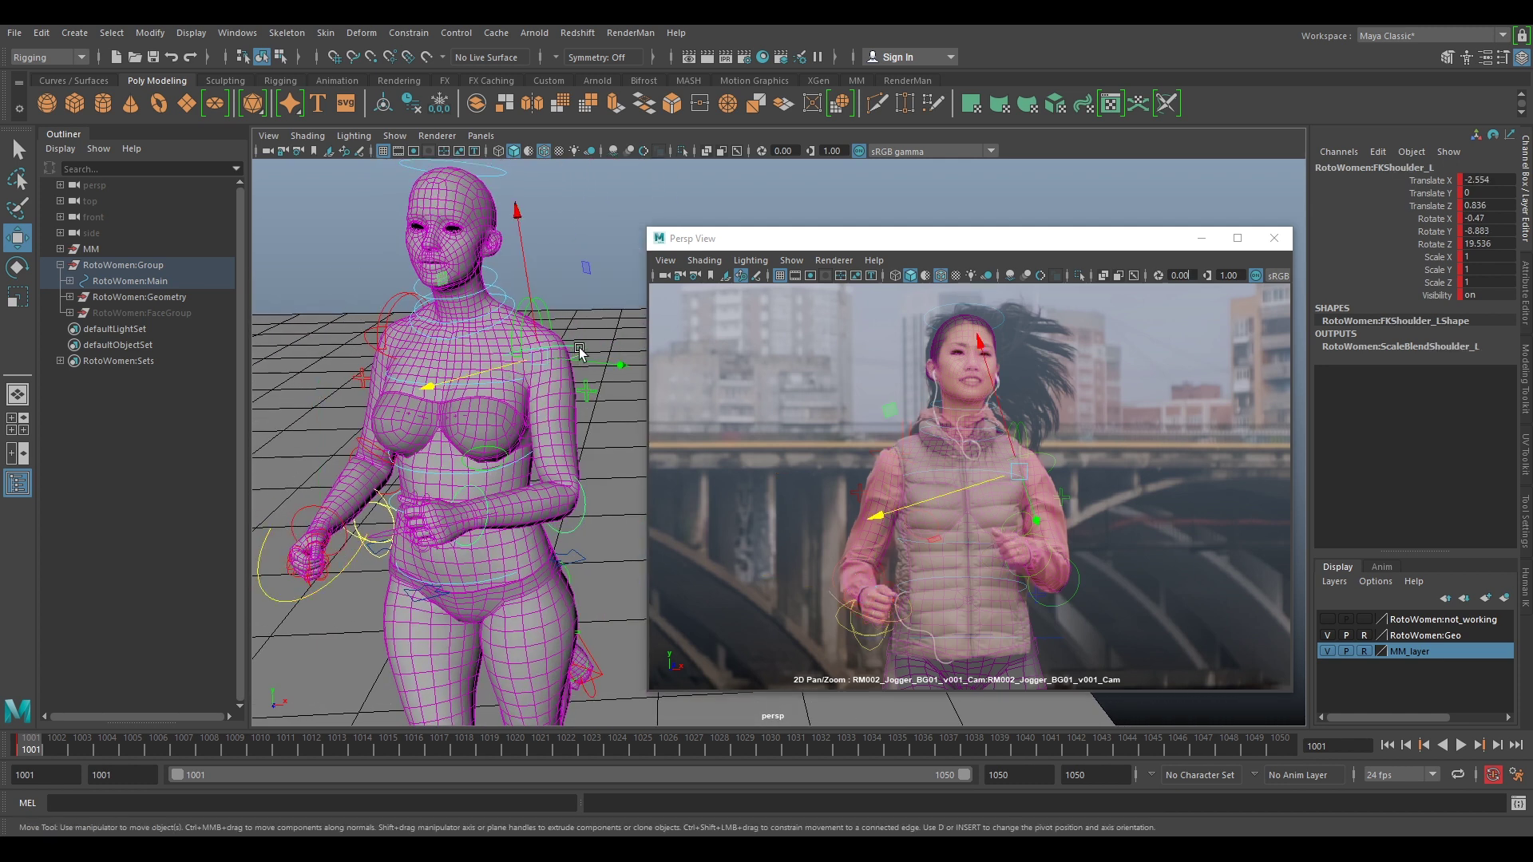
{"action": "left_click", "coordinate": [586, 502]}
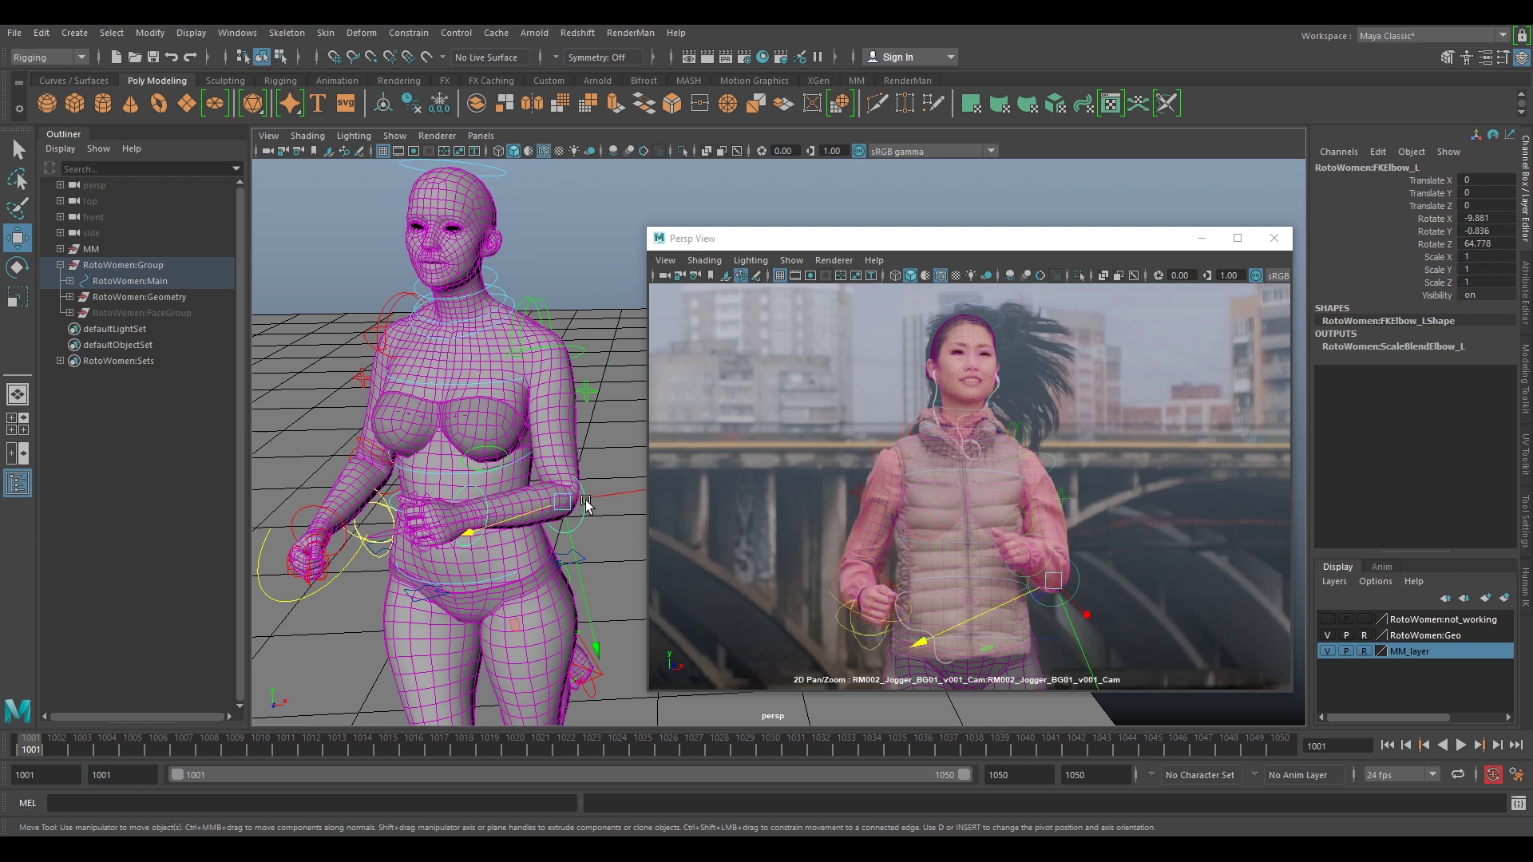
{"action": "left_click", "coordinate": [491, 503]}
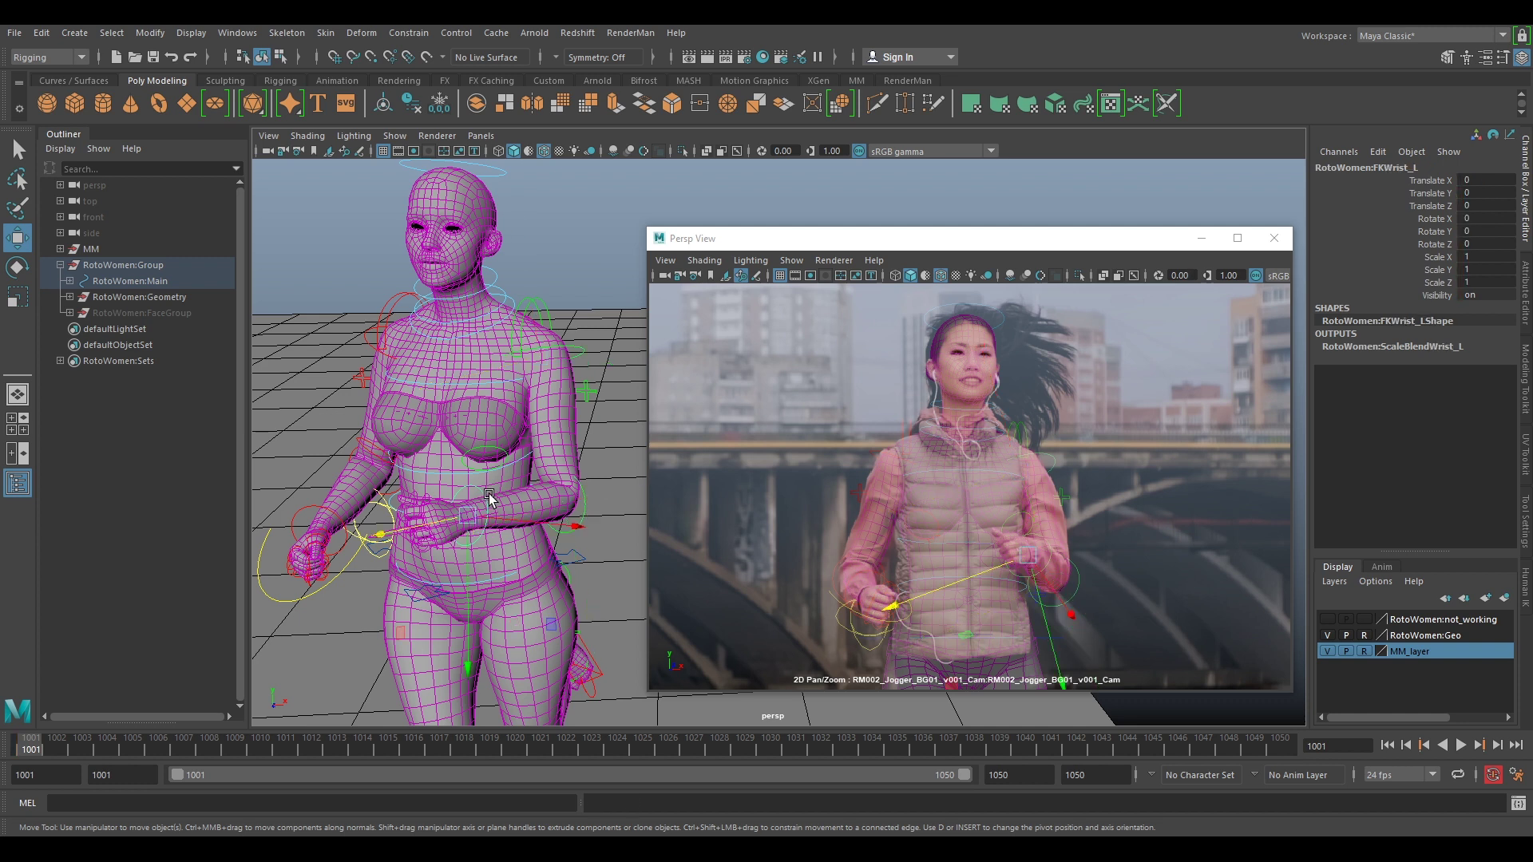
{"action": "middle_click_drag", "start_coordinate": [492, 503], "coordinate": [554, 439], "text": "alt"}
{"action": "scroll", "coordinate": [554, 439], "scroll_direction": "up", "scroll_amount": 5}
{"action": "middle_click_drag", "start_coordinate": [480, 480], "coordinate": [631, 472], "text": "alt"}
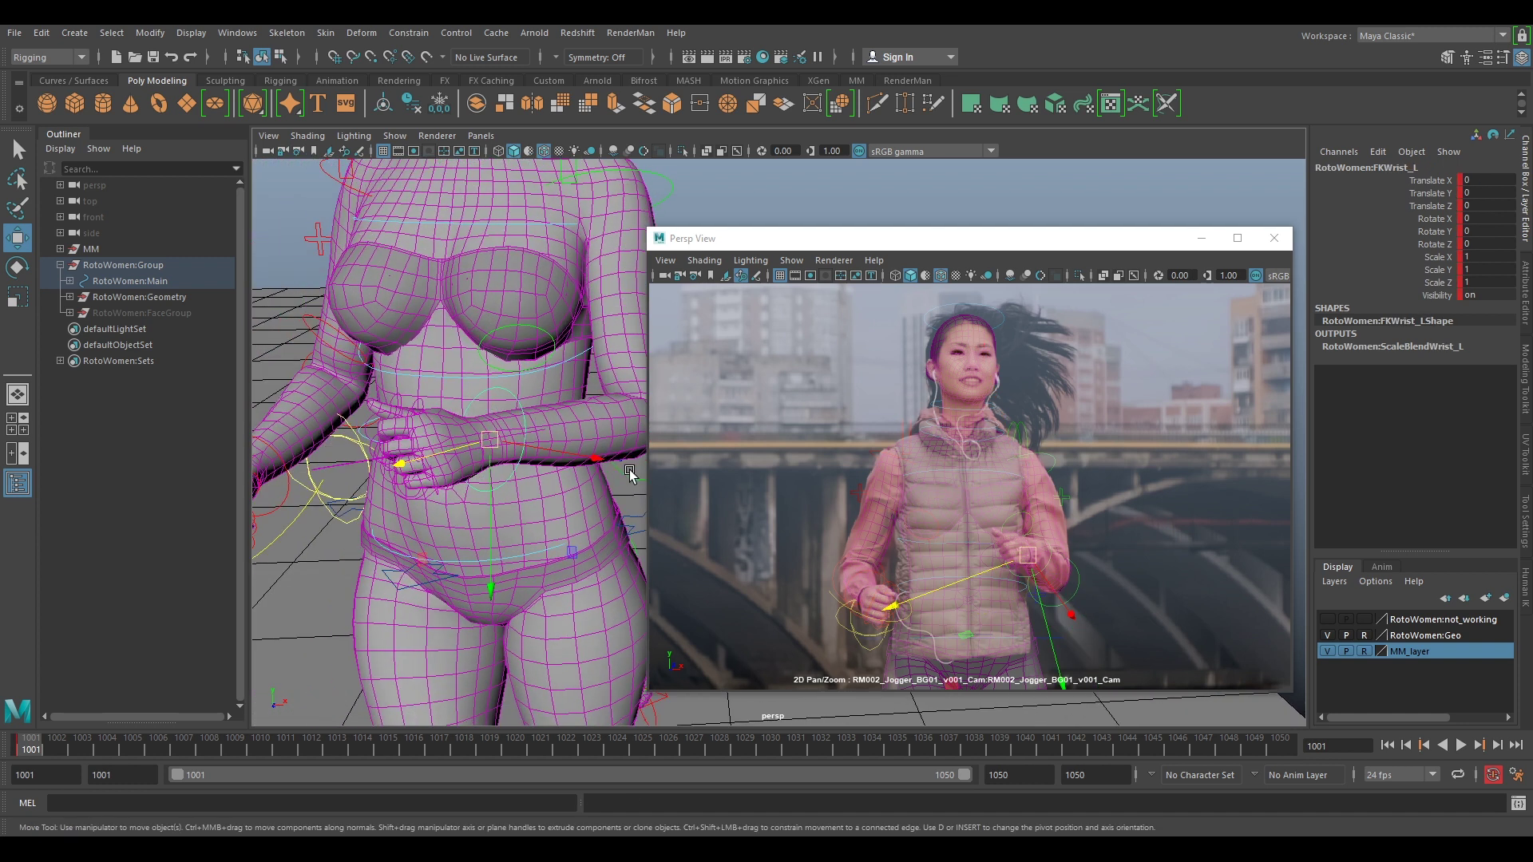
Set a key on all channels of the pelvis control RootX_M at frame 1001
{"action": "right_click_drag", "start_coordinate": [434, 428], "coordinate": [385, 435], "text": "alt"}
{"action": "left_click_drag", "start_coordinate": [385, 435], "coordinate": [541, 426], "text": "alt"}
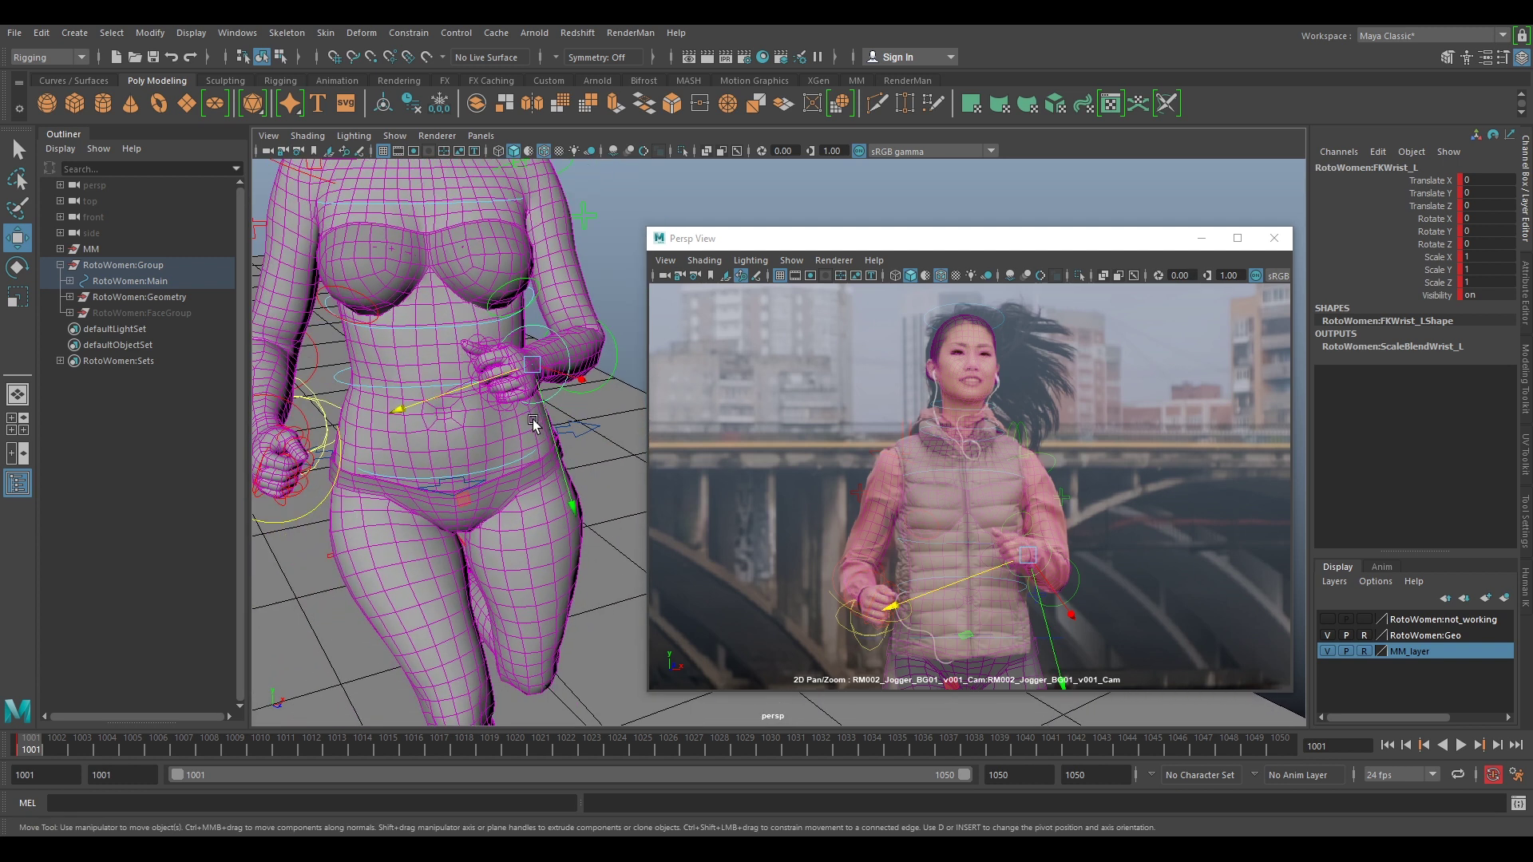
{"action": "left_click", "coordinate": [480, 484]}
{"action": "key", "text": "s"}
{"action": "left_click", "coordinate": [442, 416]}
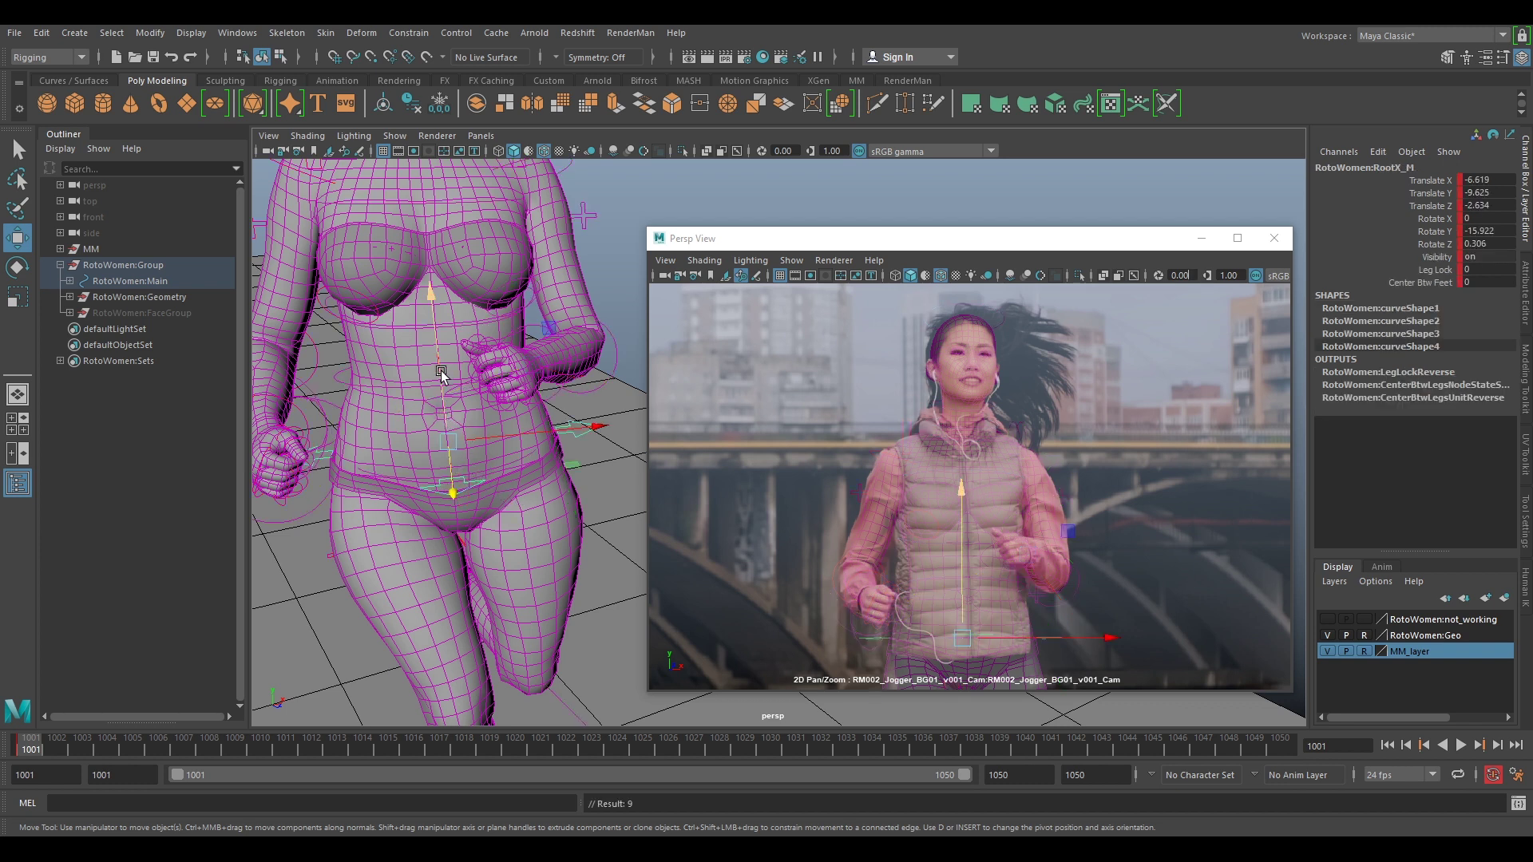
Set keys on the spine control FKSpine1_M and the torso controls above it at frame 1001
{"action": "left_click_drag", "start_coordinate": [443, 373], "coordinate": [436, 445], "text": "alt"}
{"action": "left_click", "coordinate": [436, 446]}
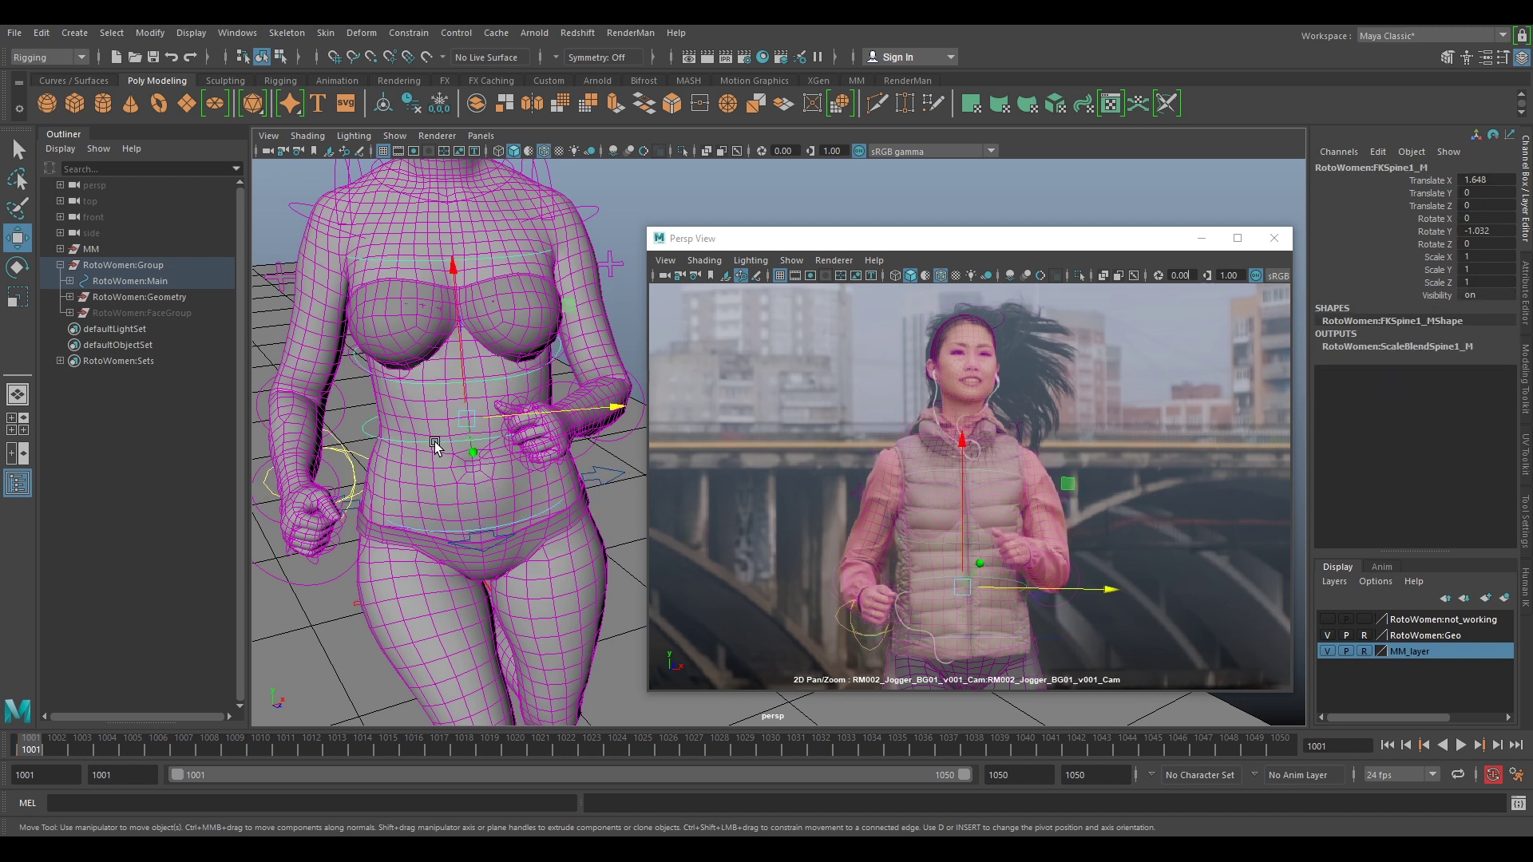
{"action": "left_click", "coordinate": [439, 380]}
{"action": "left_click", "coordinate": [422, 264]}
Set keys on the knee pole controls of both legs at frame 1001
{"action": "left_click_drag", "start_coordinate": [421, 263], "coordinate": [455, 537], "text": "alt"}
{"action": "middle_click_drag", "start_coordinate": [455, 537], "coordinate": [414, 490], "text": "alt"}
{"action": "left_click", "coordinate": [528, 484]}
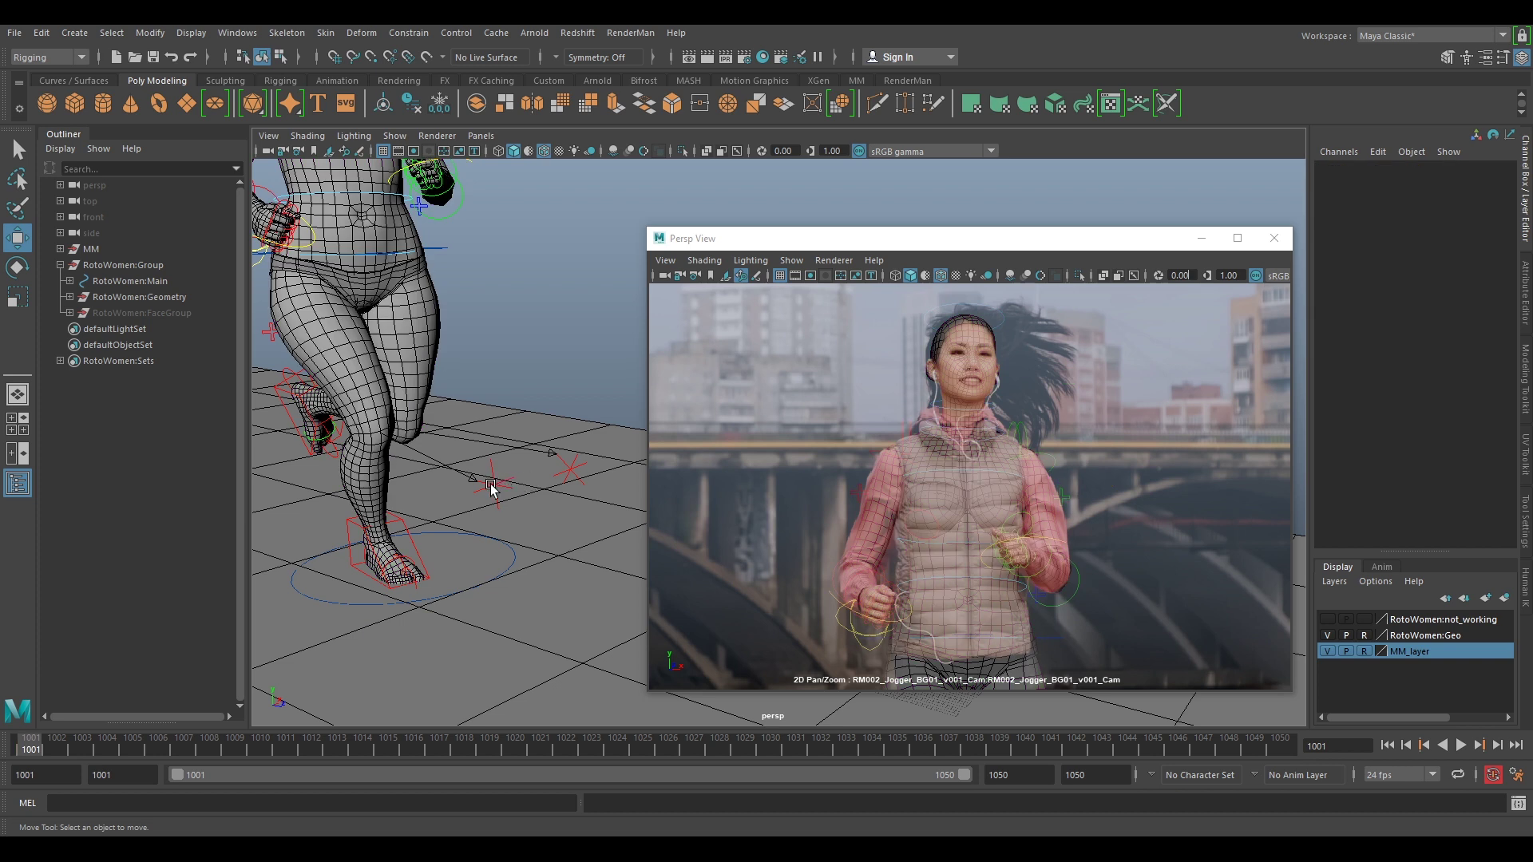
{"action": "left_click", "coordinate": [491, 485]}
{"action": "left_click", "coordinate": [571, 467]}
{"action": "key", "text": "s"}
Set keys on the foot controls IKLeg_R and IKLeg_L at frame 1001
{"action": "left_click_drag", "start_coordinate": [404, 485], "coordinate": [495, 496], "text": "alt"}
{"action": "left_click_drag", "start_coordinate": [407, 493], "coordinate": [511, 494], "text": "alt"}
{"action": "middle_click_drag", "start_coordinate": [391, 507], "coordinate": [511, 456], "text": "alt"}
{"action": "left_click", "coordinate": [474, 533]}
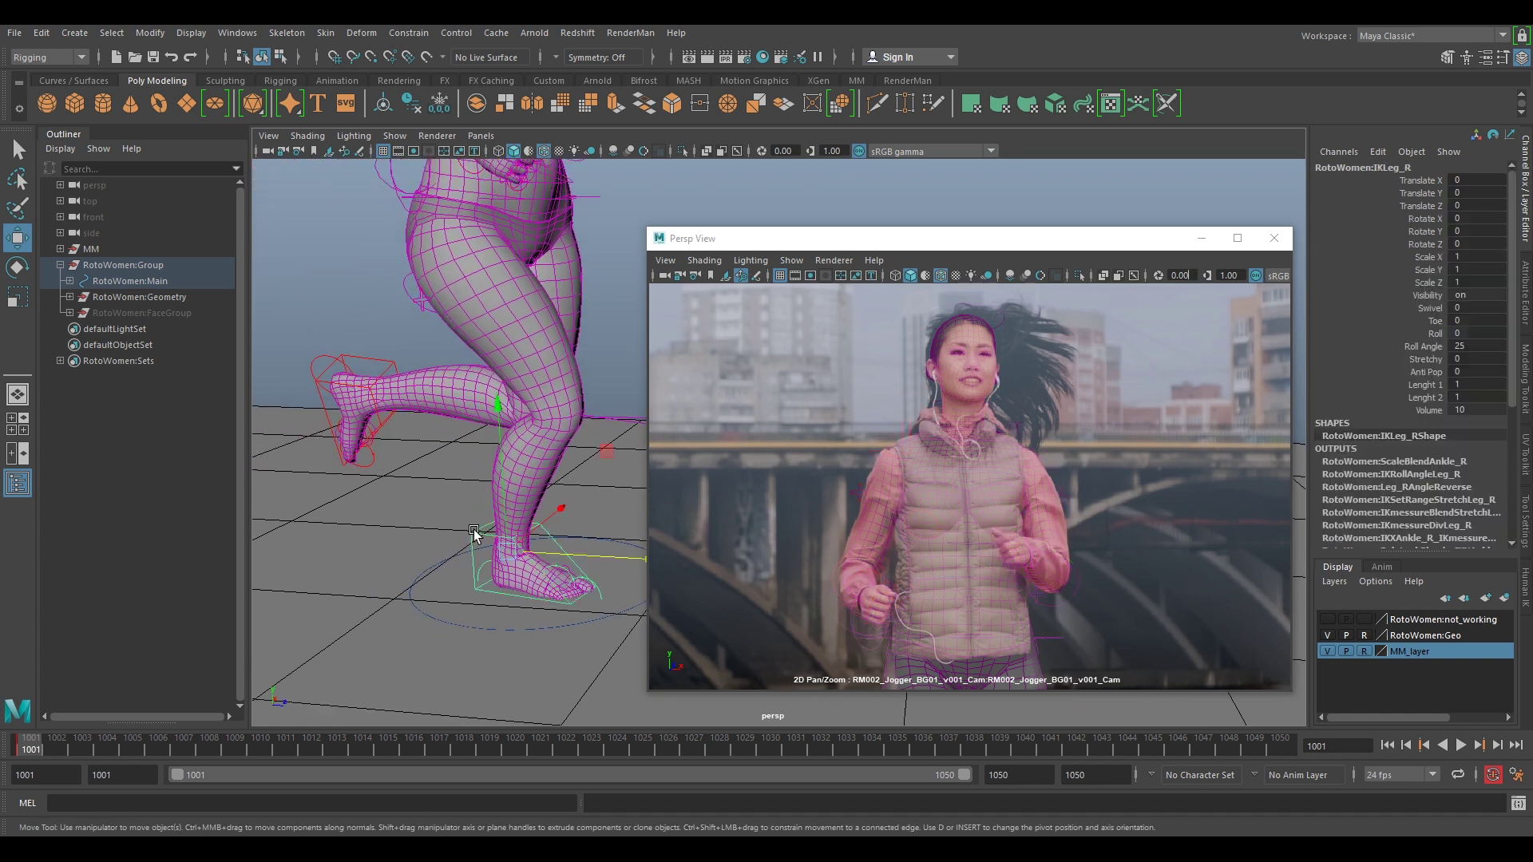
{"action": "left_click", "coordinate": [390, 361]}
{"action": "key", "text": "s"}
Set a key on all channels of the right toe control FKToes_R at frame 1001
{"action": "scroll", "coordinate": [461, 383], "scroll_direction": "down", "scroll_amount": 3}
{"action": "middle_click_drag", "start_coordinate": [485, 429], "coordinate": [343, 448], "text": "alt"}
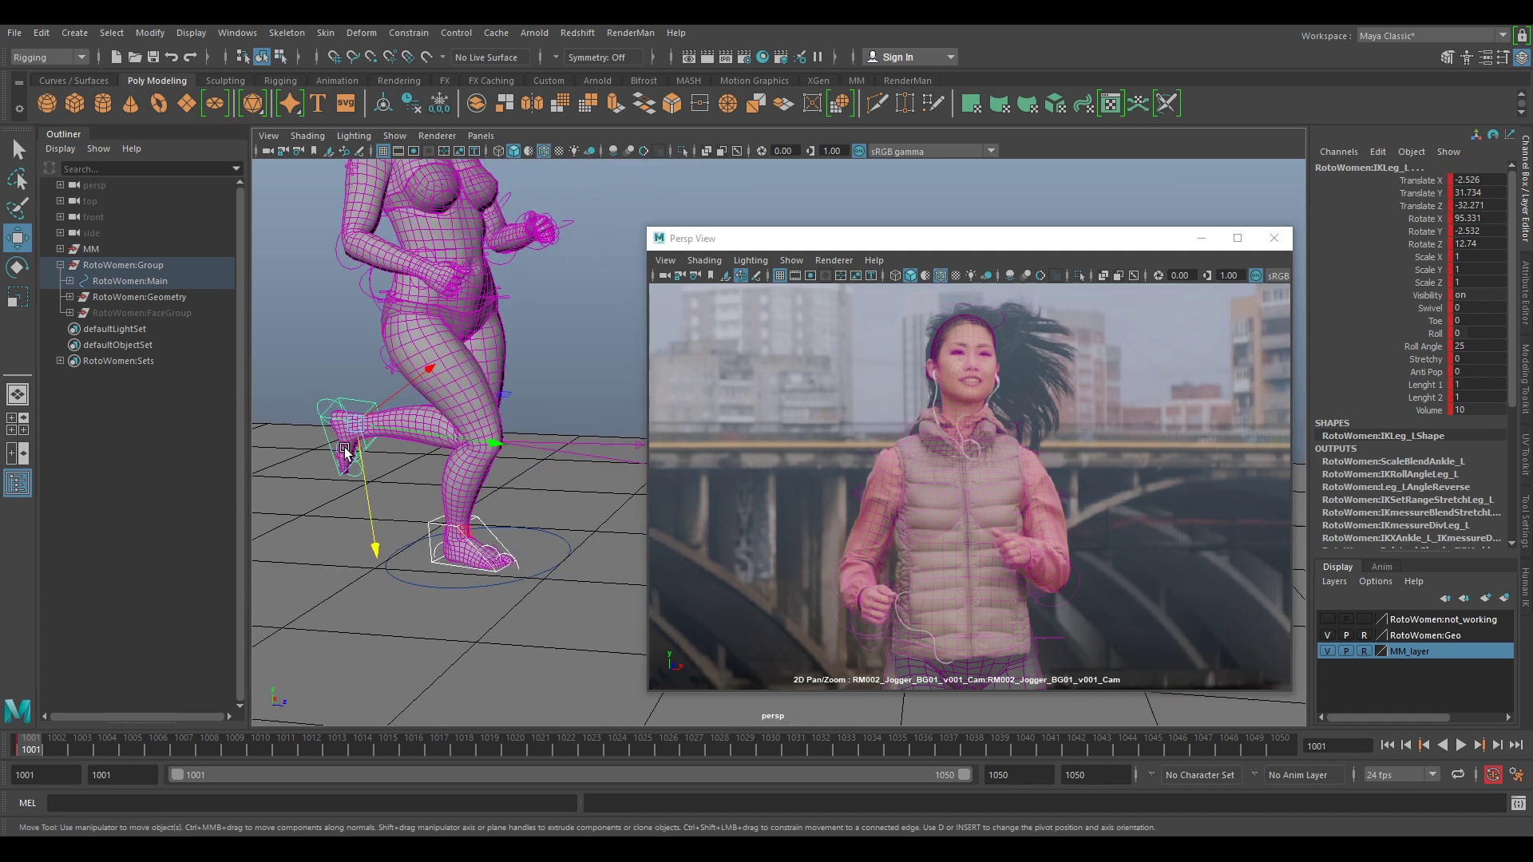
{"action": "left_click", "coordinate": [580, 358]}
{"action": "mouse_move", "coordinate": [564, 373]}
{"action": "left_mouse_down", "text": "alt"}
{"action": "mouse_move", "coordinate": [557, 415]}
{"action": "mouse_move", "coordinate": [553, 377]}
{"action": "left_mouse_up", "text": "alt"}
{"action": "scroll", "coordinate": [503, 451], "scroll_direction": "up", "scroll_amount": 4}
{"action": "middle_click_drag", "start_coordinate": [500, 462], "coordinate": [543, 463], "text": "alt"}
{"action": "left_click", "coordinate": [445, 477]}
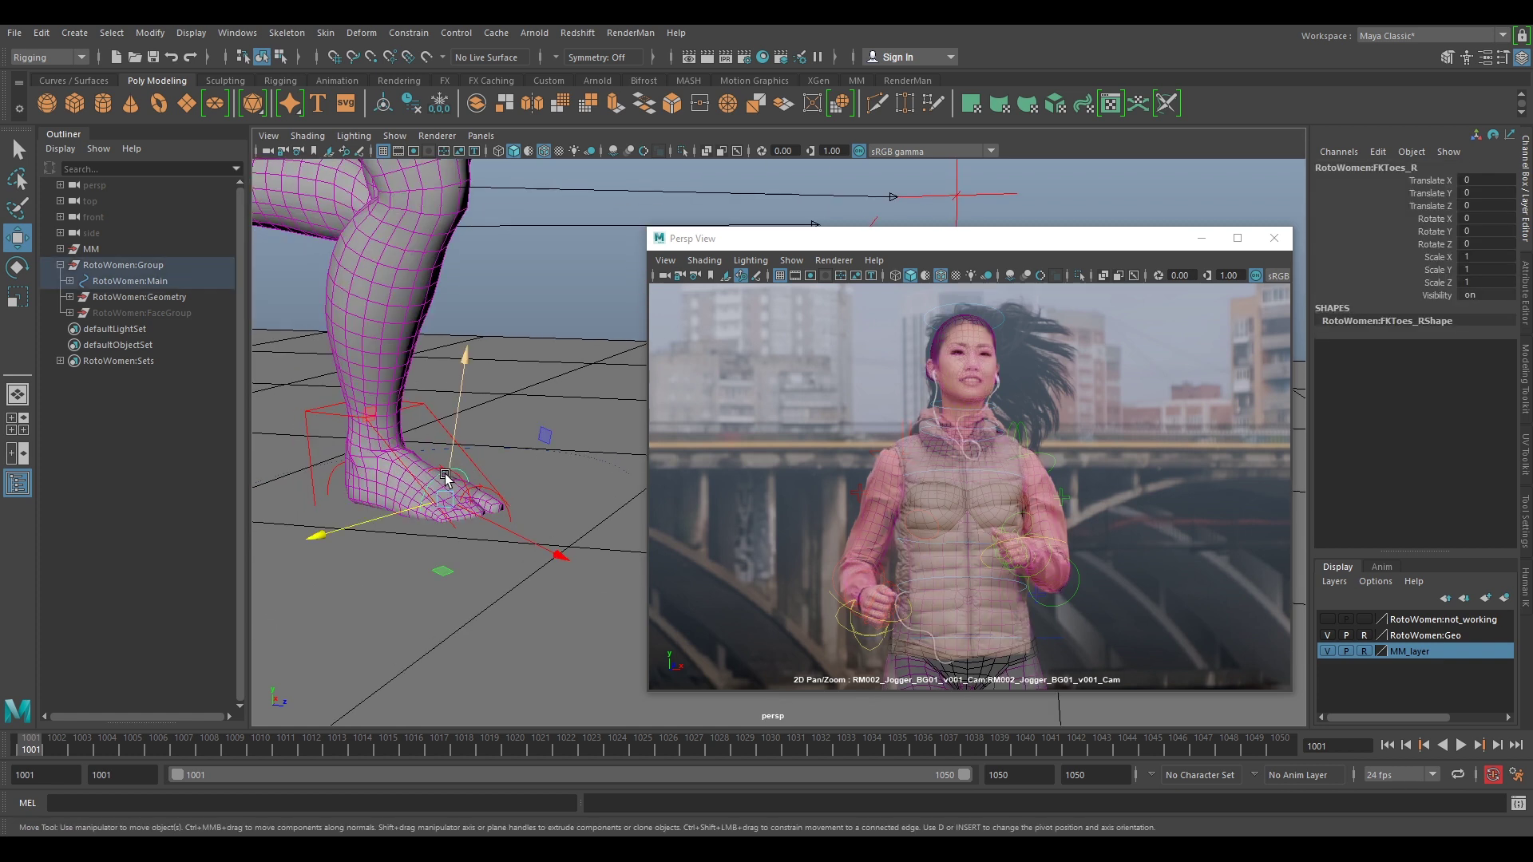
{"action": "key", "text": "e"}
{"action": "left_click_drag", "start_coordinate": [523, 465], "coordinate": [513, 405]}
{"action": "key", "text": "s"}
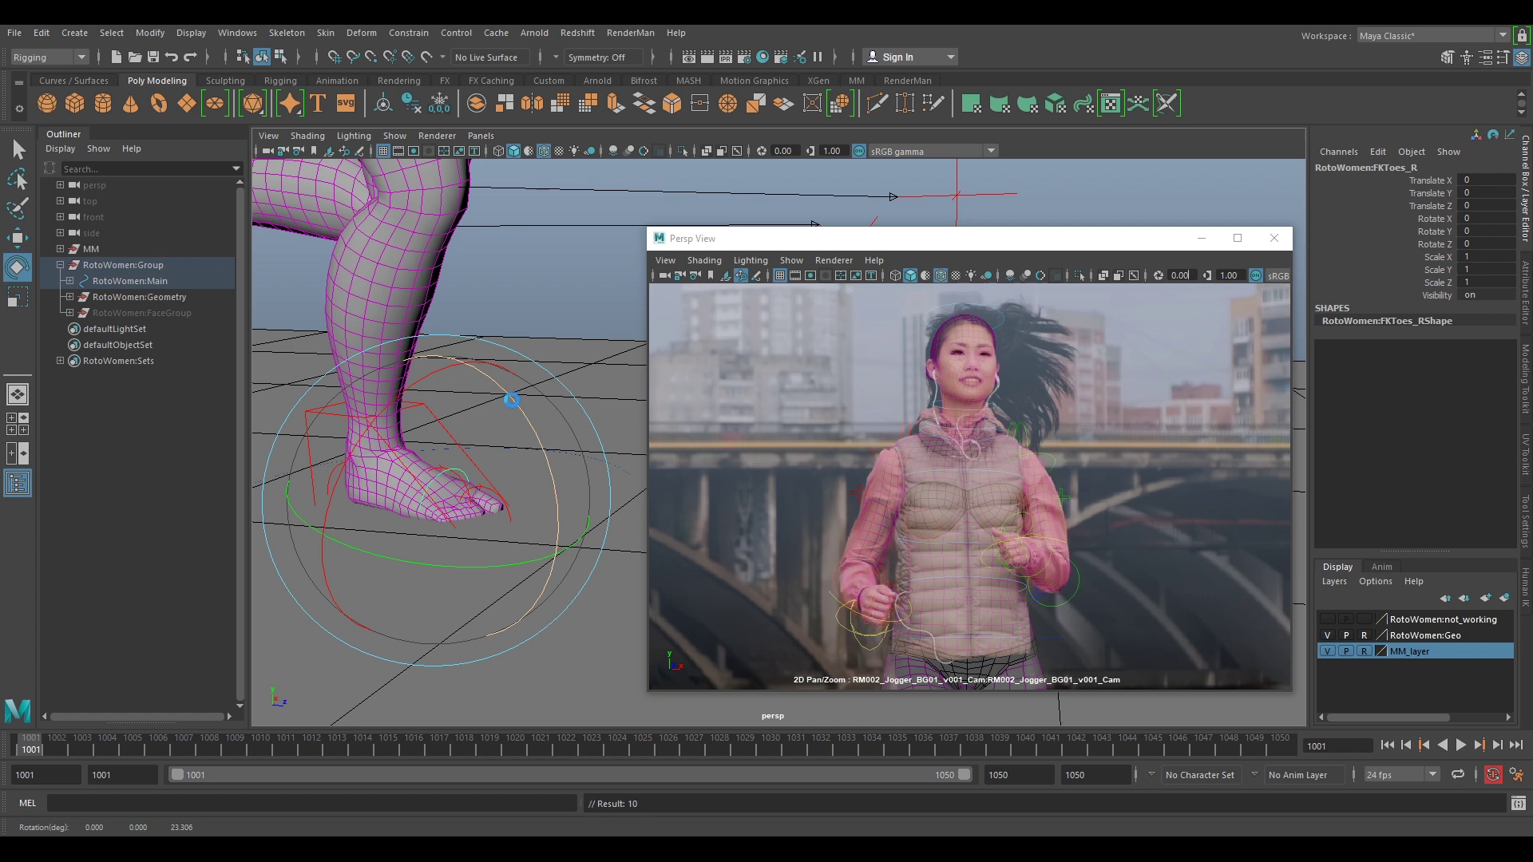
Set a key on all channels of the left toe control FKToes_L at frame 1001
{"action": "middle_click_drag", "start_coordinate": [476, 392], "coordinate": [726, 434], "text": "alt"}
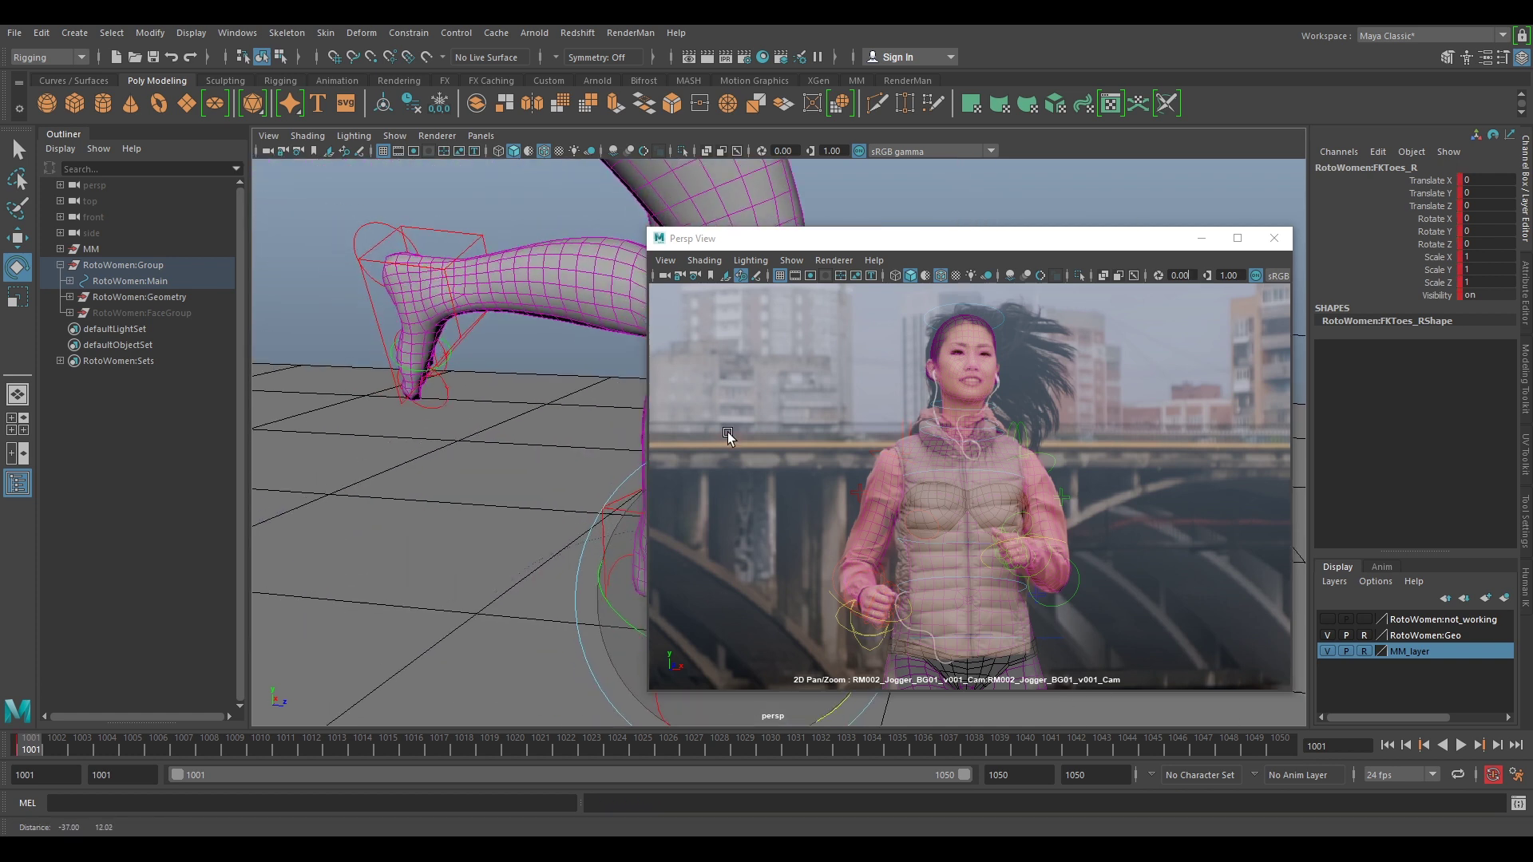
{"action": "left_click", "coordinate": [413, 369]}
{"action": "key", "text": "s"}
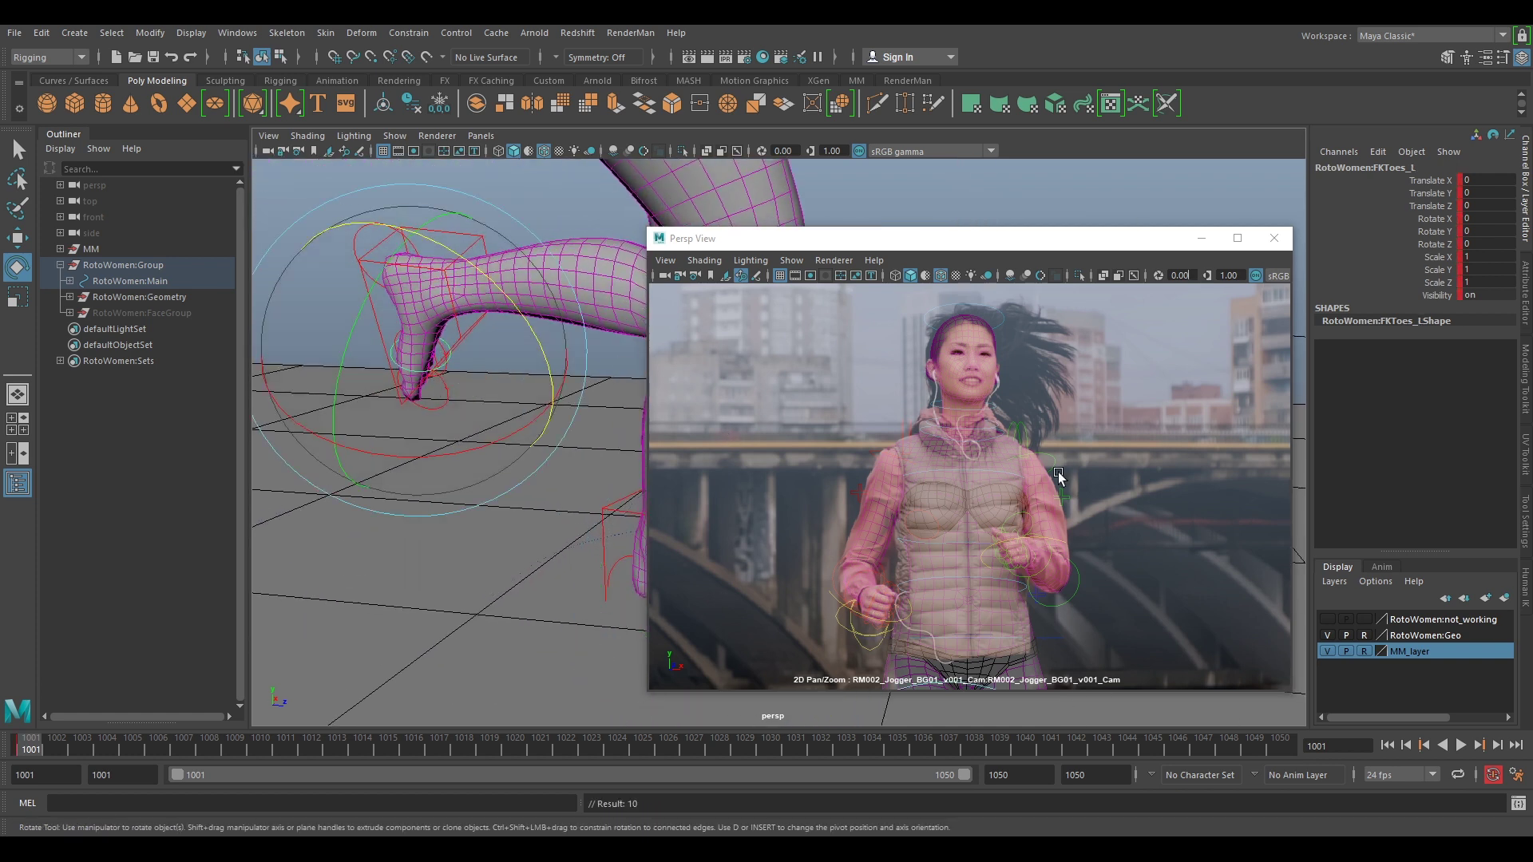
Switch the RotoWomen:Geo display layer from reference to normal and select the body mesh in the camera view
{"action": "key", "text": "backslash"}
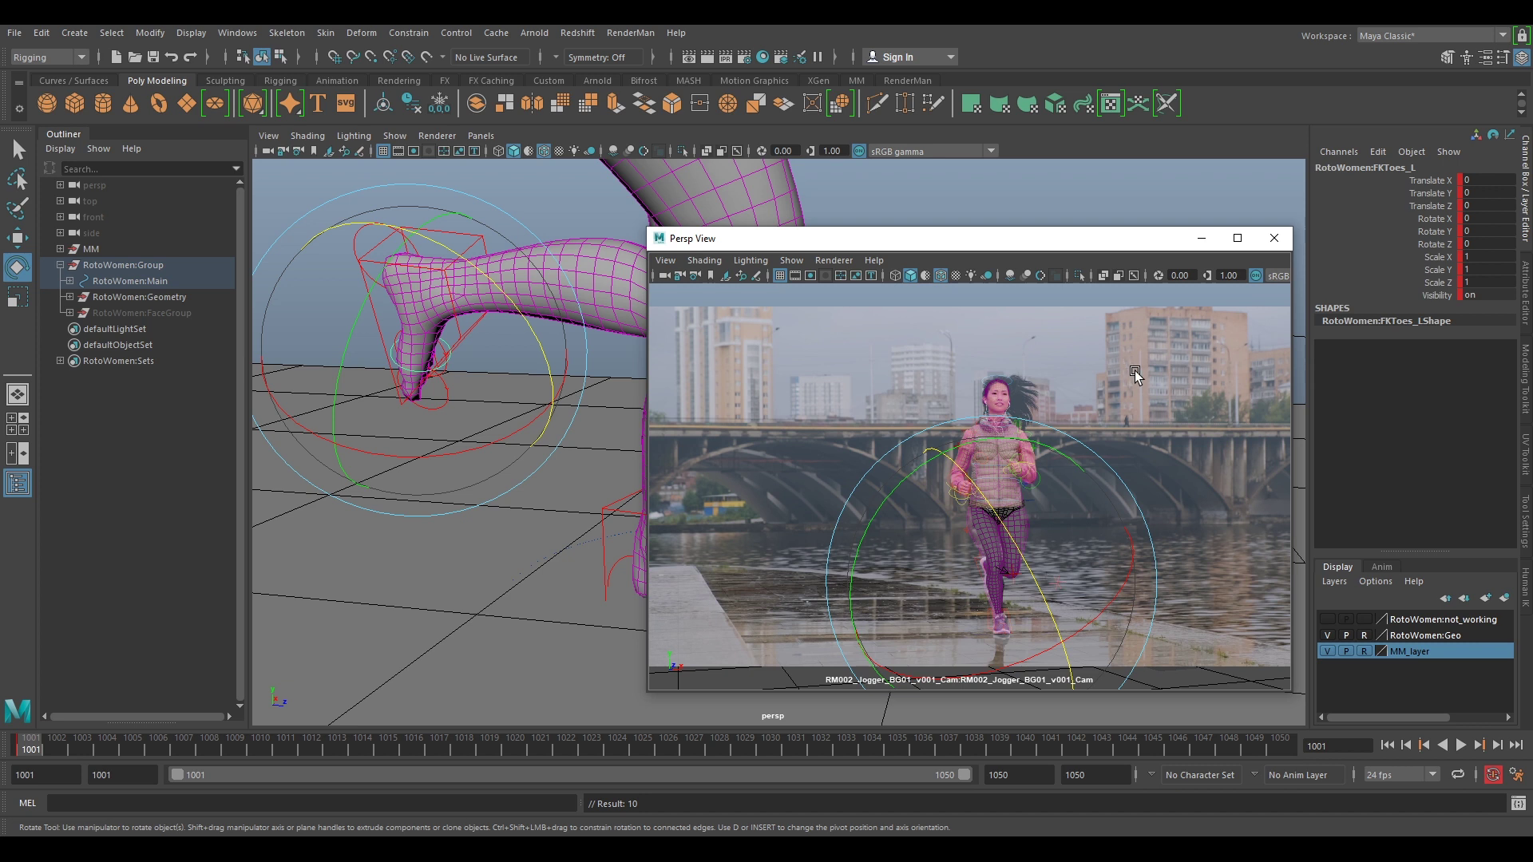
{"action": "key", "text": "backslash"}
{"action": "right_click_drag", "start_coordinate": [1072, 457], "coordinate": [1156, 519]}
{"action": "middle_click_drag", "start_coordinate": [1117, 577], "coordinate": [1112, 319]}
{"action": "right_click_drag", "start_coordinate": [1130, 494], "coordinate": [1104, 446]}
{"action": "middle_click_drag", "start_coordinate": [1104, 446], "coordinate": [1100, 465]}
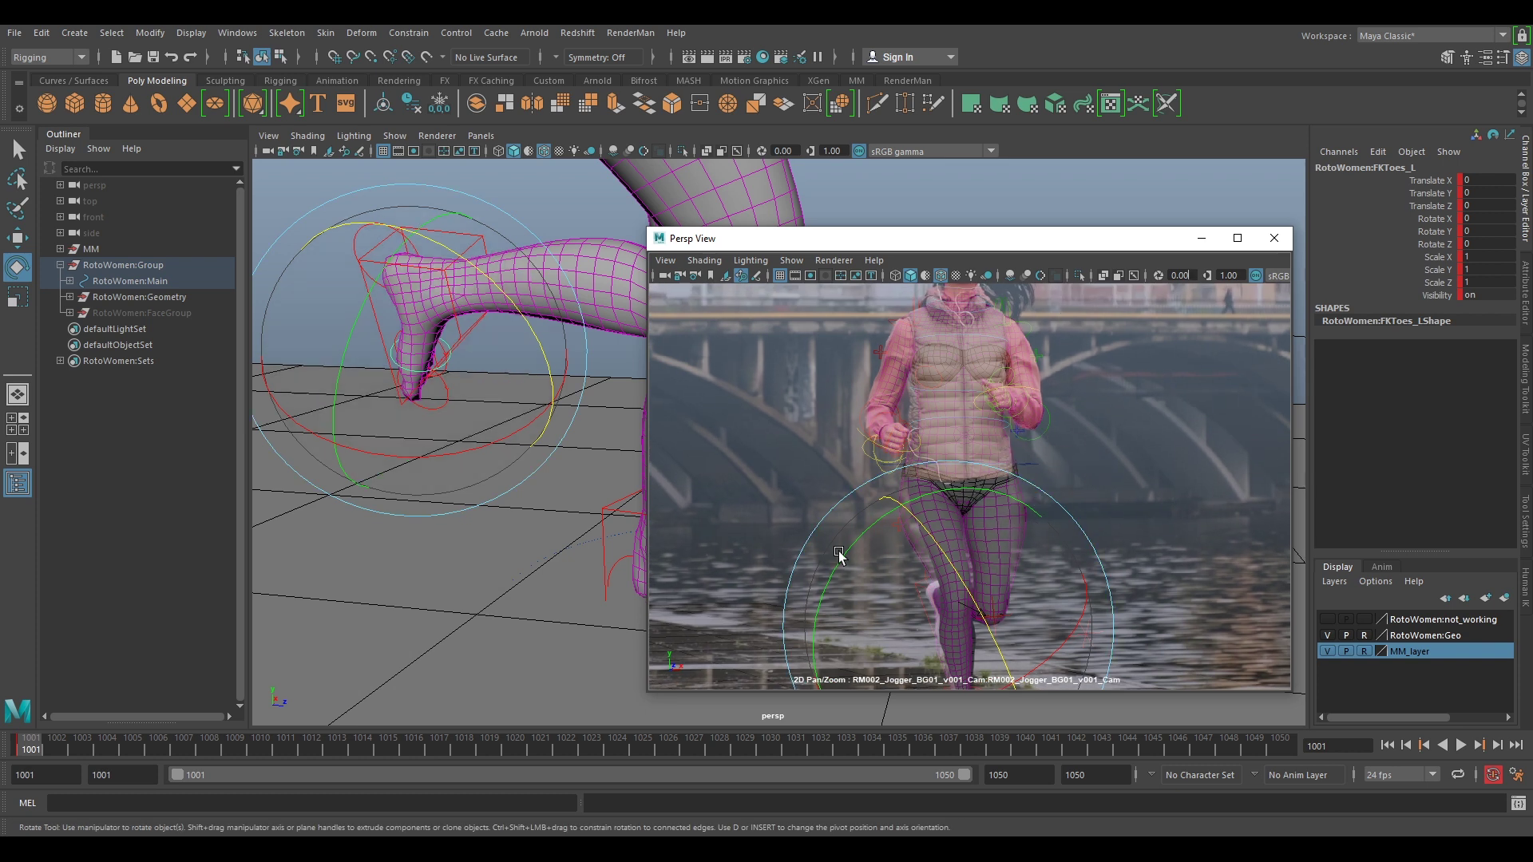
{"action": "left_click", "coordinate": [1142, 446]}
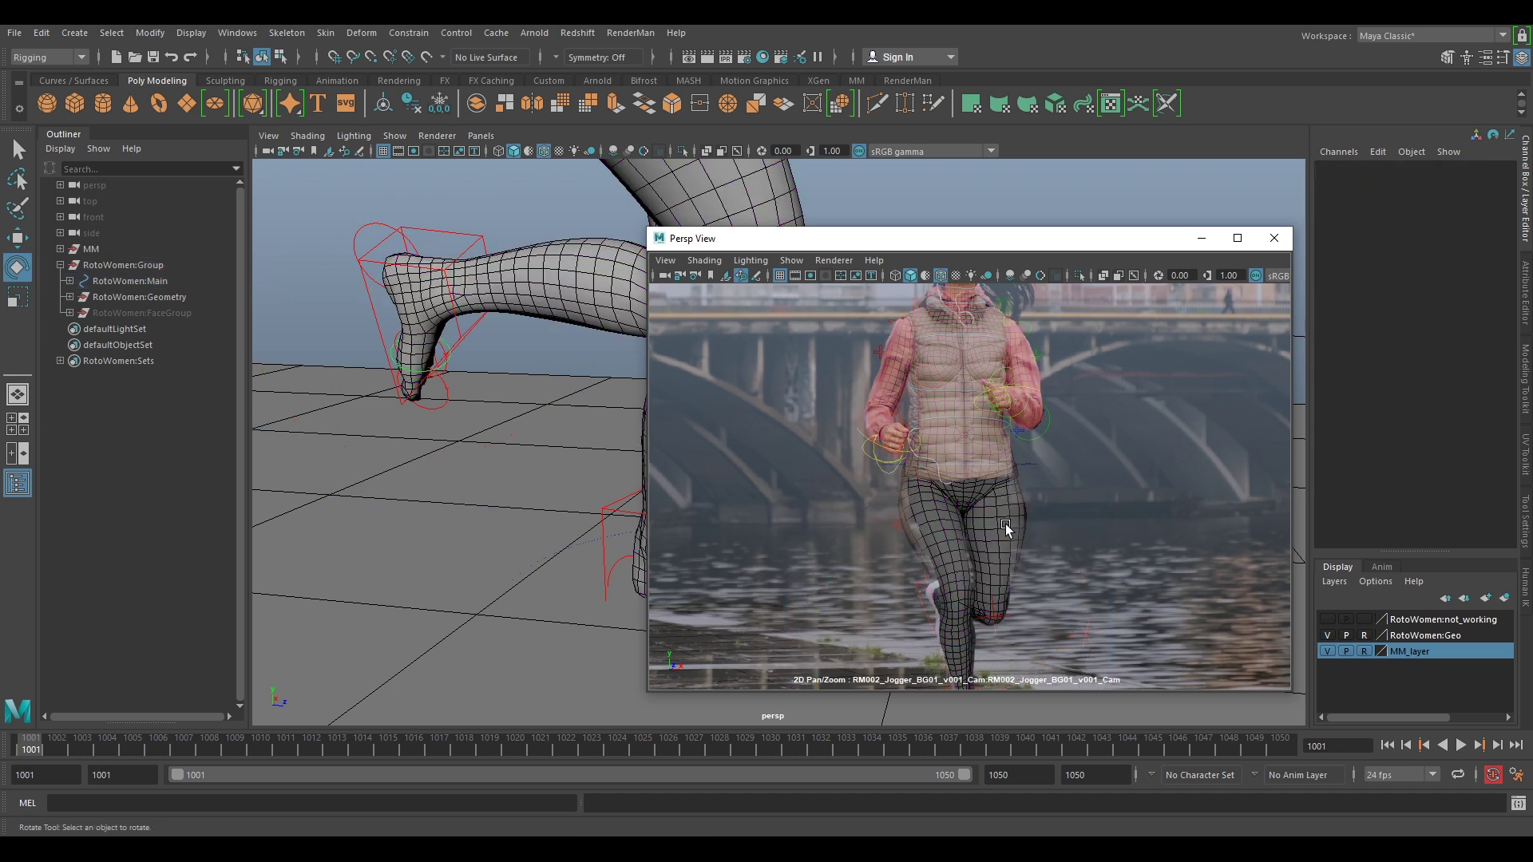
{"action": "left_click", "coordinate": [1361, 631]}
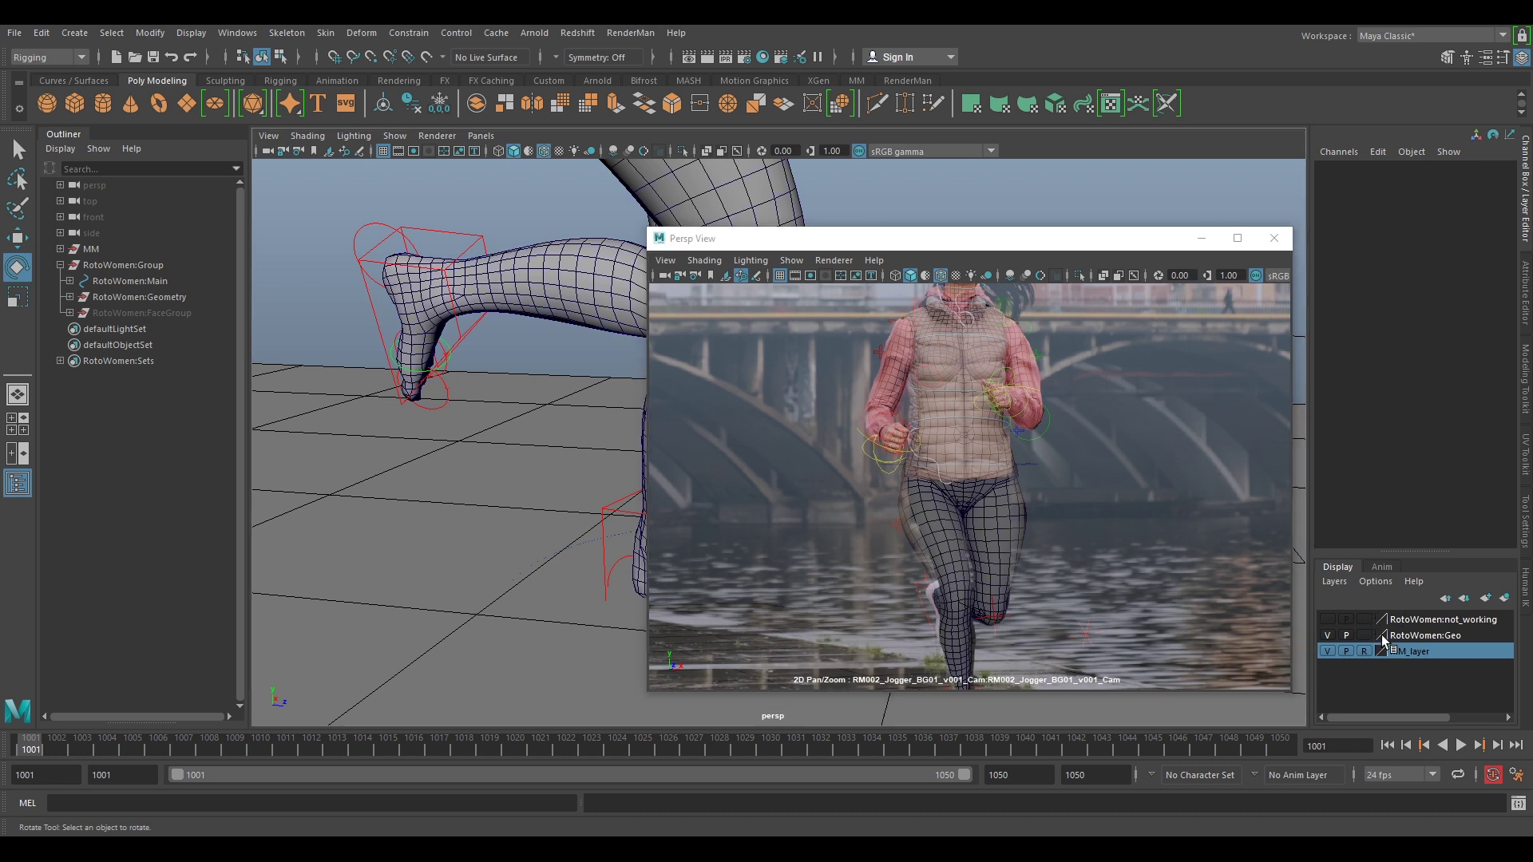
{"action": "left_click", "coordinate": [1022, 519]}
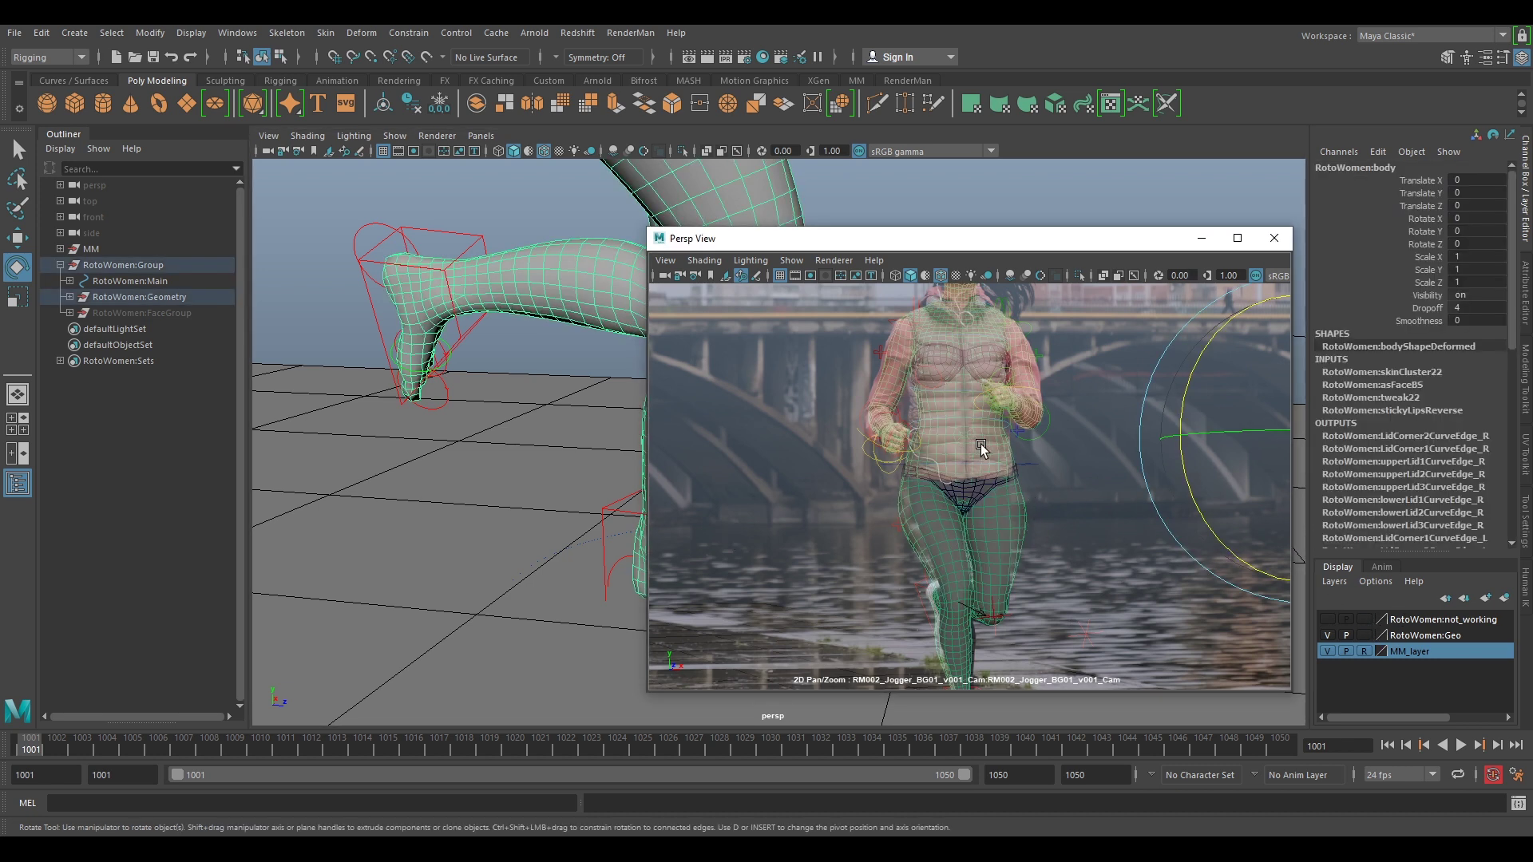
Narrow the floating camera view to uncover more of the perspective view and frame the jogger's planted leg closely
{"action": "right_click_drag", "start_coordinate": [1114, 479], "coordinate": [987, 416]}
{"action": "middle_click_drag", "start_coordinate": [987, 417], "coordinate": [1069, 405]}
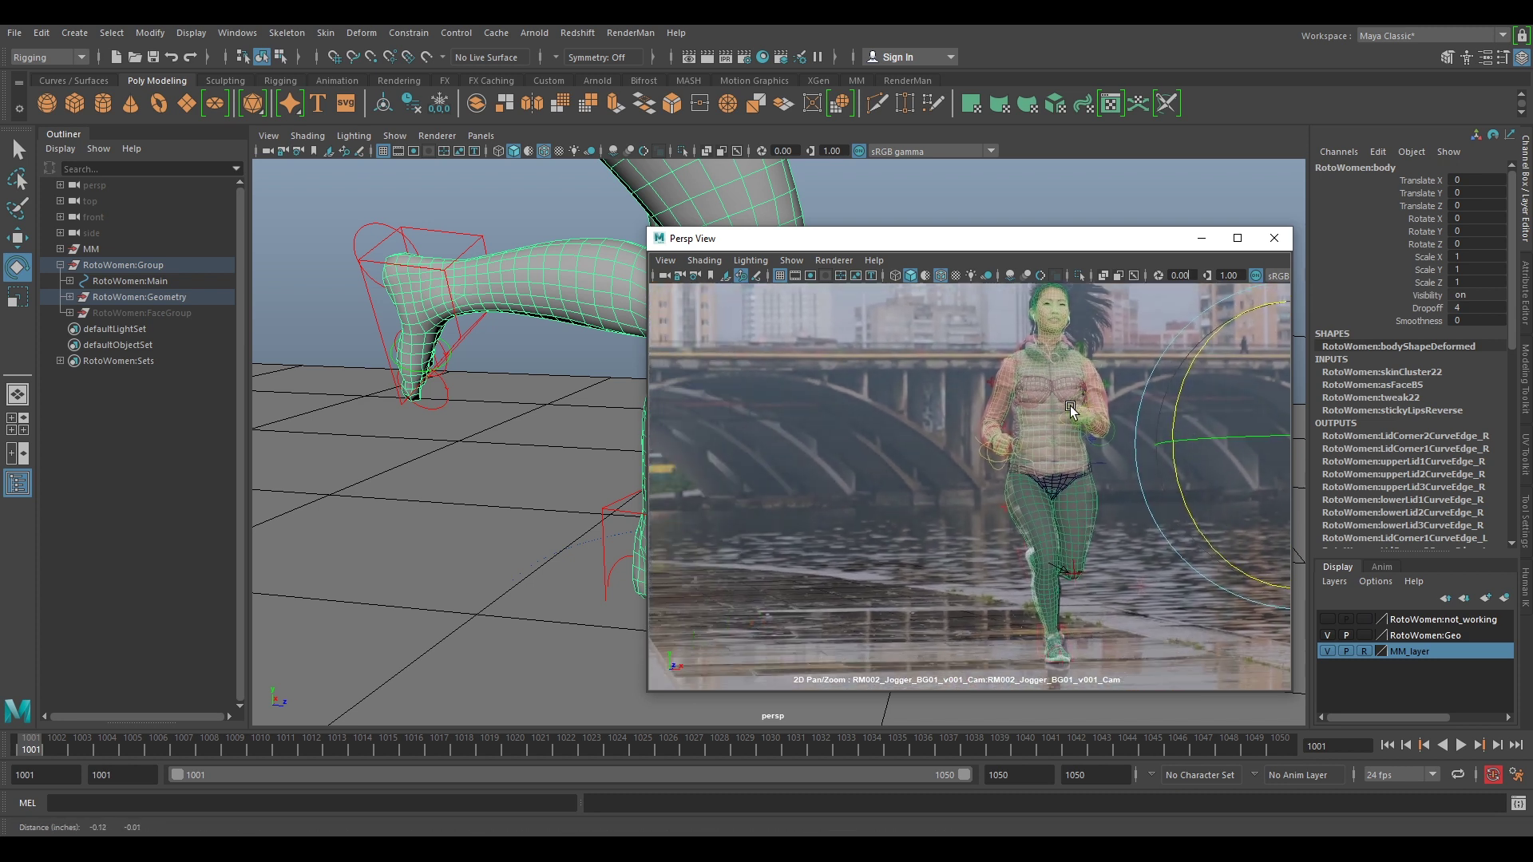
{"action": "left_click_drag", "start_coordinate": [646, 690], "coordinate": [838, 698]}
{"action": "scroll", "coordinate": [1079, 522], "scroll_direction": "up", "scroll_amount": 4}
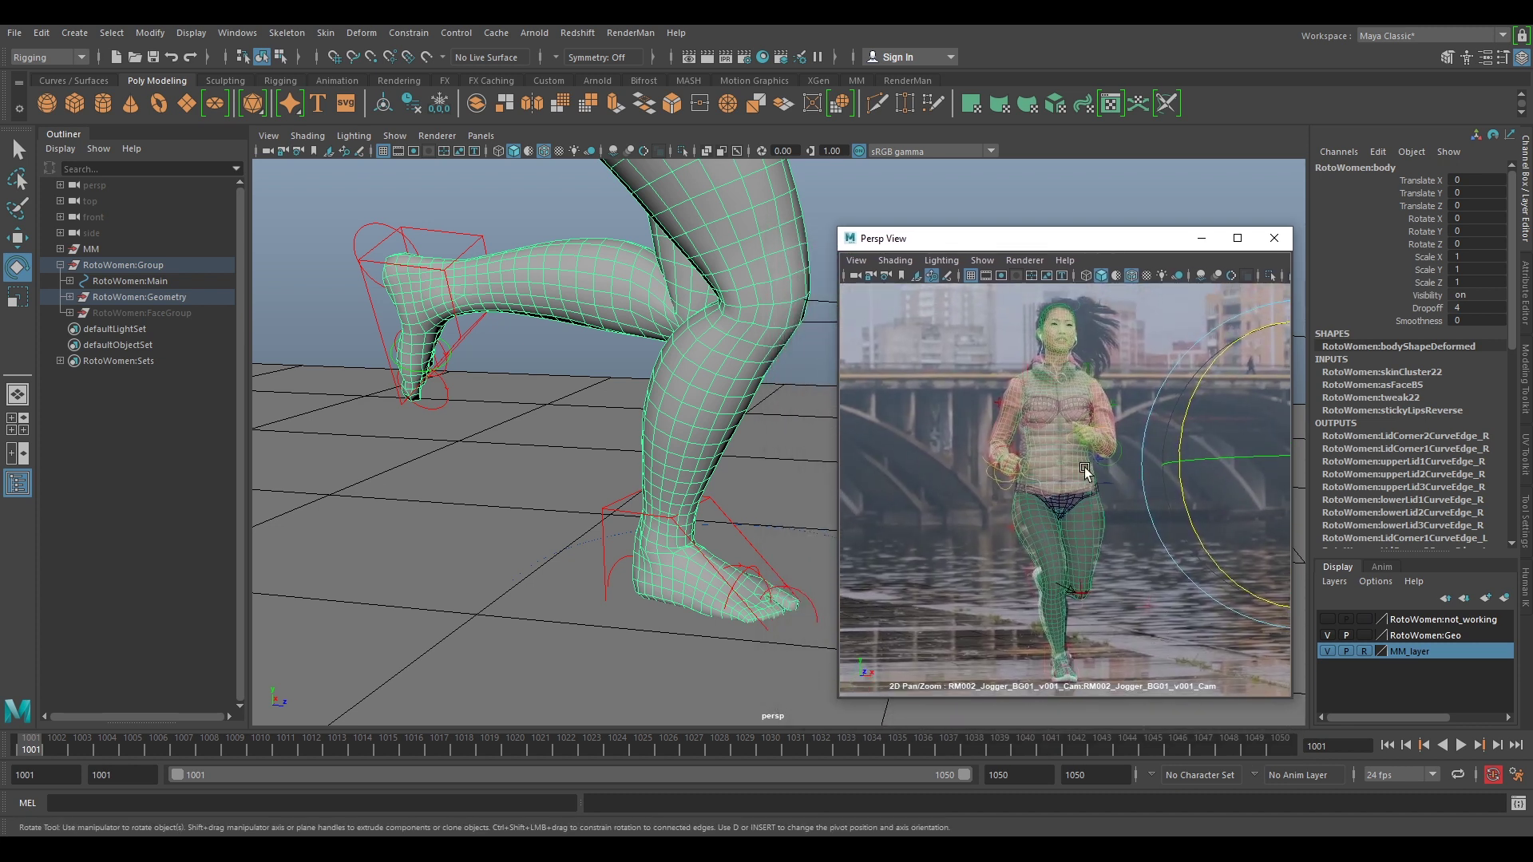
{"action": "scroll", "coordinate": [1053, 479], "scroll_direction": "up", "scroll_amount": 2}
{"action": "scroll", "coordinate": [1123, 516], "scroll_direction": "up", "scroll_amount": 3}
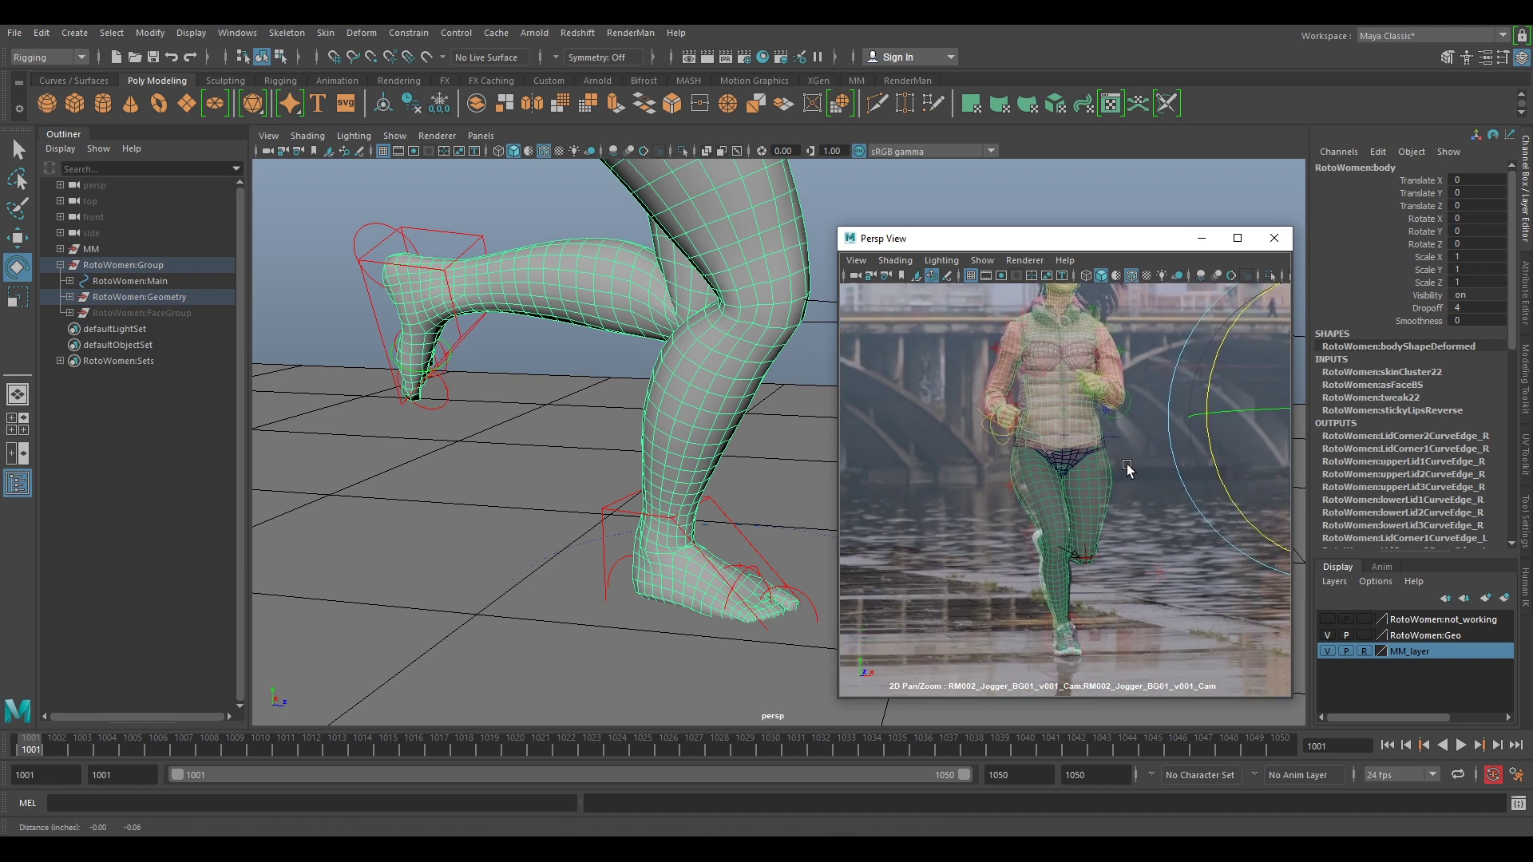
{"action": "scroll", "coordinate": [1134, 526], "scroll_direction": "up", "scroll_amount": 5}
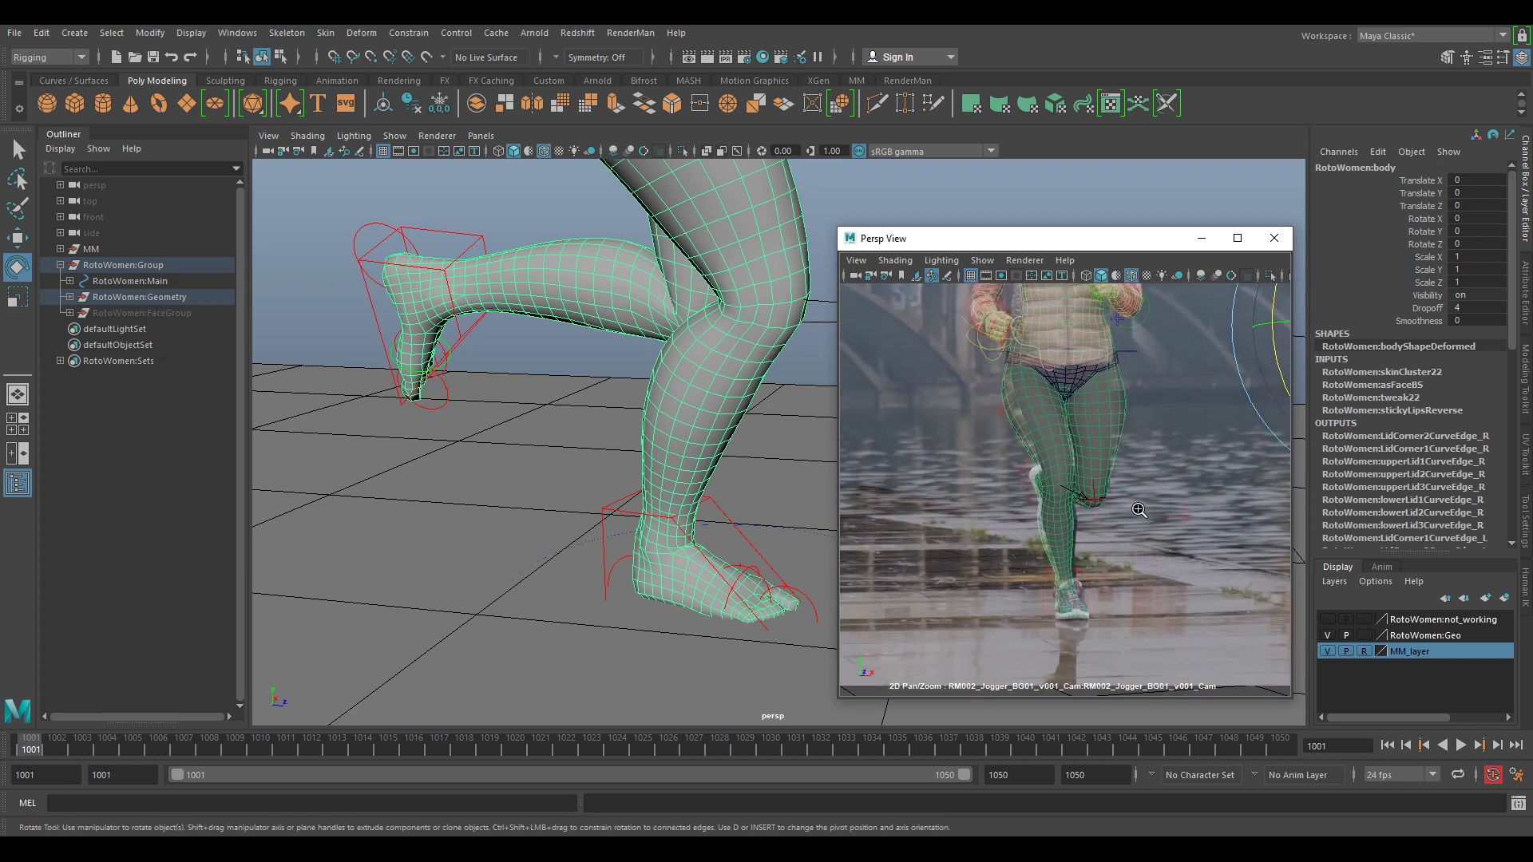
{"action": "scroll", "coordinate": [1095, 563], "scroll_direction": "up", "scroll_amount": 4}
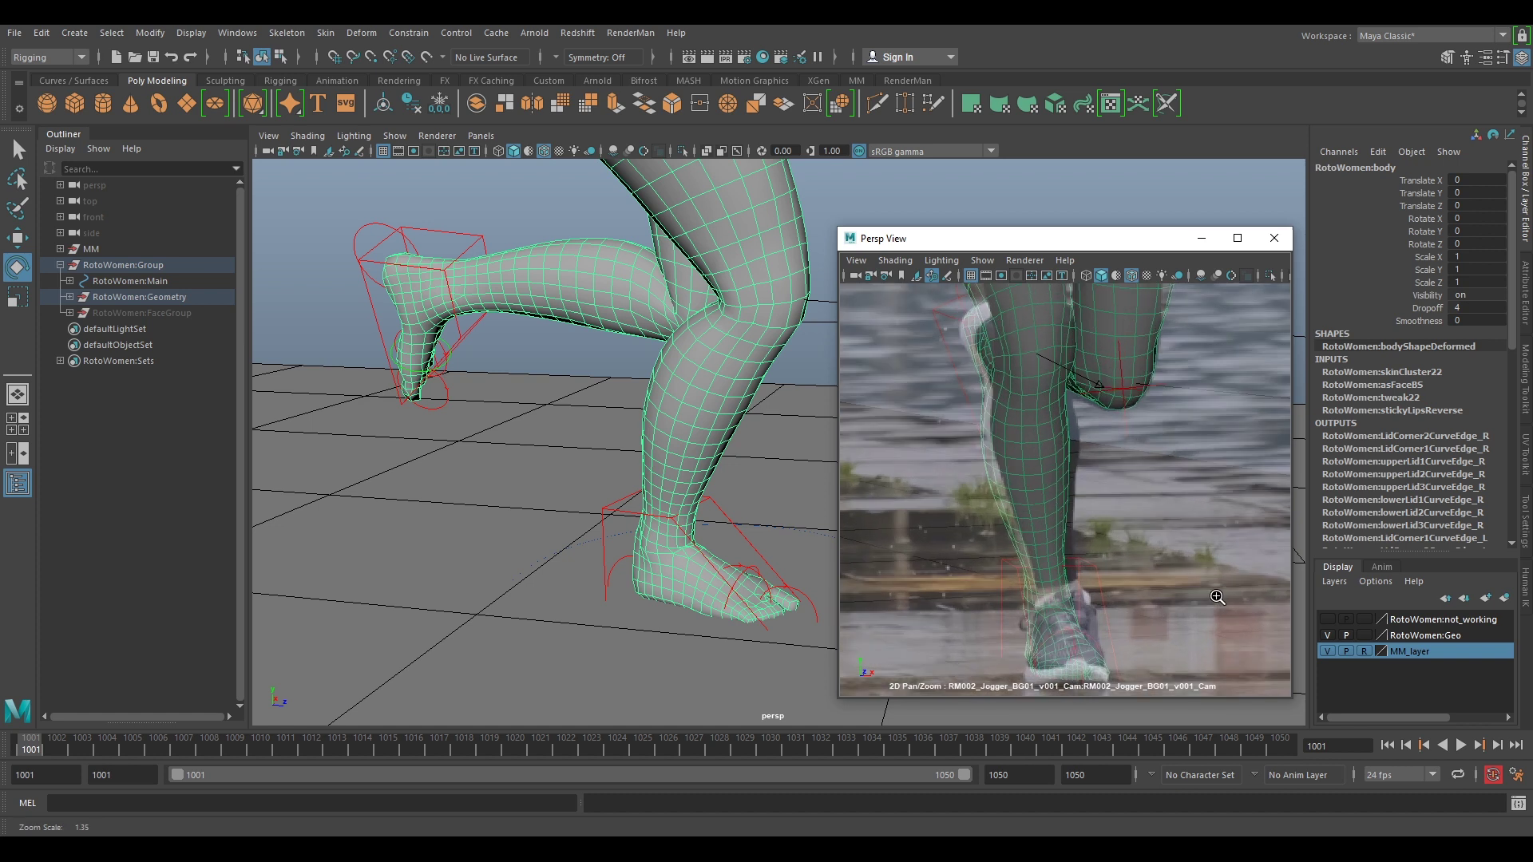
Match IKLeg_R to the jogger's planted foot, with translation about 0.08, 0.09, 4.19 and rotation about -0.9, -5.9, -0.9
{"action": "left_click", "coordinate": [1104, 529]}
{"action": "key", "text": "w"}
{"action": "left_click_drag", "start_coordinate": [1106, 517], "coordinate": [1071, 551]}
{"action": "key", "text": "e"}
{"action": "key", "text": "w"}
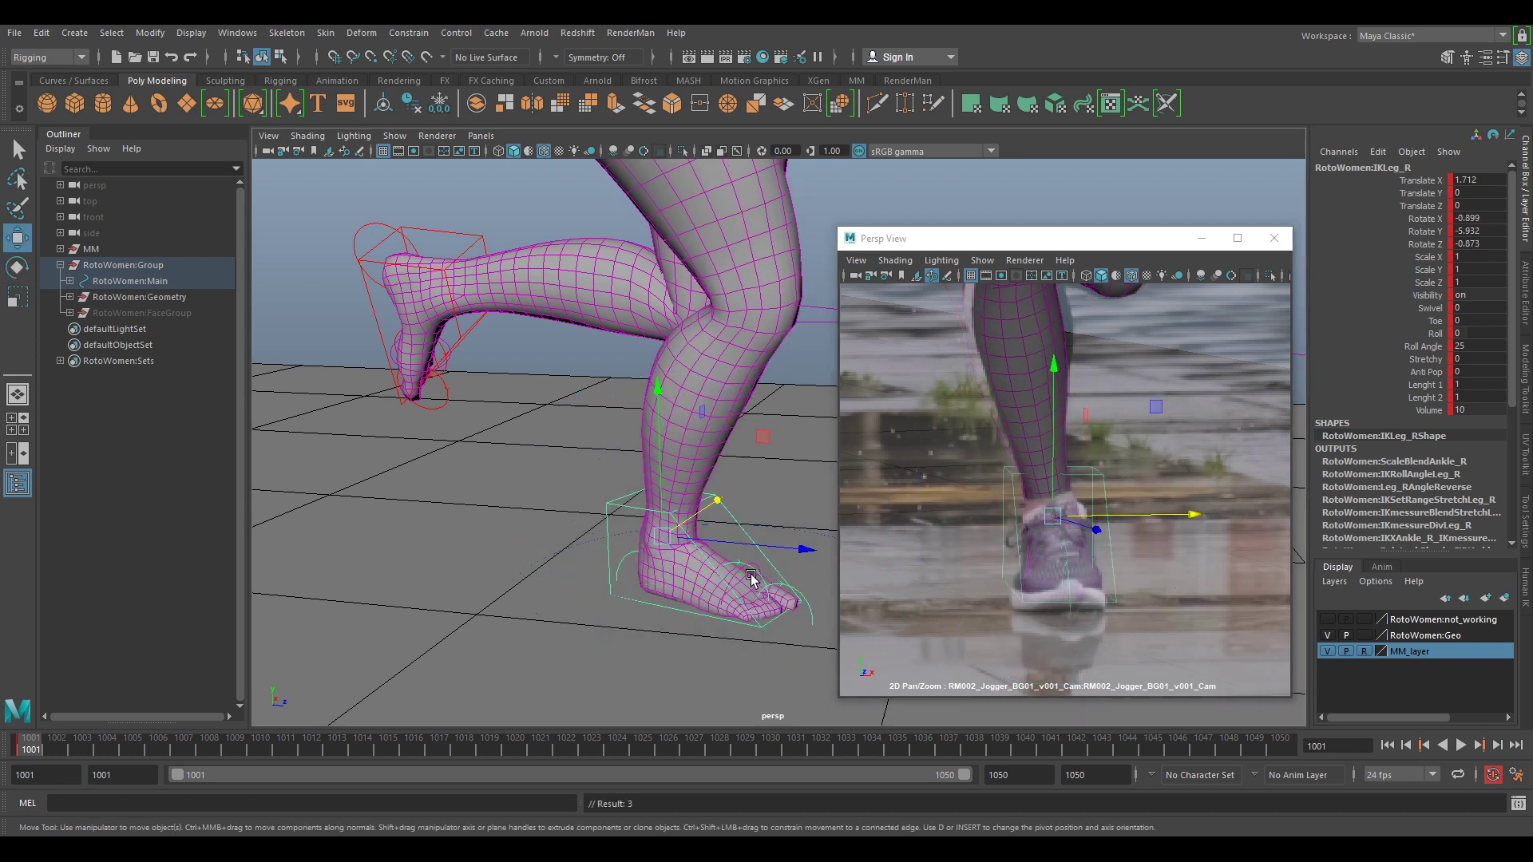
{"action": "left_click_drag", "start_coordinate": [764, 547], "coordinate": [793, 551]}
{"action": "left_click", "coordinate": [1115, 520]}
{"action": "left_click_drag", "start_coordinate": [1113, 519], "coordinate": [1109, 519]}
Move the right knee pole control PoleLeg_R to about -10.57, 7.31, 12.74 to align the knee with the jogger's
{"action": "key", "text": "backslash"}
{"action": "right_click_drag", "start_coordinate": [1162, 519], "coordinate": [1112, 447]}
{"action": "middle_click_drag", "start_coordinate": [1113, 447], "coordinate": [1115, 538]}
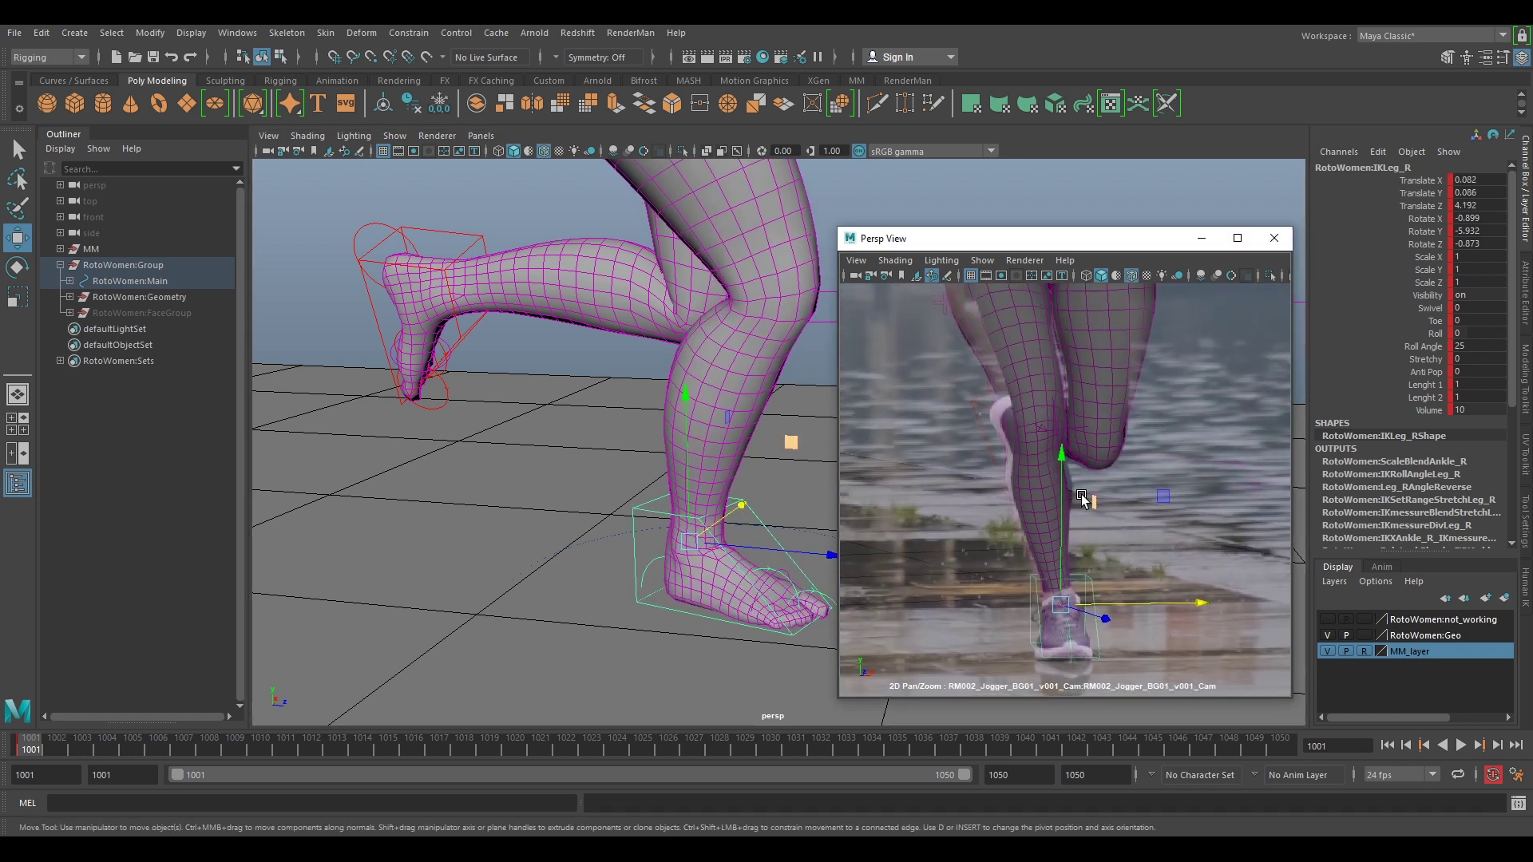
{"action": "left_click_drag", "start_coordinate": [728, 473], "coordinate": [662, 501], "text": "alt"}
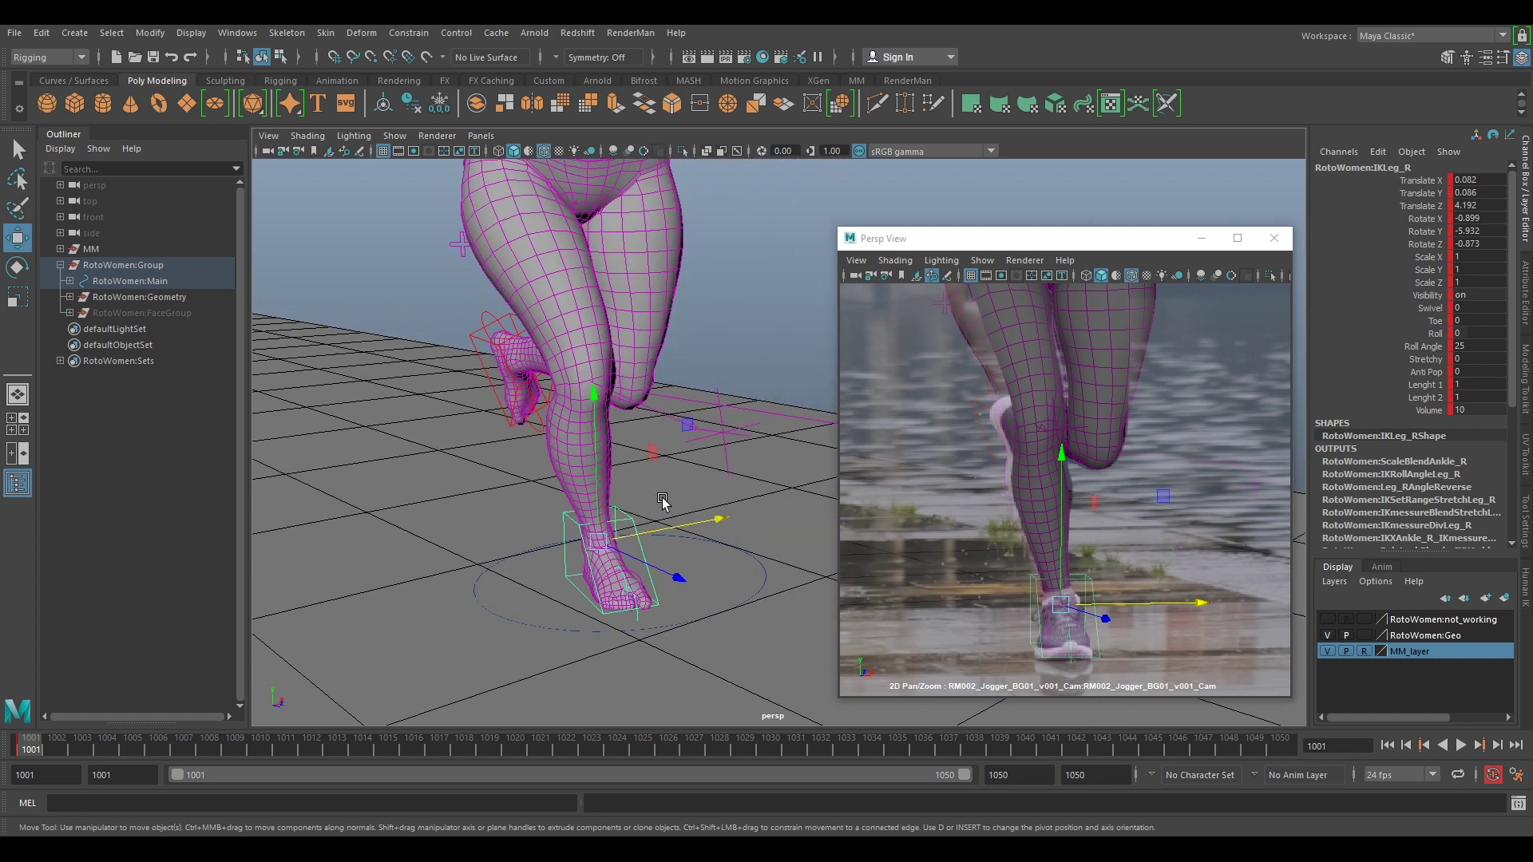
{"action": "left_click", "coordinate": [725, 431]}
{"action": "left_click_drag", "start_coordinate": [1106, 428], "coordinate": [1131, 437]}
Select the RotoWomen body mesh in the camera view and open the Shape Editor
{"action": "right_click_drag", "start_coordinate": [1163, 514], "coordinate": [1101, 460]}
{"action": "middle_click_drag", "start_coordinate": [1102, 460], "coordinate": [1119, 526]}
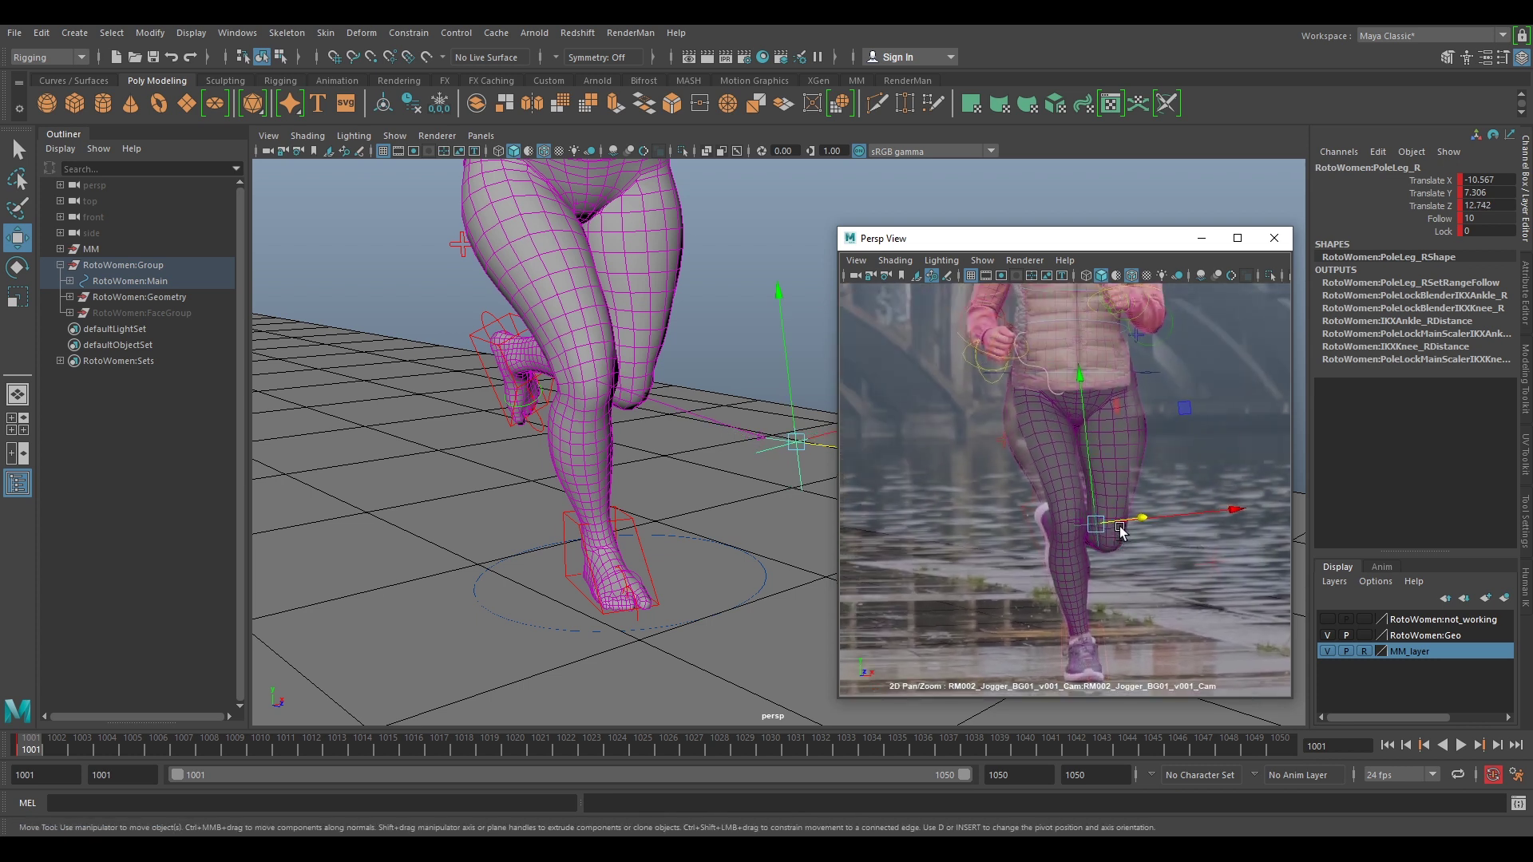
{"action": "left_click", "coordinate": [1036, 435]}
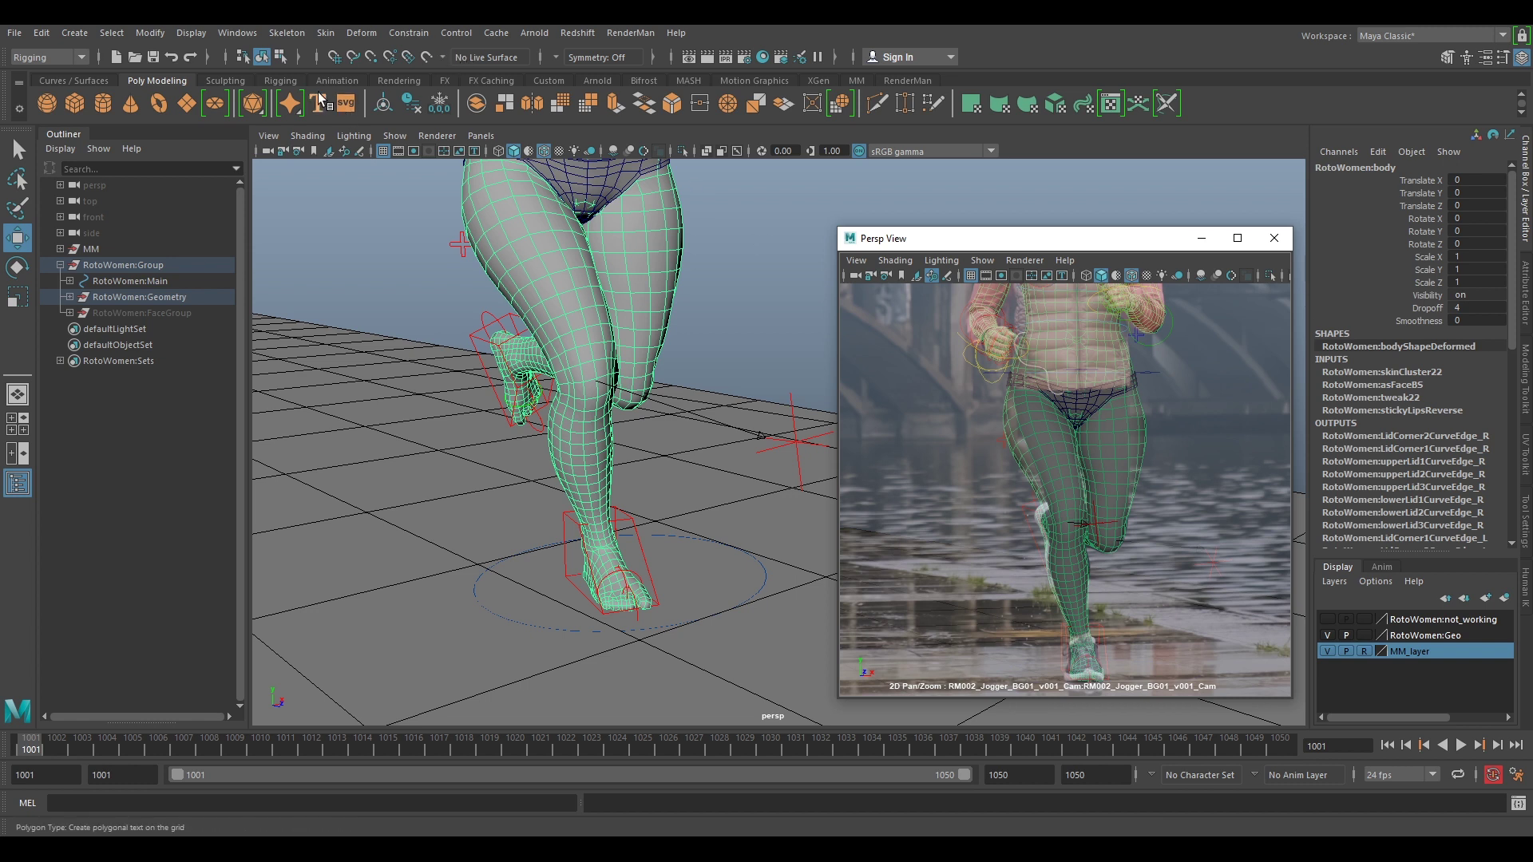
{"action": "left_click", "coordinate": [237, 32]}
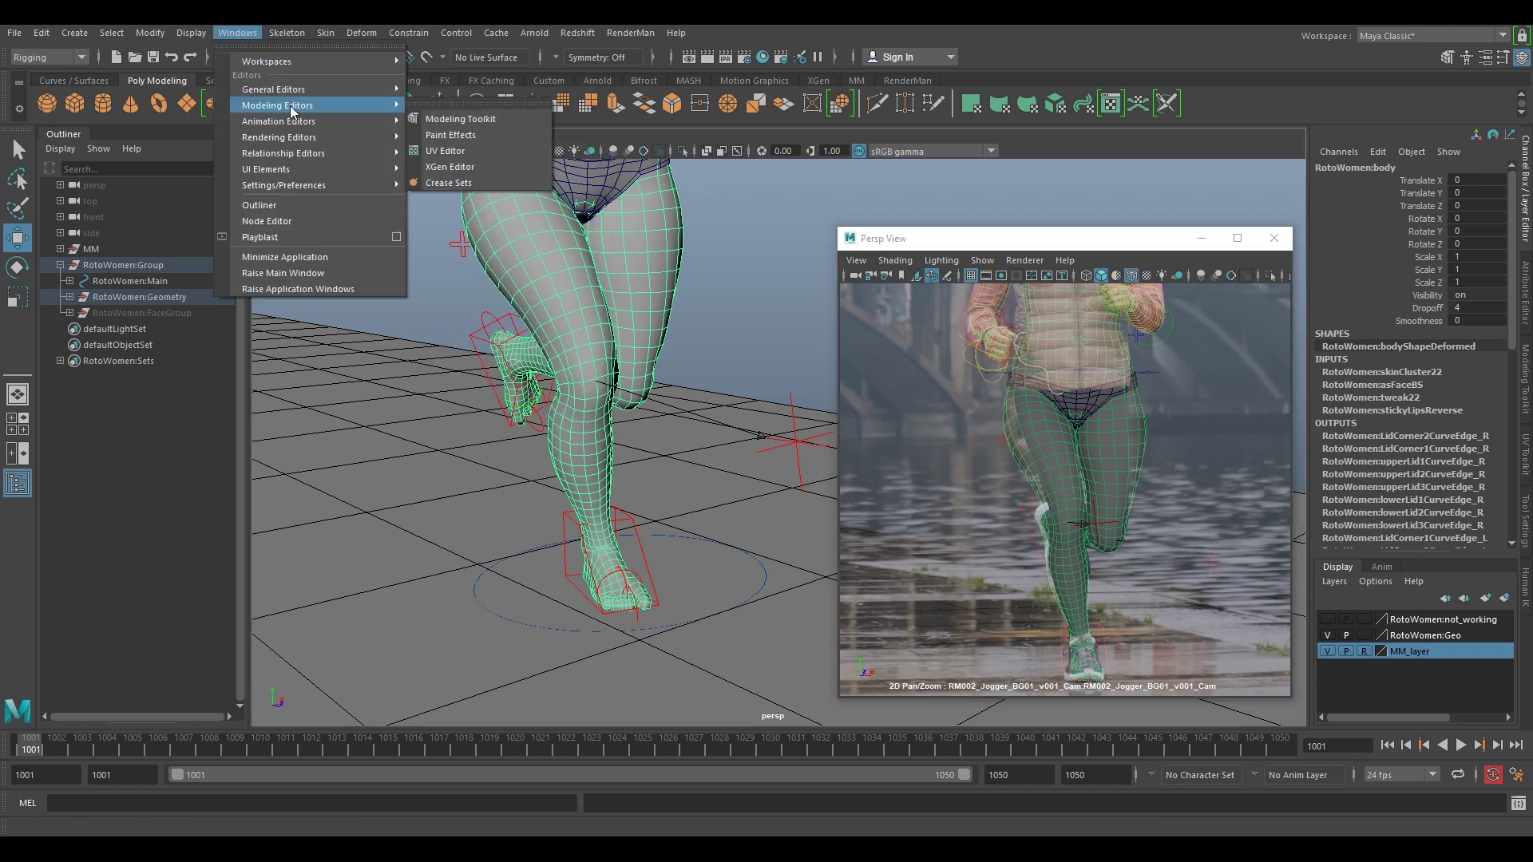
{"action": "mouse_move", "coordinate": [307, 128]}
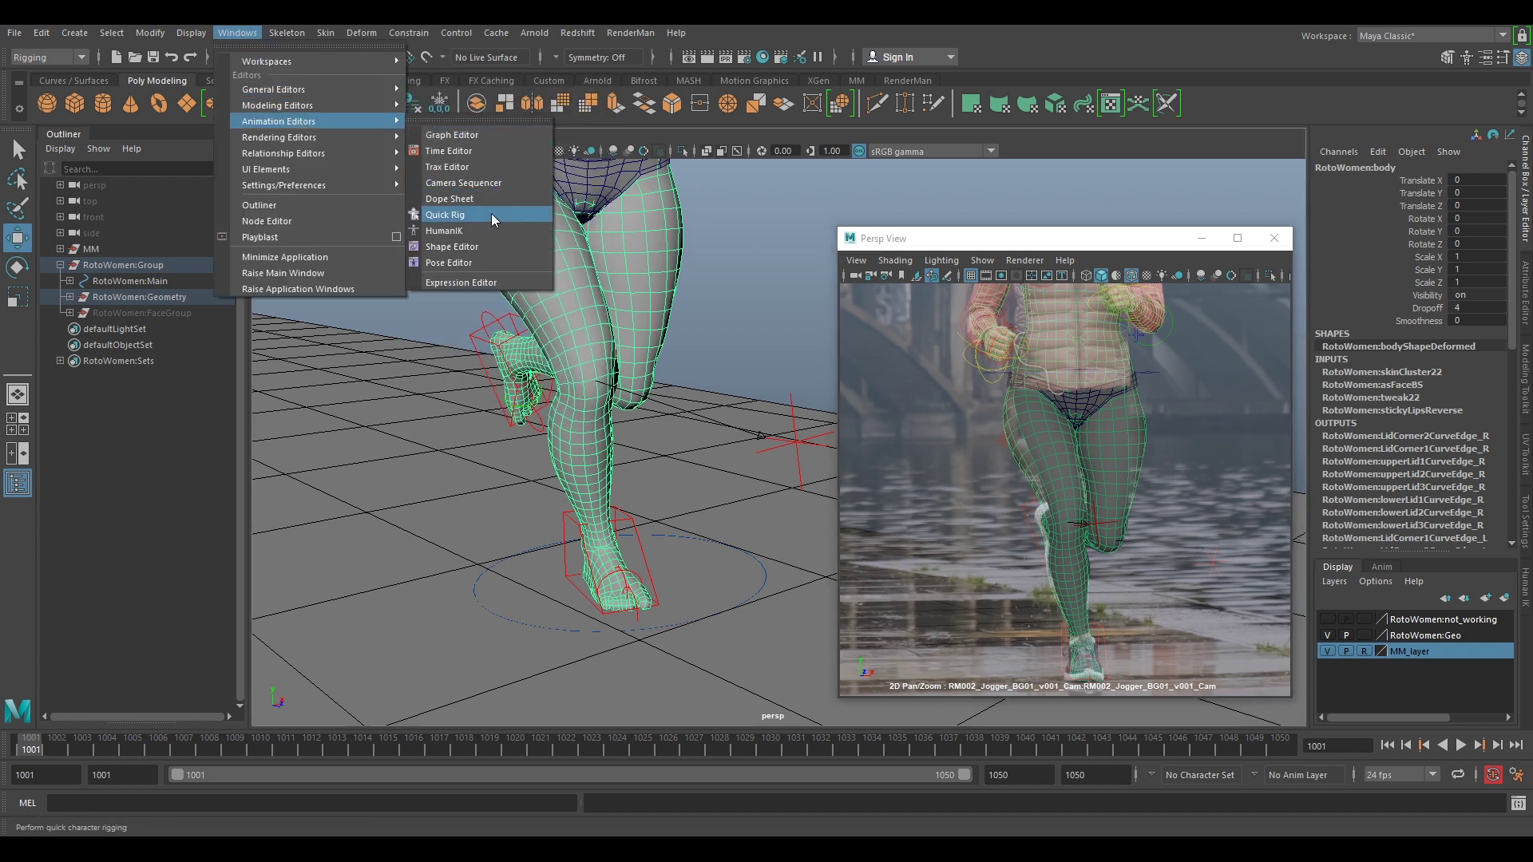
{"action": "left_click", "coordinate": [475, 253]}
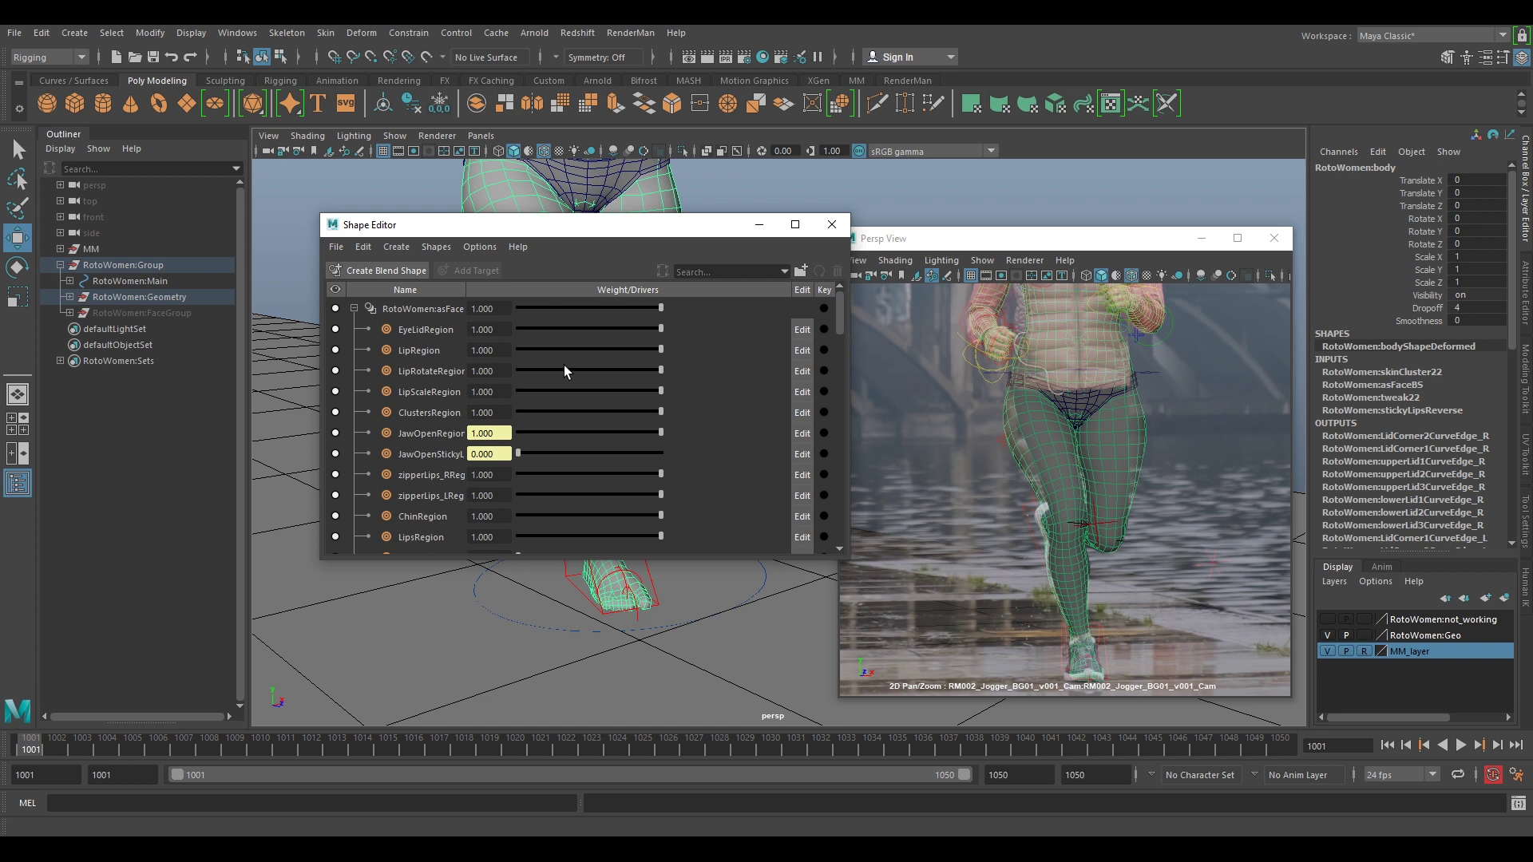
Collapse all the existing RotoWomen blend shape groups in the Shape Editor
{"action": "left_click", "coordinate": [355, 308]}
{"action": "left_click", "coordinate": [353, 329]}
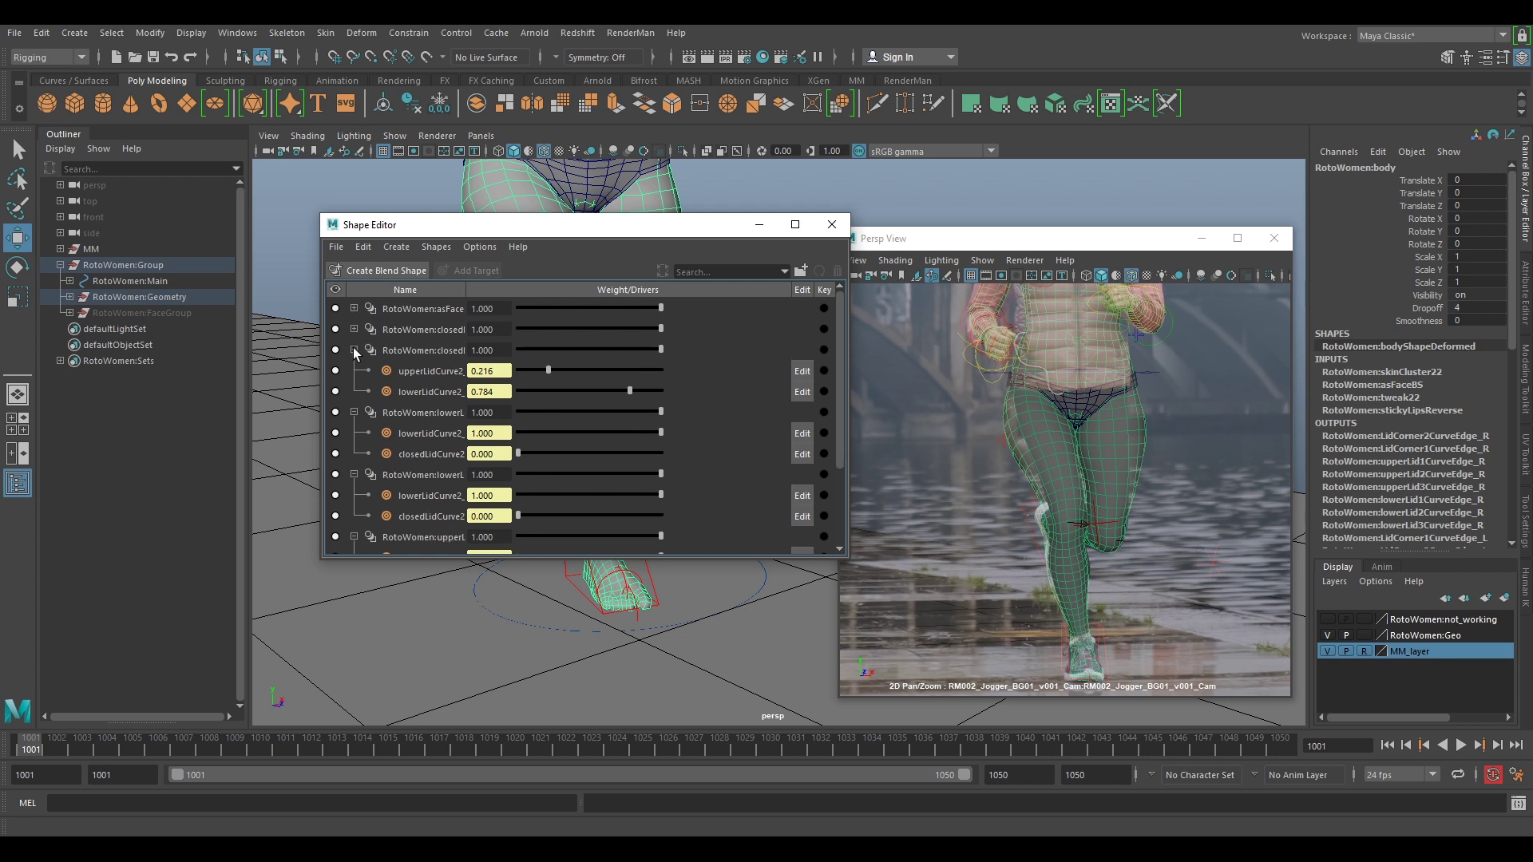
{"action": "left_click", "coordinate": [354, 350]}
{"action": "left_click", "coordinate": [355, 391]}
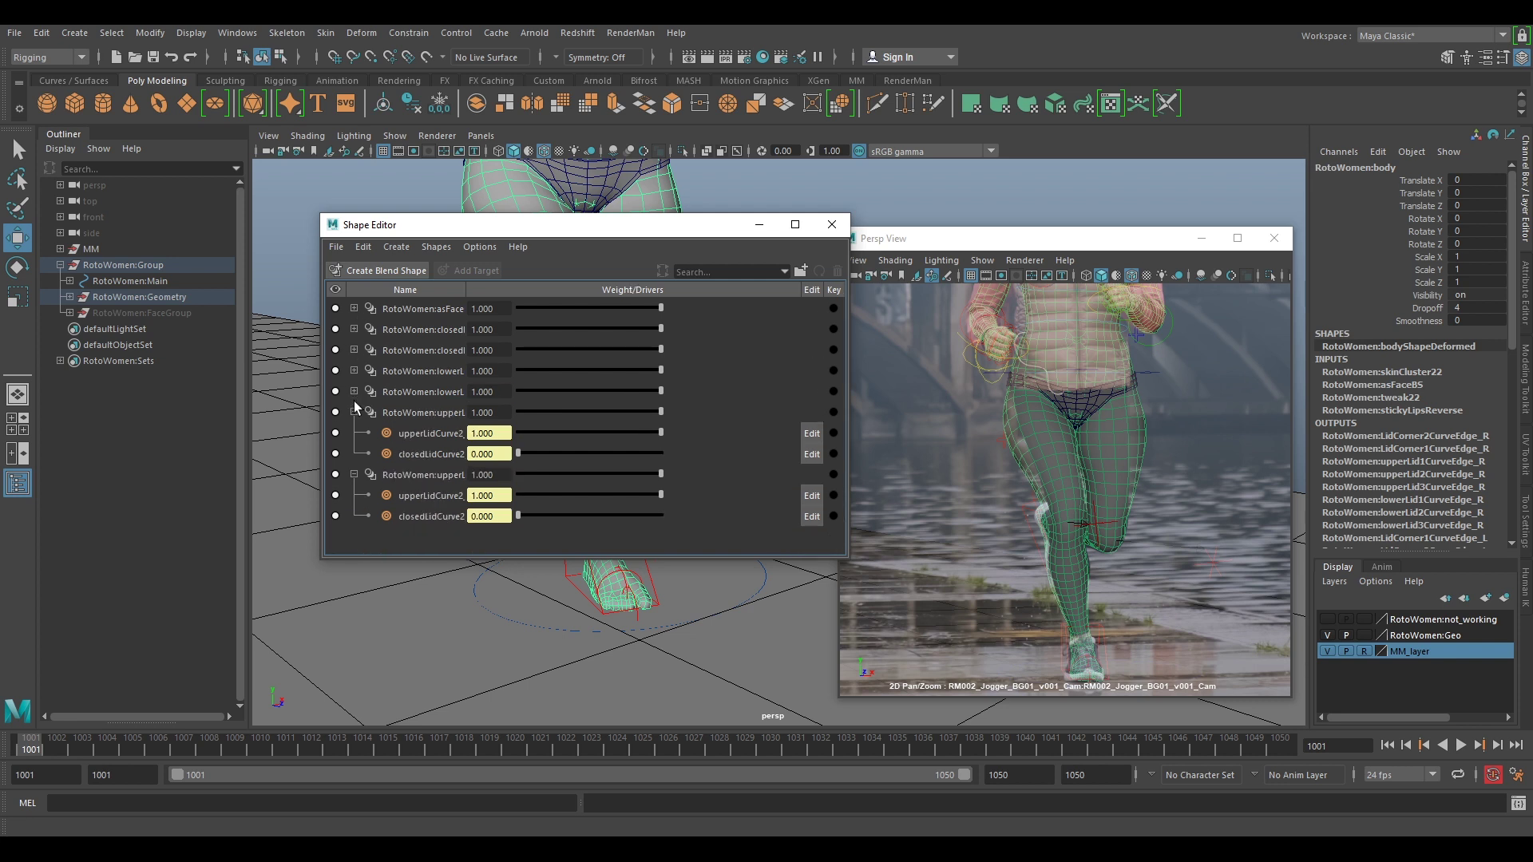
{"action": "left_click", "coordinate": [354, 412]}
{"action": "left_click", "coordinate": [355, 433]}
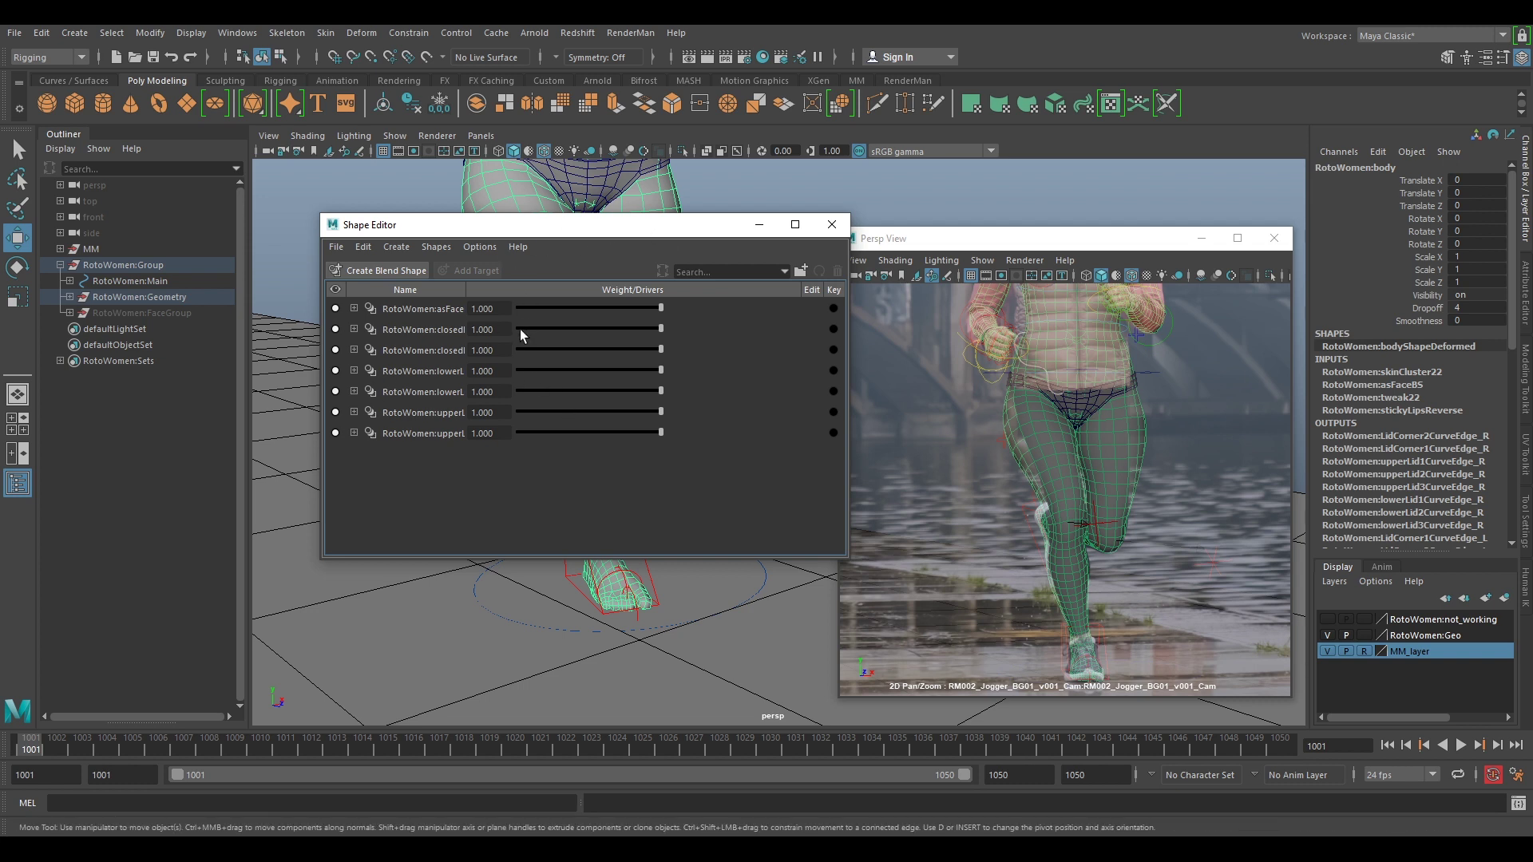
Create a blend shape deformer for the body mesh and name it Legs
{"action": "left_click", "coordinate": [378, 272]}
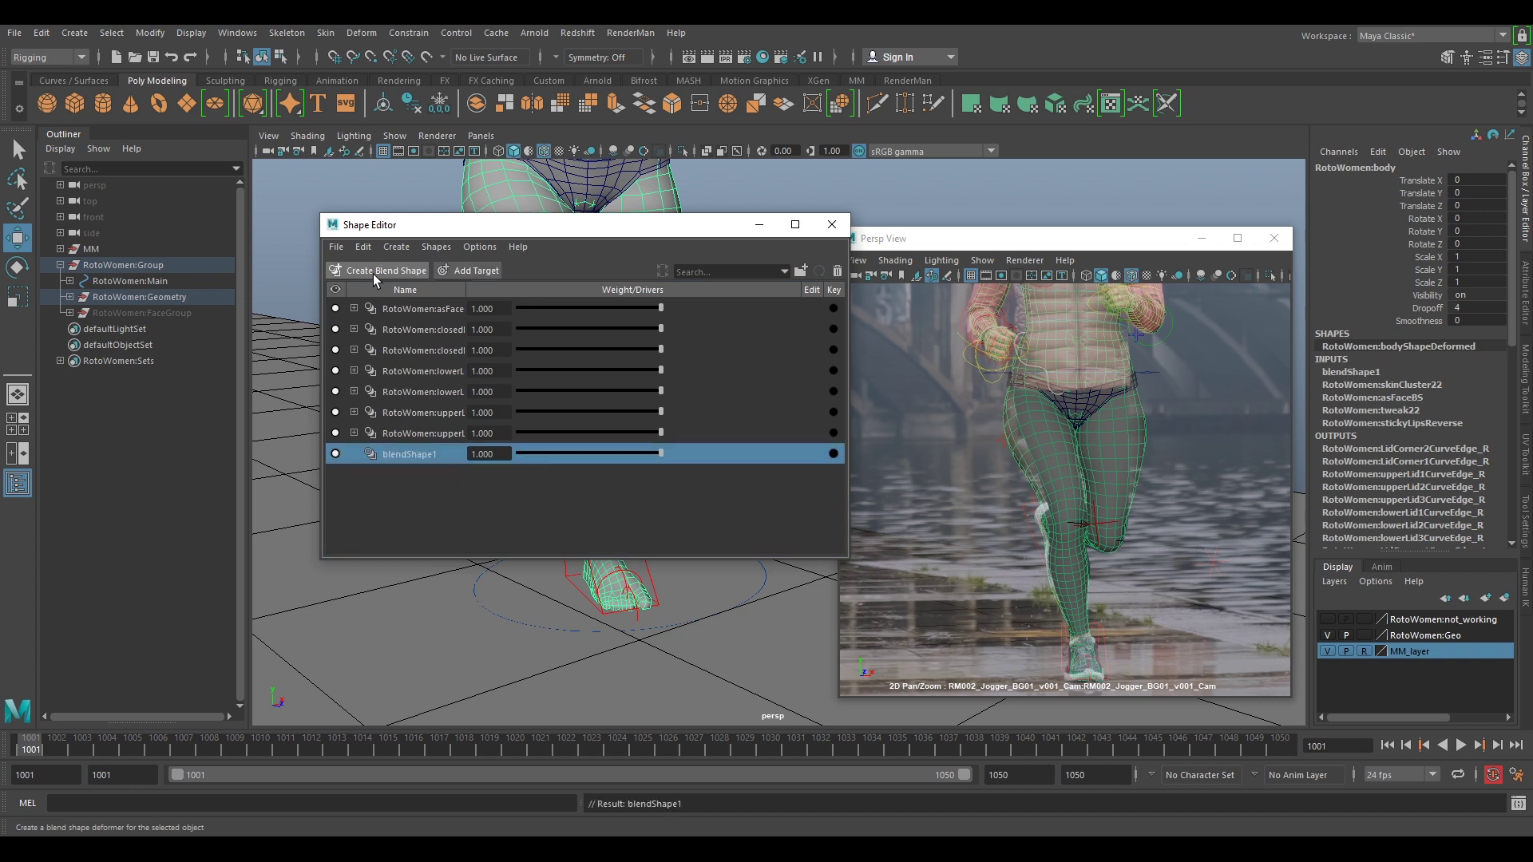
{"action": "double_click", "coordinate": [429, 455]}
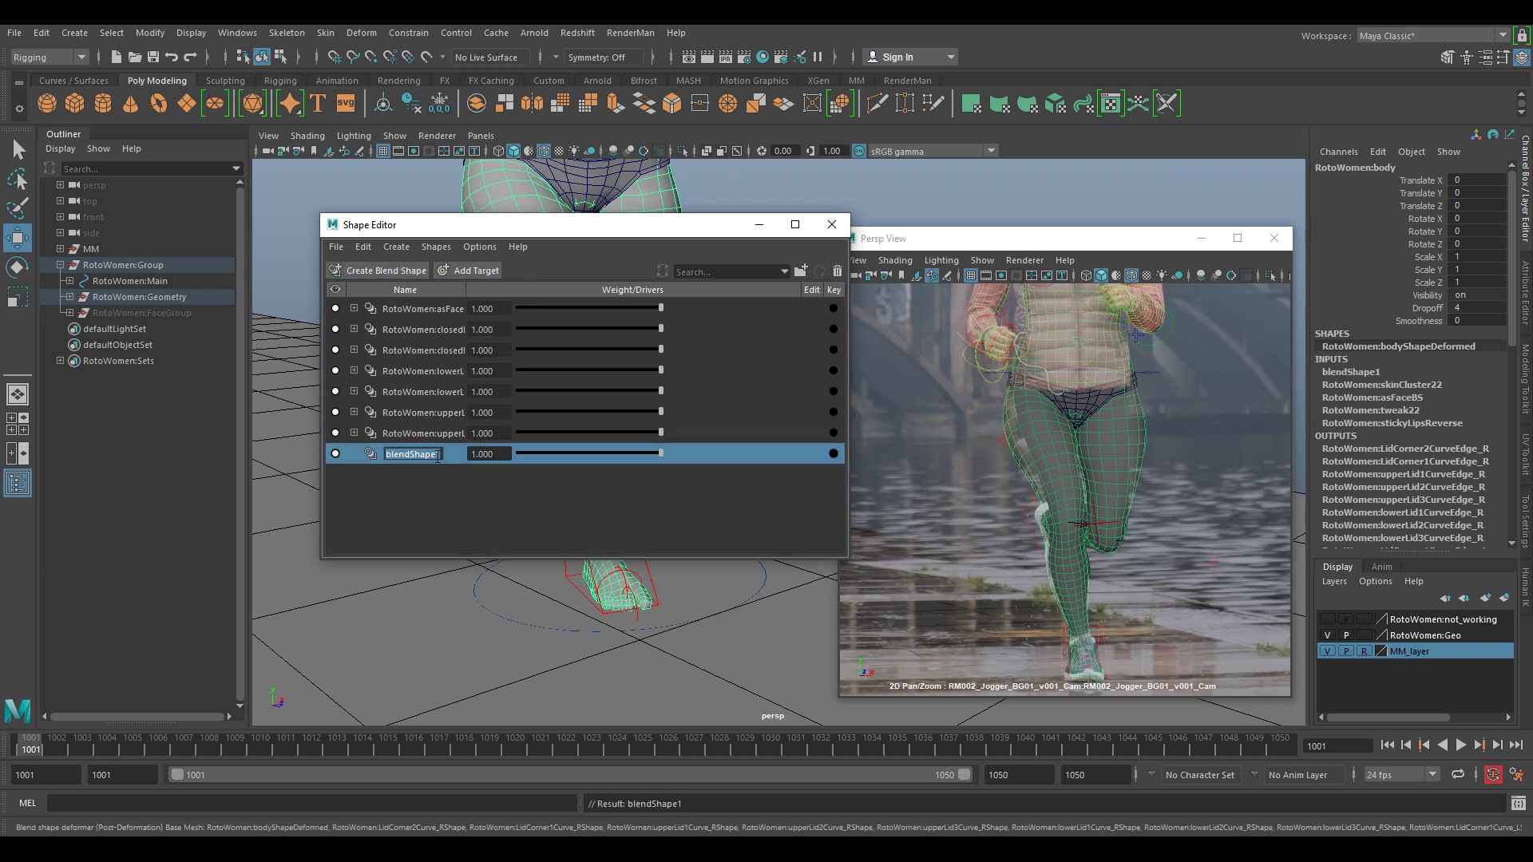
{"action": "type", "text": "Legs"}
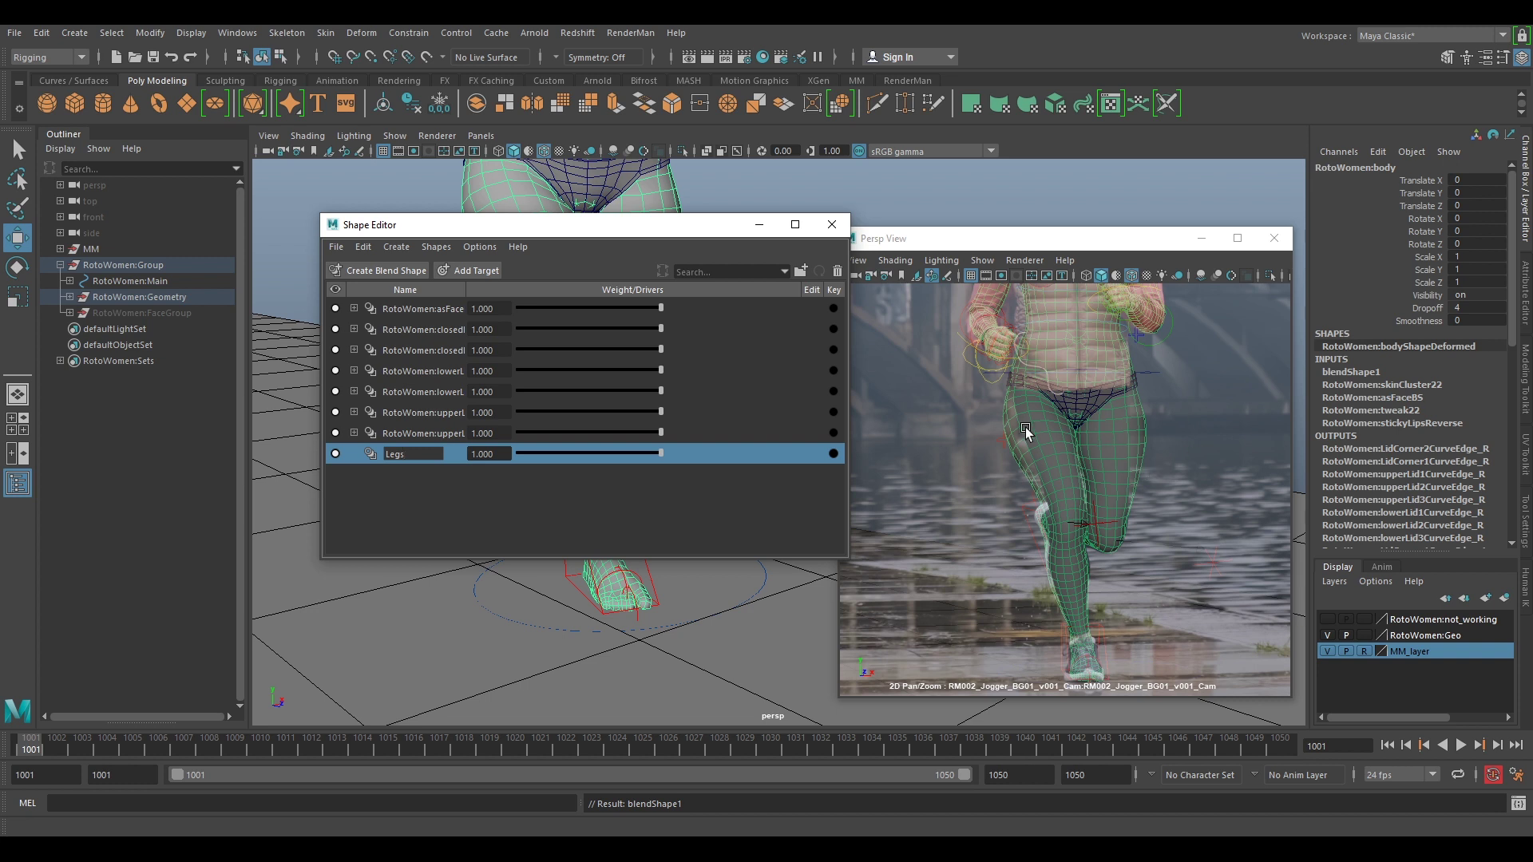
{"action": "key", "text": "Return"}
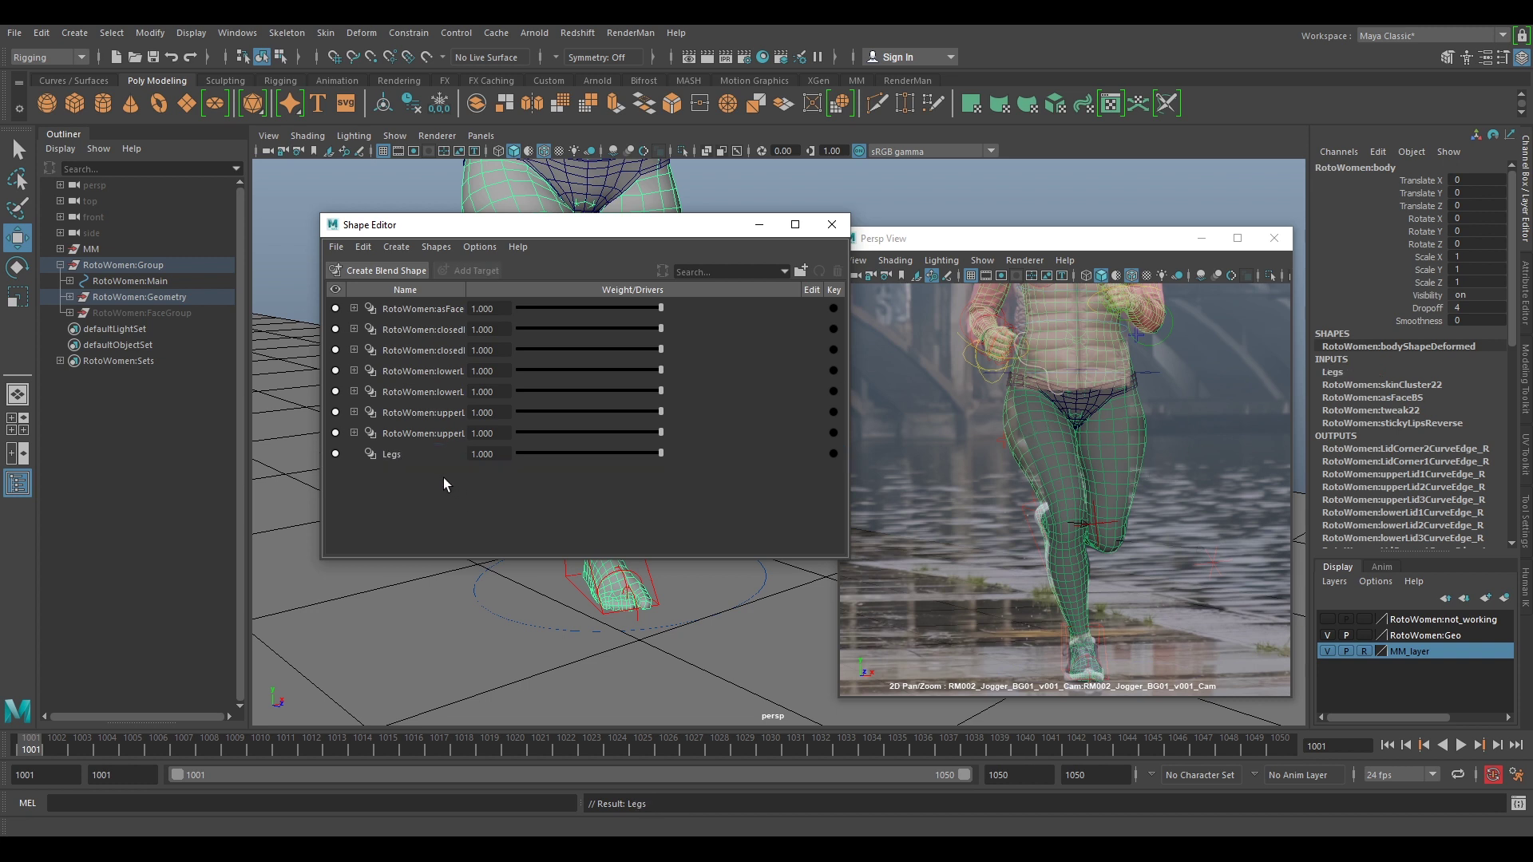
Add a target to the Legs blend shape, key its weight at 1 on frame 1001, and minimize the Shape Editor
{"action": "left_click", "coordinate": [394, 457]}
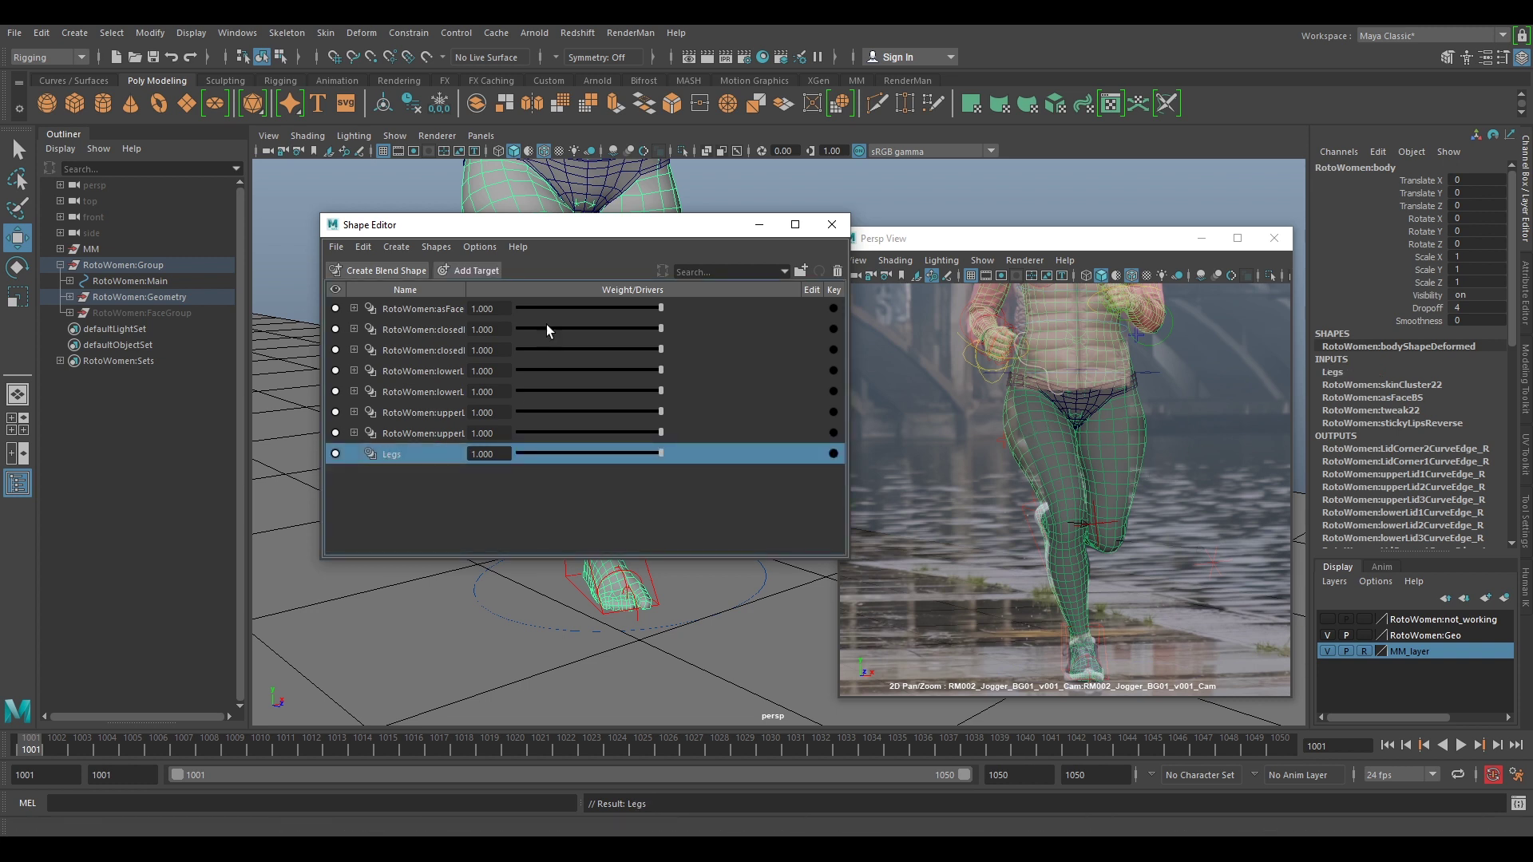
{"action": "left_click", "coordinate": [473, 270]}
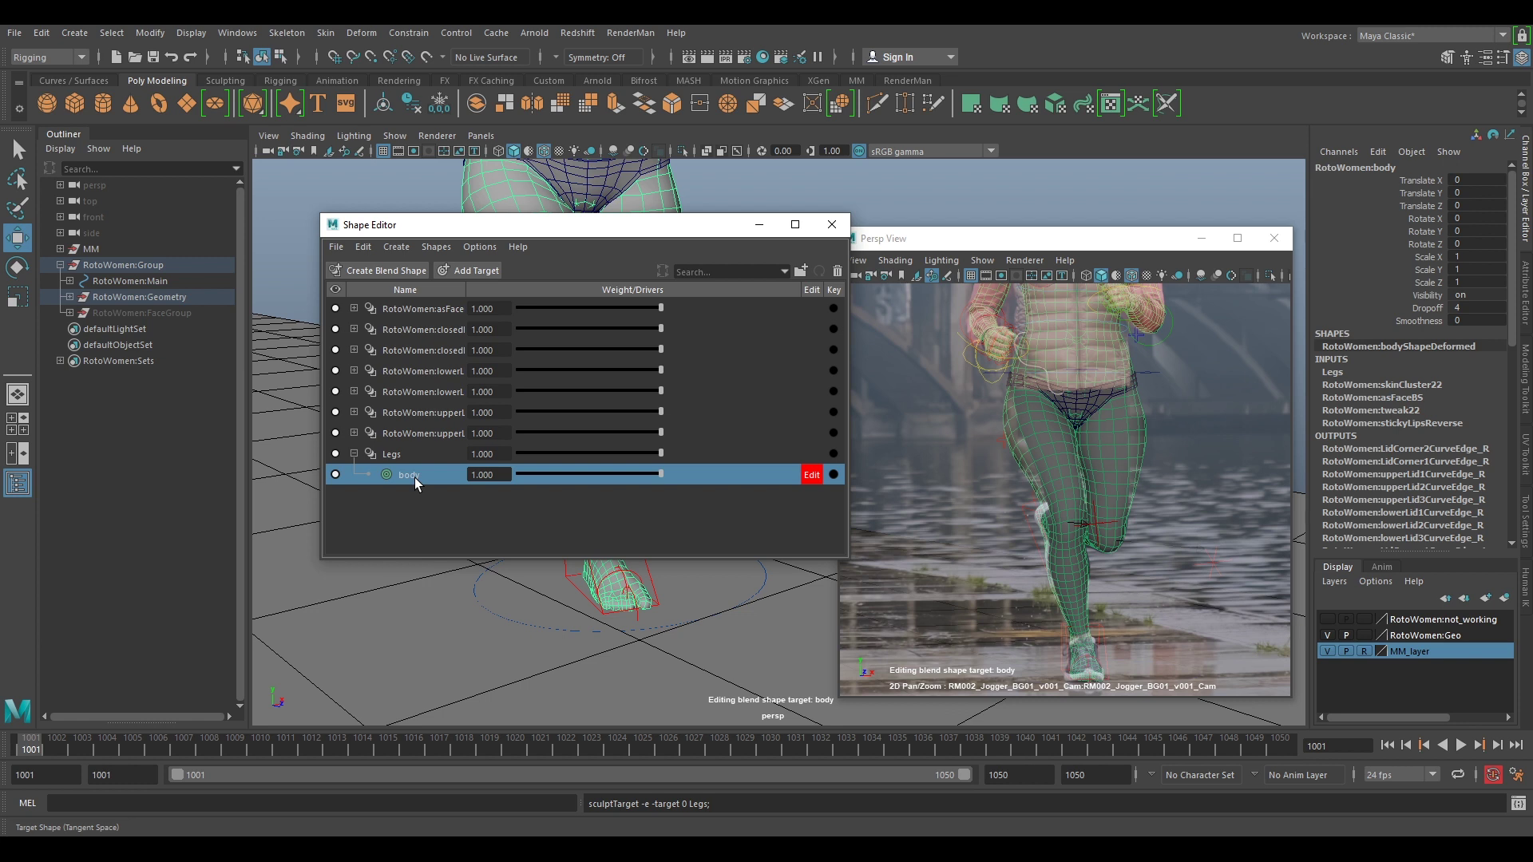
{"action": "left_click", "coordinate": [833, 475]}
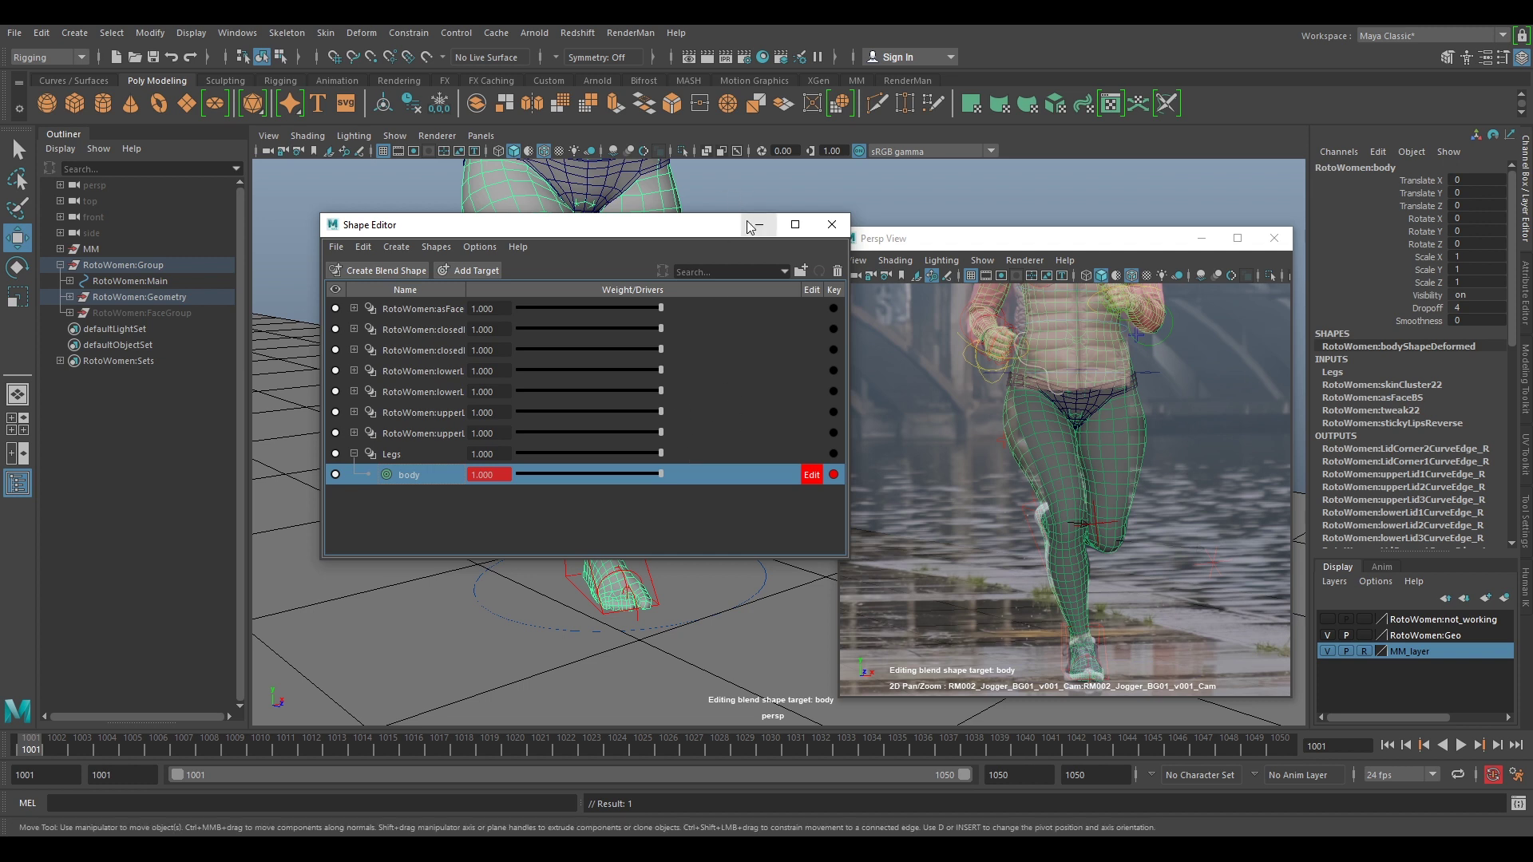
{"action": "left_click_drag", "start_coordinate": [718, 232], "coordinate": [643, 237]}
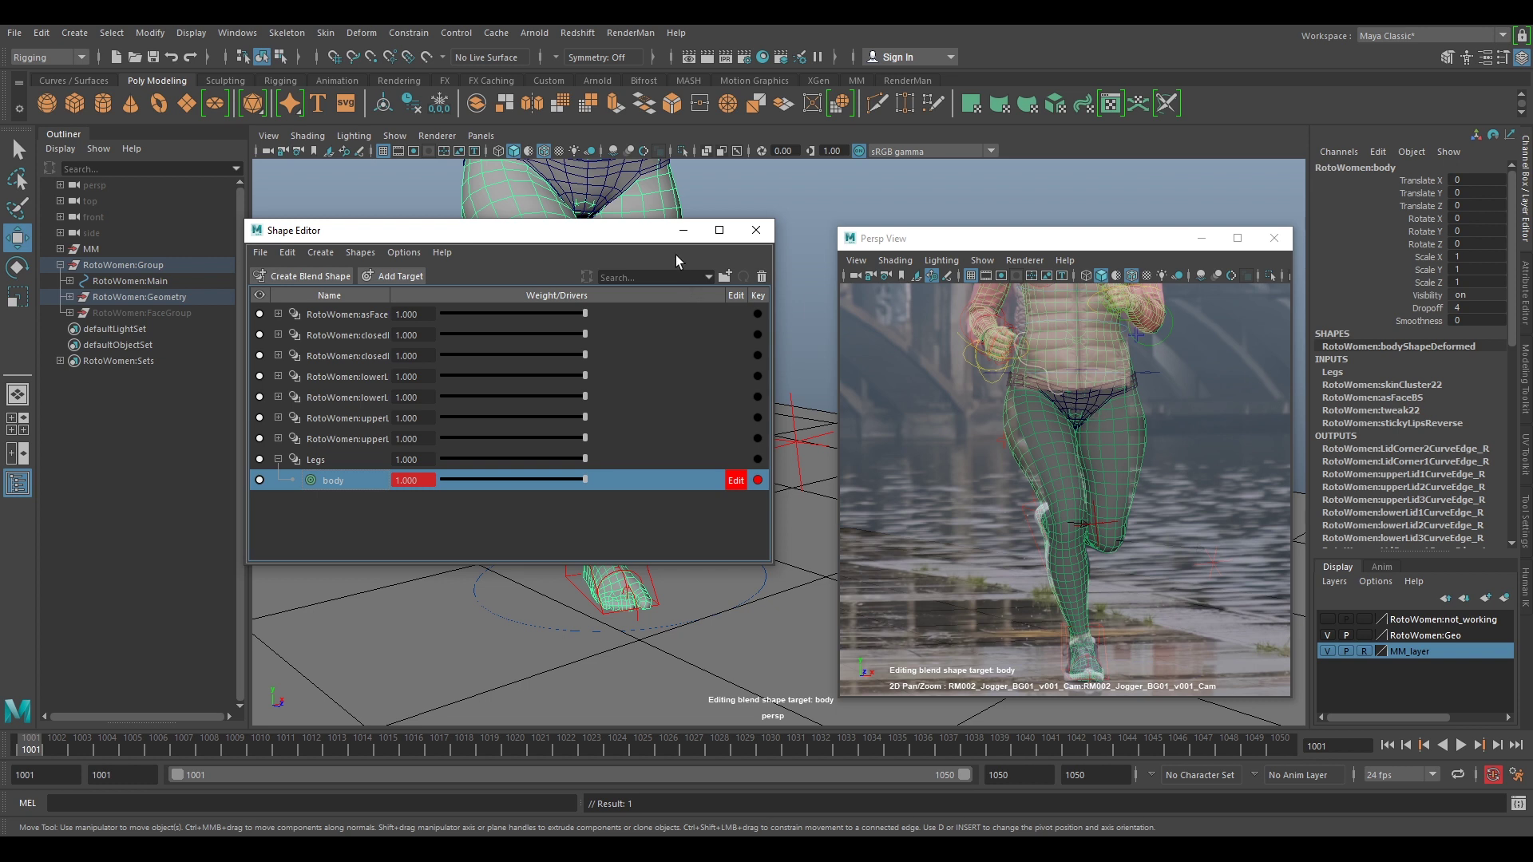
{"action": "left_click", "coordinate": [683, 230]}
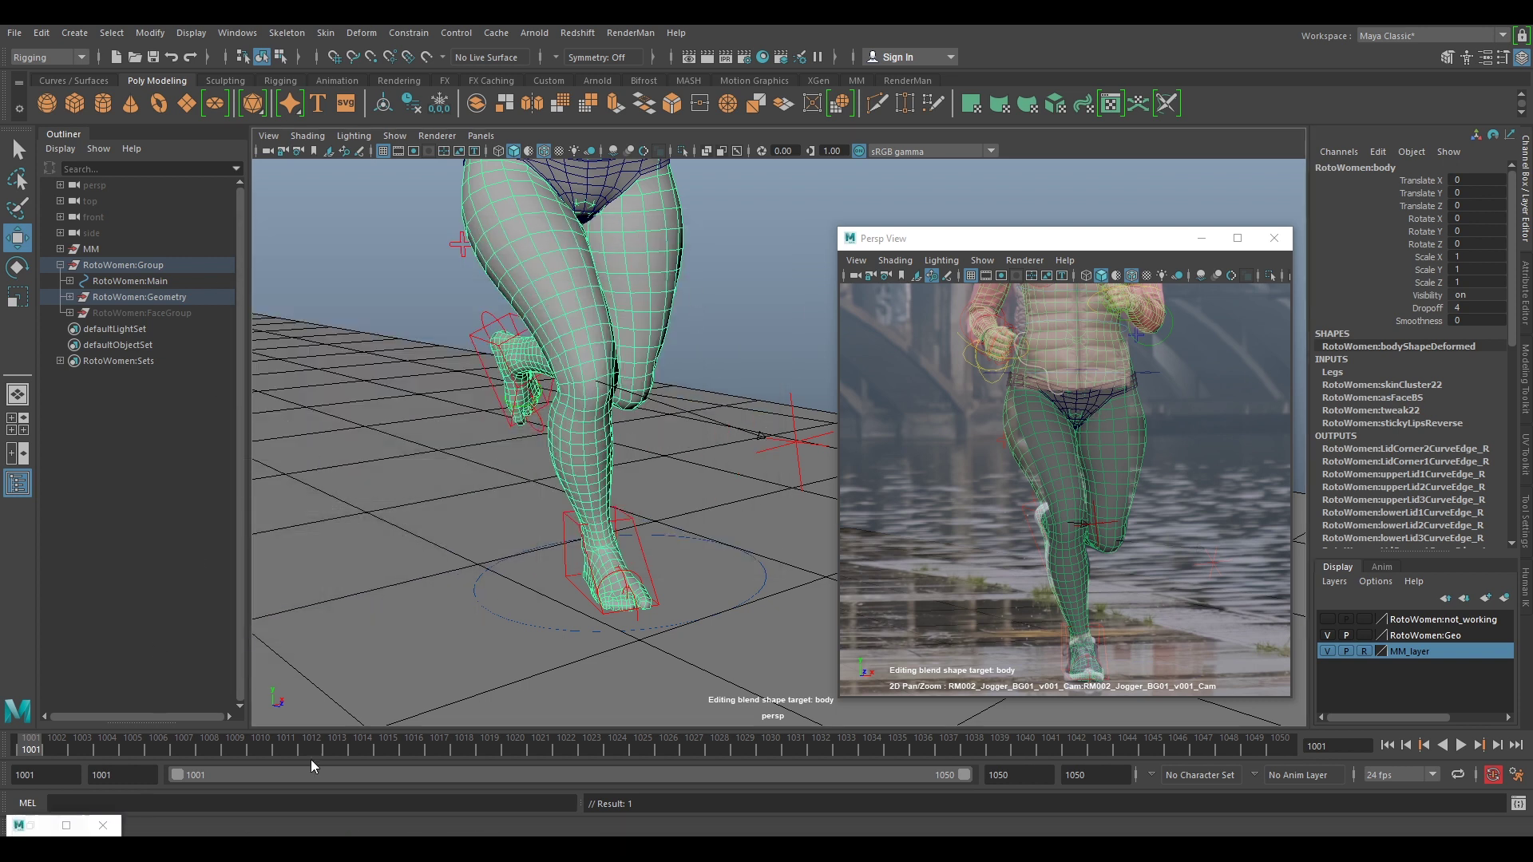
Activate the Relax sculpting brush on the body mesh, with the hips and legs framed in the perspective view
{"action": "middle_click_drag", "start_coordinate": [654, 306], "coordinate": [678, 479], "text": "alt"}
{"action": "left_click_drag", "start_coordinate": [678, 479], "coordinate": [749, 465], "text": "alt"}
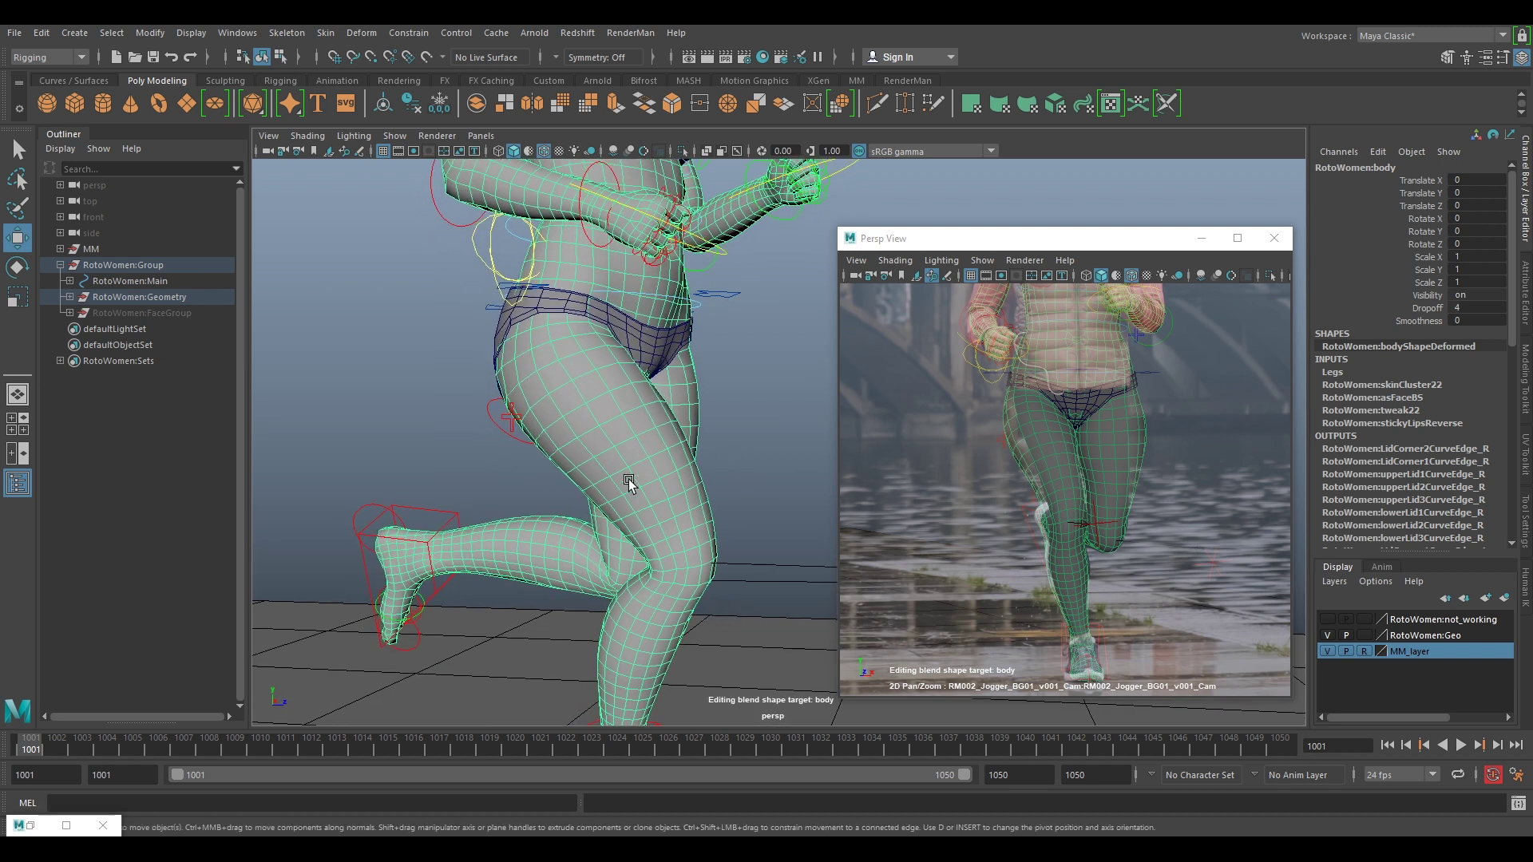
{"action": "left_click", "coordinate": [225, 76]}
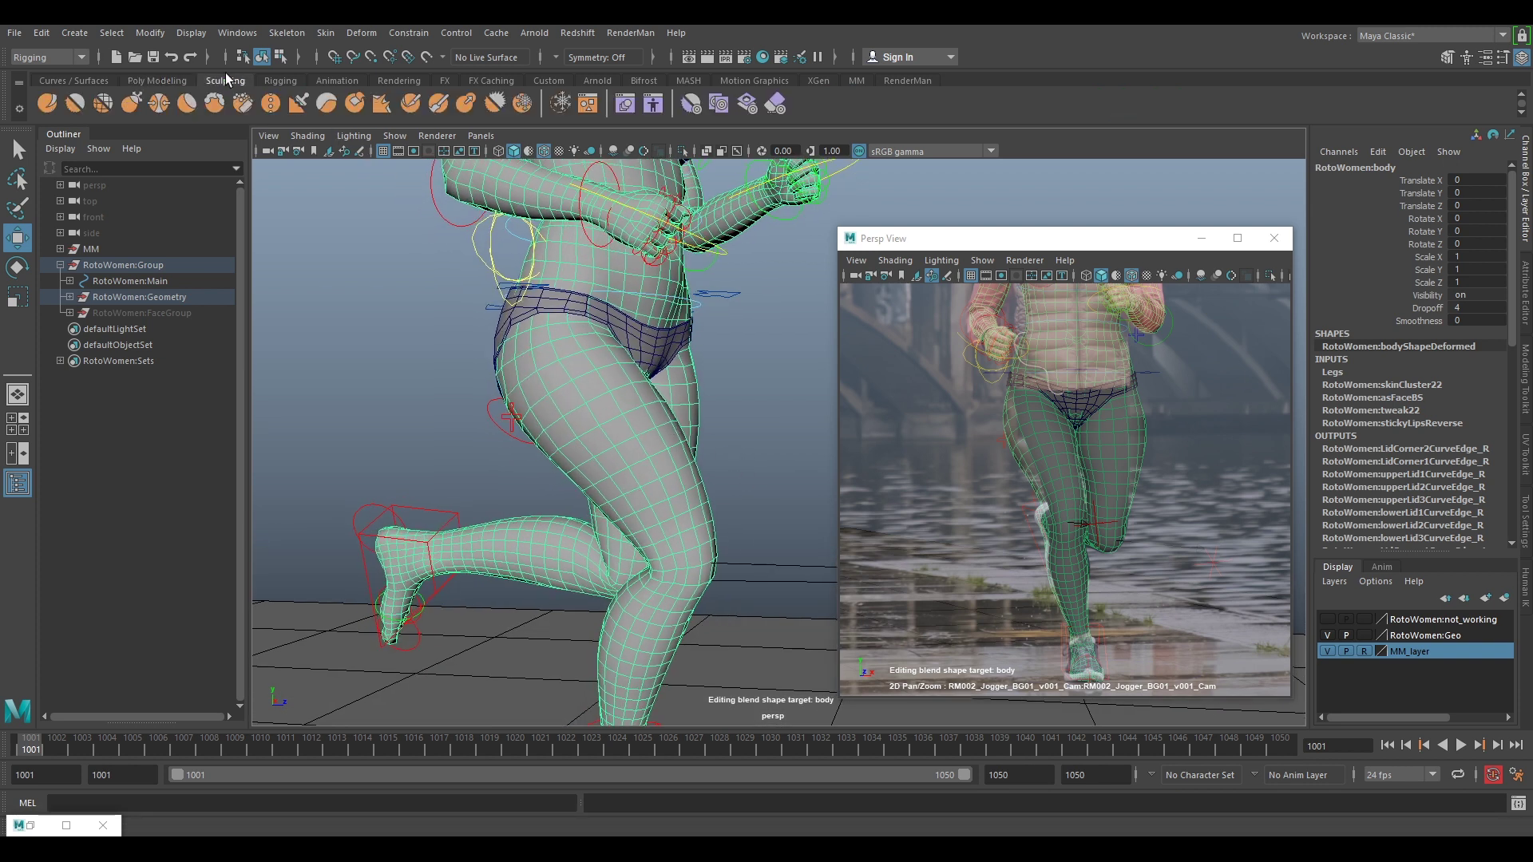
{"action": "left_click", "coordinate": [104, 105]}
{"action": "mouse_move", "coordinate": [587, 435]}
{"action": "left_mouse_down", "text": "alt"}
{"action": "mouse_move", "coordinate": [609, 455]}
{"action": "mouse_move", "coordinate": [571, 435]}
{"action": "left_mouse_up", "text": "alt"}
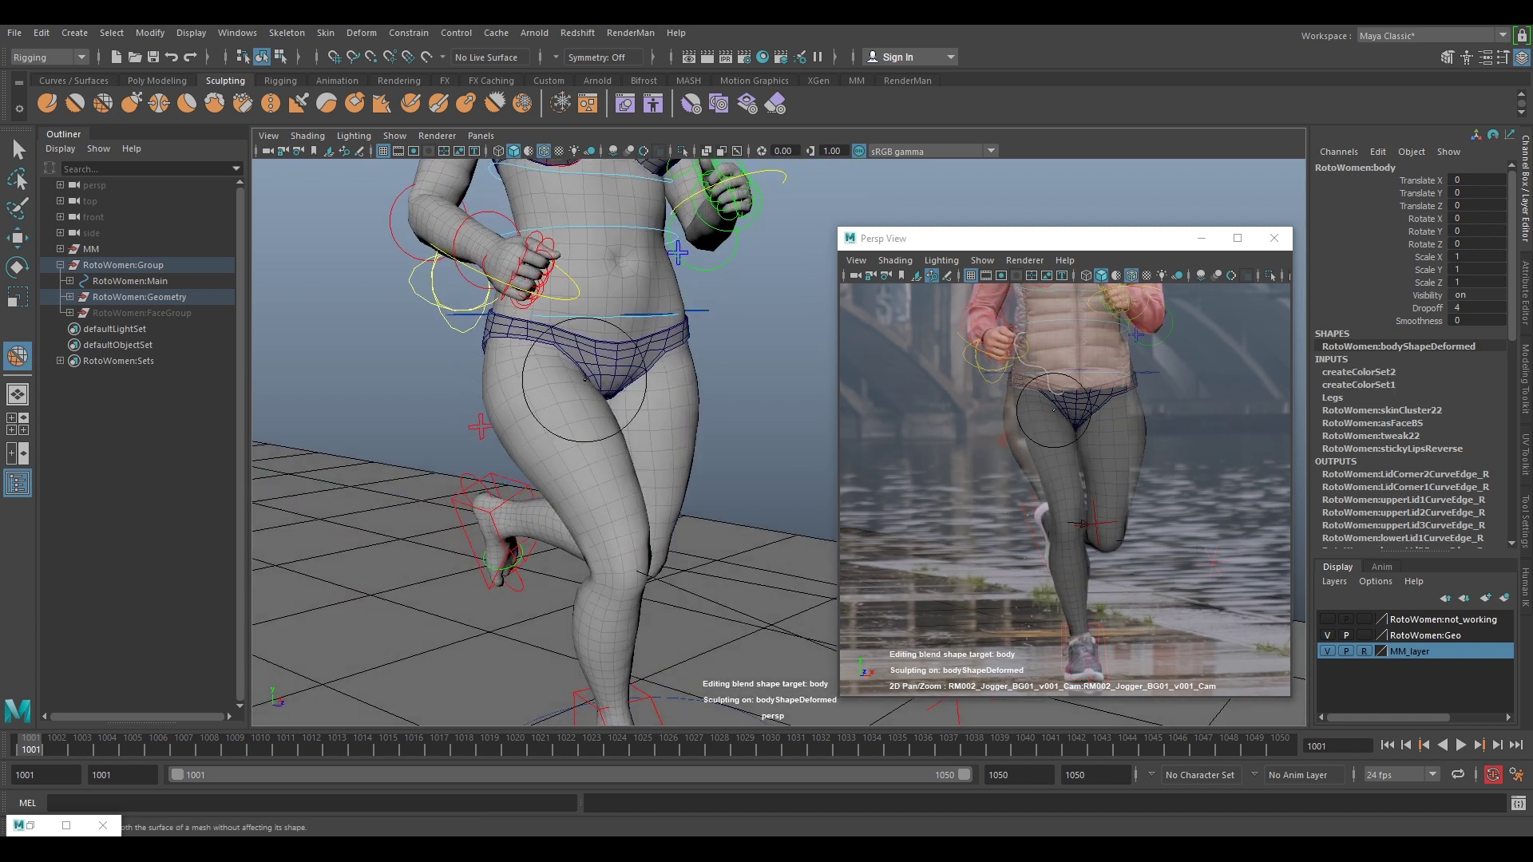
{"action": "mouse_move", "coordinate": [565, 439]}
{"action": "left_mouse_down", "text": "alt"}
{"action": "mouse_move", "coordinate": [609, 444]}
{"action": "mouse_move", "coordinate": [560, 431]}
{"action": "left_mouse_up", "text": "alt"}
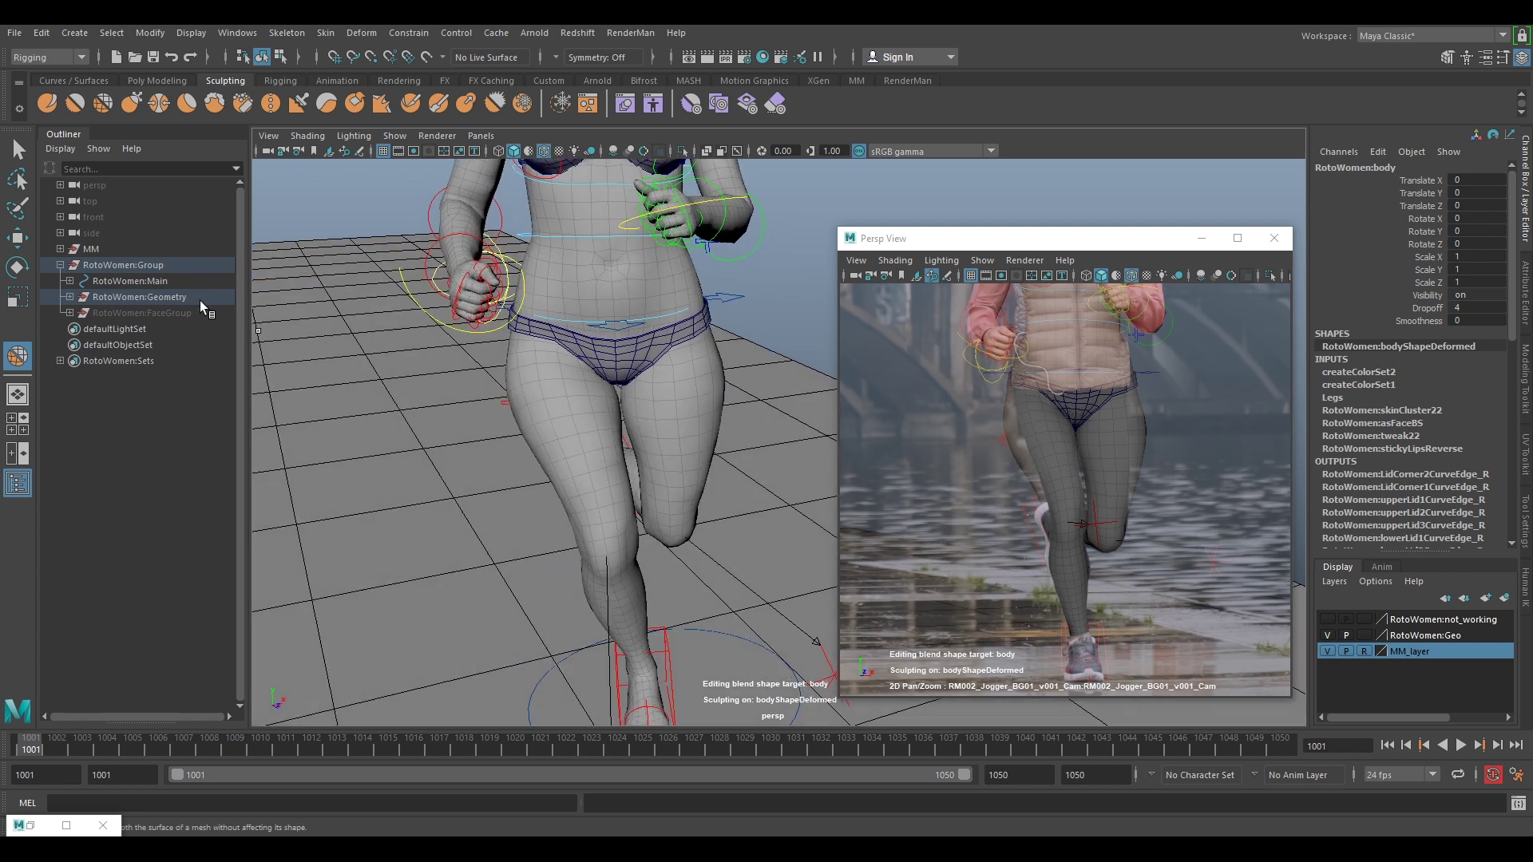
Show the Relax brush's settings, move the floating camera view clear of them, and set the strength to 50
{"action": "double_click", "coordinate": [18, 355]}
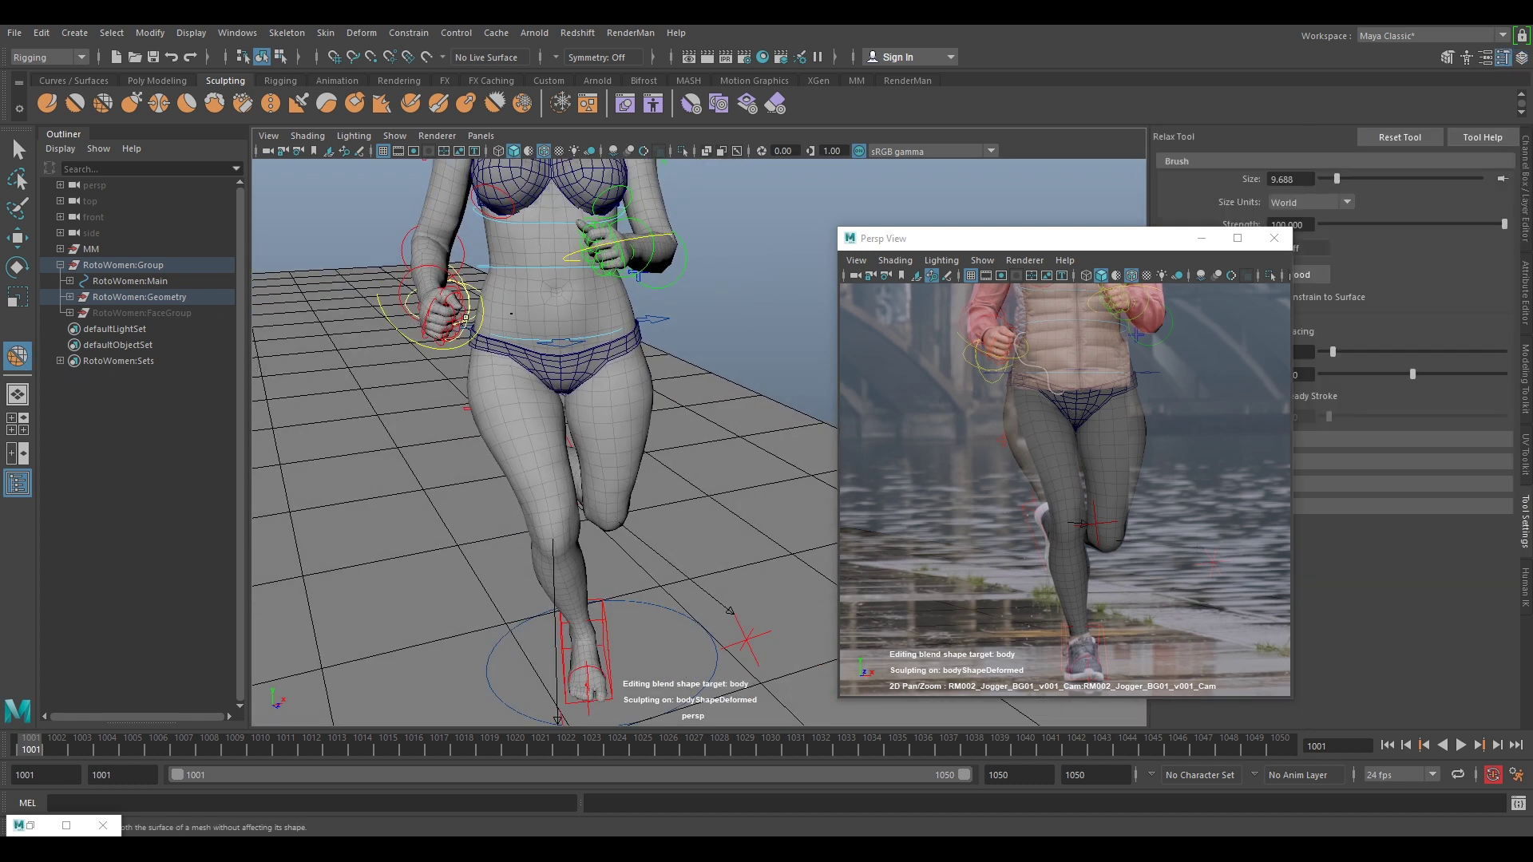
{"action": "left_click_drag", "start_coordinate": [1019, 249], "coordinate": [863, 181]}
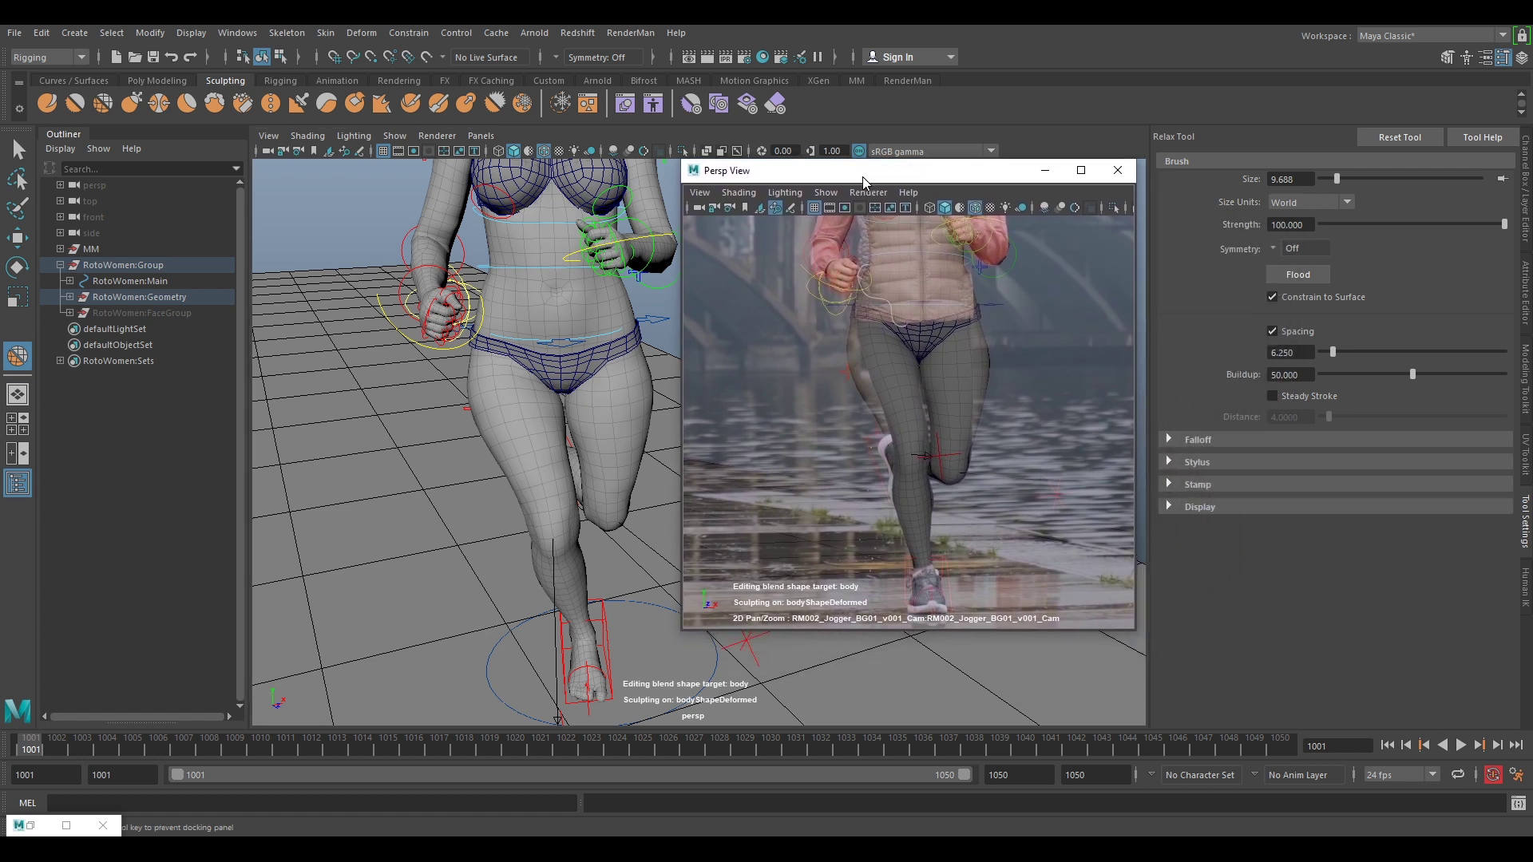
{"action": "left_click_drag", "start_coordinate": [1151, 415], "coordinate": [1234, 420]}
{"action": "left_click_drag", "start_coordinate": [1307, 225], "coordinate": [1051, 217]}
{"action": "type", "text": "50"}
{"action": "key", "text": "Return"}
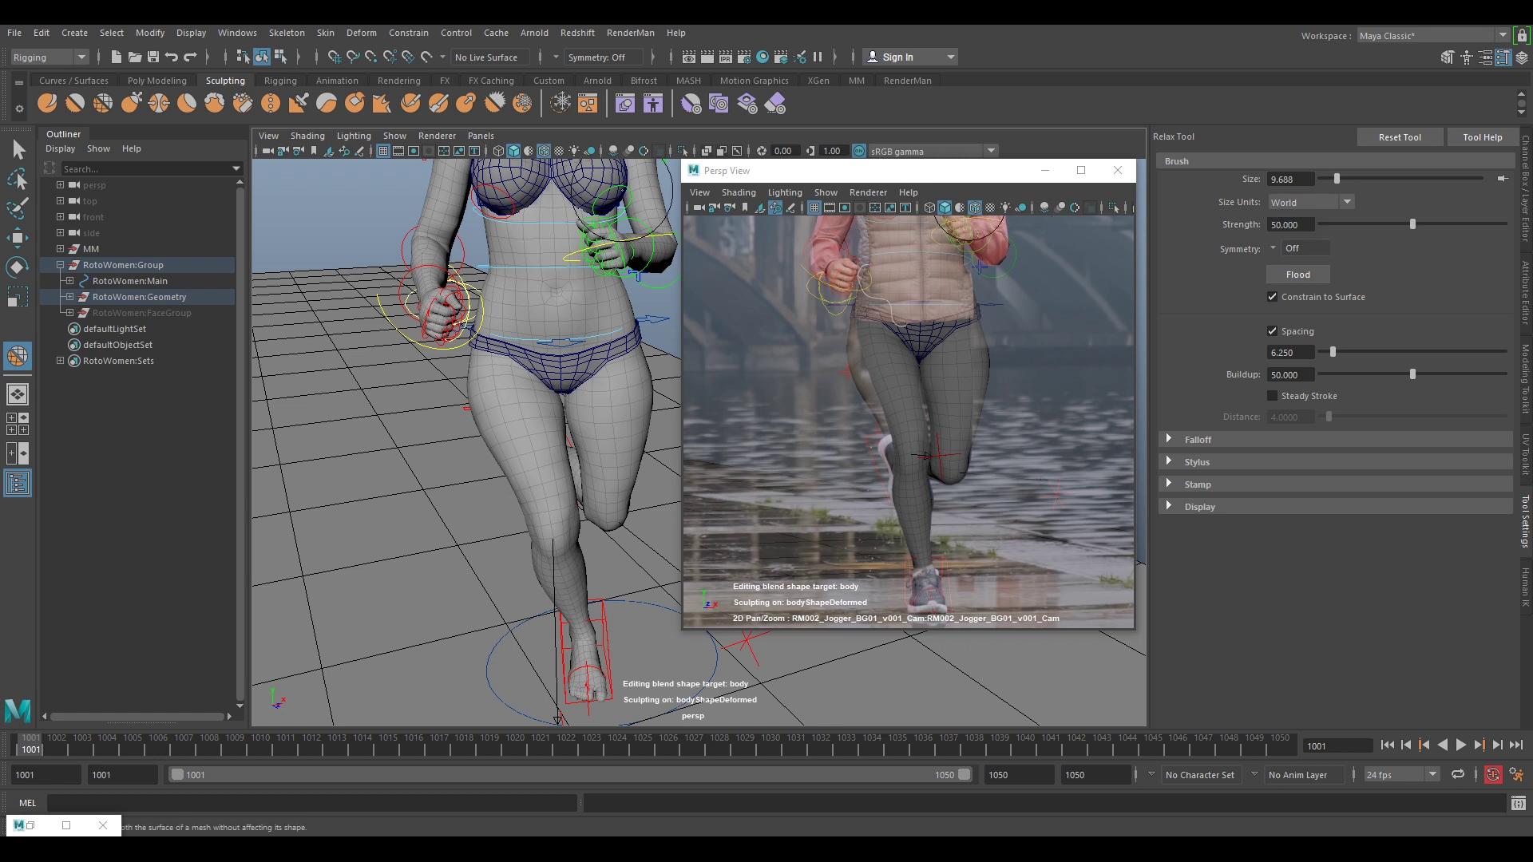
Set the Relax brush's strength to 100 and relax the body mesh around the right thigh
{"action": "mouse_move", "coordinate": [493, 397]}
{"action": "left_mouse_down", "text": "alt"}
{"action": "mouse_move", "coordinate": [558, 395]}
{"action": "mouse_move", "coordinate": [559, 417]}
{"action": "mouse_move", "coordinate": [582, 423]}
{"action": "left_mouse_up", "text": "alt"}
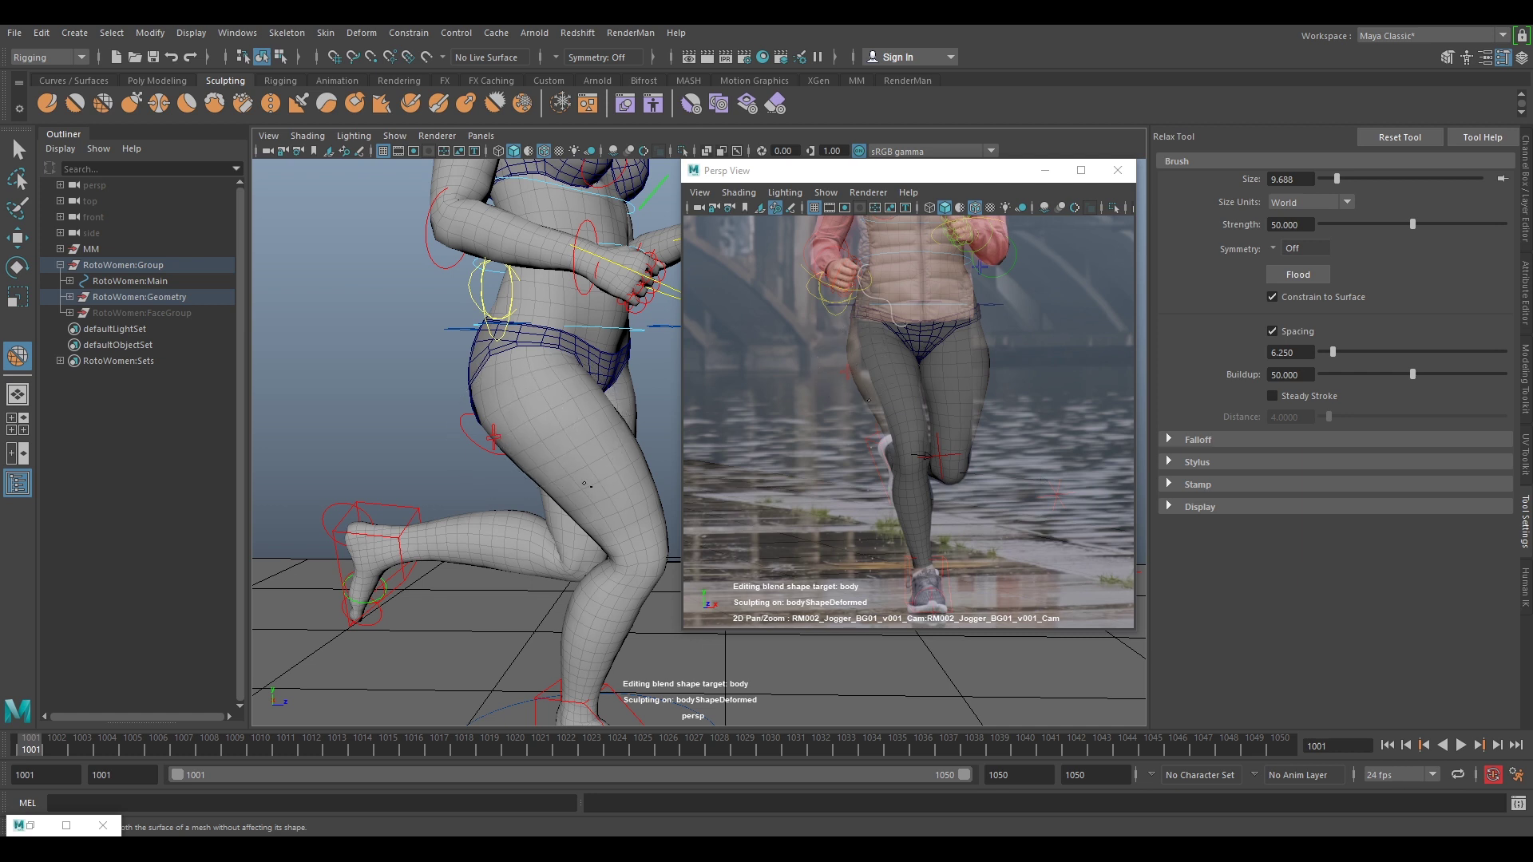
{"action": "left_click", "coordinate": [1289, 224]}
{"action": "key", "text": "Return"}
{"action": "mouse_move", "coordinate": [600, 438]}
{"action": "left_mouse_down", "text": "alt"}
{"action": "mouse_move", "coordinate": [471, 456]}
{"action": "mouse_move", "coordinate": [544, 442]}
{"action": "left_mouse_up", "text": "alt"}
Smooth the right thigh and hip from several sides with the Smooth brush at strength 80, slimming them towards the jogger's outline
{"action": "left_click", "coordinate": [74, 106]}
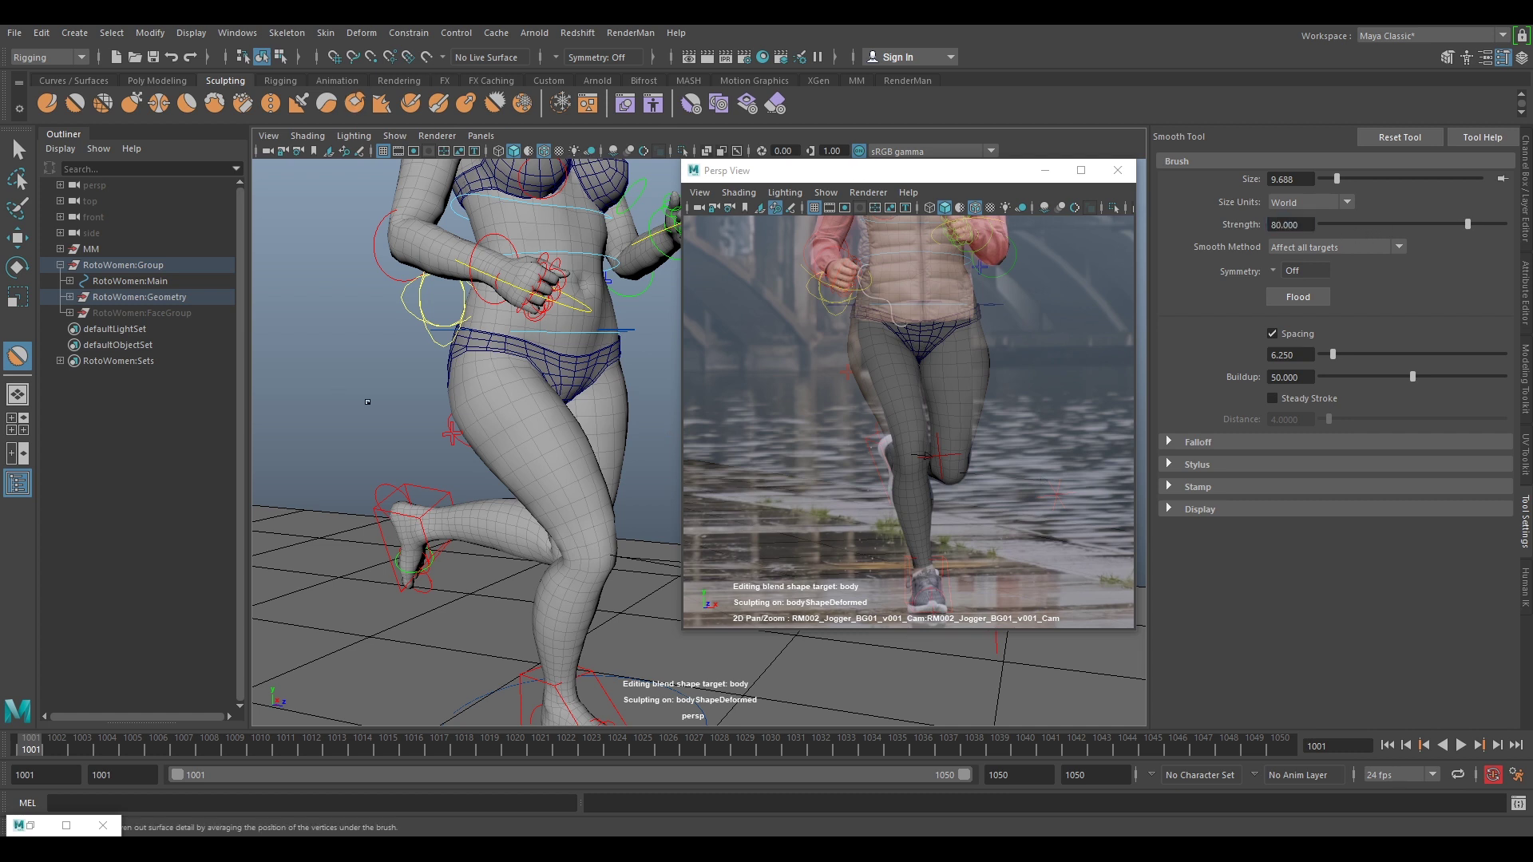
{"action": "left_click_drag", "start_coordinate": [513, 459], "coordinate": [563, 457], "text": "alt"}
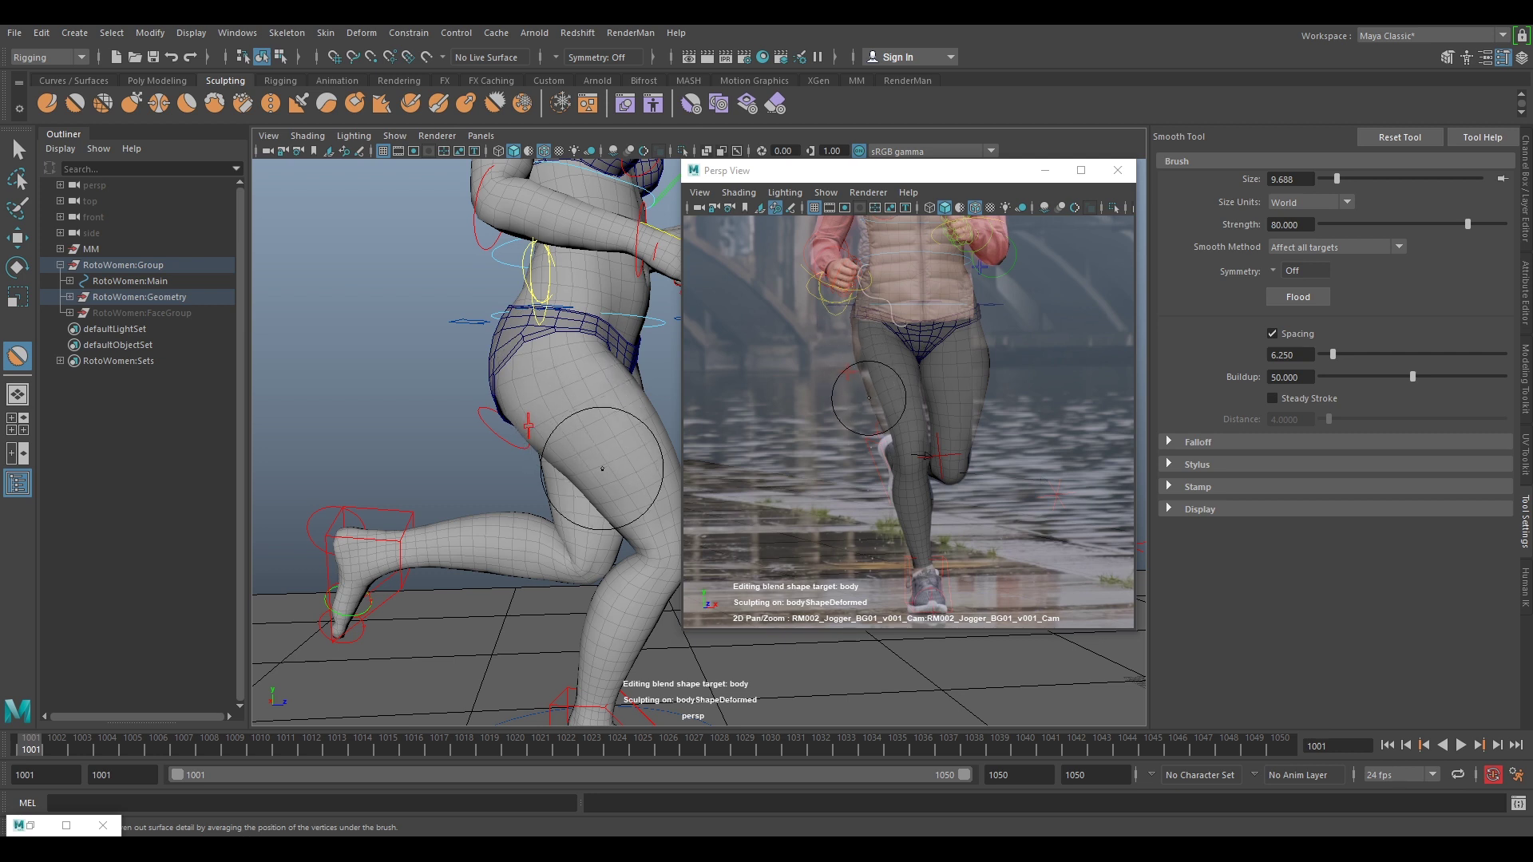
{"action": "mouse_move", "coordinate": [565, 463]}
{"action": "left_mouse_down", "text": "alt"}
{"action": "mouse_move", "coordinate": [477, 409]}
{"action": "mouse_move", "coordinate": [405, 397]}
{"action": "mouse_move", "coordinate": [486, 353]}
{"action": "left_mouse_up", "text": "alt"}
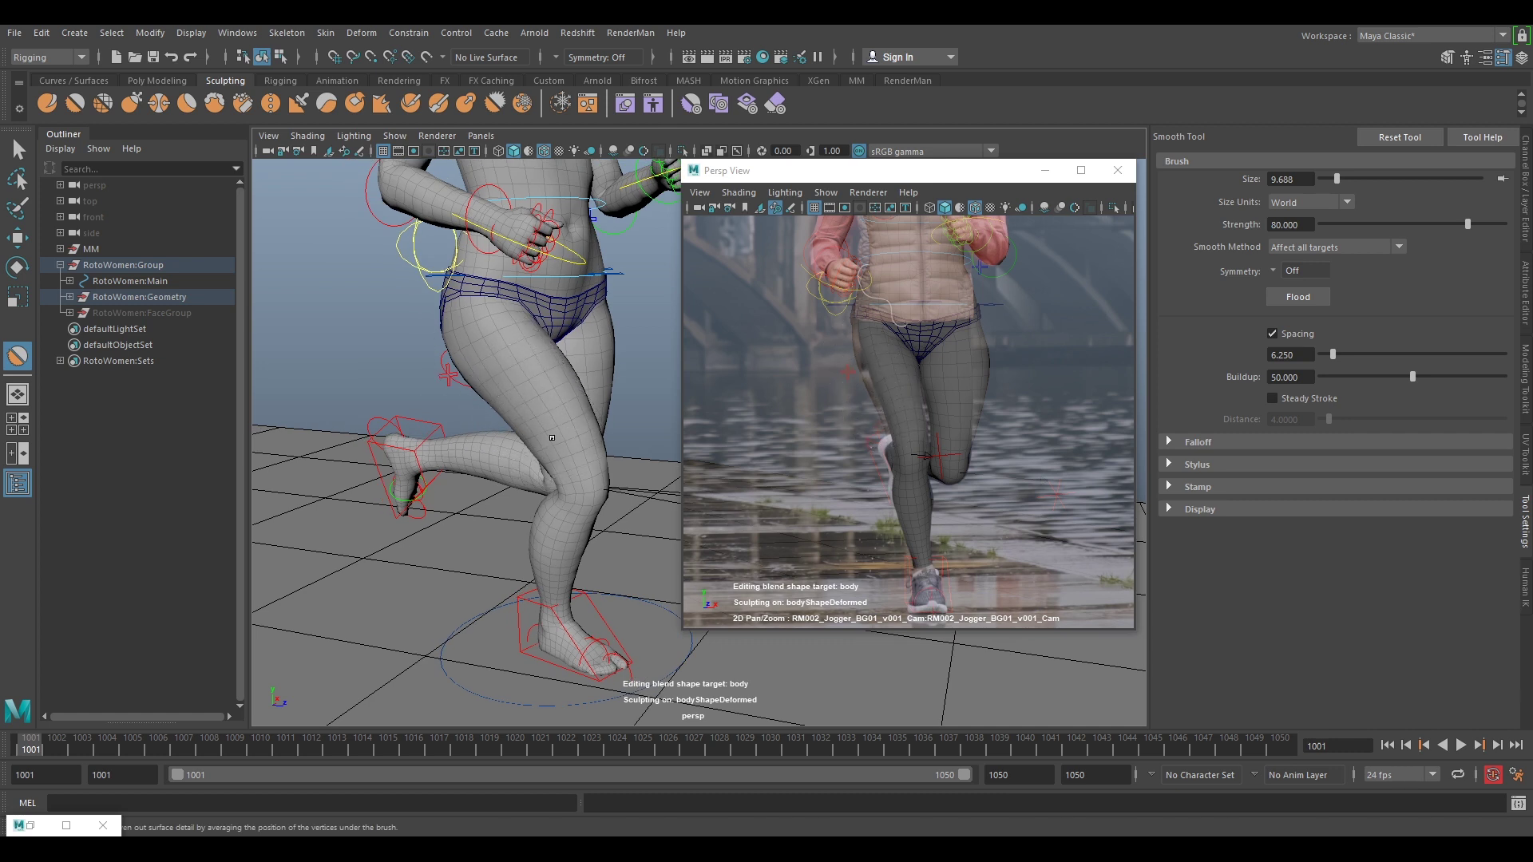
{"action": "left_click_drag", "start_coordinate": [567, 485], "coordinate": [495, 327], "text": "alt"}
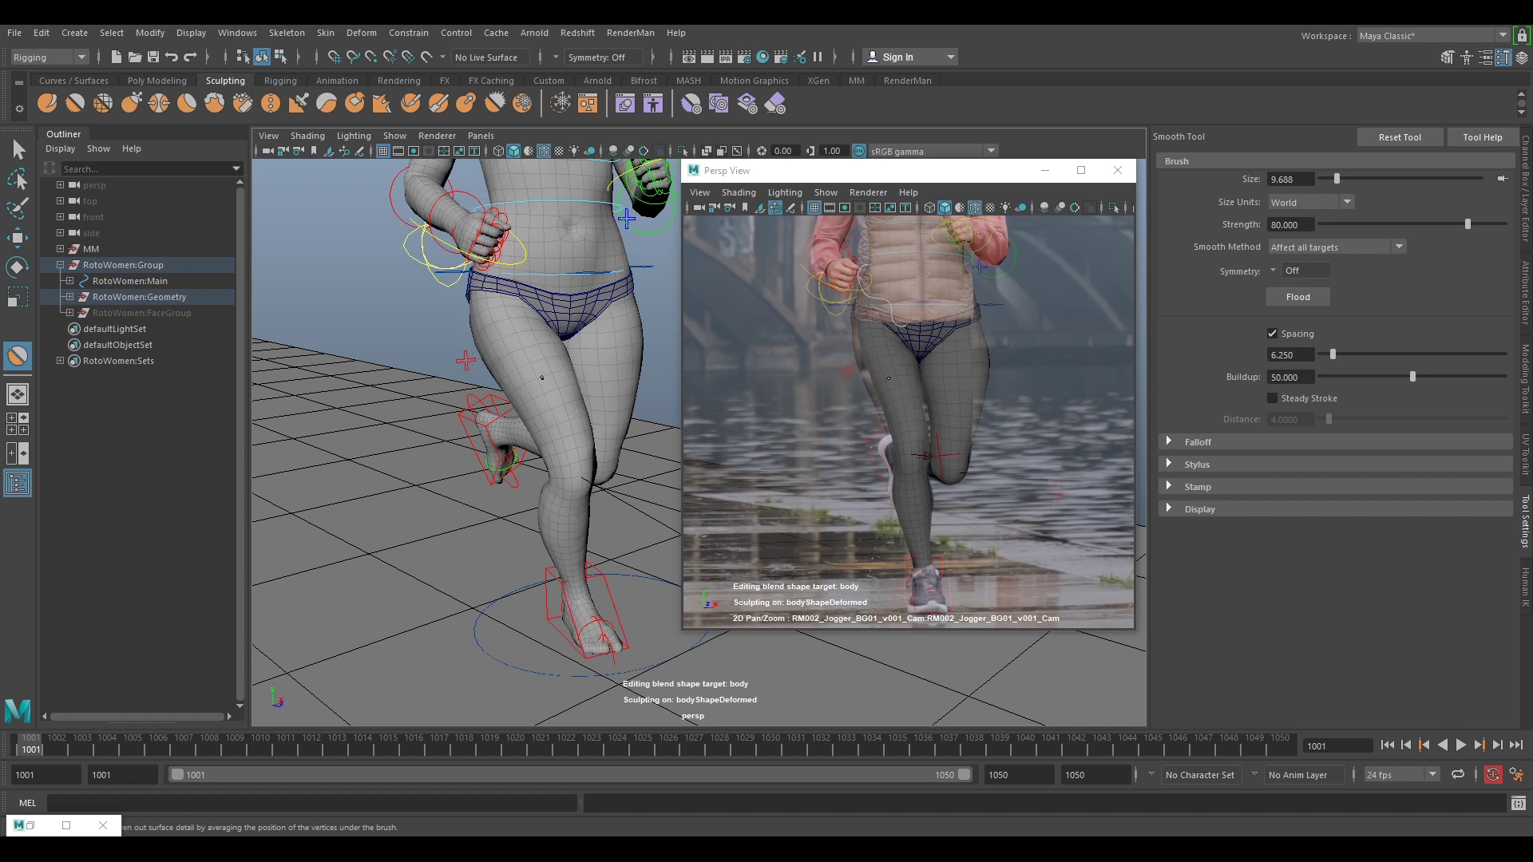
{"action": "mouse_move", "coordinate": [576, 443]}
{"action": "left_mouse_down", "text": "alt"}
{"action": "mouse_move", "coordinate": [550, 330]}
{"action": "mouse_move", "coordinate": [579, 421]}
{"action": "mouse_move", "coordinate": [485, 394]}
{"action": "mouse_move", "coordinate": [504, 380]}
{"action": "left_mouse_up", "text": "alt"}
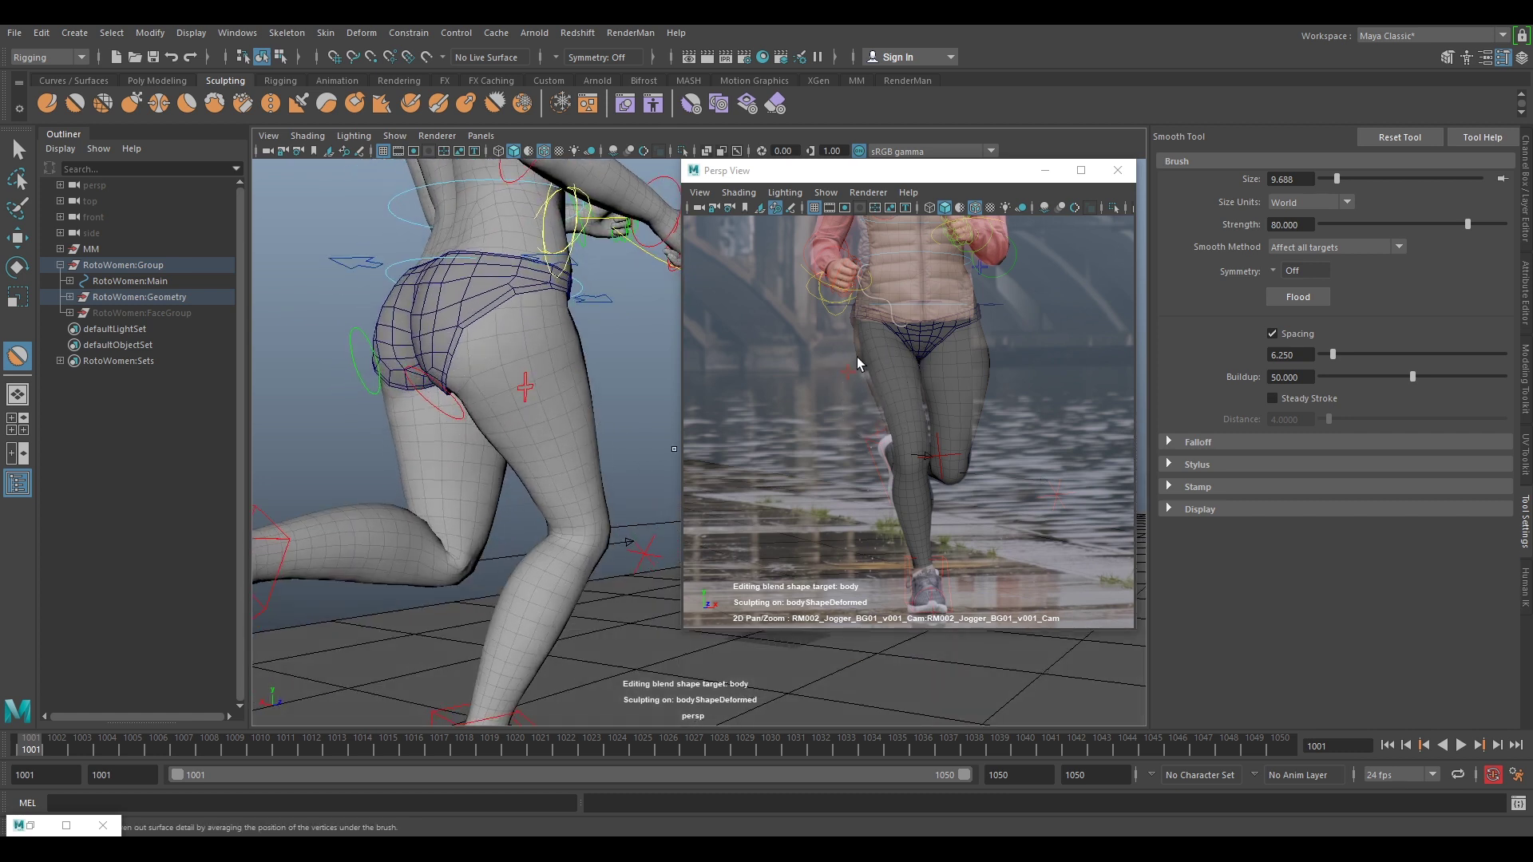
{"action": "left_click_drag", "start_coordinate": [542, 447], "coordinate": [553, 449], "text": "alt"}
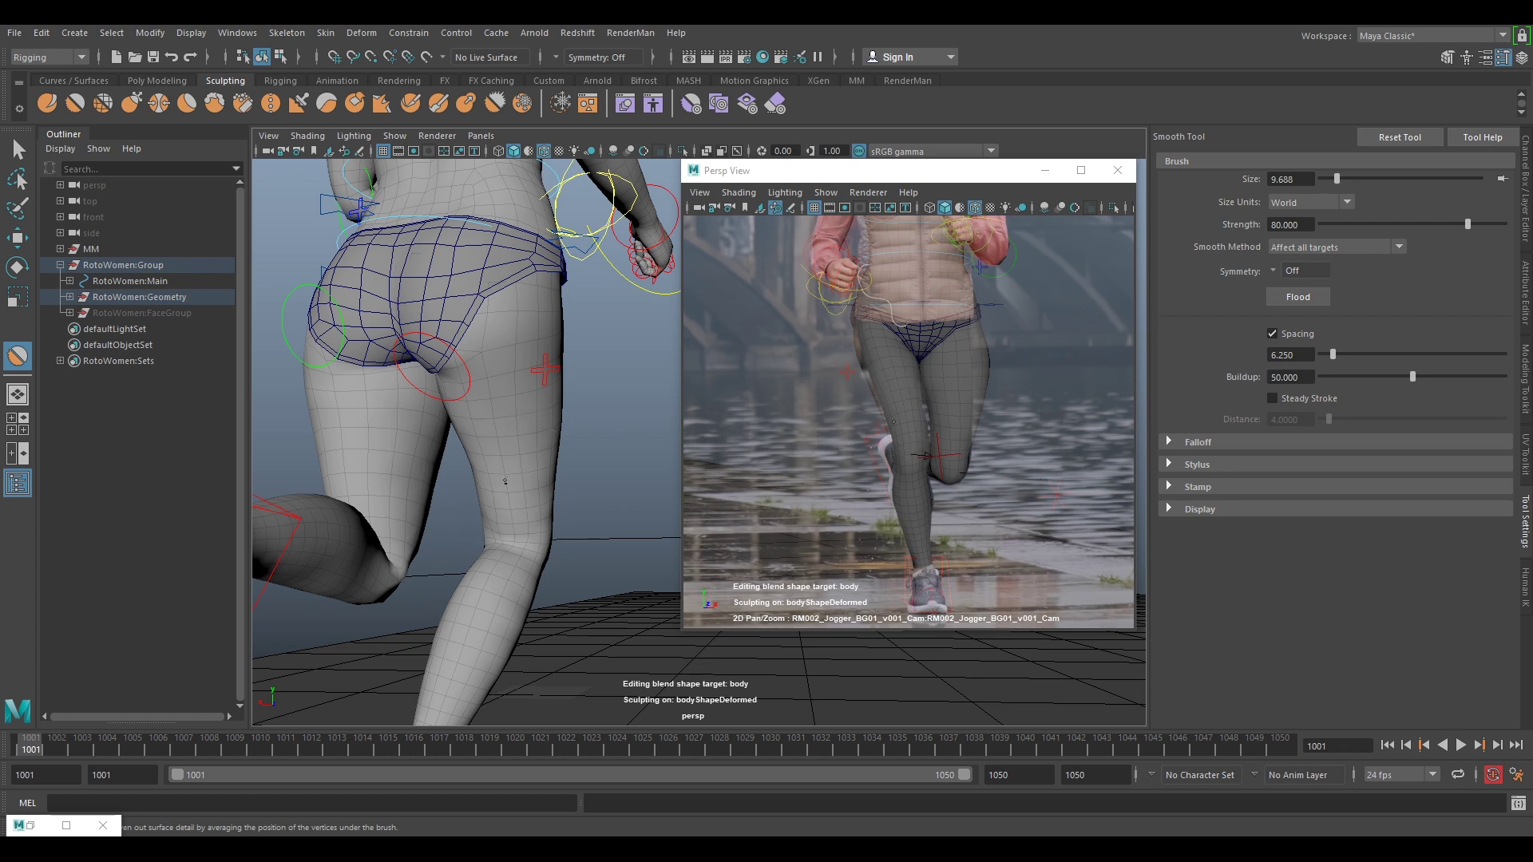
{"action": "left_click_drag", "start_coordinate": [527, 370], "coordinate": [421, 376], "text": "alt"}
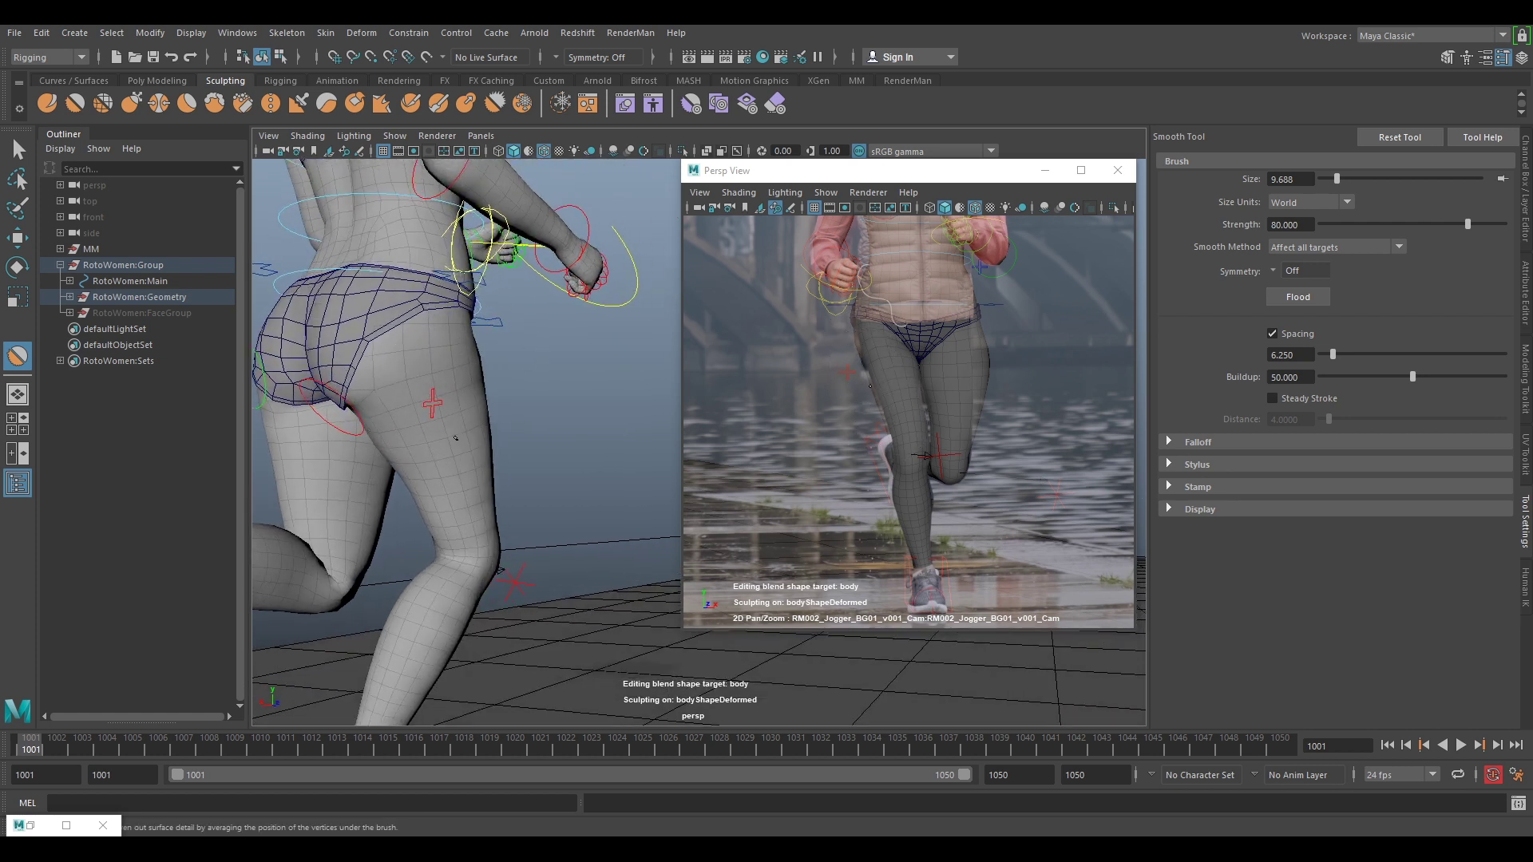
{"action": "left_click_drag", "start_coordinate": [460, 480], "coordinate": [421, 482], "text": "alt"}
{"action": "middle_click_drag", "start_coordinate": [421, 483], "coordinate": [486, 417], "text": "alt"}
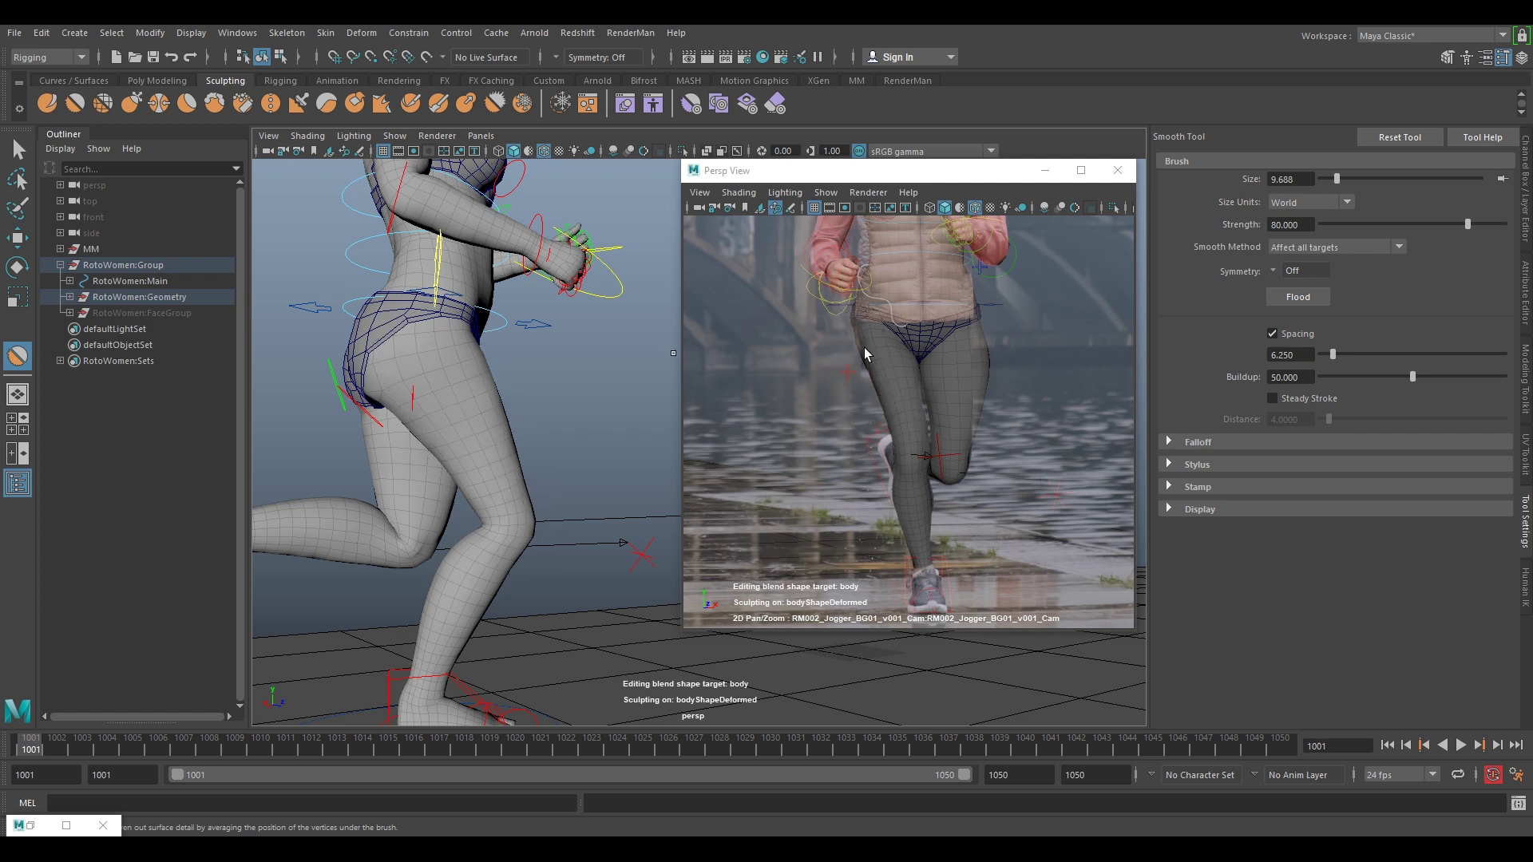
{"action": "left_click_drag", "start_coordinate": [384, 342], "coordinate": [330, 351], "text": "alt"}
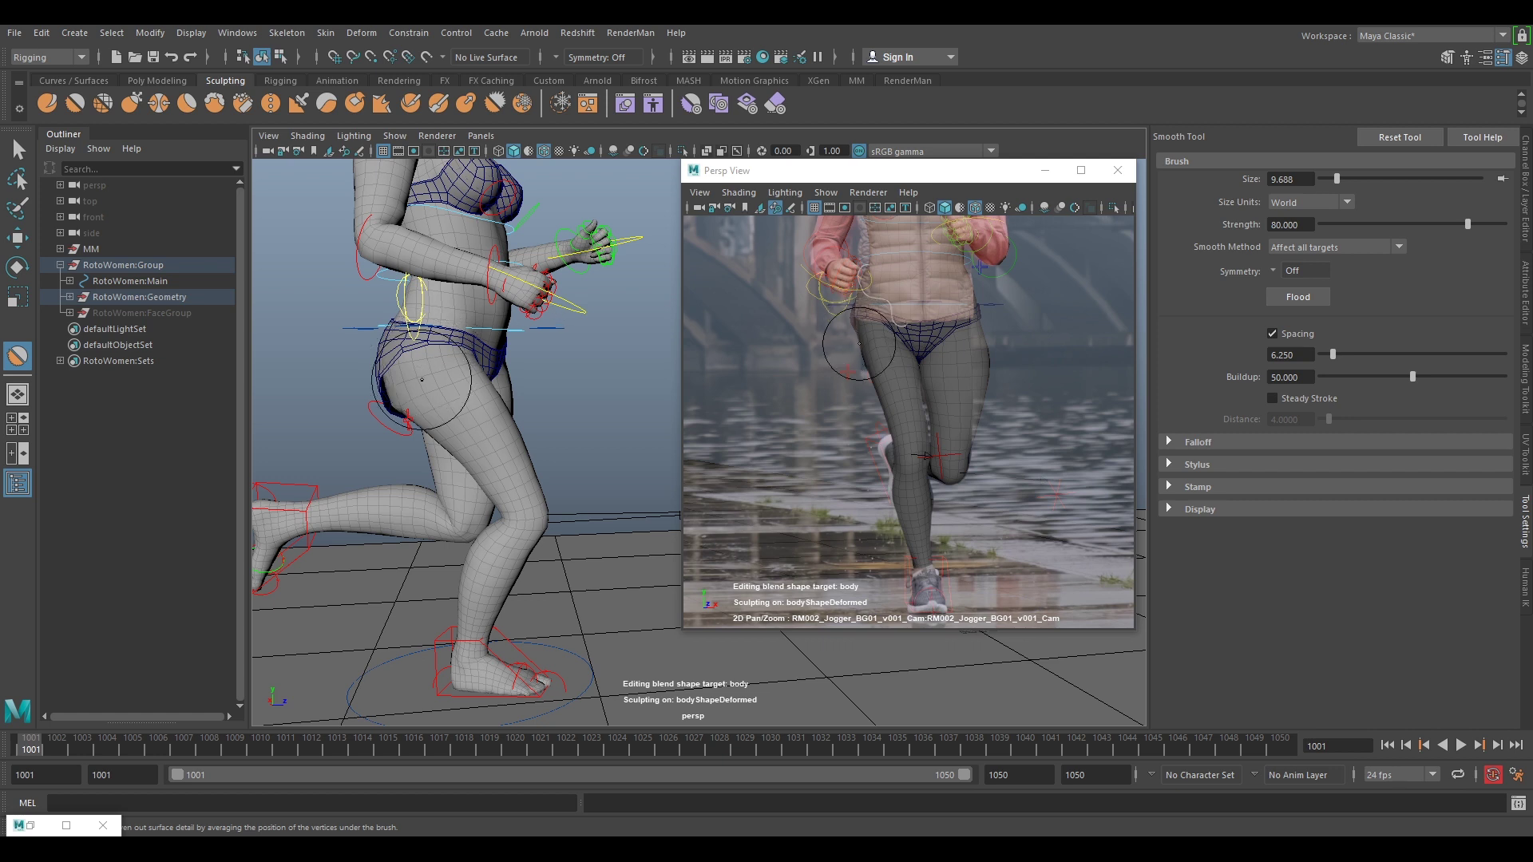
Relax the right thigh and hip with the Relax brush at strength 100 and compare the legs with the jogger's outline
{"action": "left_click", "coordinate": [102, 102]}
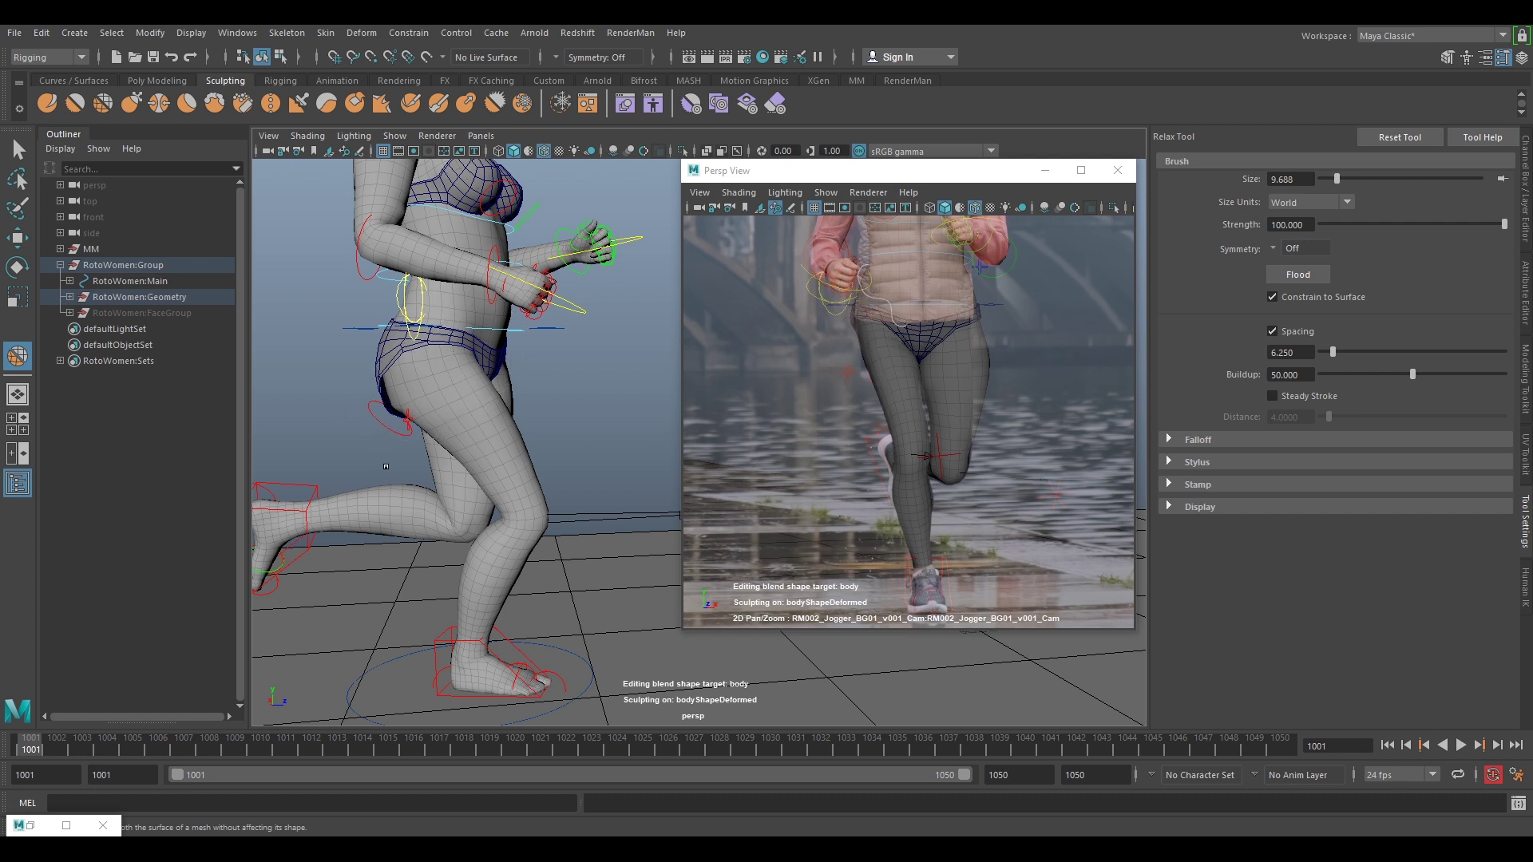
{"action": "left_click_drag", "start_coordinate": [450, 423], "coordinate": [523, 545], "text": "alt"}
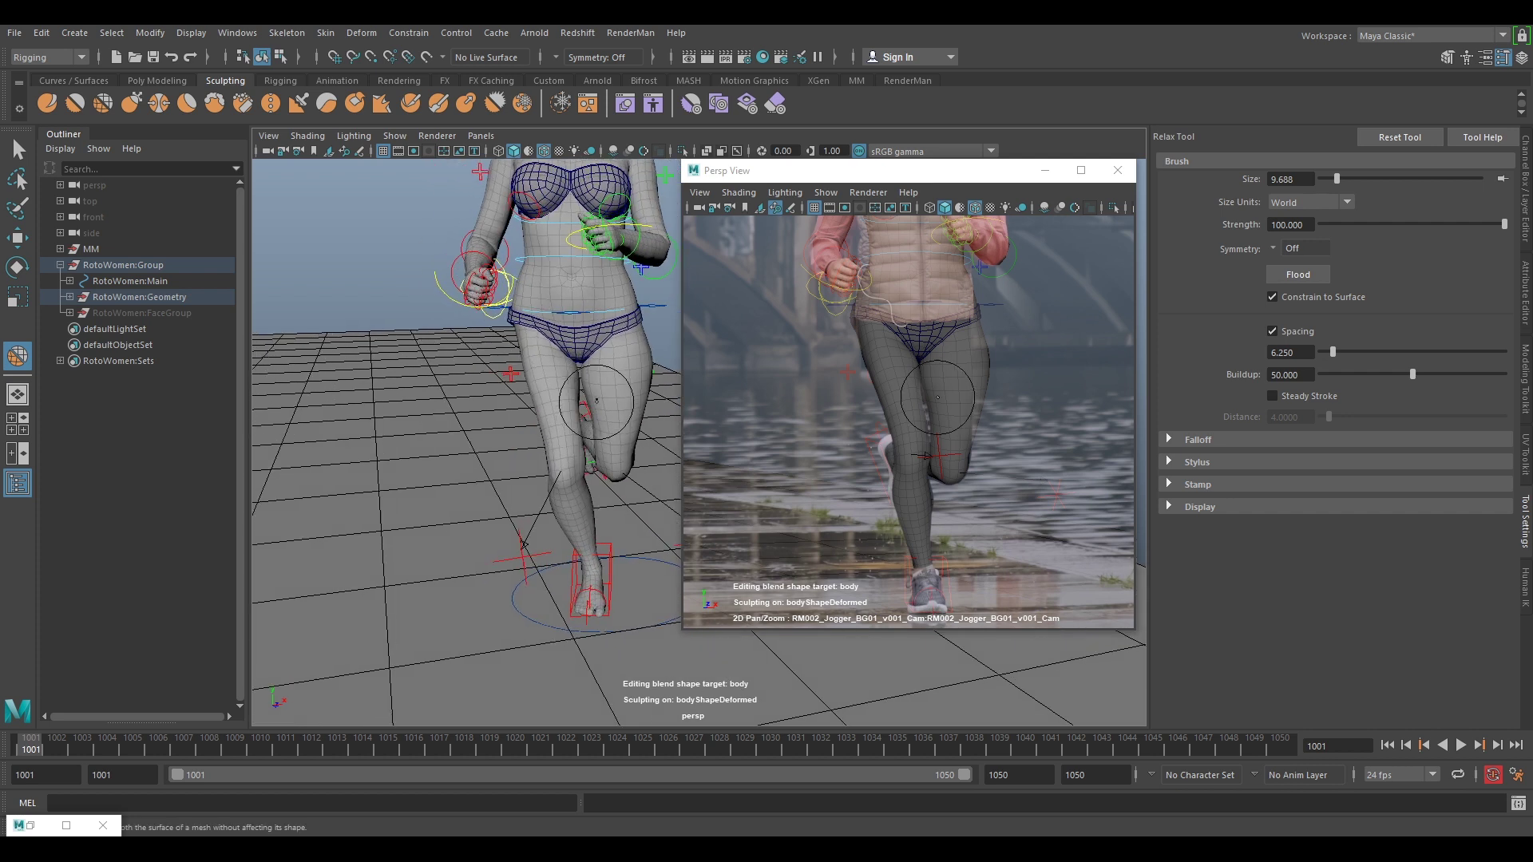
{"action": "middle_click_drag", "start_coordinate": [596, 401], "coordinate": [554, 453], "text": "alt"}
{"action": "left_click_drag", "start_coordinate": [499, 371], "coordinate": [490, 355], "text": "alt"}
{"action": "mouse_move", "coordinate": [491, 355]}
{"action": "middle_mouse_down", "text": "alt"}
{"action": "mouse_move", "coordinate": [492, 403]}
{"action": "mouse_move", "coordinate": [467, 367]}
{"action": "middle_mouse_up", "text": "alt"}
{"action": "scroll", "coordinate": [498, 407], "scroll_direction": "up", "scroll_amount": 3}
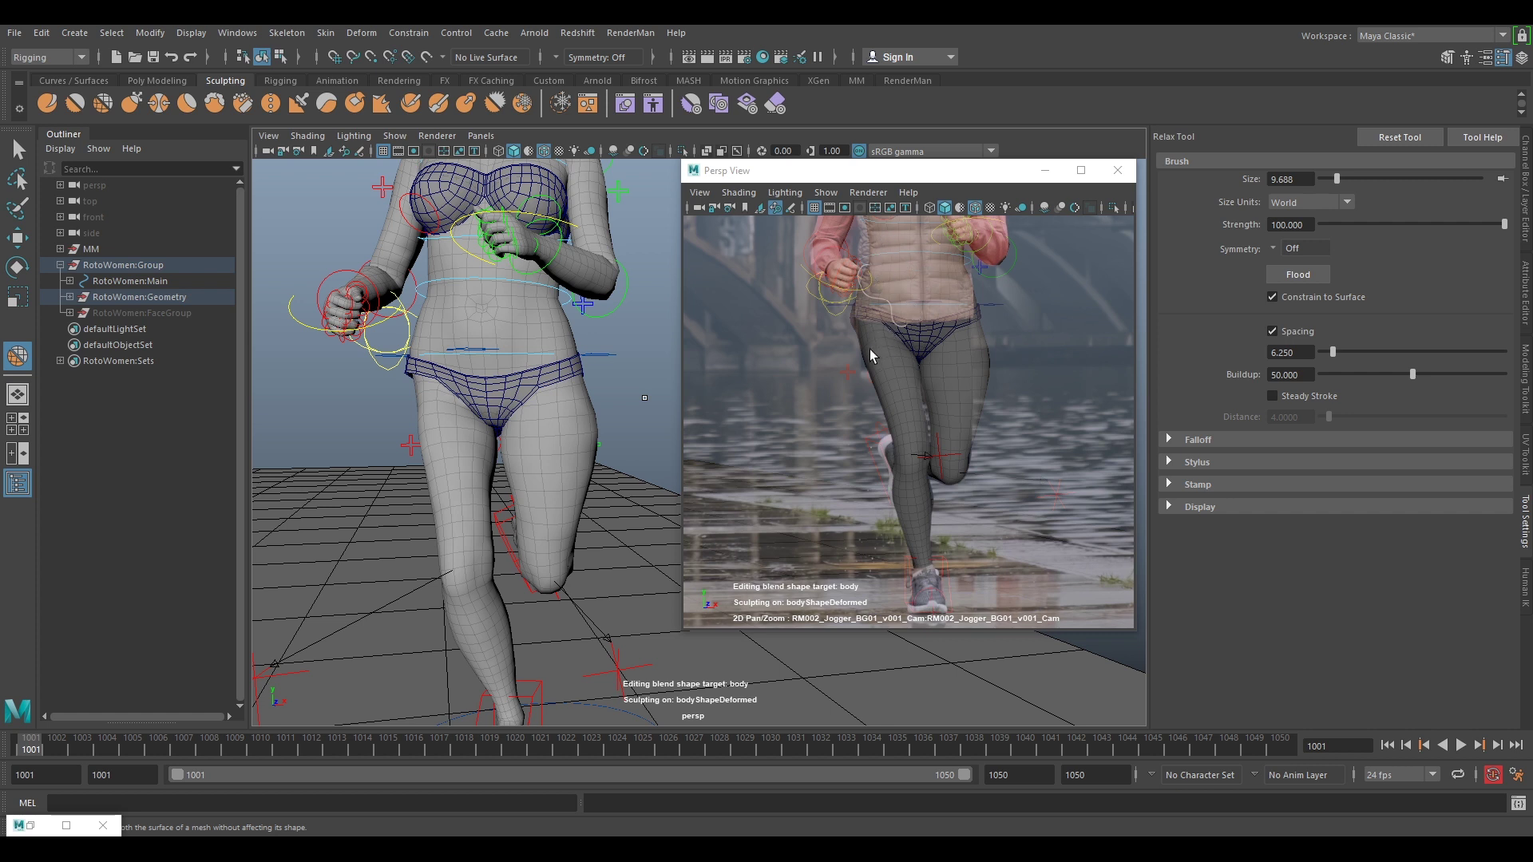
{"action": "right_click_drag", "start_coordinate": [985, 322], "coordinate": [938, 321]}
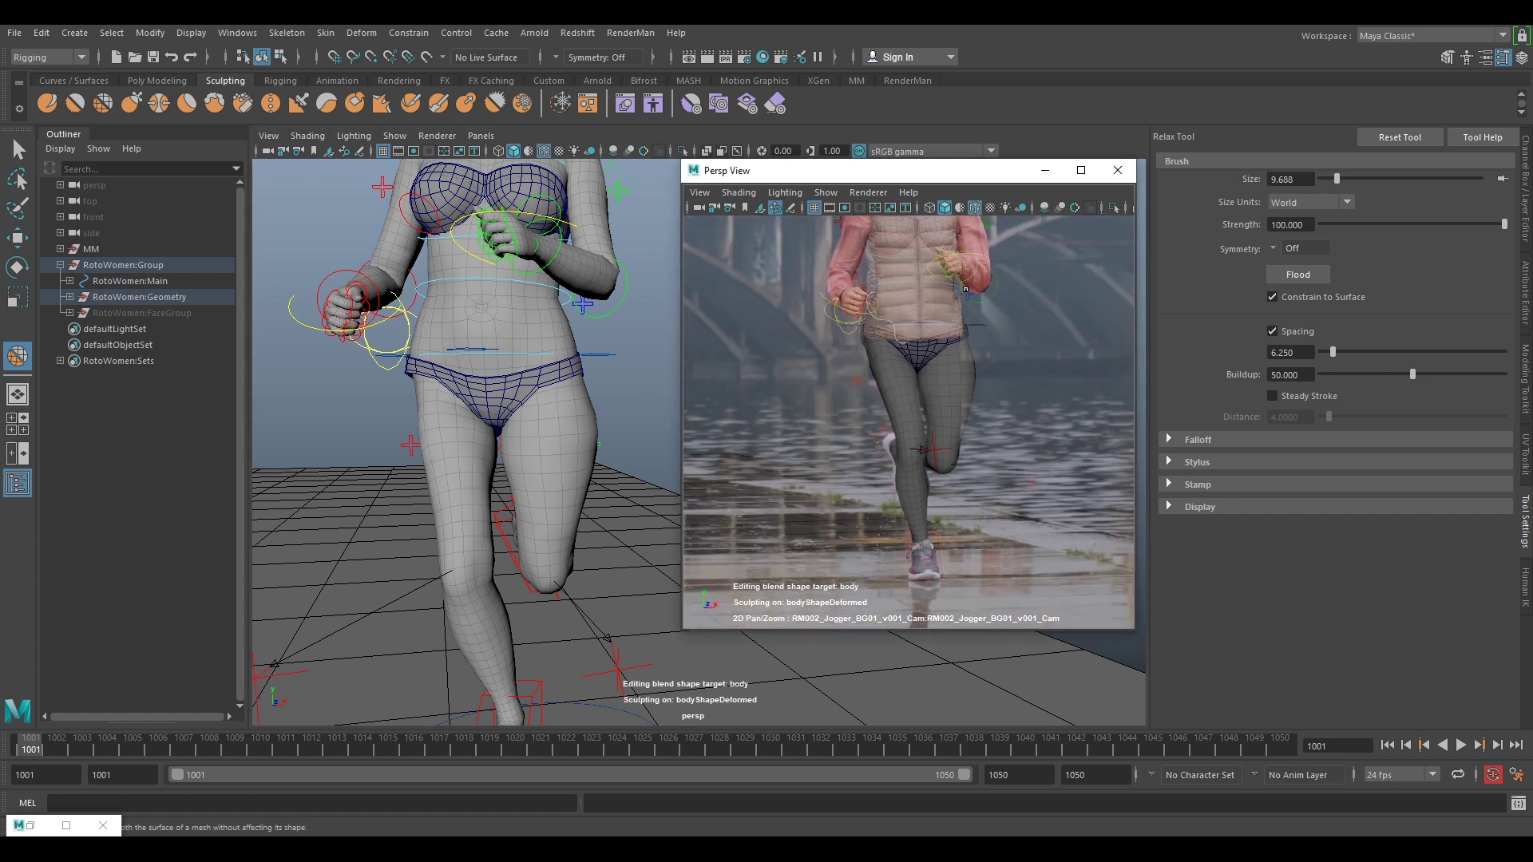
{"action": "middle_click_drag", "start_coordinate": [937, 321], "coordinate": [939, 384]}
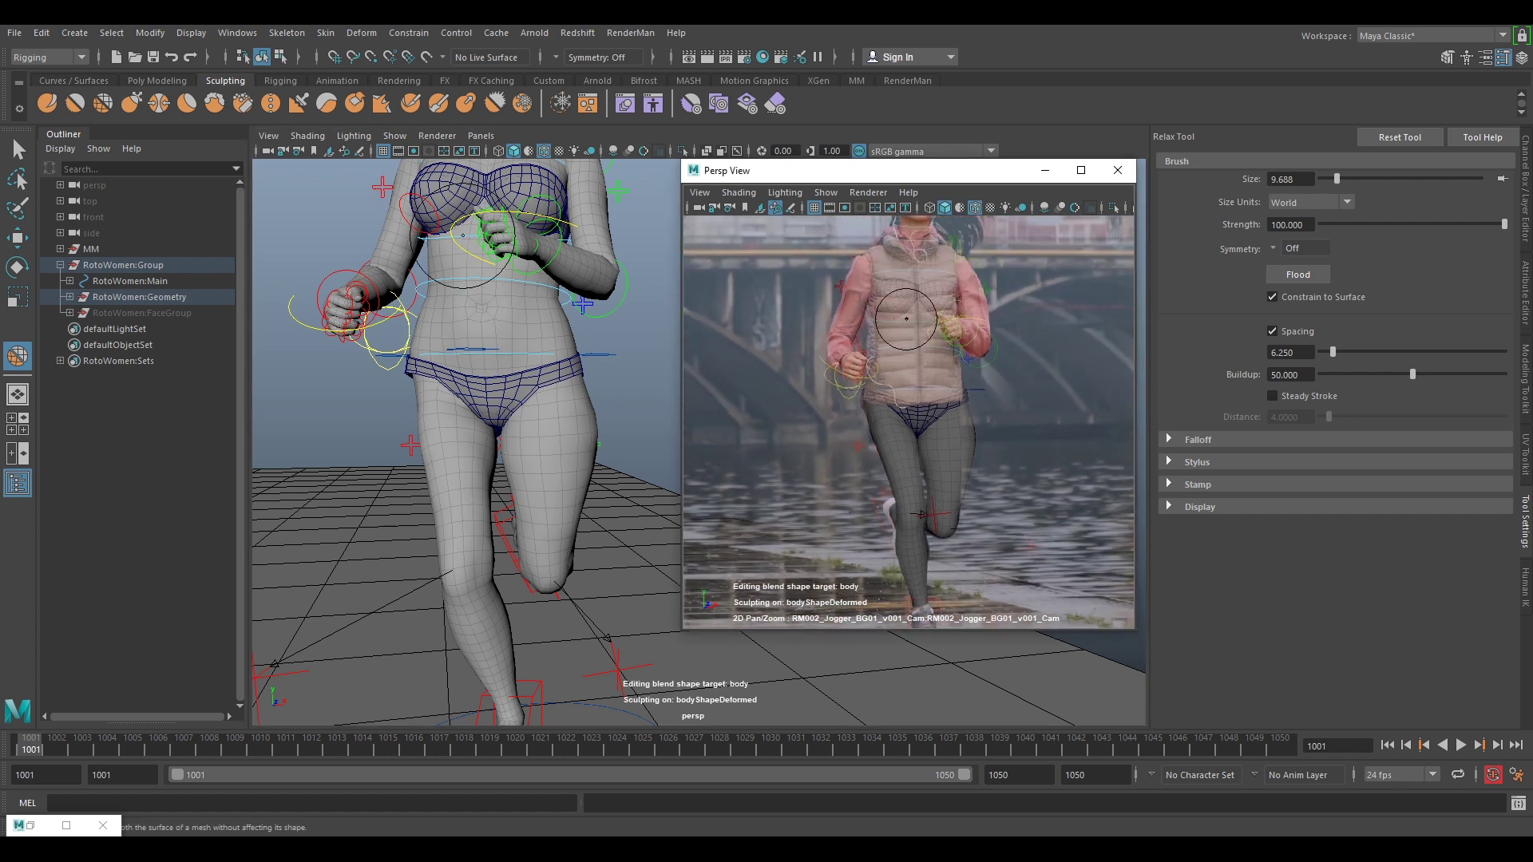
Relax the outer side of the left thigh and hip with the Relax brush at strength 100
{"action": "left_click_drag", "start_coordinate": [380, 413], "coordinate": [417, 396], "text": "alt"}
{"action": "mouse_move", "coordinate": [416, 396]}
{"action": "middle_mouse_down", "text": "alt"}
{"action": "mouse_move", "coordinate": [195, 448]}
{"action": "mouse_move", "coordinate": [424, 389]}
{"action": "middle_mouse_up", "text": "alt"}
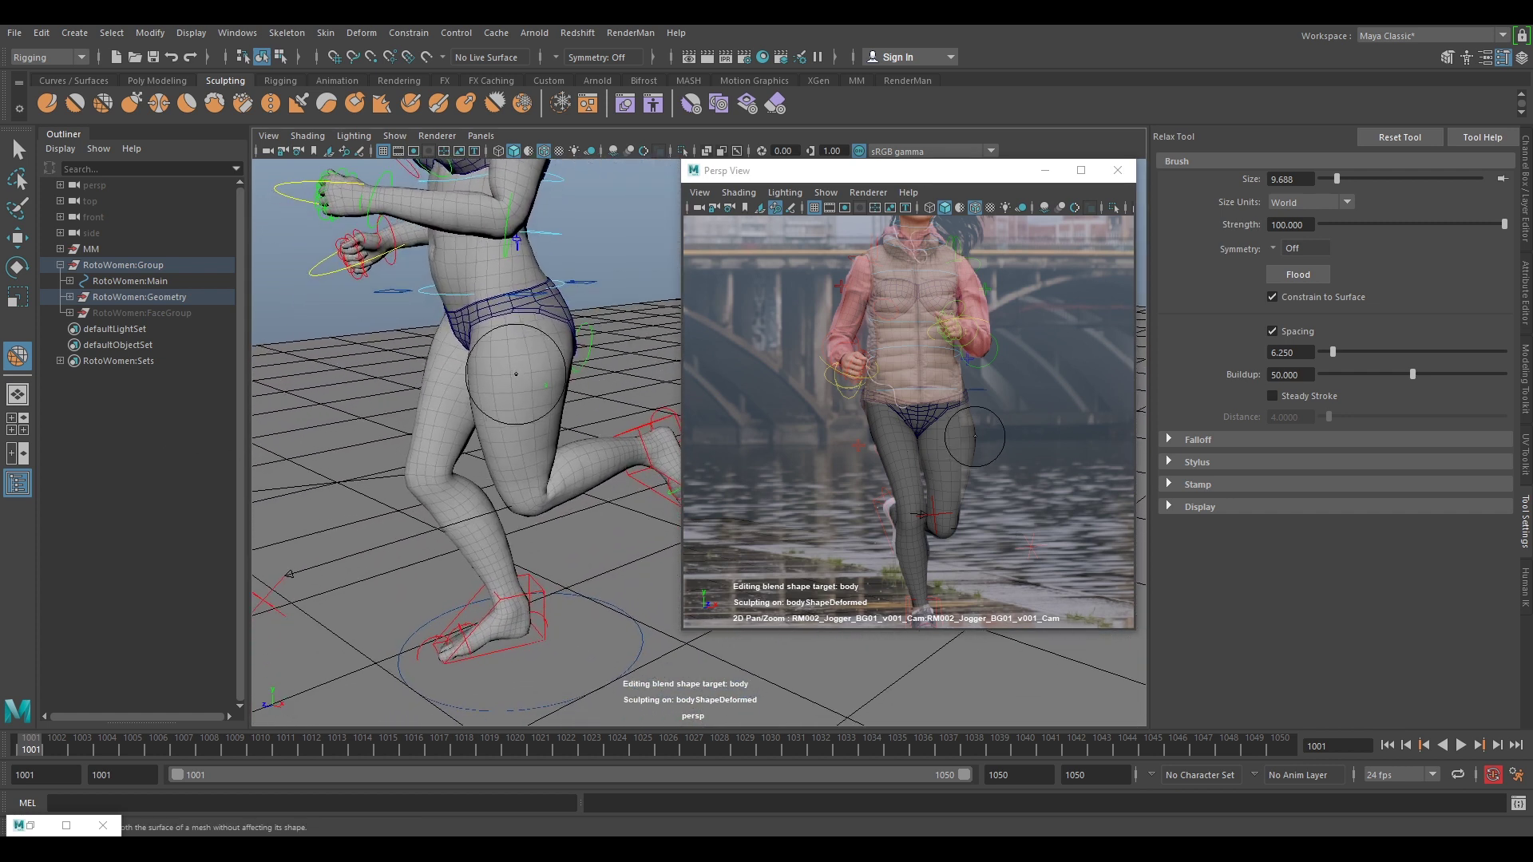
{"action": "left_click_drag", "start_coordinate": [506, 369], "coordinate": [518, 363], "text": "alt"}
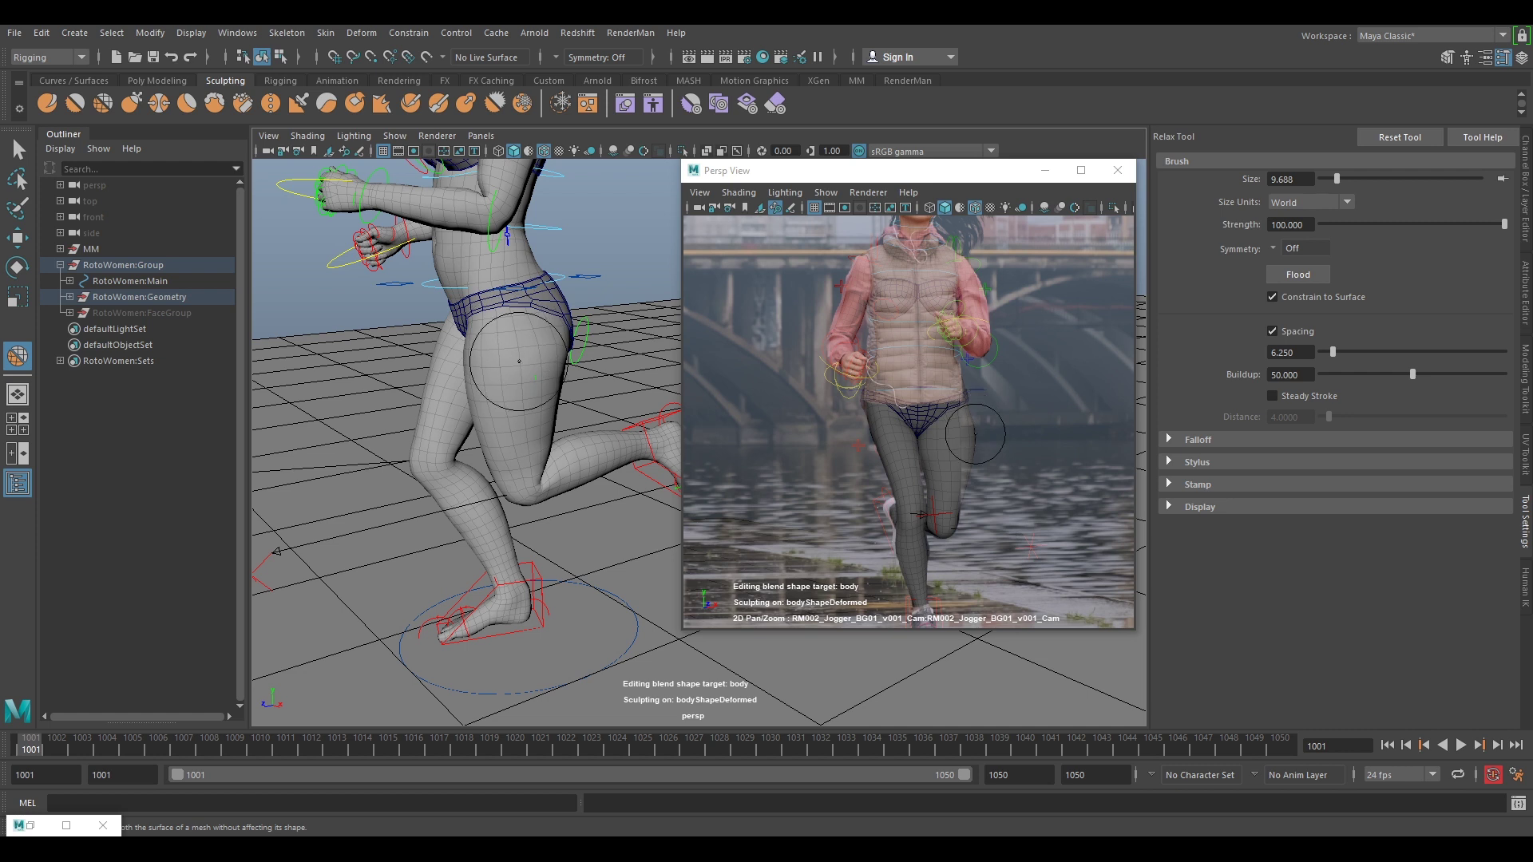
Smooth the left thigh and hip from several sides with the Smooth brush at strength 80, slimming them towards the jogger's outline
{"action": "left_click", "coordinate": [75, 102]}
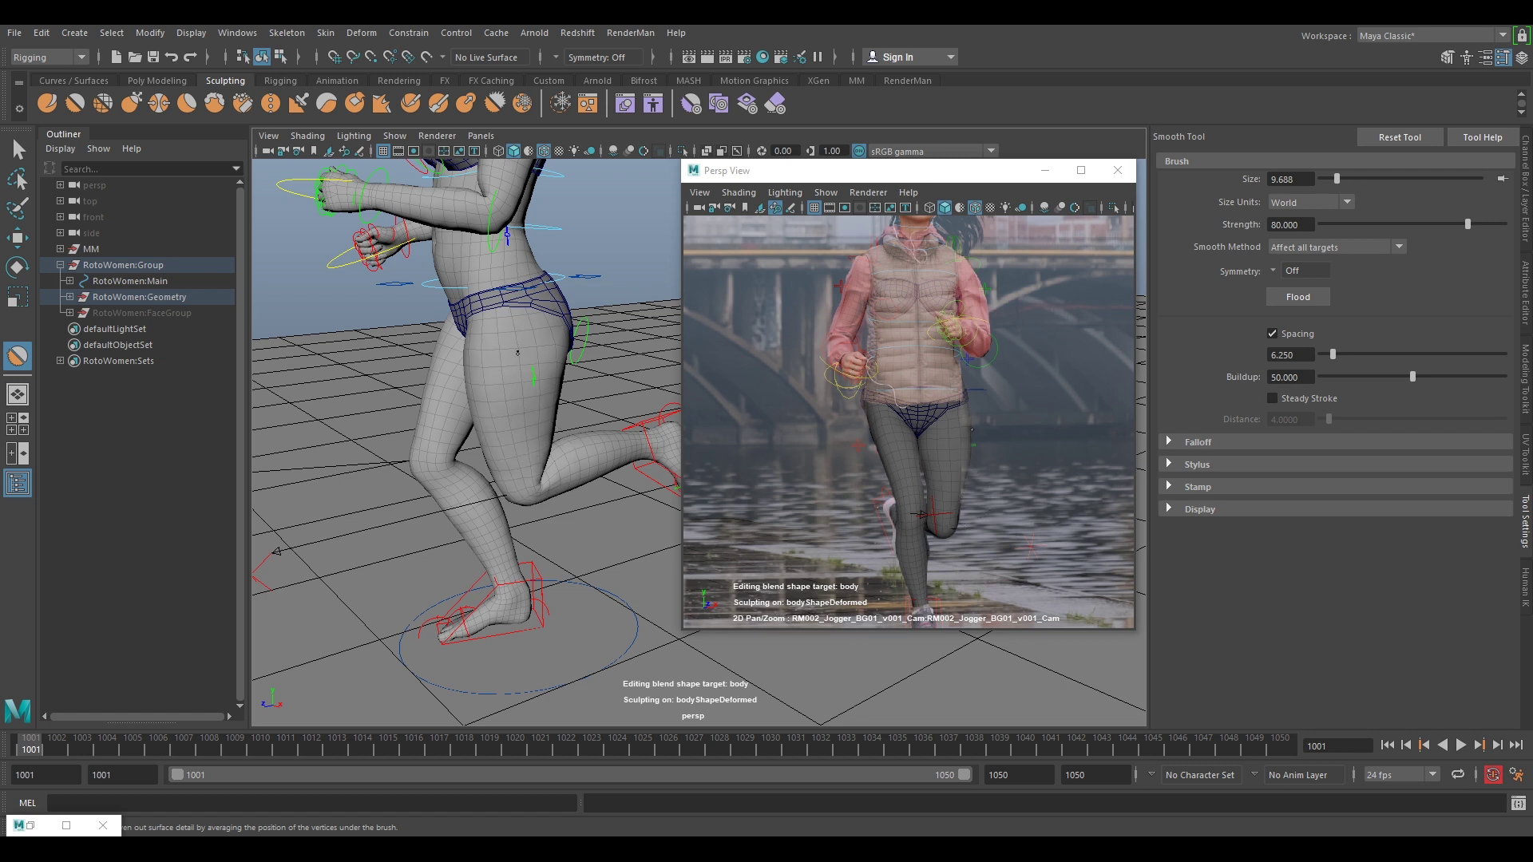
{"action": "left_click_drag", "start_coordinate": [509, 345], "coordinate": [645, 403], "text": "alt"}
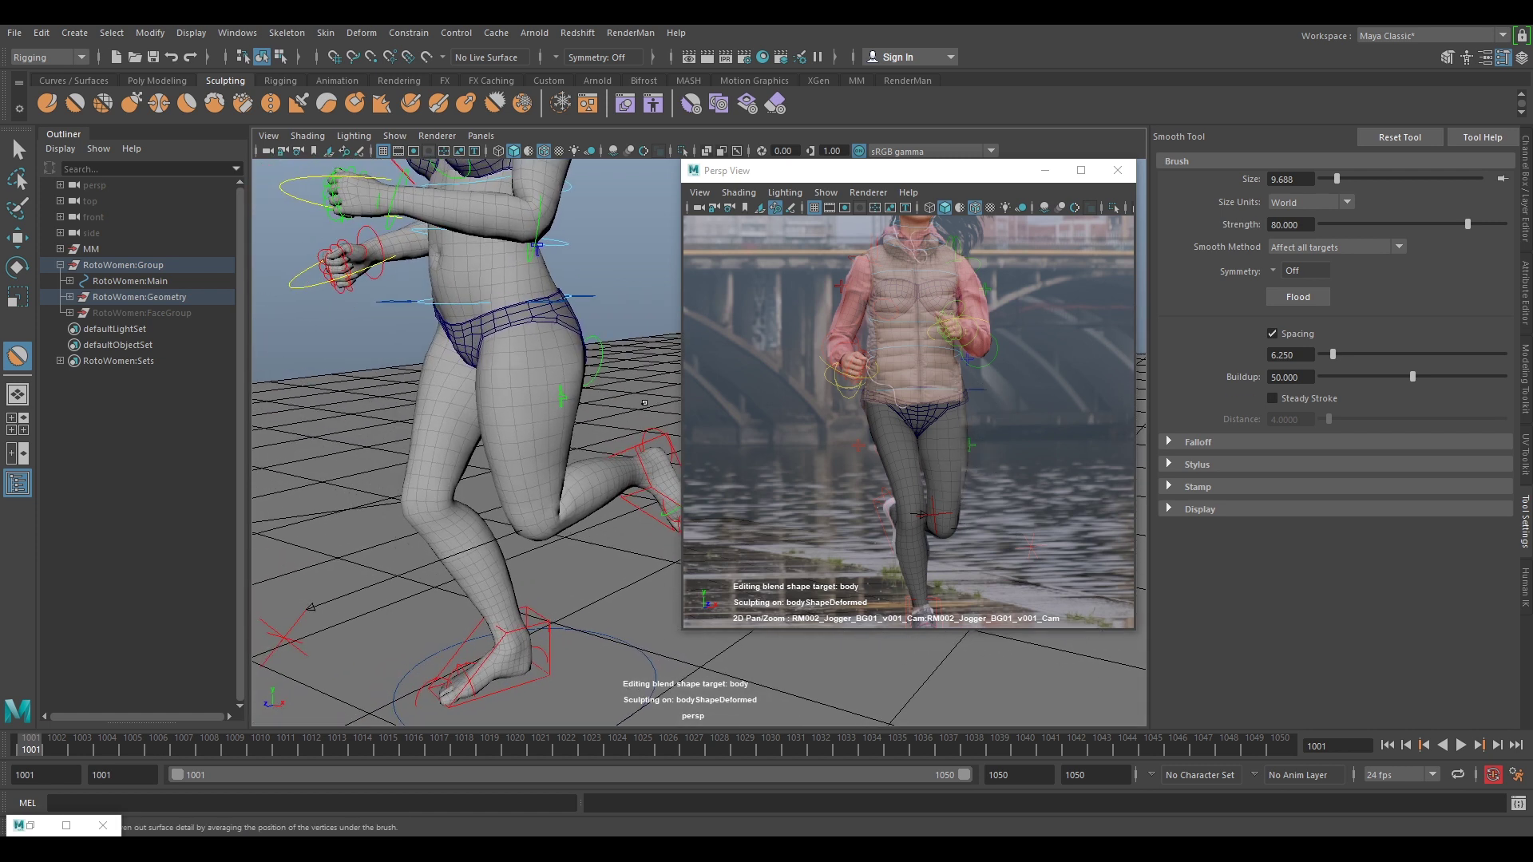
{"action": "left_click_drag", "start_coordinate": [517, 470], "coordinate": [658, 431], "text": "alt"}
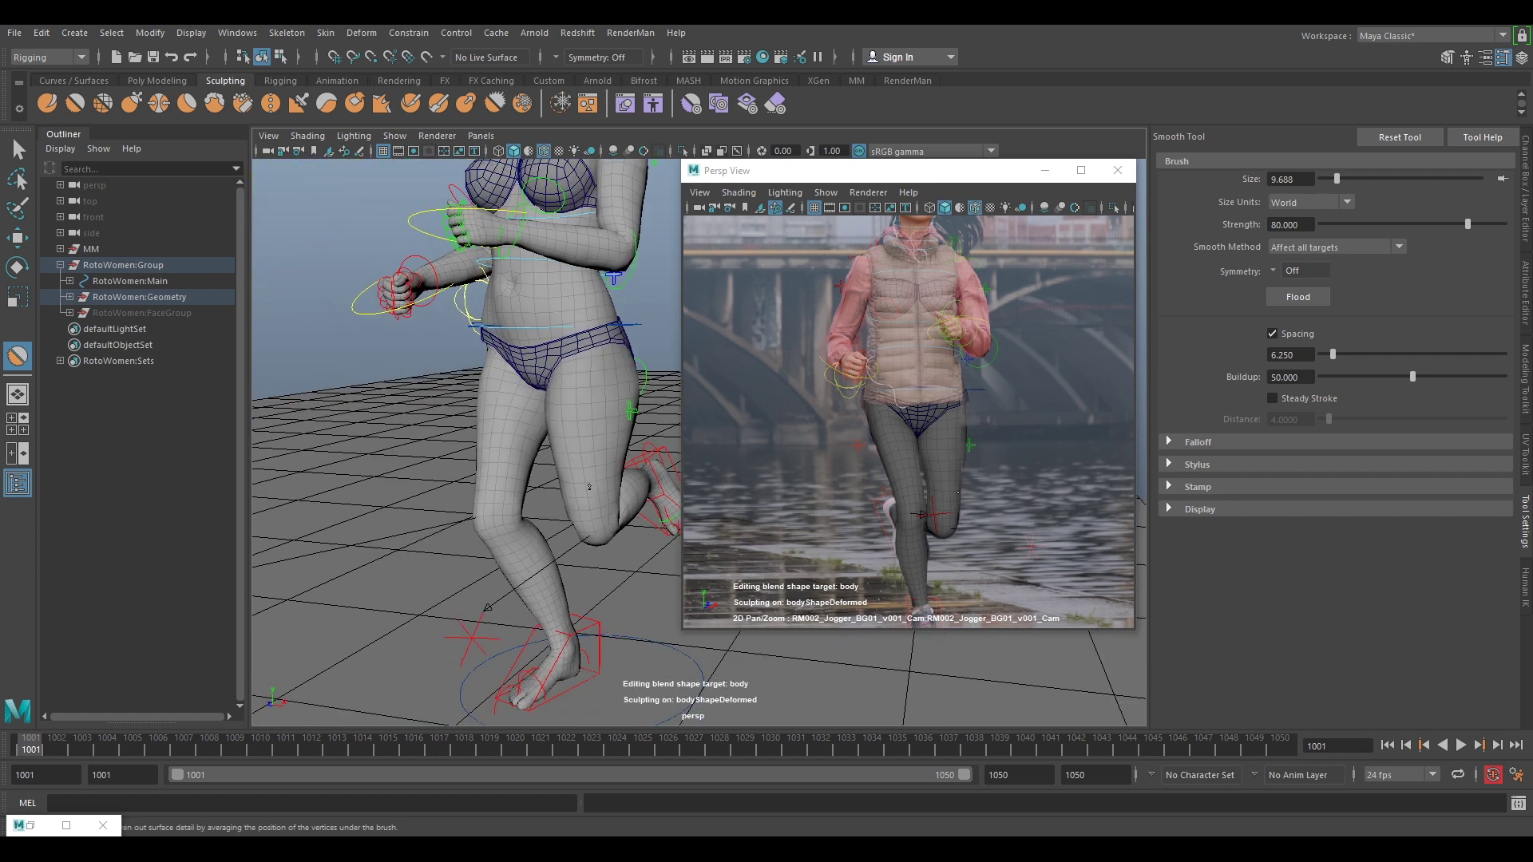
{"action": "left_click_drag", "start_coordinate": [590, 375], "coordinate": [392, 377], "text": "alt"}
{"action": "left_click_drag", "start_coordinate": [558, 428], "coordinate": [441, 370], "text": "alt"}
{"action": "left_click_drag", "start_coordinate": [512, 456], "coordinate": [489, 416], "text": "alt"}
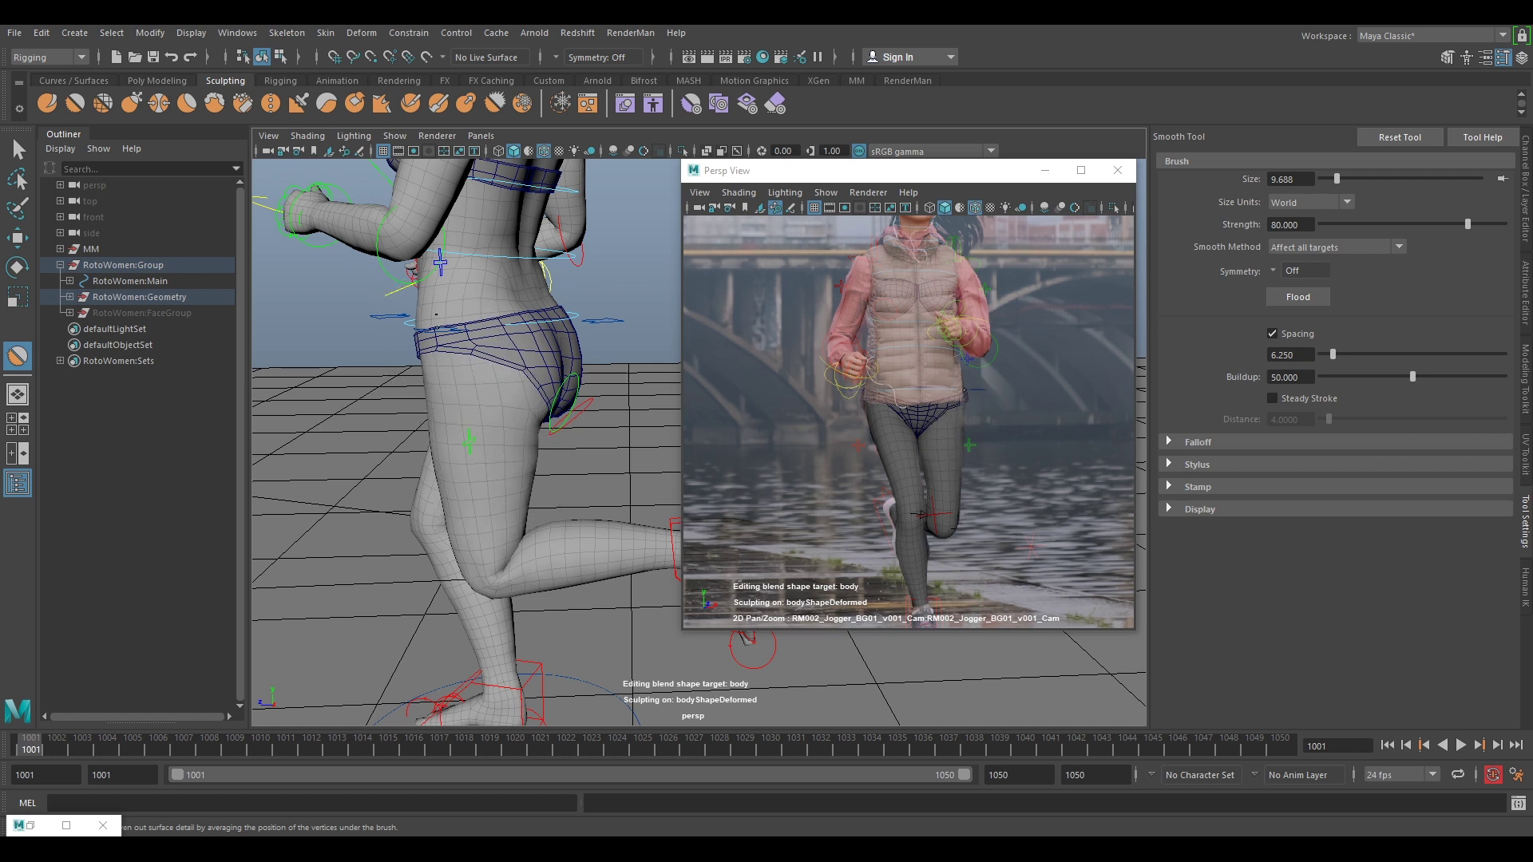
{"action": "mouse_move", "coordinate": [543, 384]}
{"action": "left_mouse_down", "text": "alt"}
{"action": "mouse_move", "coordinate": [476, 383]}
{"action": "mouse_move", "coordinate": [826, 409]}
{"action": "left_mouse_up", "text": "alt"}
{"action": "mouse_move", "coordinate": [511, 423]}
{"action": "left_mouse_down", "text": "alt"}
{"action": "mouse_move", "coordinate": [609, 442]}
{"action": "mouse_move", "coordinate": [846, 391]}
{"action": "left_mouse_up", "text": "alt"}
{"action": "scroll", "coordinate": [598, 418], "scroll_direction": "down", "scroll_amount": 2}
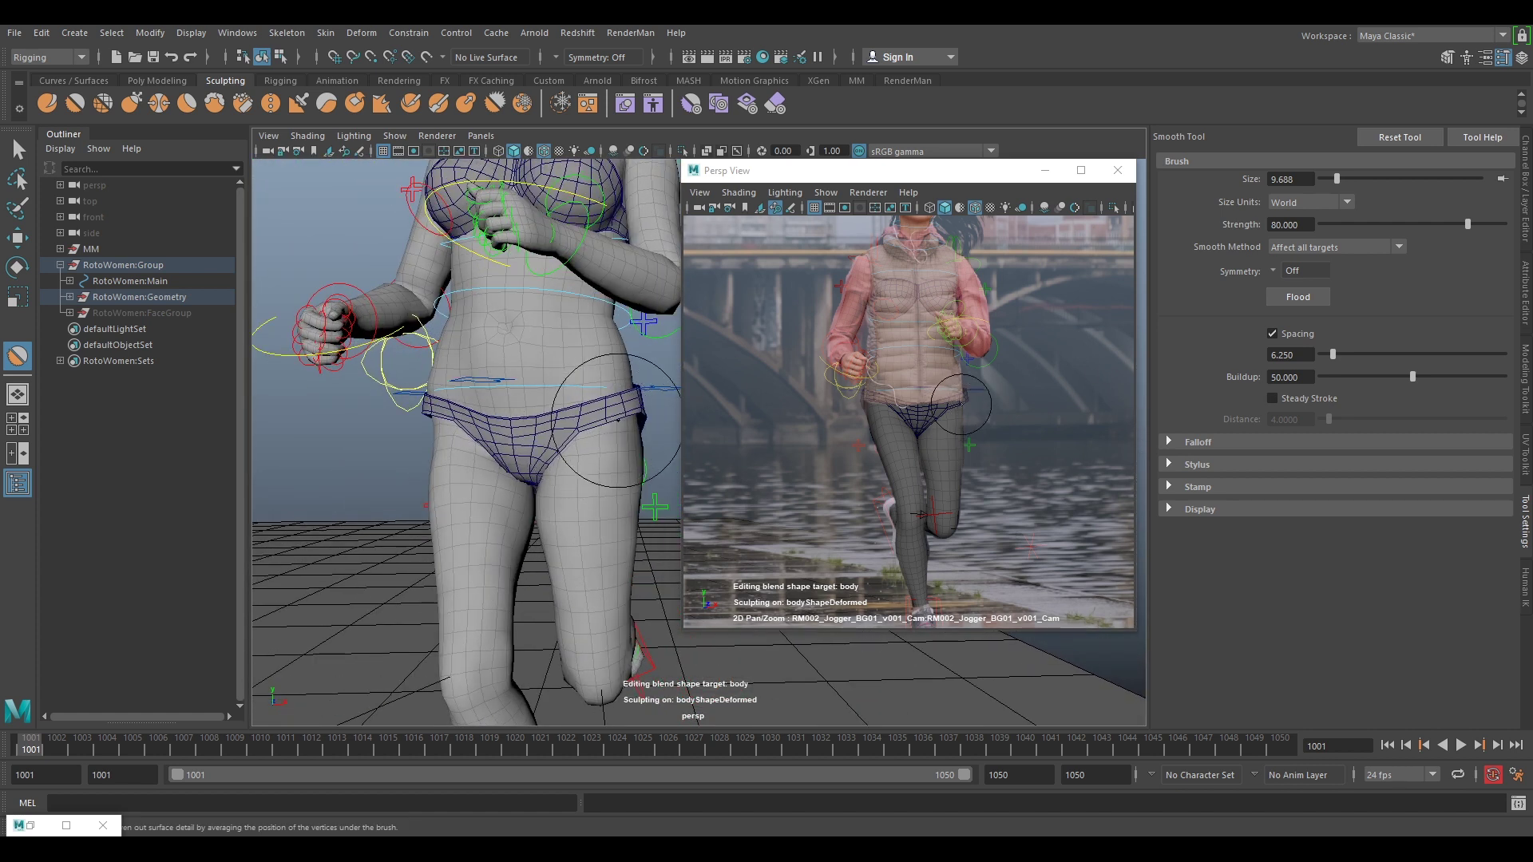
Smooth the front of the thighs and the area around the knees, checking the legs against the jogger in the camera view
{"action": "mouse_move", "coordinate": [585, 421]}
{"action": "left_mouse_down", "text": "alt"}
{"action": "mouse_move", "coordinate": [469, 407]}
{"action": "mouse_move", "coordinate": [463, 487]}
{"action": "mouse_move", "coordinate": [606, 447]}
{"action": "mouse_move", "coordinate": [512, 466]}
{"action": "mouse_move", "coordinate": [588, 445]}
{"action": "mouse_move", "coordinate": [571, 472]}
{"action": "left_mouse_up", "text": "alt"}
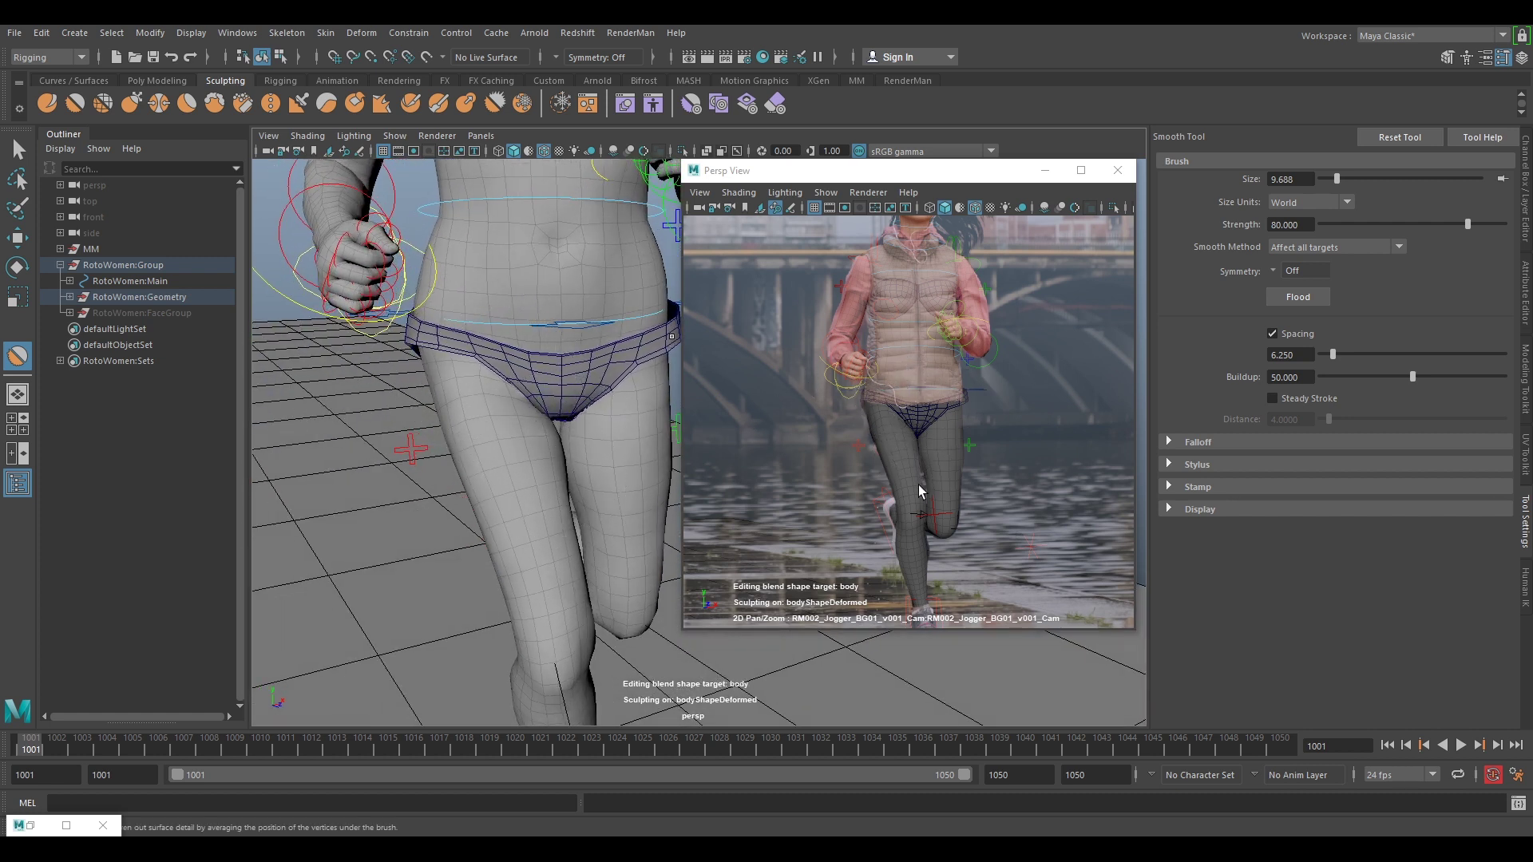
{"action": "left_click_drag", "start_coordinate": [548, 513], "coordinate": [542, 404], "text": "alt"}
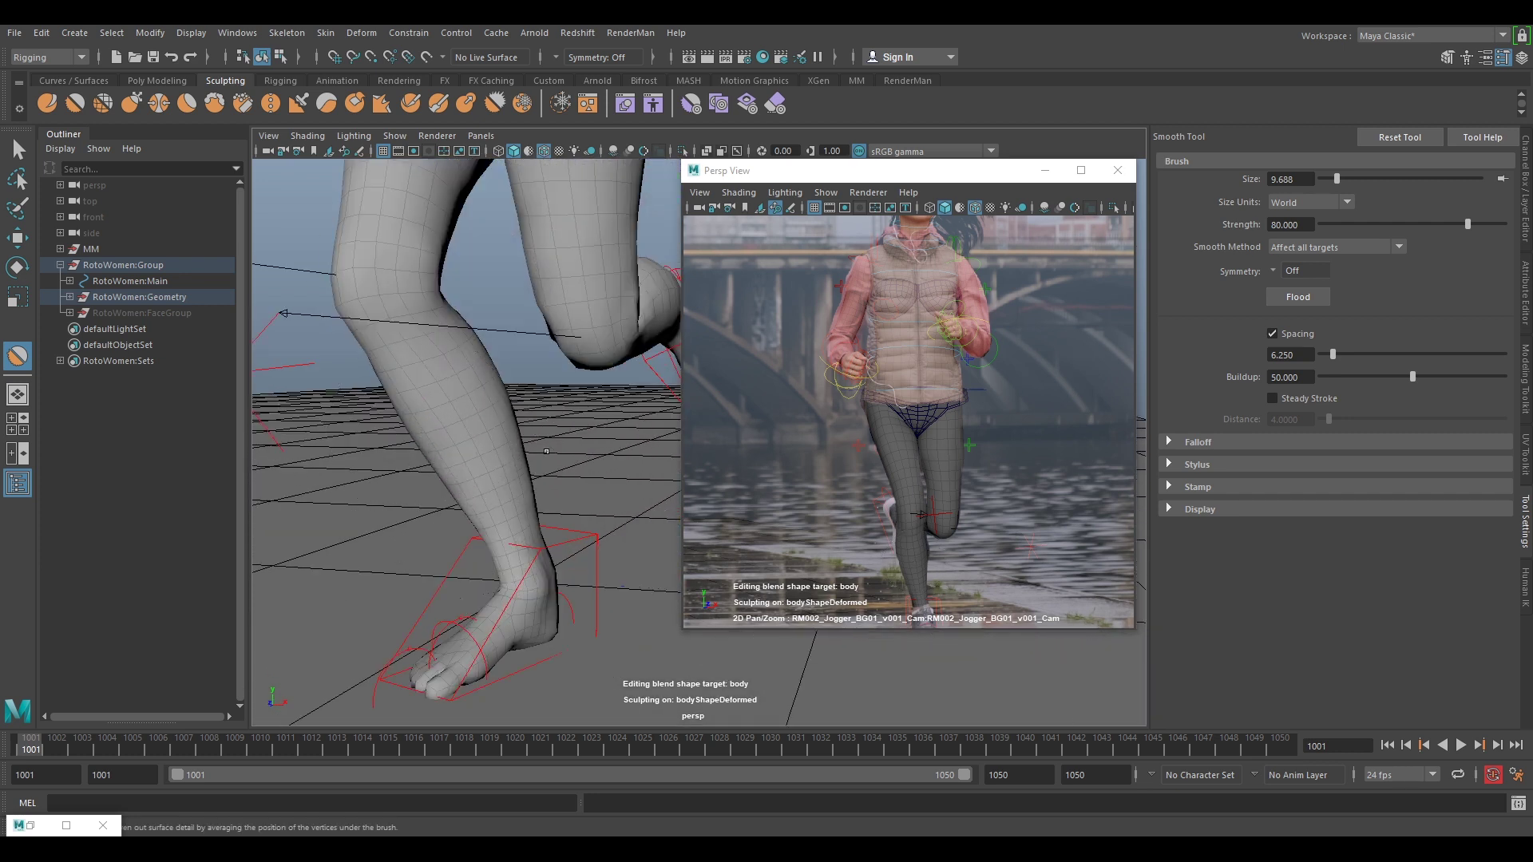
{"action": "scroll", "coordinate": [927, 510], "scroll_direction": "up", "scroll_amount": 3}
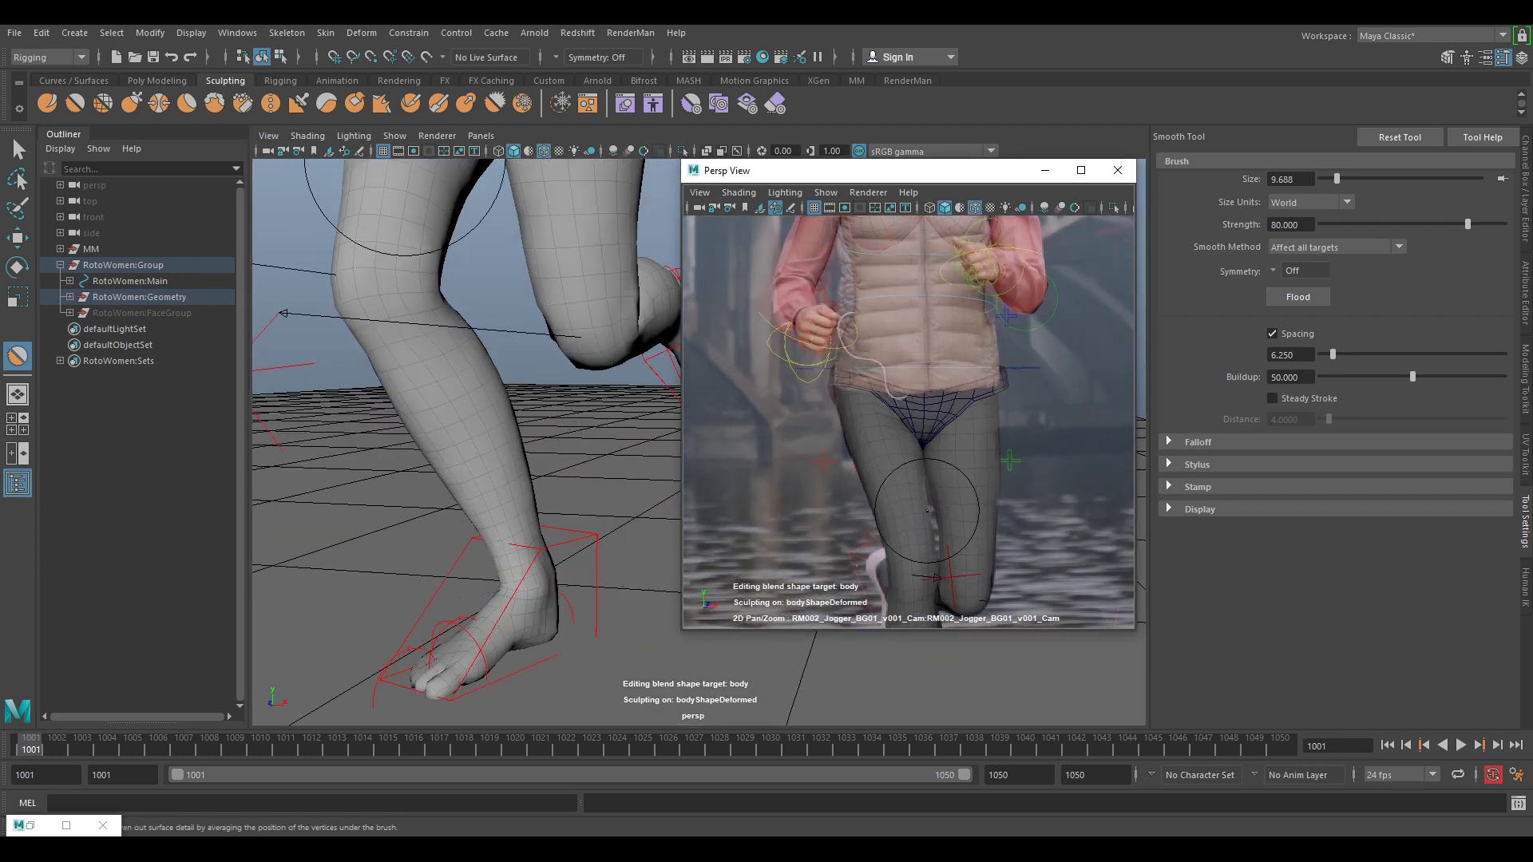
{"action": "middle_click_drag", "start_coordinate": [927, 510], "coordinate": [907, 409]}
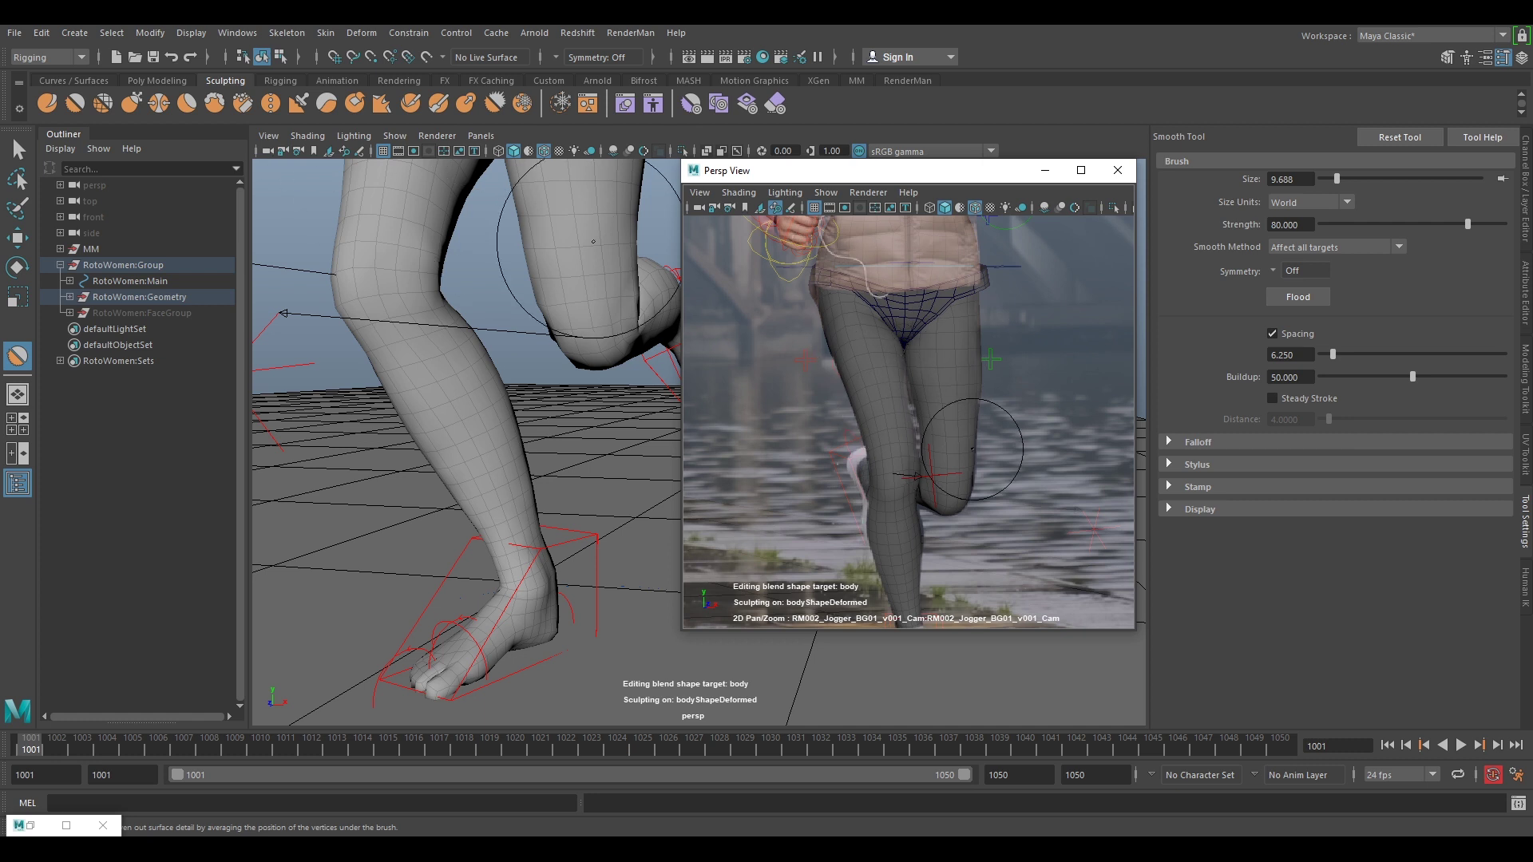
Try smoothing the inner thighs with the size 9.688 brush and undo the last sculpt stroke
{"action": "mouse_move", "coordinate": [481, 336]}
{"action": "middle_mouse_down", "text": "alt"}
{"action": "mouse_move", "coordinate": [488, 427]}
{"action": "mouse_move", "coordinate": [471, 440]}
{"action": "middle_mouse_up", "text": "alt"}
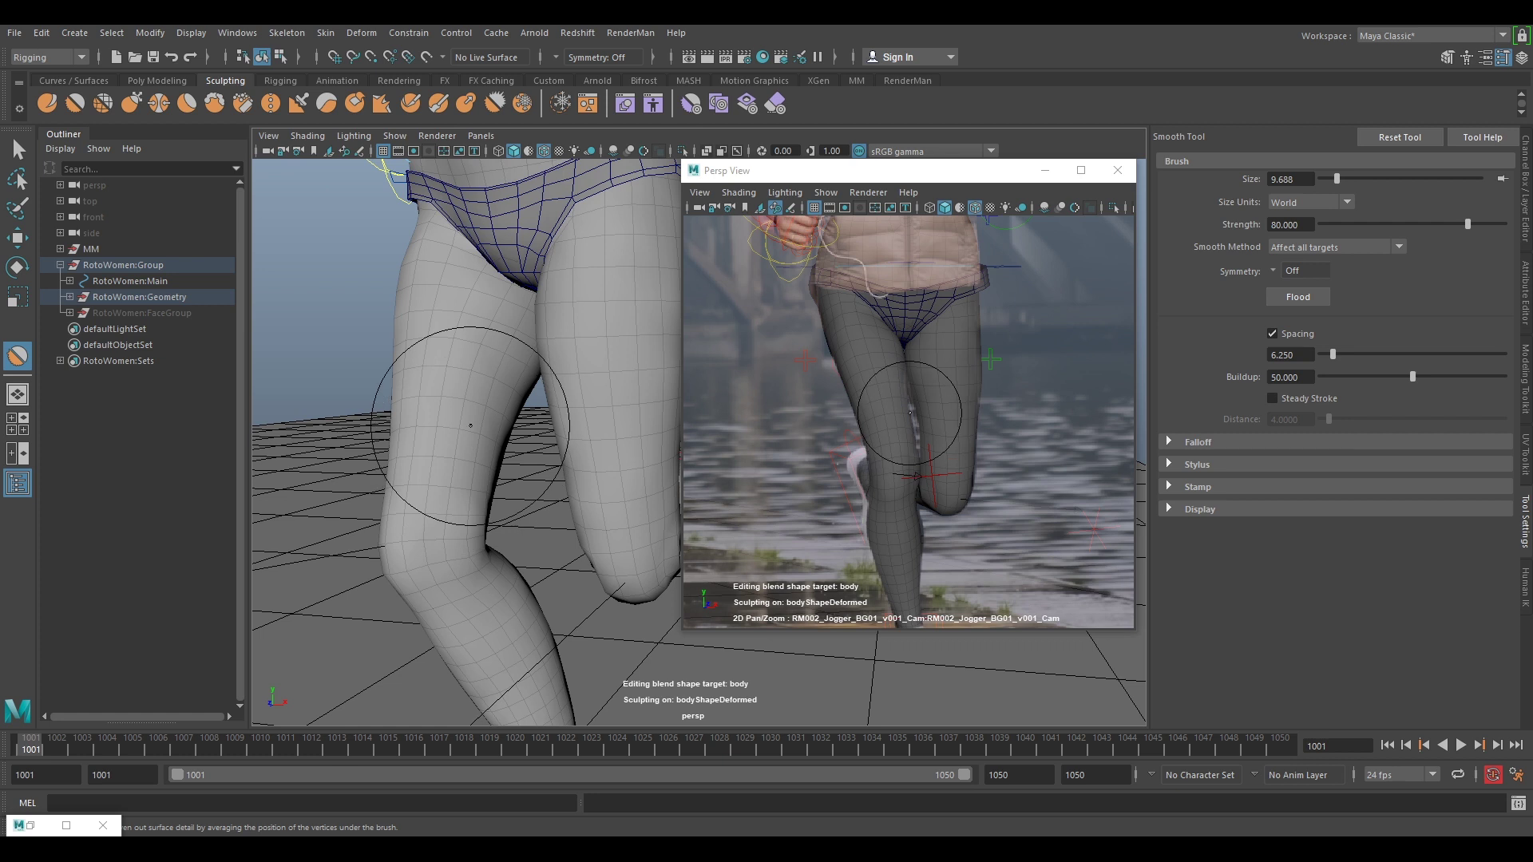
{"action": "mouse_move", "coordinate": [432, 447]}
{"action": "left_mouse_down", "text": "alt"}
{"action": "mouse_move", "coordinate": [563, 458]}
{"action": "mouse_move", "coordinate": [527, 453]}
{"action": "left_mouse_up", "text": "alt"}
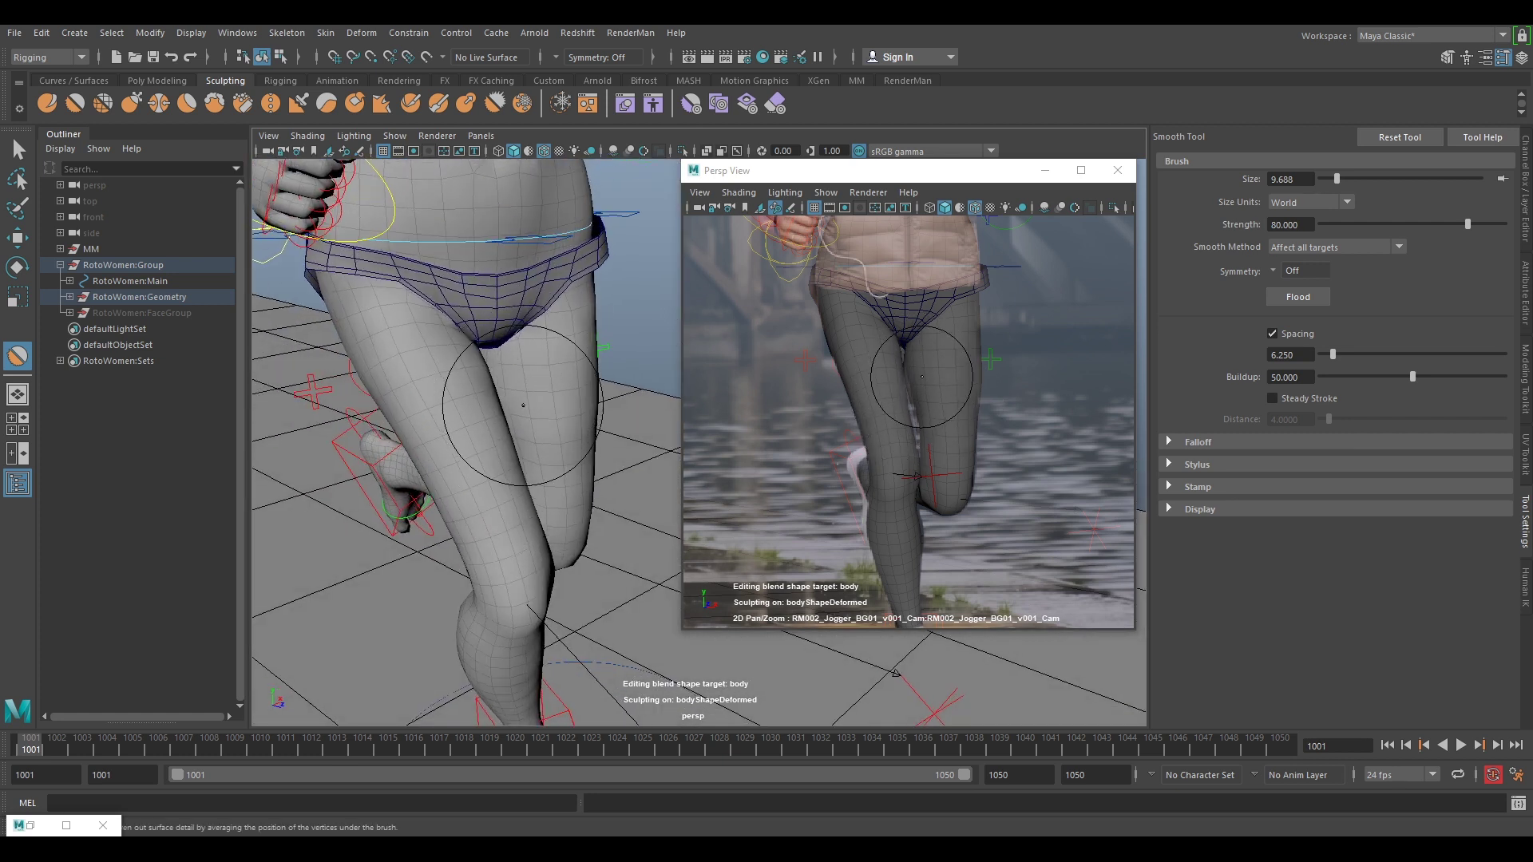
{"action": "key", "text": "ctrl+z"}
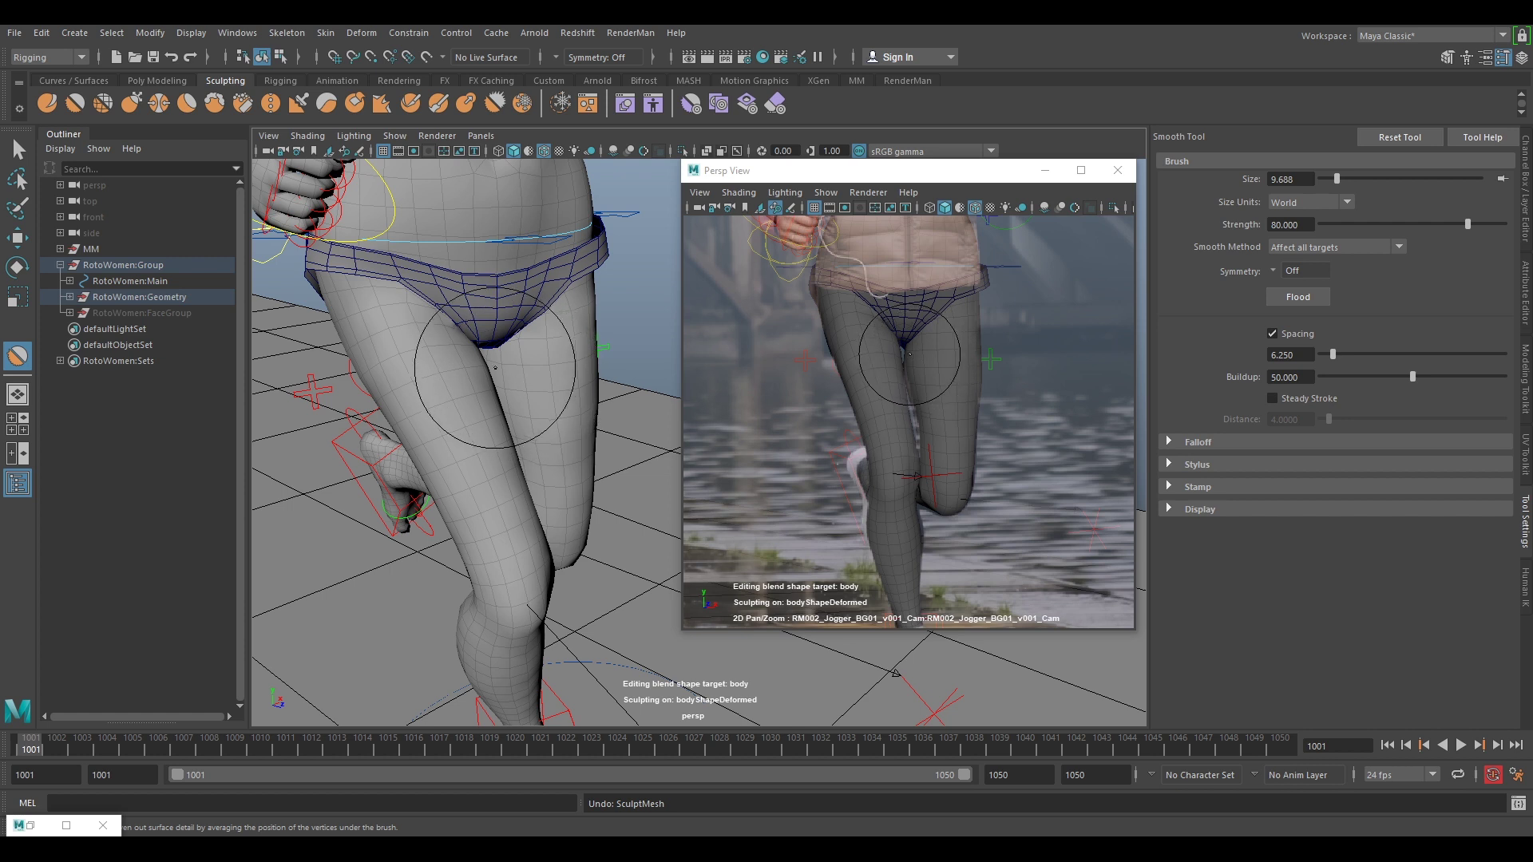
Smooth the inner thighs below the crotch with the Smooth brush reduced to sizes 3.833 and 4.269
{"action": "key", "text": "b"}
{"action": "mouse_move", "coordinate": [536, 368]}
{"action": "left_mouse_down"}
{"action": "mouse_move", "coordinate": [497, 436]}
{"action": "mouse_move", "coordinate": [542, 375]}
{"action": "mouse_move", "coordinate": [524, 368]}
{"action": "left_mouse_up"}
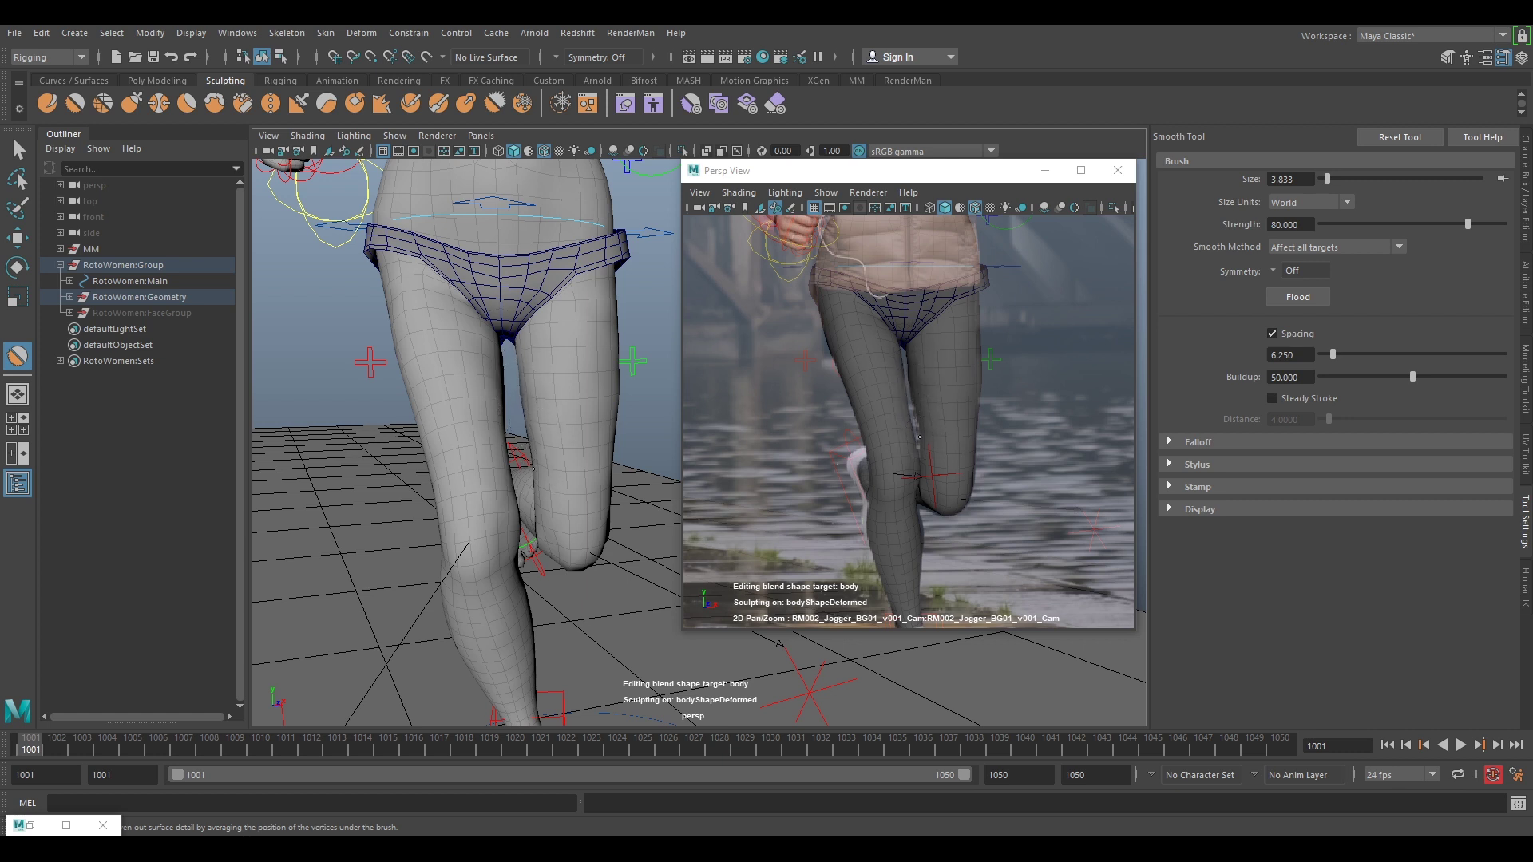
{"action": "left_click_drag", "start_coordinate": [534, 468], "coordinate": [542, 440], "text": "alt"}
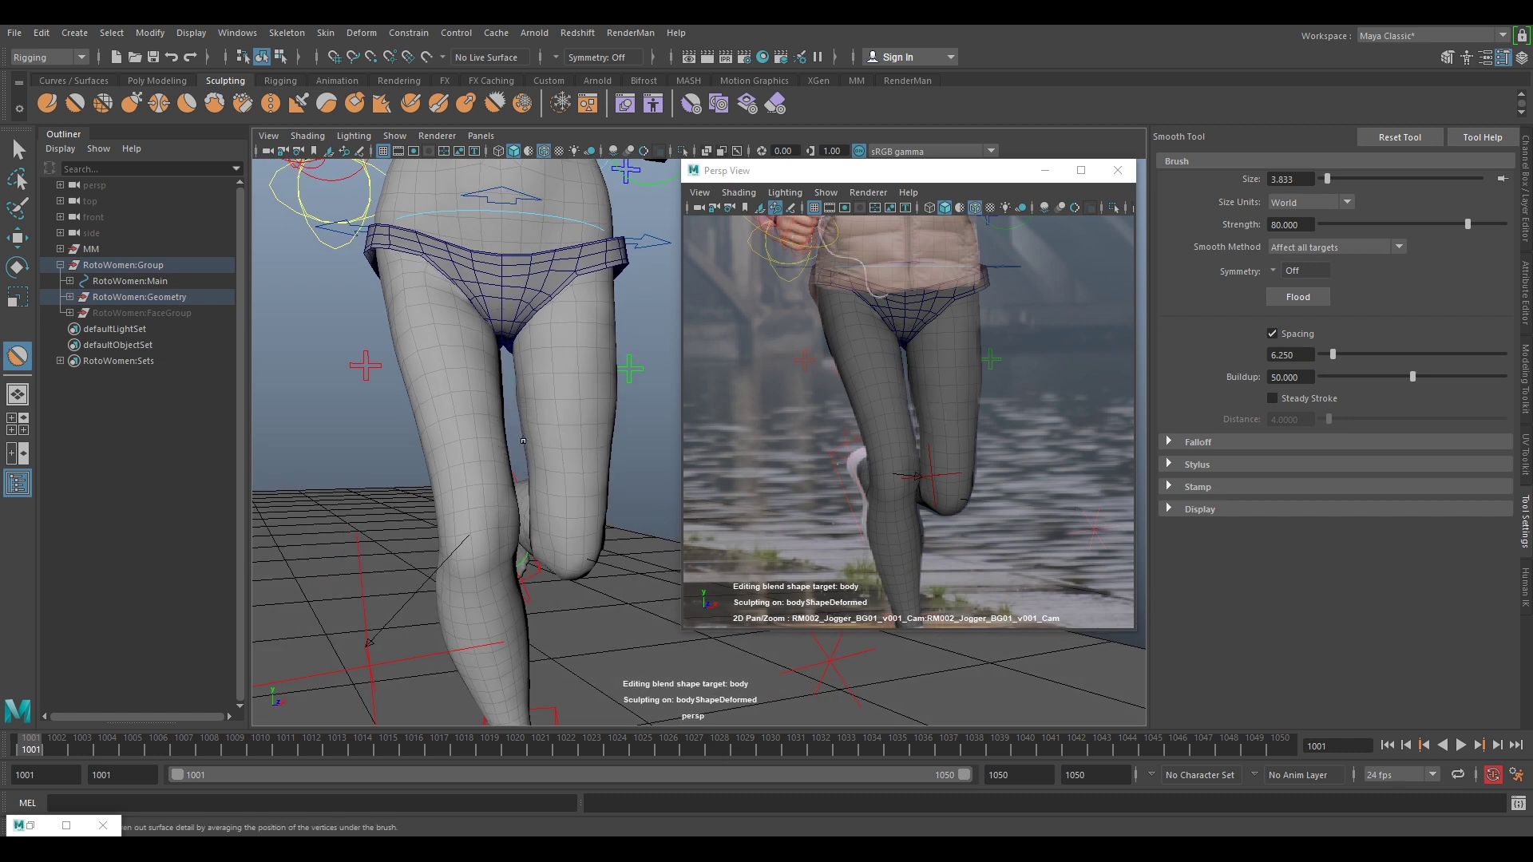
{"action": "key", "text": "b"}
{"action": "left_click_drag", "start_coordinate": [532, 469], "coordinate": [536, 470]}
{"action": "mouse_move", "coordinate": [541, 432]}
{"action": "left_mouse_down", "text": "alt"}
{"action": "mouse_move", "coordinate": [476, 438]}
{"action": "mouse_move", "coordinate": [595, 507]}
{"action": "mouse_move", "coordinate": [624, 473]}
{"action": "mouse_move", "coordinate": [484, 377]}
{"action": "mouse_move", "coordinate": [561, 340]}
{"action": "left_mouse_up", "text": "alt"}
Examine how the sculpted hips and legs line up with the jogger in the perspective and camera views
{"action": "scroll", "coordinate": [606, 507], "scroll_direction": "down", "scroll_amount": 6}
{"action": "middle_click_drag", "start_coordinate": [552, 400], "coordinate": [523, 456], "text": "alt"}
{"action": "scroll", "coordinate": [528, 541], "scroll_direction": "up", "scroll_amount": 5}
{"action": "left_click", "coordinate": [961, 441]}
{"action": "scroll", "coordinate": [982, 447], "scroll_direction": "down", "scroll_amount": 5}
{"action": "middle_click_drag", "start_coordinate": [1040, 377], "coordinate": [1036, 505]}
{"action": "right_click_drag", "start_coordinate": [1035, 504], "coordinate": [1082, 490], "text": "alt"}
{"action": "left_click_drag", "start_coordinate": [480, 440], "coordinate": [582, 342], "text": "alt"}
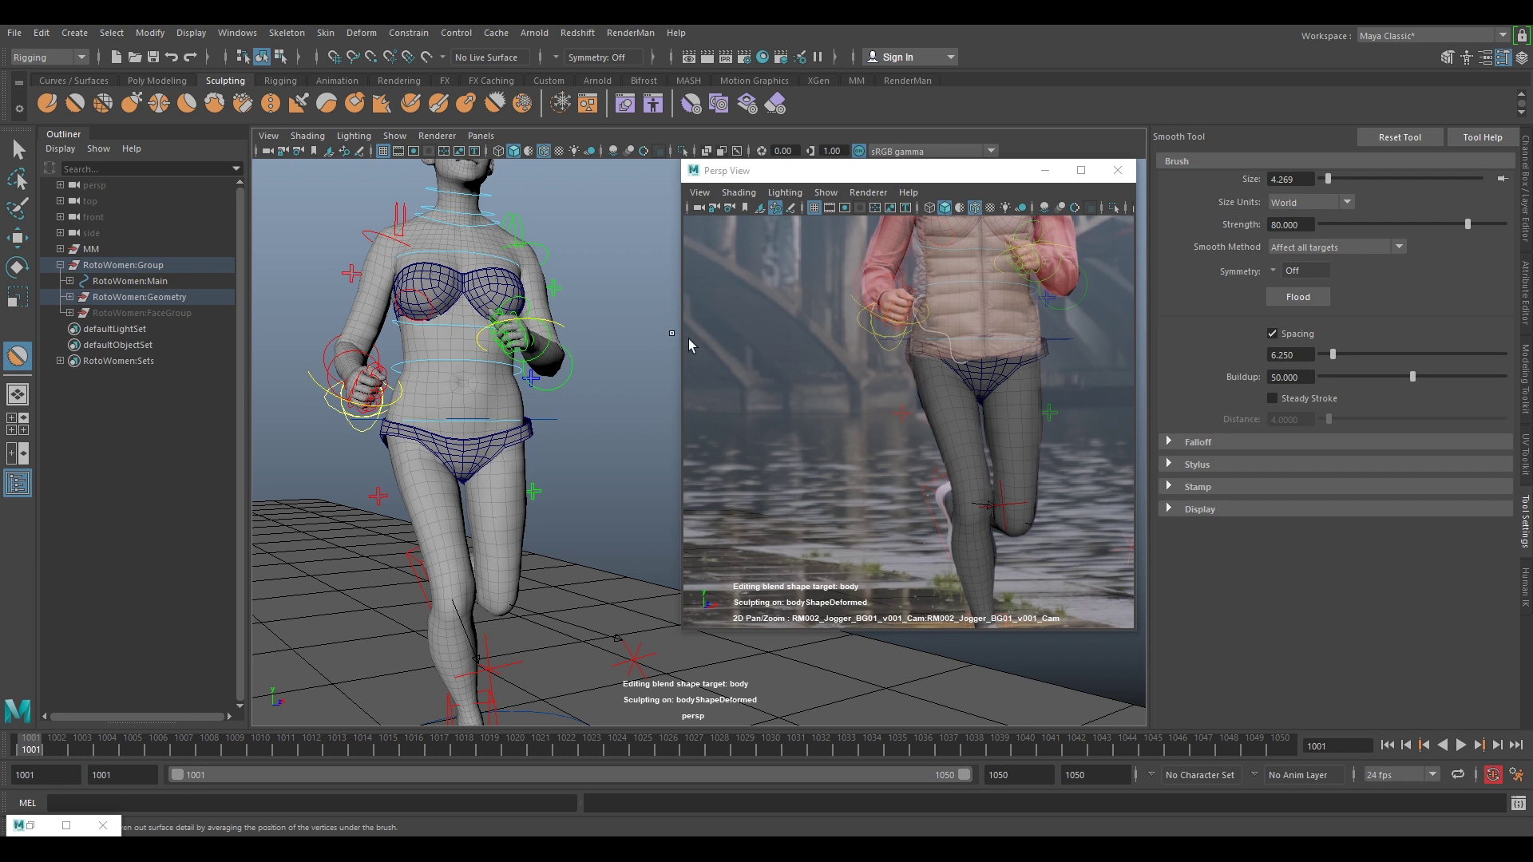
Leave the sculpting brush, select the underwear mesh around the hips and hide it
{"action": "left_click", "coordinate": [21, 154]}
{"action": "left_click", "coordinate": [468, 458]}
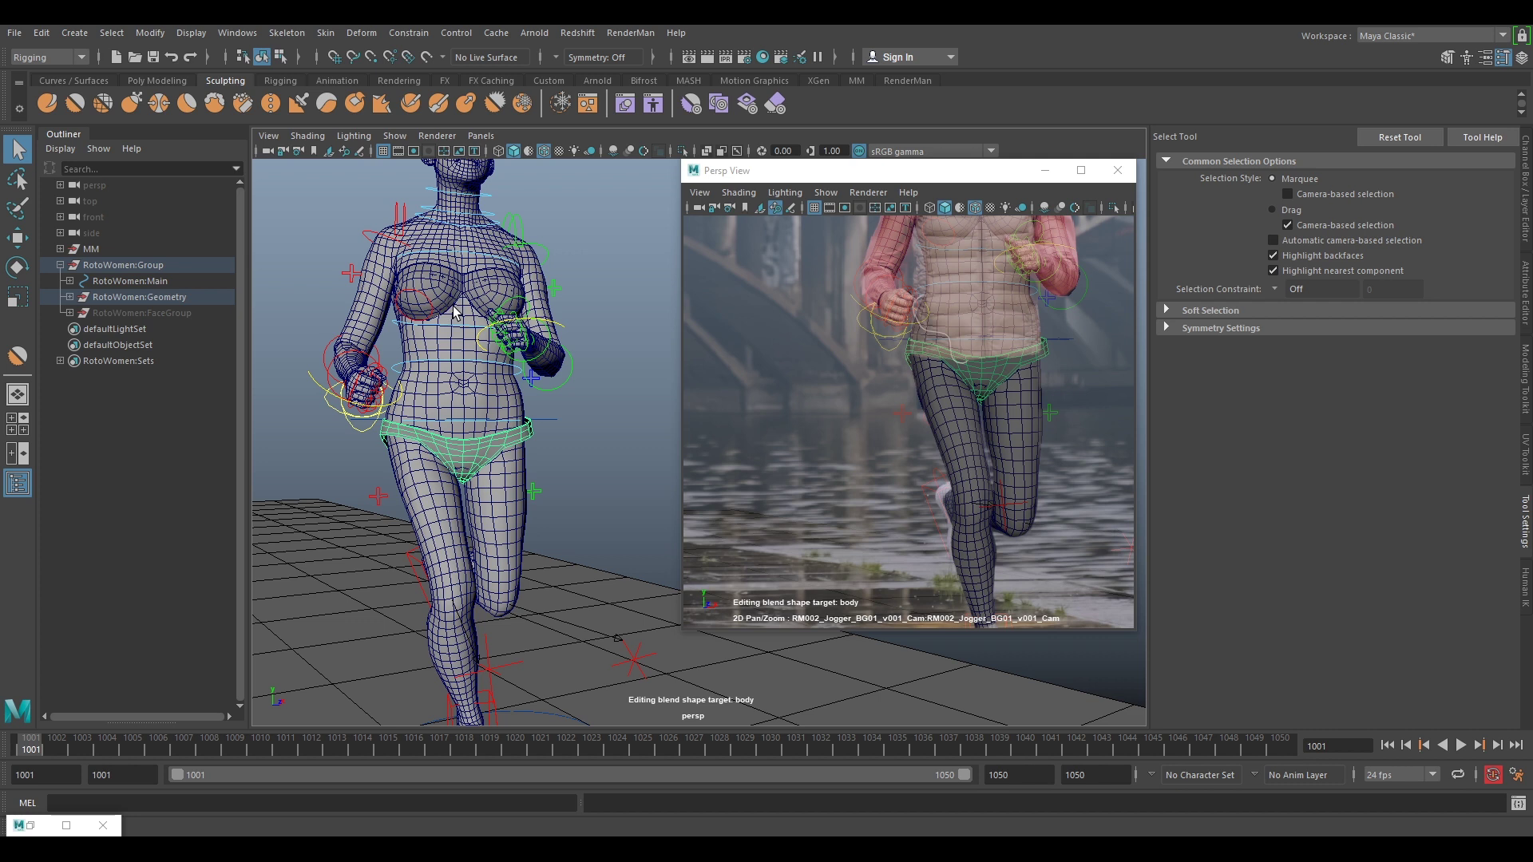
{"action": "key", "text": "h"}
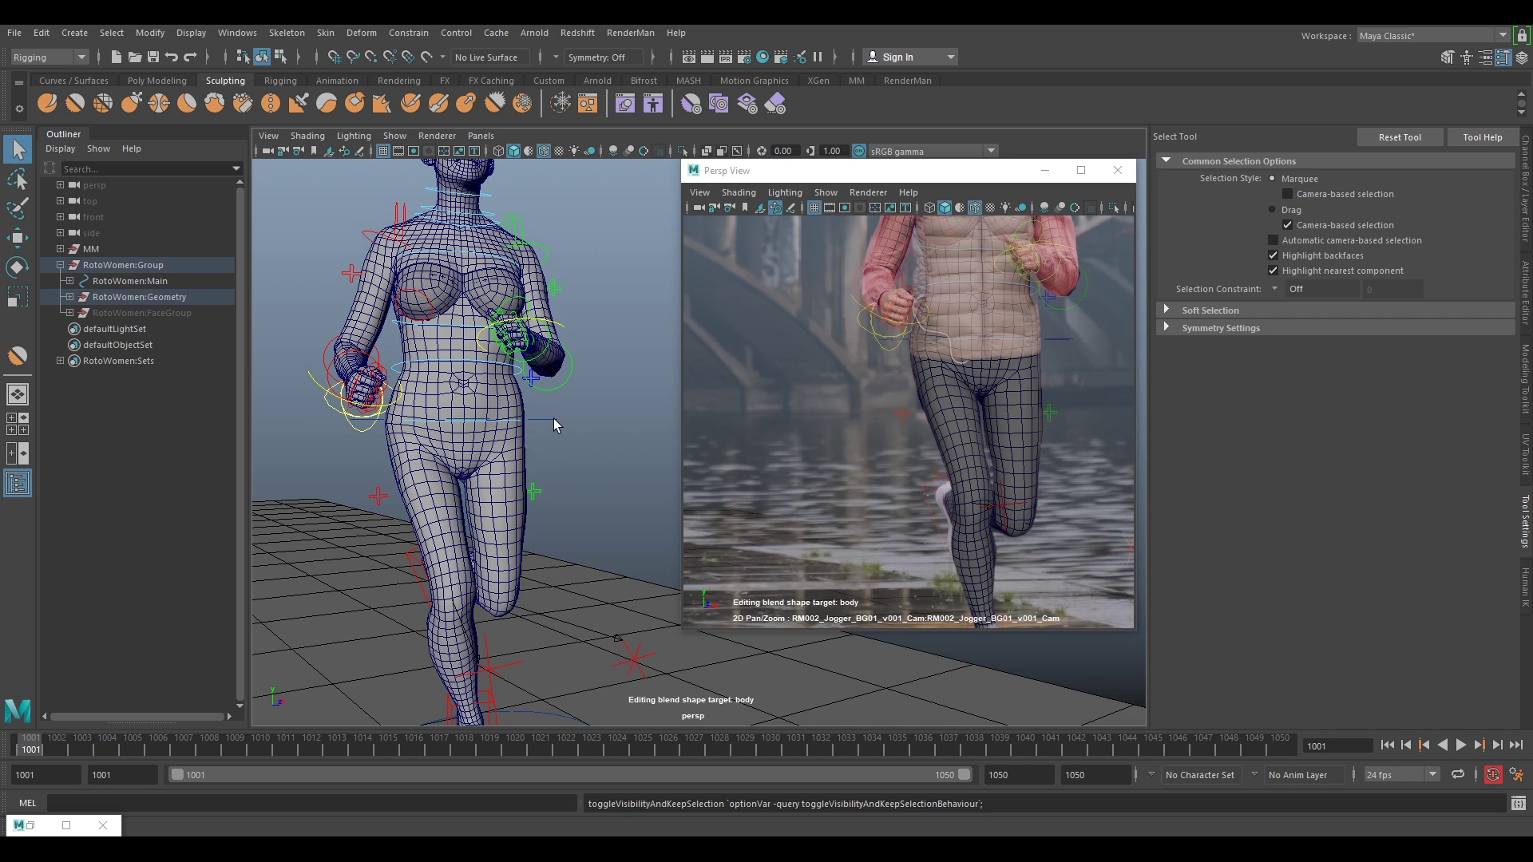
Examine the whole body mesh from the front and side, selected and deselected, against the jogger's torso and legs
{"action": "scroll", "coordinate": [553, 418], "scroll_direction": "down", "scroll_amount": 4}
{"action": "scroll", "coordinate": [1004, 323], "scroll_direction": "down", "scroll_amount": 3}
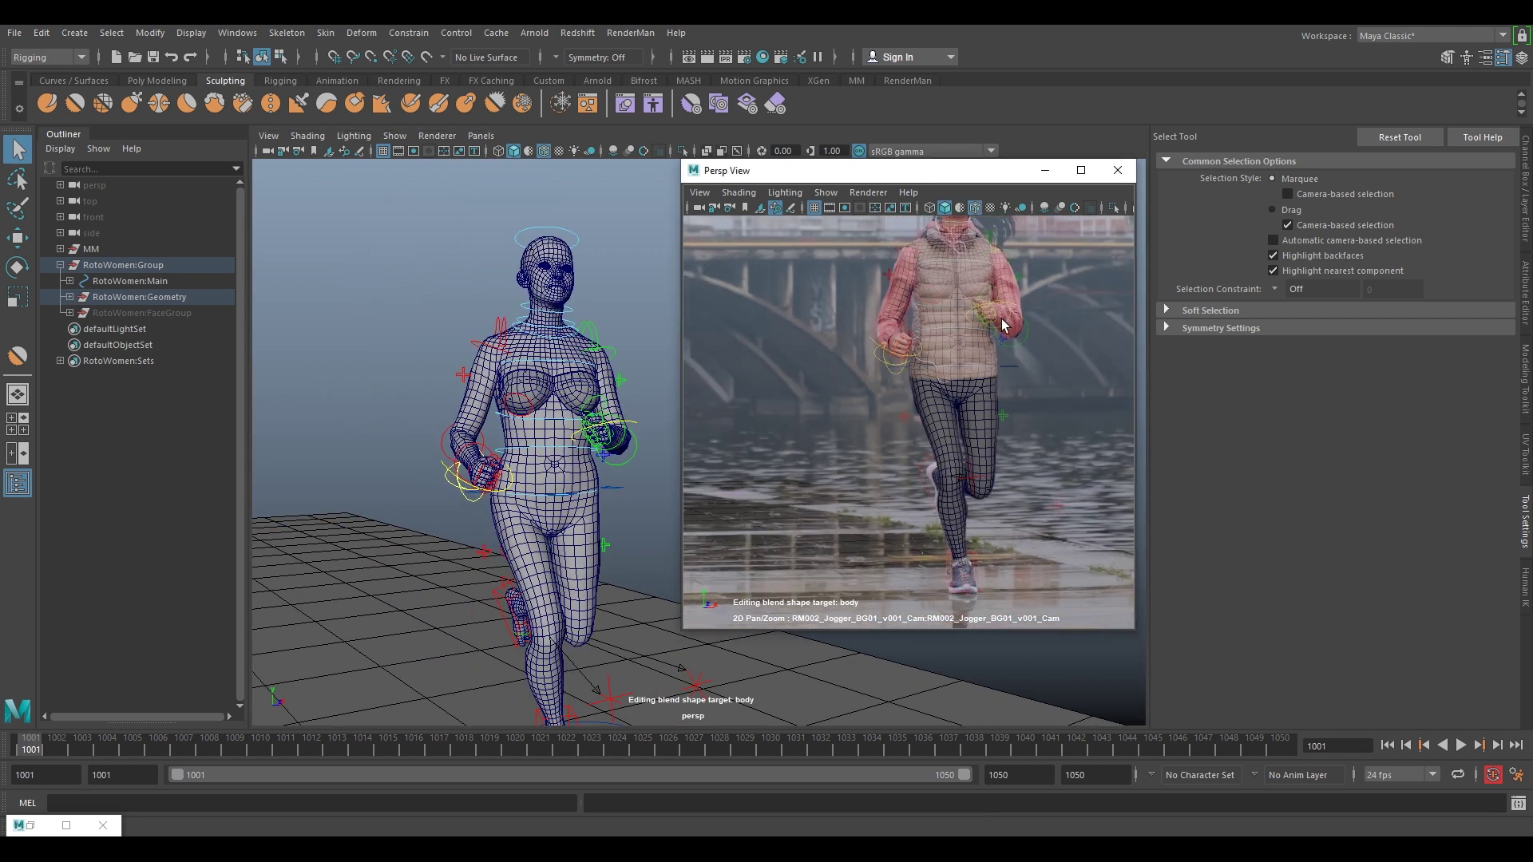
{"action": "scroll", "coordinate": [1004, 323], "scroll_direction": "up", "scroll_amount": 3}
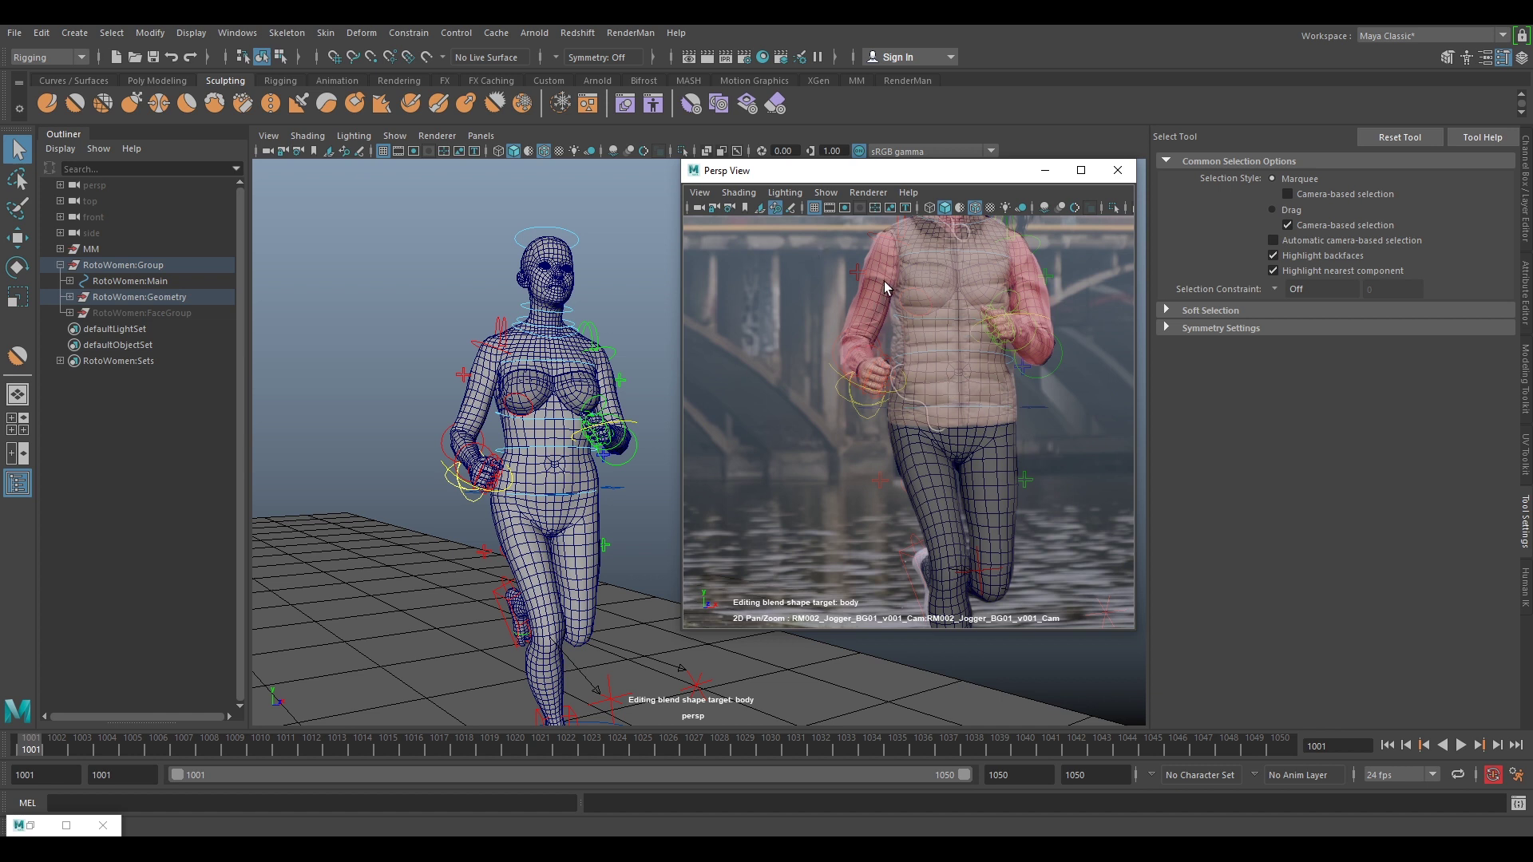
{"action": "left_click_drag", "start_coordinate": [471, 435], "coordinate": [508, 427], "text": "alt"}
{"action": "scroll", "coordinate": [534, 434], "scroll_direction": "up", "scroll_amount": 3}
{"action": "left_click", "coordinate": [528, 433]}
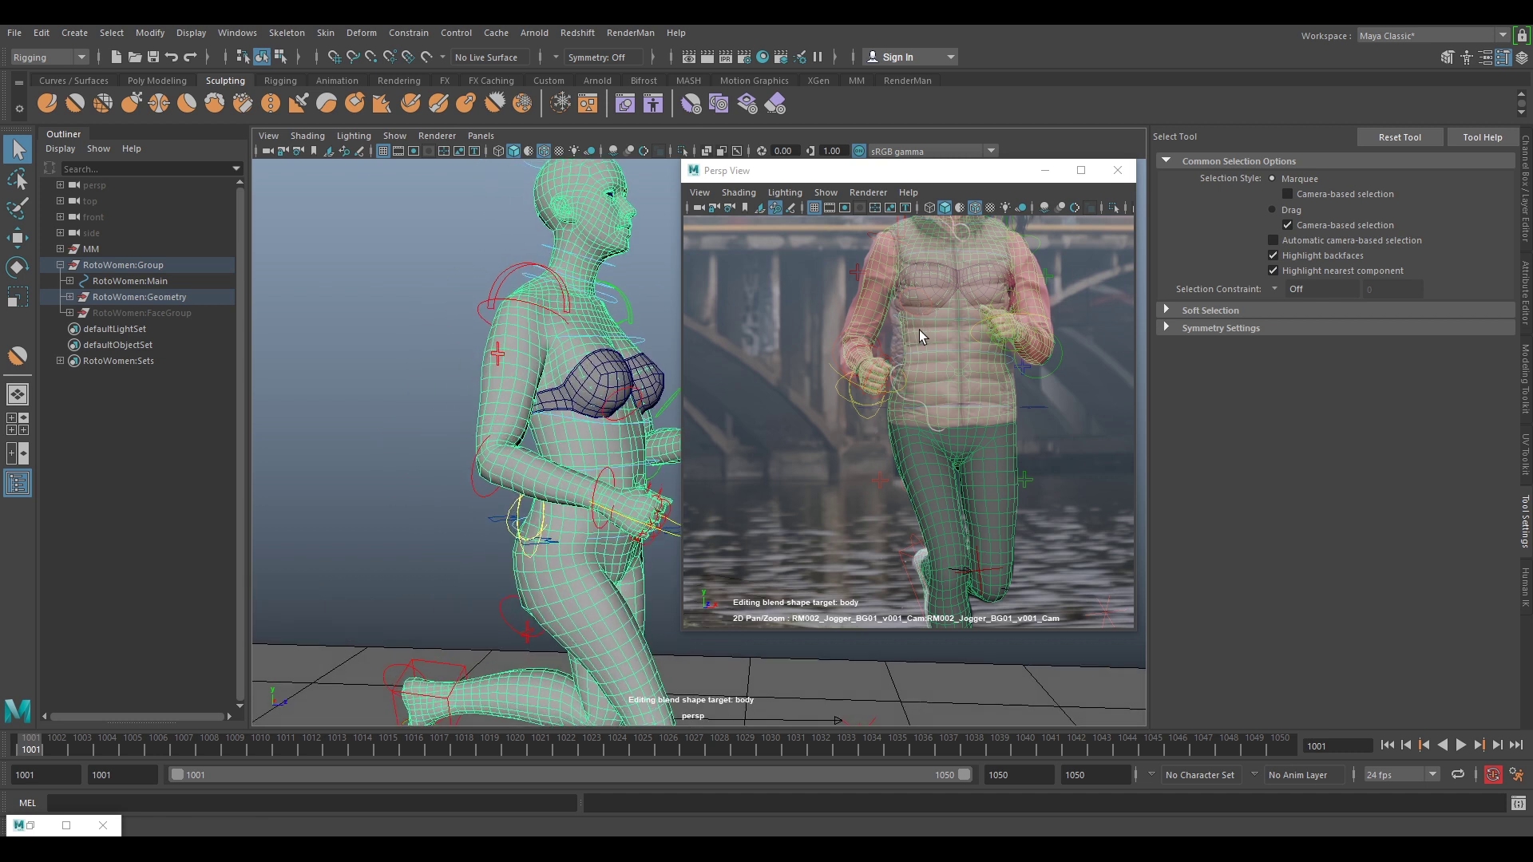
{"action": "left_click_drag", "start_coordinate": [597, 479], "coordinate": [399, 496], "text": "alt"}
{"action": "middle_click_drag", "start_coordinate": [569, 521], "coordinate": [581, 429], "text": "alt"}
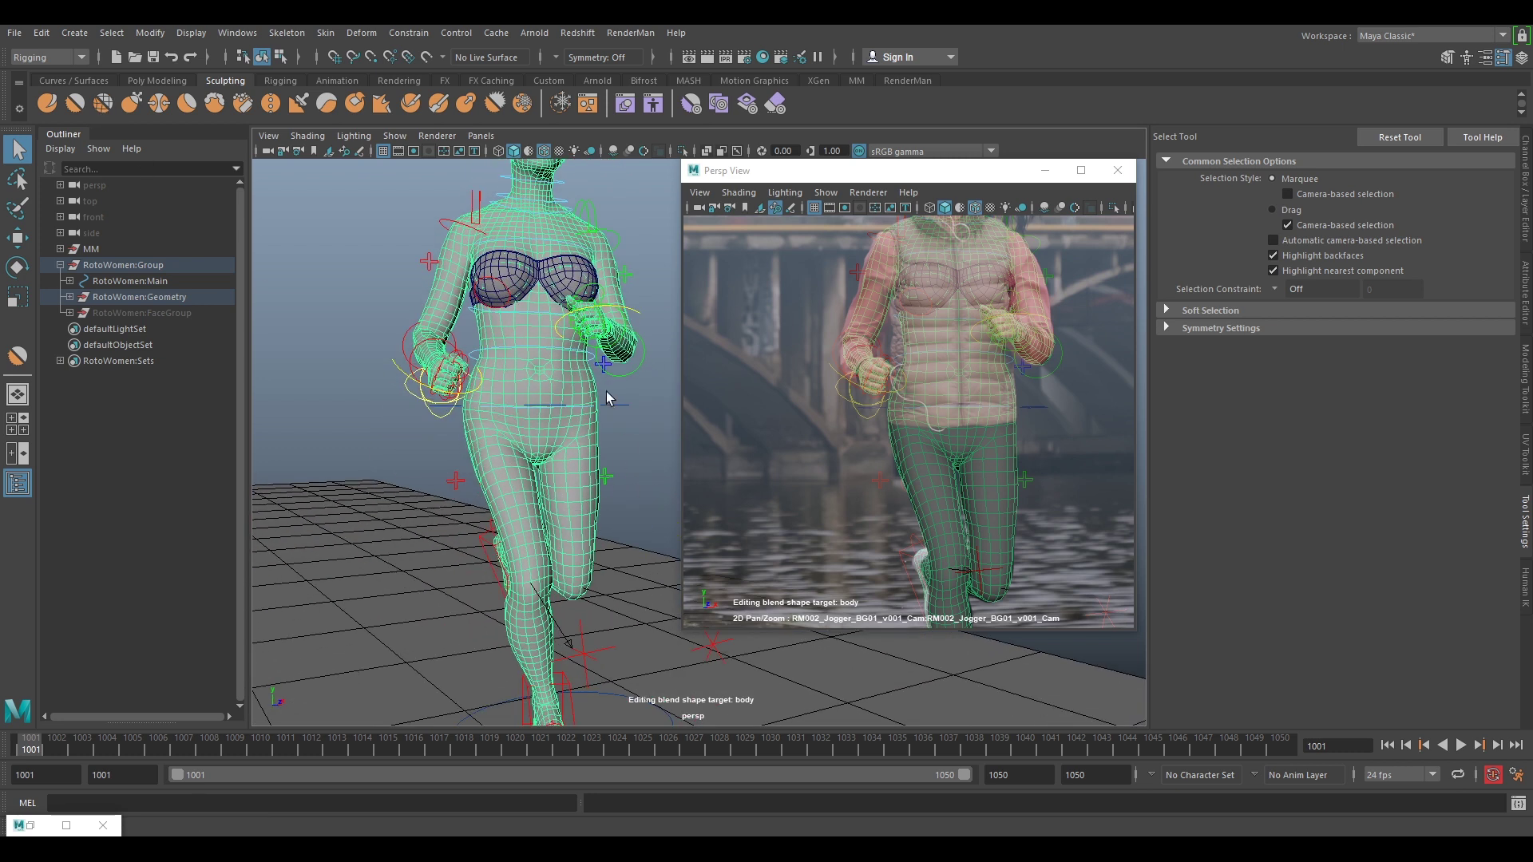
{"action": "left_click_drag", "start_coordinate": [582, 486], "coordinate": [644, 519], "text": "alt"}
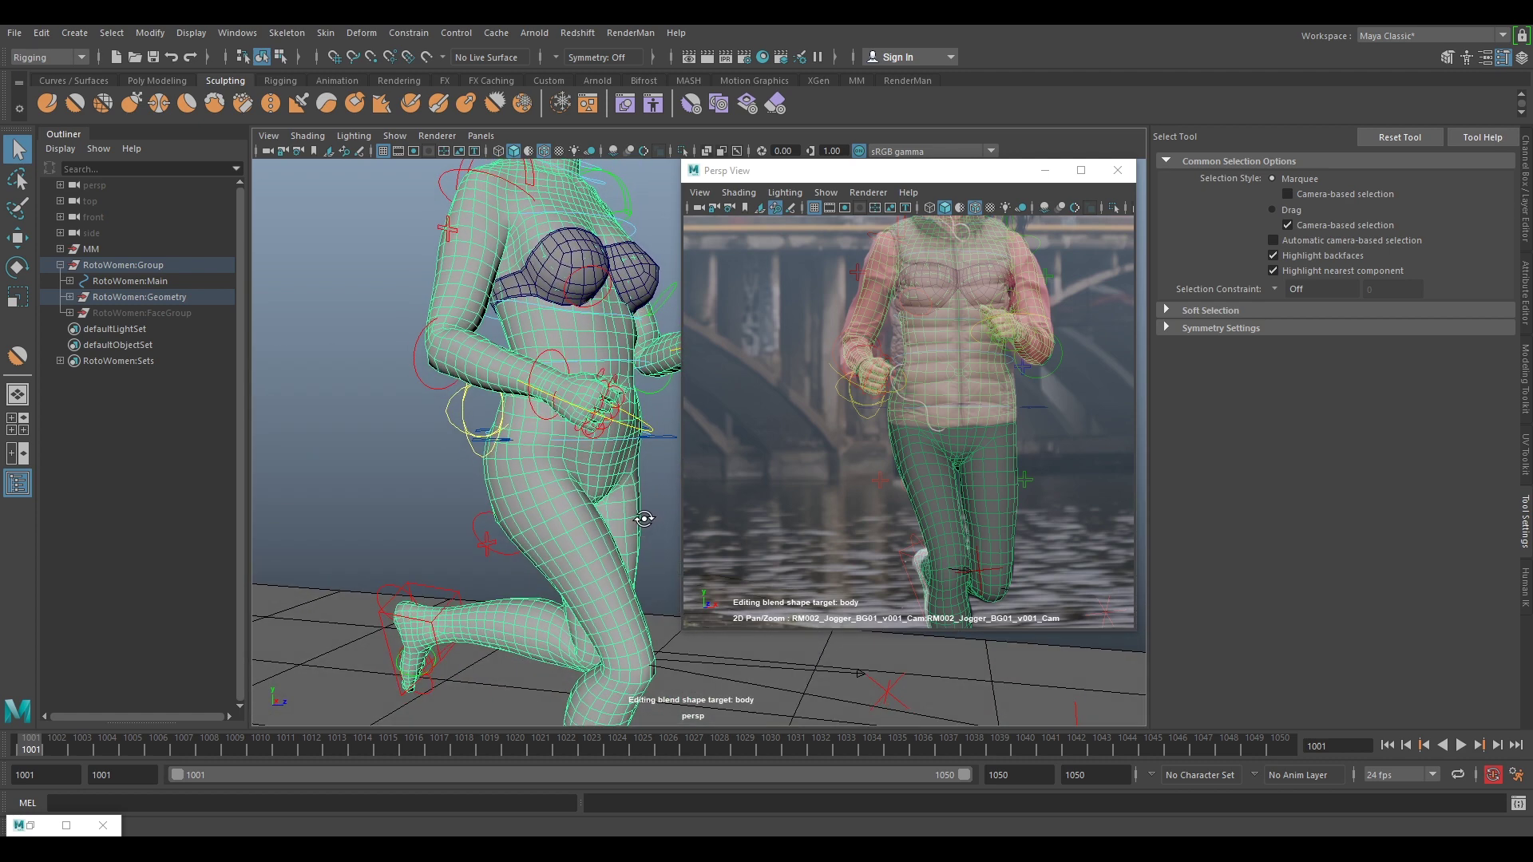
{"action": "left_click", "coordinate": [424, 439]}
{"action": "left_click_drag", "start_coordinate": [478, 460], "coordinate": [296, 360], "text": "alt"}
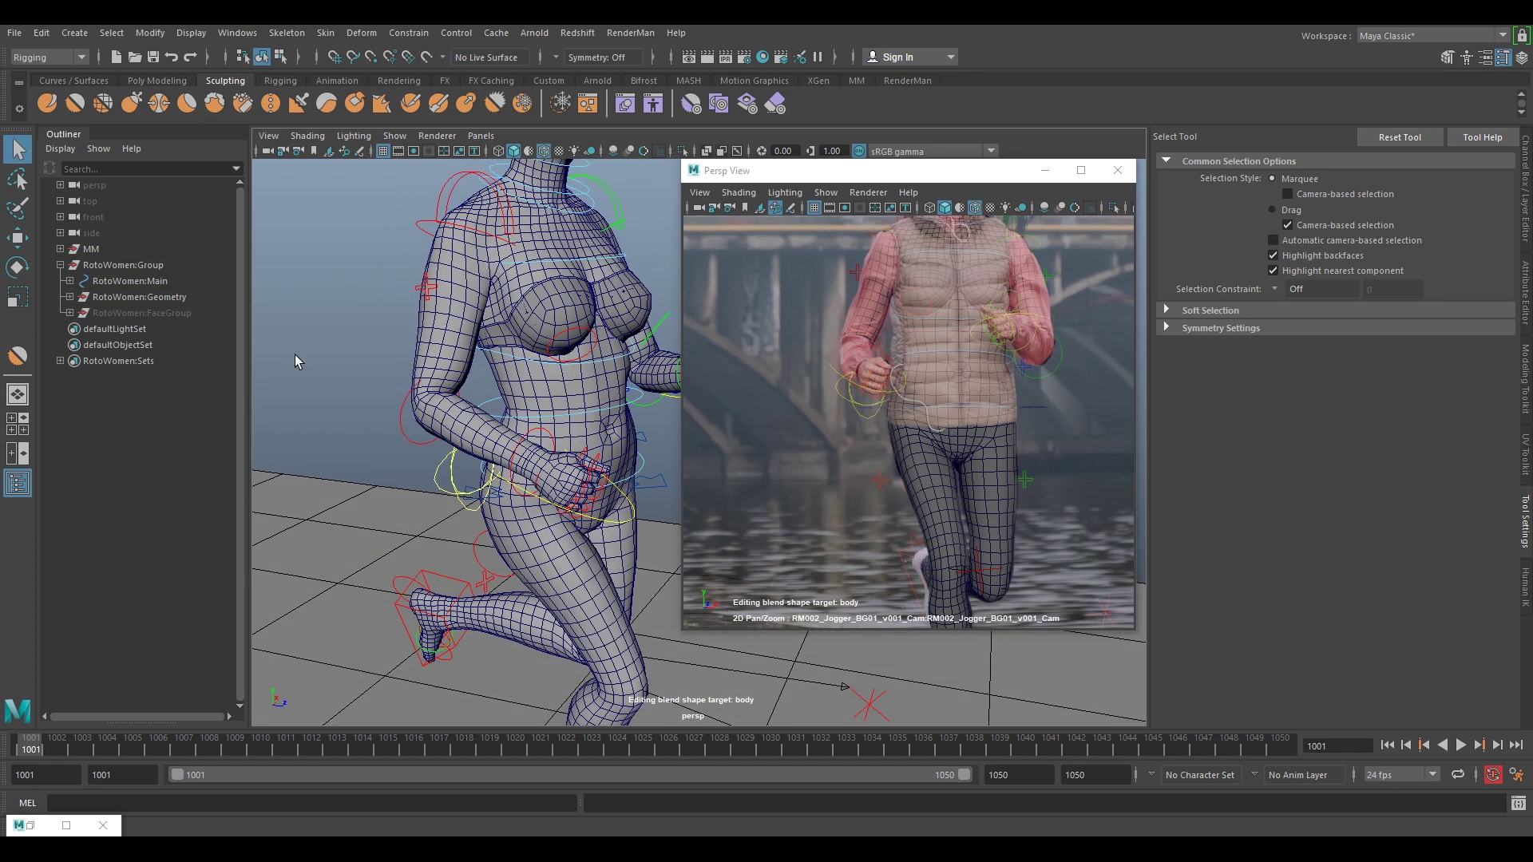
Restore the Shape Editor and turn off editing of the Legs blend shape's body target
{"action": "double_click", "coordinate": [31, 818]}
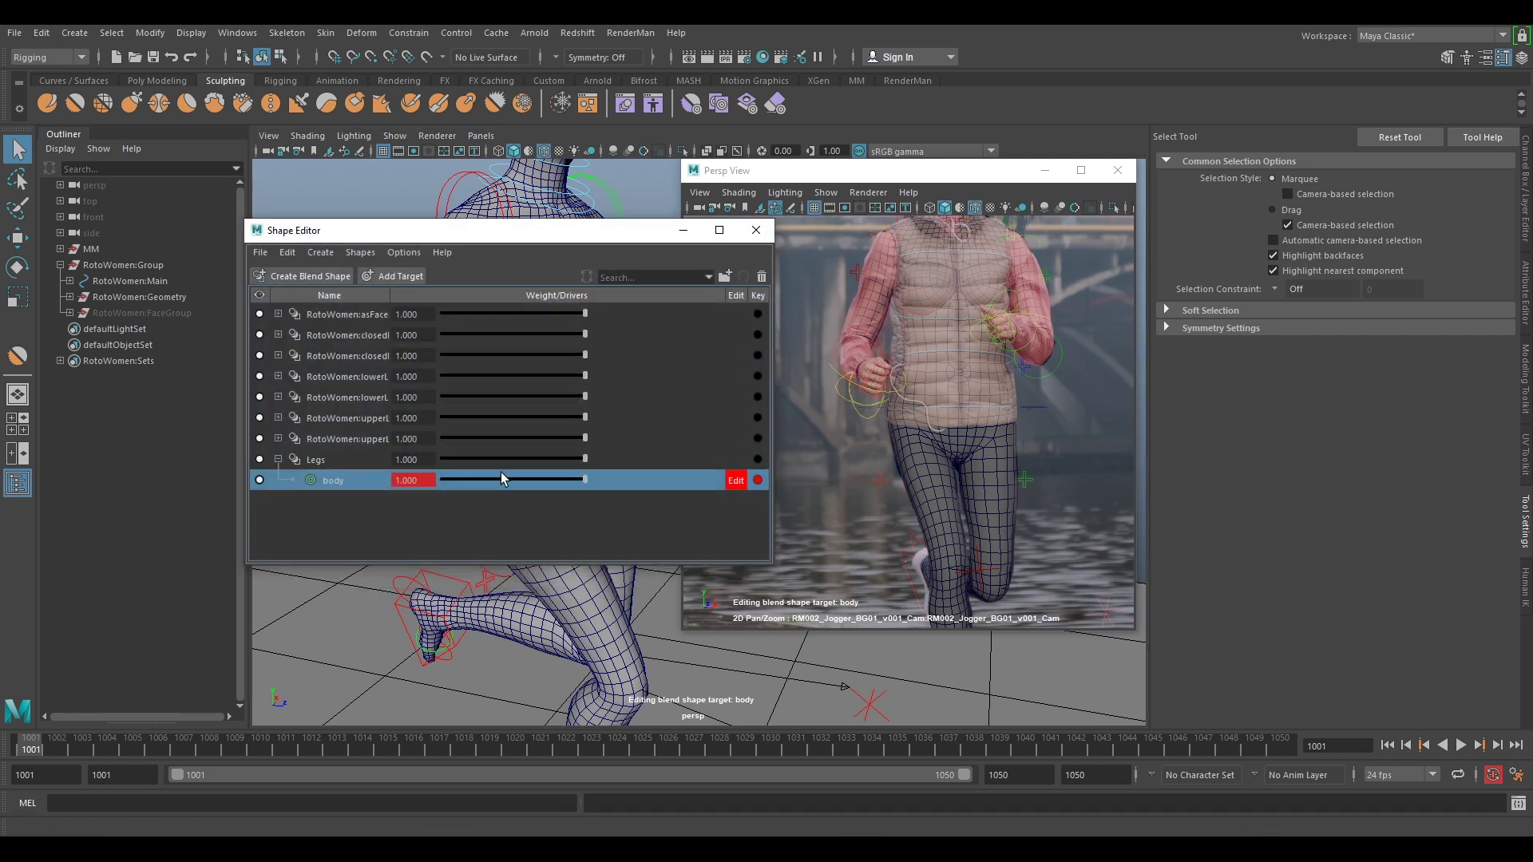
{"action": "left_click", "coordinate": [738, 483]}
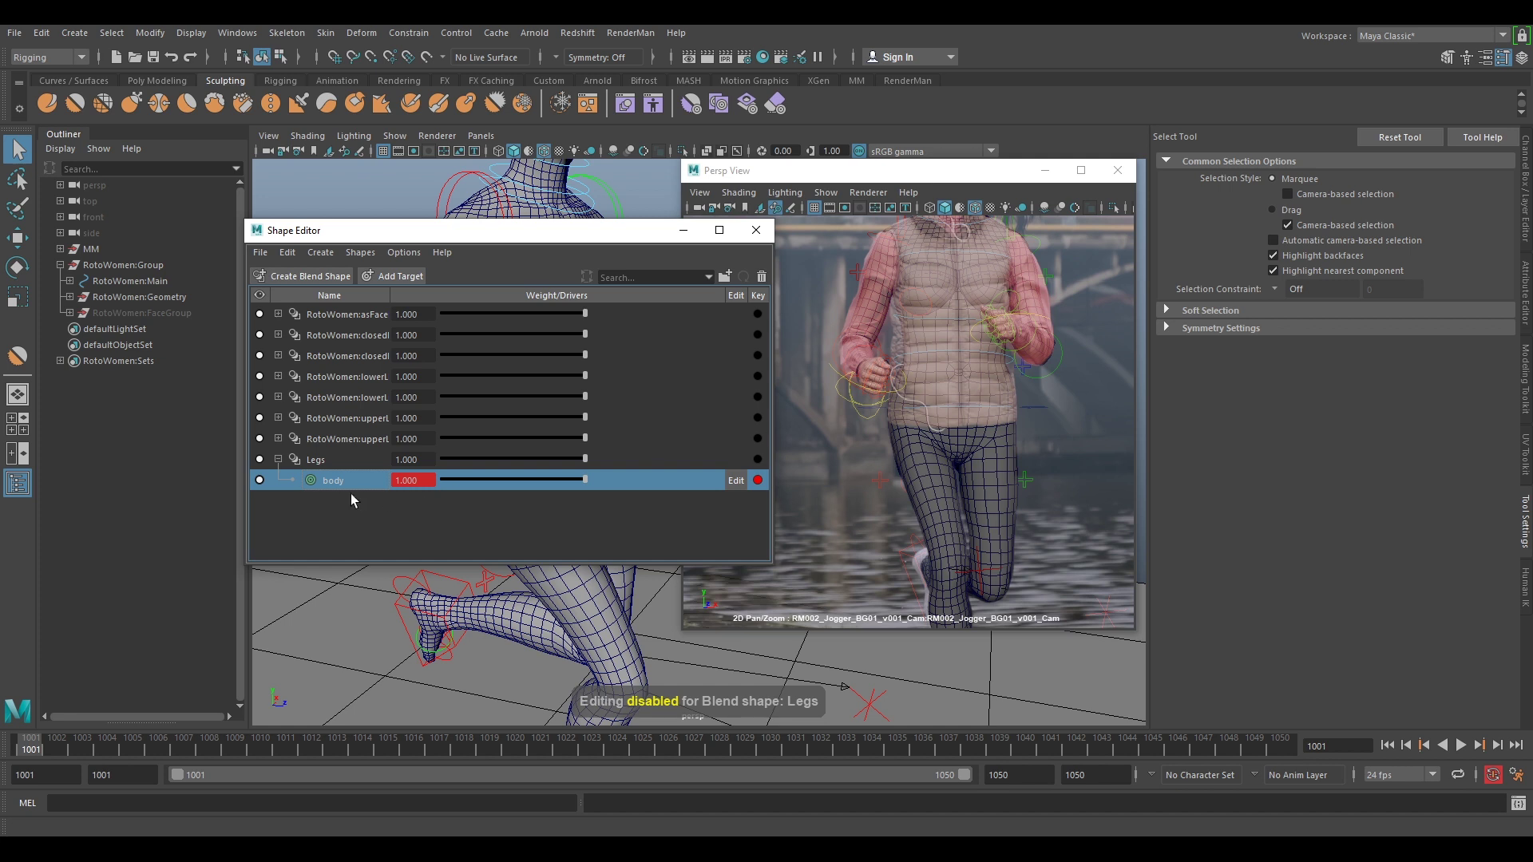
Create a new blend shape on the body mesh and name it Torso
{"action": "left_click", "coordinate": [316, 459]}
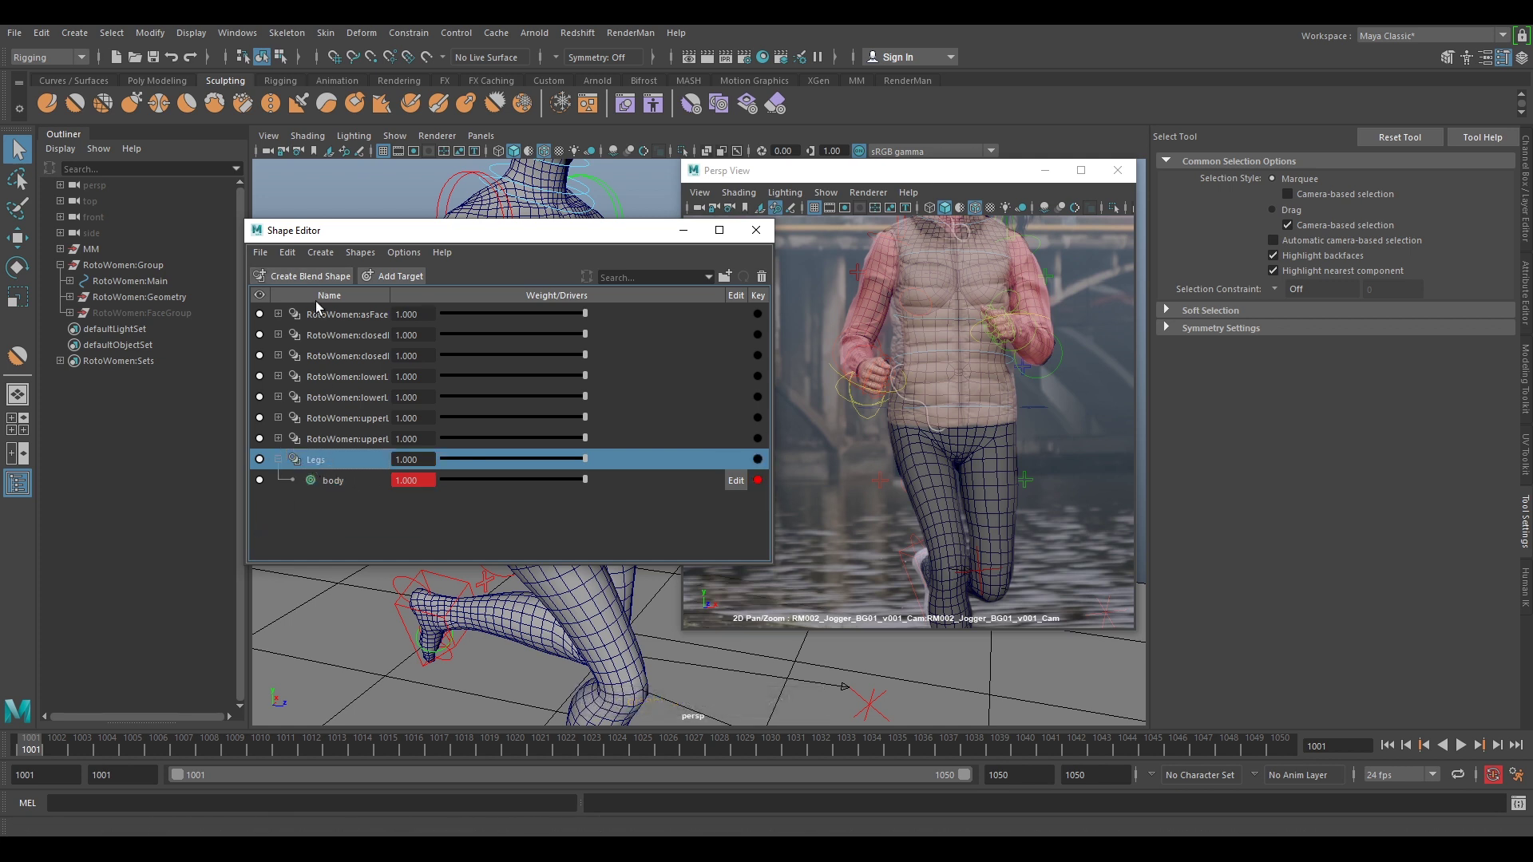
{"action": "left_click", "coordinate": [312, 276]}
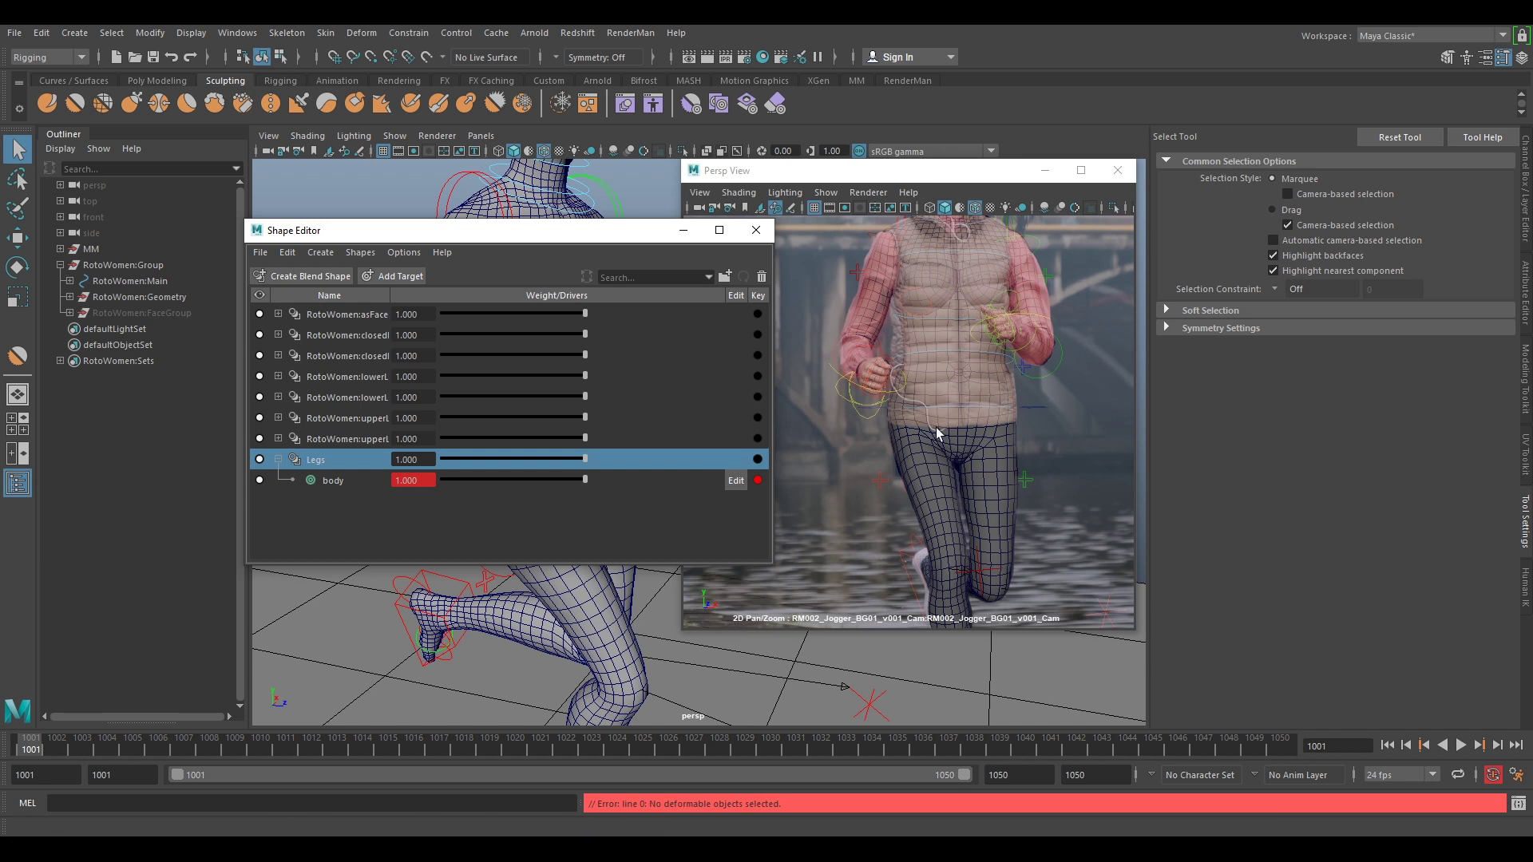
{"action": "left_click", "coordinate": [934, 470]}
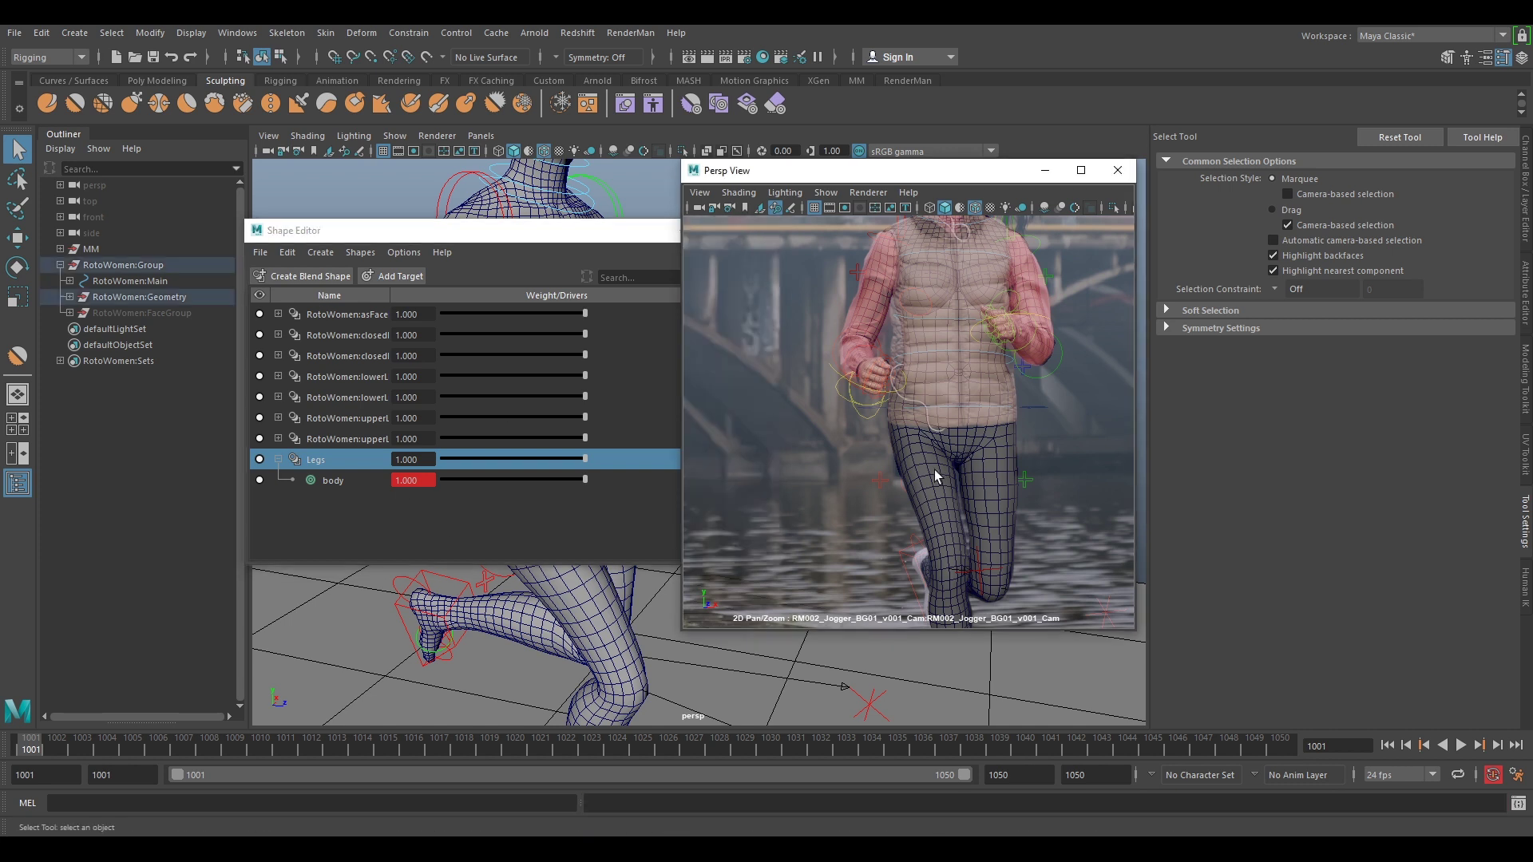
{"action": "left_click", "coordinate": [289, 276]}
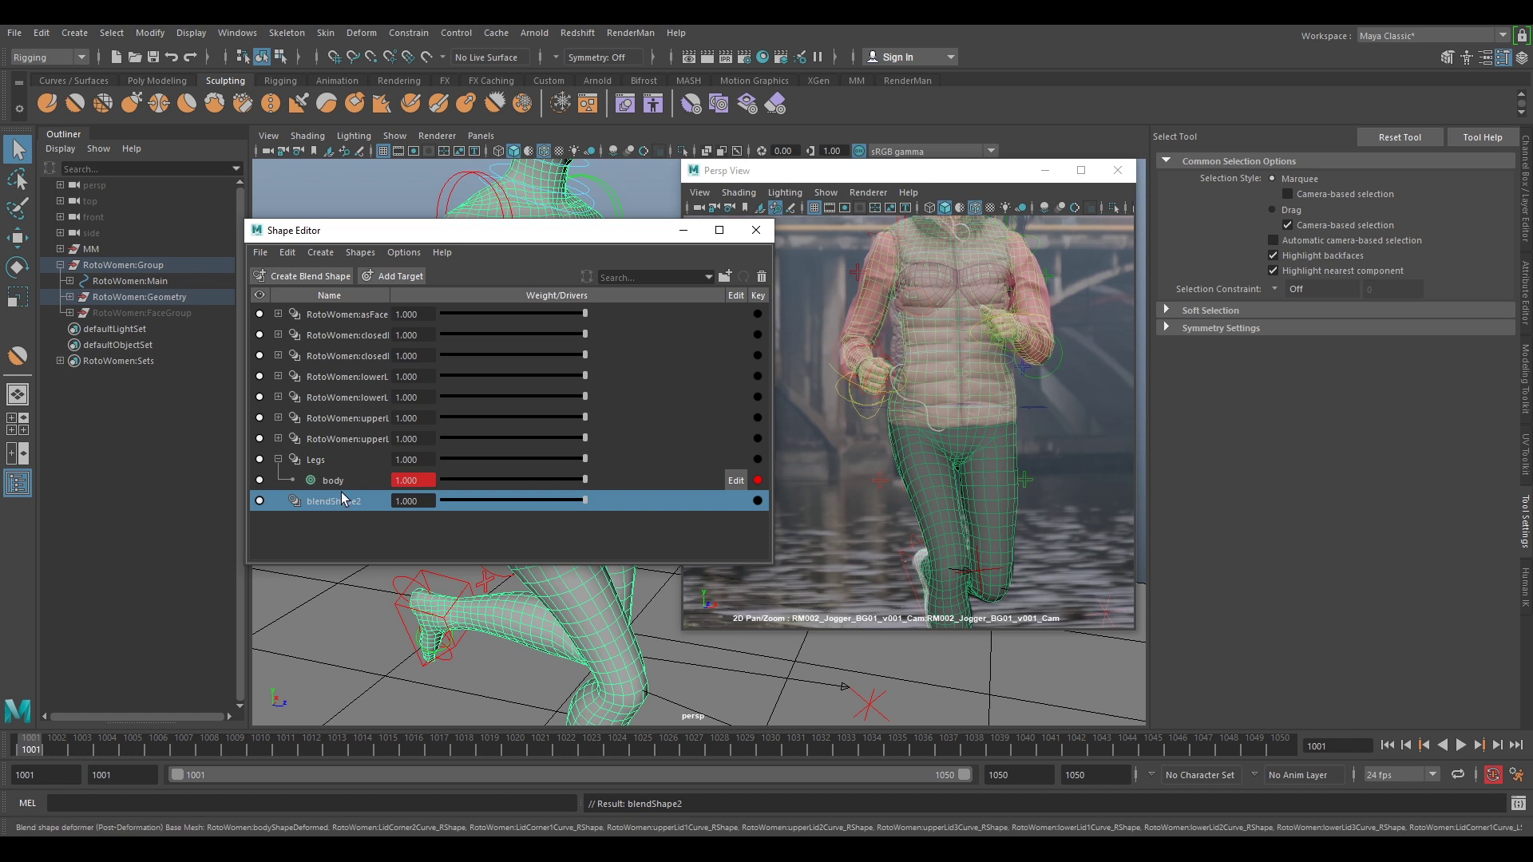
{"action": "double_click", "coordinate": [347, 496]}
{"action": "type", "text": "Torso"}
{"action": "key", "text": "Return"}
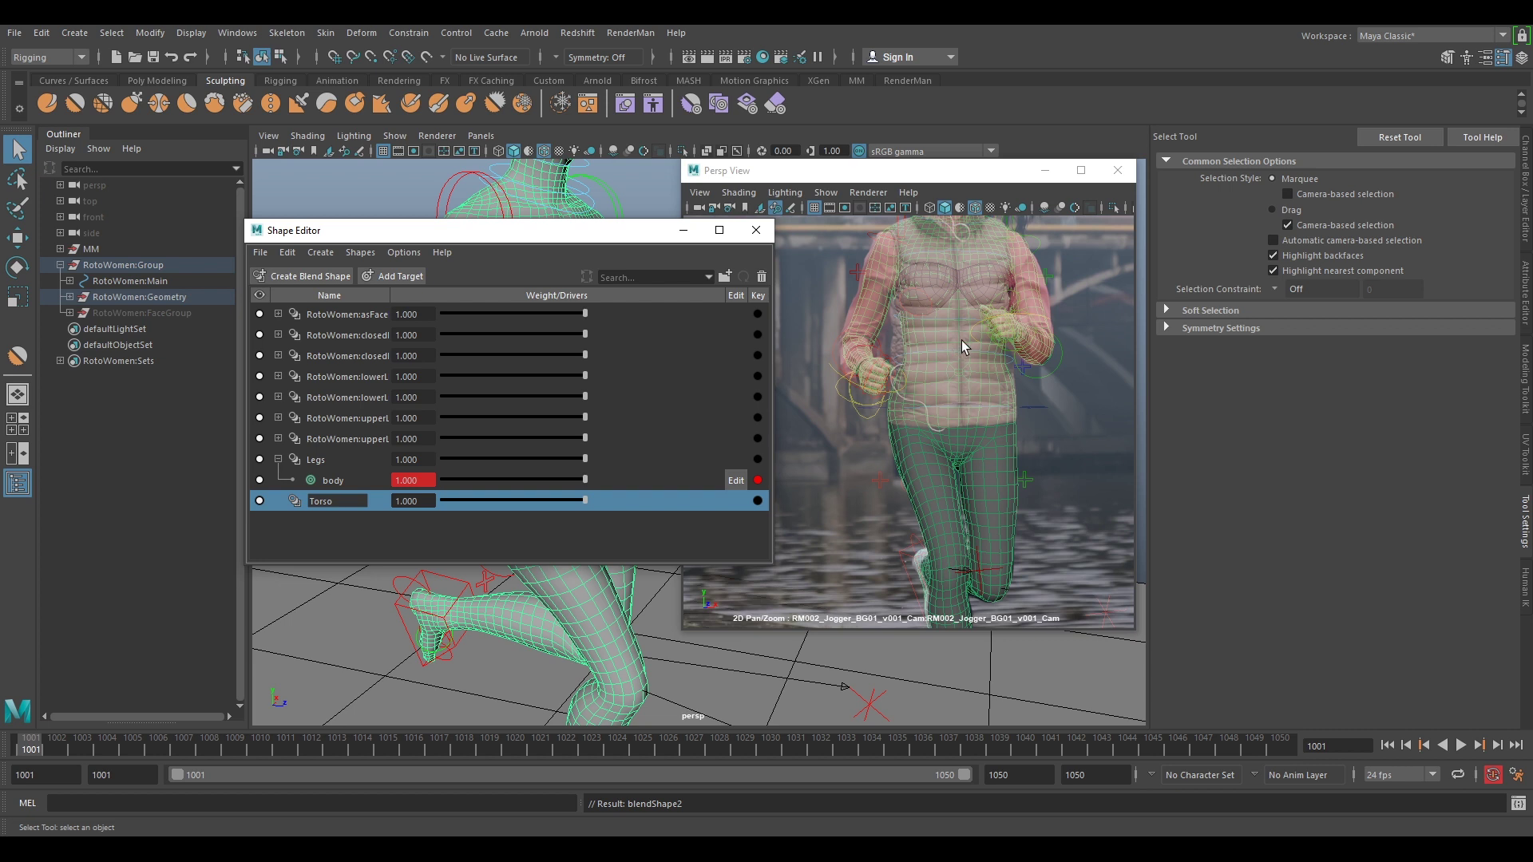
{"action": "left_click", "coordinate": [383, 539]}
{"action": "left_click", "coordinate": [342, 500]}
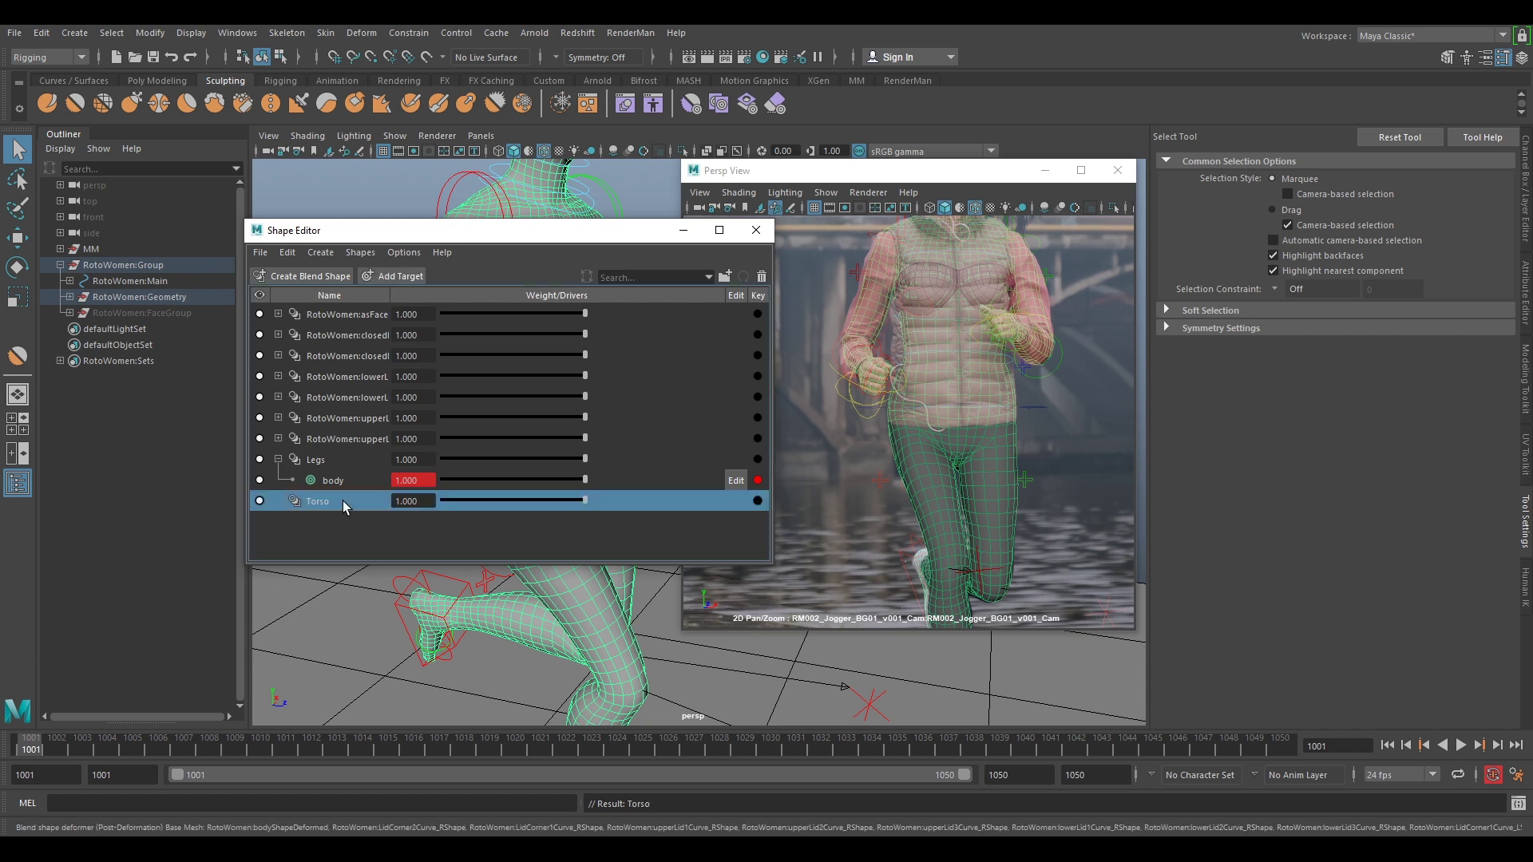
Add a target to the Torso blend shape, key its weight at 1.000 and minimize the Shape Editor
{"action": "left_click", "coordinate": [403, 274]}
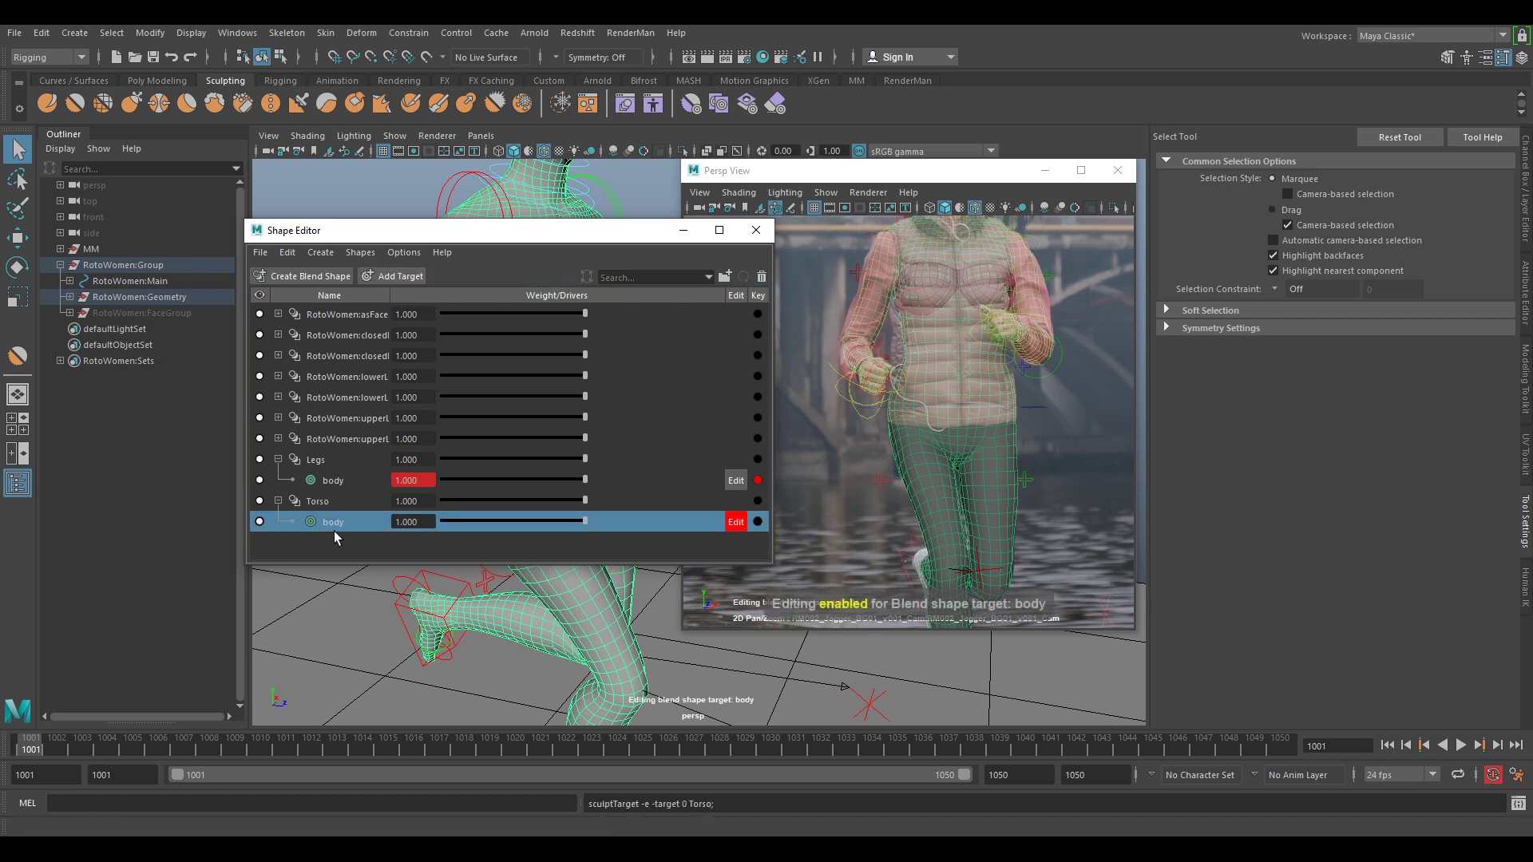
{"action": "left_click", "coordinate": [756, 521]}
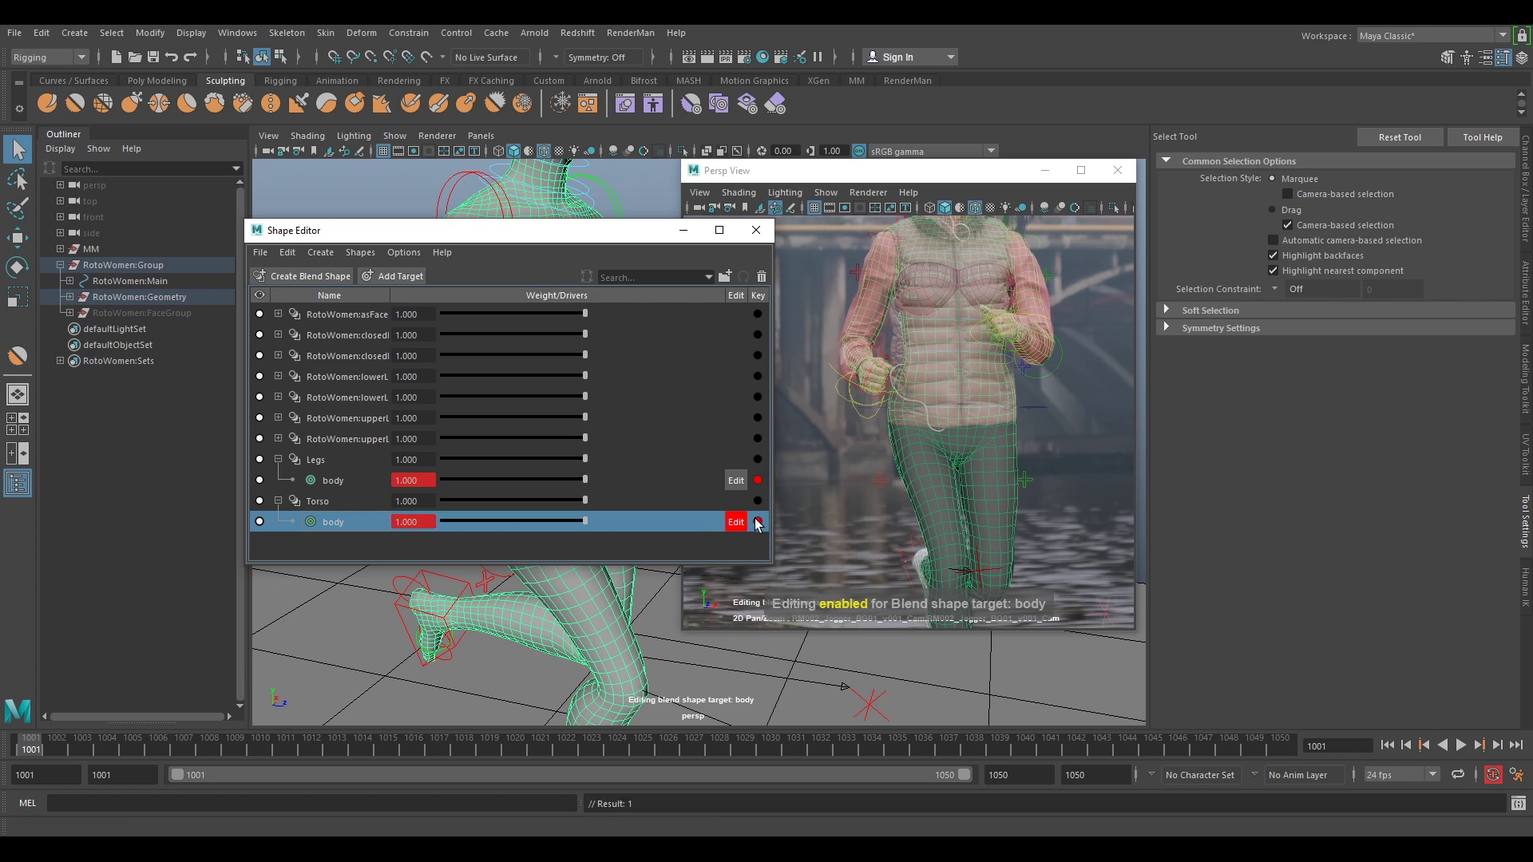
{"action": "left_click", "coordinate": [683, 231]}
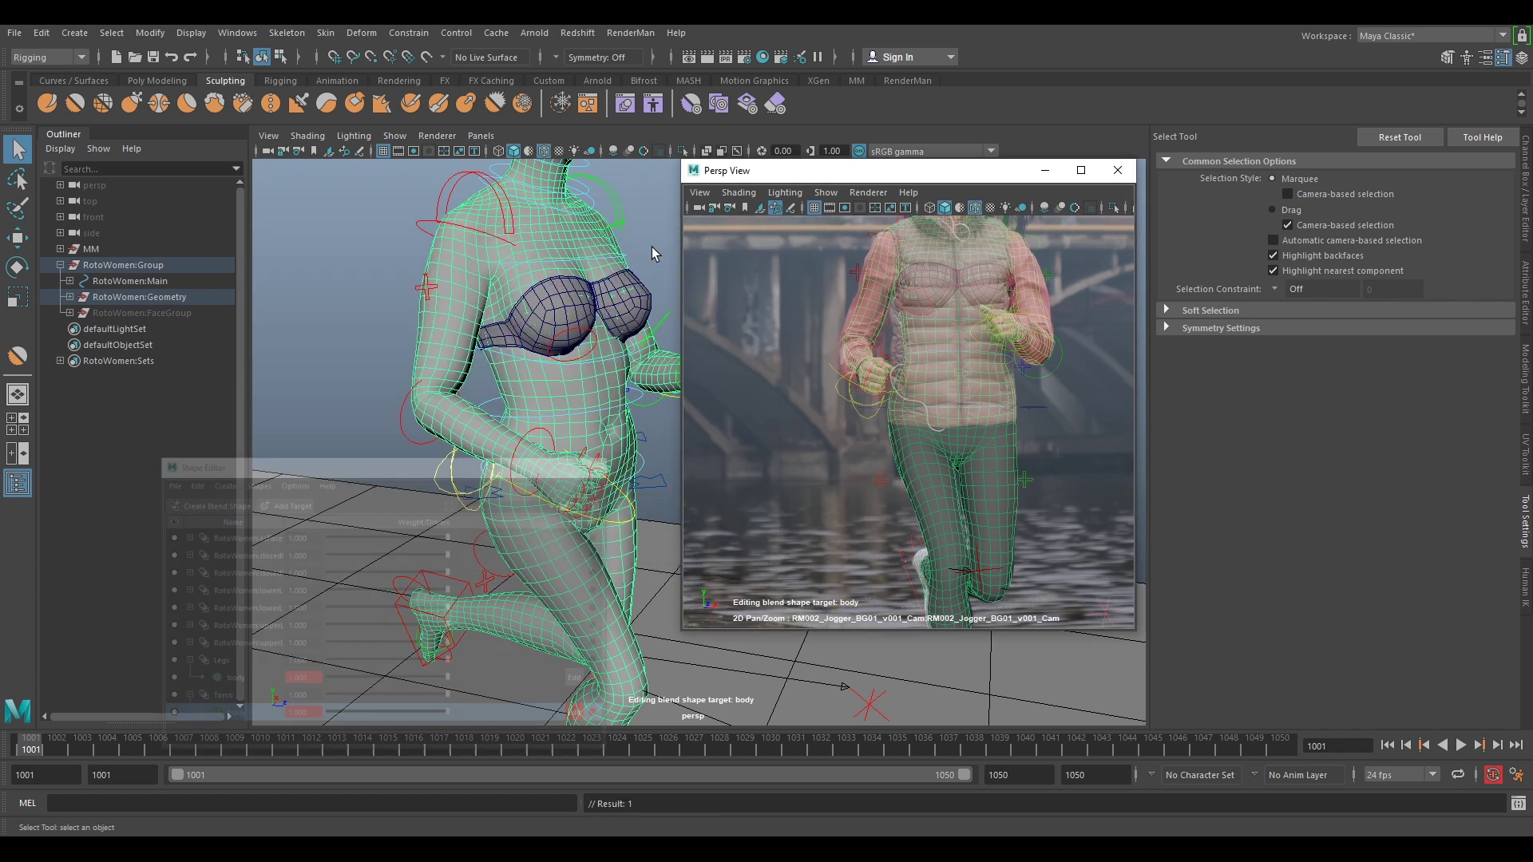
Activate the Sculpt tool with brush size about 7.9, undo the test strokes at the waist and set the strength to 2
{"action": "left_click", "coordinate": [50, 105]}
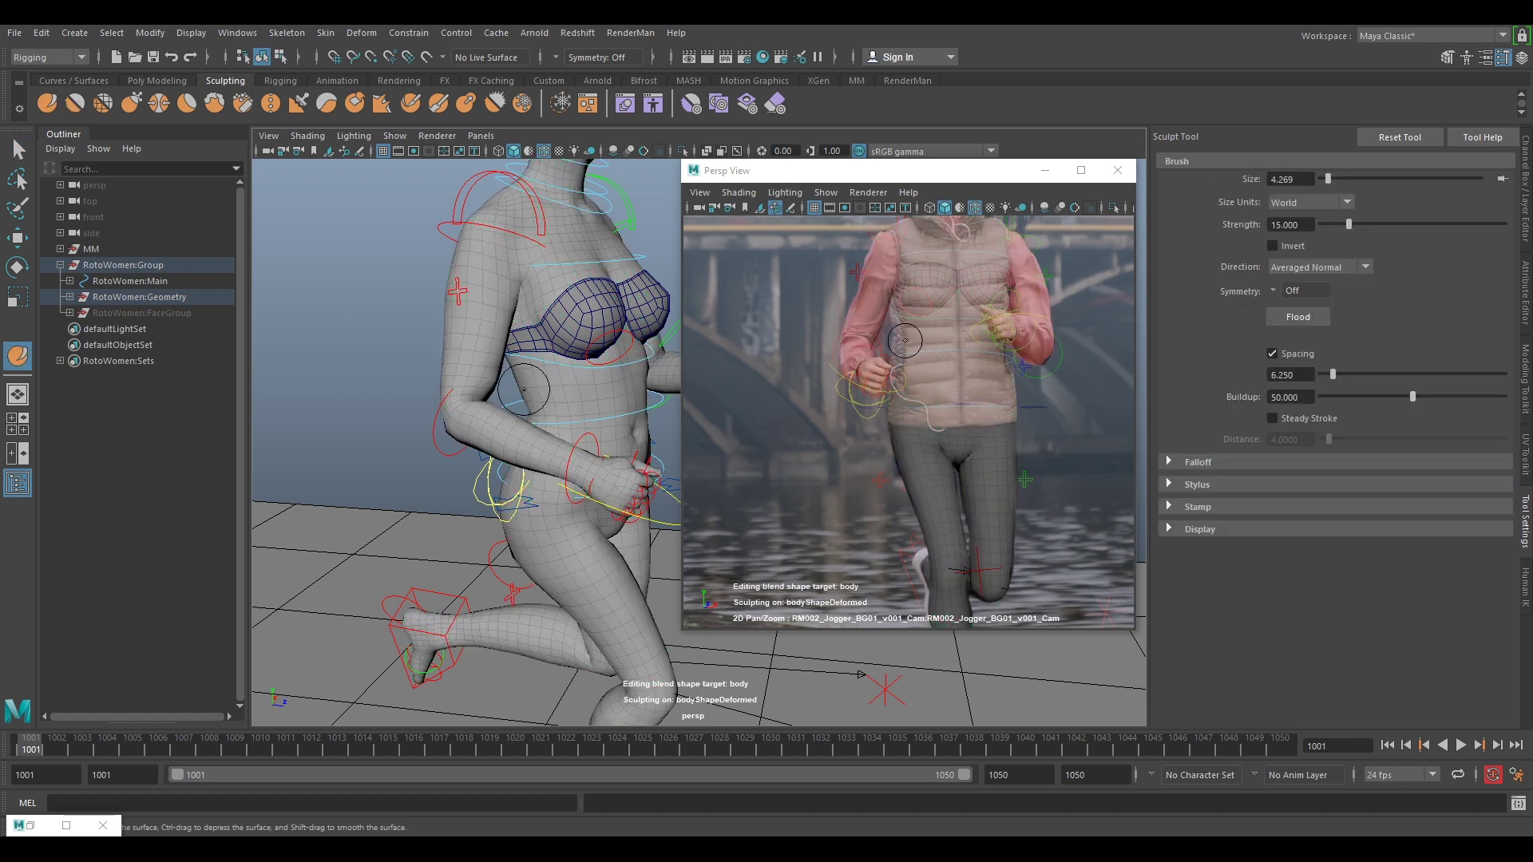
{"action": "key", "text": "b"}
{"action": "left_click_drag", "start_coordinate": [556, 405], "coordinate": [581, 404]}
{"action": "key", "text": "ctrl+z"}
{"action": "key", "text": "ctrl+z"}
{"action": "key", "text": "ctrl+z"}
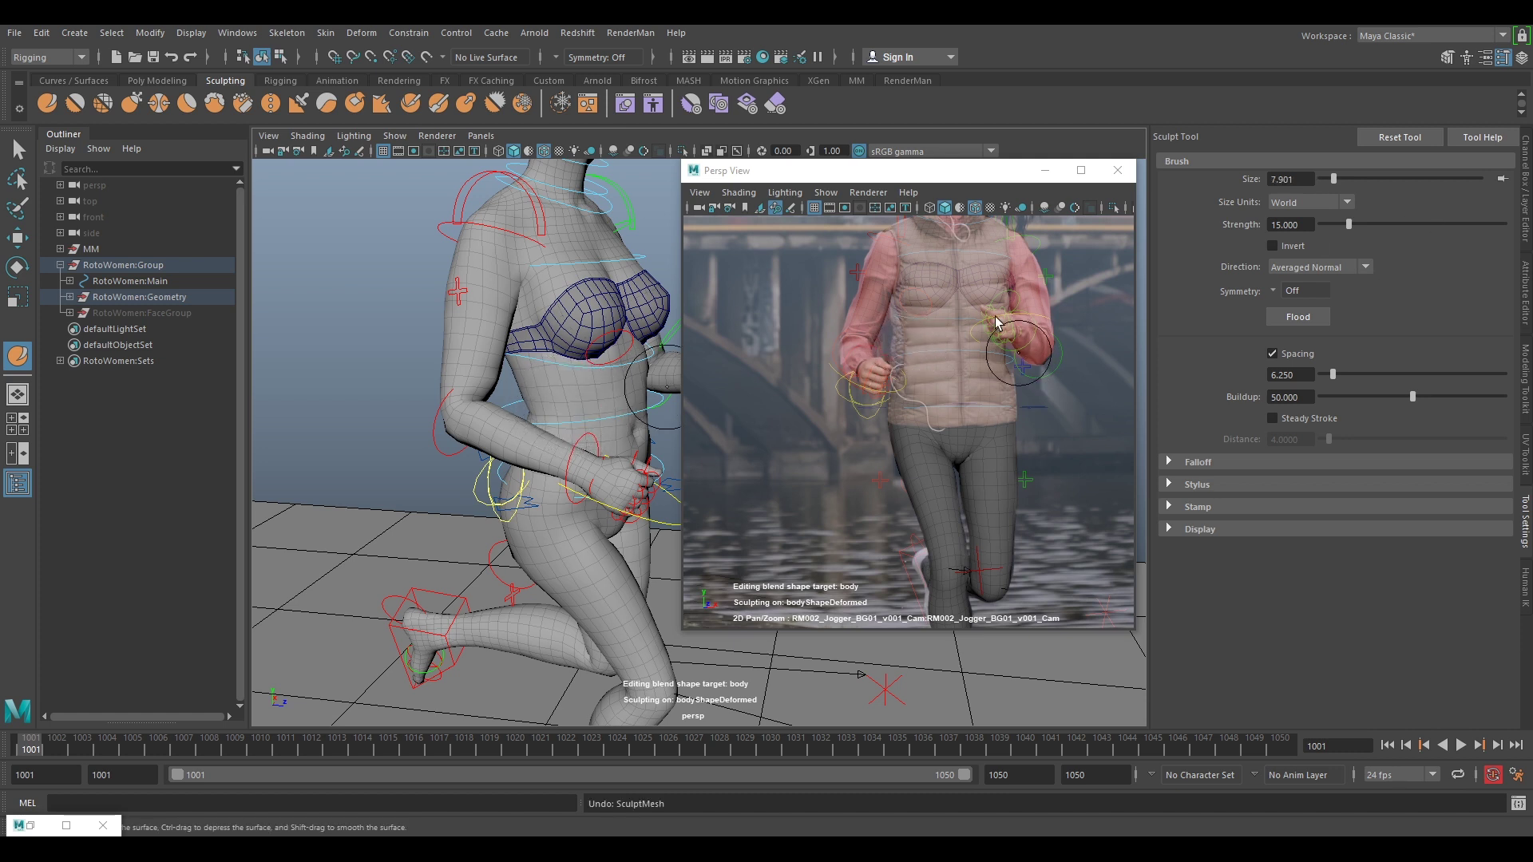
{"action": "key", "text": "Return"}
{"action": "type", "text": "2"}
{"action": "key", "text": "Return"}
{"action": "scroll", "coordinate": [382, 434], "scroll_direction": "up", "scroll_amount": 5}
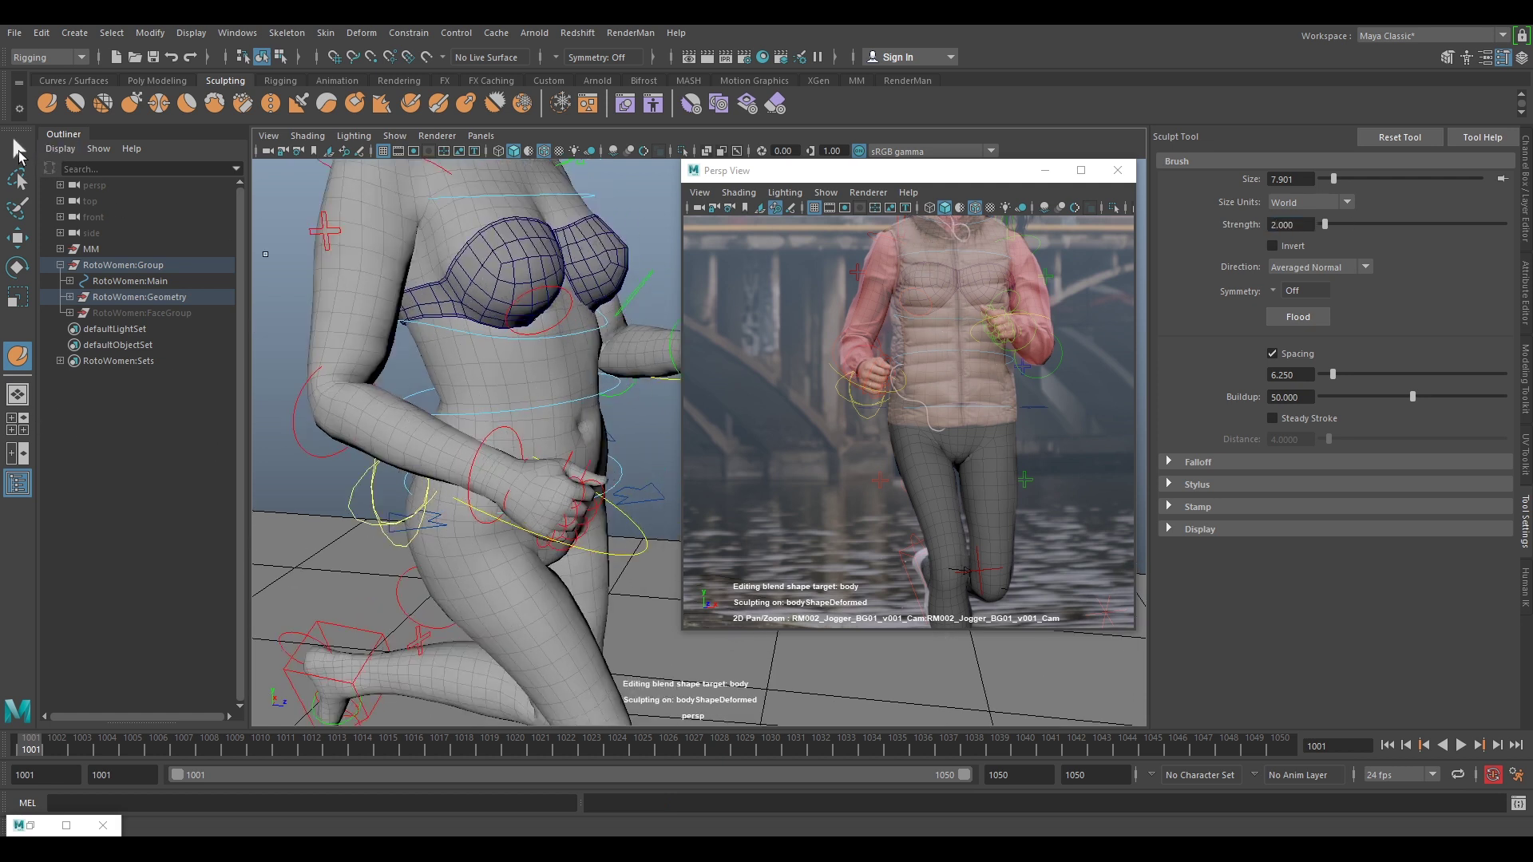
Leave the sculpting brush and turn off editing of the Torso blend shape's body target in the Shape Editor
{"action": "left_click", "coordinate": [19, 150]}
{"action": "scroll", "coordinate": [514, 396], "scroll_direction": "down", "scroll_amount": 5}
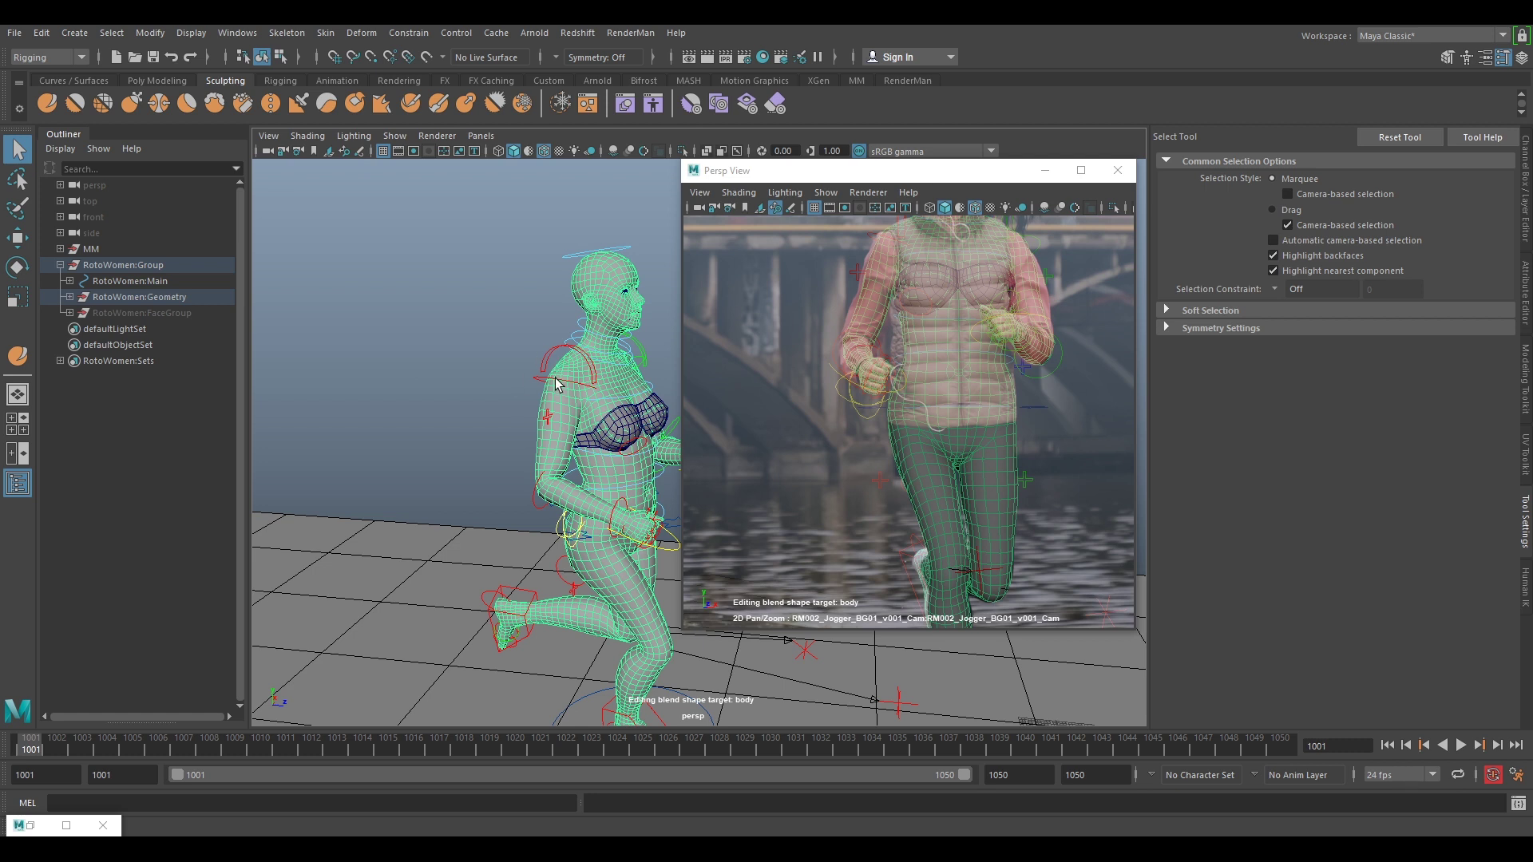
{"action": "left_click", "coordinate": [30, 825]}
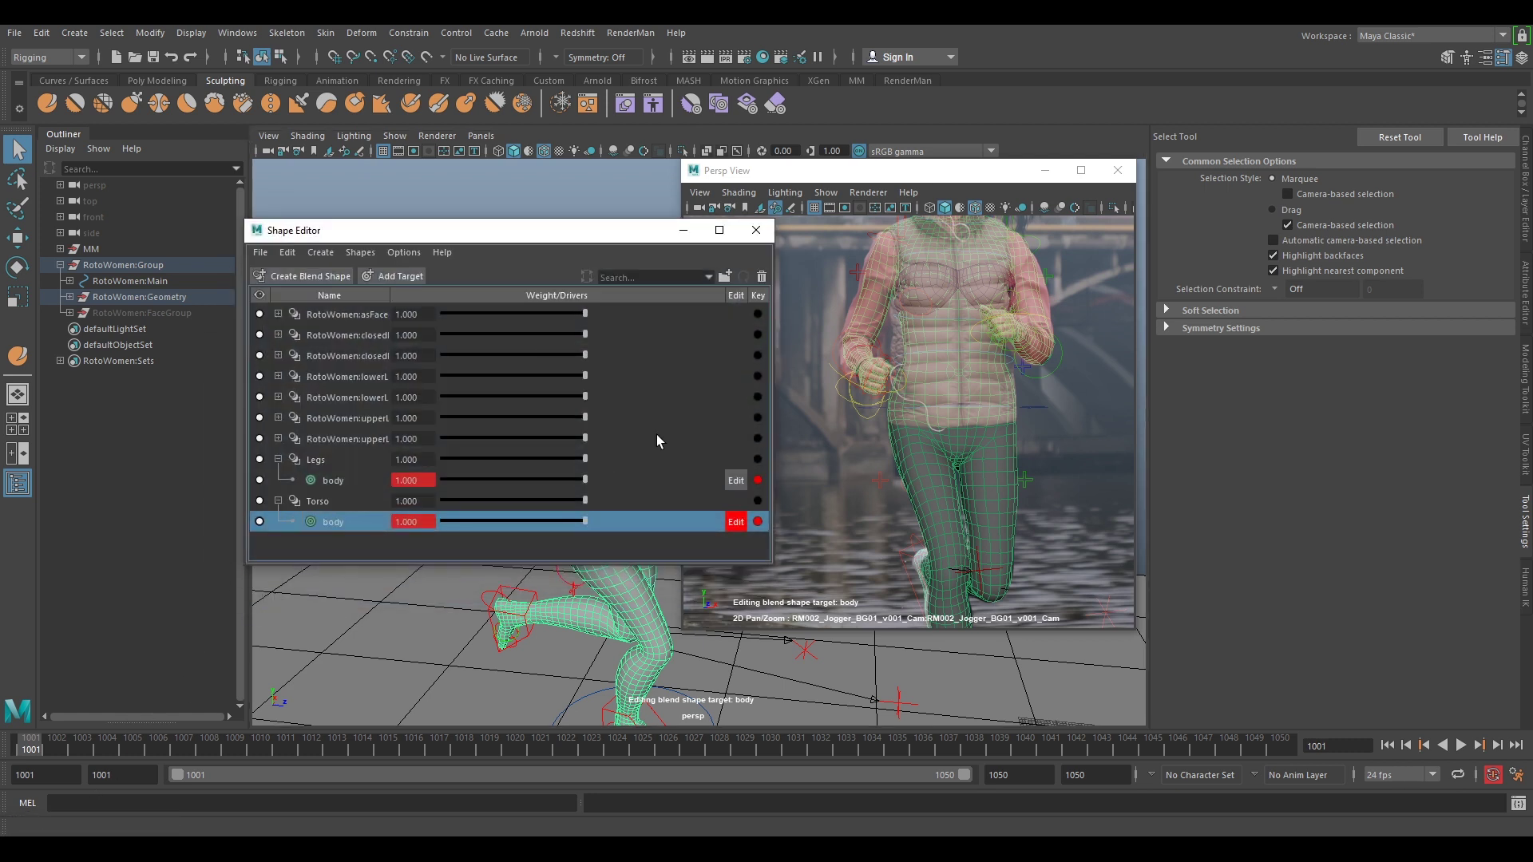
{"action": "left_click", "coordinate": [736, 524]}
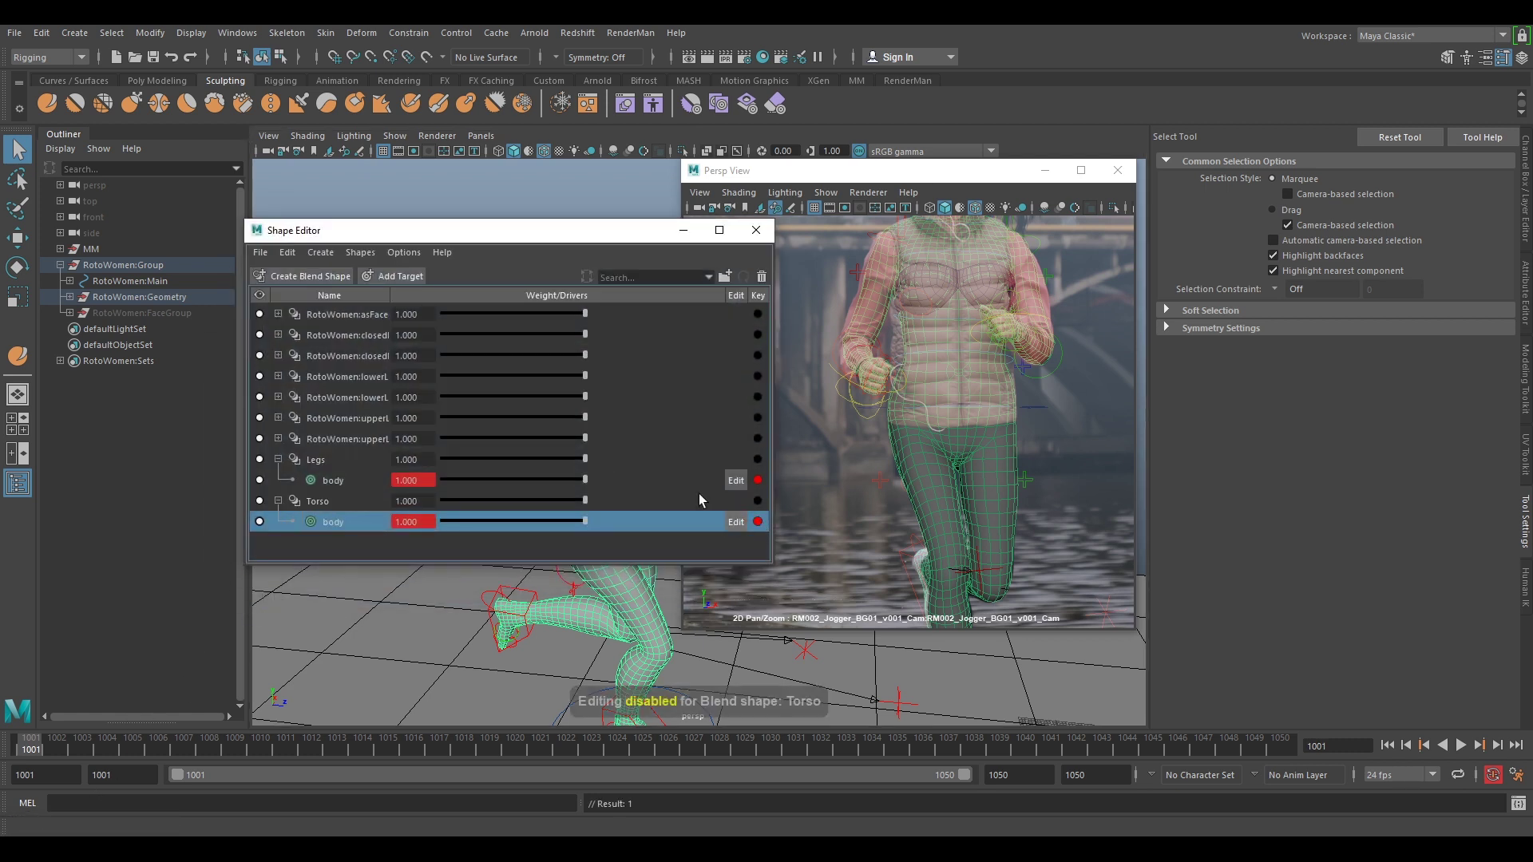
{"action": "left_click", "coordinate": [684, 232]}
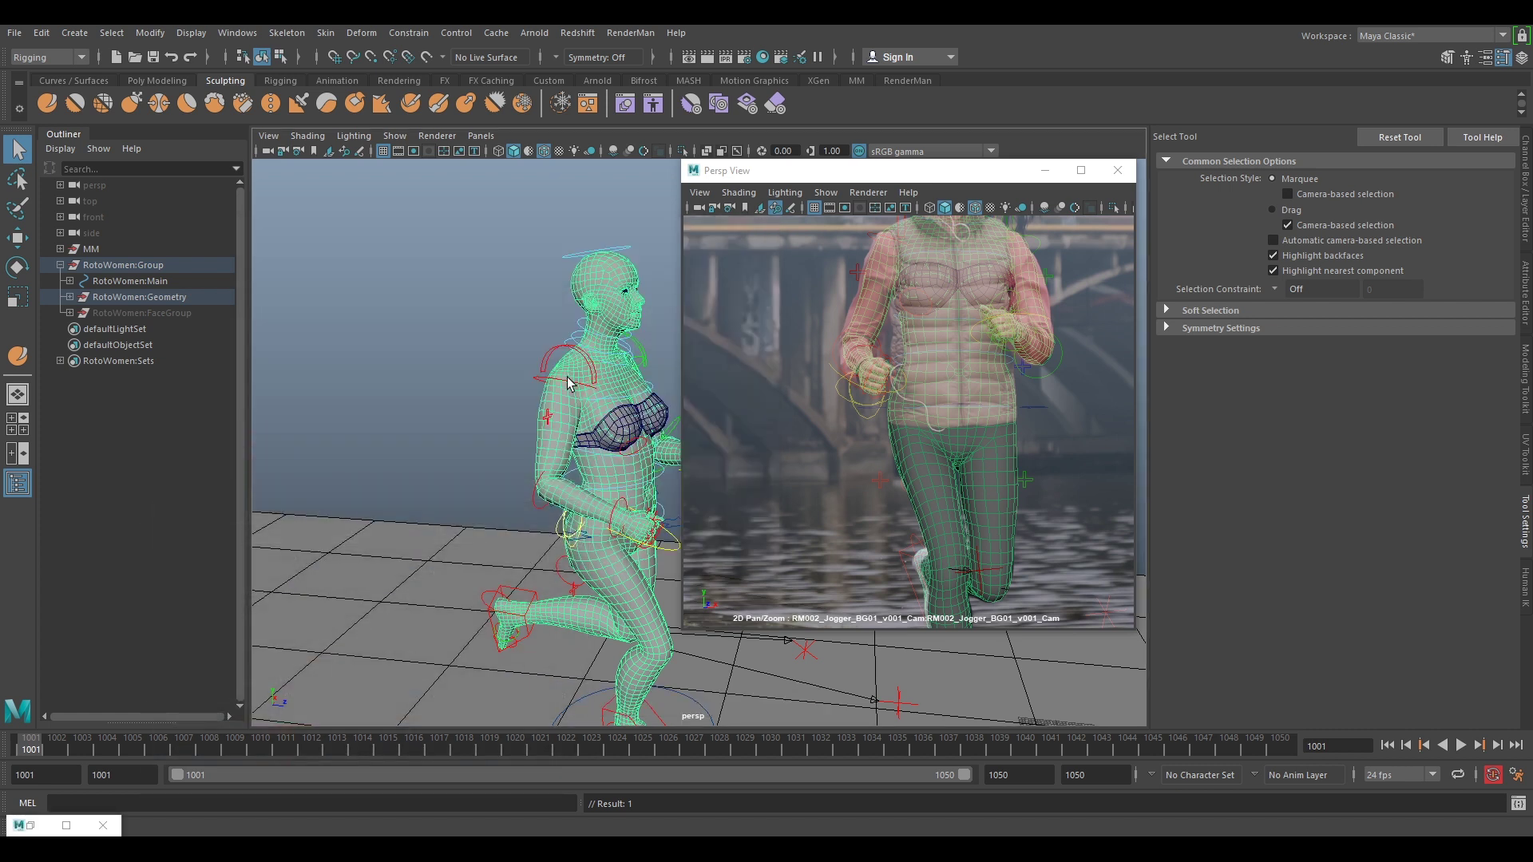
Rotate both arms up and outward with their shoulder controls so that the sides of the torso are clear
{"action": "left_click", "coordinate": [568, 383]}
{"action": "key", "text": "e"}
{"action": "left_click_drag", "start_coordinate": [495, 416], "coordinate": [538, 415]}
{"action": "left_click", "coordinate": [597, 340]}
{"action": "left_click", "coordinate": [540, 417]}
{"action": "left_click_drag", "start_coordinate": [669, 364], "coordinate": [530, 281]}
{"action": "left_click_drag", "start_coordinate": [651, 348], "coordinate": [642, 333]}
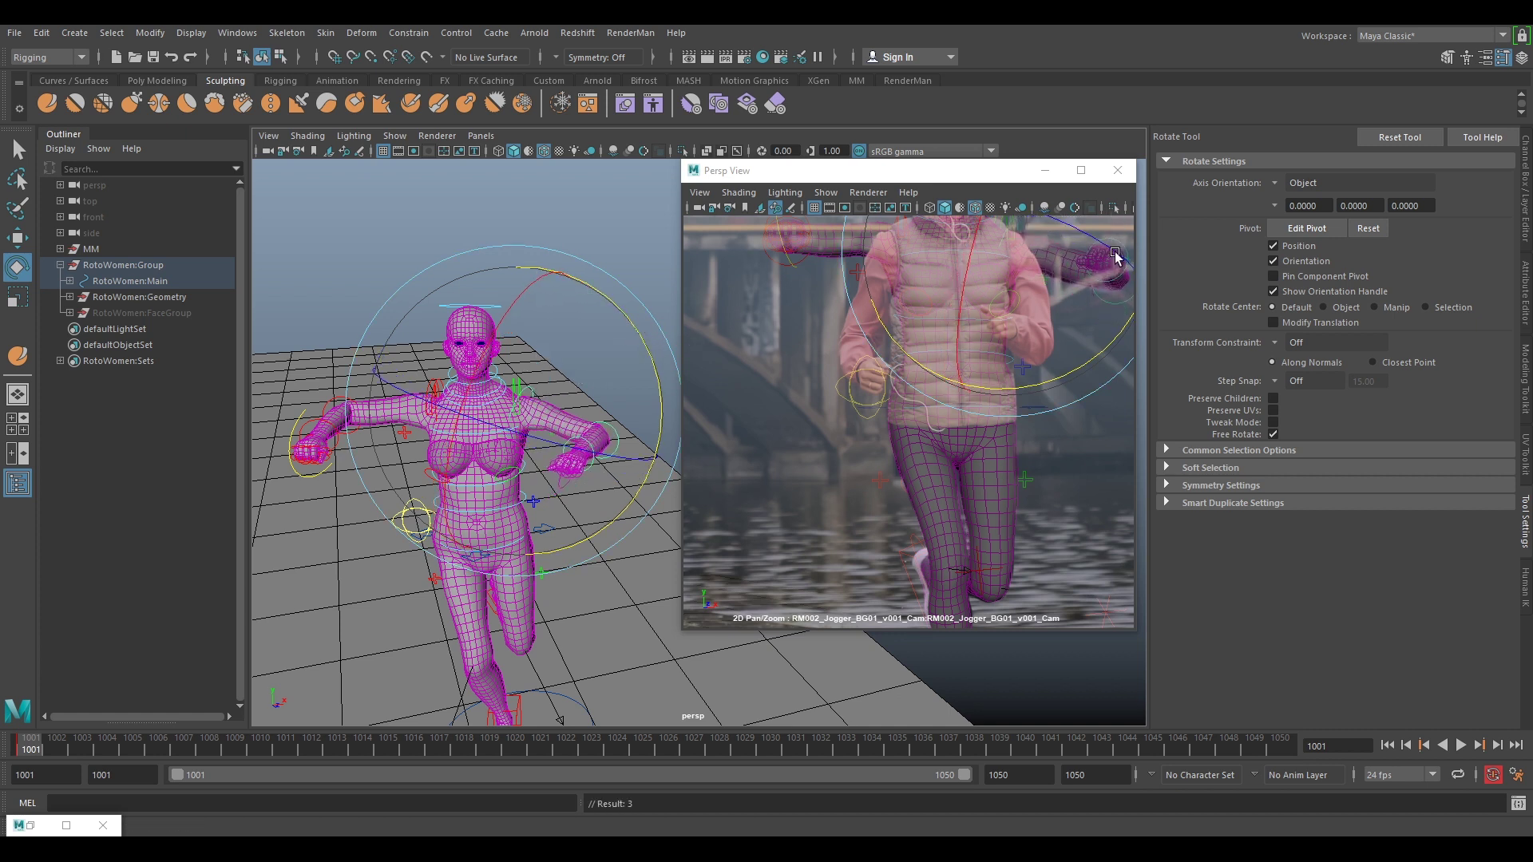
{"action": "left_click_drag", "start_coordinate": [420, 438], "coordinate": [549, 443], "text": "alt"}
{"action": "middle_click_drag", "start_coordinate": [549, 444], "coordinate": [610, 374], "text": "alt"}
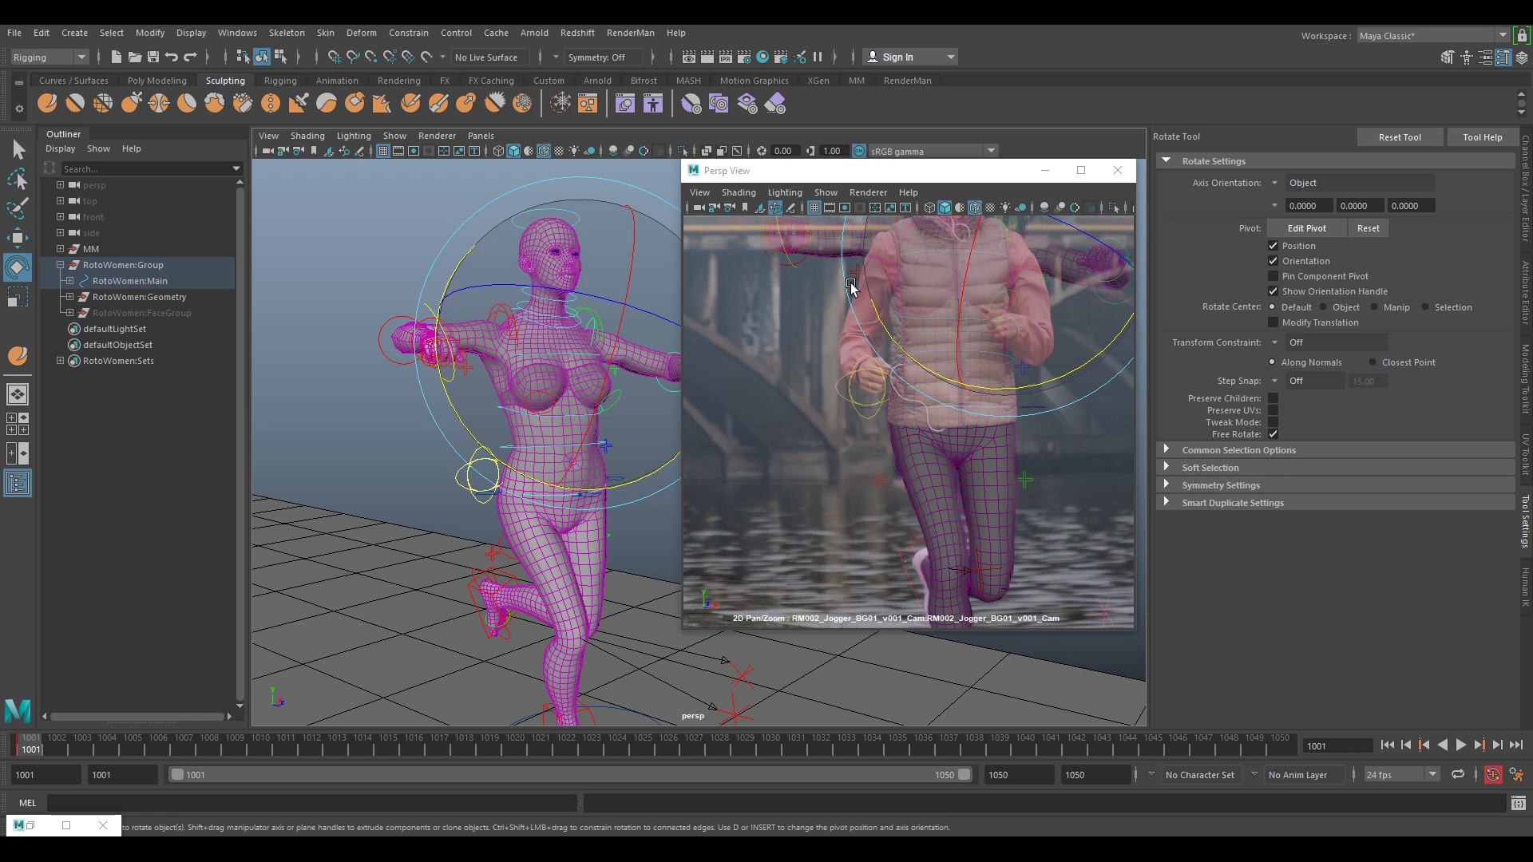
Select the body mesh, turn editing of the Torso blend shape's body target back on and activate the Sculpt tool
{"action": "left_click", "coordinate": [534, 559]}
{"action": "left_click_drag", "start_coordinate": [533, 558], "coordinate": [590, 543], "text": "alt"}
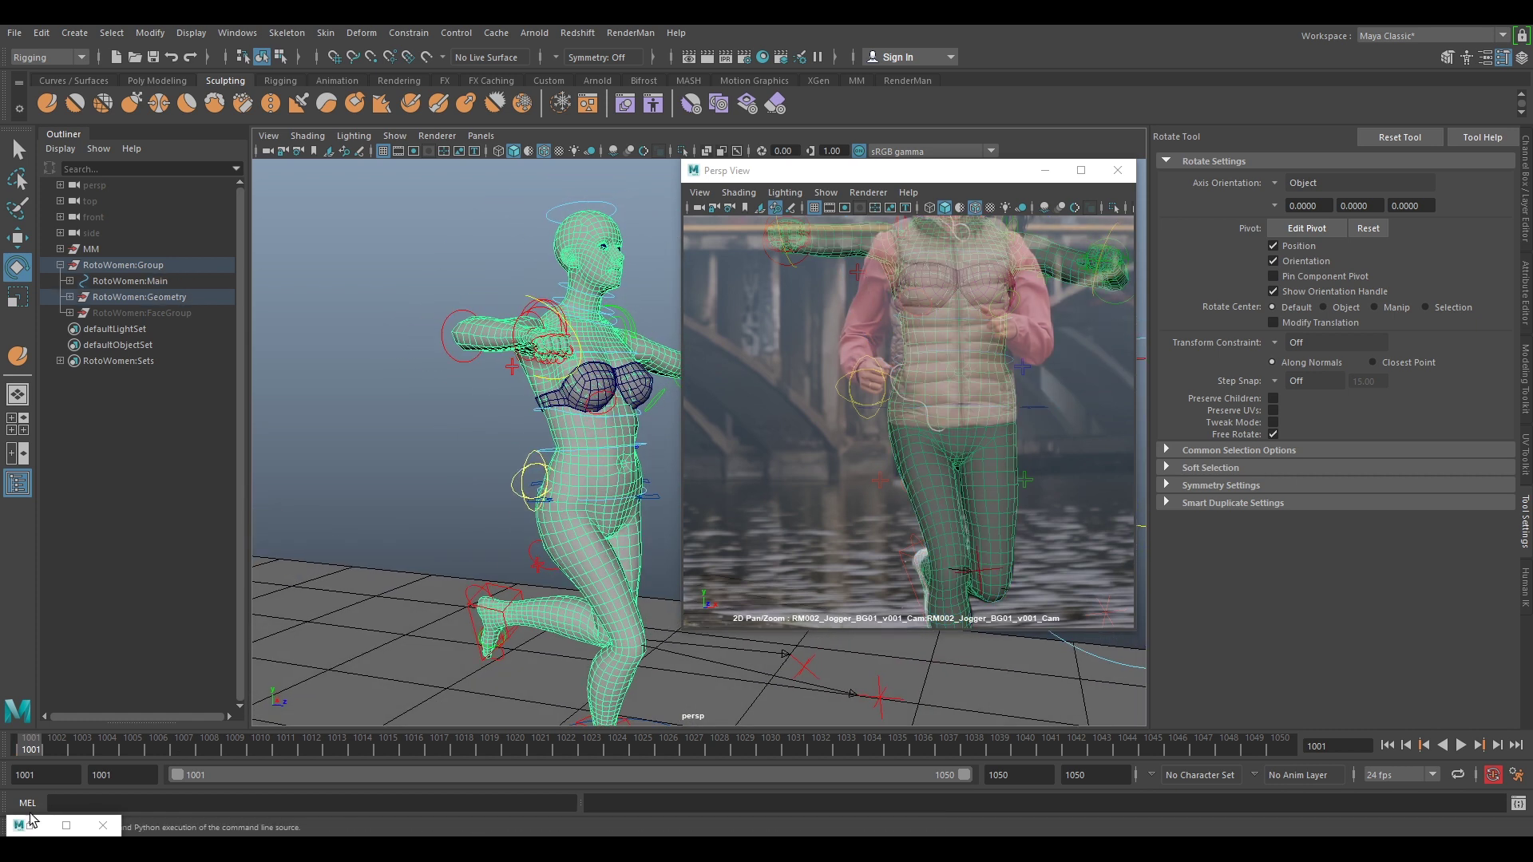
{"action": "left_click", "coordinate": [32, 818]}
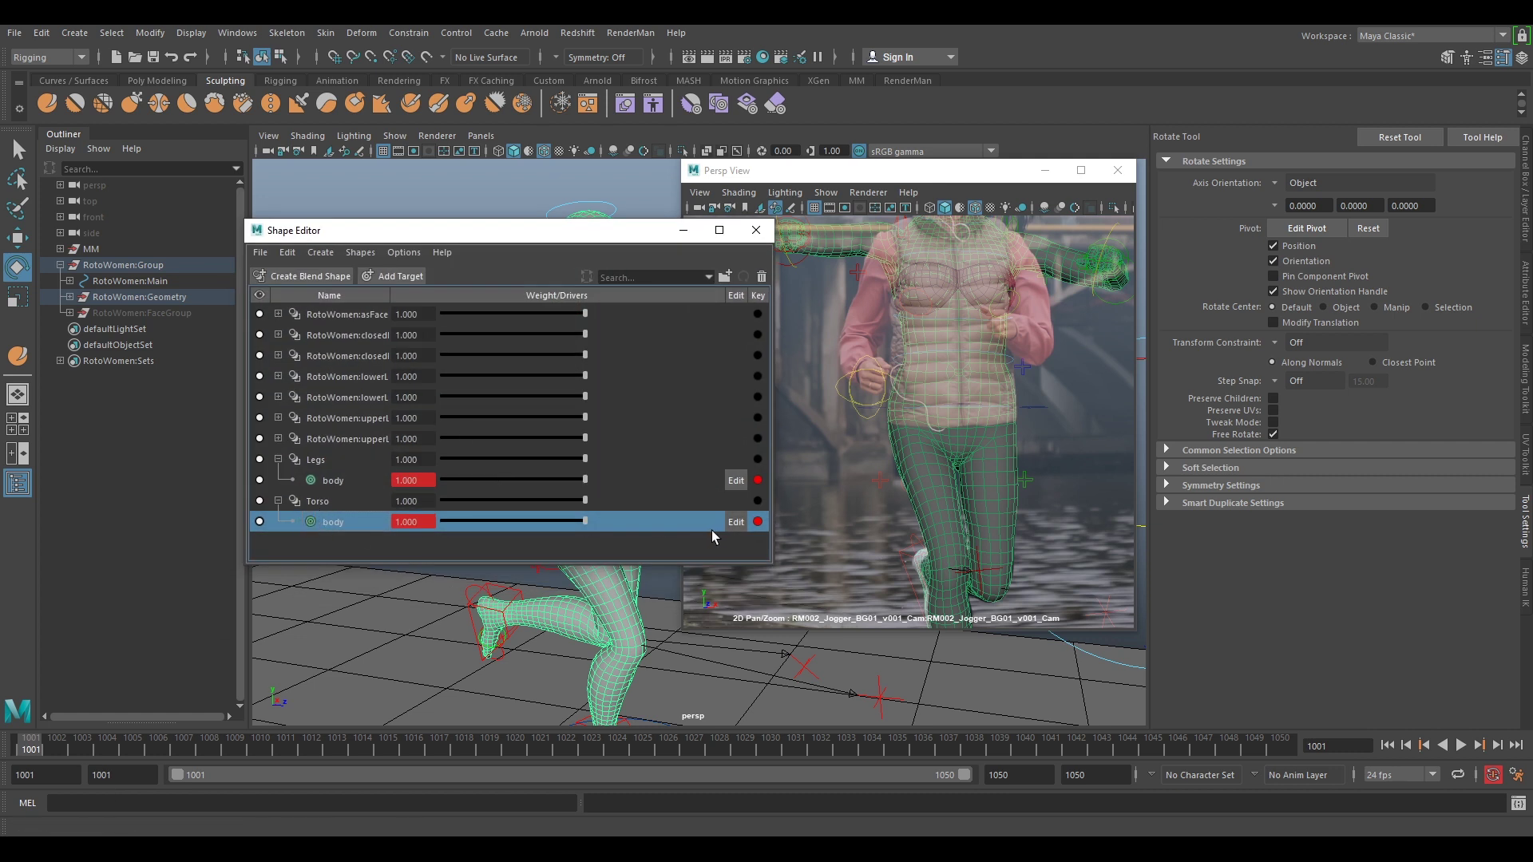
{"action": "left_click", "coordinate": [733, 524]}
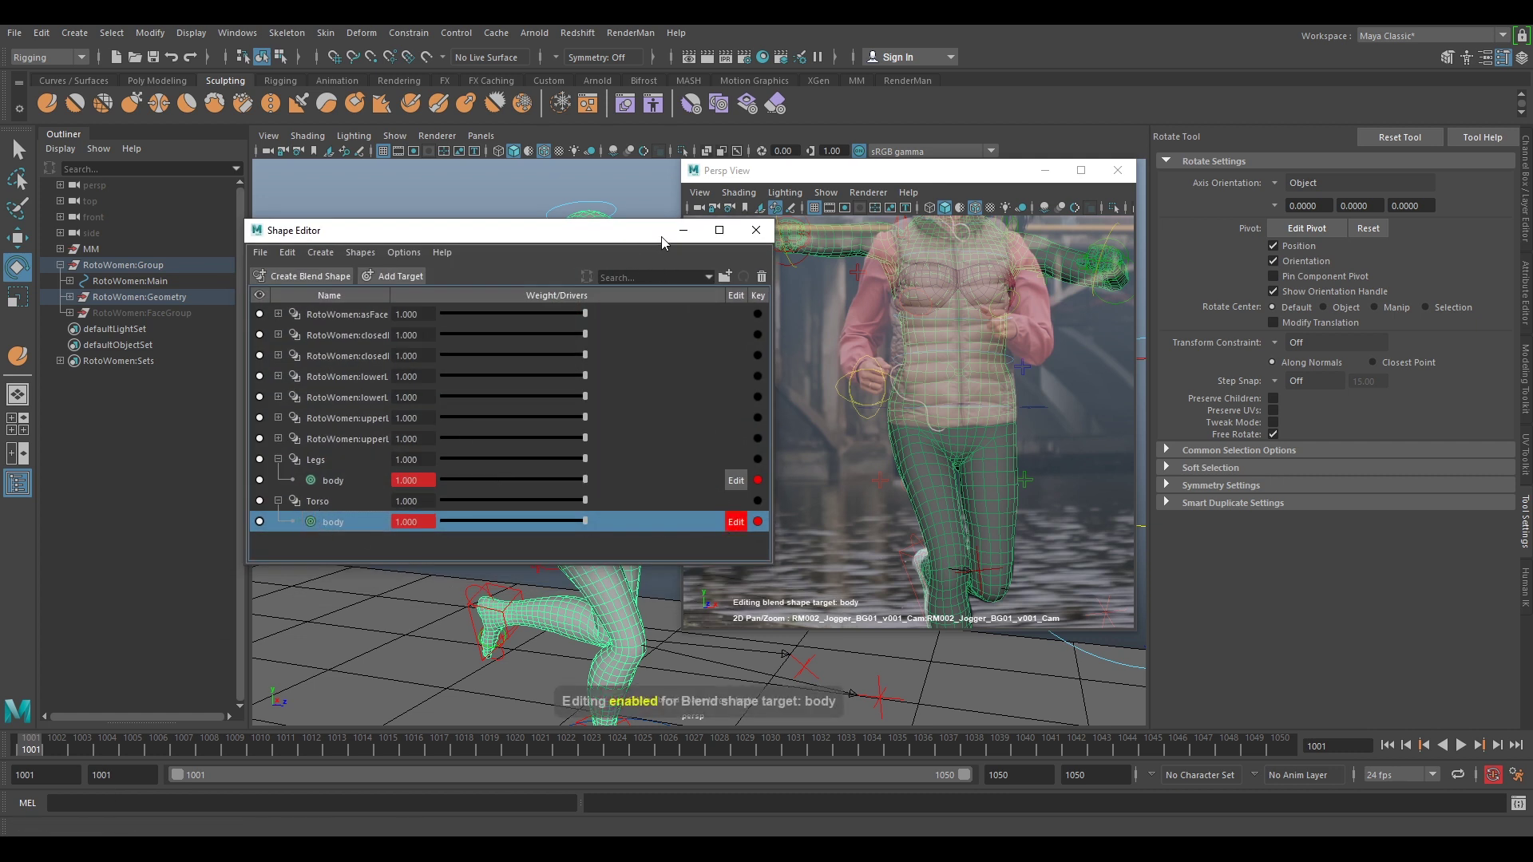
{"action": "left_click", "coordinate": [682, 230]}
{"action": "left_click", "coordinate": [47, 103]}
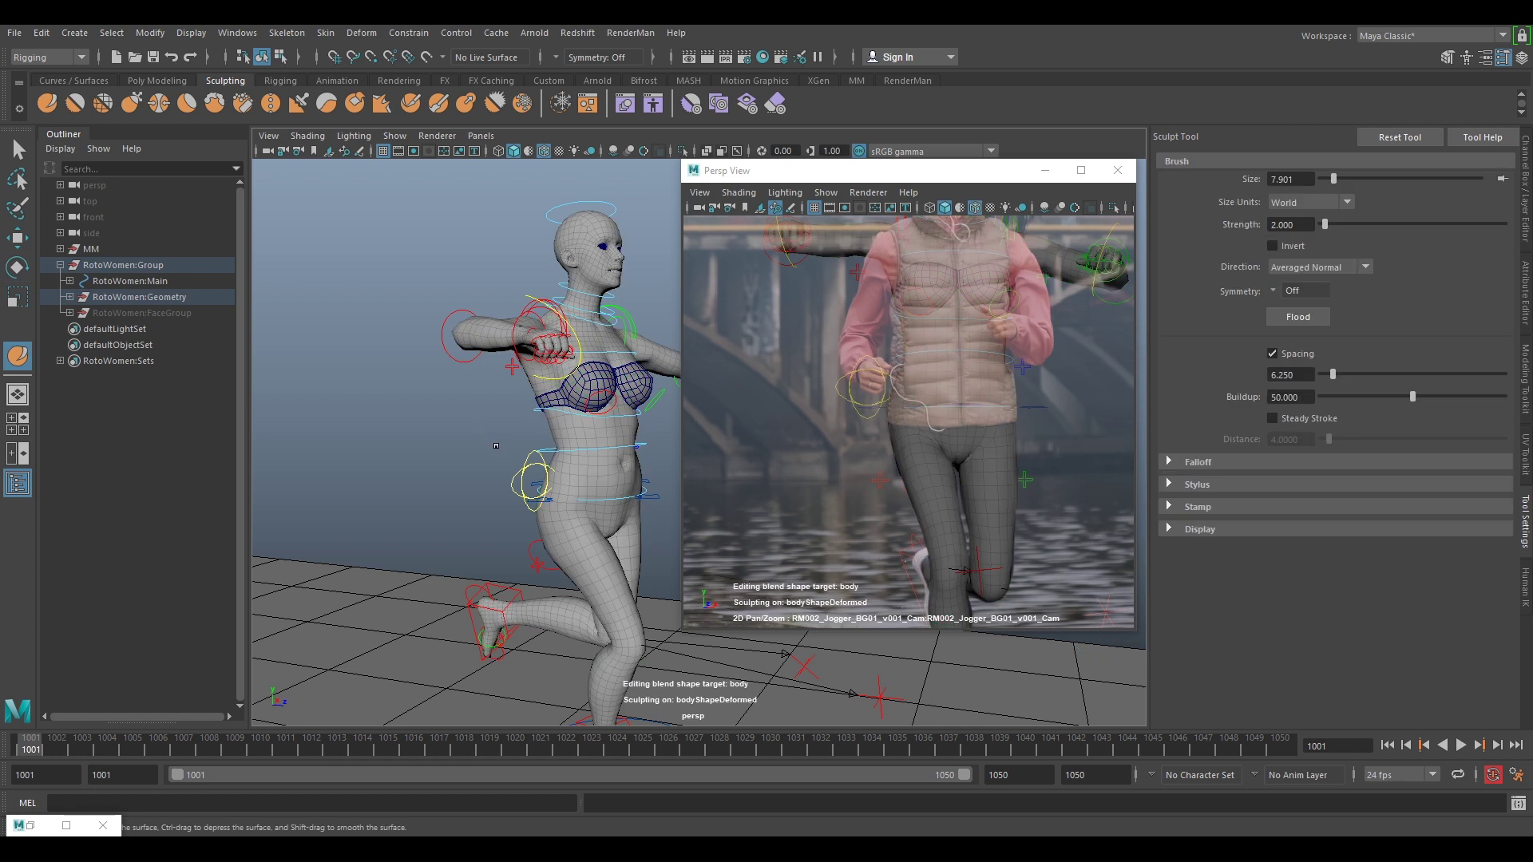
Sculpt the waist and ribs on the body's right side outward to the jogger's vest outline, enlarging the brush to about 9.2
{"action": "left_click_drag", "start_coordinate": [447, 442], "coordinate": [550, 448], "text": "alt"}
{"action": "middle_click_drag", "start_coordinate": [551, 448], "coordinate": [439, 397], "text": "alt"}
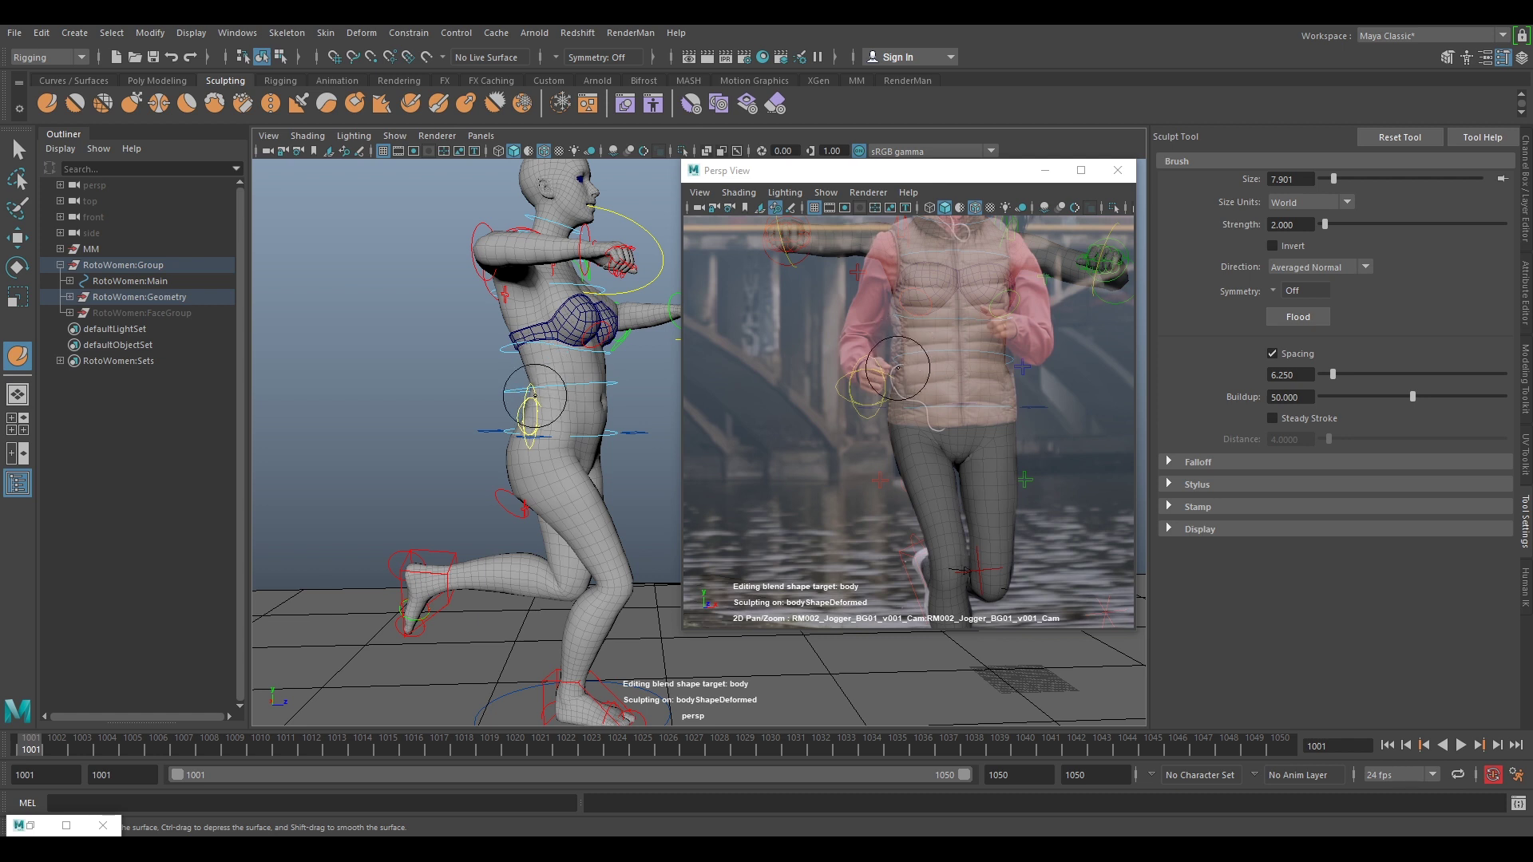
{"action": "mouse_move", "coordinate": [561, 386]}
{"action": "left_mouse_down", "text": "alt"}
{"action": "mouse_move", "coordinate": [619, 410]}
{"action": "mouse_move", "coordinate": [599, 413]}
{"action": "left_mouse_up", "text": "alt"}
{"action": "key", "text": "b"}
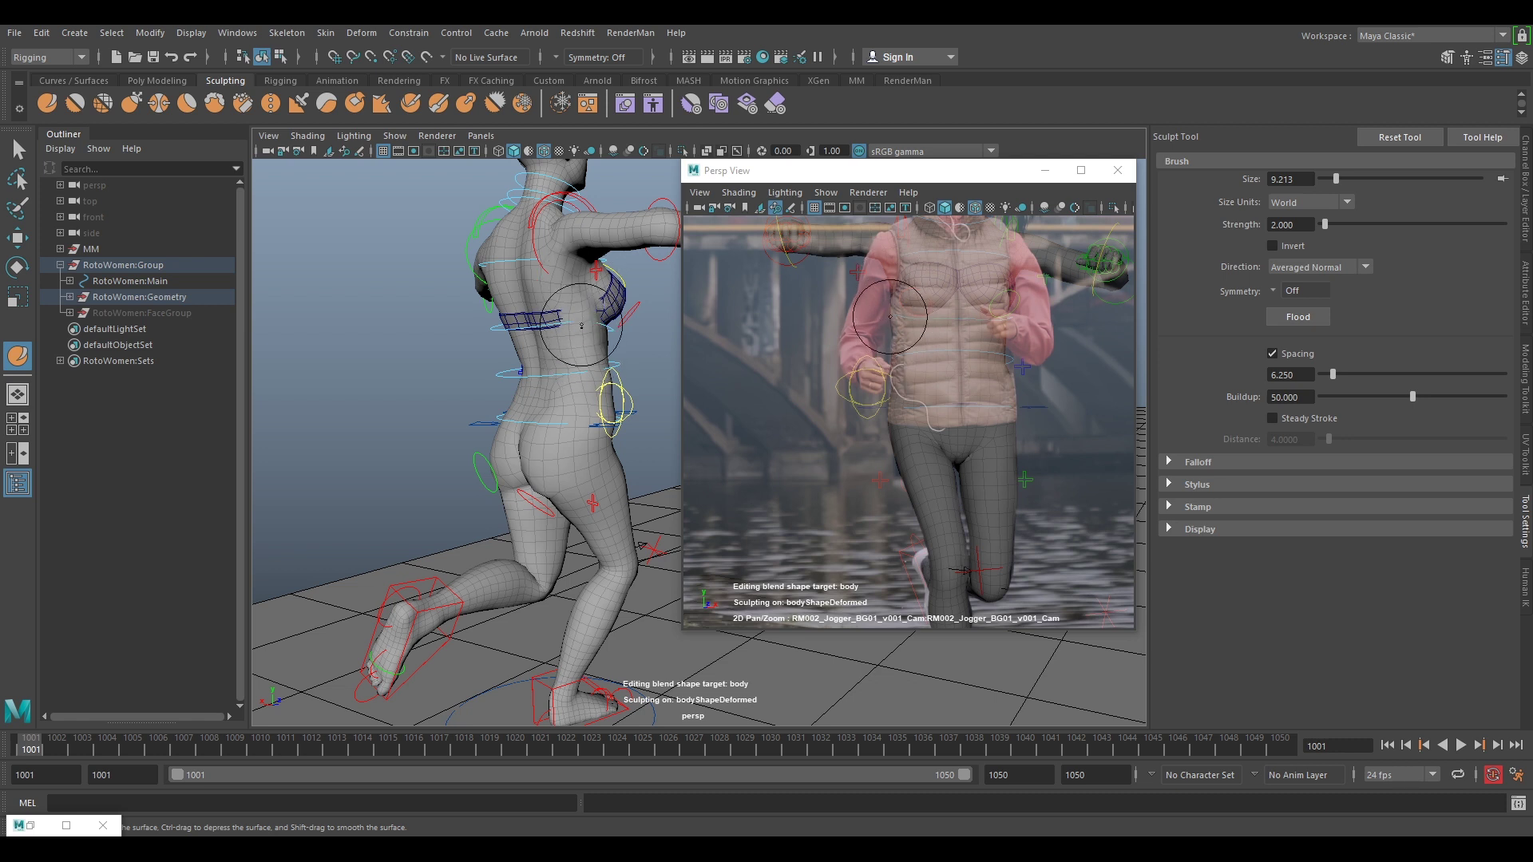
{"action": "left_click_drag", "start_coordinate": [604, 408], "coordinate": [352, 436], "text": "alt"}
{"action": "right_click_drag", "start_coordinate": [375, 441], "coordinate": [561, 462], "text": "alt"}
{"action": "left_click_drag", "start_coordinate": [561, 461], "coordinate": [498, 455], "text": "alt"}
{"action": "middle_click_drag", "start_coordinate": [546, 450], "coordinate": [527, 475], "text": "alt"}
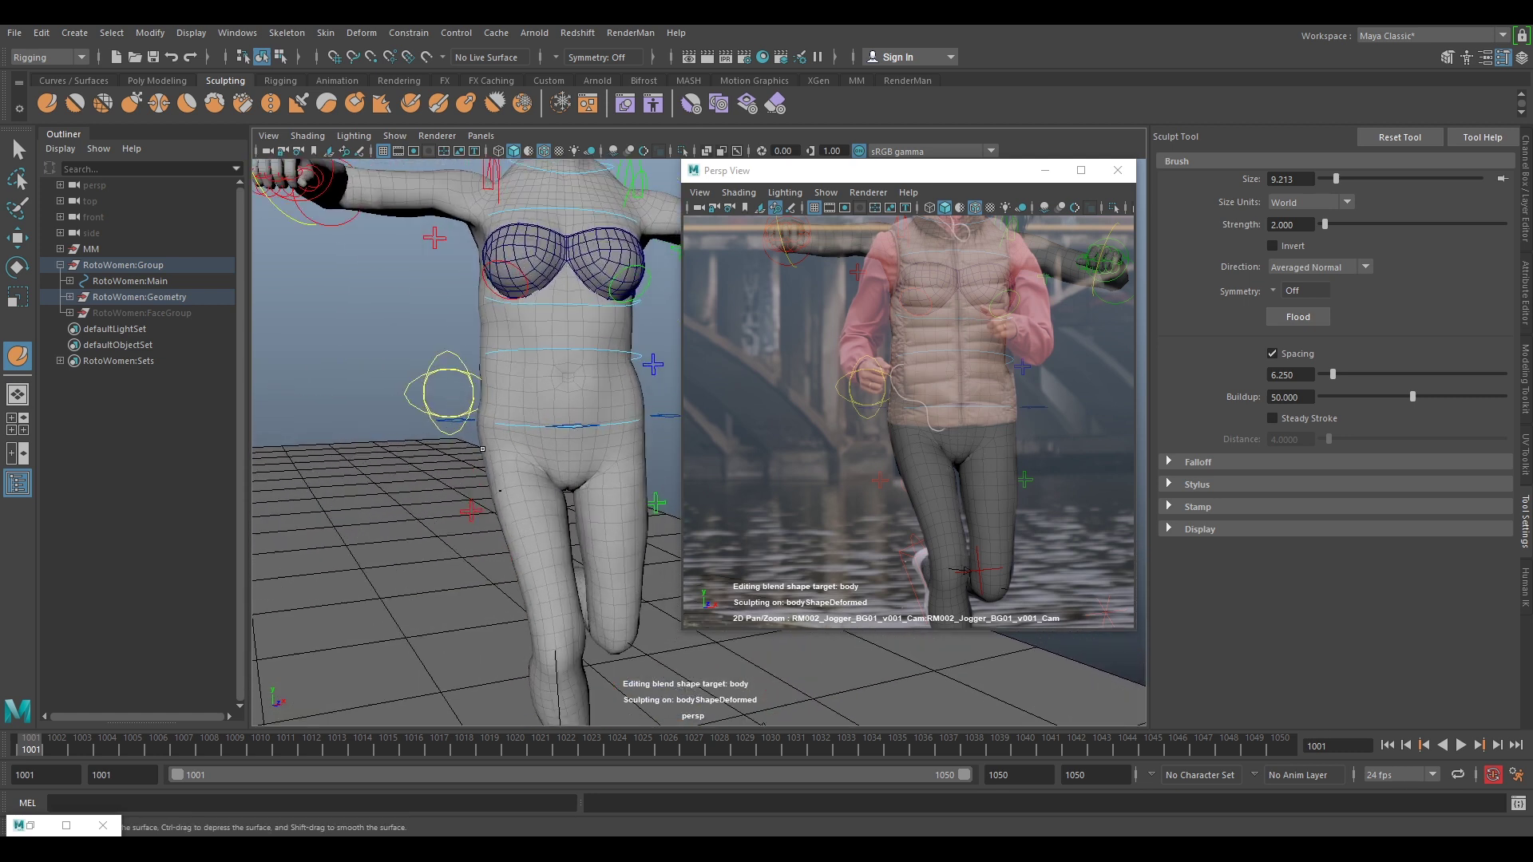
Sculpt the waist and back on the body's left side outward to the jogger's vest outline
{"action": "right_click_drag", "start_coordinate": [526, 474], "coordinate": [479, 471], "text": "alt"}
{"action": "right_click_drag", "start_coordinate": [645, 340], "coordinate": [610, 360], "text": "alt"}
{"action": "left_click_drag", "start_coordinate": [609, 360], "coordinate": [559, 377], "text": "alt"}
{"action": "middle_click_drag", "start_coordinate": [591, 391], "coordinate": [463, 439], "text": "alt"}
{"action": "mouse_move", "coordinate": [587, 457]}
{"action": "left_mouse_down", "text": "alt"}
{"action": "mouse_move", "coordinate": [524, 466]}
{"action": "mouse_move", "coordinate": [559, 439]}
{"action": "mouse_move", "coordinate": [508, 435]}
{"action": "left_mouse_up", "text": "alt"}
{"action": "middle_click_drag", "start_coordinate": [515, 439], "coordinate": [575, 468], "text": "alt"}
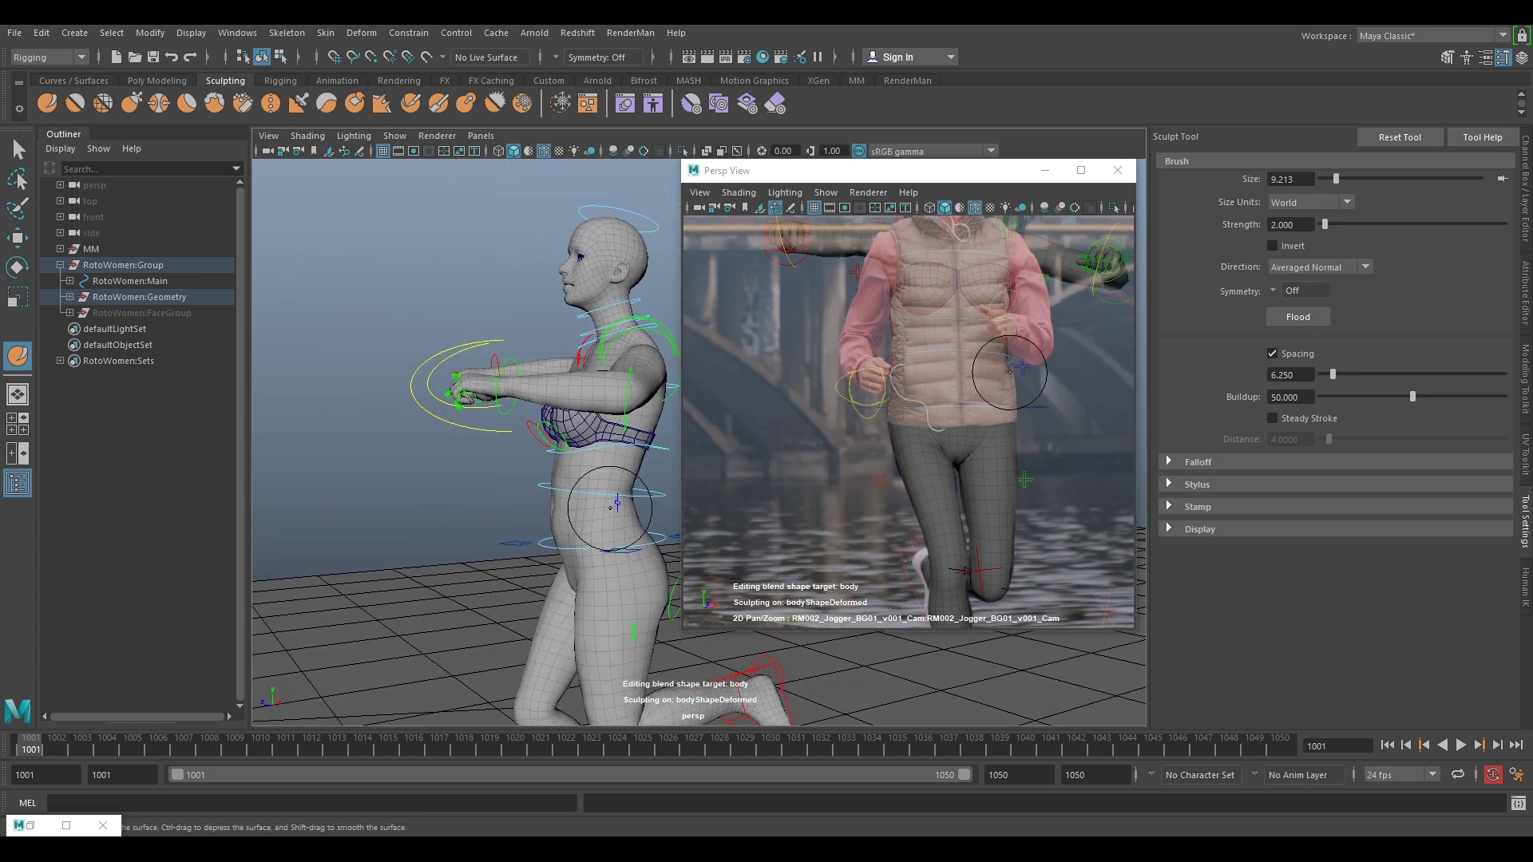
{"action": "left_click_drag", "start_coordinate": [595, 471], "coordinate": [659, 476], "text": "alt"}
{"action": "left_click_drag", "start_coordinate": [383, 517], "coordinate": [474, 513], "text": "alt"}
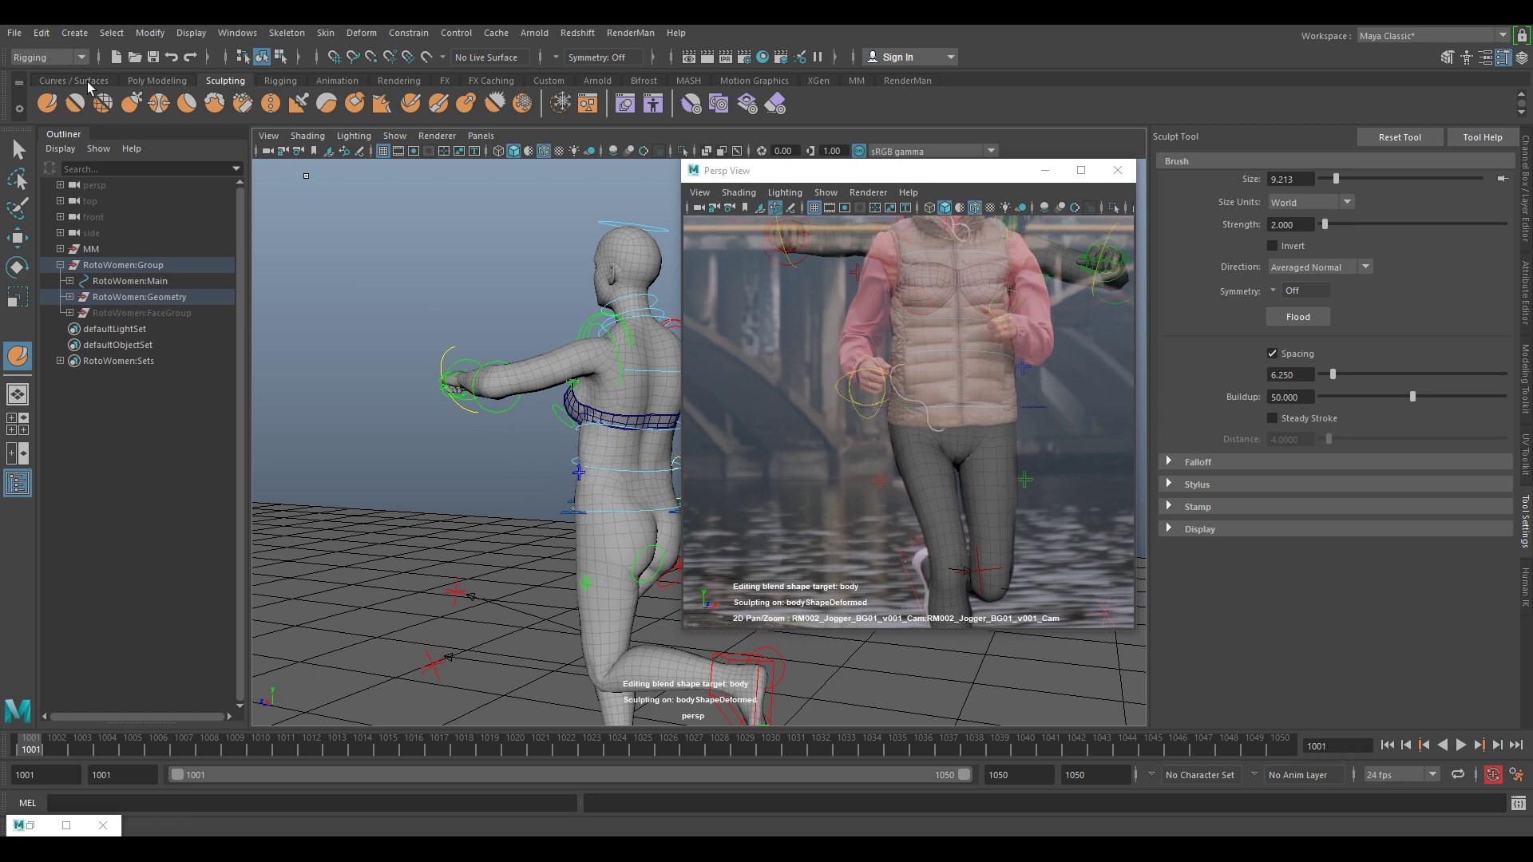
Even out the mesh on both sides of the sculpted torso with the Relax tool
{"action": "left_click", "coordinate": [102, 105]}
{"action": "left_click_drag", "start_coordinate": [616, 486], "coordinate": [578, 441], "text": "alt"}
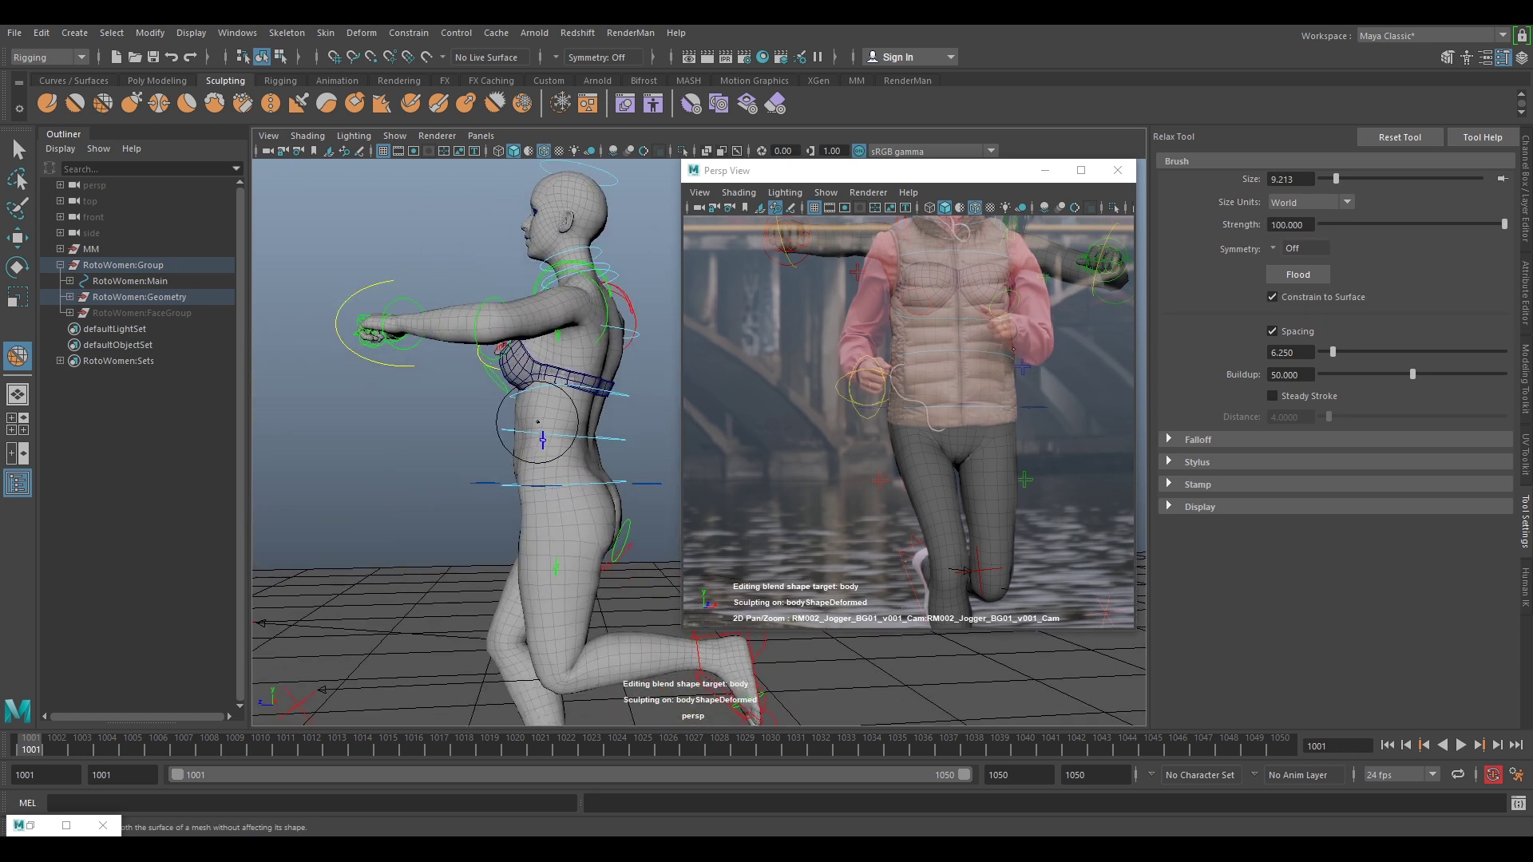
{"action": "mouse_move", "coordinate": [549, 467]}
{"action": "left_mouse_down", "text": "alt"}
{"action": "mouse_move", "coordinate": [528, 501]}
{"action": "mouse_move", "coordinate": [502, 403]}
{"action": "mouse_move", "coordinate": [479, 434]}
{"action": "mouse_move", "coordinate": [565, 428]}
{"action": "left_mouse_up", "text": "alt"}
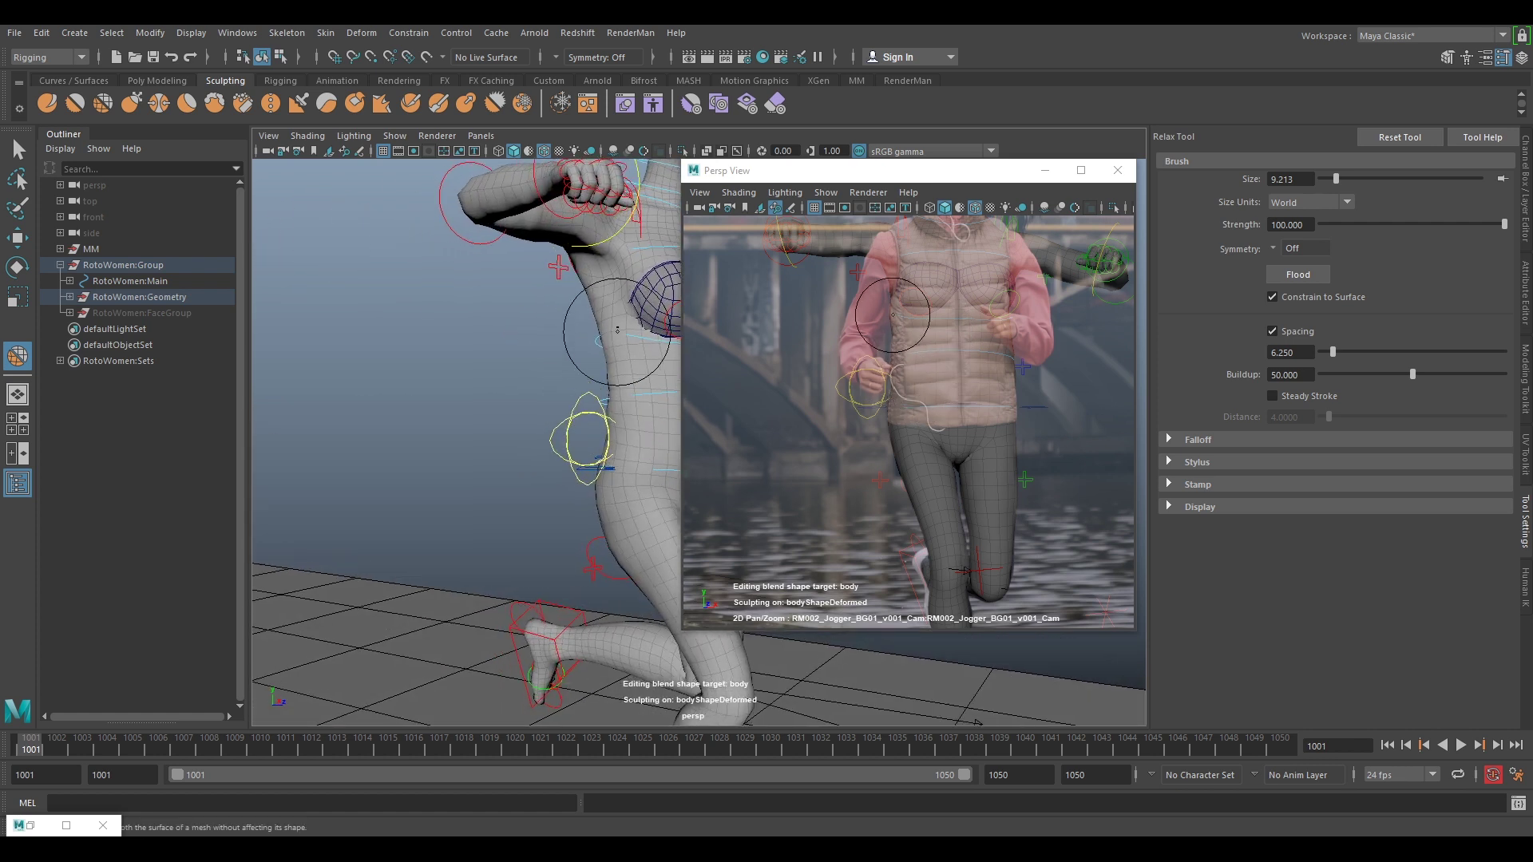
{"action": "left_click_drag", "start_coordinate": [623, 417], "coordinate": [511, 431], "text": "alt"}
Leave the Relax brush, select the bikini top mesh on the chest and hide it
{"action": "left_click", "coordinate": [18, 149]}
{"action": "left_click", "coordinate": [422, 316]}
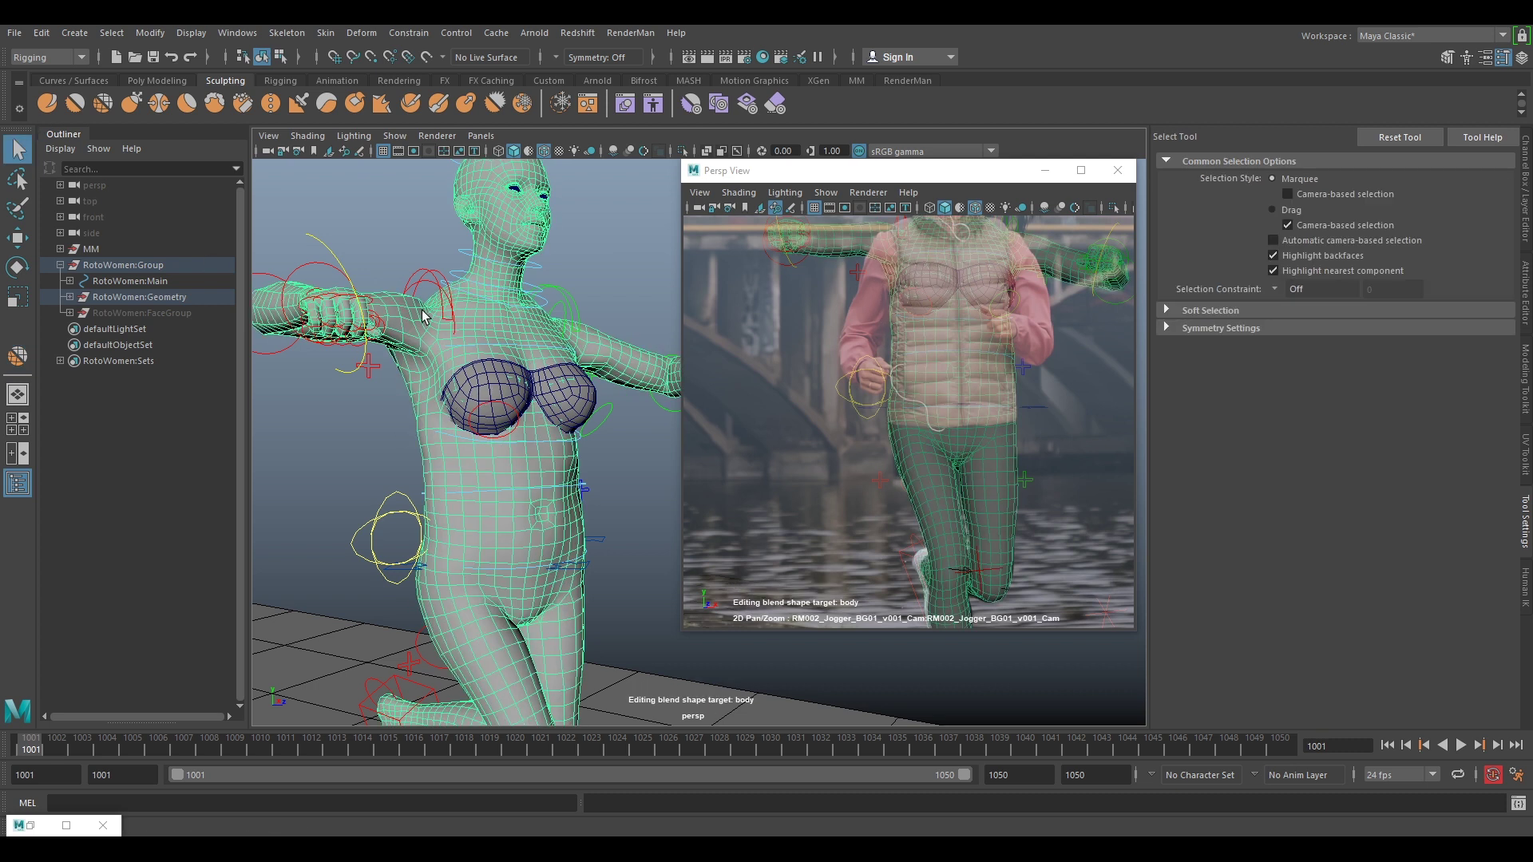
{"action": "left_click", "coordinate": [491, 386]}
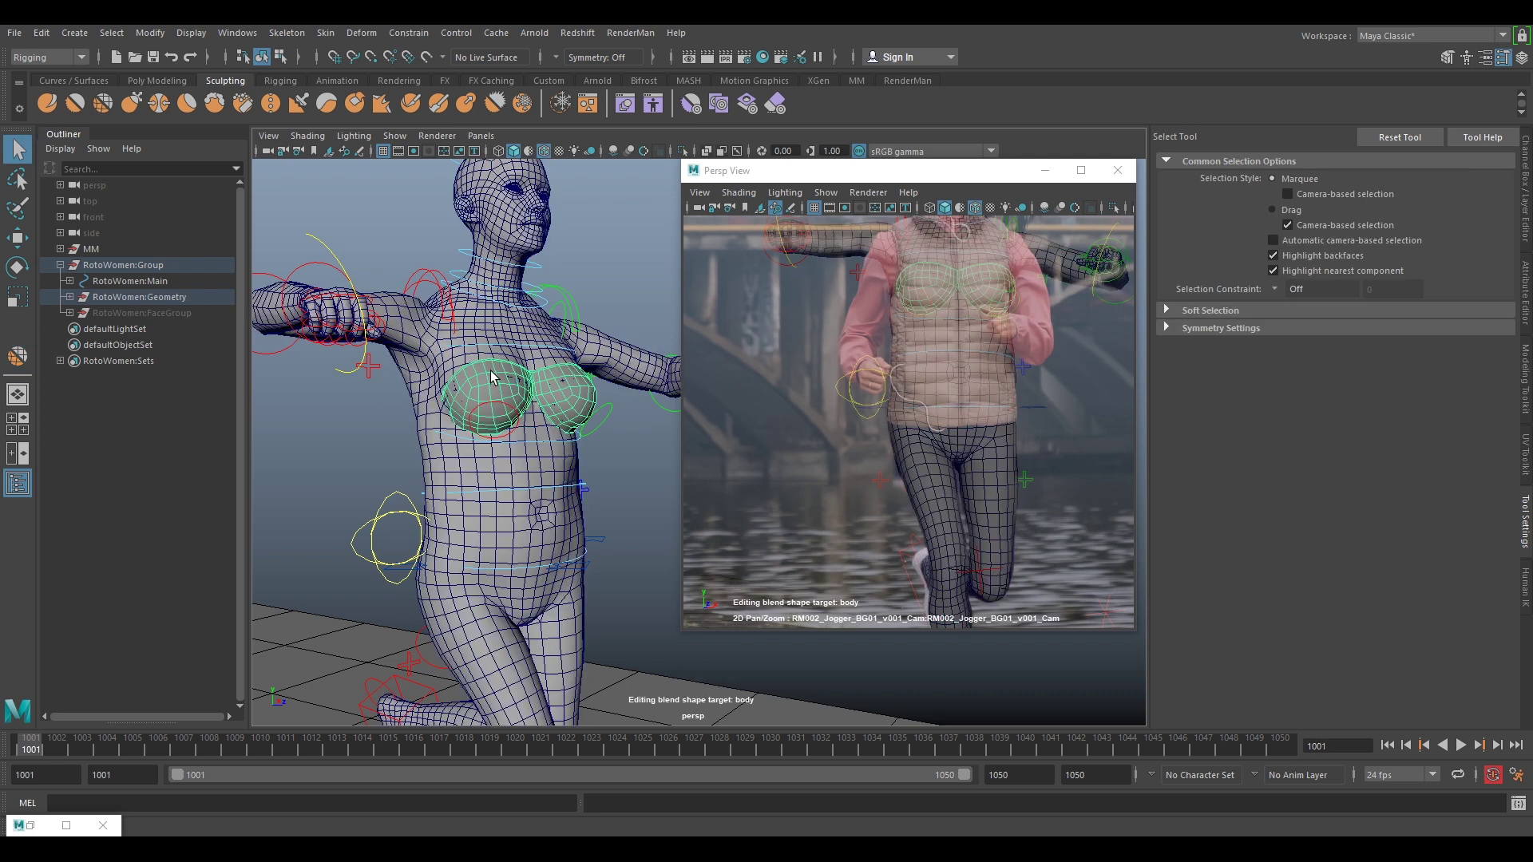
{"action": "key", "text": "h"}
{"action": "left_click_drag", "start_coordinate": [510, 451], "coordinate": [243, 363], "text": "alt"}
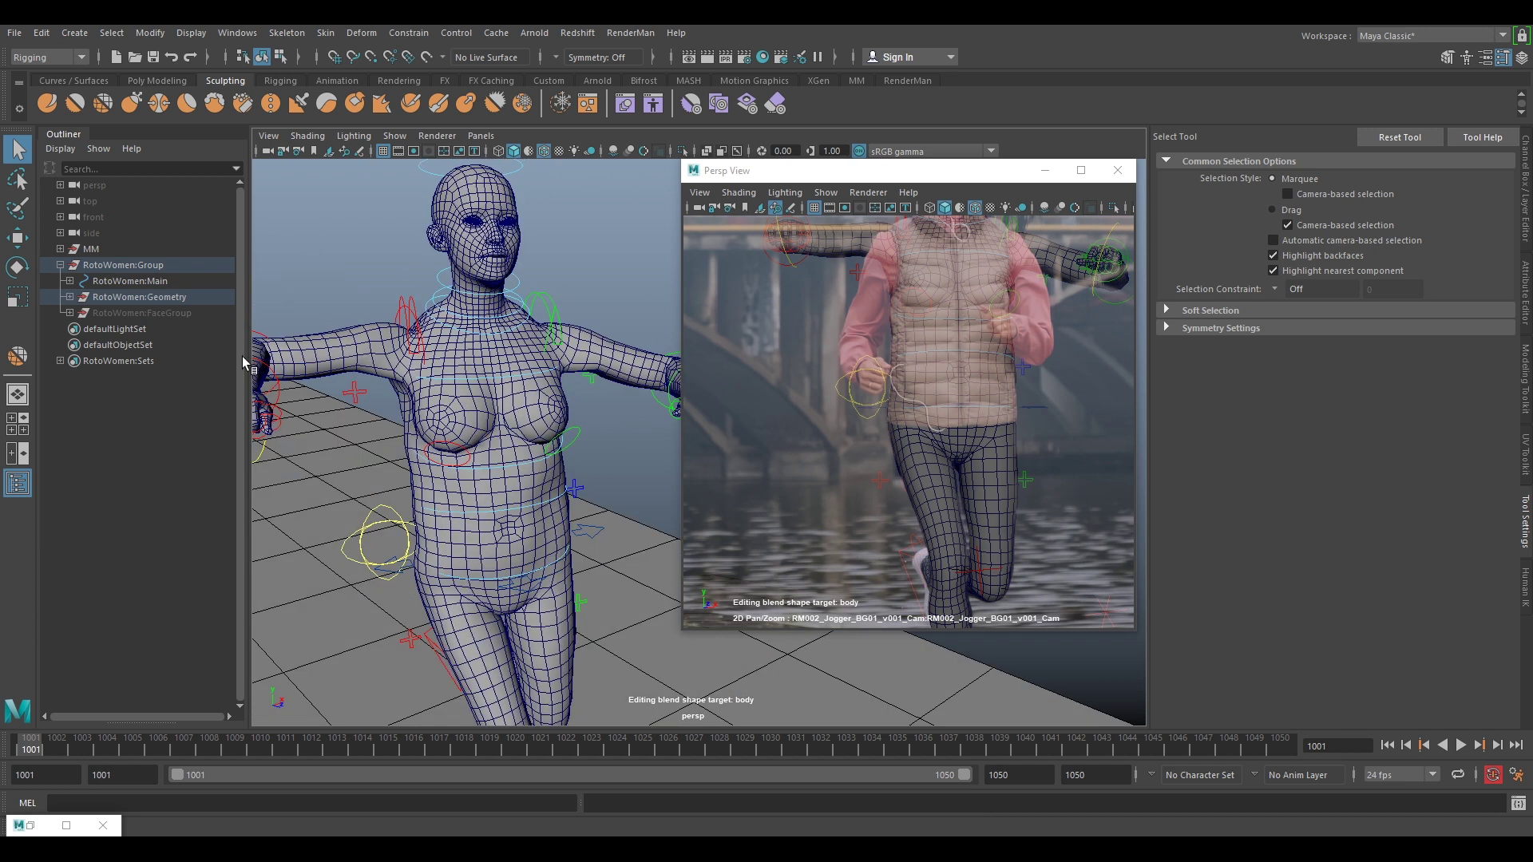
{"action": "left_click", "coordinate": [75, 103]}
{"action": "left_click", "coordinate": [455, 411]}
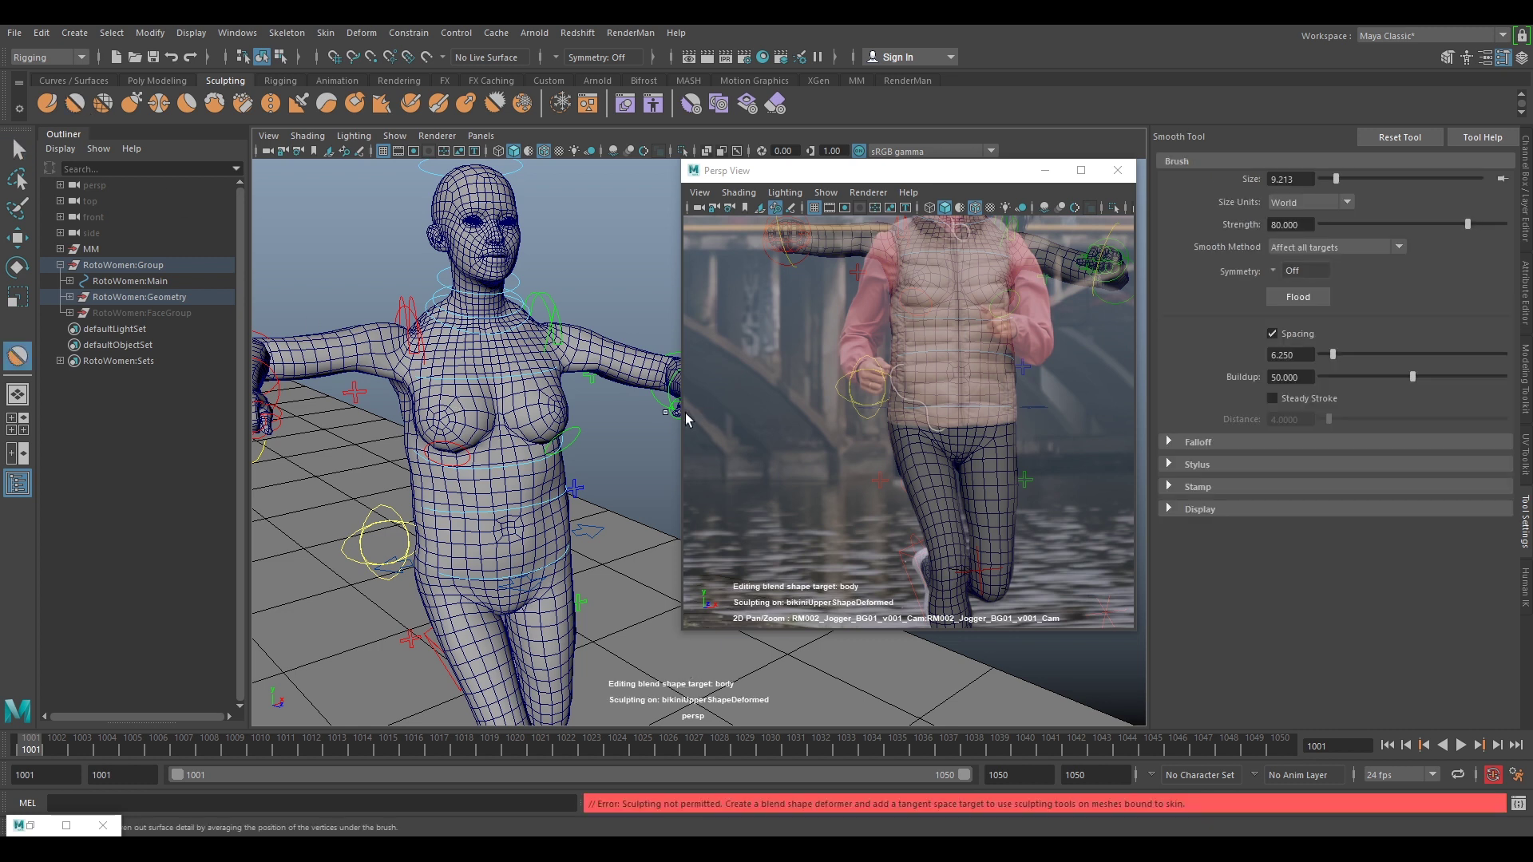
{"action": "left_click", "coordinate": [17, 149]}
Select the body mesh and flatten the breasts with the Smooth tool at size 9.213 and strength 80
{"action": "left_click", "coordinate": [489, 489]}
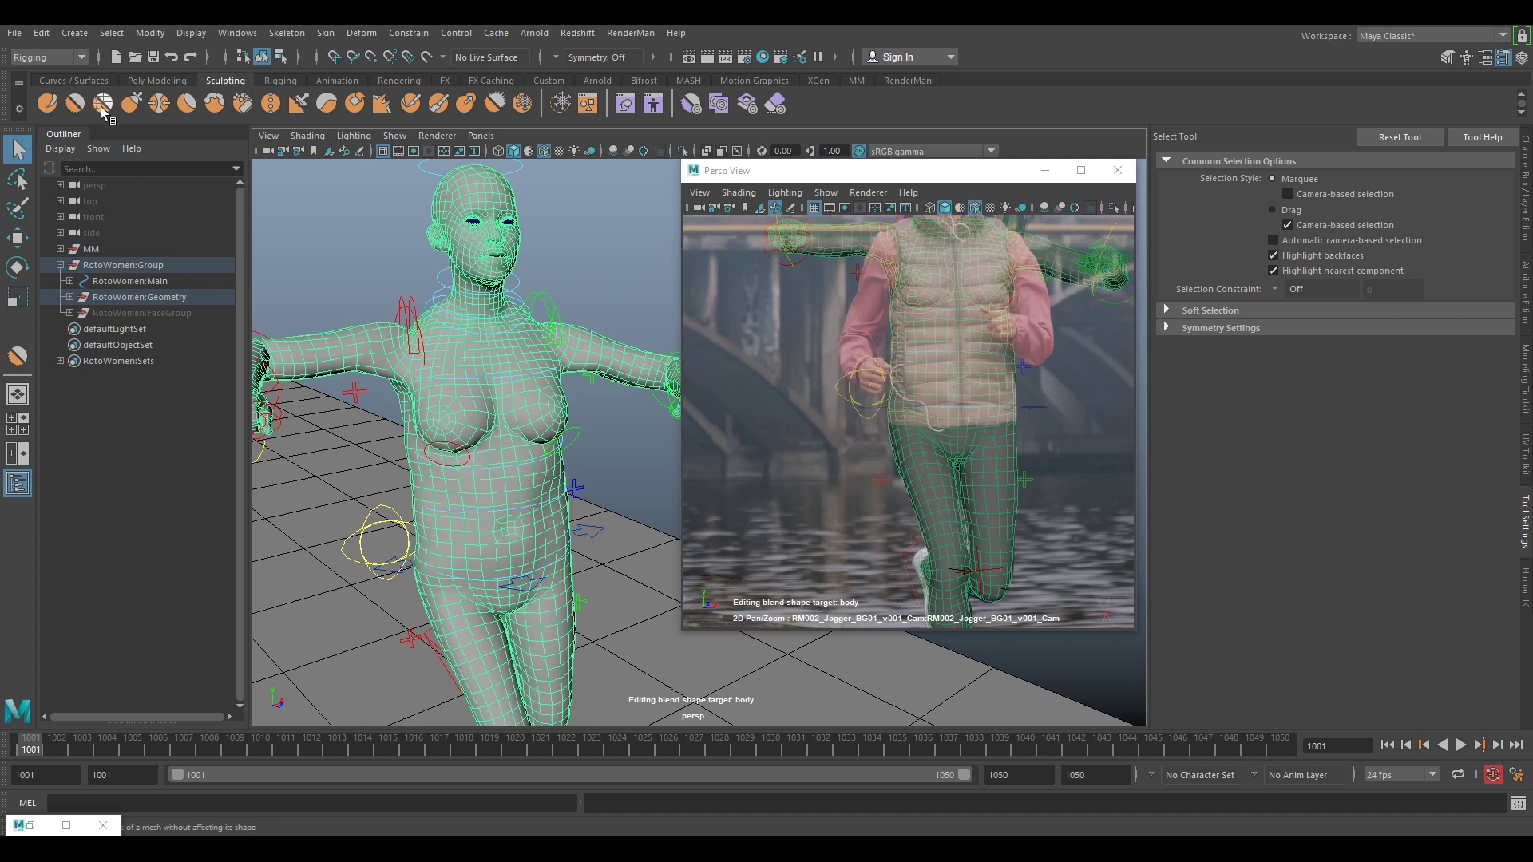
{"action": "left_click", "coordinate": [74, 103]}
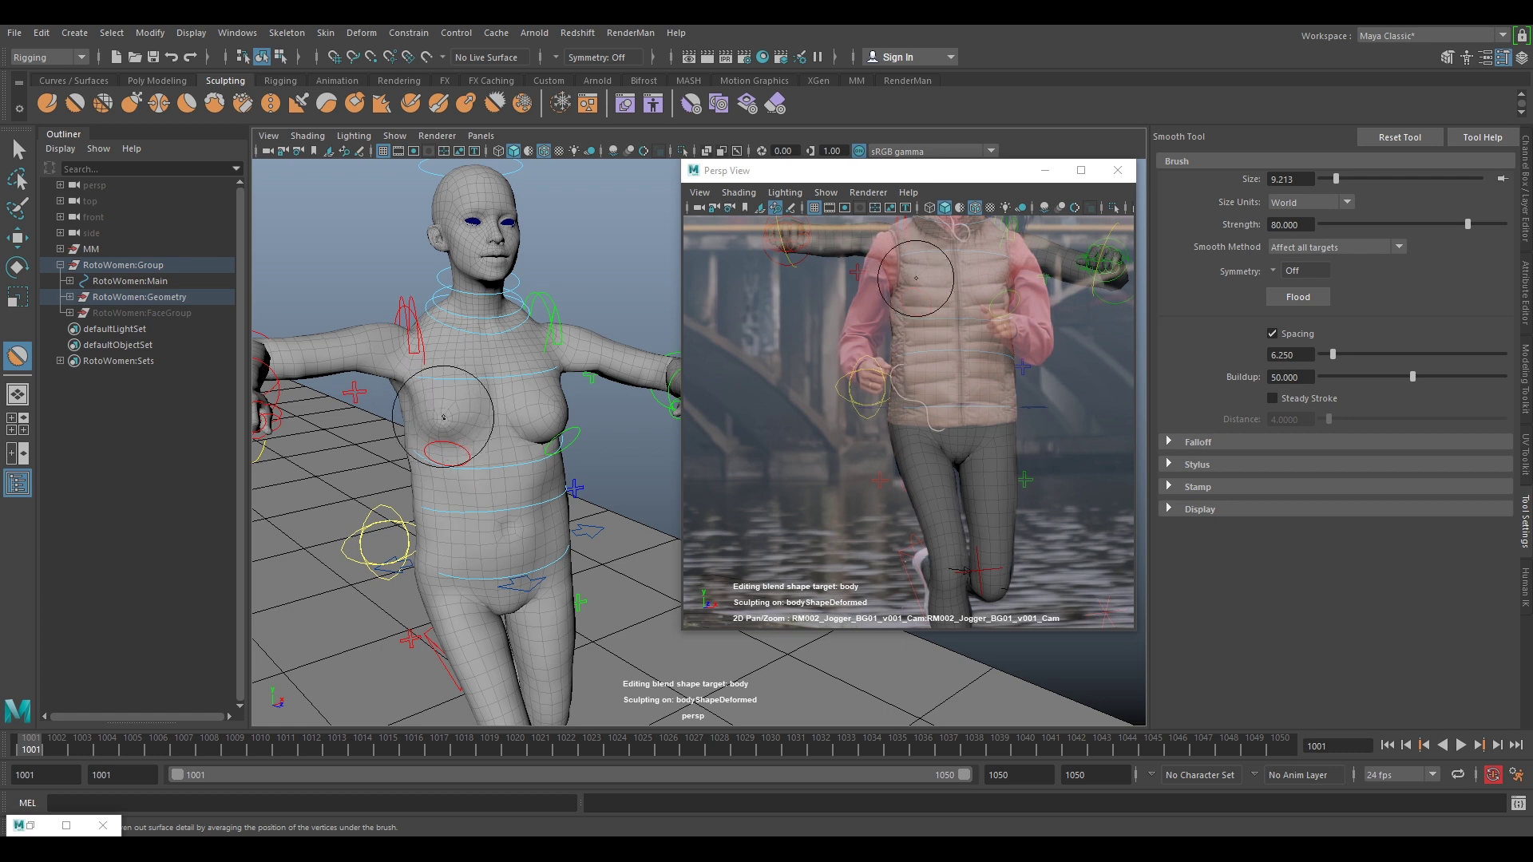
{"action": "mouse_move", "coordinate": [530, 435]}
{"action": "left_mouse_down", "text": "alt"}
{"action": "mouse_move", "coordinate": [404, 445]}
{"action": "mouse_move", "coordinate": [414, 425]}
{"action": "mouse_move", "coordinate": [533, 446]}
{"action": "mouse_move", "coordinate": [504, 433]}
{"action": "left_mouse_up", "text": "alt"}
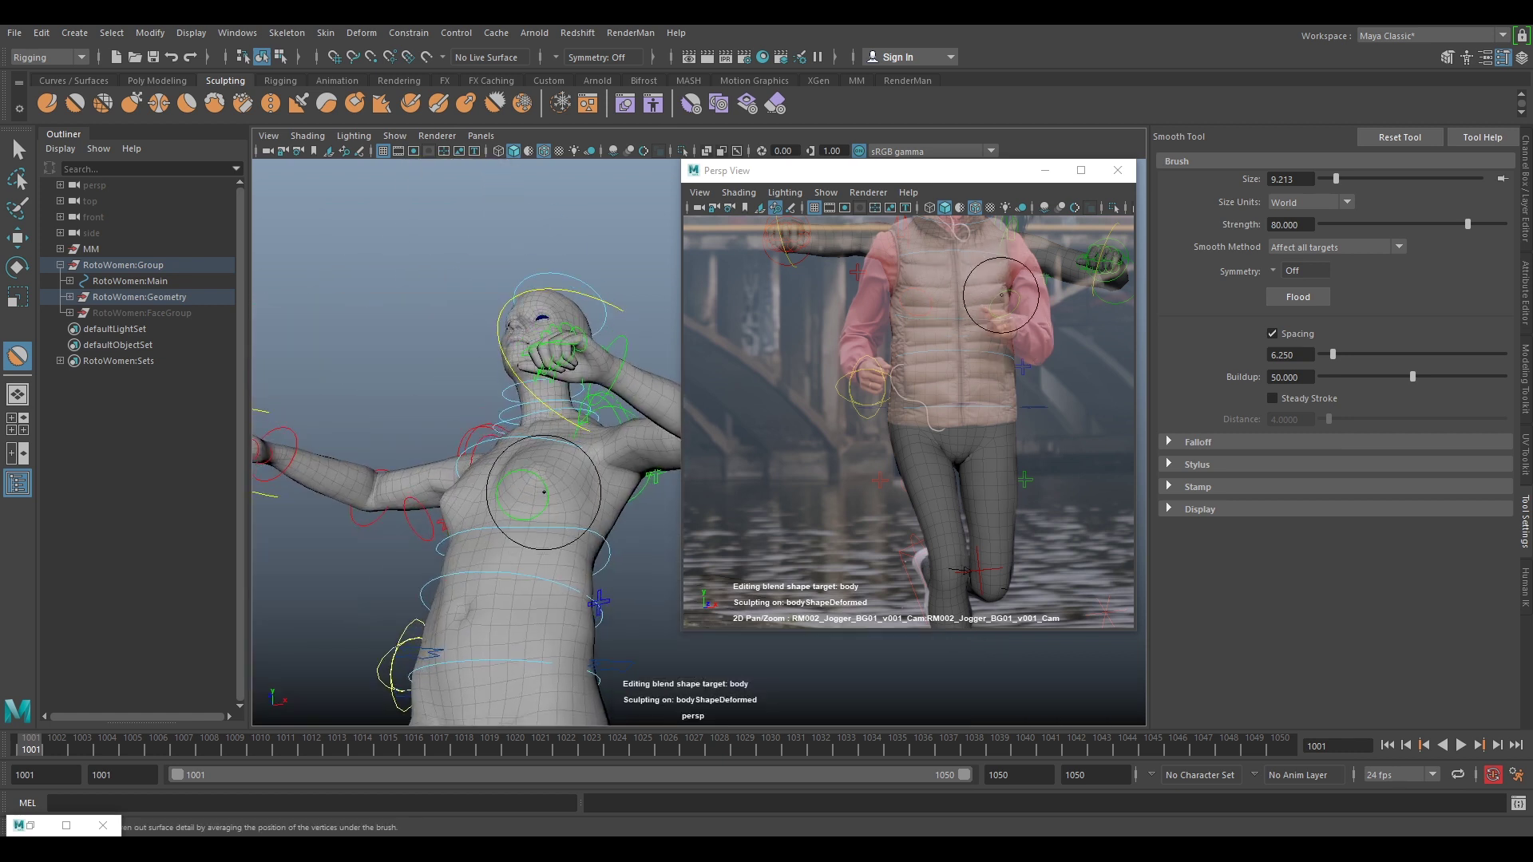
{"action": "left_click_drag", "start_coordinate": [505, 475], "coordinate": [558, 570], "text": "alt"}
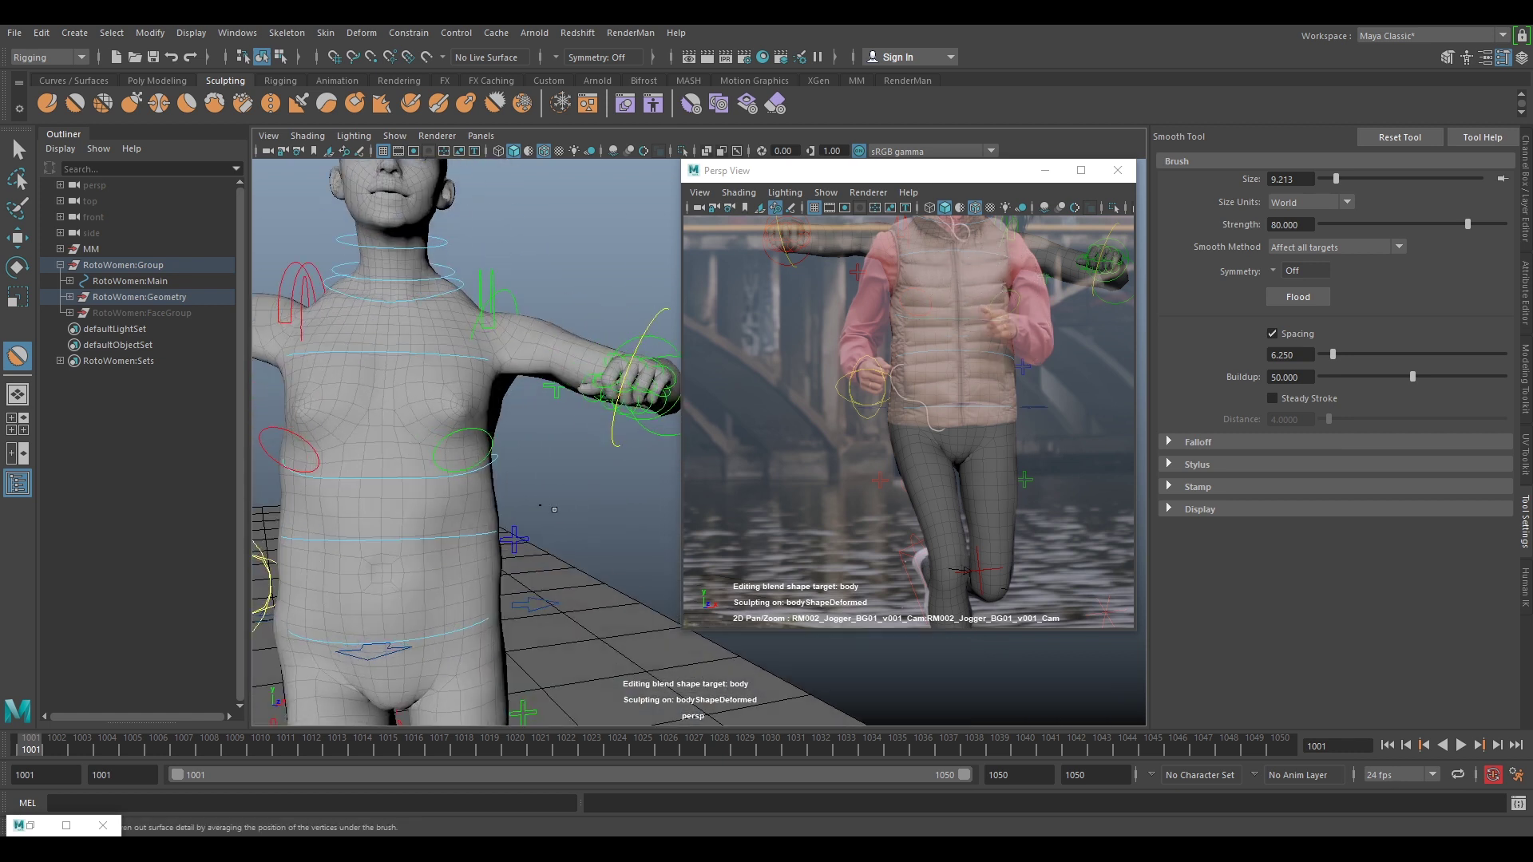
{"action": "middle_click_drag", "start_coordinate": [403, 431], "coordinate": [468, 405], "text": "alt"}
{"action": "left_click_drag", "start_coordinate": [469, 405], "coordinate": [514, 419], "text": "alt"}
{"action": "middle_click_drag", "start_coordinate": [431, 406], "coordinate": [457, 463], "text": "alt"}
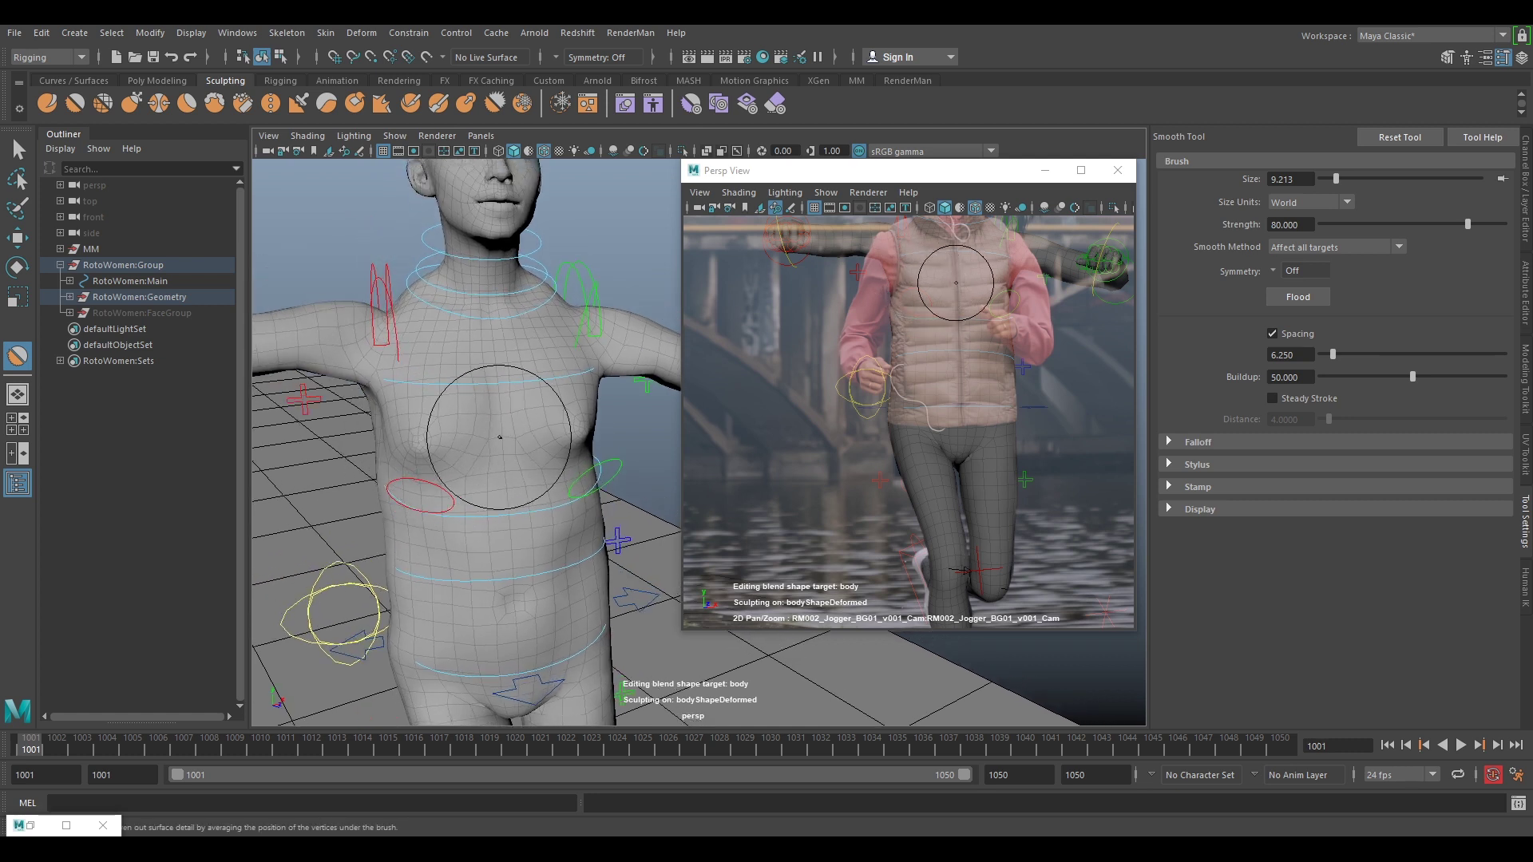
{"action": "mouse_move", "coordinate": [530, 428]}
{"action": "left_mouse_down", "text": "alt"}
{"action": "mouse_move", "coordinate": [493, 465]}
{"action": "mouse_move", "coordinate": [444, 390]}
{"action": "mouse_move", "coordinate": [589, 501]}
{"action": "mouse_move", "coordinate": [570, 518]}
{"action": "left_mouse_up", "text": "alt"}
Even out the chest mesh with the Relax tool at strength 100, and leave the sculpting brush
{"action": "left_click", "coordinate": [104, 107]}
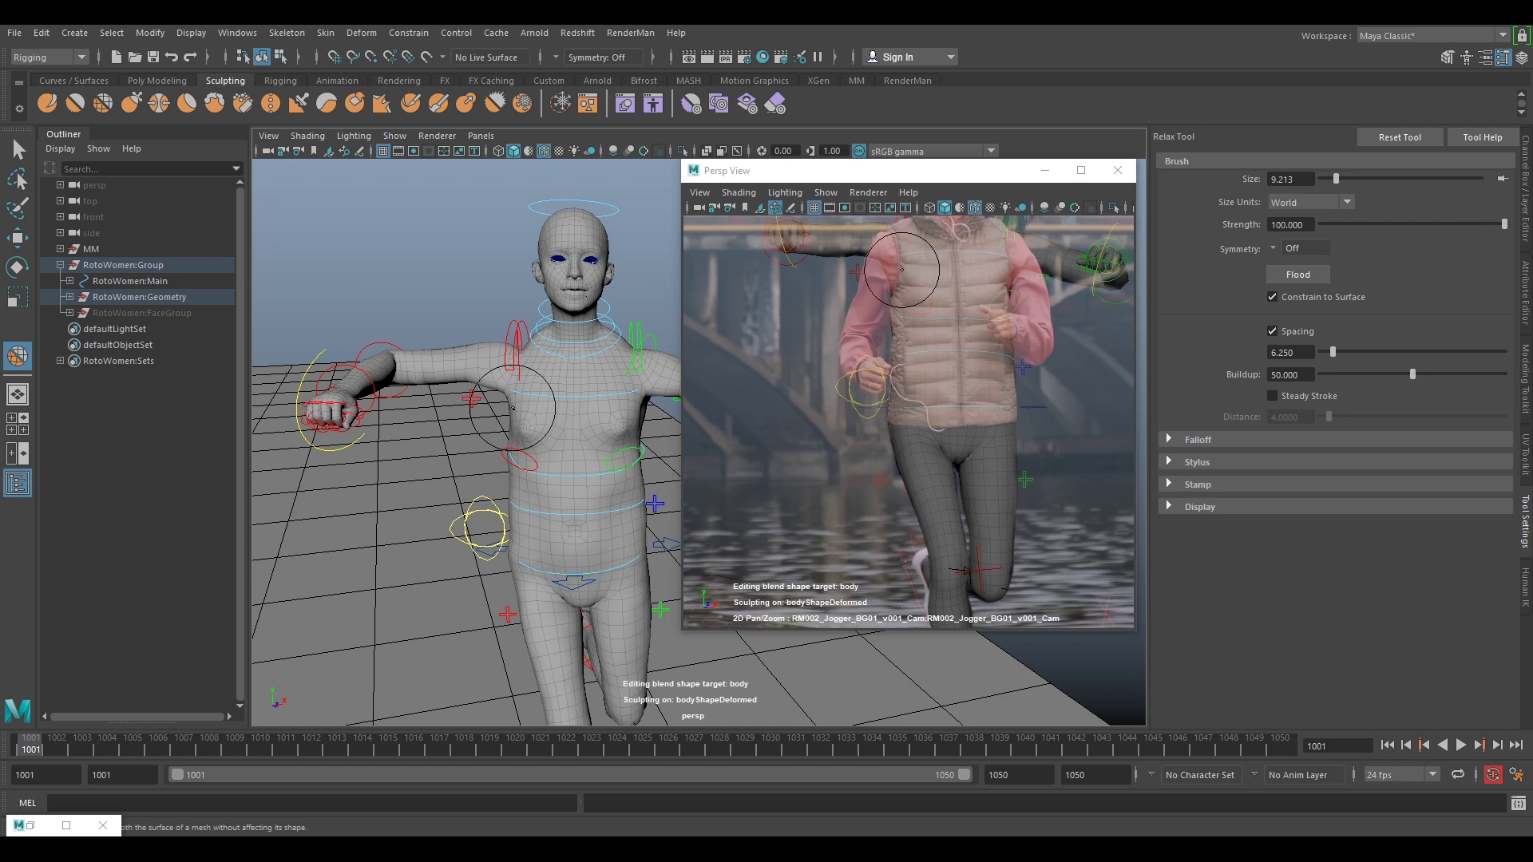
{"action": "left_click_drag", "start_coordinate": [551, 435], "coordinate": [511, 447], "text": "alt"}
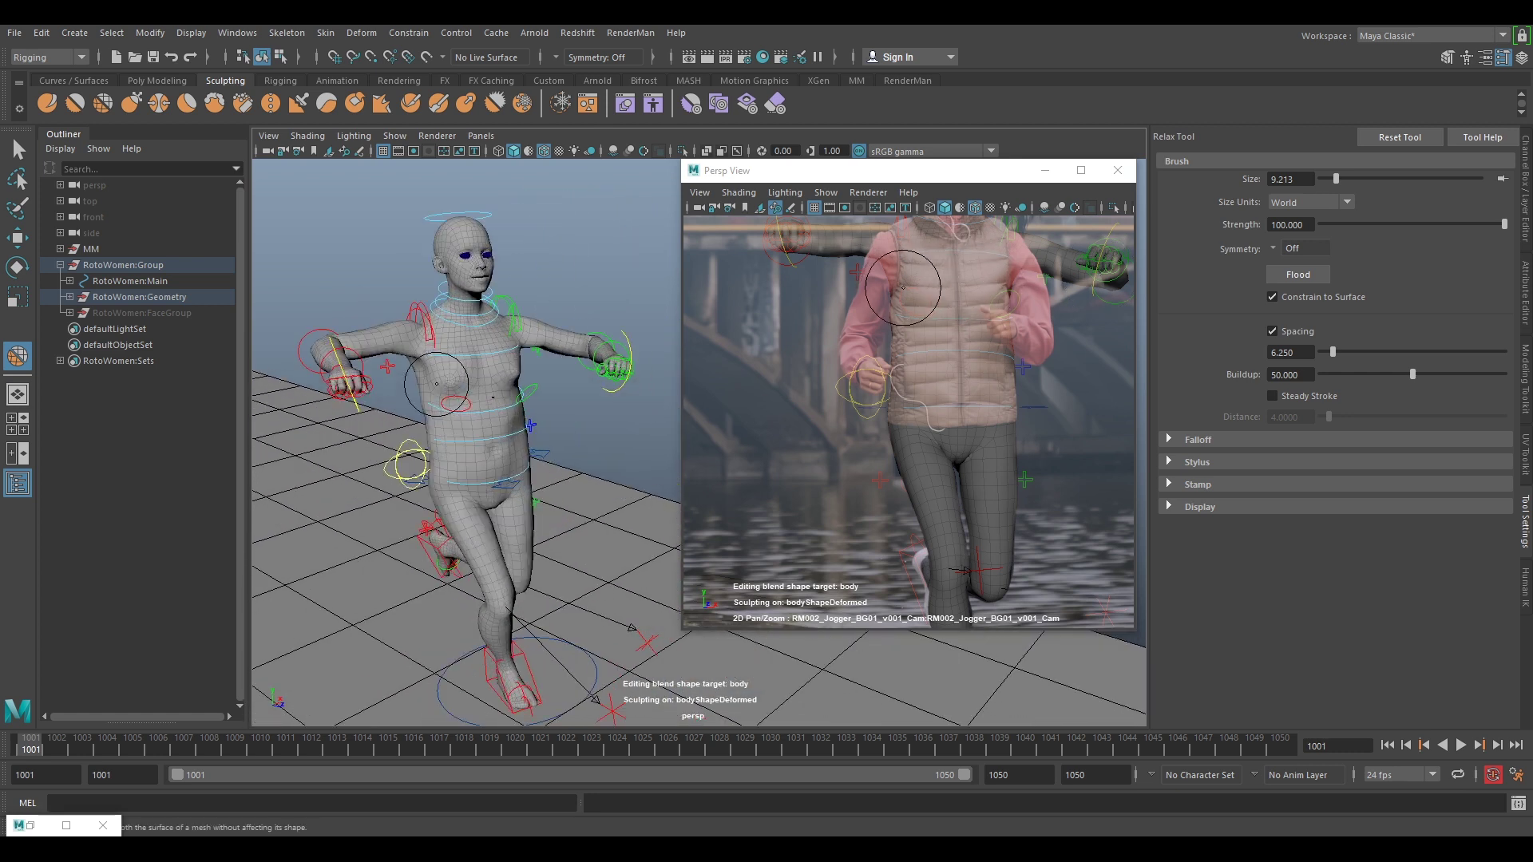
{"action": "left_click", "coordinate": [18, 149]}
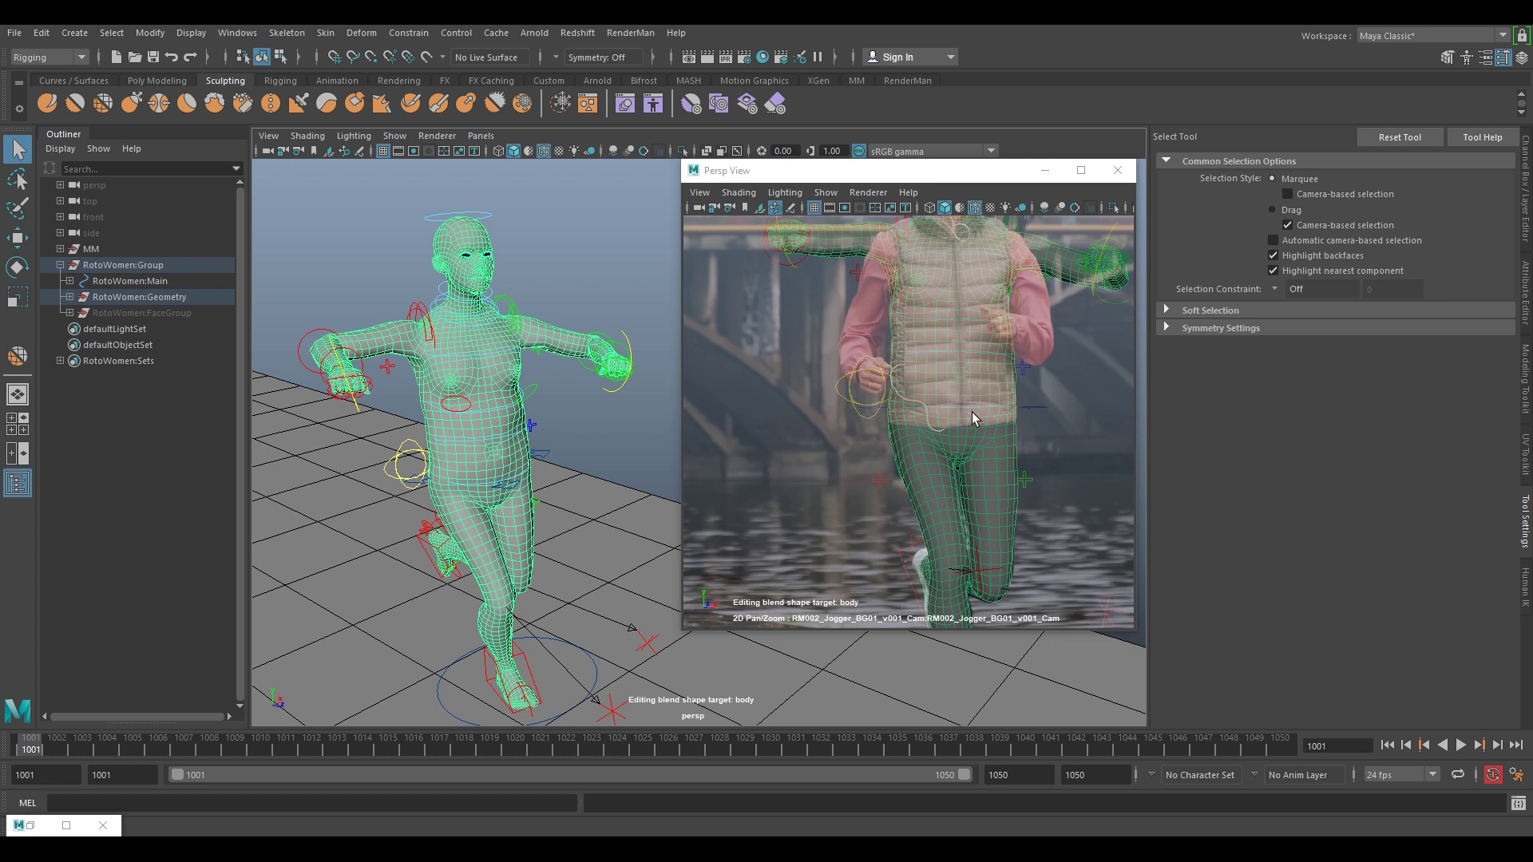
Rotate the control at the body's right shoulder to lower that arm toward the jogger's arm in the camera view
{"action": "left_click", "coordinate": [414, 322]}
{"action": "key", "text": "e"}
{"action": "left_click_drag", "start_coordinate": [281, 278], "coordinate": [332, 456]}
{"action": "right_click_drag", "start_coordinate": [1014, 523], "coordinate": [1112, 532]}
{"action": "middle_click_drag", "start_coordinate": [835, 368], "coordinate": [878, 460]}
{"action": "right_click_drag", "start_coordinate": [878, 460], "coordinate": [998, 469]}
{"action": "left_click_drag", "start_coordinate": [944, 271], "coordinate": [938, 281]}
{"action": "right_click_drag", "start_coordinate": [982, 416], "coordinate": [854, 412]}
Rotate the control at the body's left shoulder to lower that arm into the jogger's bent-arm pose
{"action": "left_click_drag", "start_coordinate": [609, 404], "coordinate": [559, 435], "text": "alt"}
{"action": "left_click", "coordinate": [648, 269]}
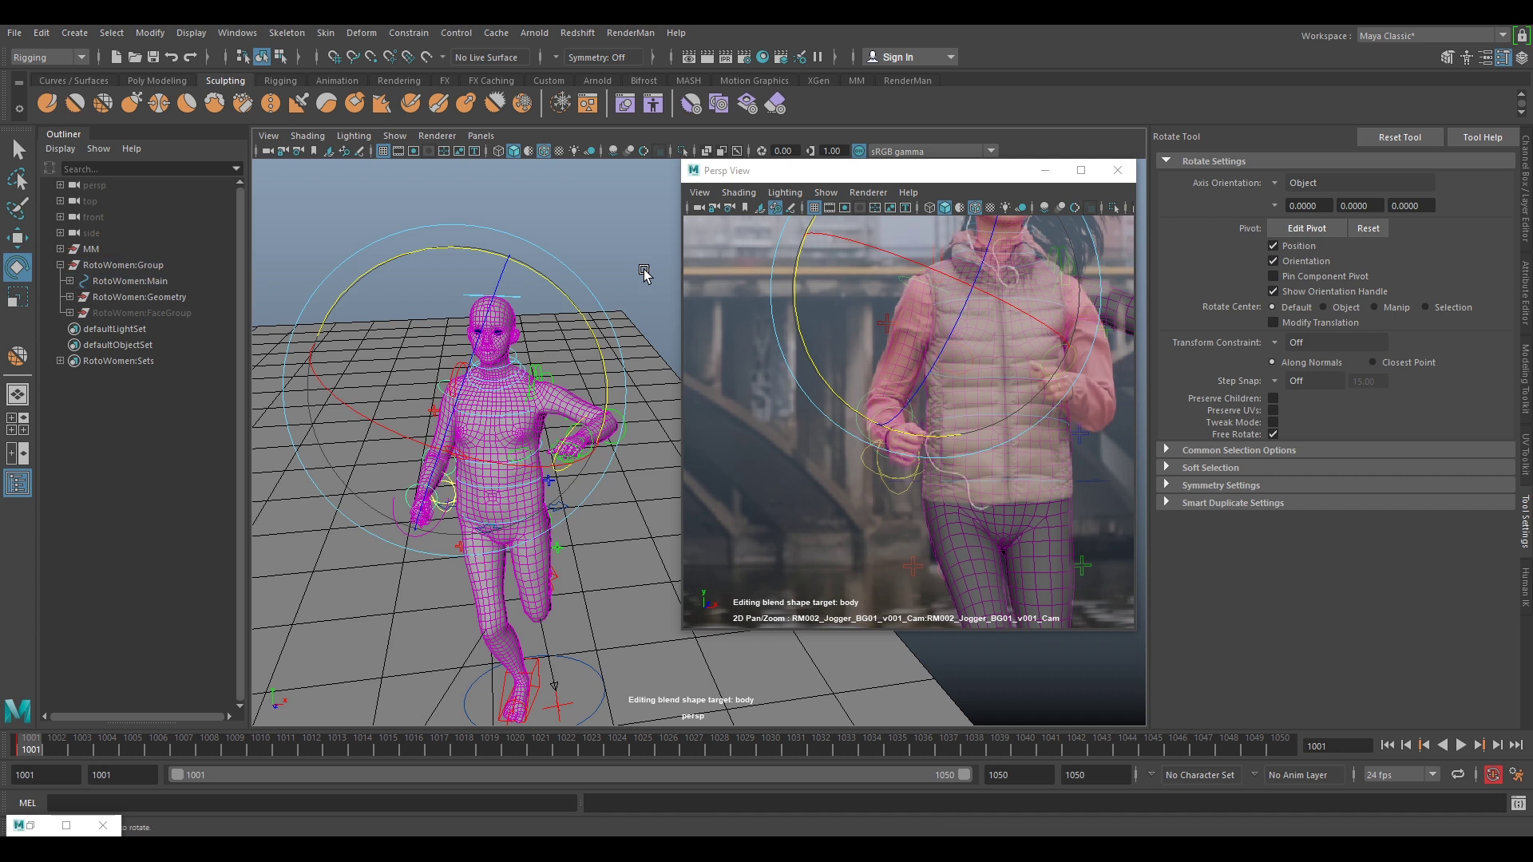
{"action": "left_click", "coordinate": [554, 371]}
{"action": "left_click_drag", "start_coordinate": [638, 328], "coordinate": [596, 446]}
{"action": "right_click_drag", "start_coordinate": [595, 446], "coordinate": [506, 534], "text": "alt"}
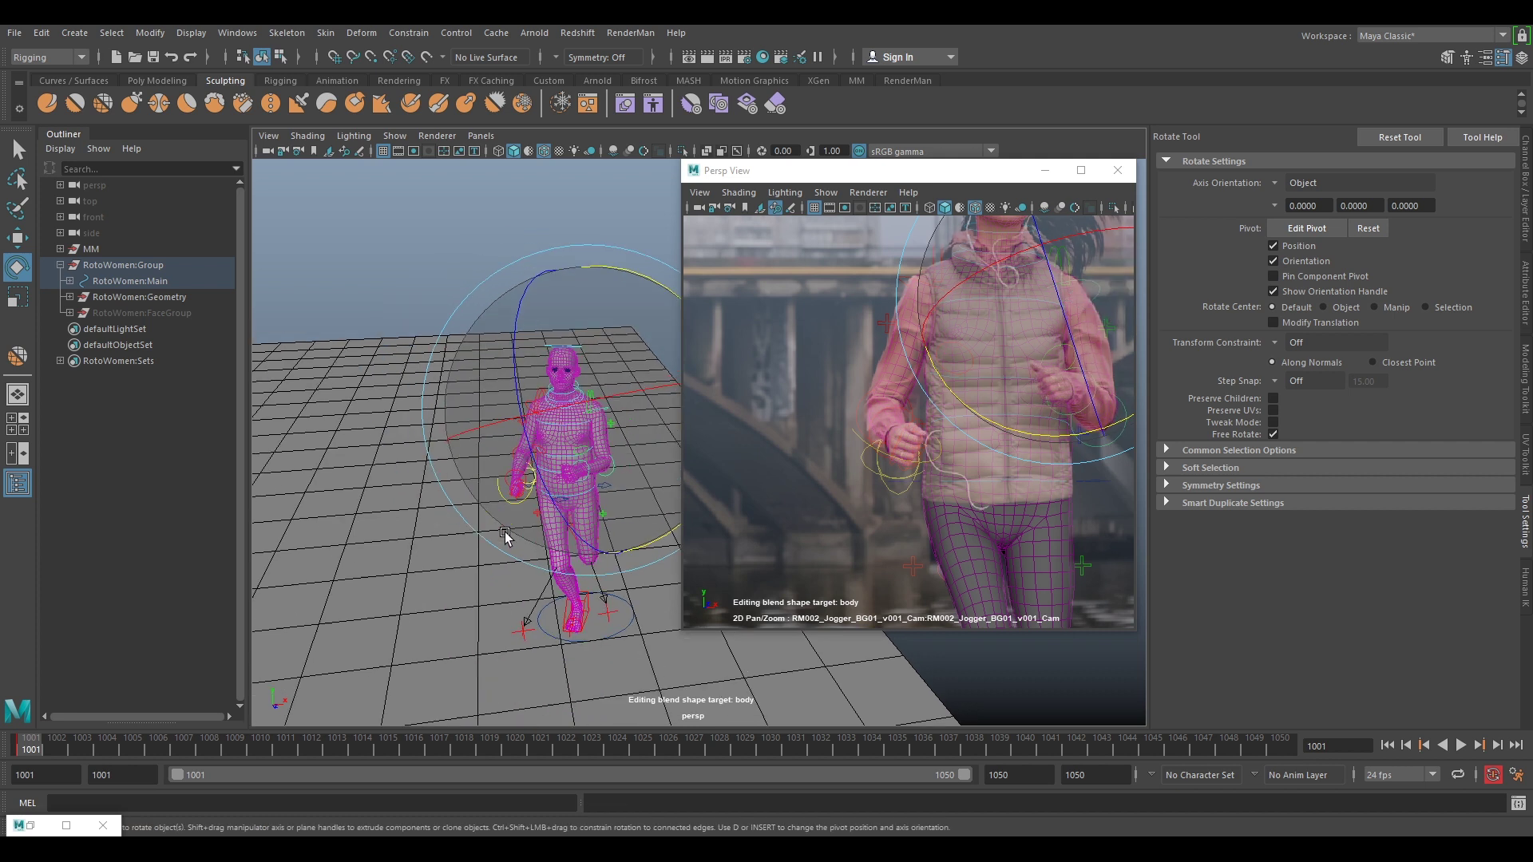
Deselect the controls and examine the posed arms and sculpted torso from the side and front
{"action": "left_click_drag", "start_coordinate": [506, 534], "coordinate": [686, 521], "text": "alt"}
{"action": "middle_click_drag", "start_coordinate": [666, 518], "coordinate": [452, 379], "text": "alt"}
{"action": "left_click", "coordinate": [641, 427]}
{"action": "scroll", "coordinate": [606, 417], "scroll_direction": "down", "scroll_amount": 5}
{"action": "scroll", "coordinate": [599, 408], "scroll_direction": "up", "scroll_amount": 3}
{"action": "scroll", "coordinate": [601, 409], "scroll_direction": "up", "scroll_amount": 3}
{"action": "scroll", "coordinate": [485, 375], "scroll_direction": "up", "scroll_amount": 1}
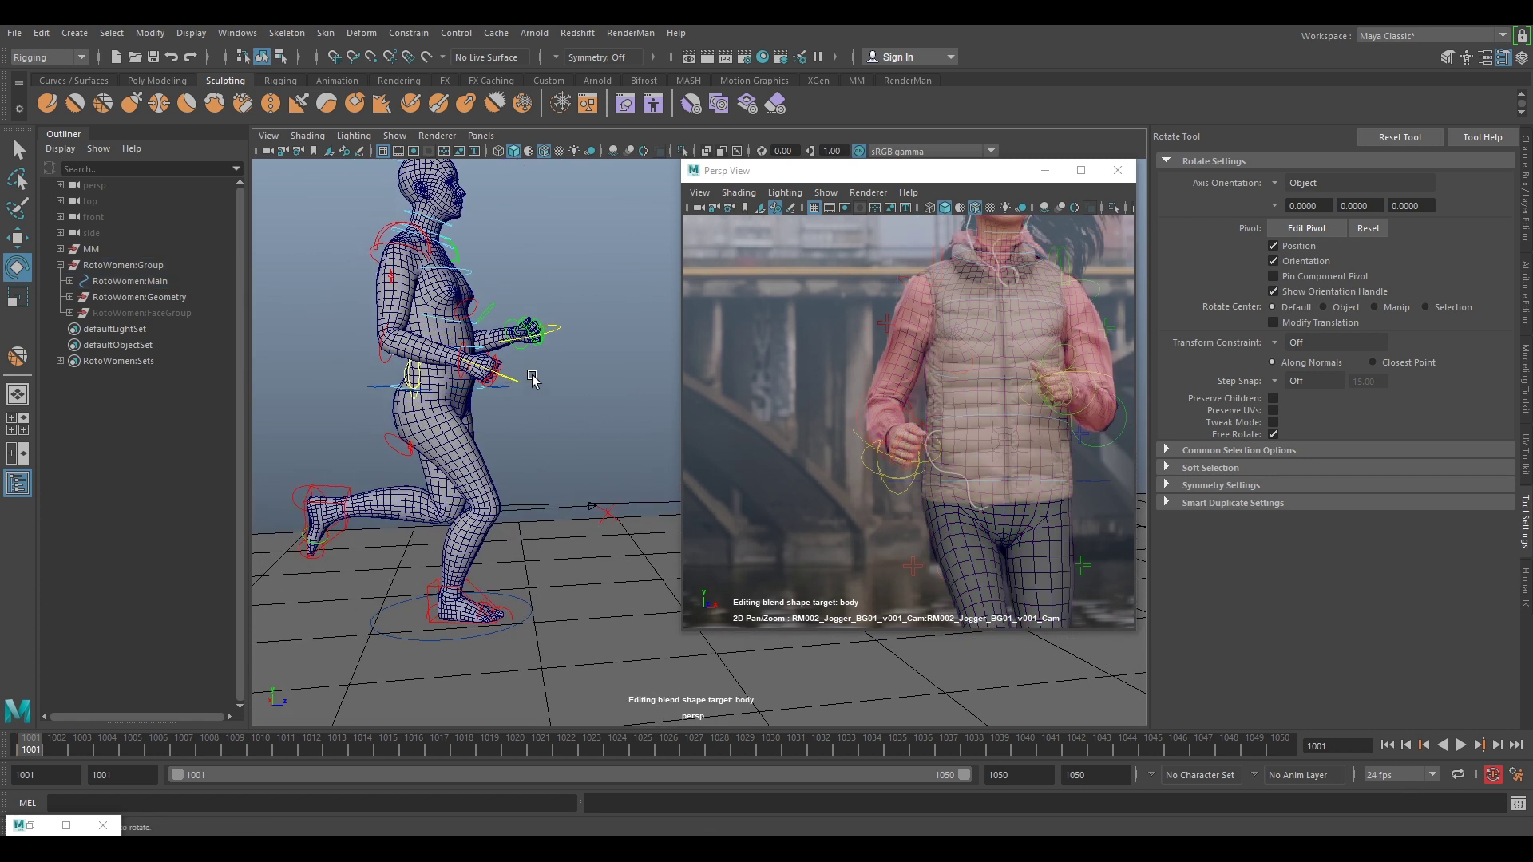
{"action": "scroll", "coordinate": [1015, 370], "scroll_direction": "down", "scroll_amount": 3}
{"action": "left_click_drag", "start_coordinate": [547, 334], "coordinate": [574, 301], "text": "alt"}
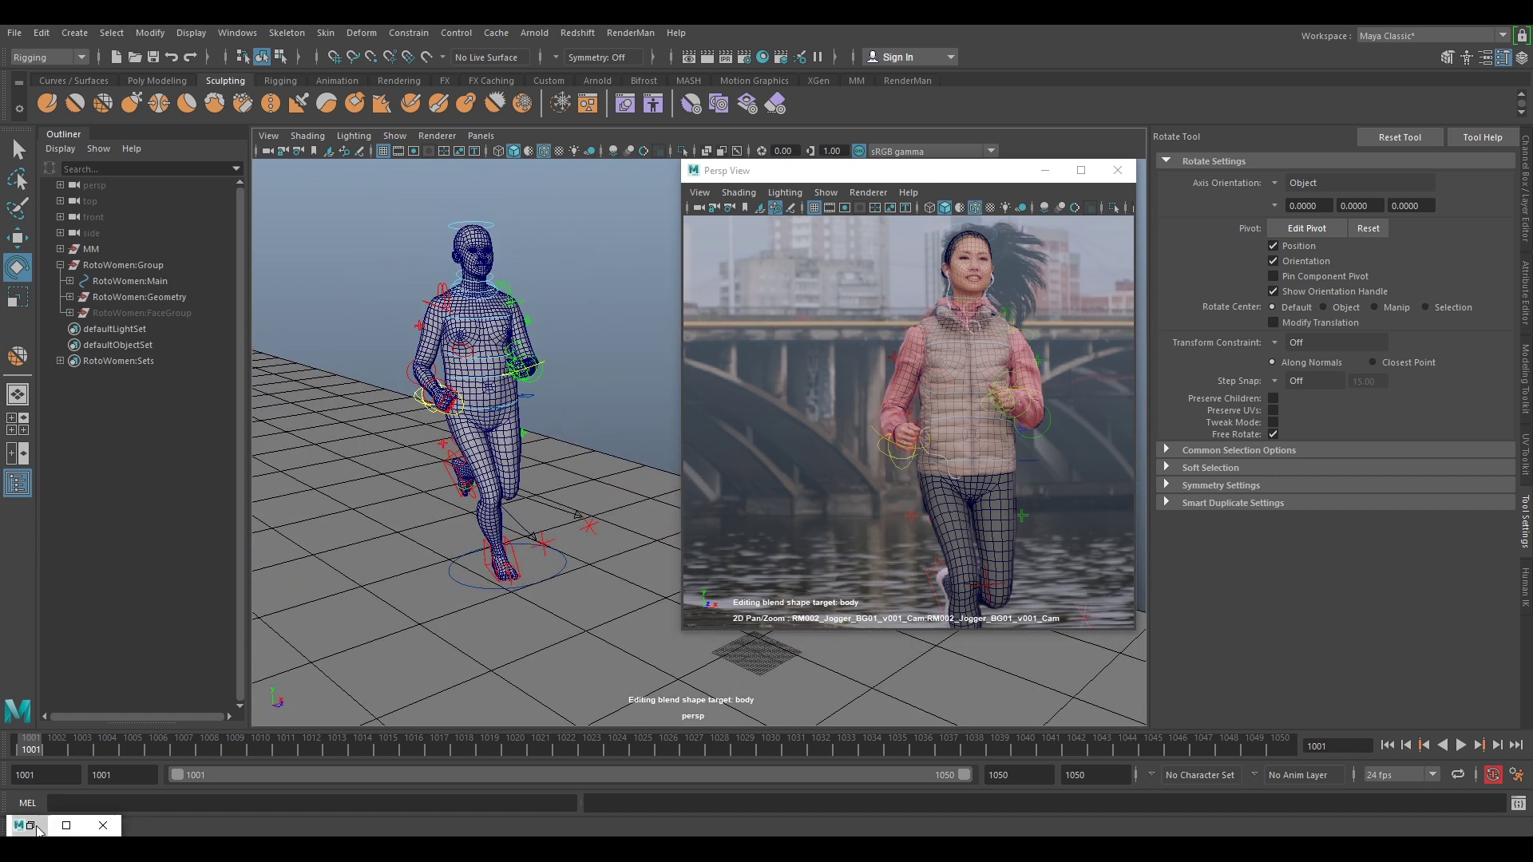
Stop editing the Torso body target in the Shape Editor and sweep the Torso and Legs body weights to compare the shapes
{"action": "left_click", "coordinate": [66, 826]}
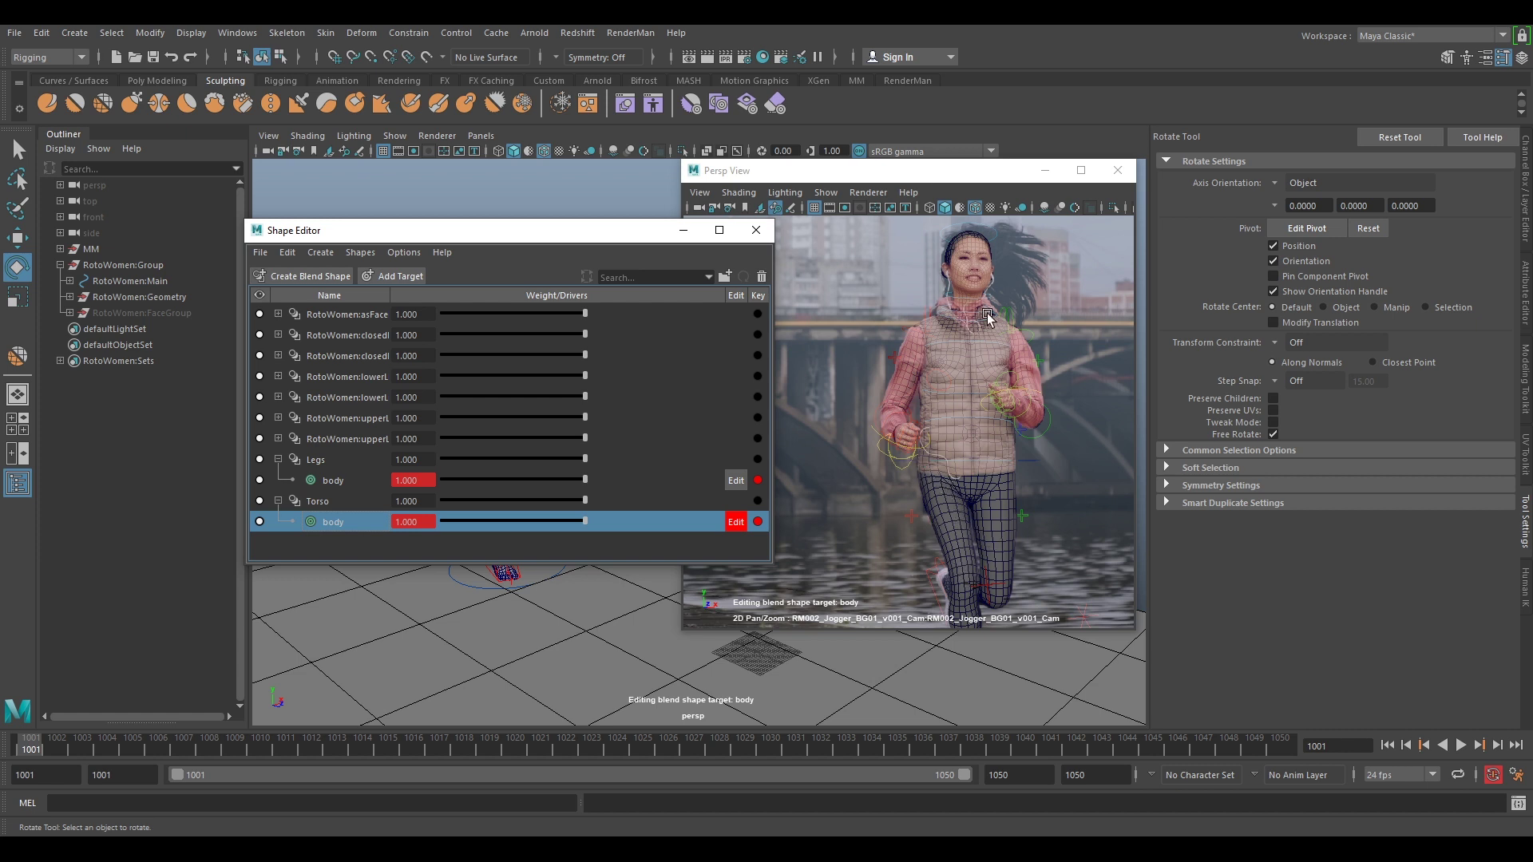
{"action": "left_click", "coordinate": [731, 523]}
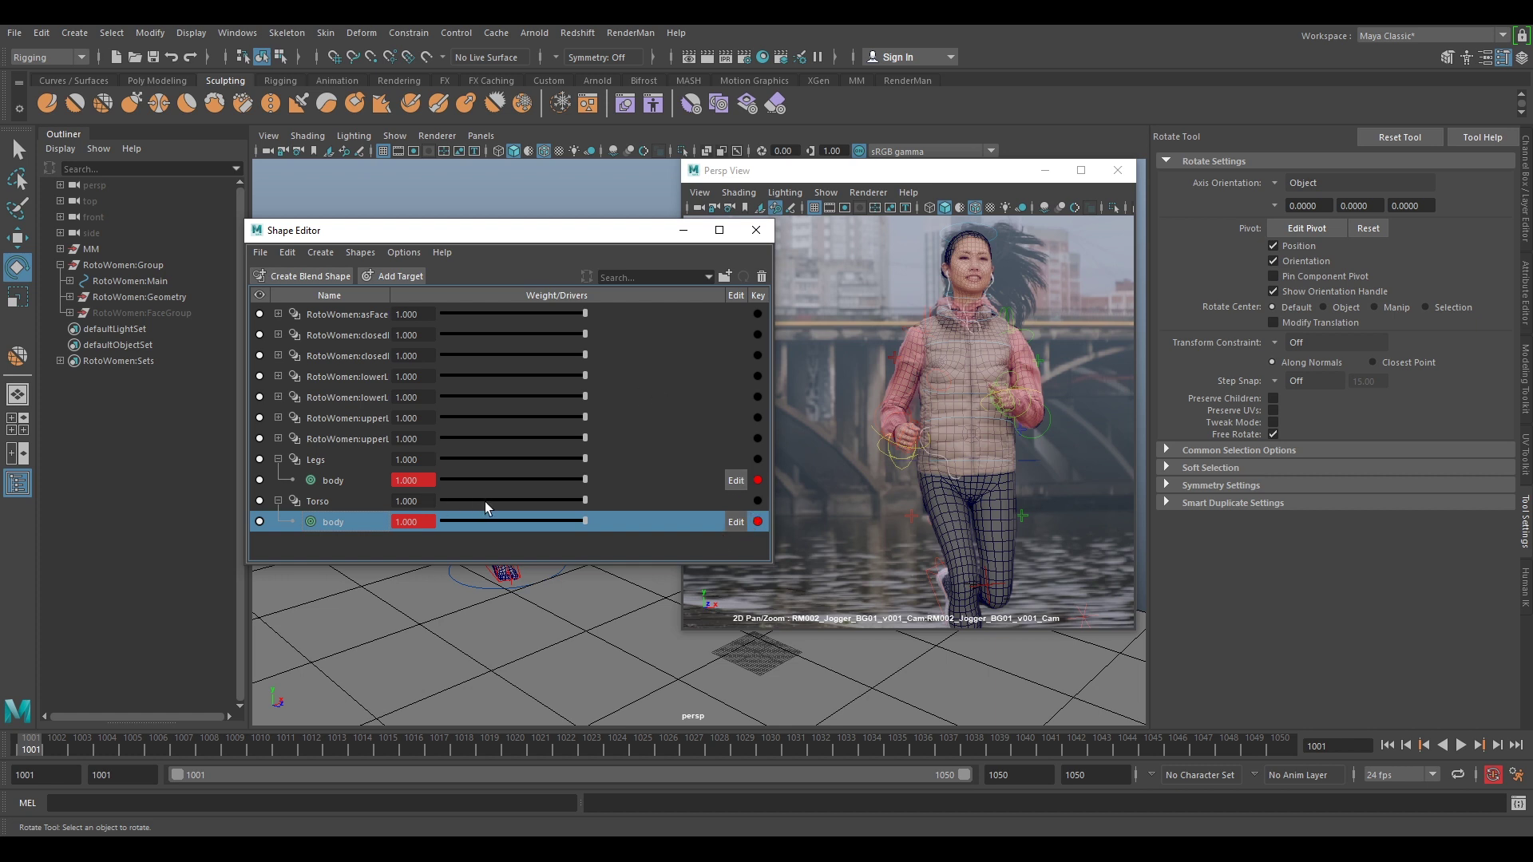
{"action": "left_click_drag", "start_coordinate": [447, 525], "coordinate": [663, 535]}
{"action": "mouse_move", "coordinate": [584, 487]}
{"action": "left_mouse_down"}
{"action": "mouse_move", "coordinate": [429, 521]}
{"action": "mouse_move", "coordinate": [596, 498]}
{"action": "left_mouse_up"}
{"action": "left_click", "coordinate": [755, 230]}
{"action": "mouse_move", "coordinate": [1019, 491]}
{"action": "right_mouse_down"}
{"action": "mouse_move", "coordinate": [832, 421]}
{"action": "mouse_move", "coordinate": [950, 471]}
{"action": "mouse_move", "coordinate": [1013, 477]}
{"action": "right_mouse_up"}
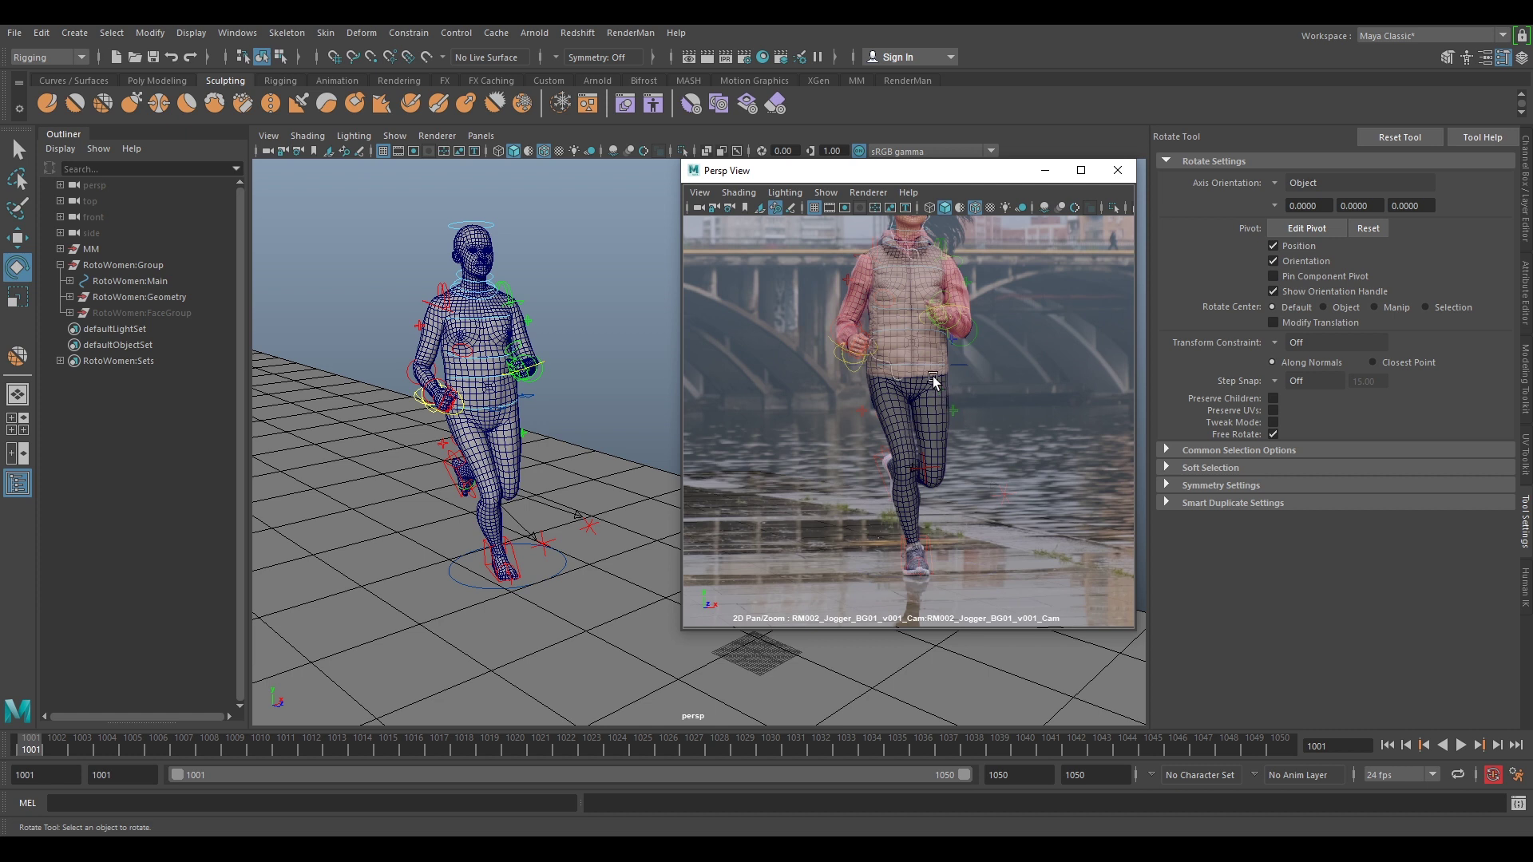
{"action": "scroll", "coordinate": [918, 372], "scroll_direction": "down", "scroll_amount": 2}
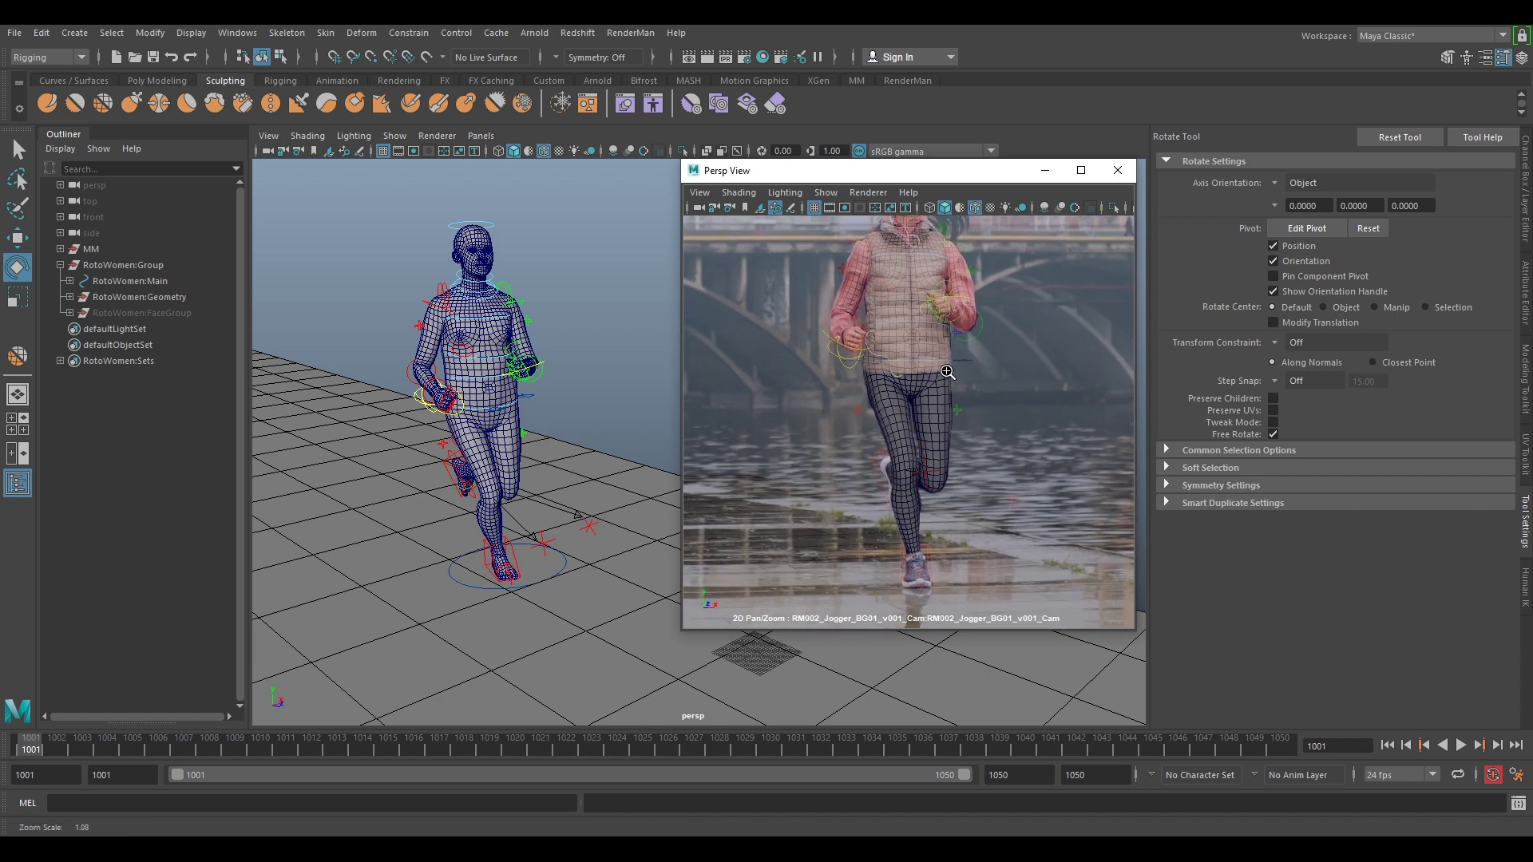